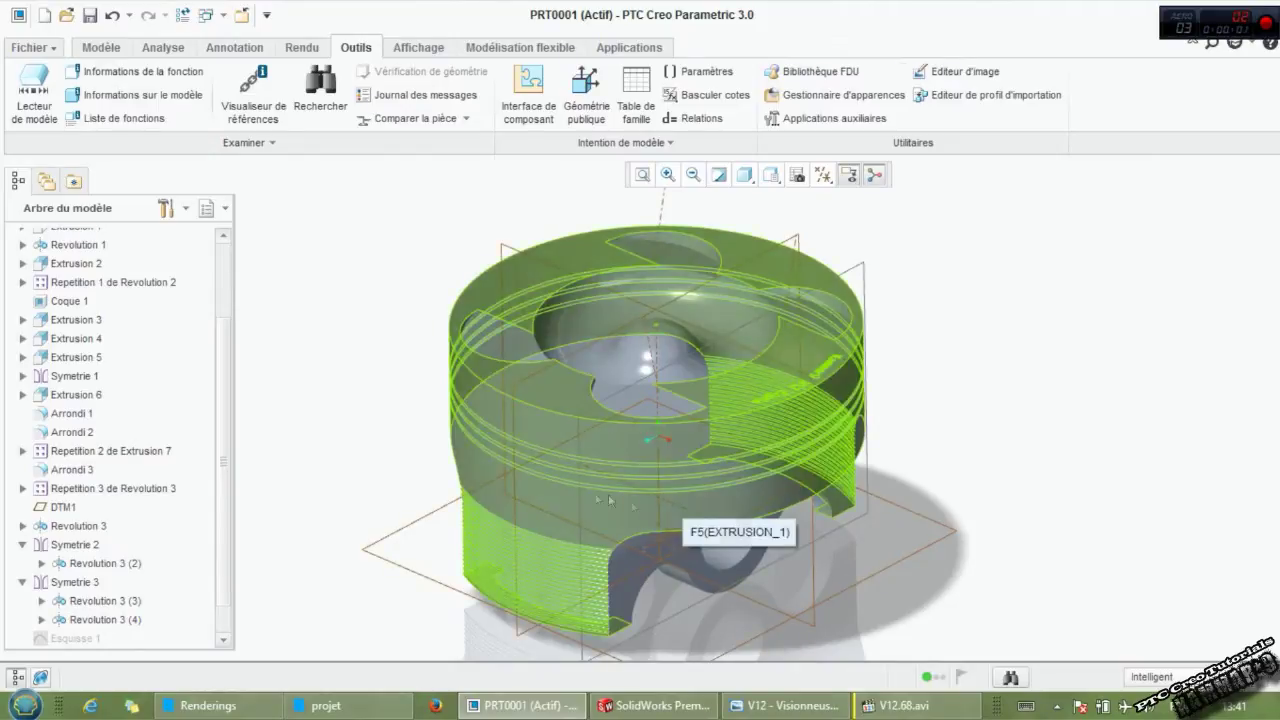
Orbit the piston to a lower side angle, then switch to the V12 assembly in SolidWorks.
mouse_move(524, 525)
middle_down()
mouse_move(644, 528)
mouse_move(601, 491)
mouse_move(672, 421)
mouse_move(609, 619)
middle_up()
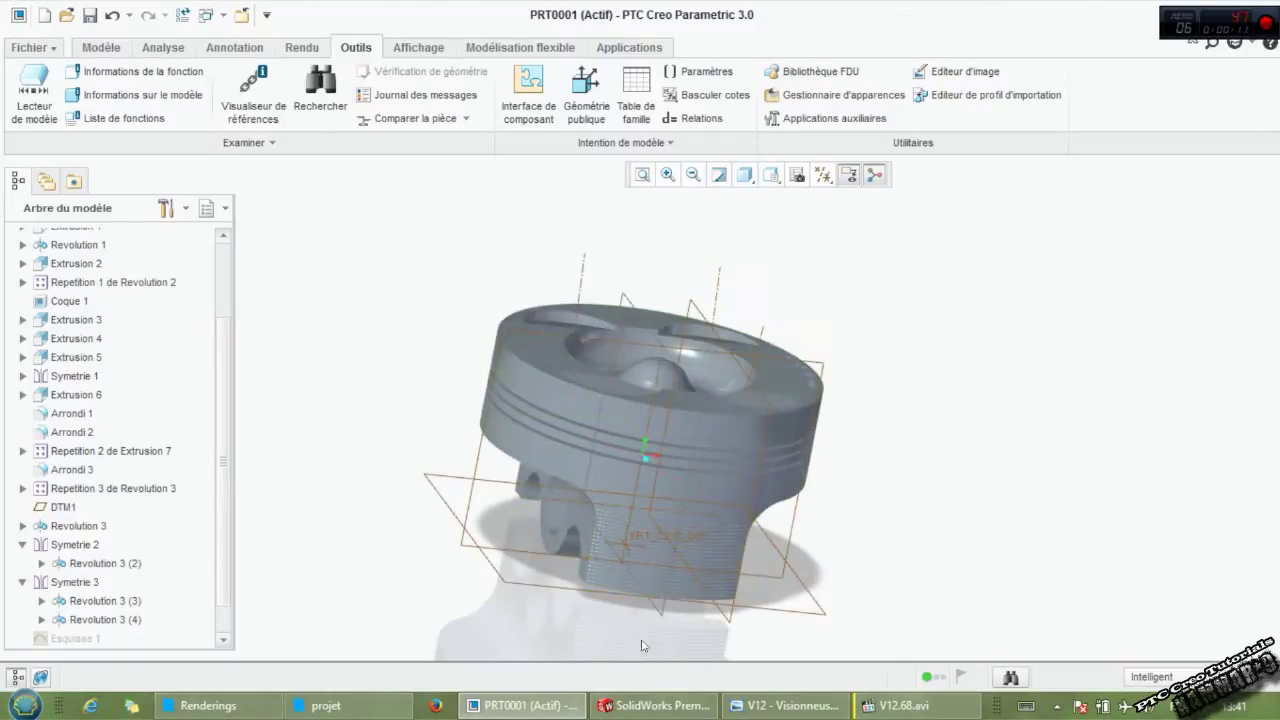
click(668, 710)
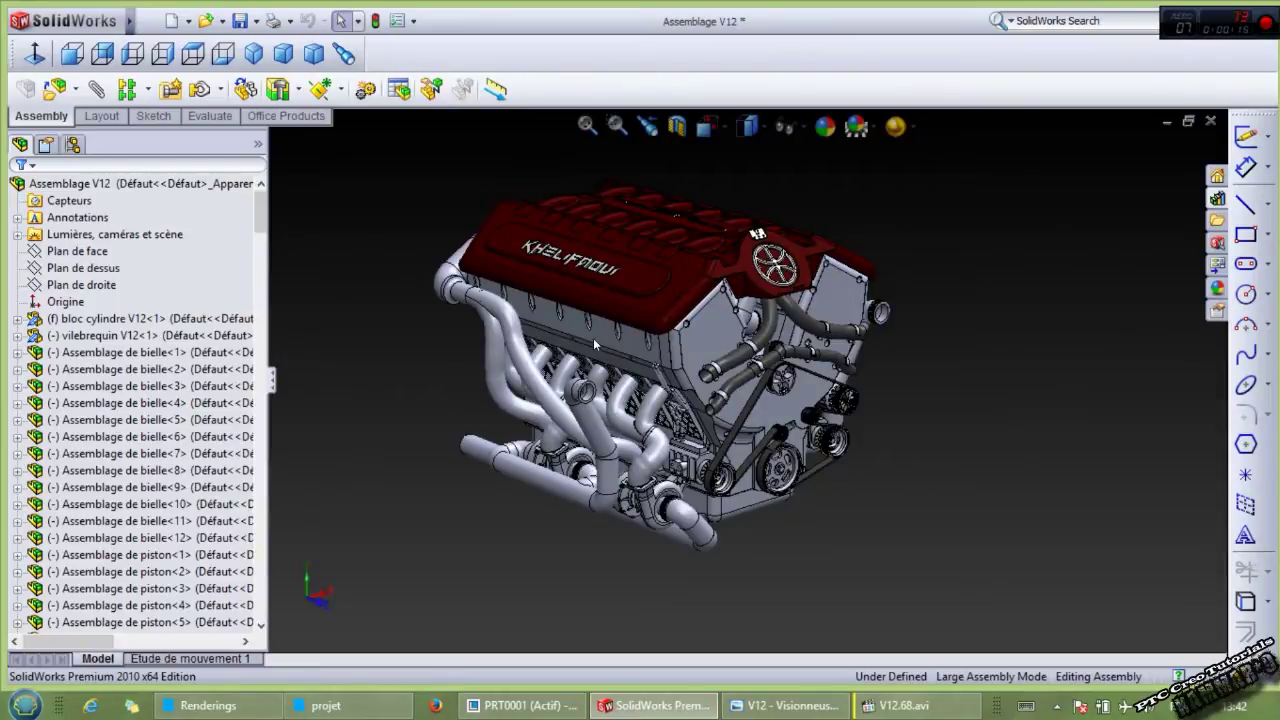
Rotate the V12 engine, then open the Assemblage de piston<6> sub-assembly from the FeatureManager tree.
scroll(593, 338, down, 2)
mouse_move(593, 338)
middle_down()
mouse_move(590, 372)
mouse_move(563, 388)
mouse_move(335, 343)
middle_up()
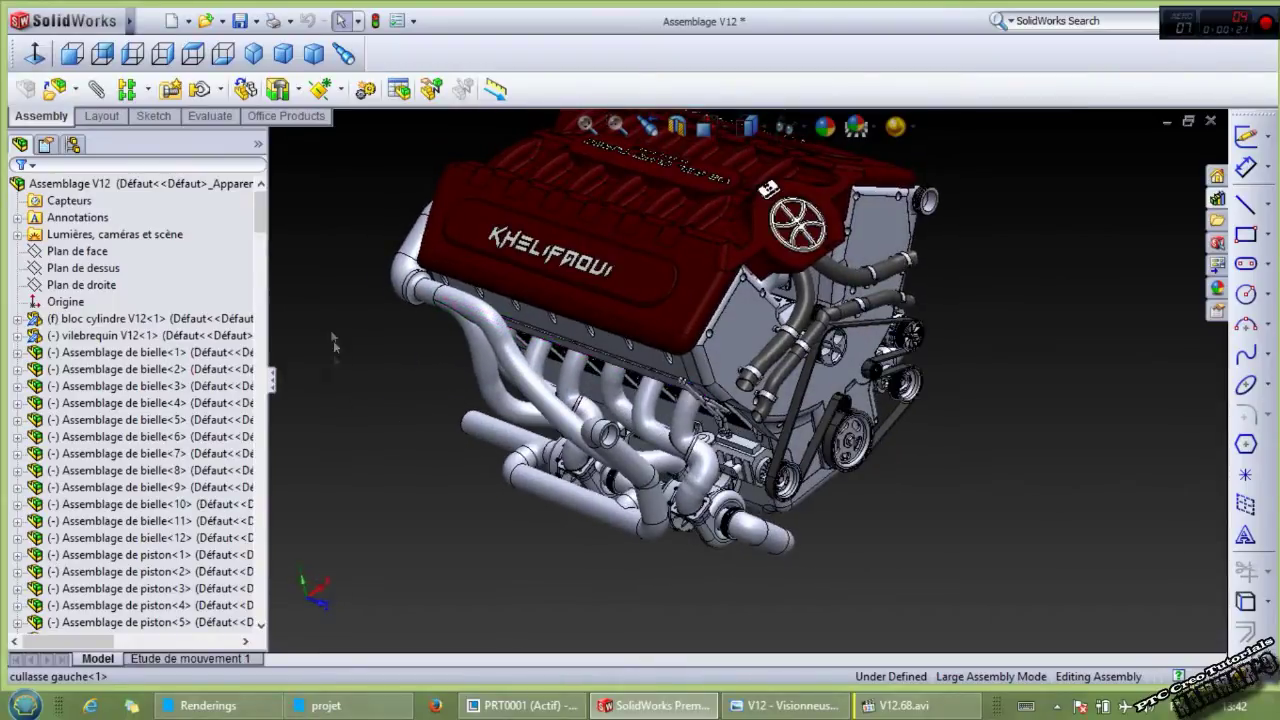
mouse_move(261, 225)
mouse_down()
mouse_move(263, 557)
mouse_move(281, 614)
mouse_up()
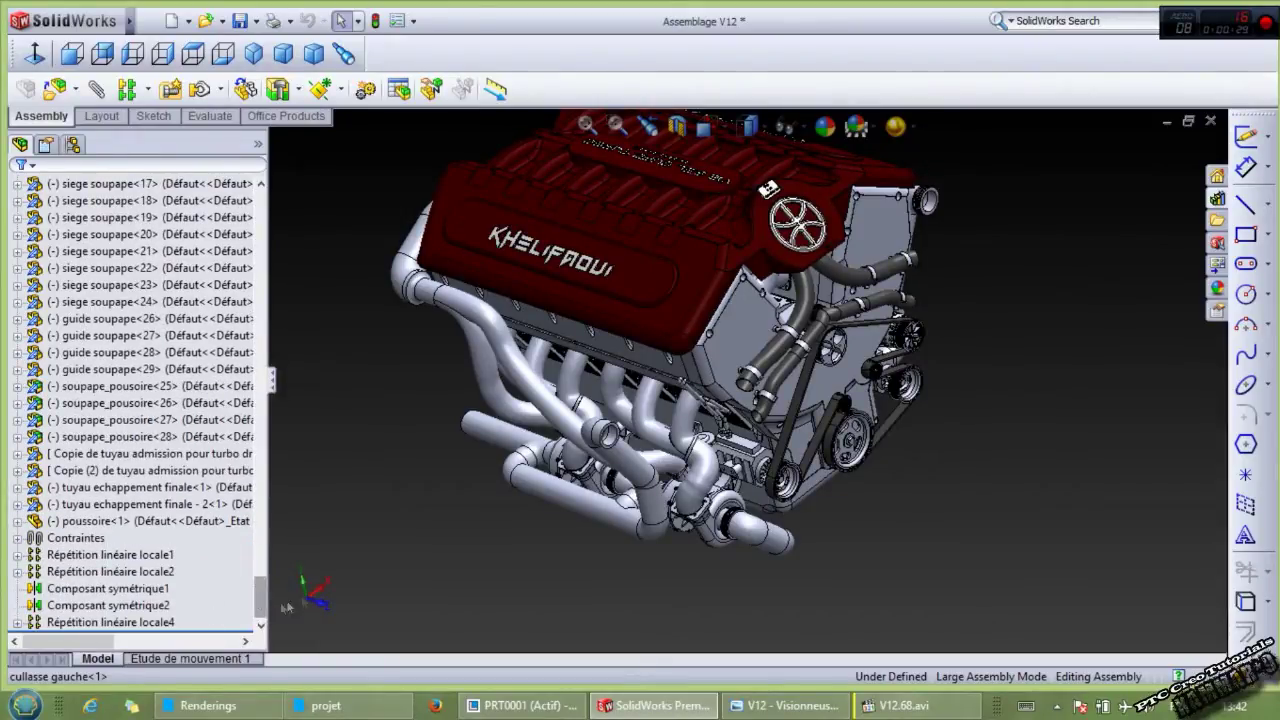
drag(259, 612, 261, 222)
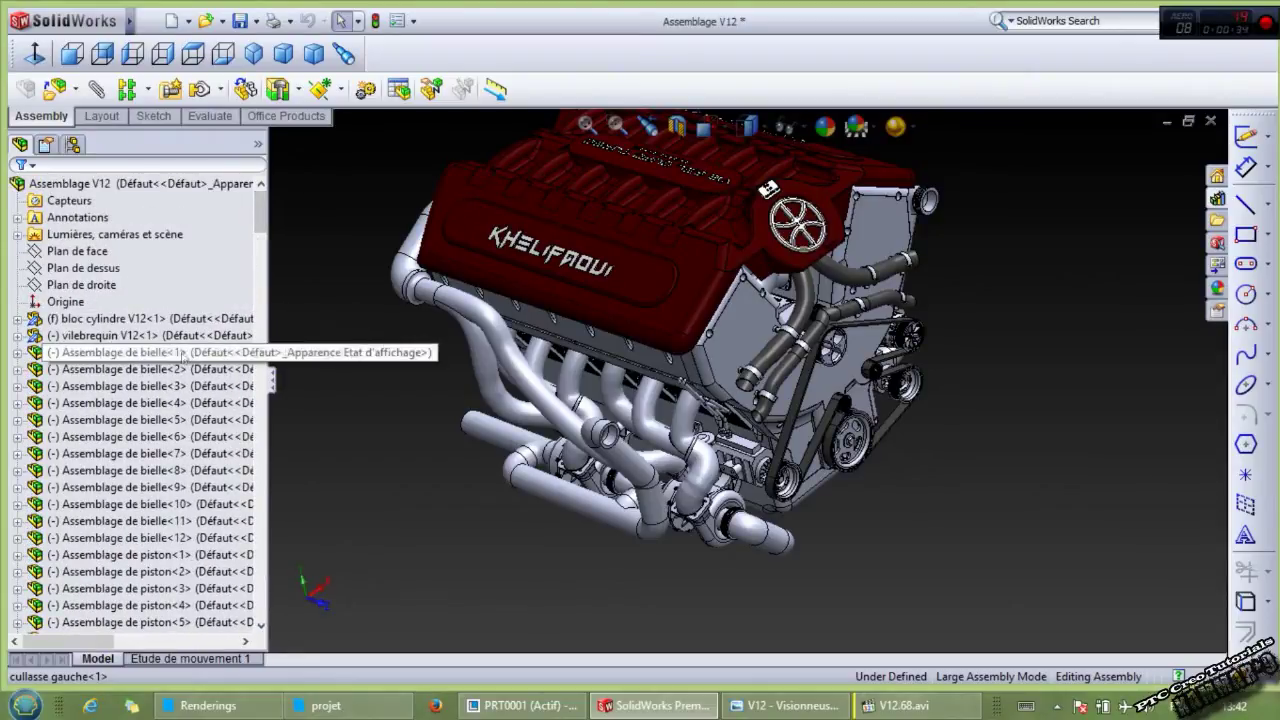
scroll(160, 380, down, 1)
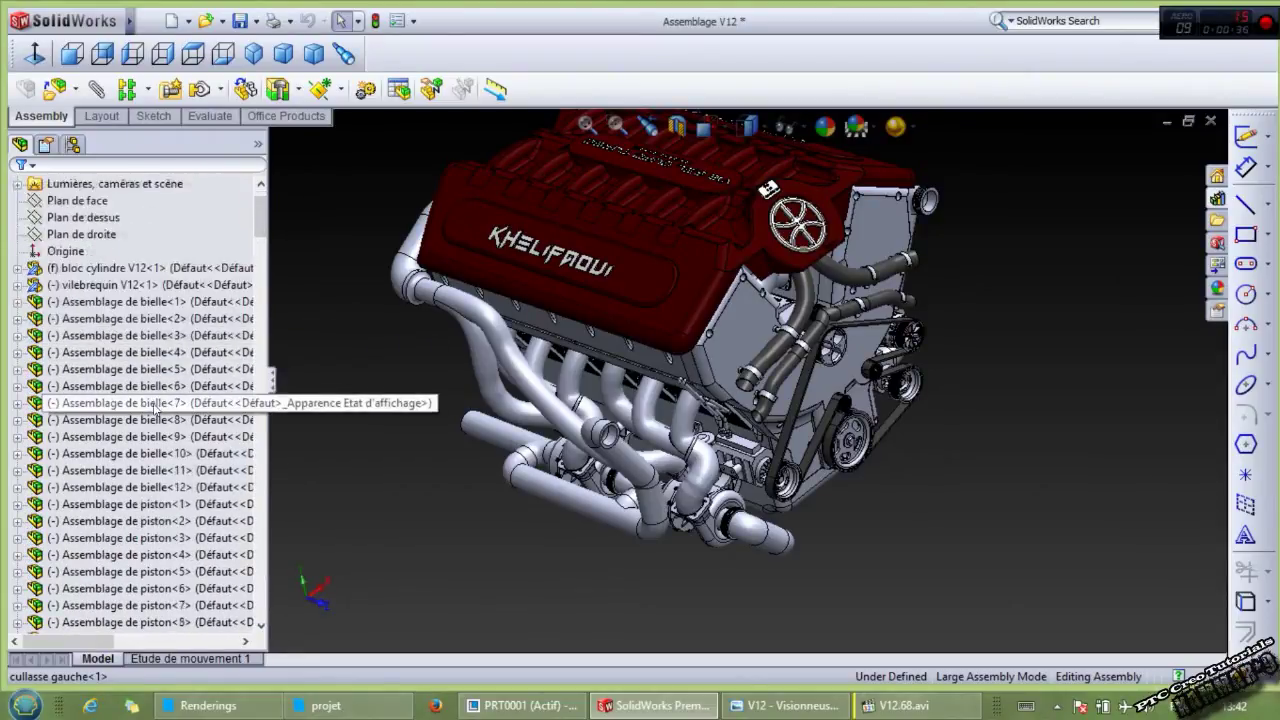
scroll(160, 397, down, 2)
scroll(160, 400, down, 1)
scroll(200, 500, down, 1)
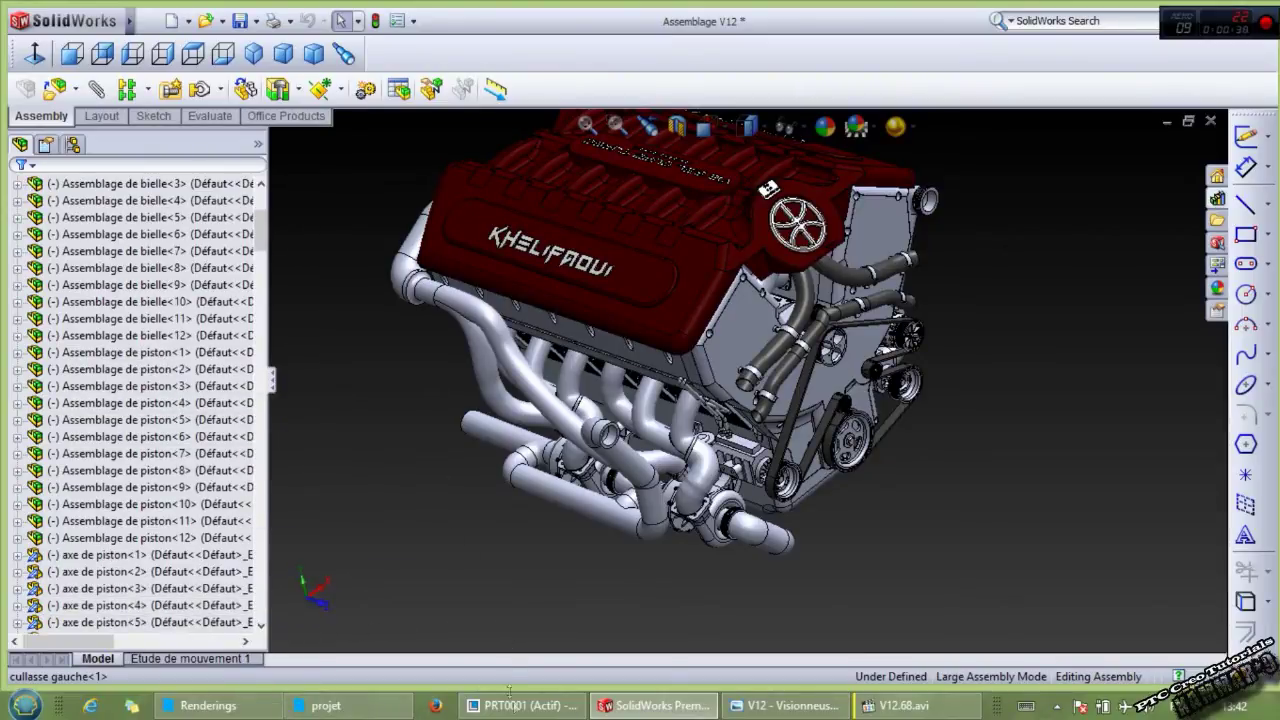
click(170, 438)
click(187, 388)
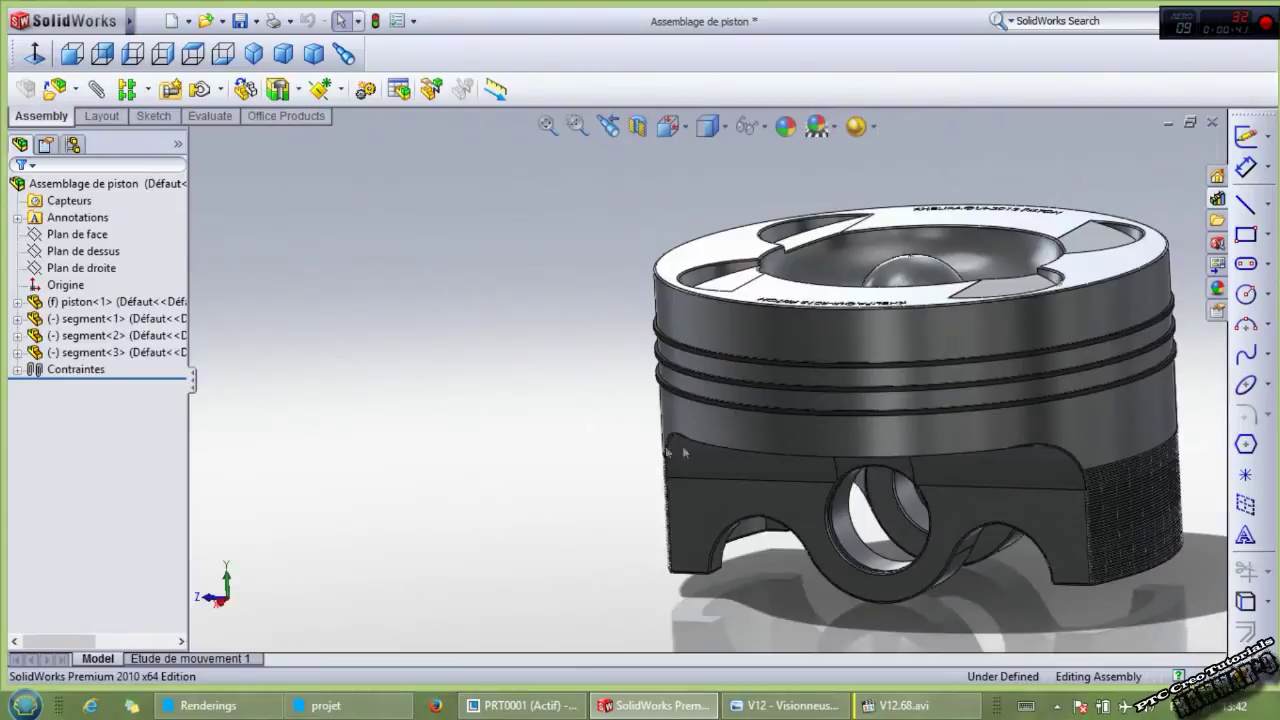
Tilt and zoom in on the piston's crown bowl, then bring up the V12 render in Photo Viewer.
middle_drag(602, 450, 1012, 492)
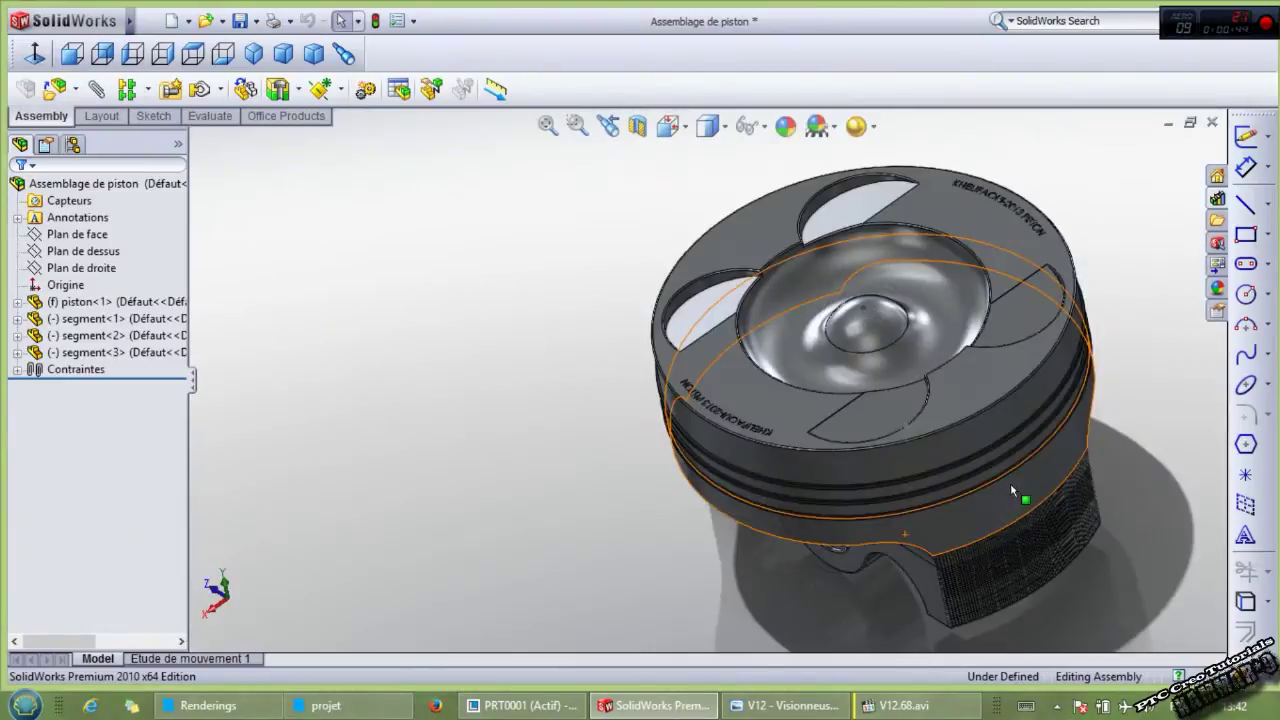
scroll(655, 342, down, 2)
scroll(640, 327, down, 2)
scroll(652, 355, down, 2)
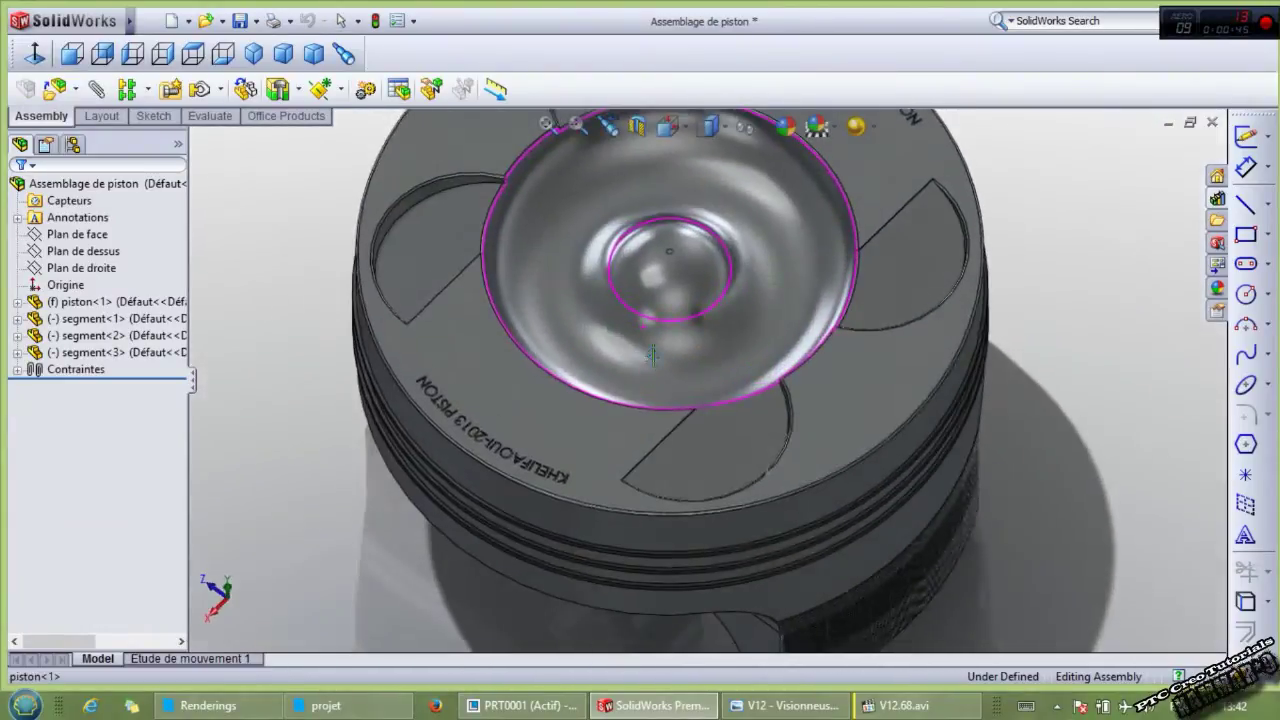
scroll(652, 355, up, 3)
scroll(658, 355, up, 2)
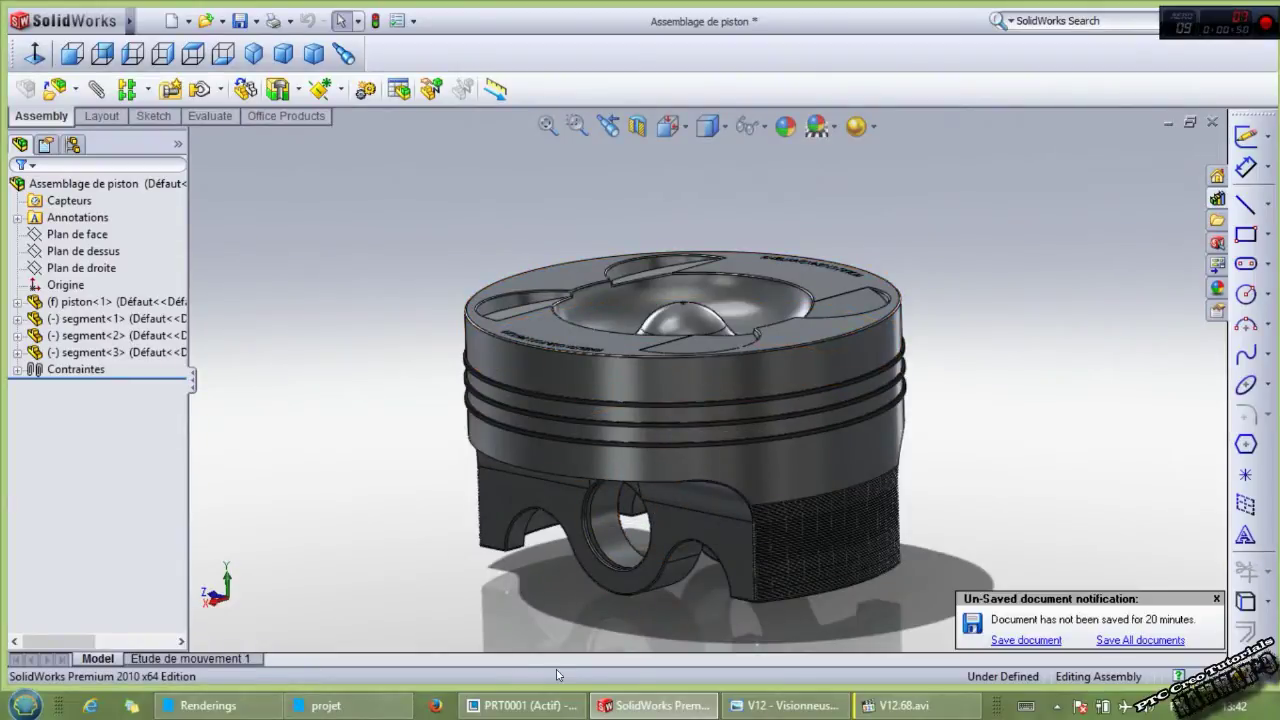
middle_drag(640, 385, 650, 414)
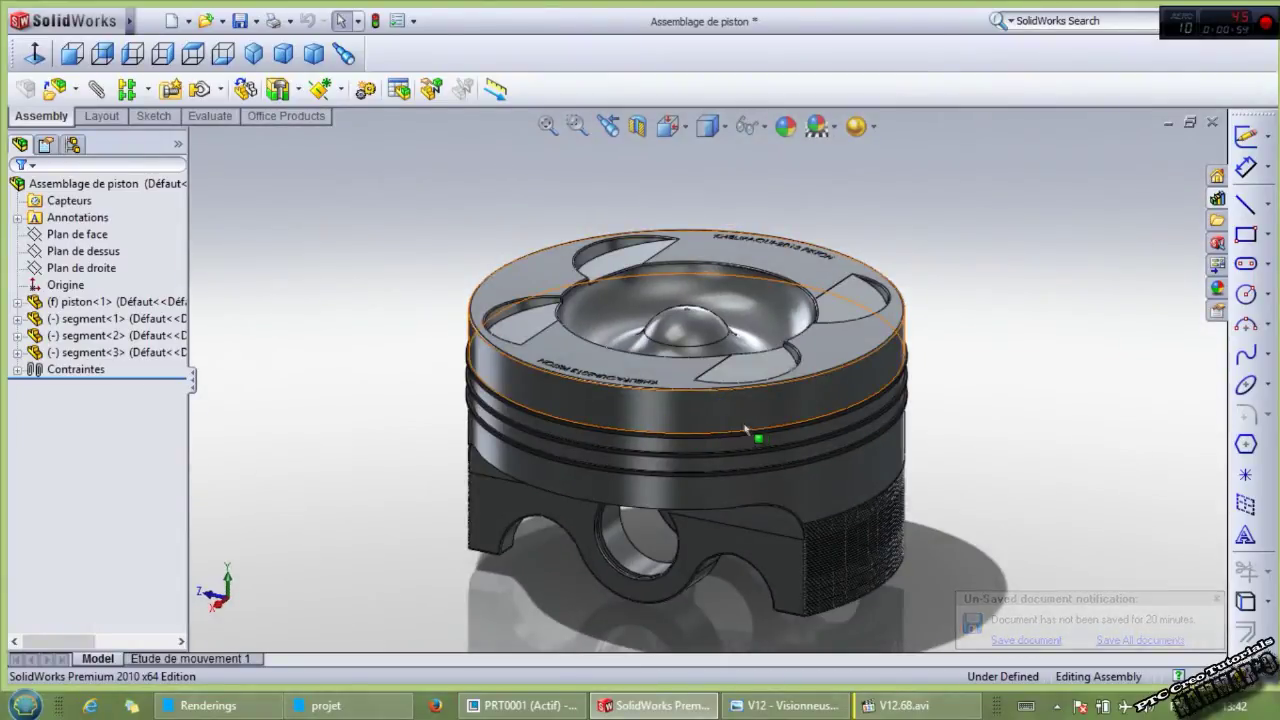
click(766, 707)
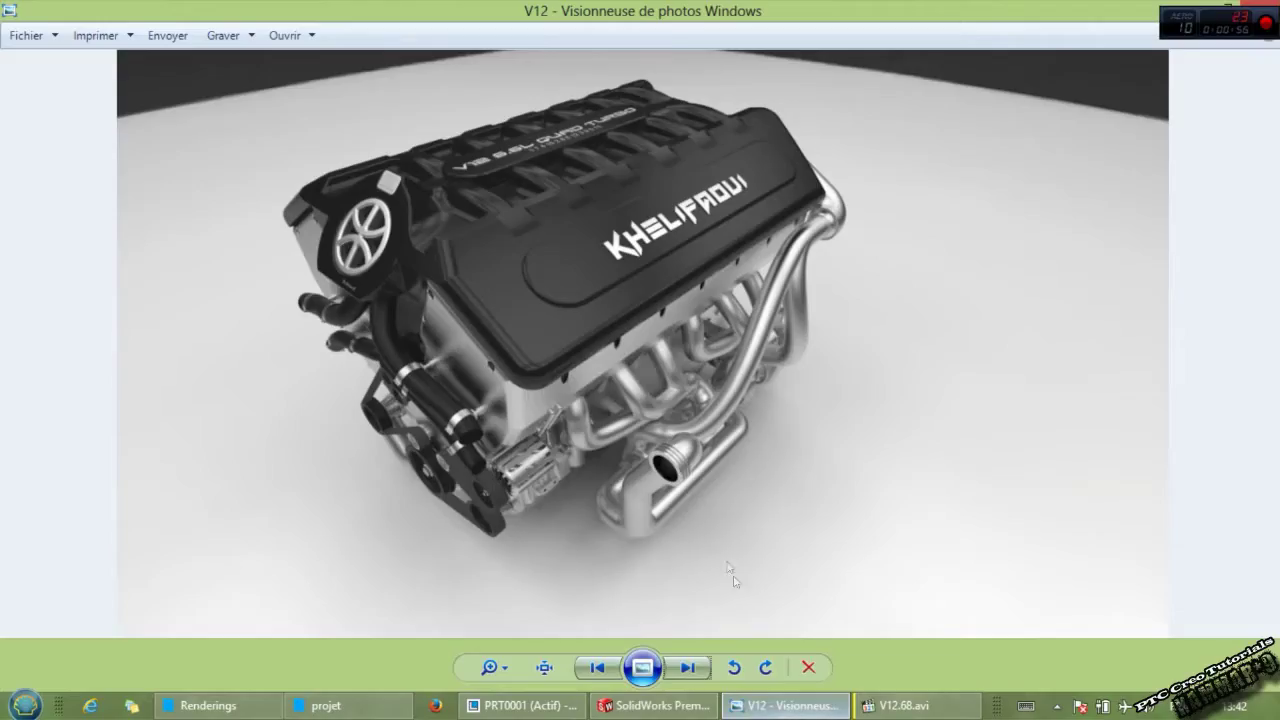
Page through four V12 renders to the connecting-rod image, zoom it, then return to SolidWorks.
scroll(588, 374, up, 1)
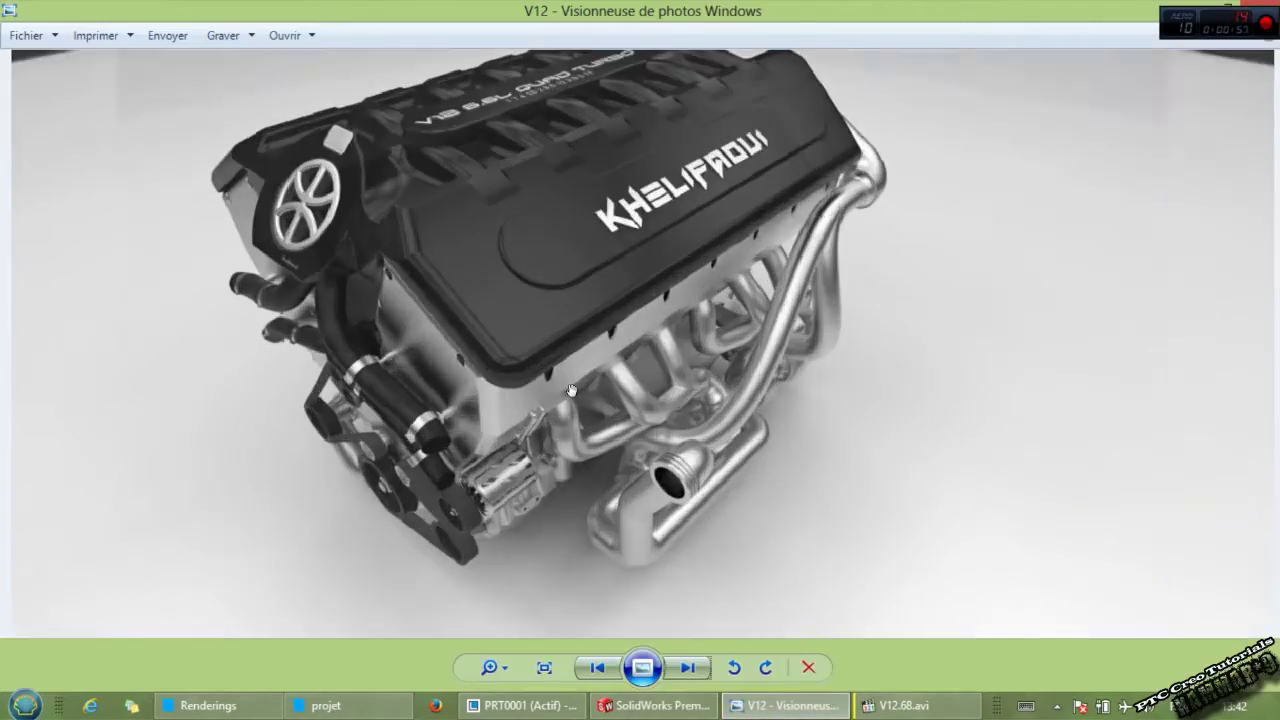
click(687, 673)
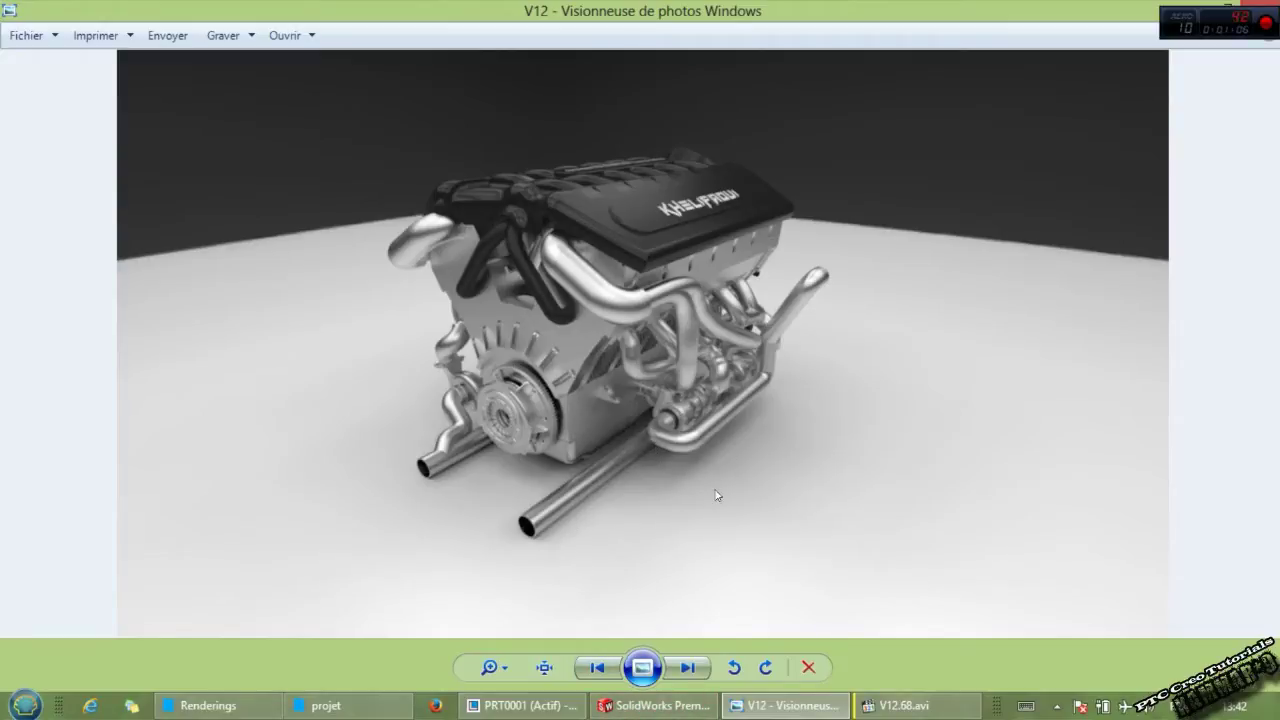
click(684, 665)
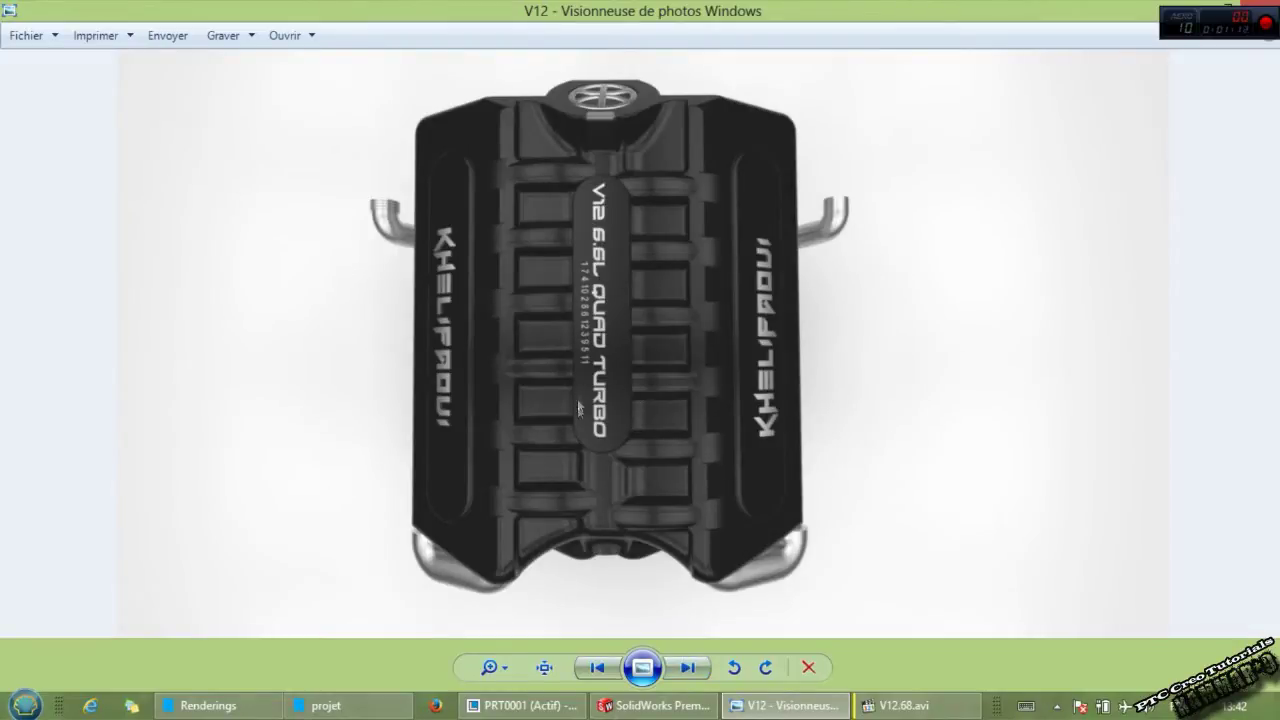
click(684, 668)
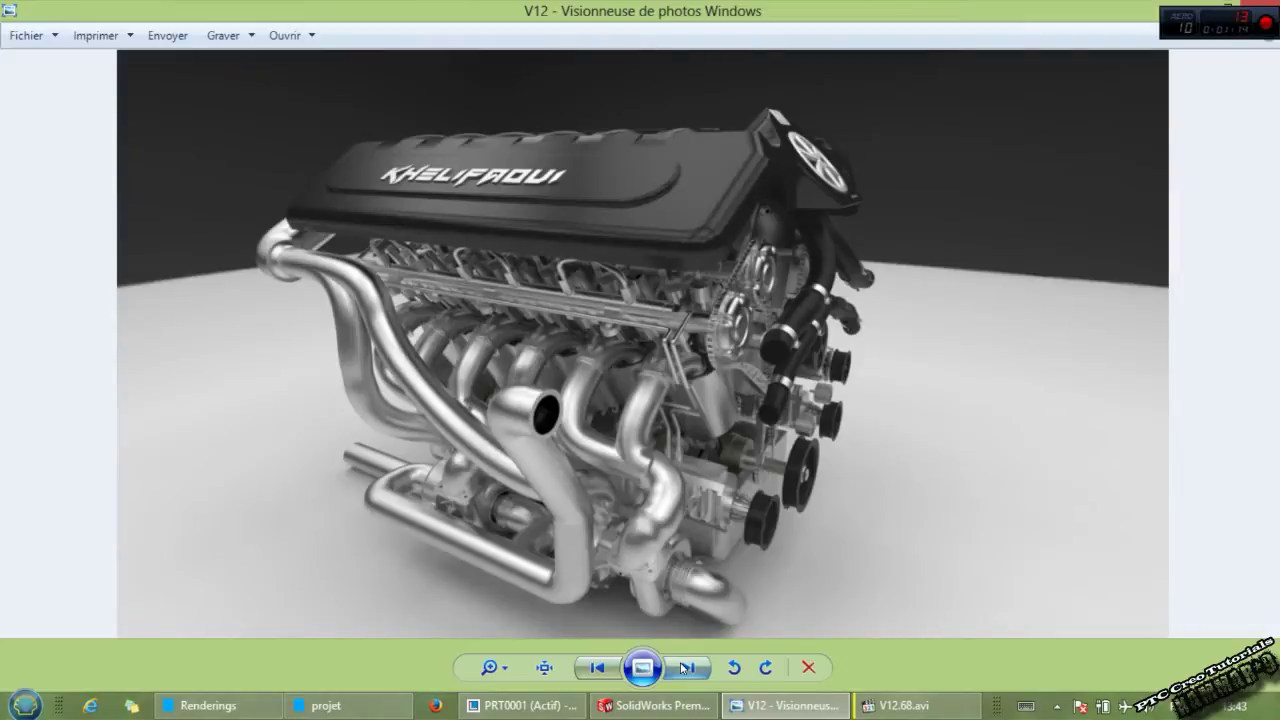
click(684, 668)
scroll(593, 436, up, 1)
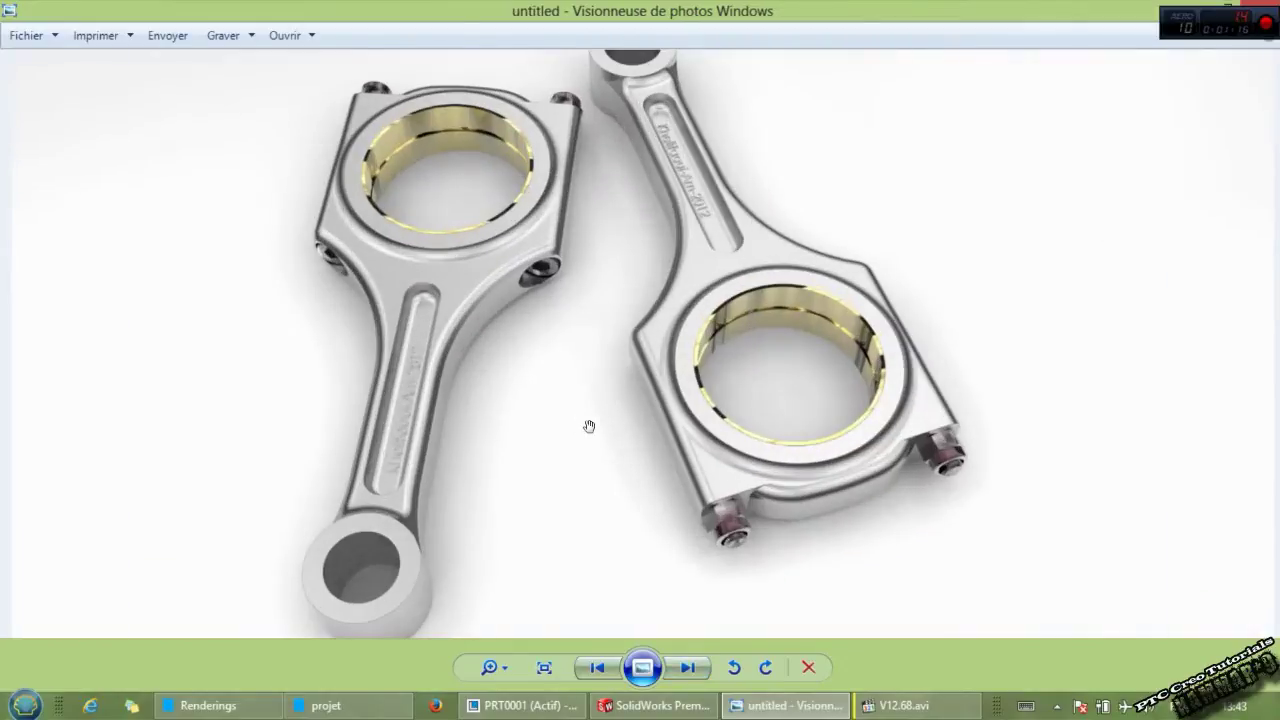
scroll(590, 420, down, 1)
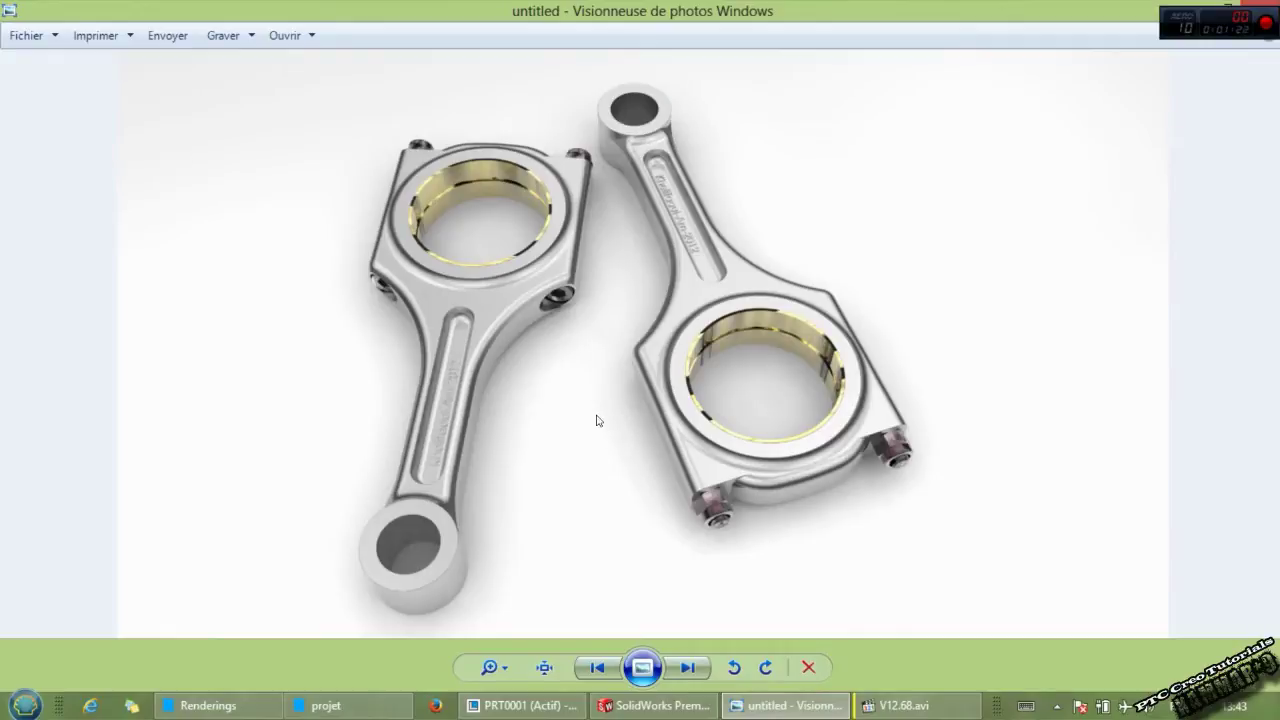
click(652, 705)
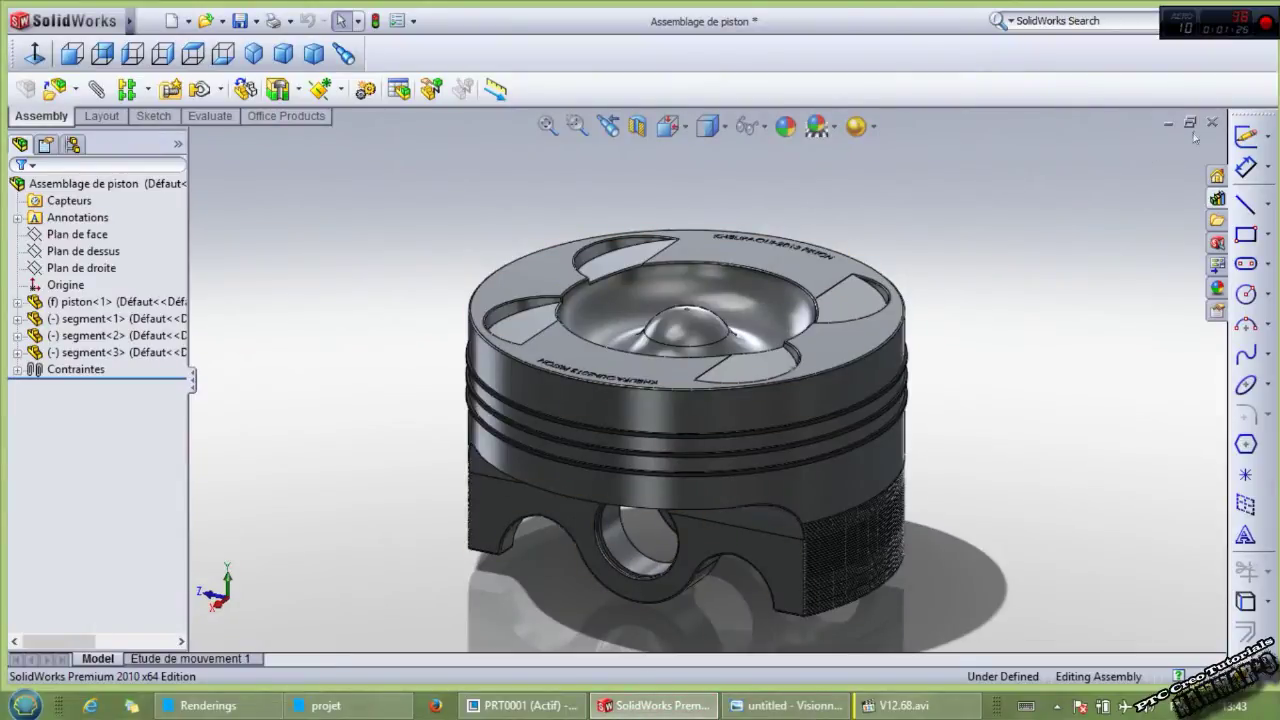
Close the piston sub-assembly window, answering the save prompt, and return to the V12 engine.
click(1212, 122)
click(377, 294)
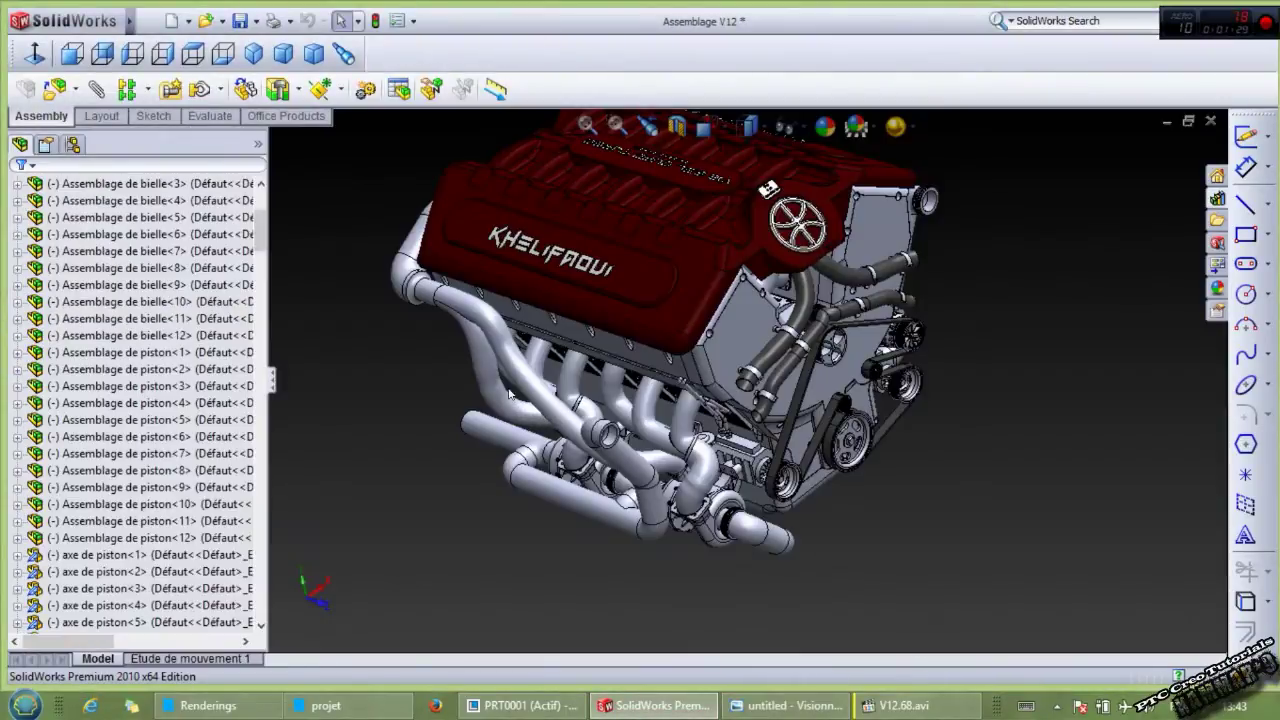
middle_drag(540, 417, 600, 380)
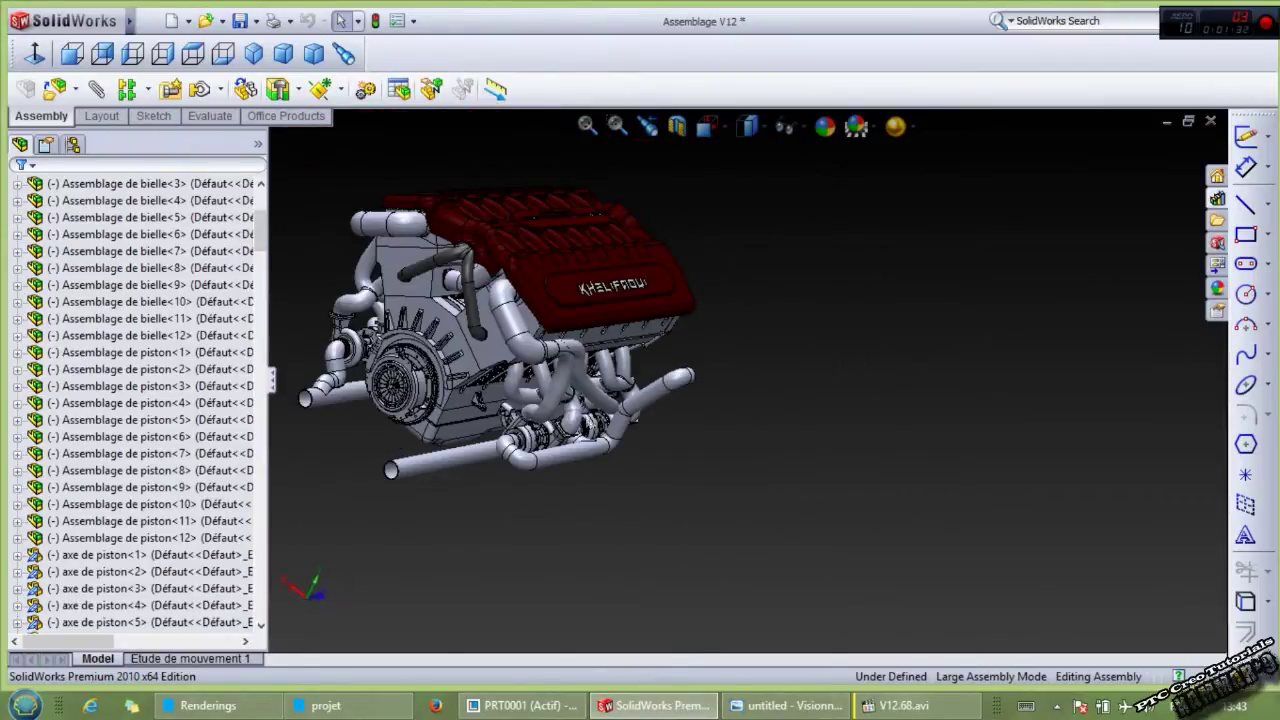
scroll(454, 276, down, 2)
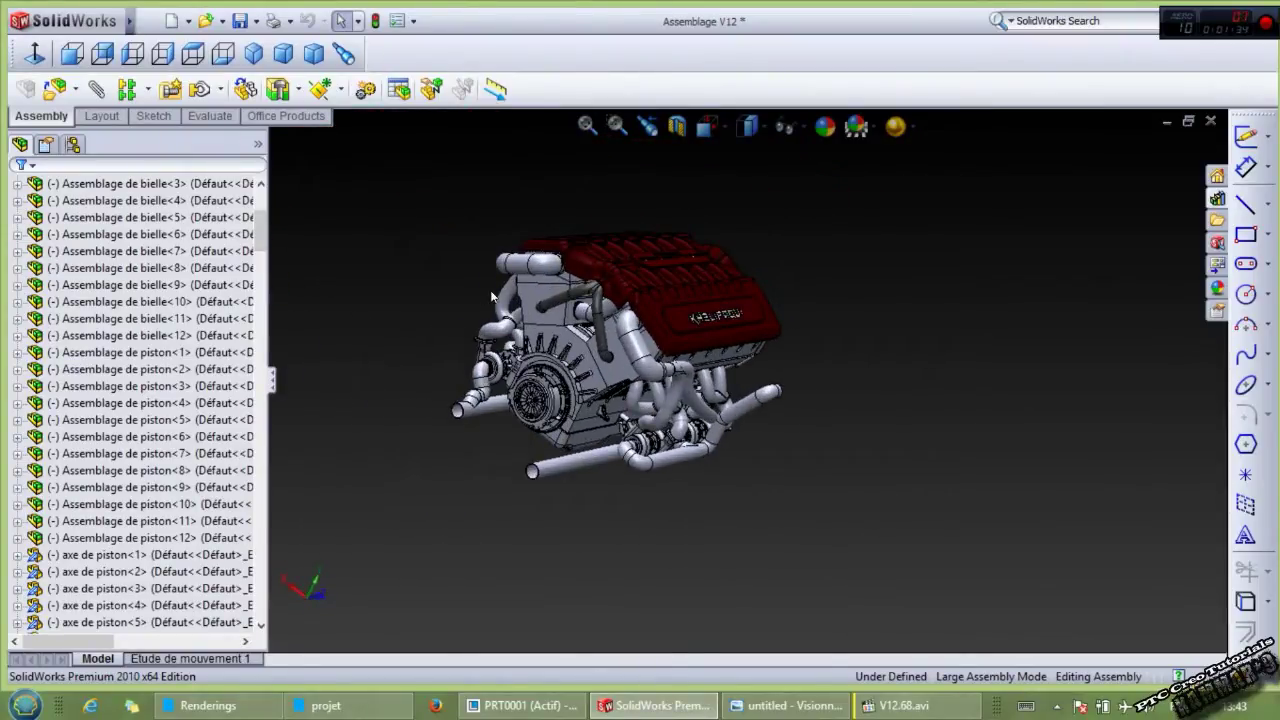
Orbit and zoom the V12 engine, then bring up the V12.68.avi animation.
middle_drag(595, 267, 540, 280)
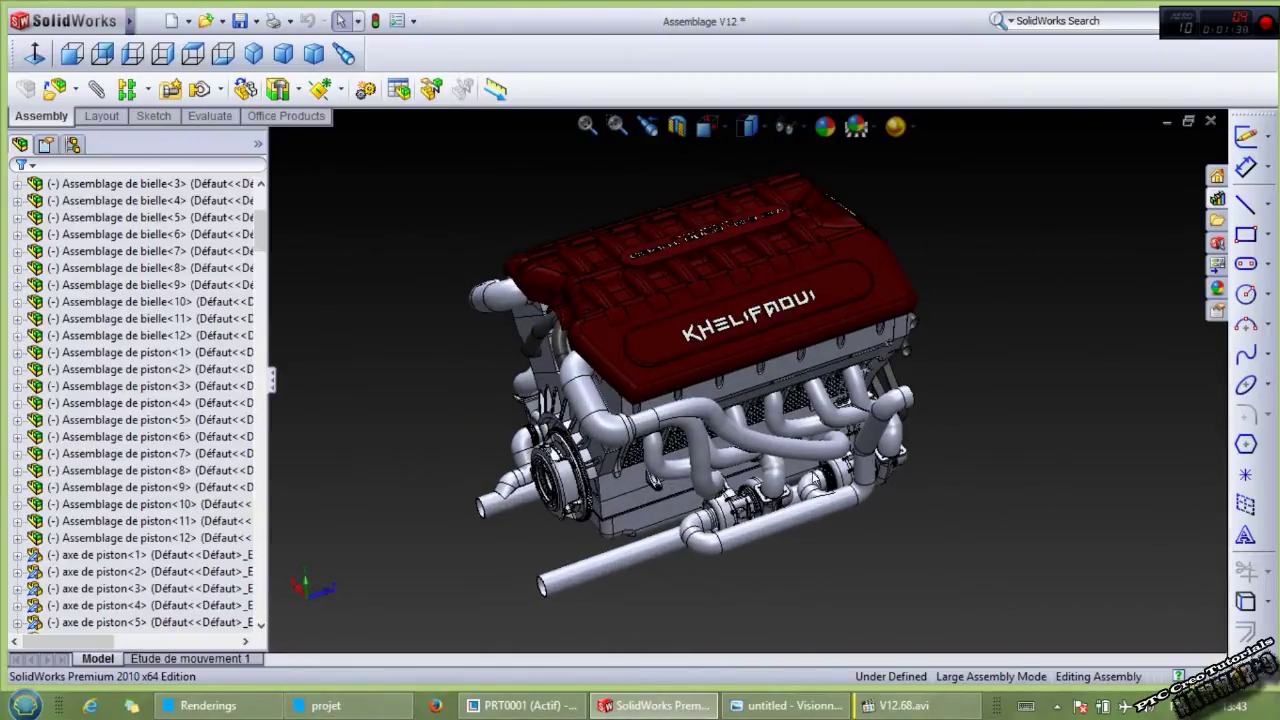
scroll(720, 420, down, 1)
scroll(628, 384, down, 1)
scroll(628, 384, down, 1)
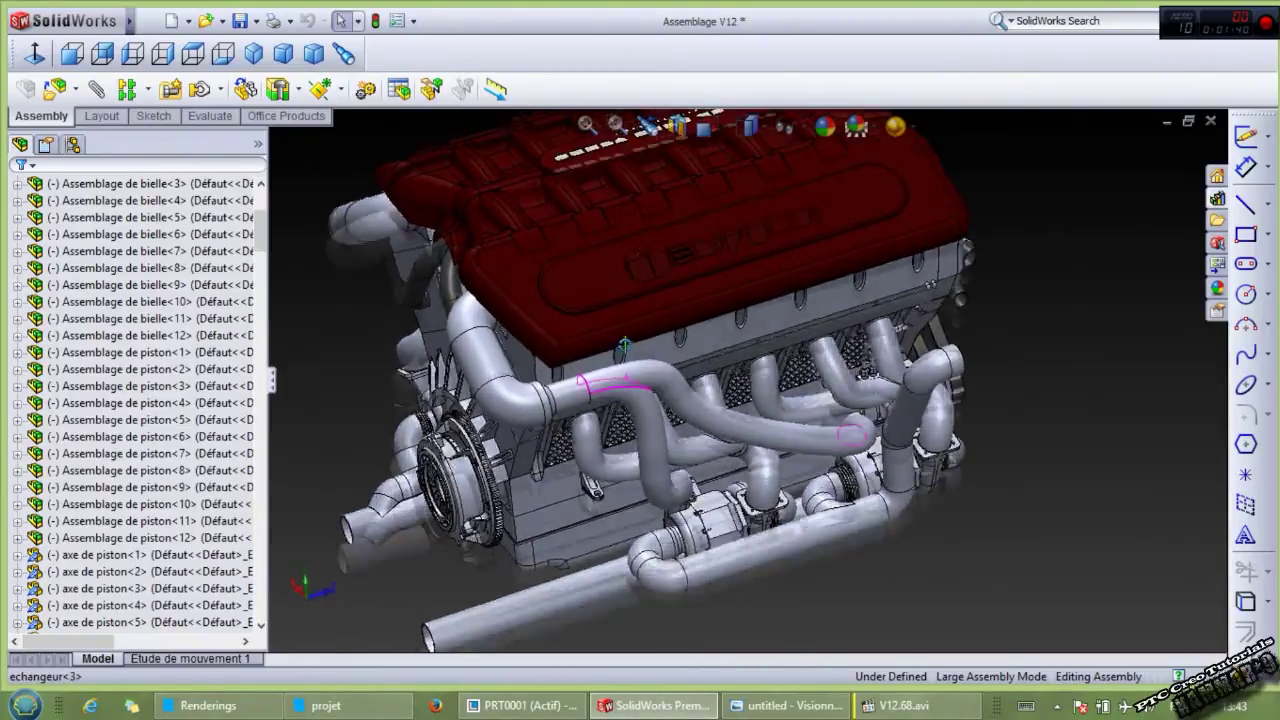
scroll(628, 380, down, 2)
scroll(628, 380, down, 1)
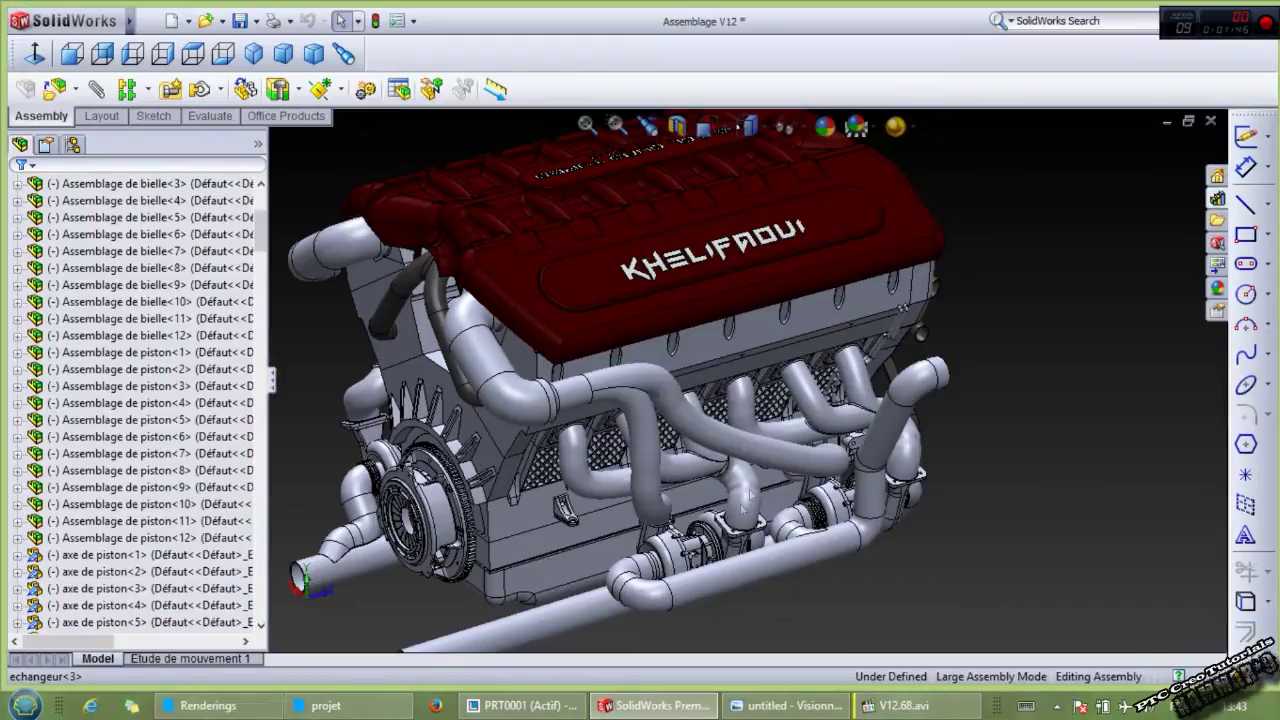
click(897, 705)
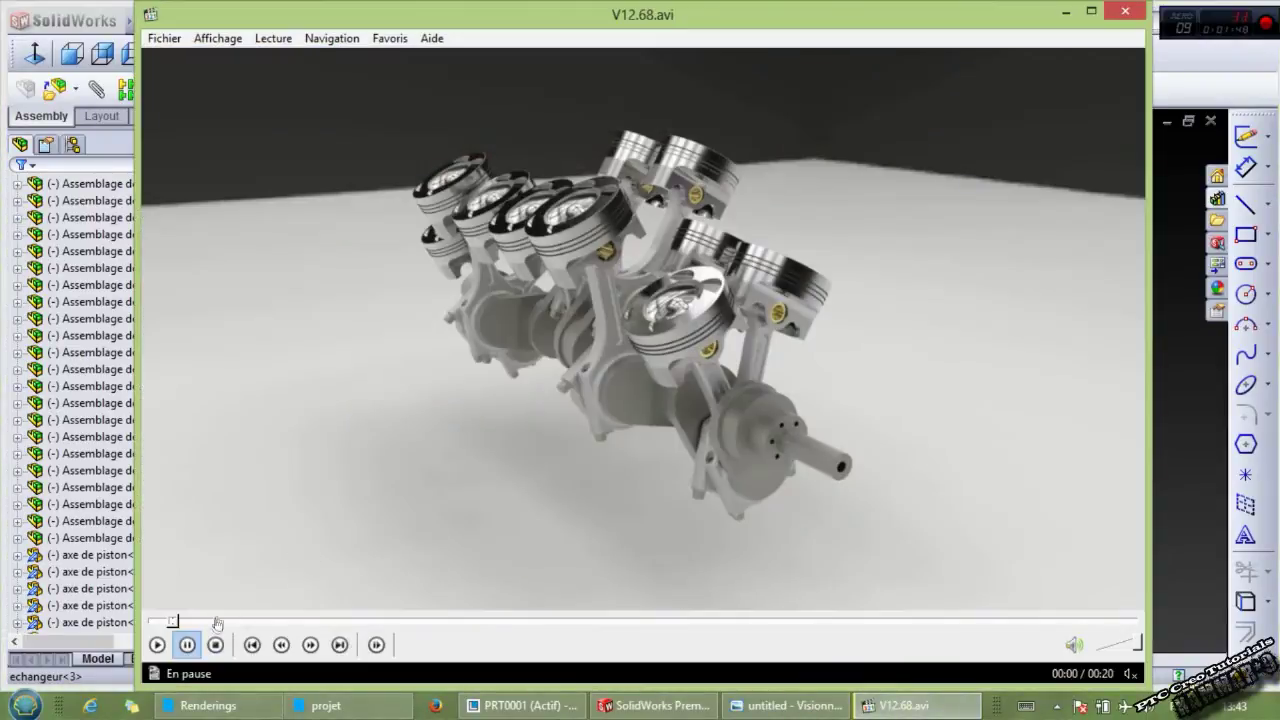
Play V12.68.avi to about 0:14, pause it, and return to the Creo part PRT0001.
click(157, 645)
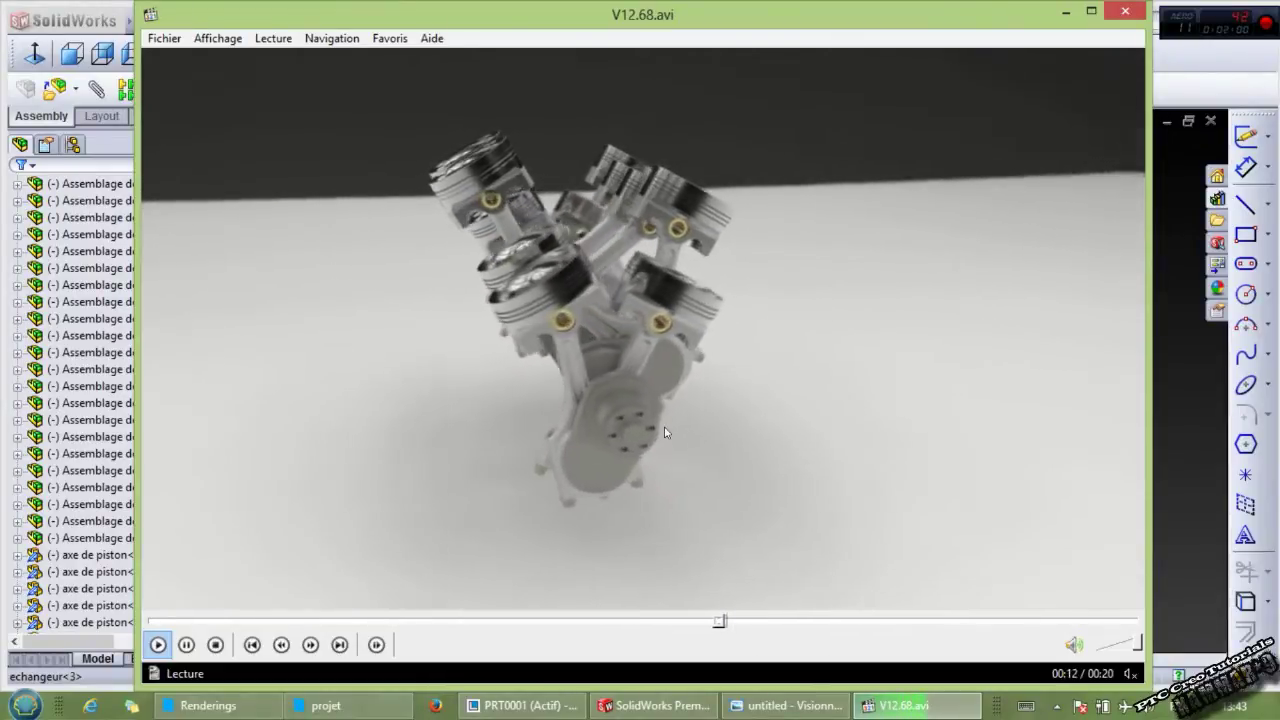
click(192, 643)
click(535, 708)
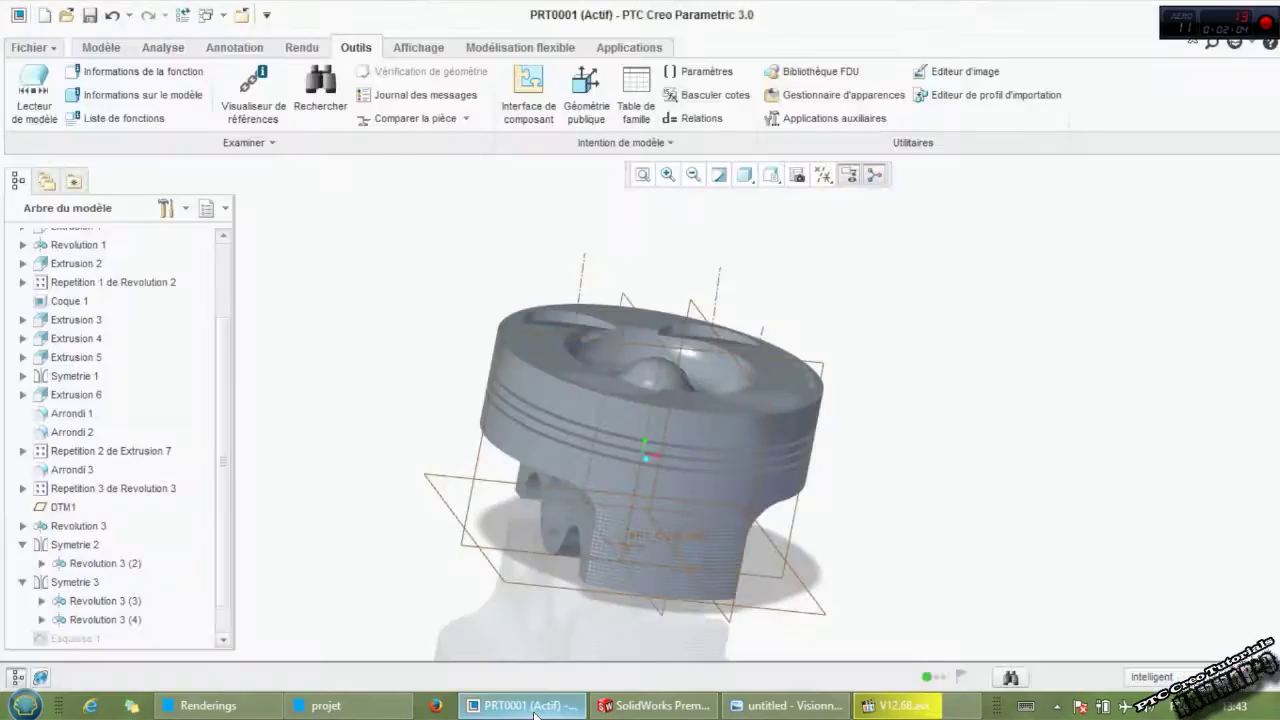
Close the SolidWorks V12 engine assembly, saving the modified documents.
click(625, 708)
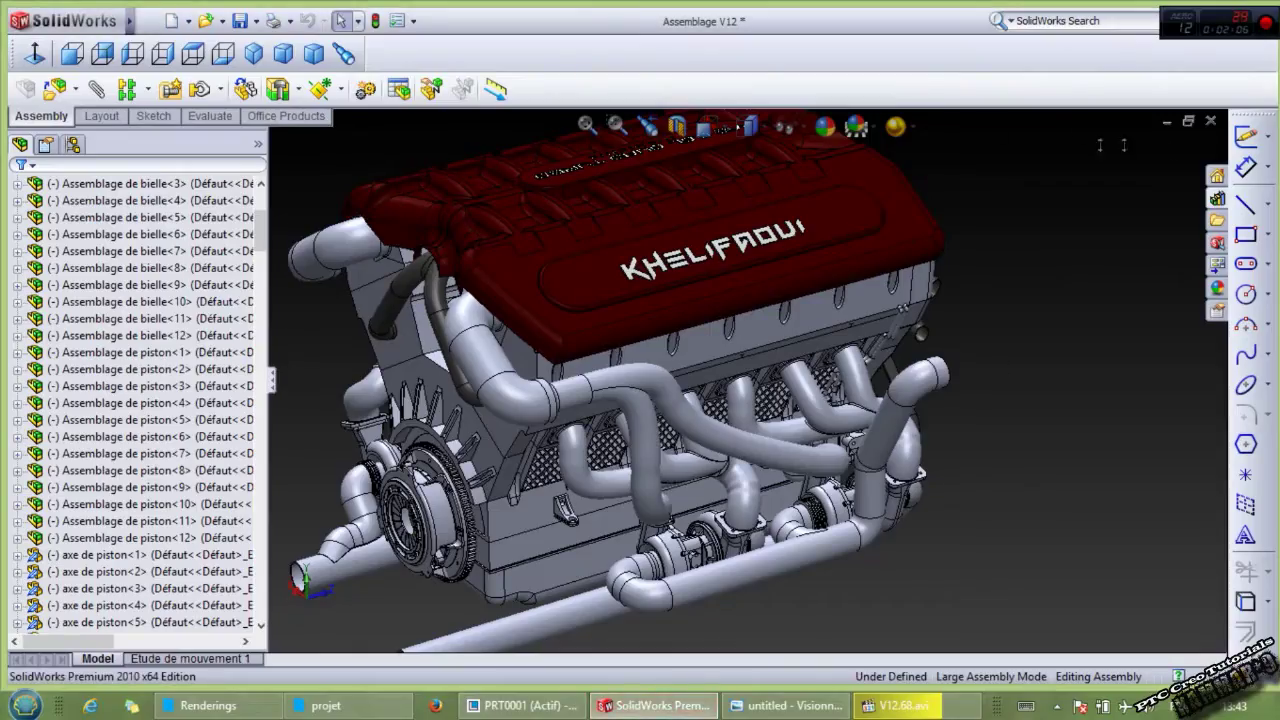
click(1267, 20)
click(297, 287)
Close the connecting-rod render in Photo Viewer and orbit the finished Creo piston.
click(767, 710)
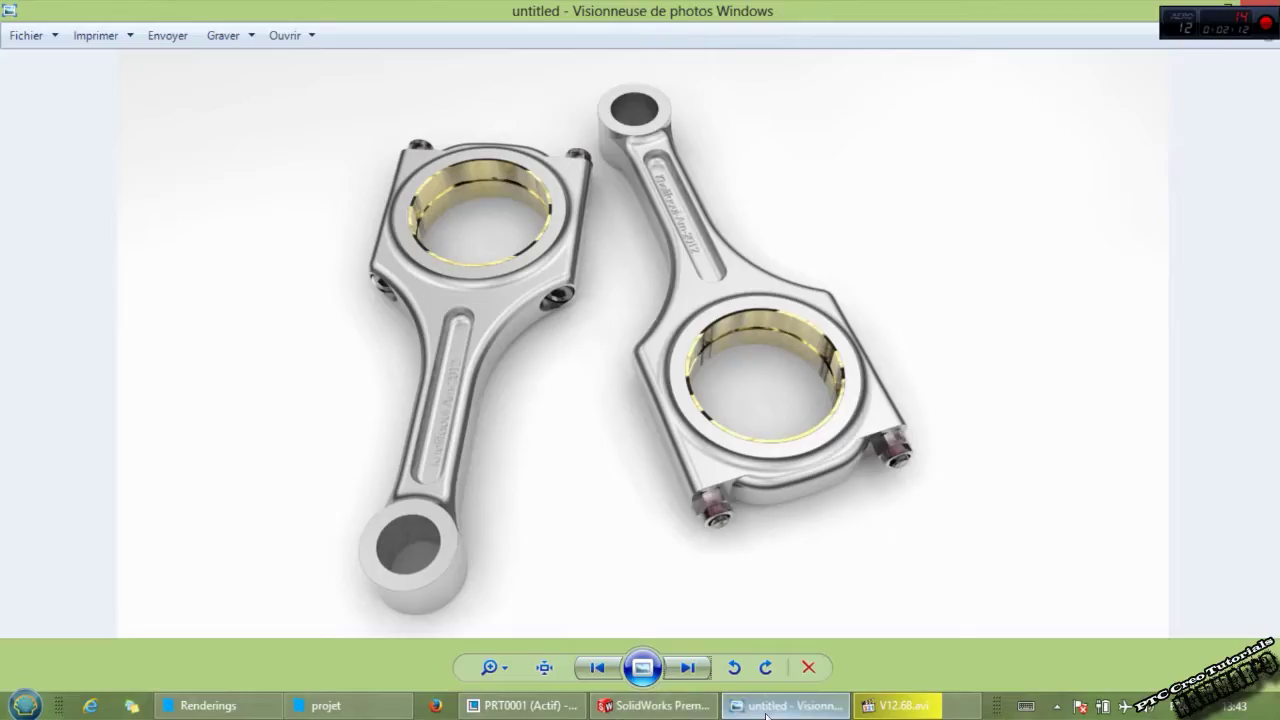
click(1256, 17)
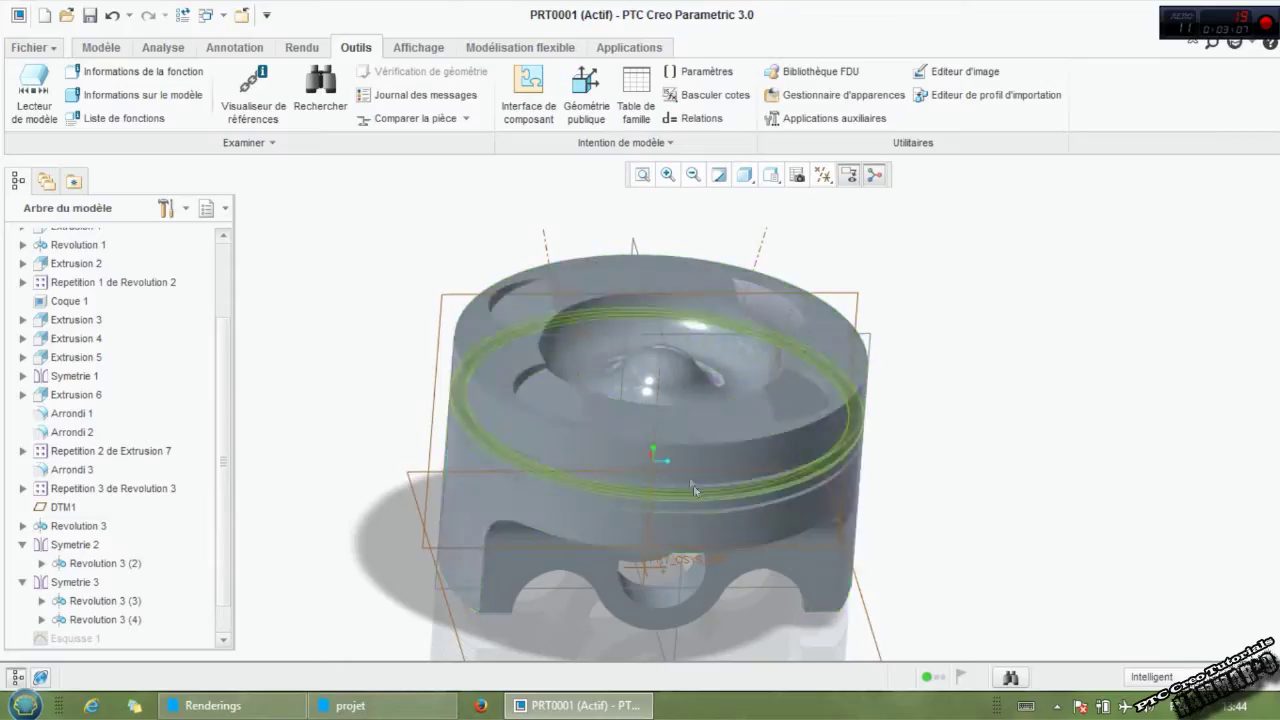
middle_drag(600, 480, 637, 468)
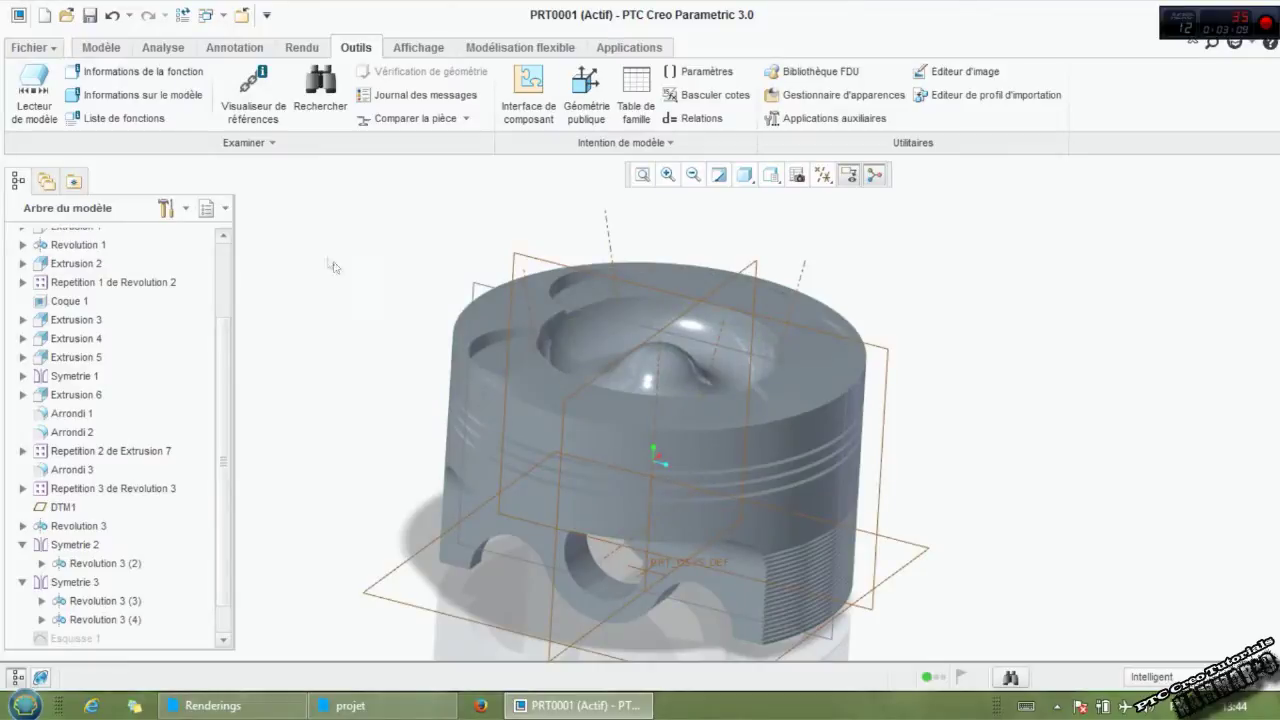
click(44, 14)
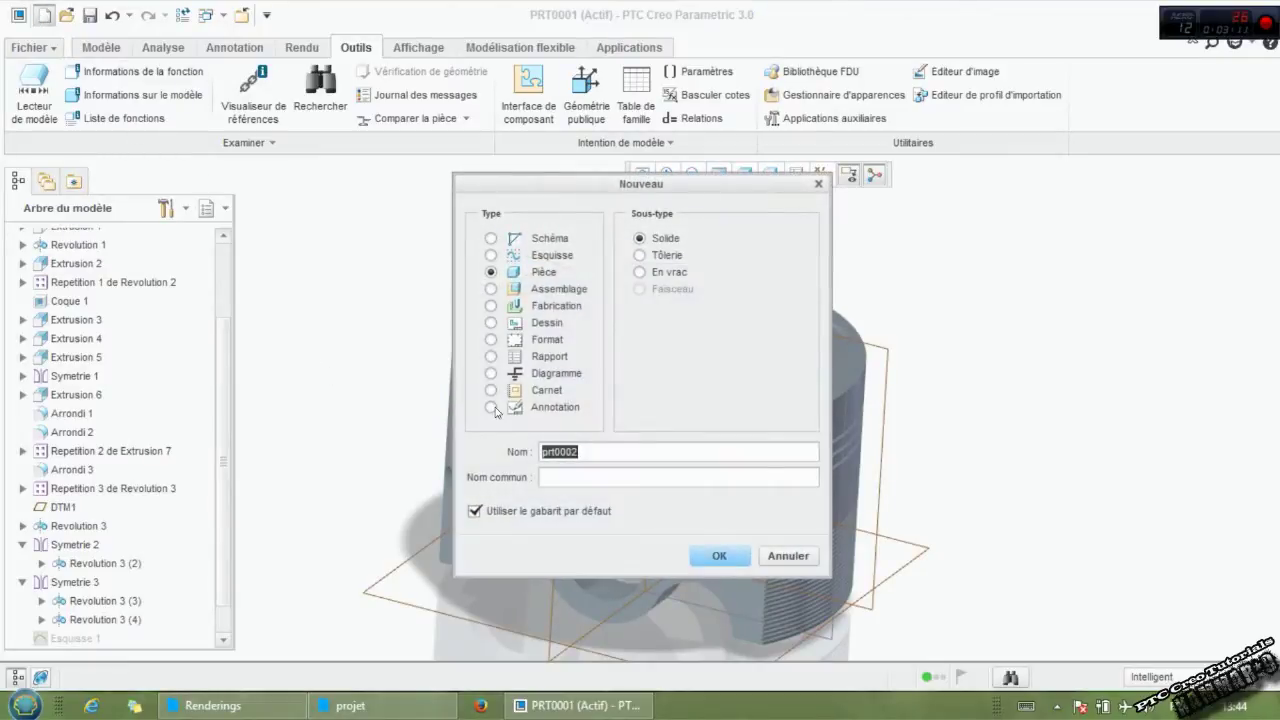
Create solid part PRT0002, maximize the window, and start an extrusion on the TOP plane.
click(718, 556)
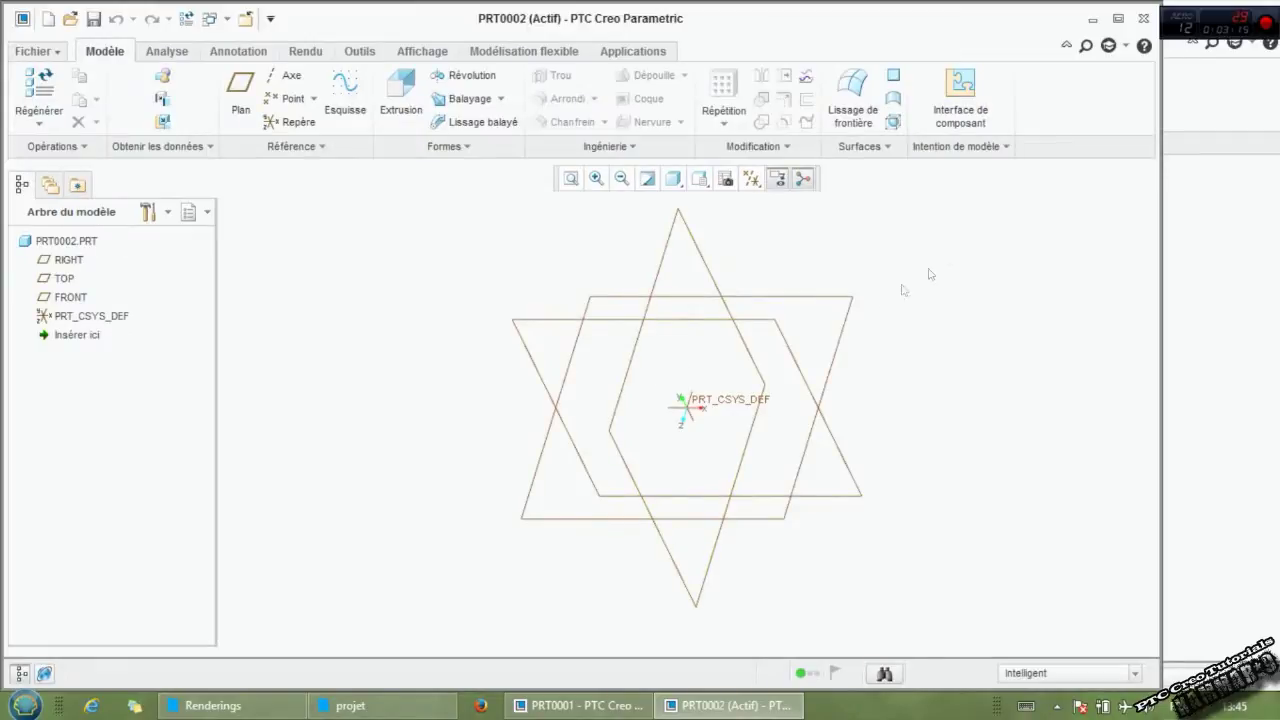
click(1117, 20)
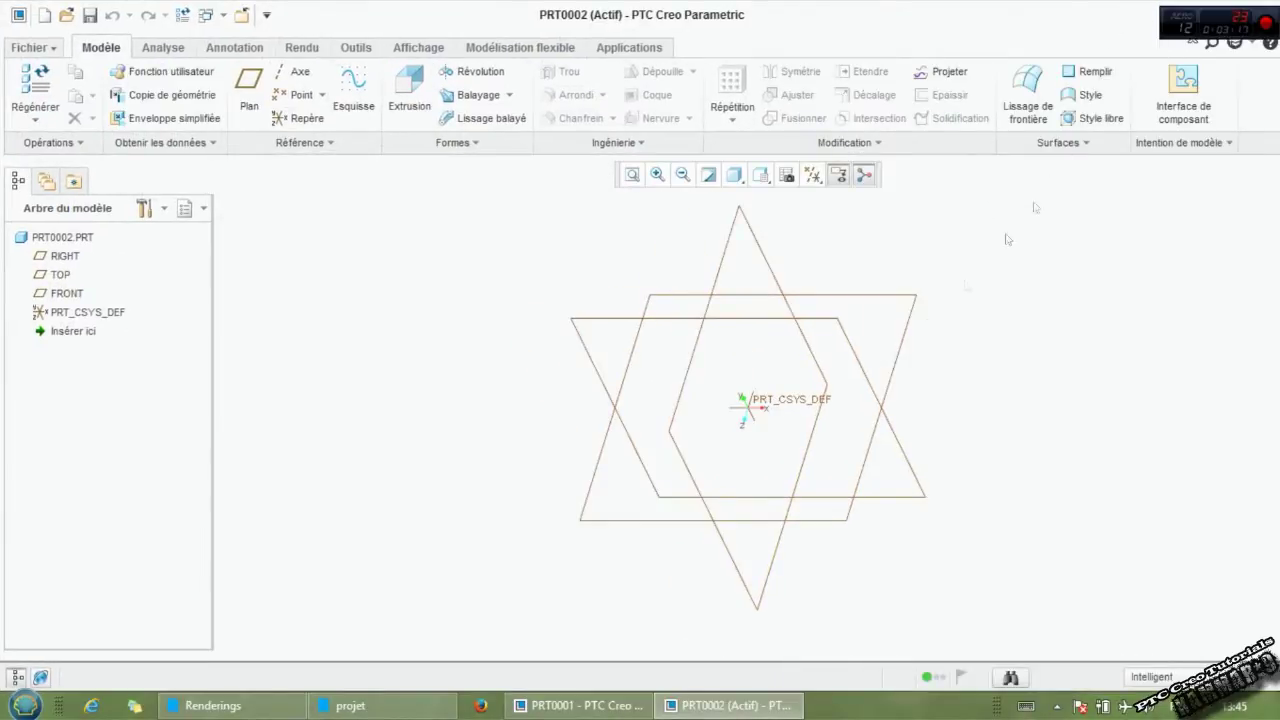
middle_drag(766, 524, 773, 494)
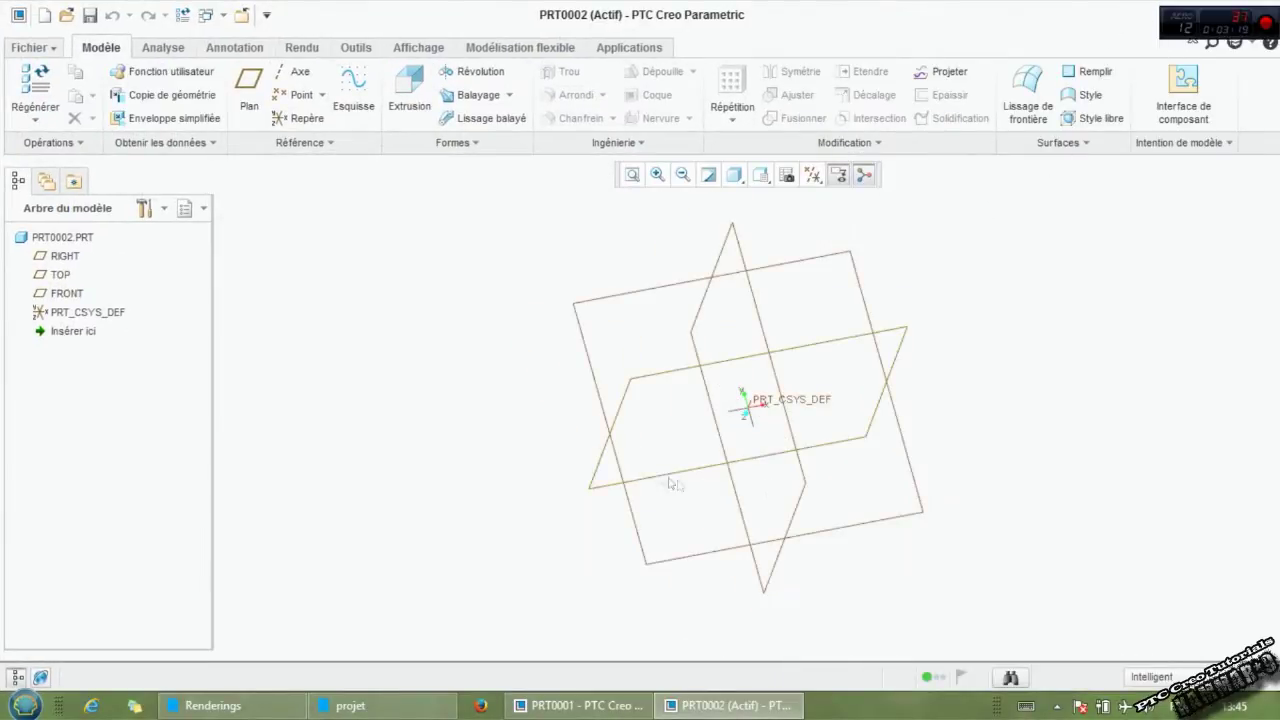
click(58, 277)
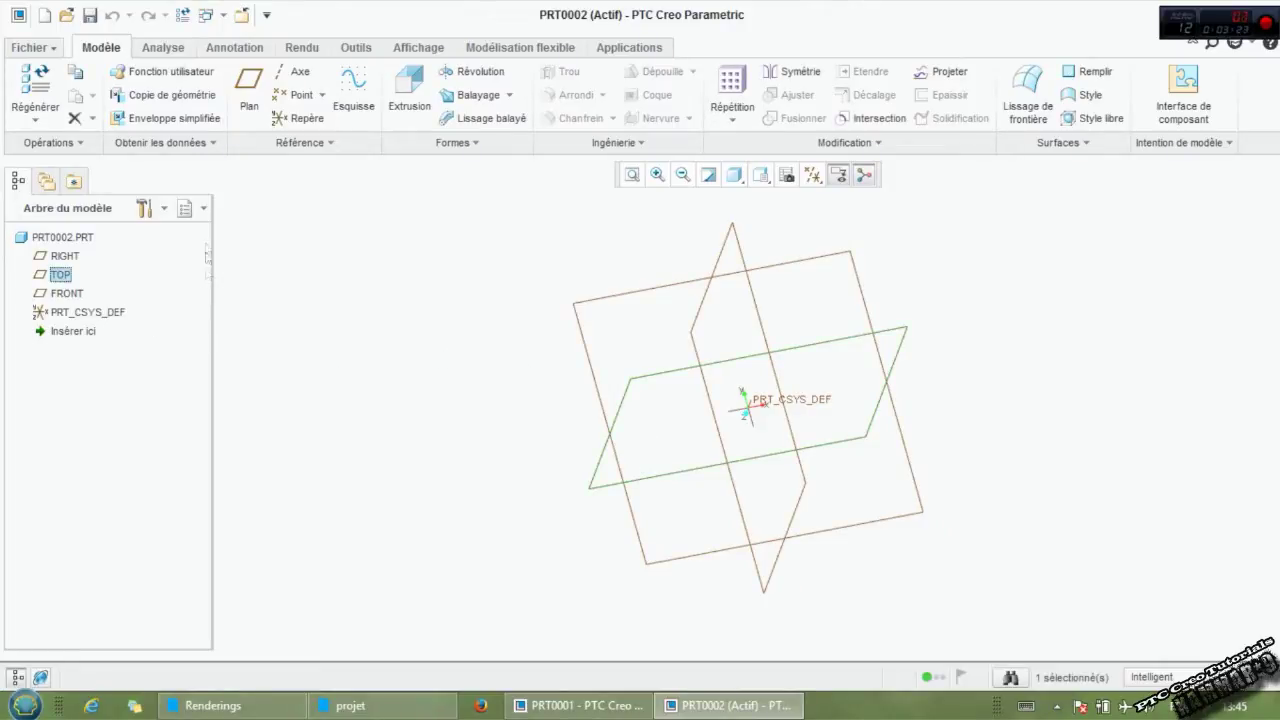
click(410, 95)
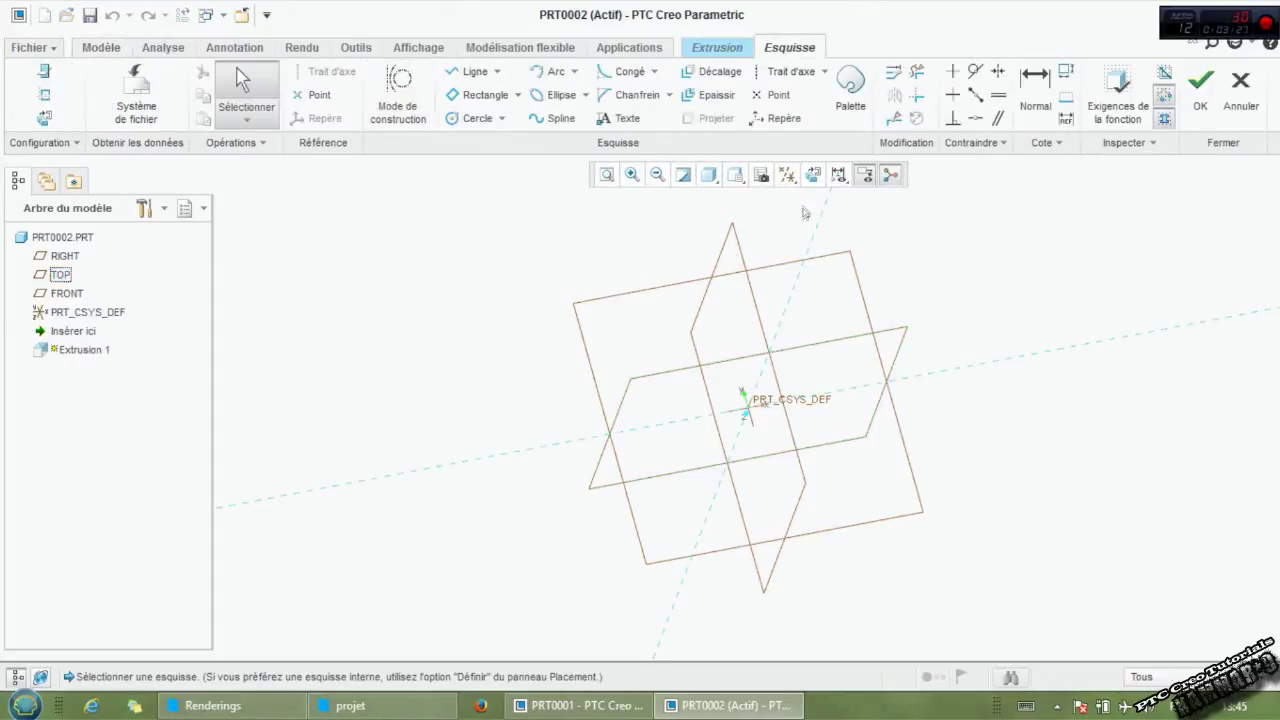
In sketch view, draw a circle centred on the origin and set its diameter to 84.
click(812, 174)
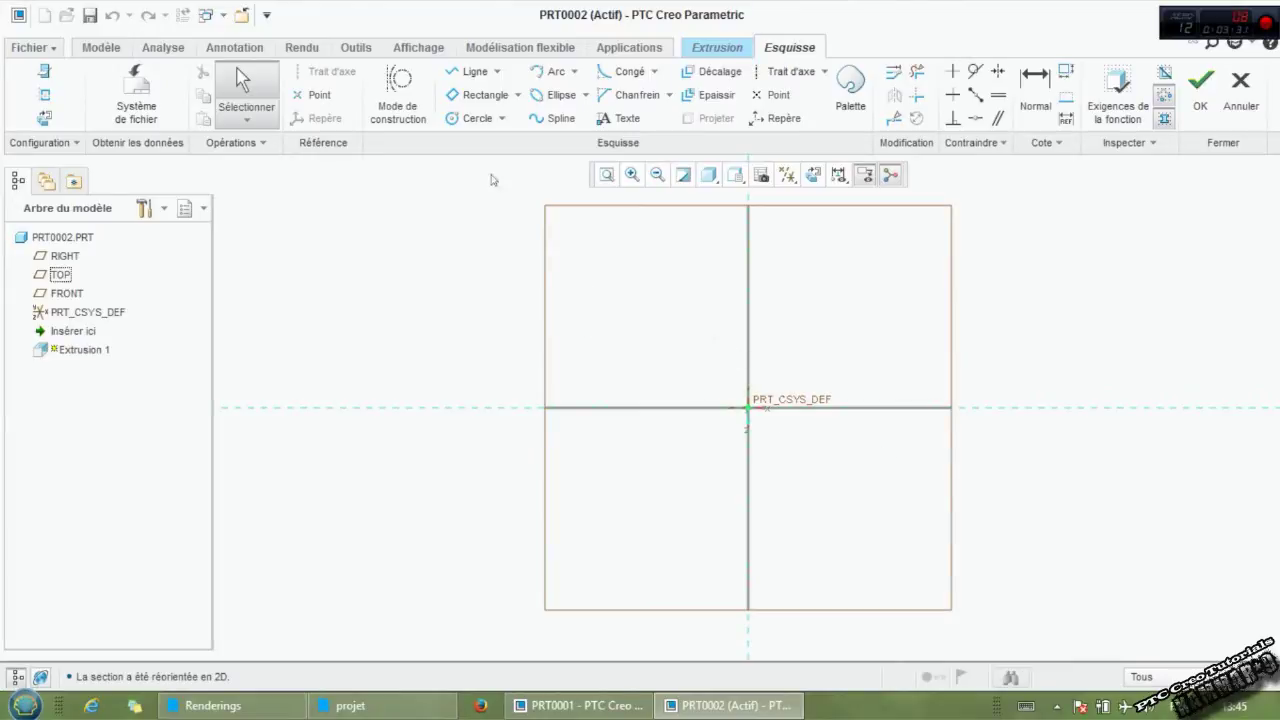
click(471, 120)
click(748, 408)
click(825, 292)
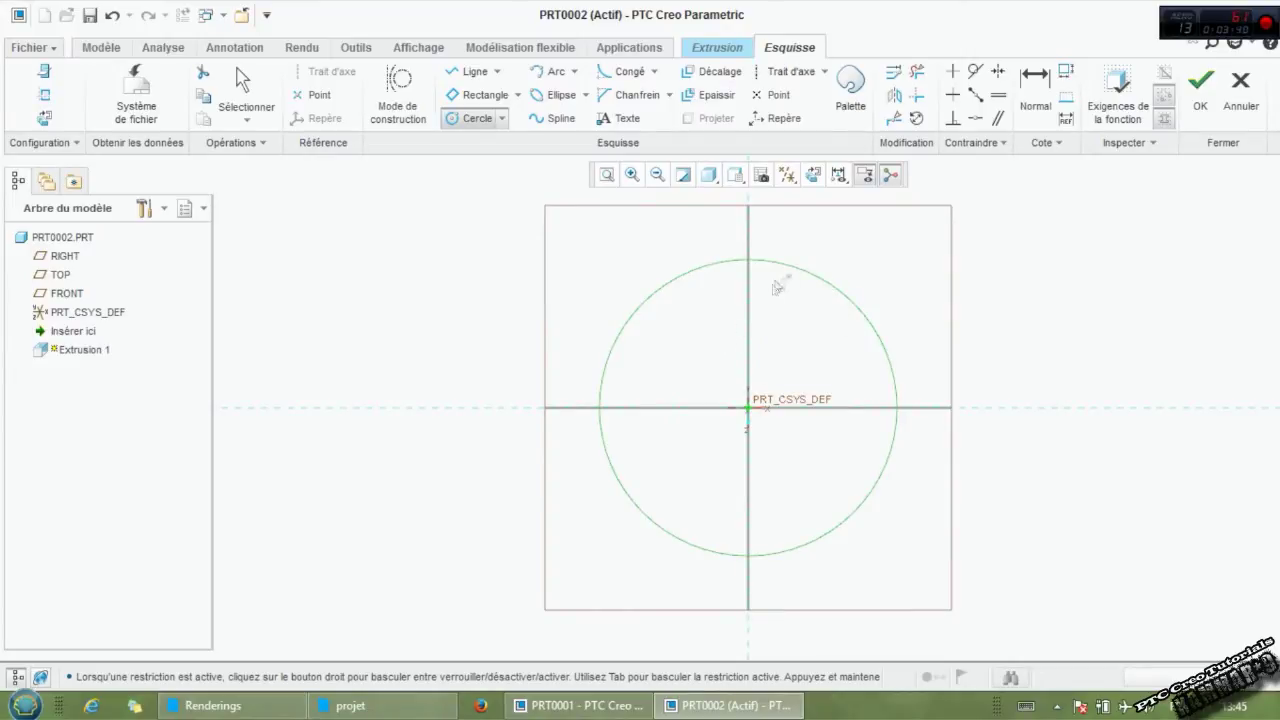
middle_click(794, 345)
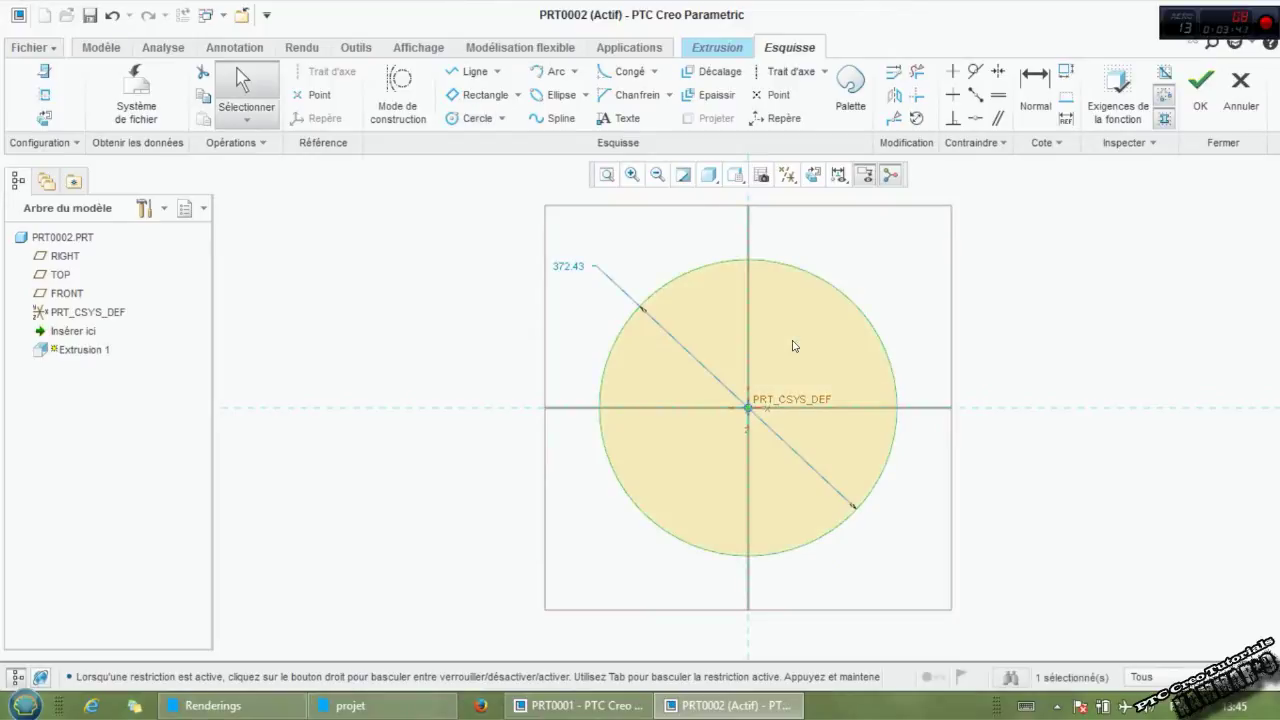
double_click(568, 268)
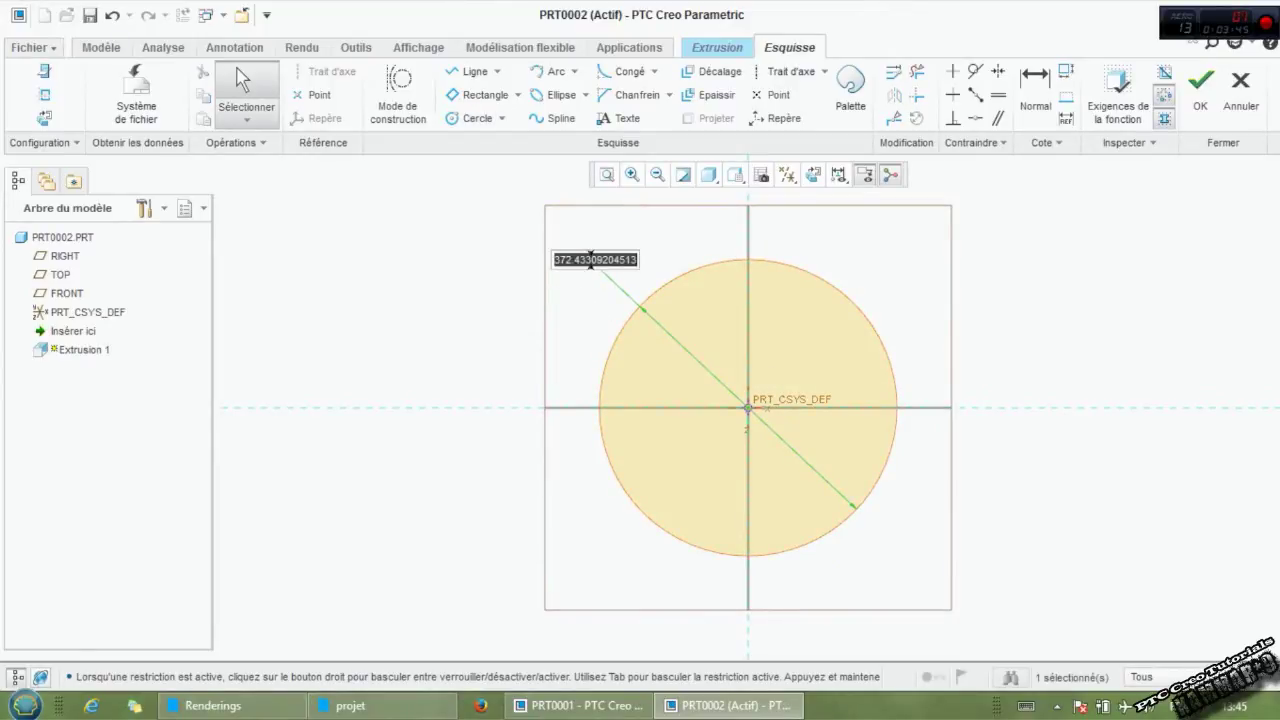
text(84)
key(Return)
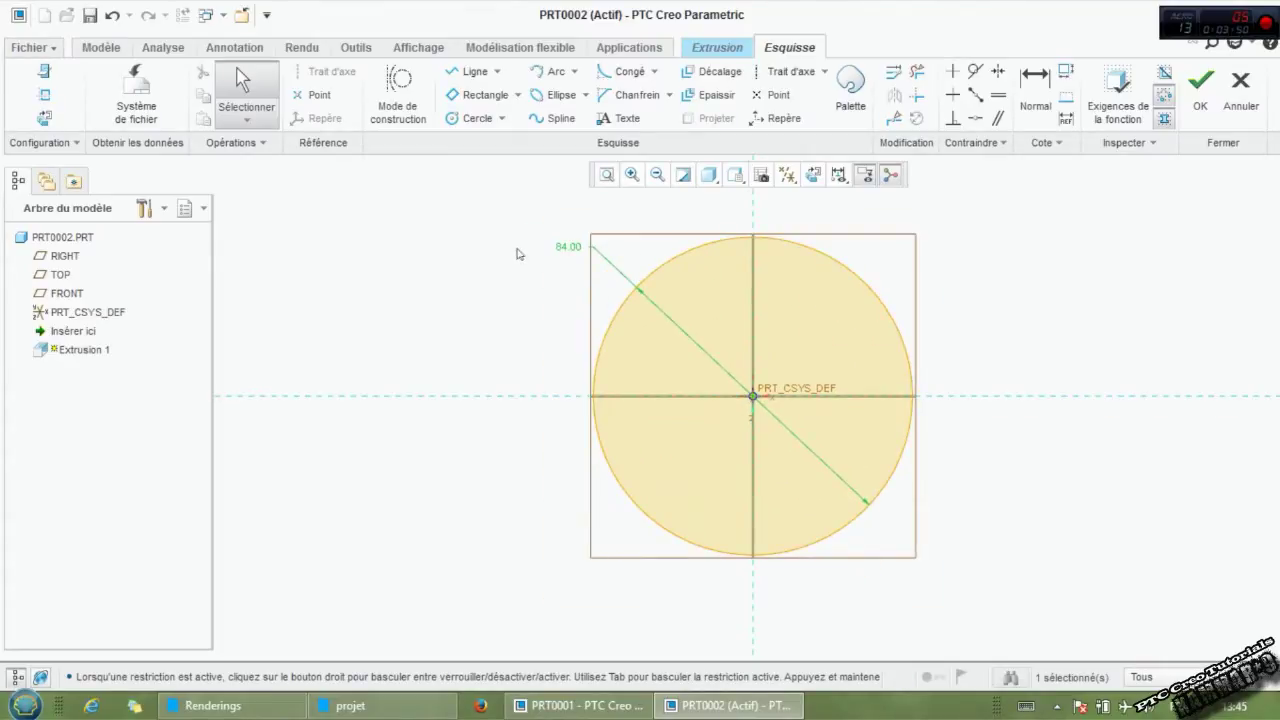
Leave the sketch, set the extrusion depth to 50, and complete the solid cylinder.
click(1199, 88)
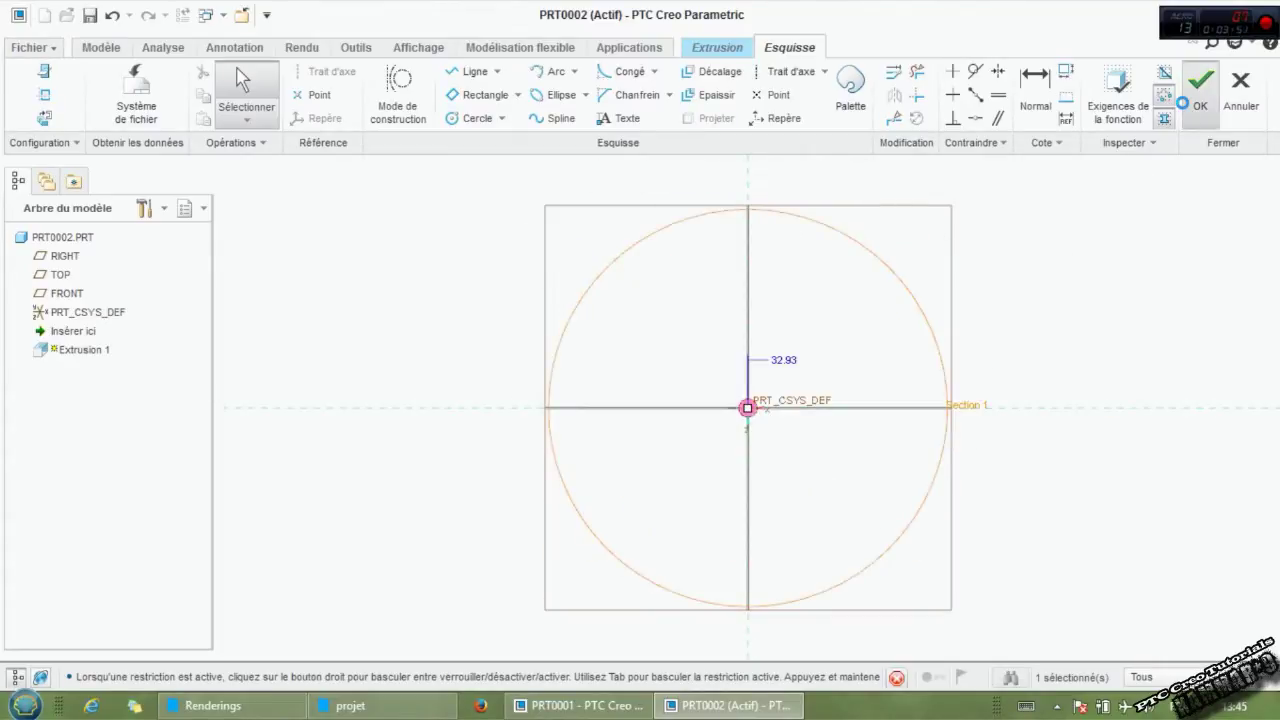
mouse_move(855, 466)
middle_down()
mouse_move(910, 286)
mouse_move(860, 300)
middle_up()
double_click(128, 94)
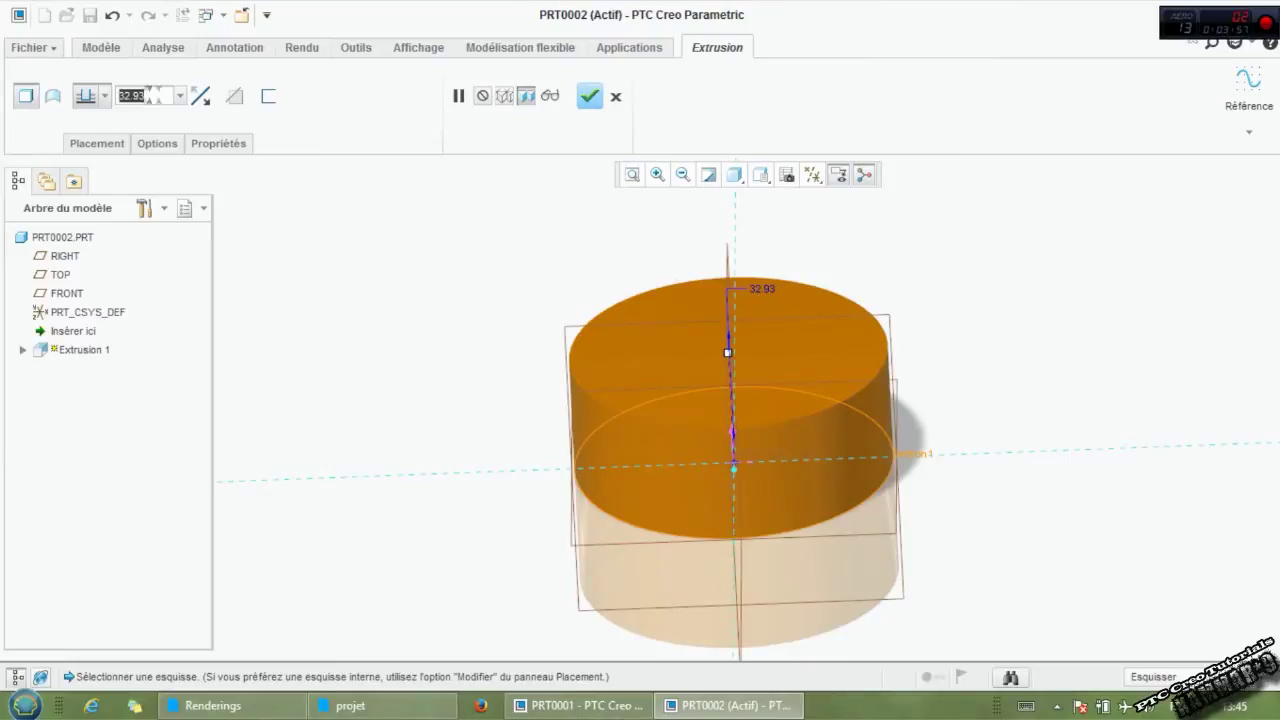
middle_drag(470, 305, 466, 286)
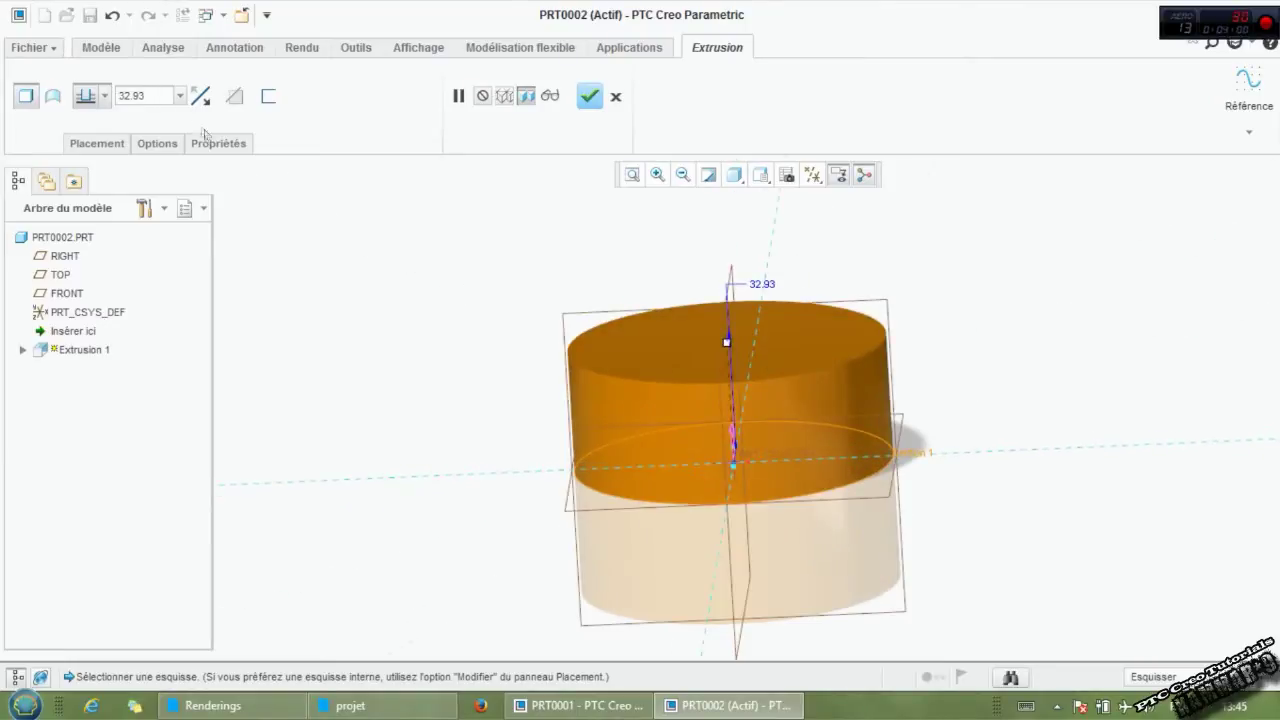
double_click(121, 86)
text(50)
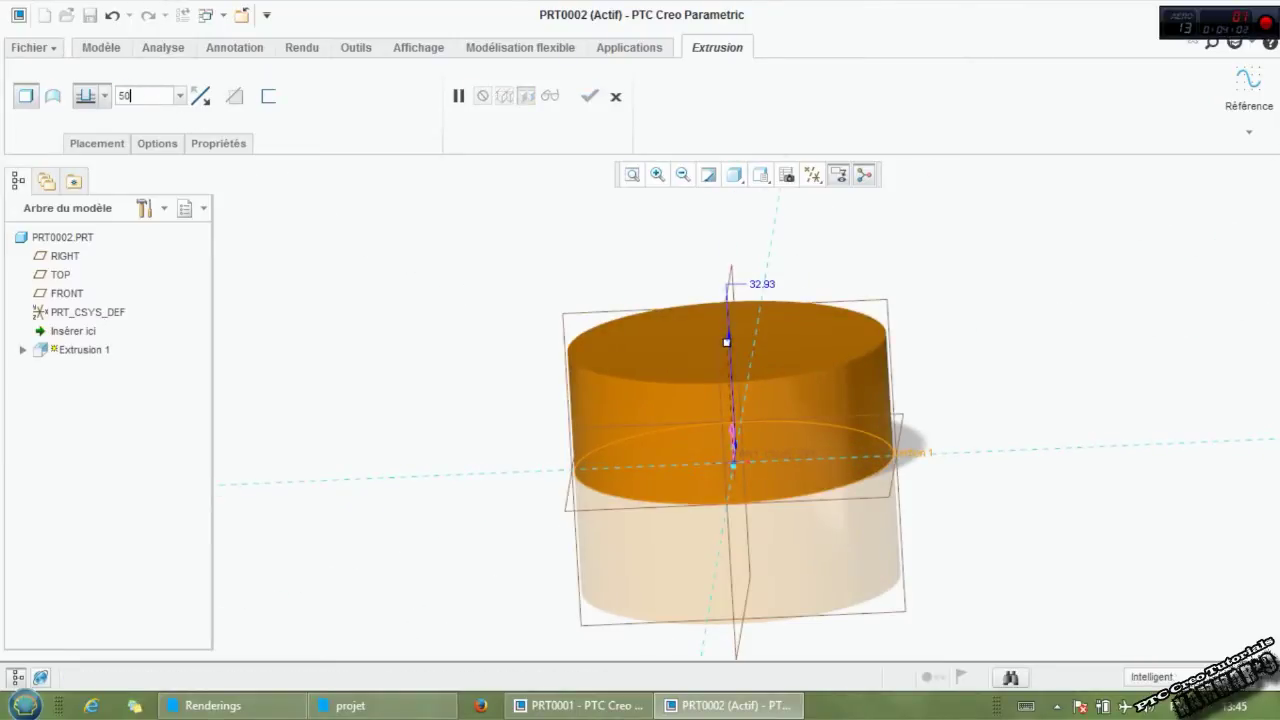
key(Return)
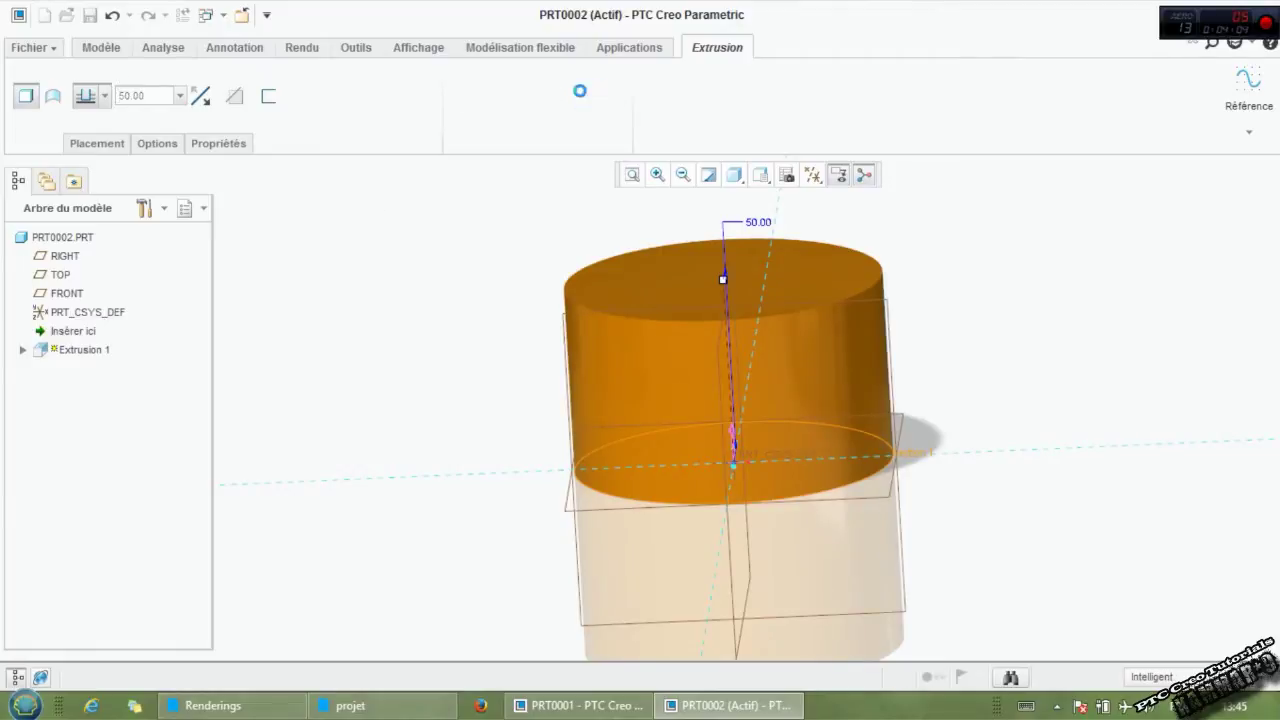
click(588, 95)
mouse_move(606, 237)
middle_down()
mouse_move(592, 264)
mouse_move(597, 250)
mouse_move(551, 280)
middle_up()
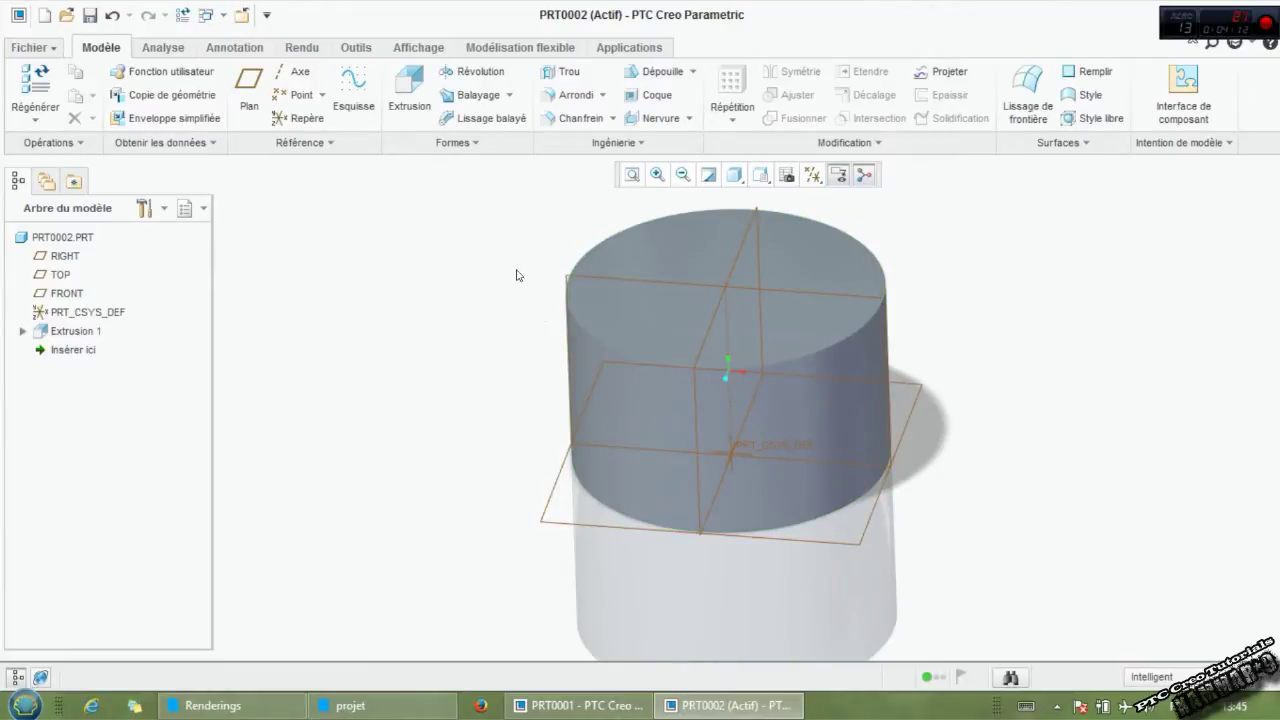
click(472, 73)
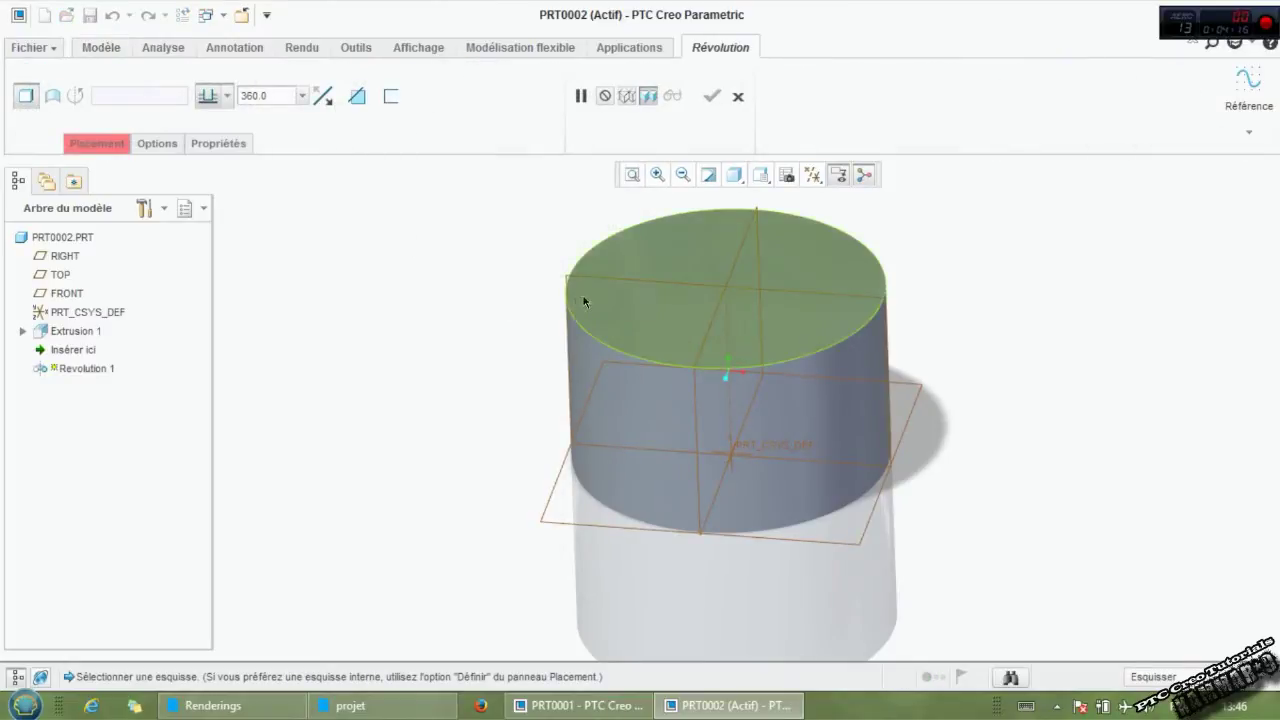
On the FRONT plane, draw a circle near the cylinder's top edge and a vertical centreline along the axis.
click(604, 282)
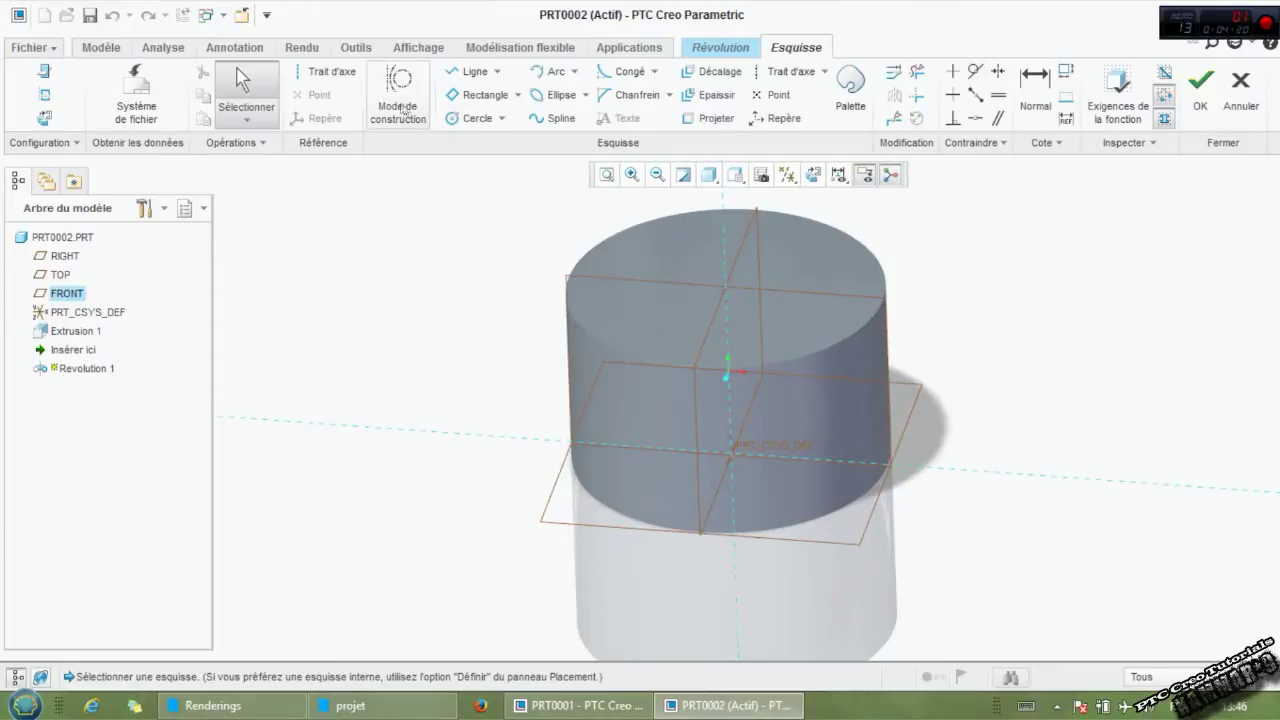
click(813, 174)
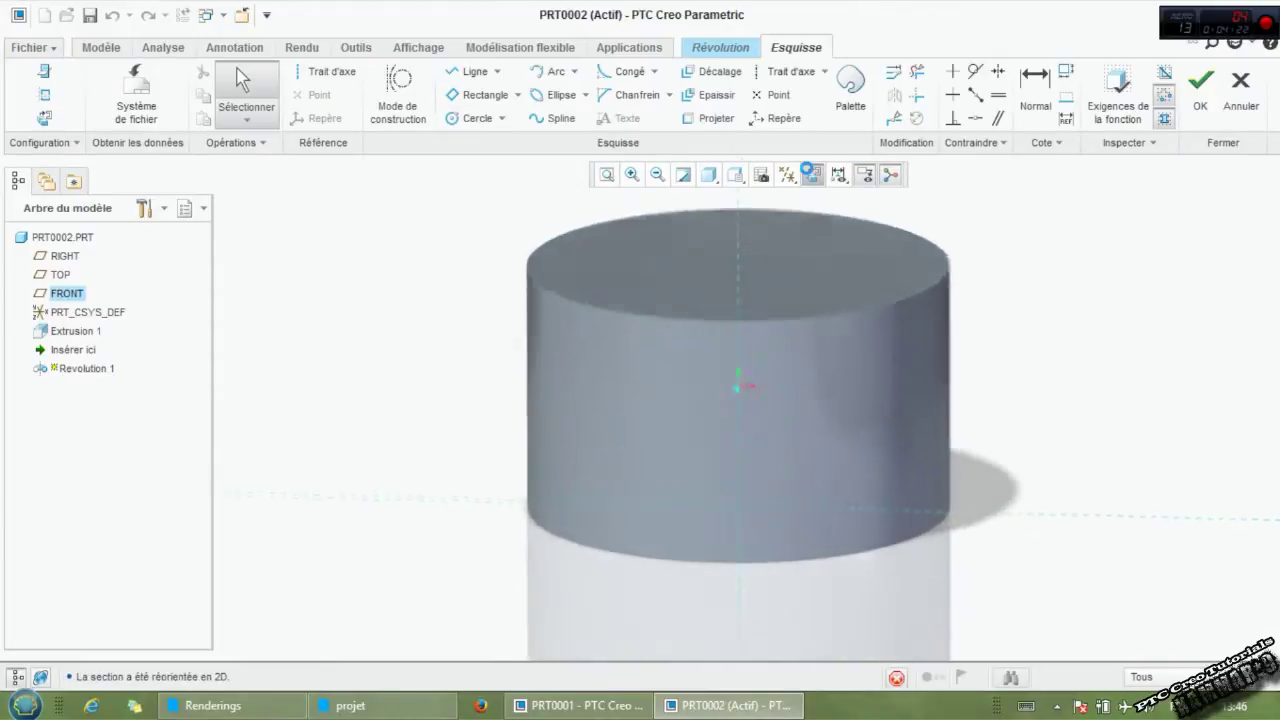
scroll(992, 212, down, 1)
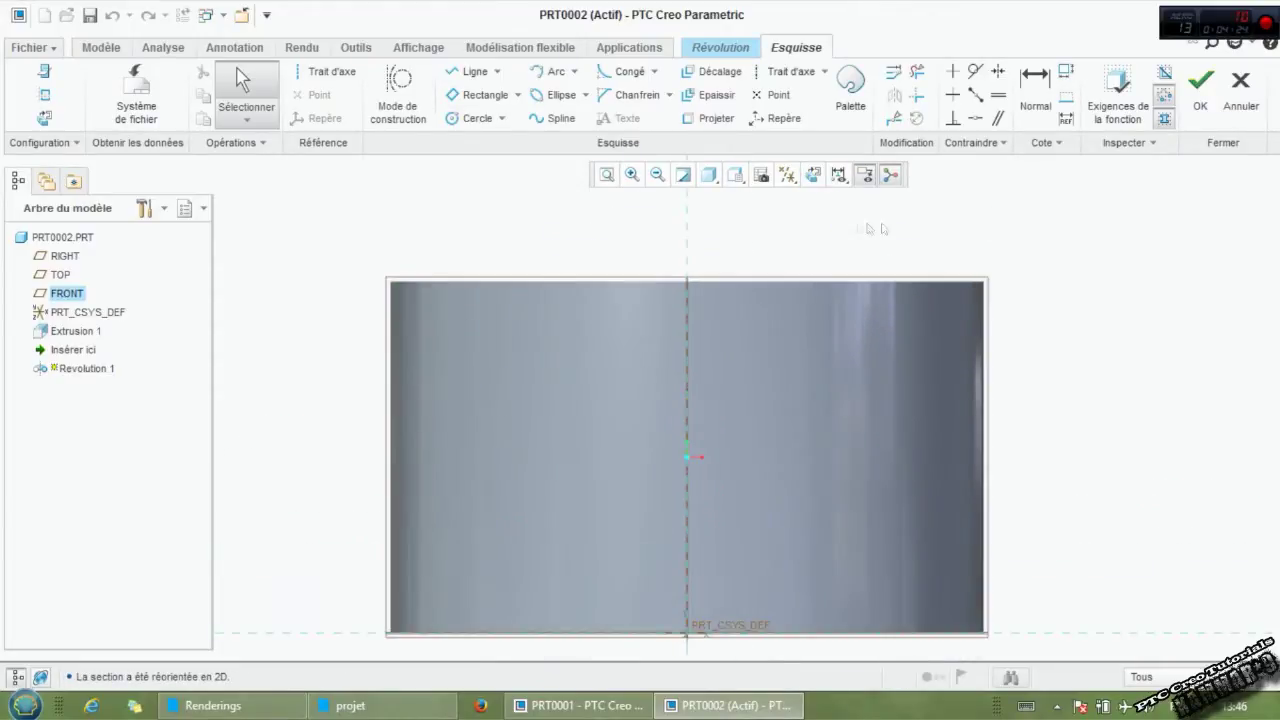
click(471, 119)
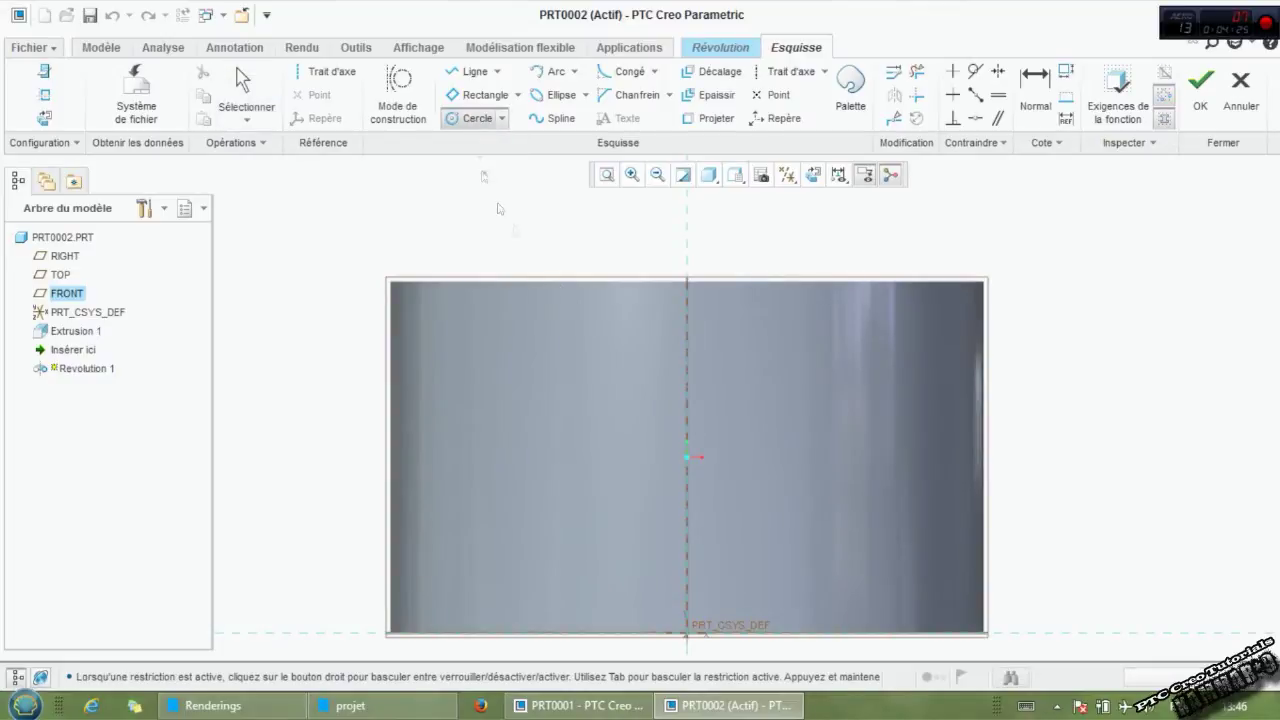
click(813, 285)
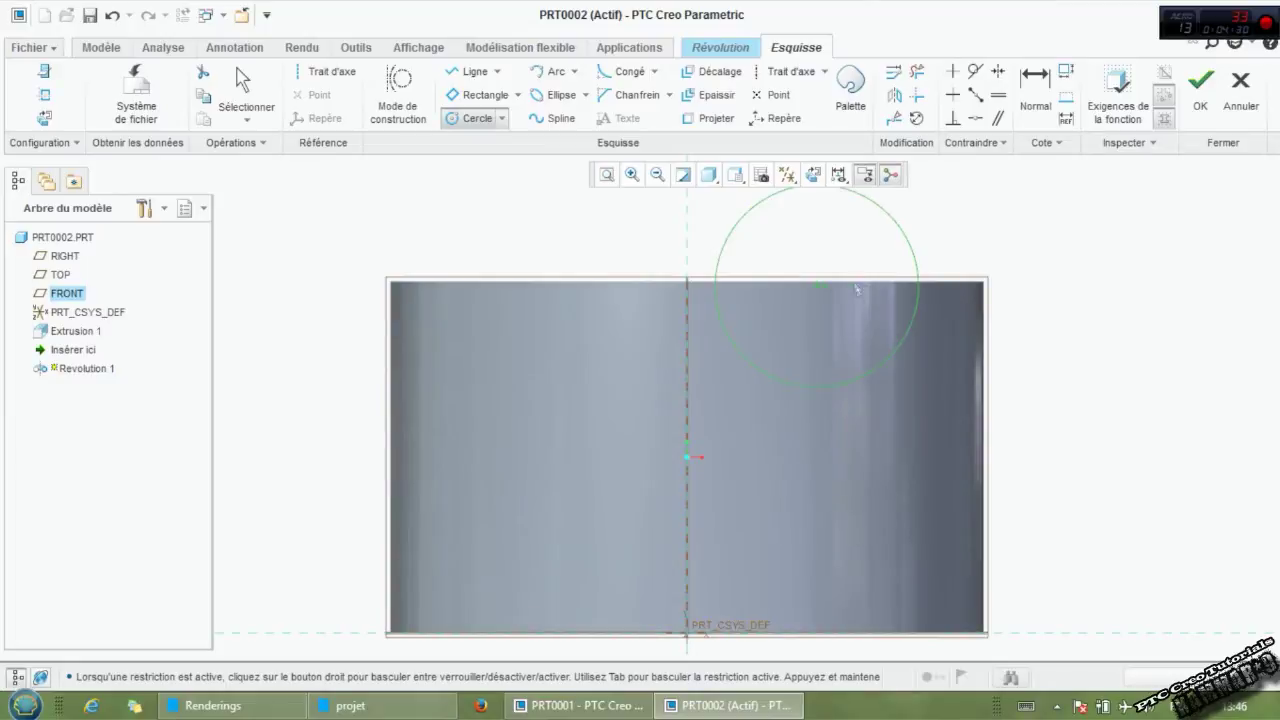
click(869, 352)
middle_click(869, 352)
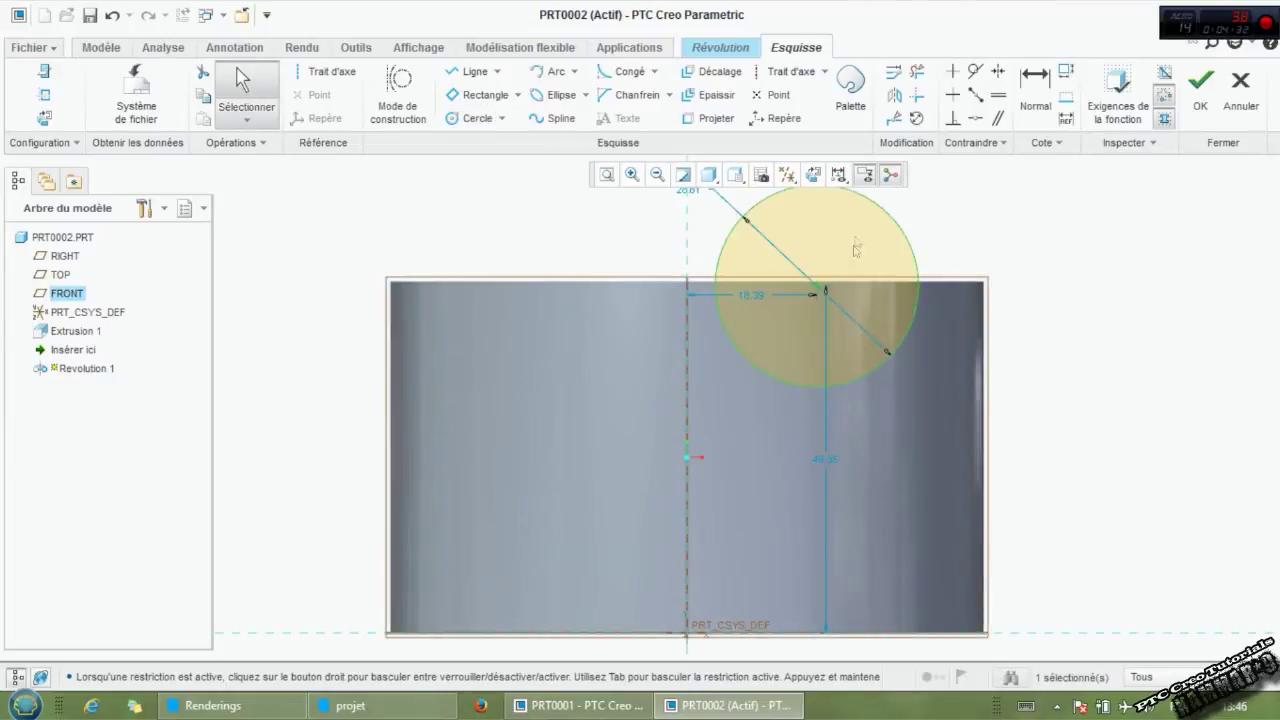
click(790, 71)
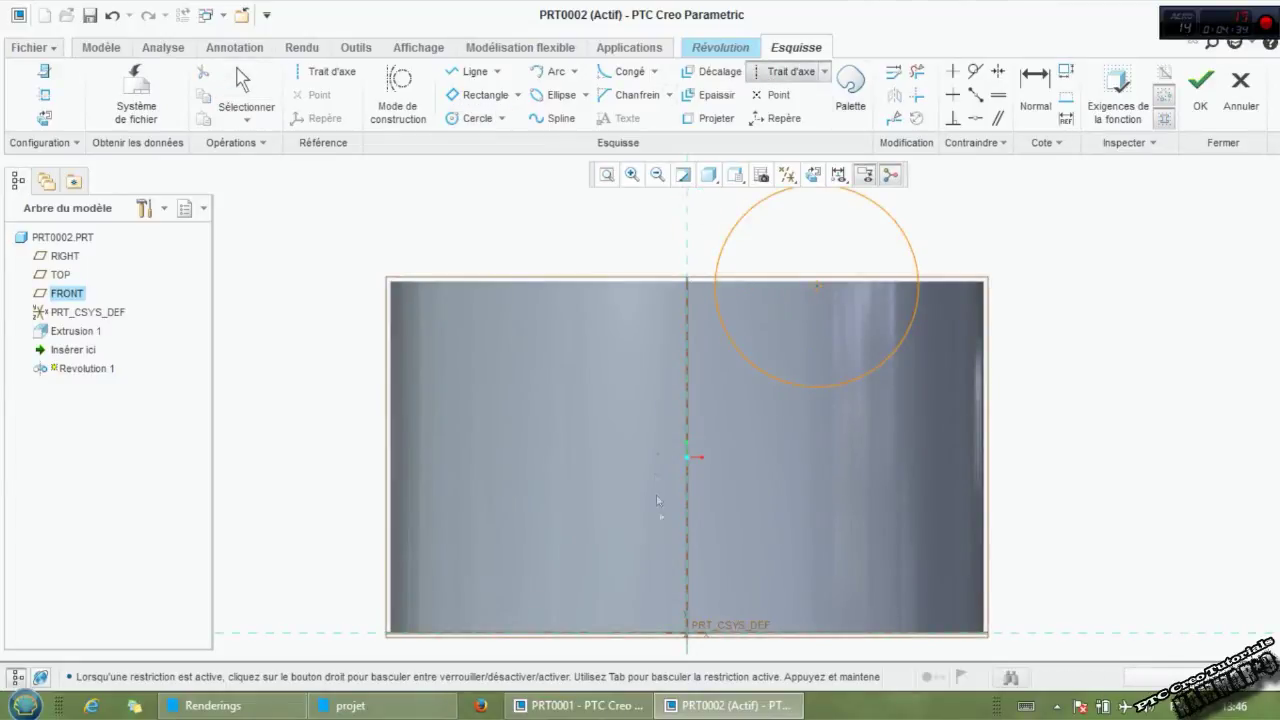
click(684, 643)
click(687, 440)
middle_click(687, 440)
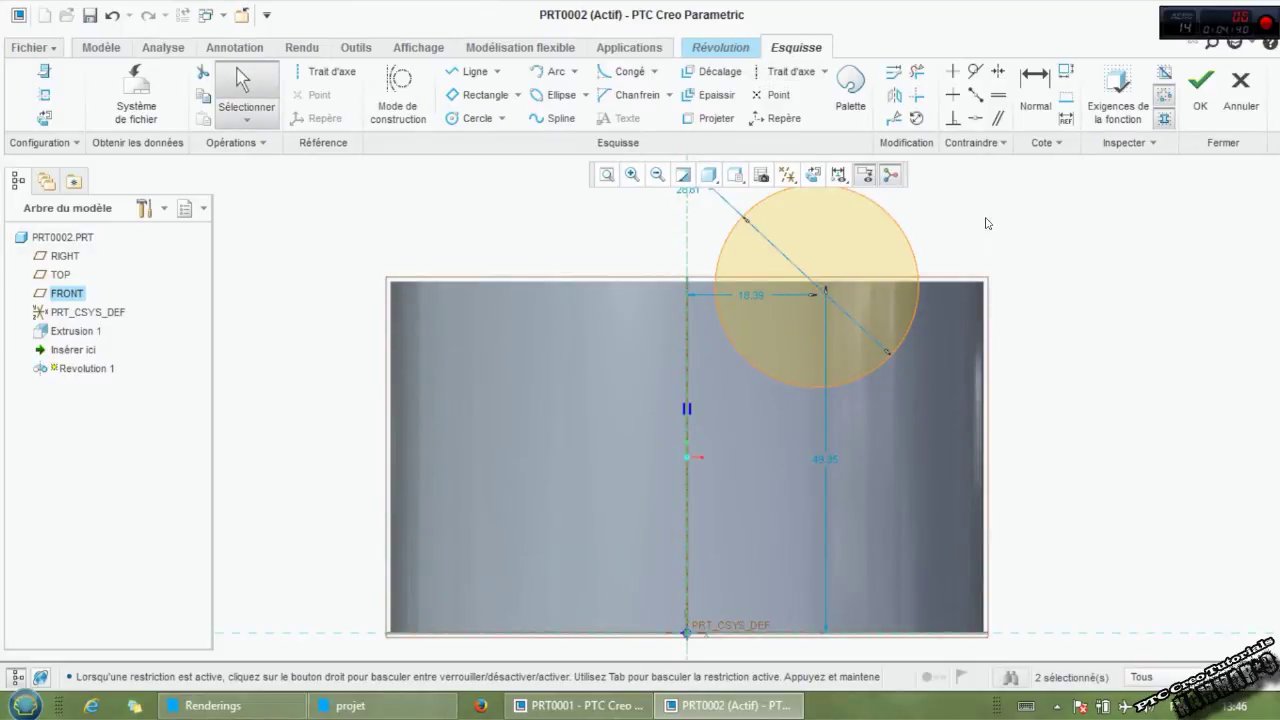
Dimension the circle 19 from the axis, 18 diameter, 50 high, and finish the sketch.
double_click(742, 295)
text(19)
key(Return)
scroll(625, 255, down, 1)
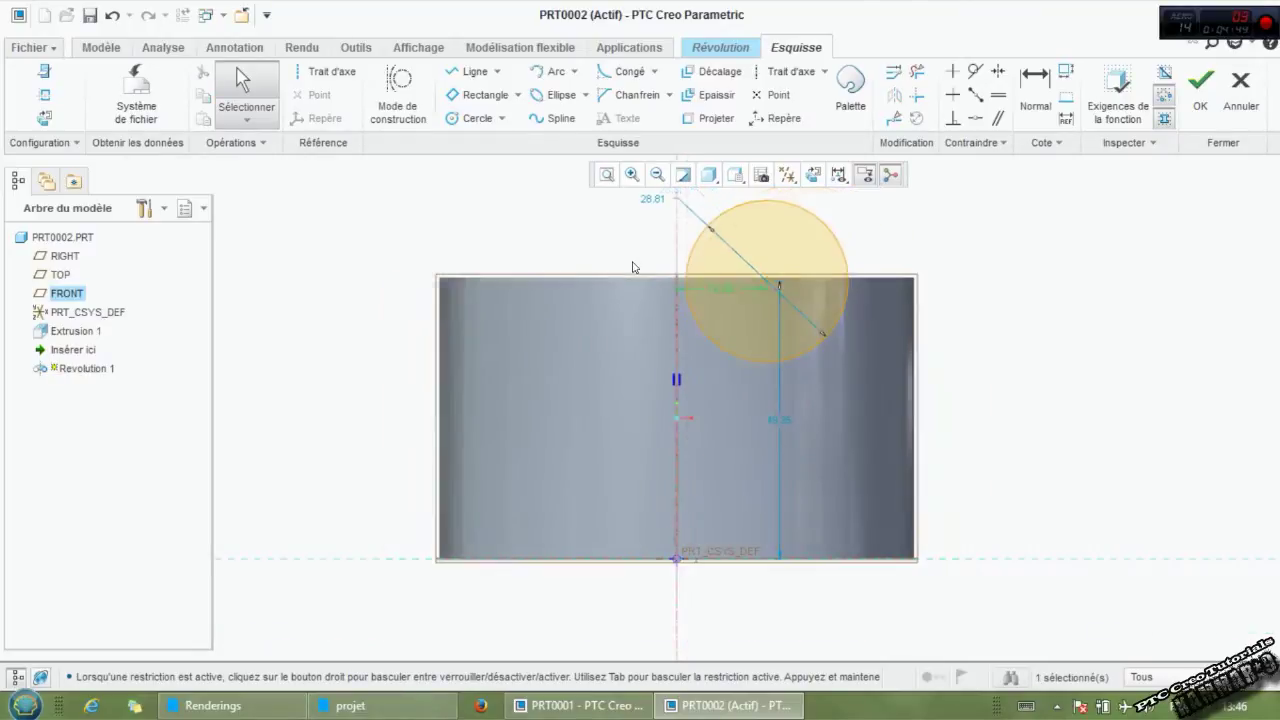
double_click(648, 193)
text(18)
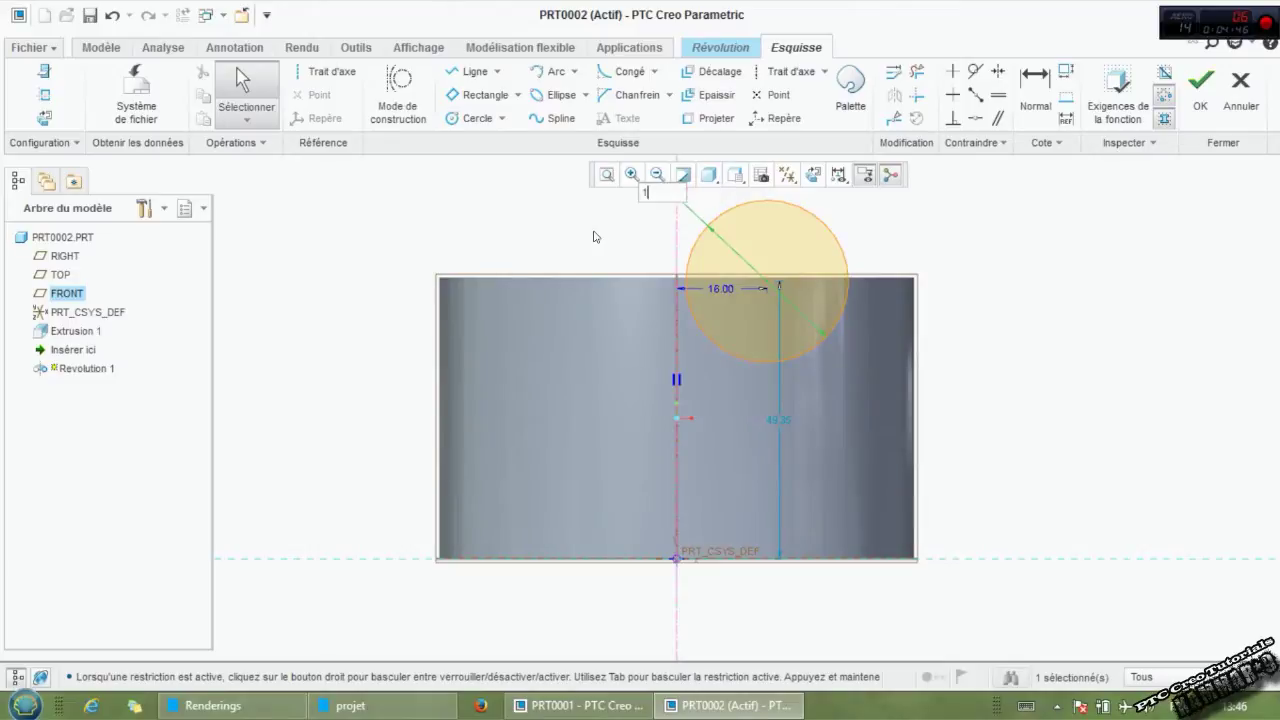
key(Return)
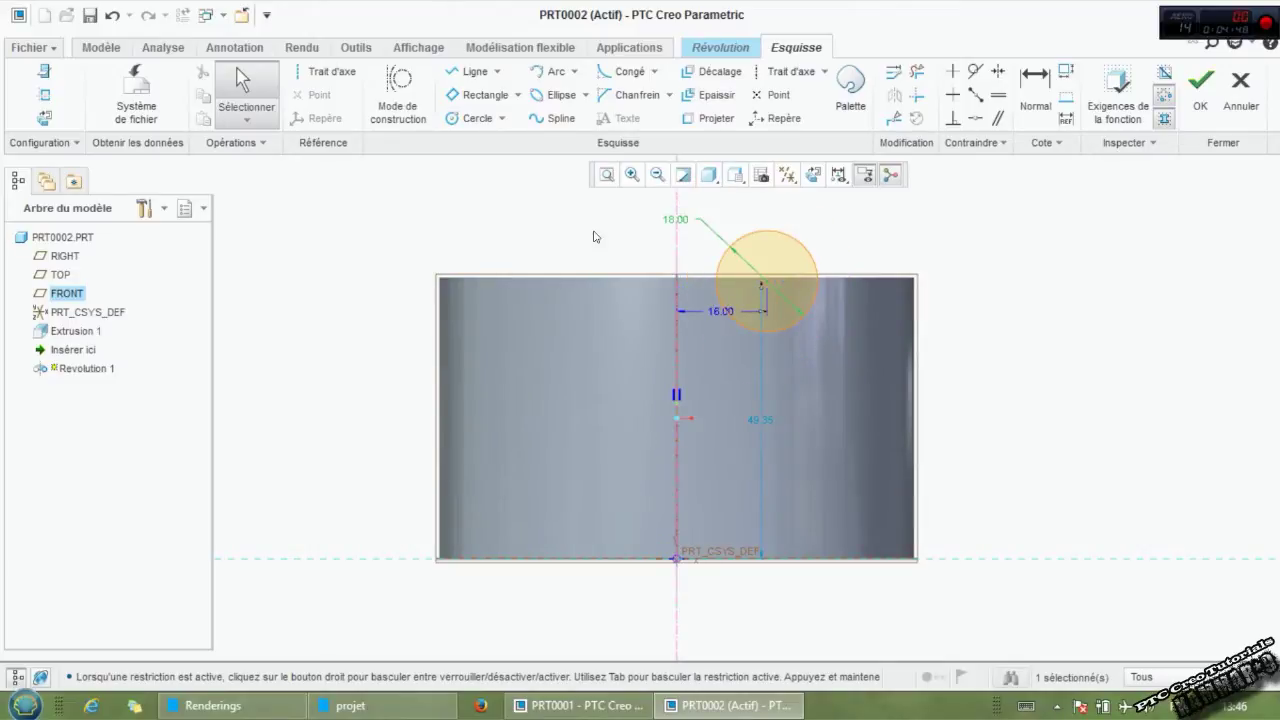
double_click(762, 428)
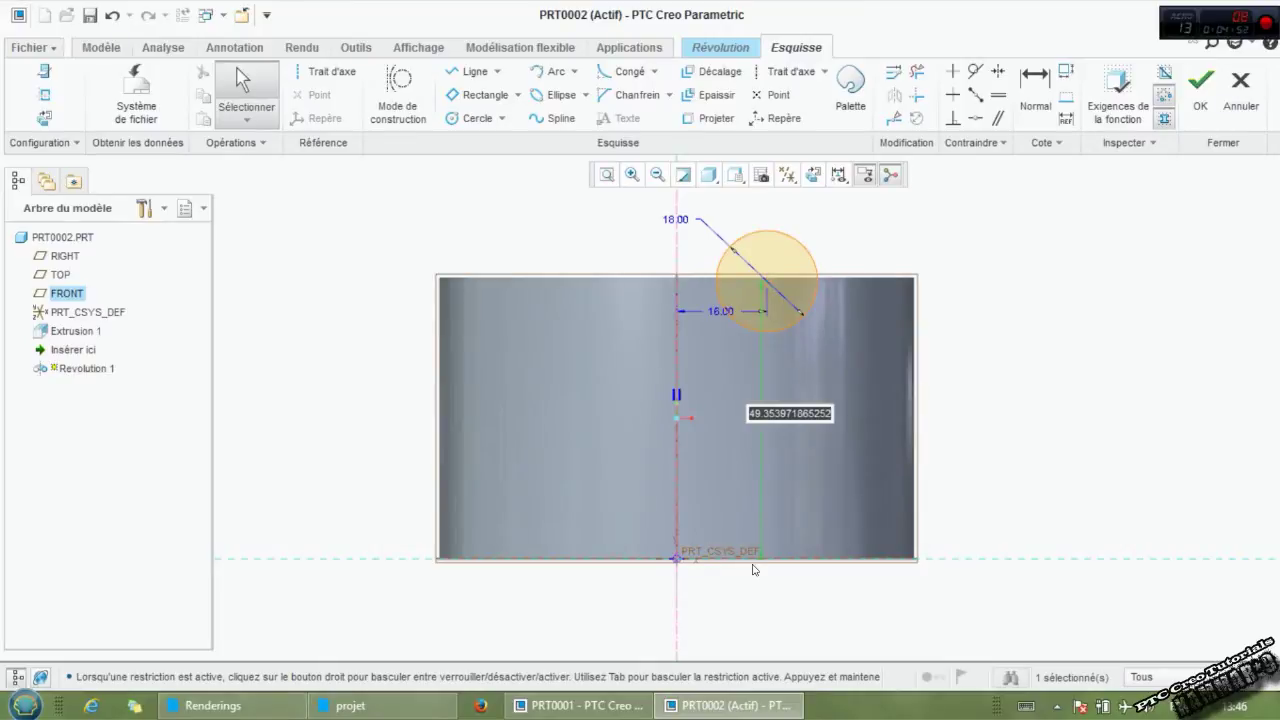
text(50)
key(Return)
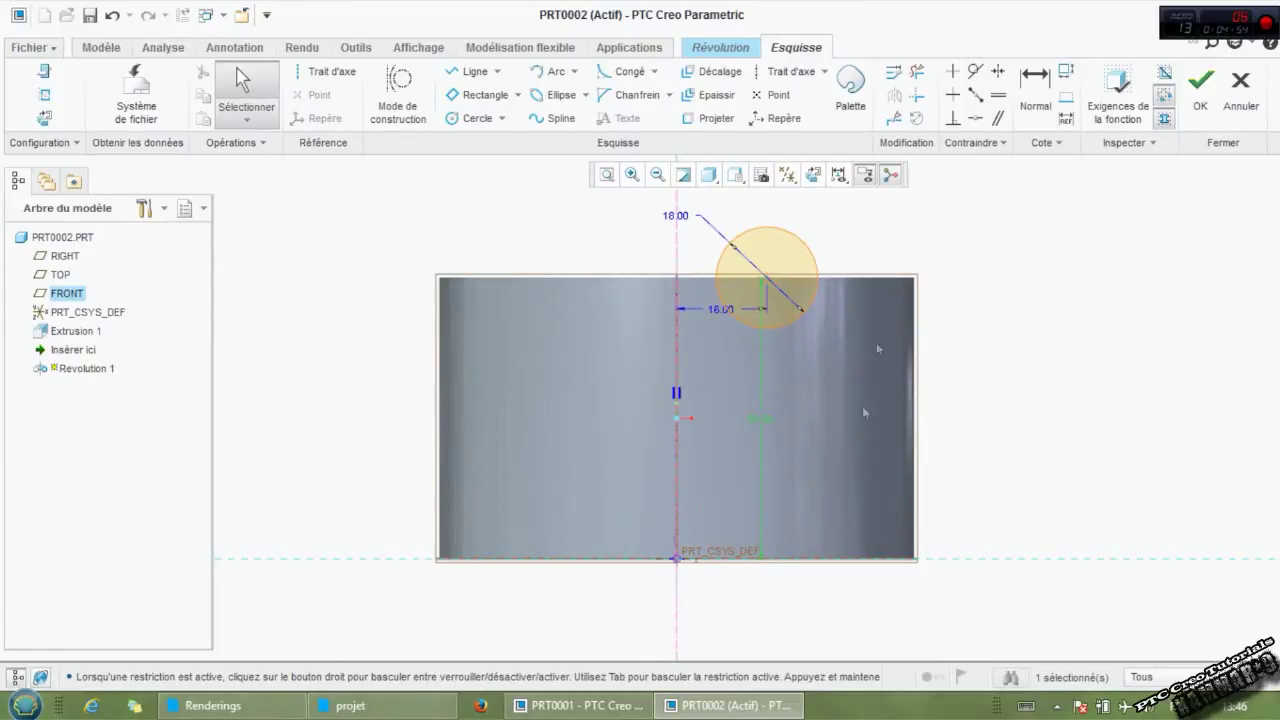
click(1200, 82)
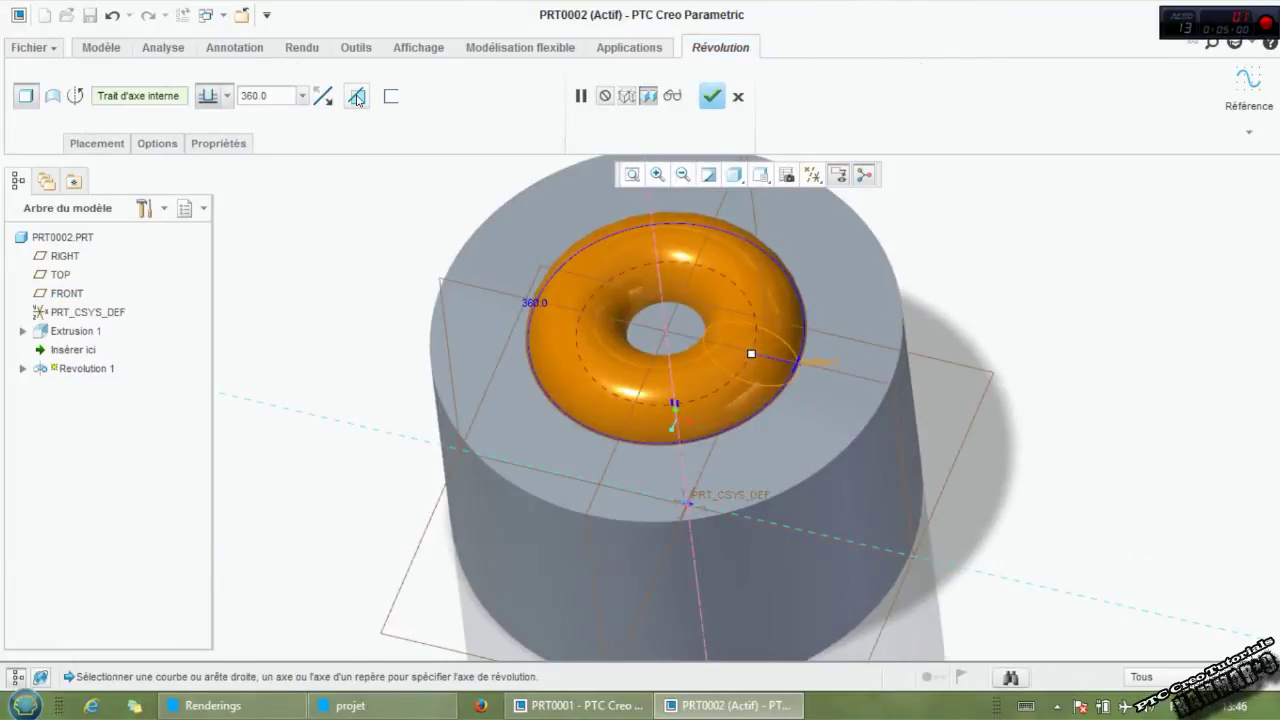
Make Revolution 1 remove material and finish it, carving the bowl into the cylinder top.
click(357, 96)
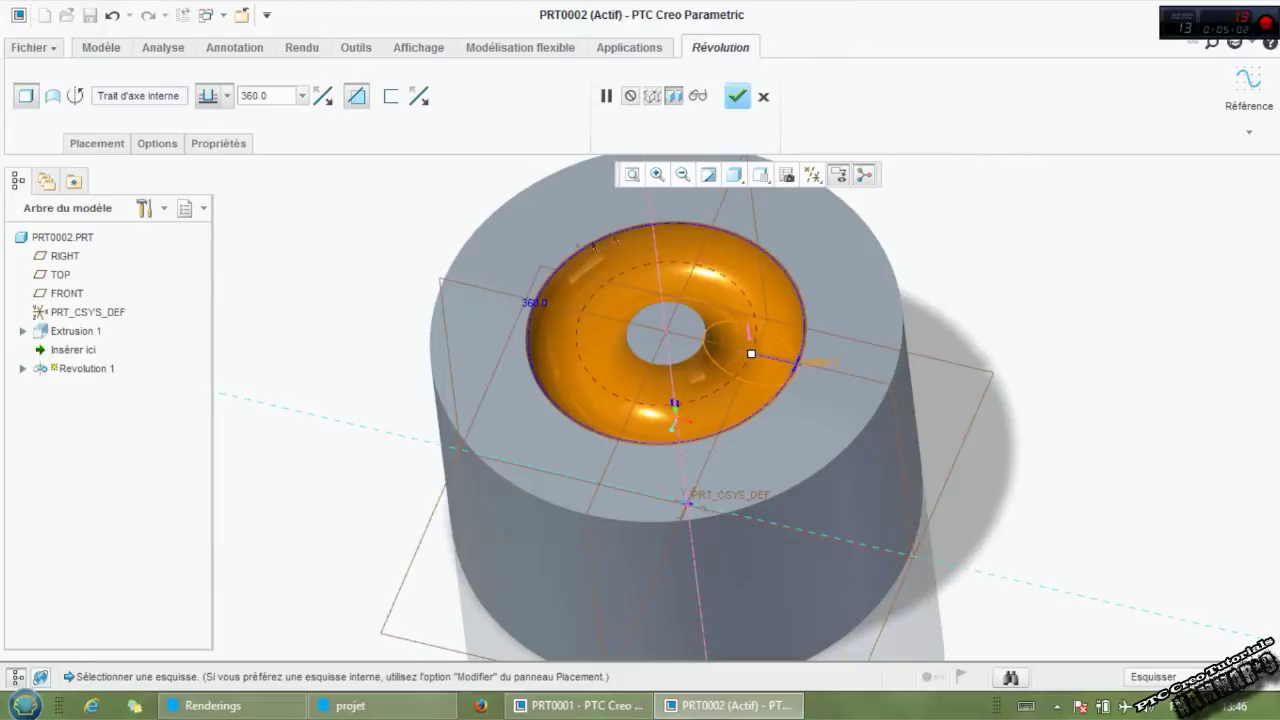
click(737, 97)
middle_drag(850, 520, 868, 432)
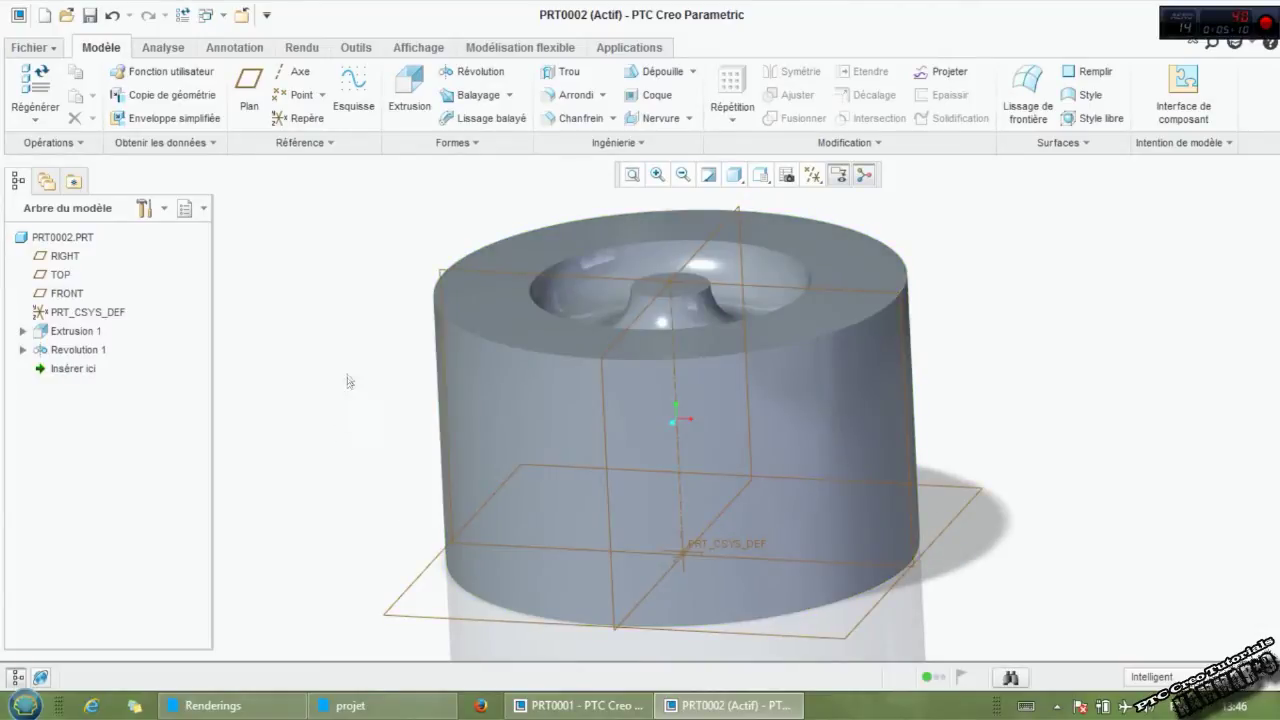
Start a new extrusion on FRONT and draw a corner rectangle at the cylinder's bottom edge.
click(410, 95)
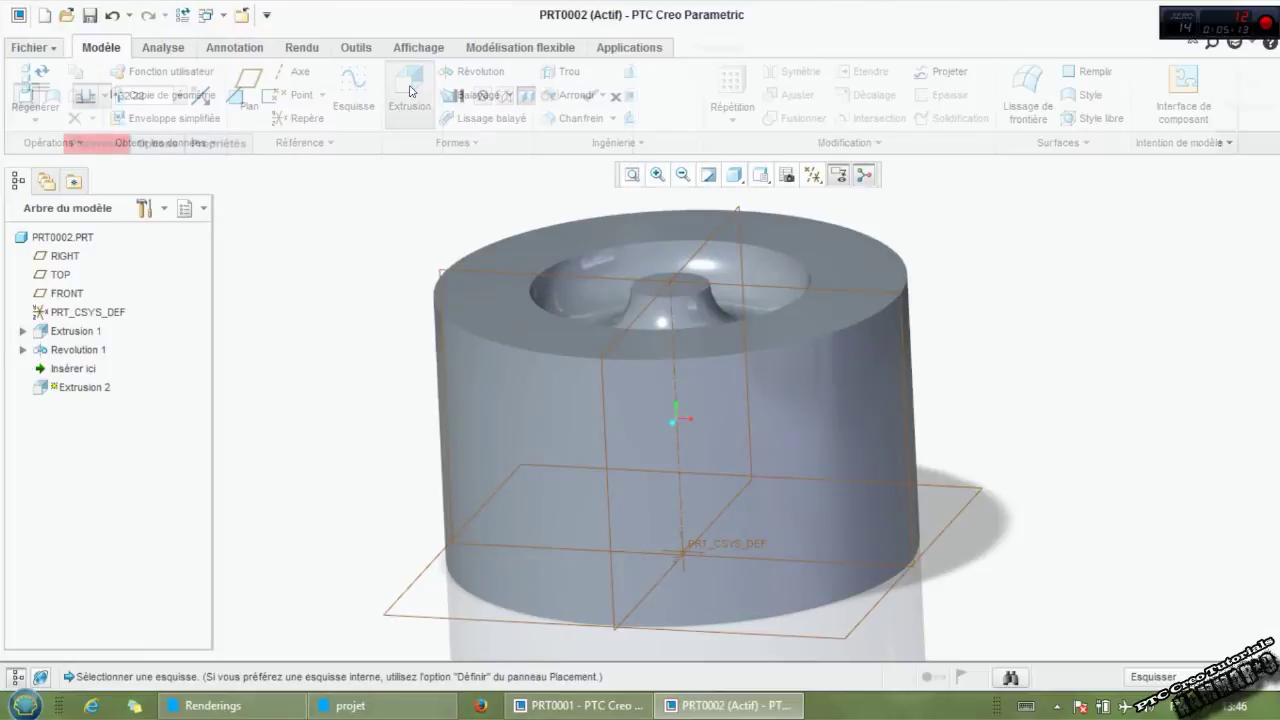
click(441, 268)
click(813, 174)
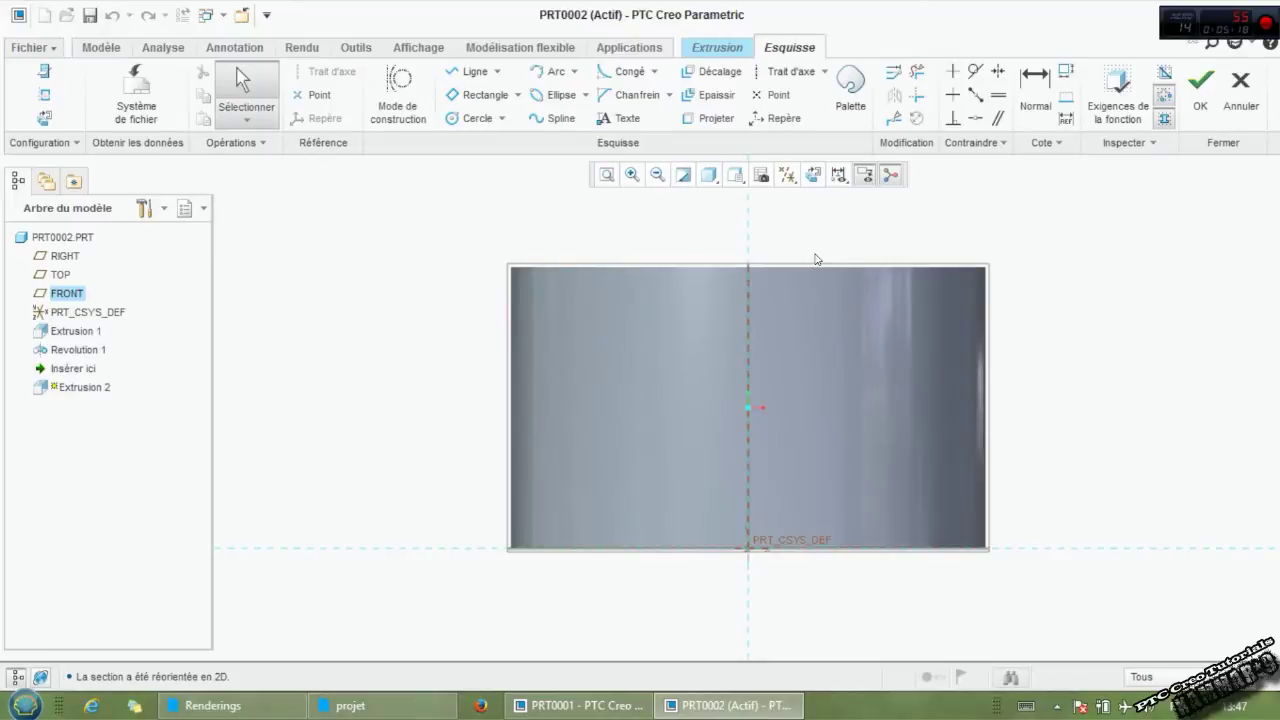
click(517, 94)
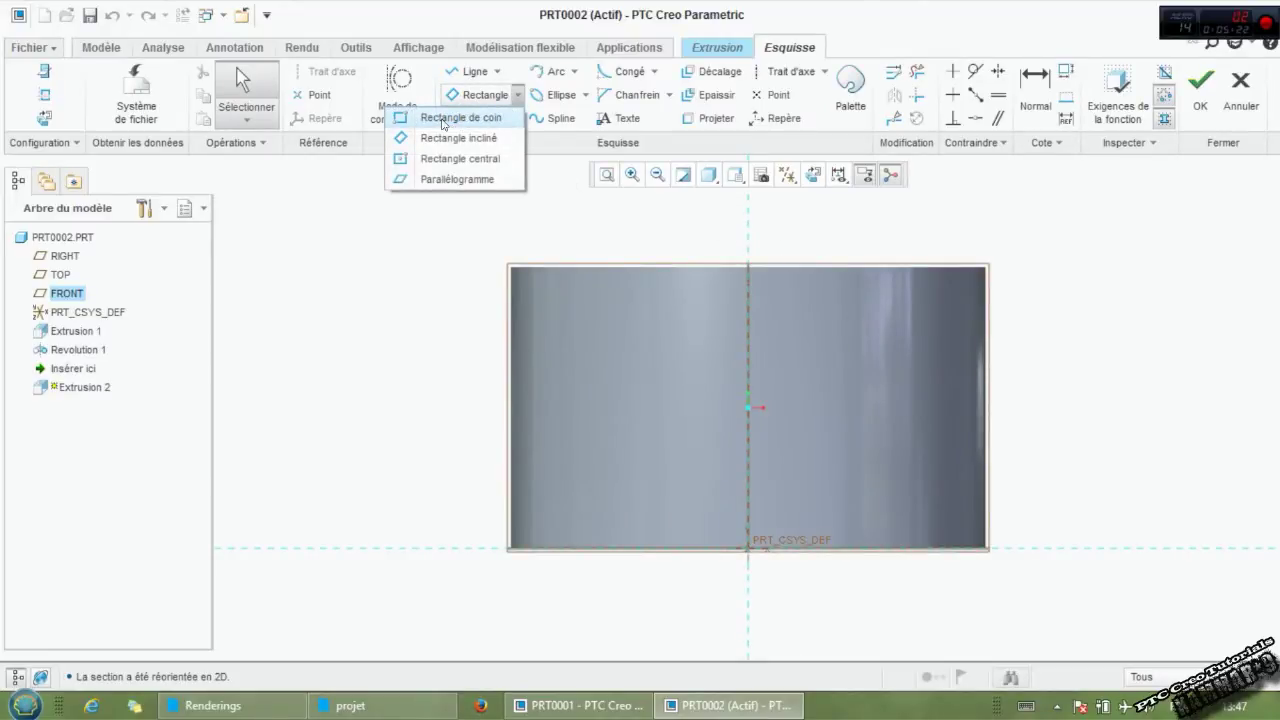
click(487, 117)
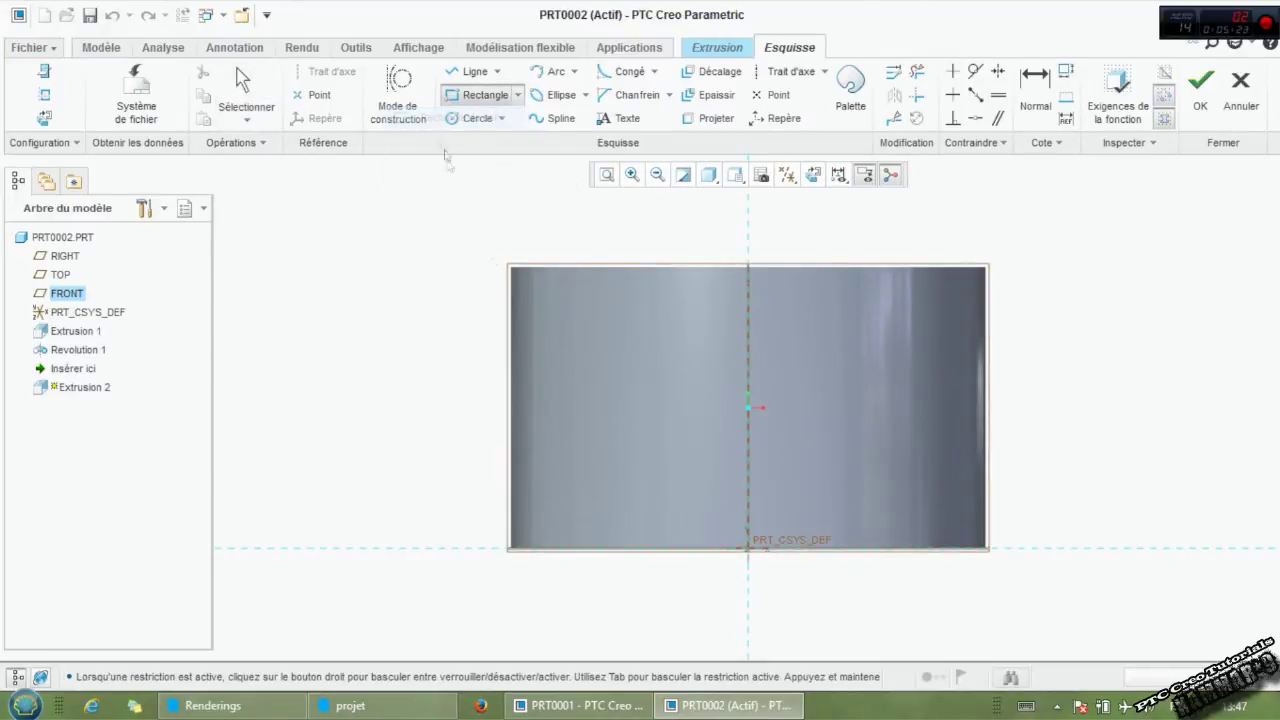
click(870, 549)
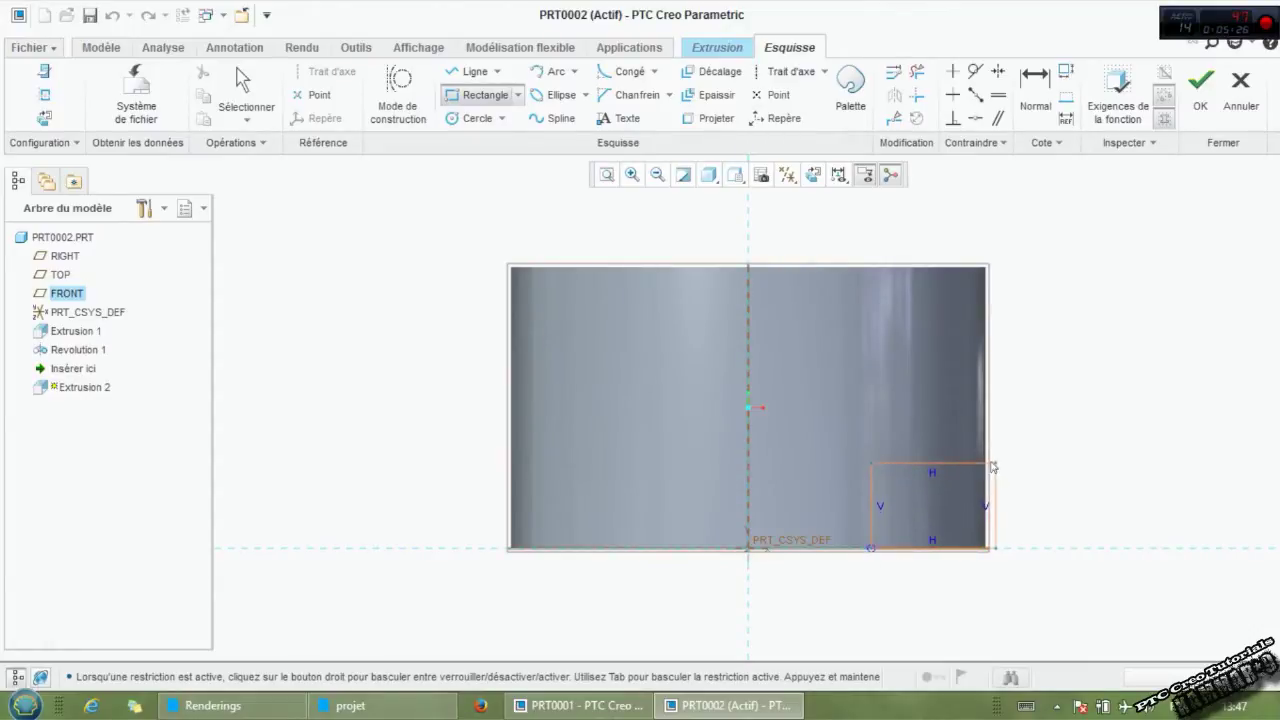
click(992, 471)
middle_click(1022, 491)
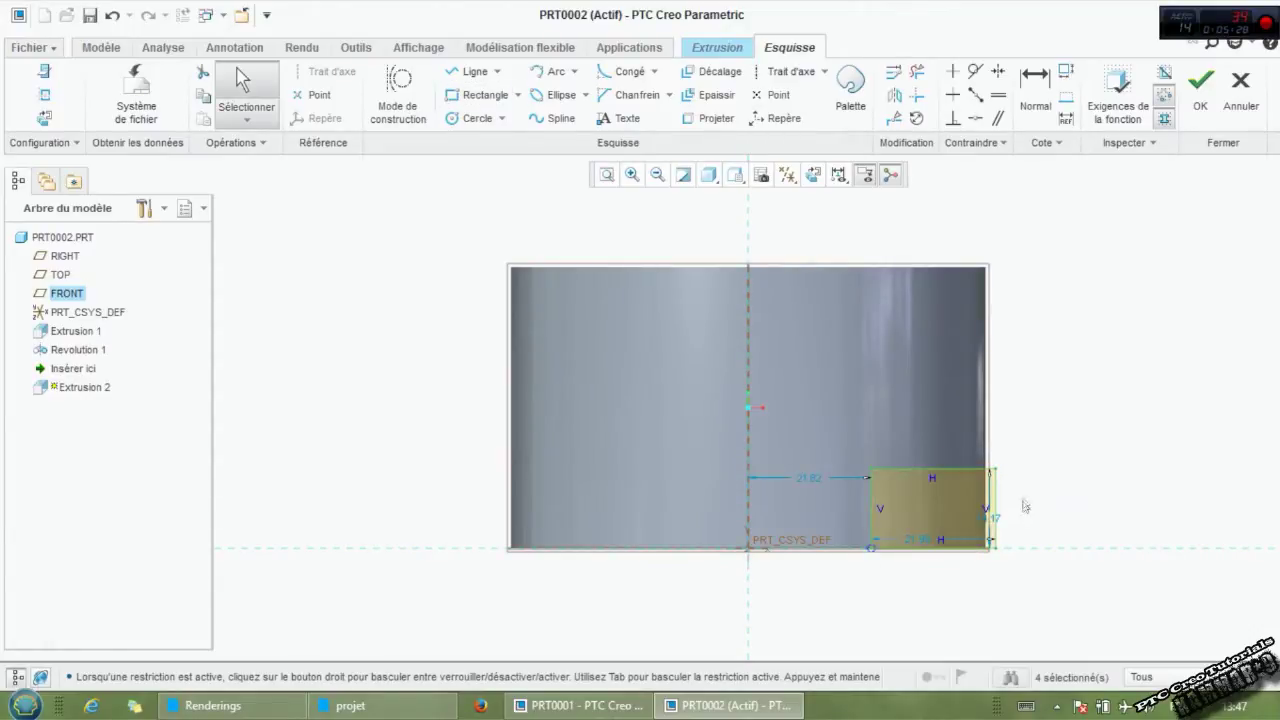
Set the rectangle 20 from the axis and 25 tall, extending past the cylinder's side.
double_click(810, 478)
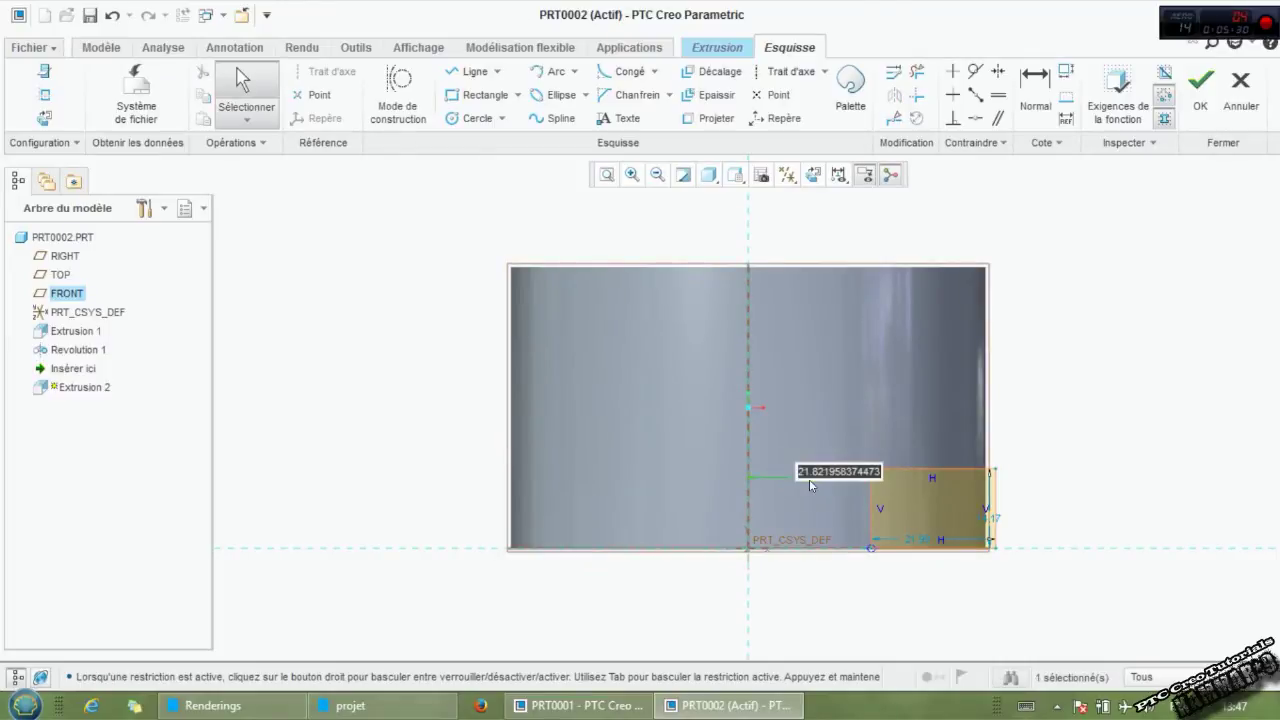
text(20)
key(Return)
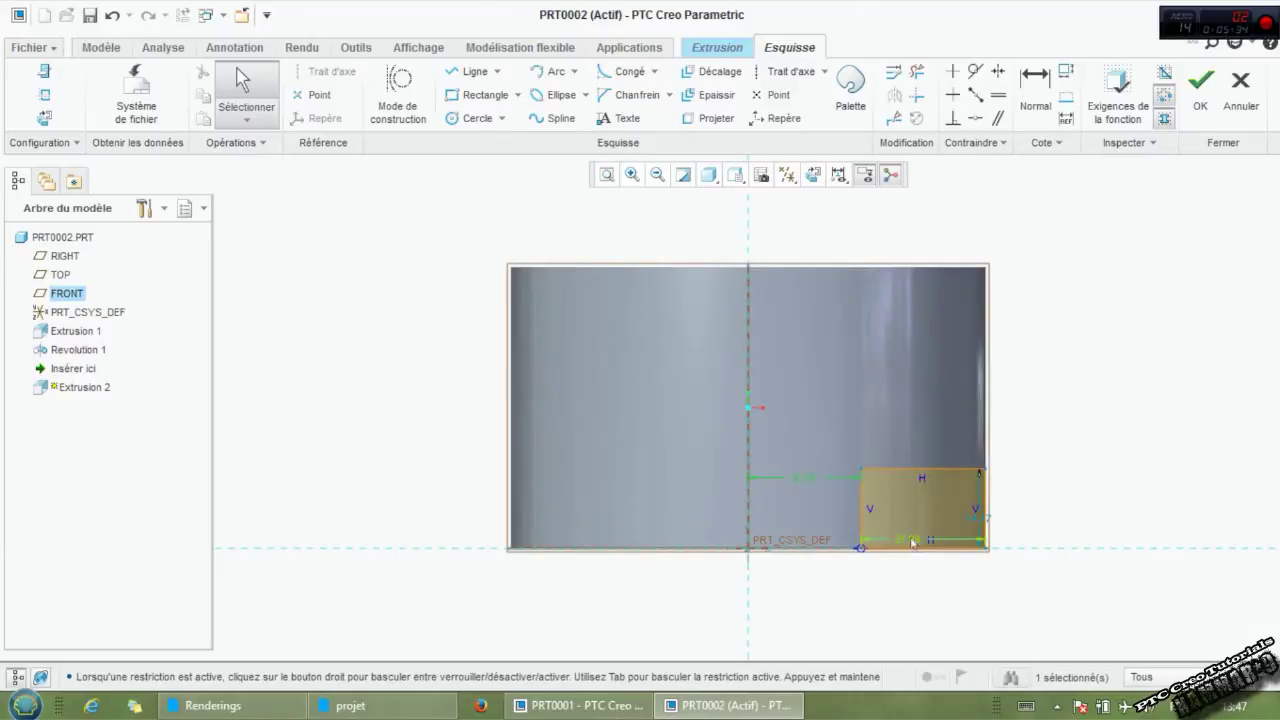
double_click(961, 511)
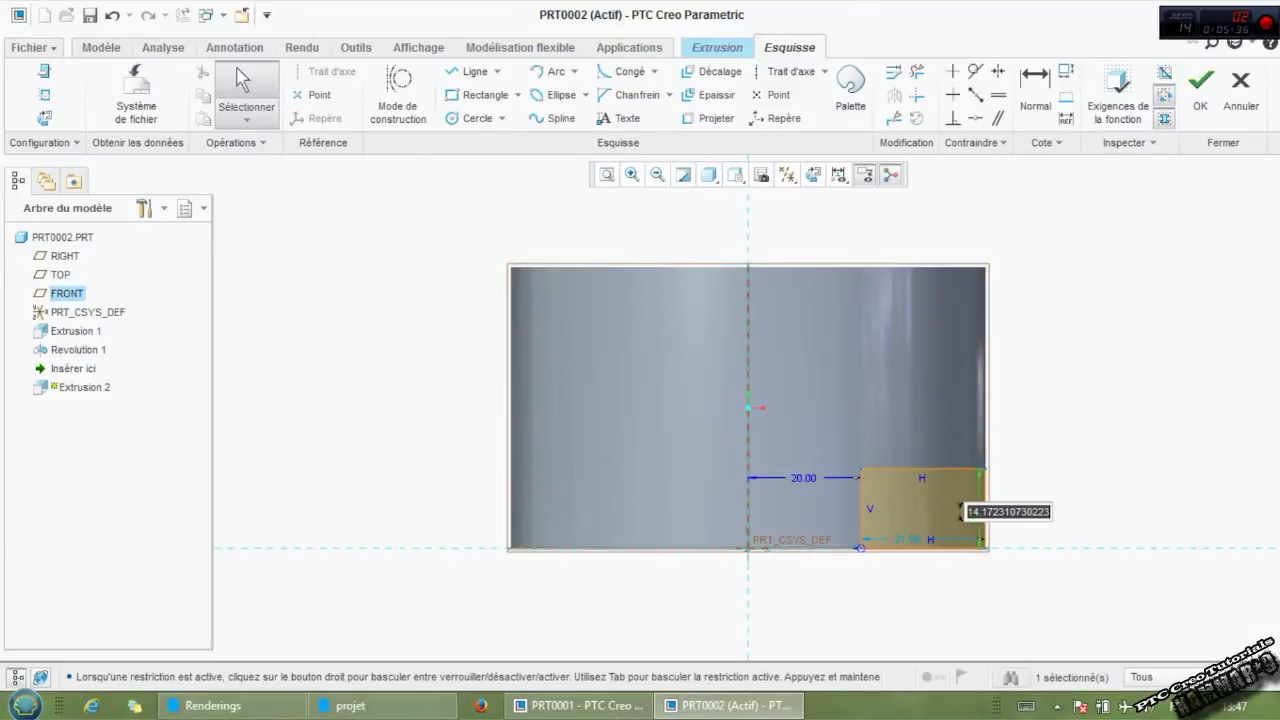
text(25)
key(Return)
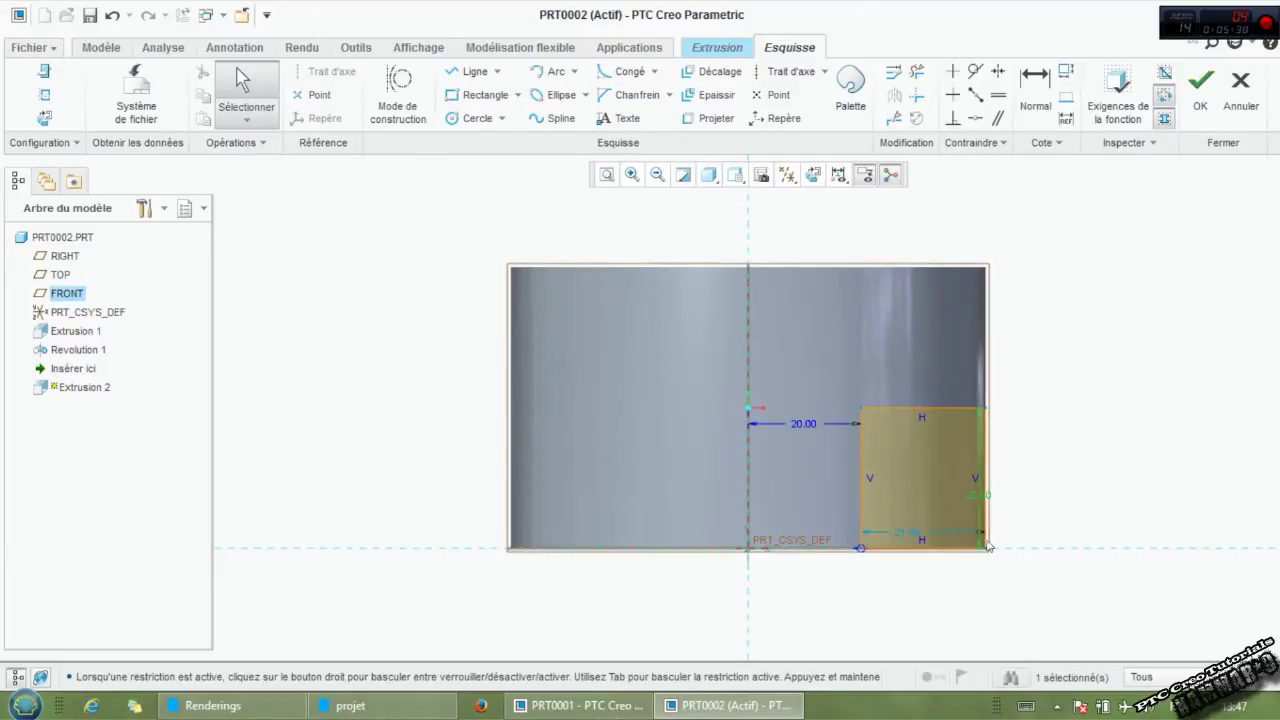
drag(982, 549, 1020, 545)
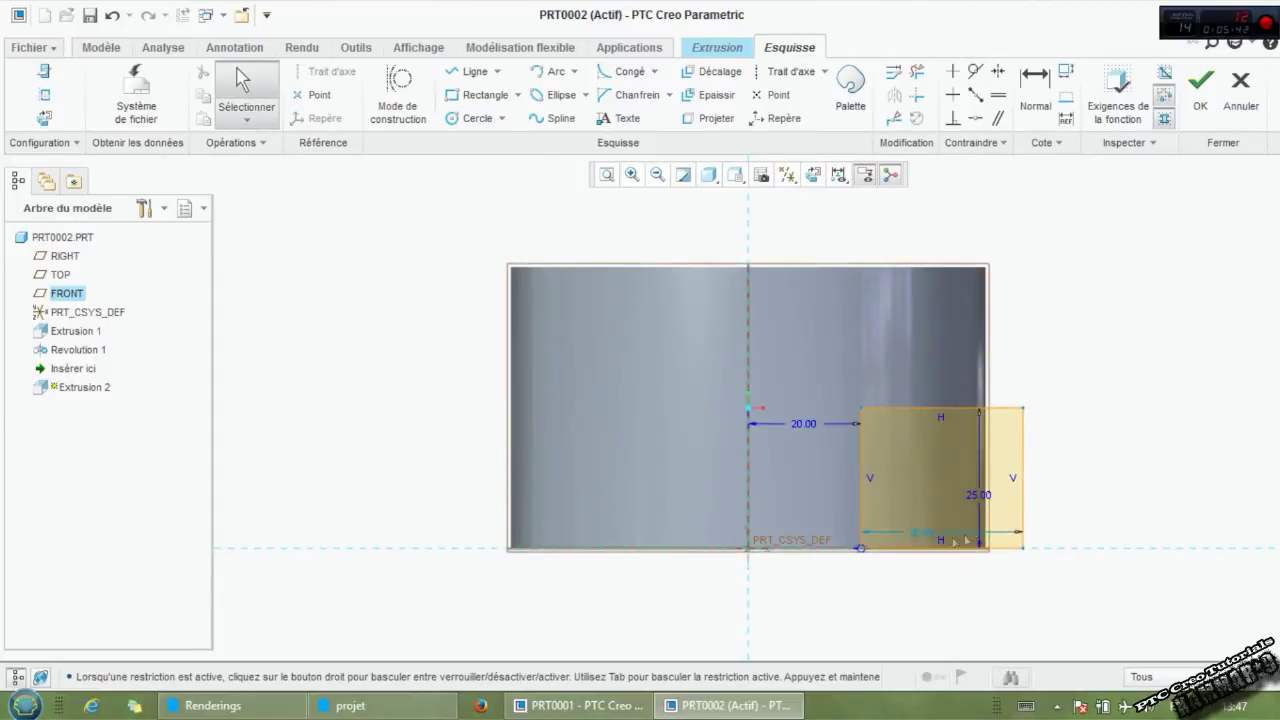
Add a vertical centreline through the origin and mirror the rectangle across it.
click(775, 72)
click(749, 549)
click(750, 388)
middle_click(784, 387)
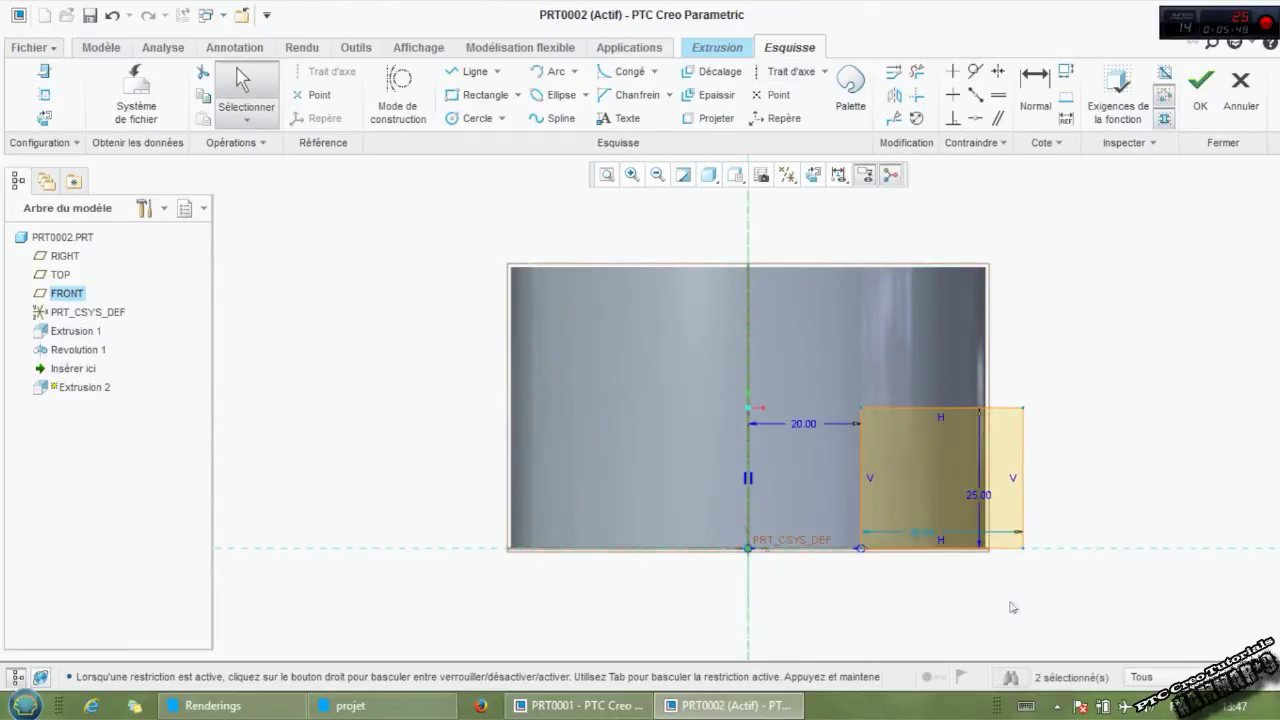
drag(1090, 605, 853, 385)
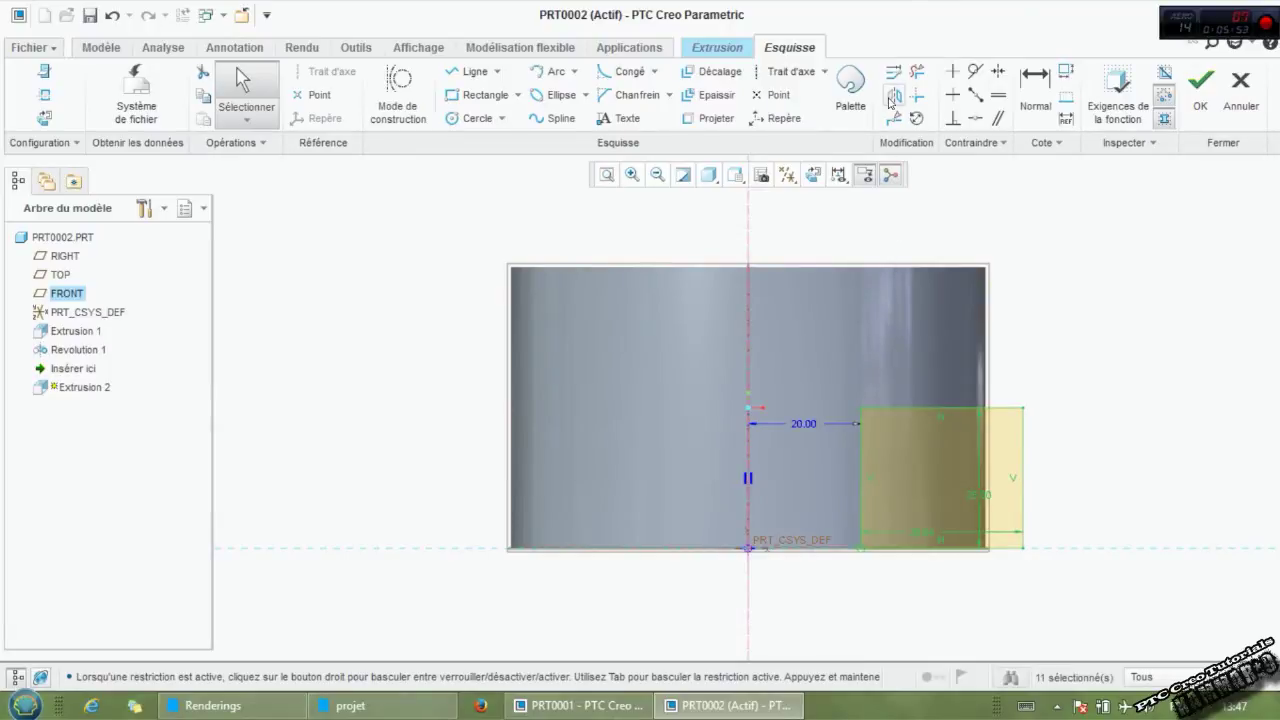
click(893, 99)
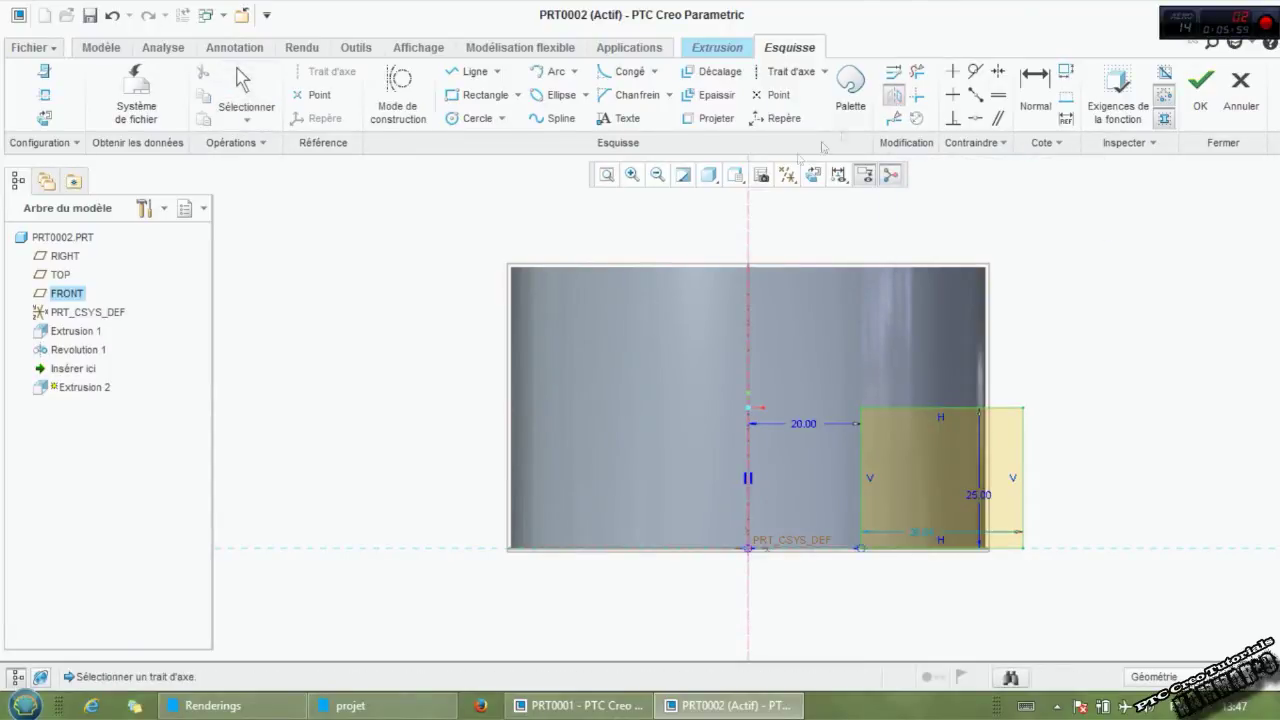
click(747, 517)
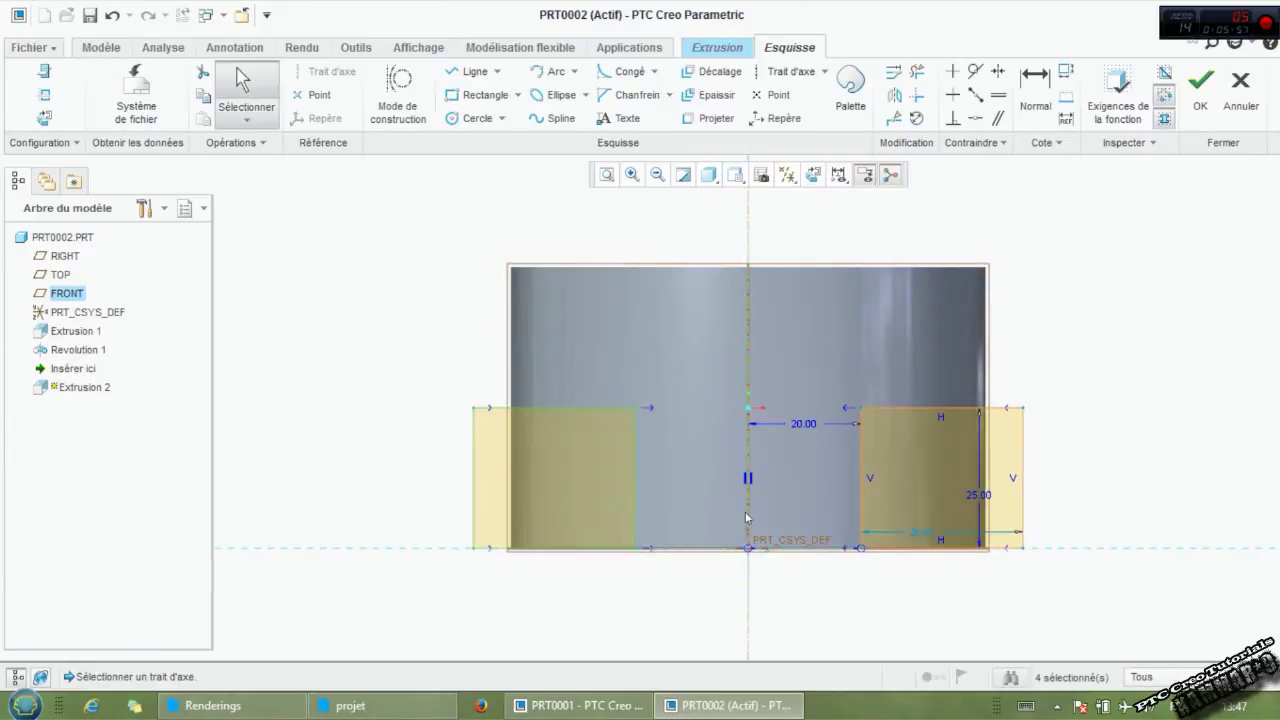
middle_drag(843, 447, 773, 521)
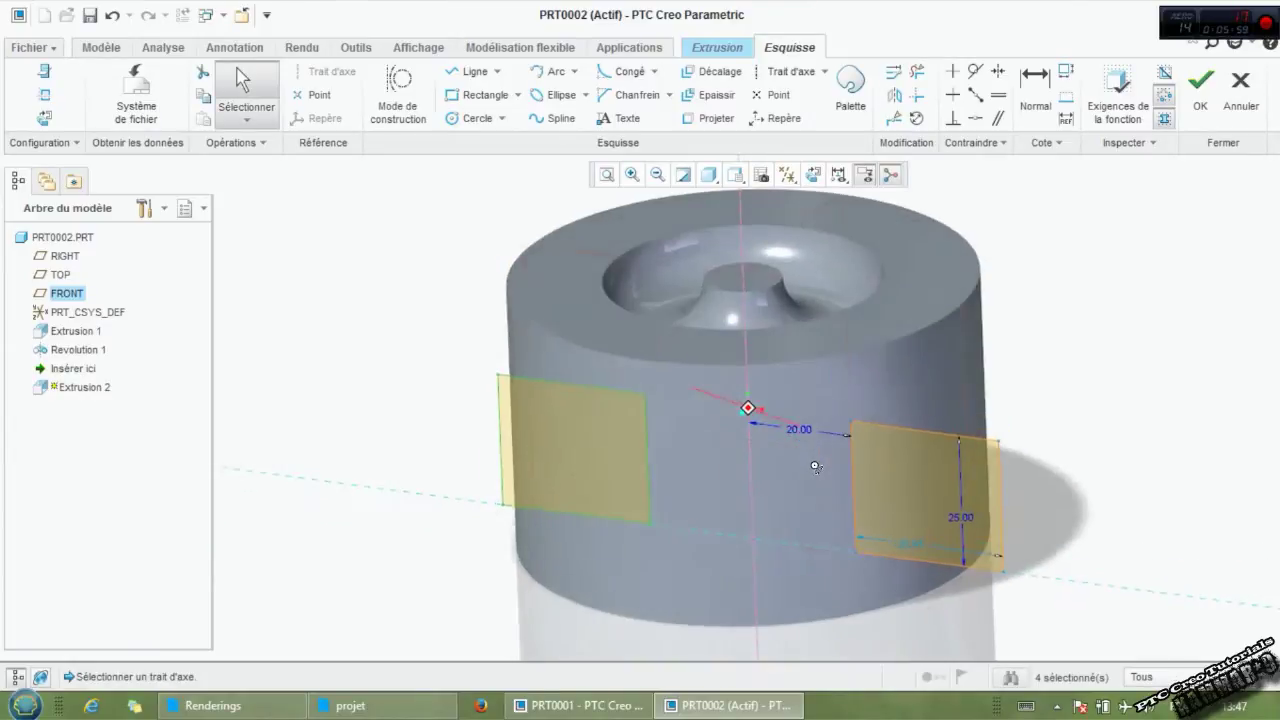
mouse_move(718, 489)
middle_down()
mouse_move(706, 452)
mouse_move(696, 466)
mouse_move(721, 476)
middle_up()
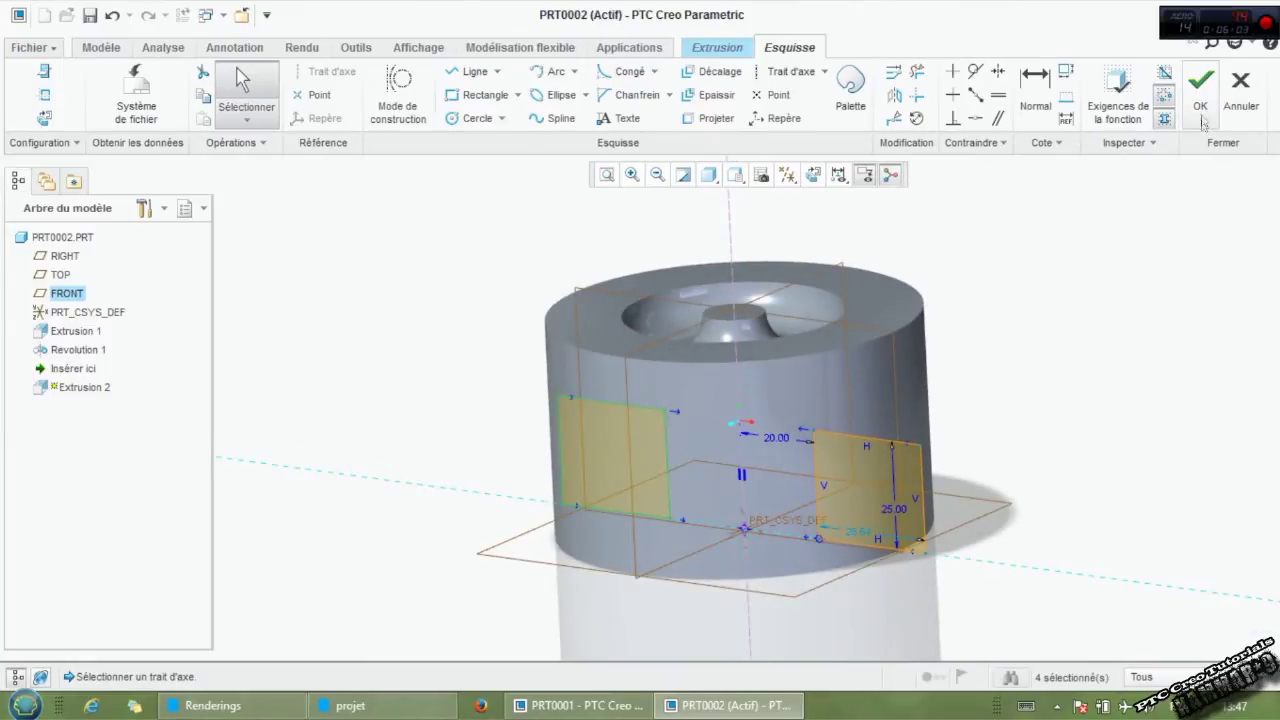
Make Extrusion 2 a symmetric, 100-deep material-removing cut through the cylinder's lower sides.
click(1200, 85)
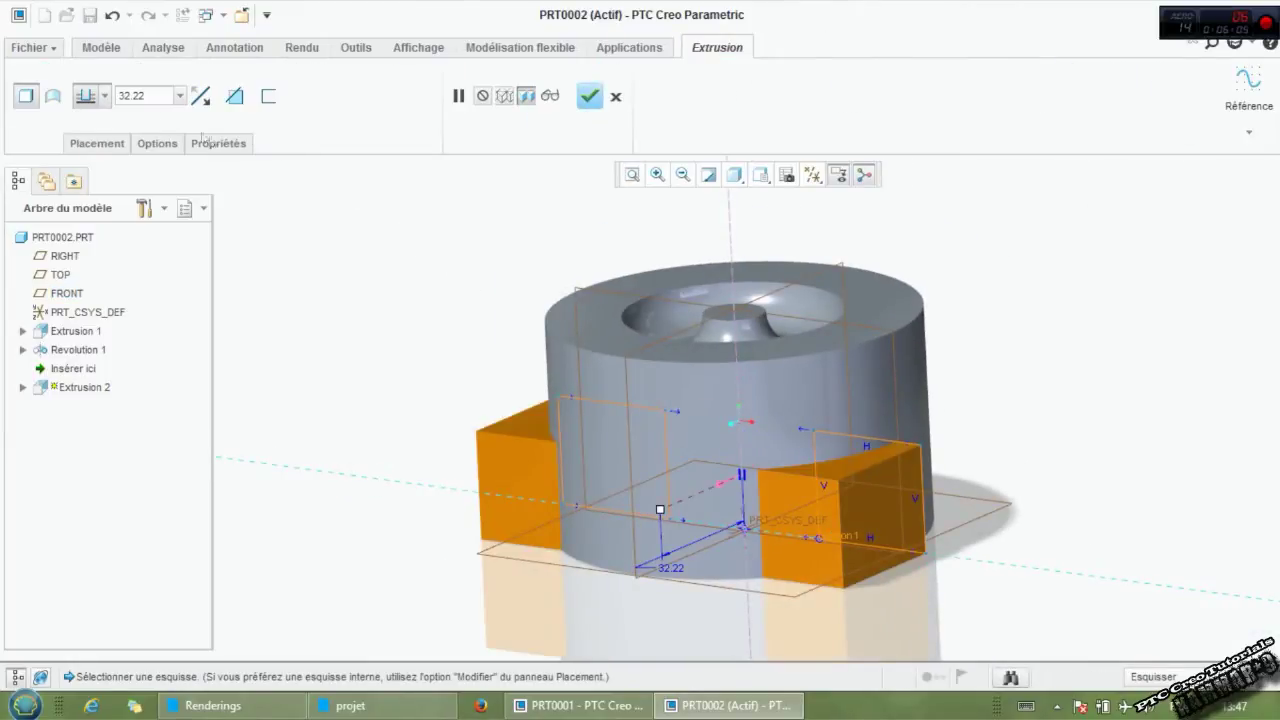
click(104, 96)
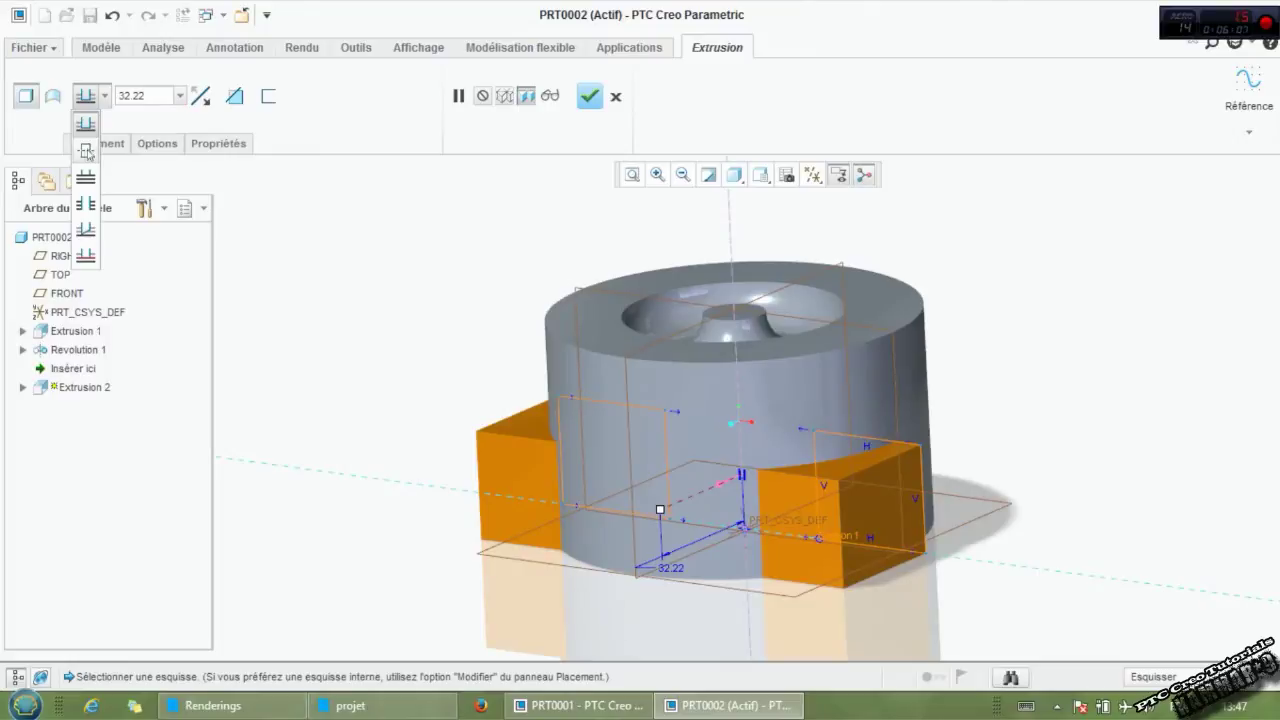
click(85, 151)
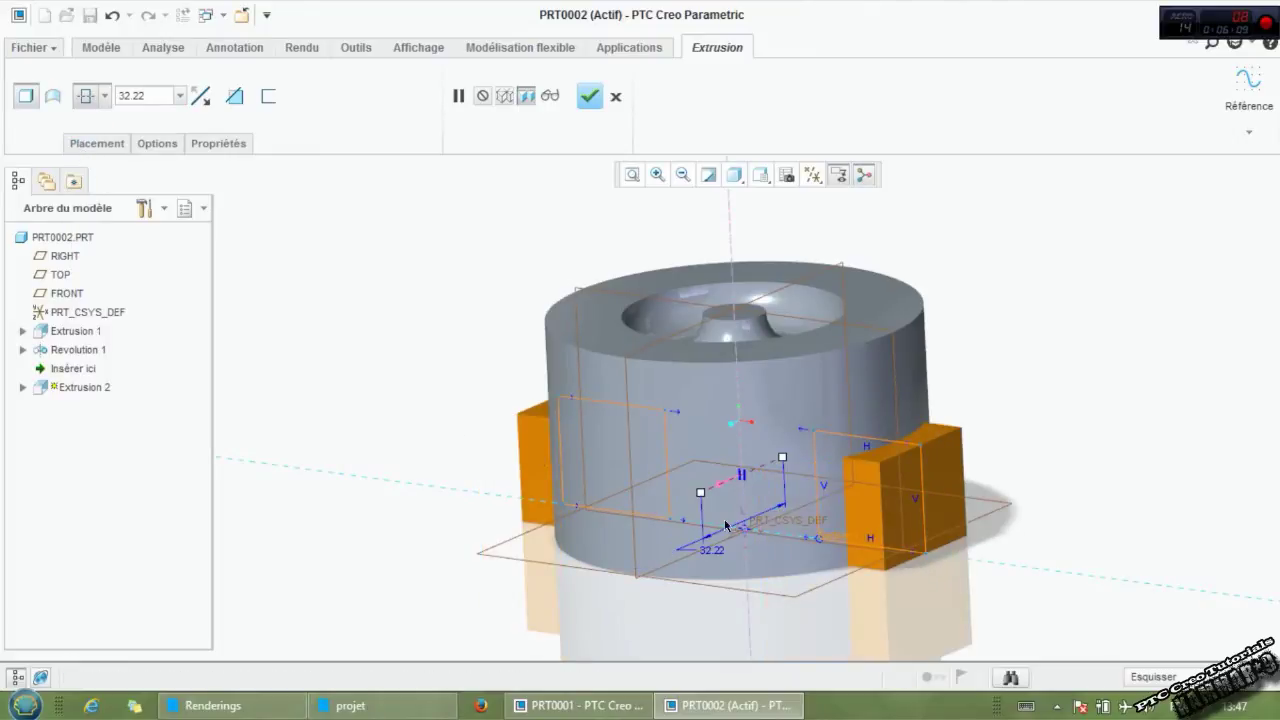
middle_drag(899, 507, 868, 521)
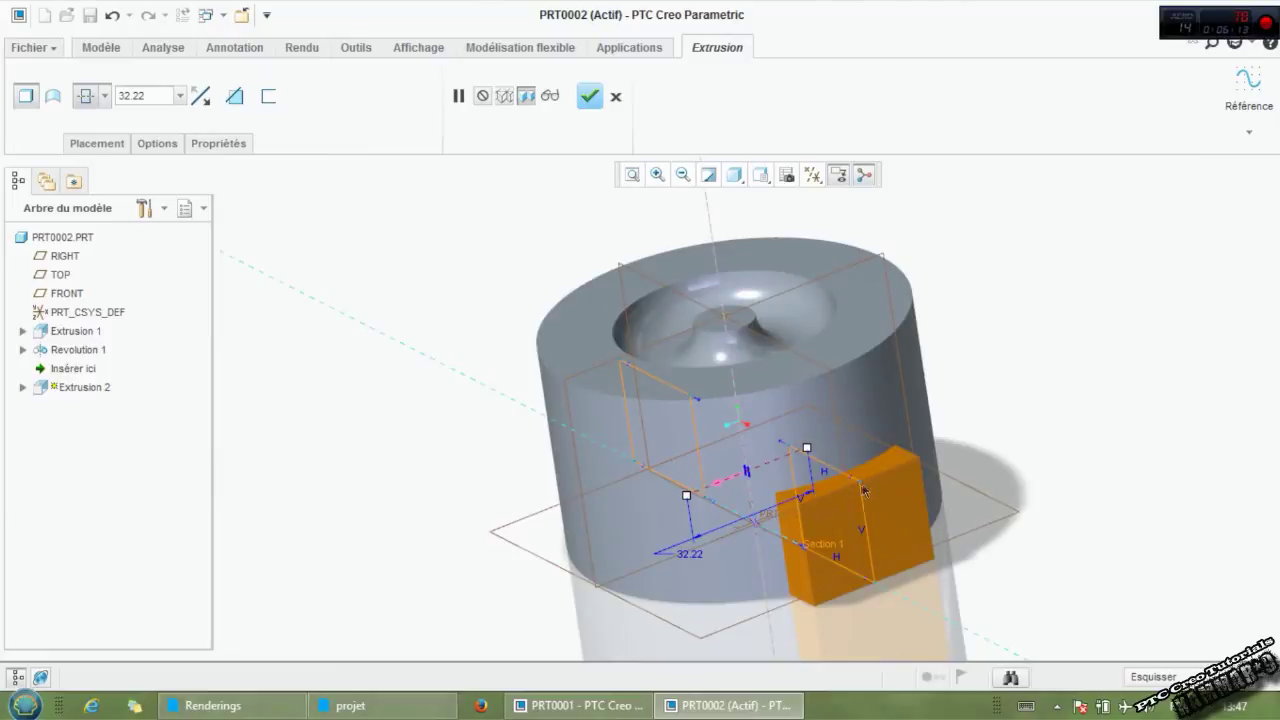
middle_drag(848, 535, 829, 520)
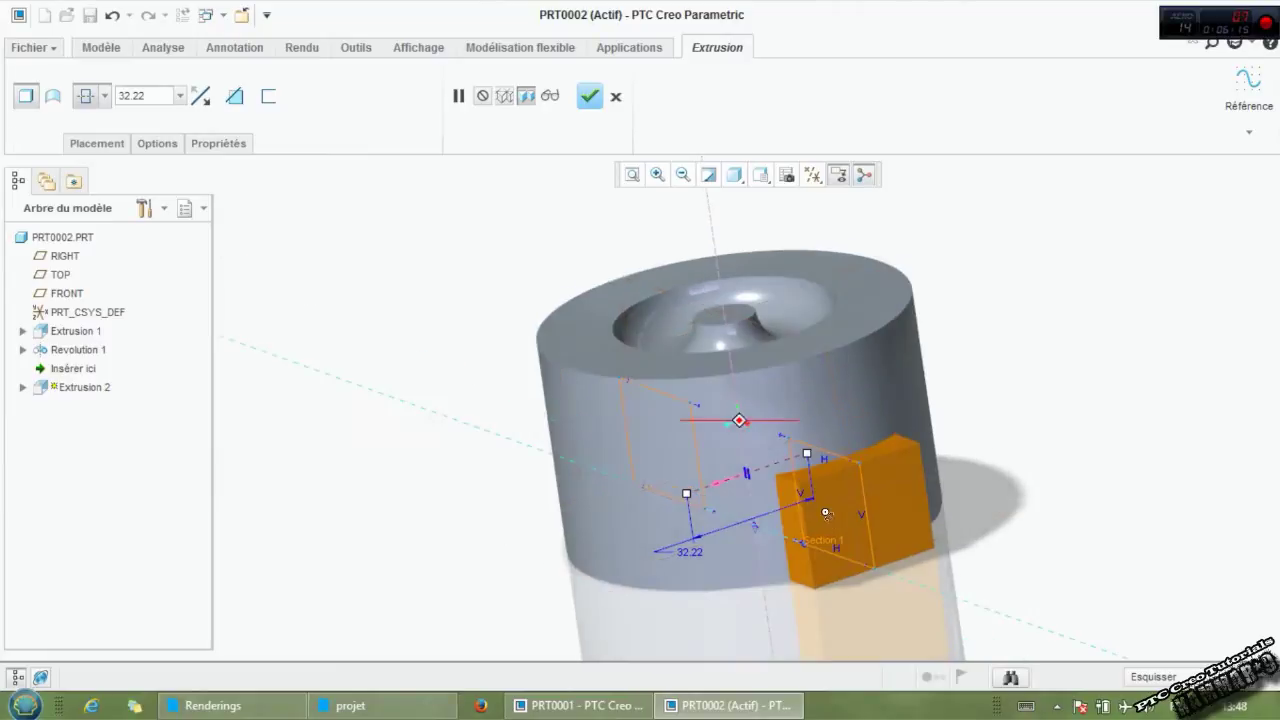
click(234, 97)
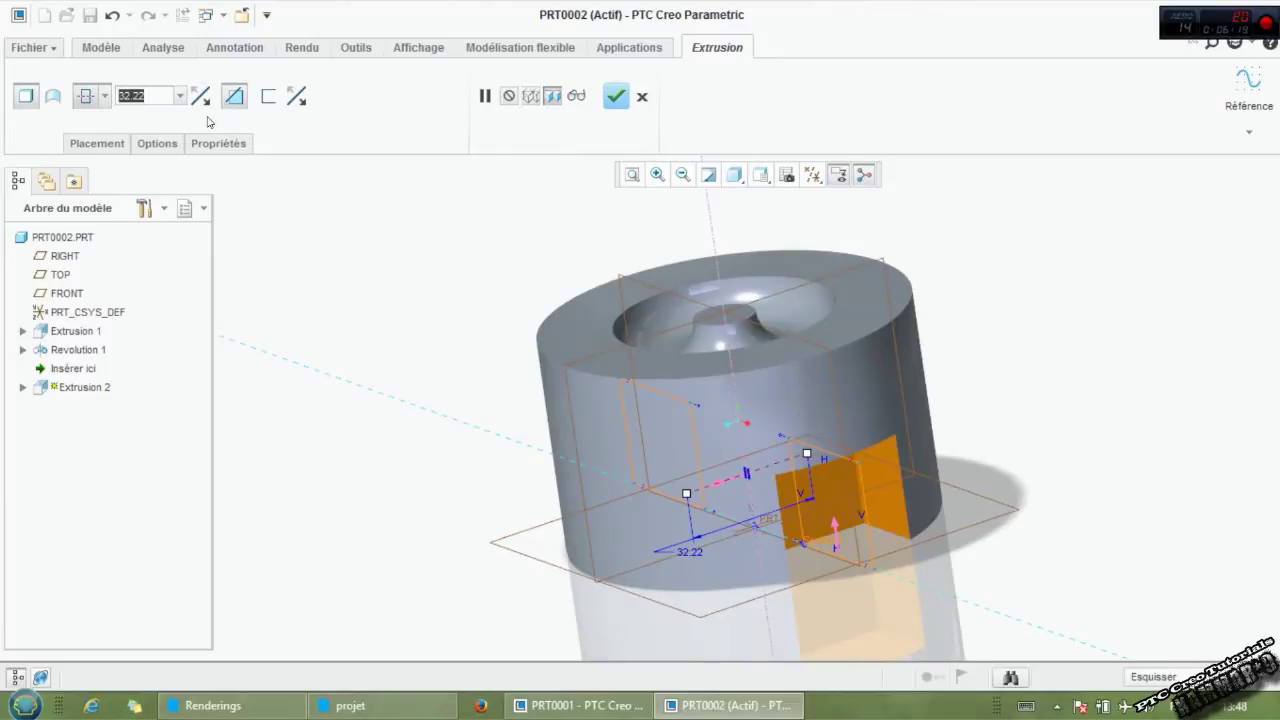
text(100)
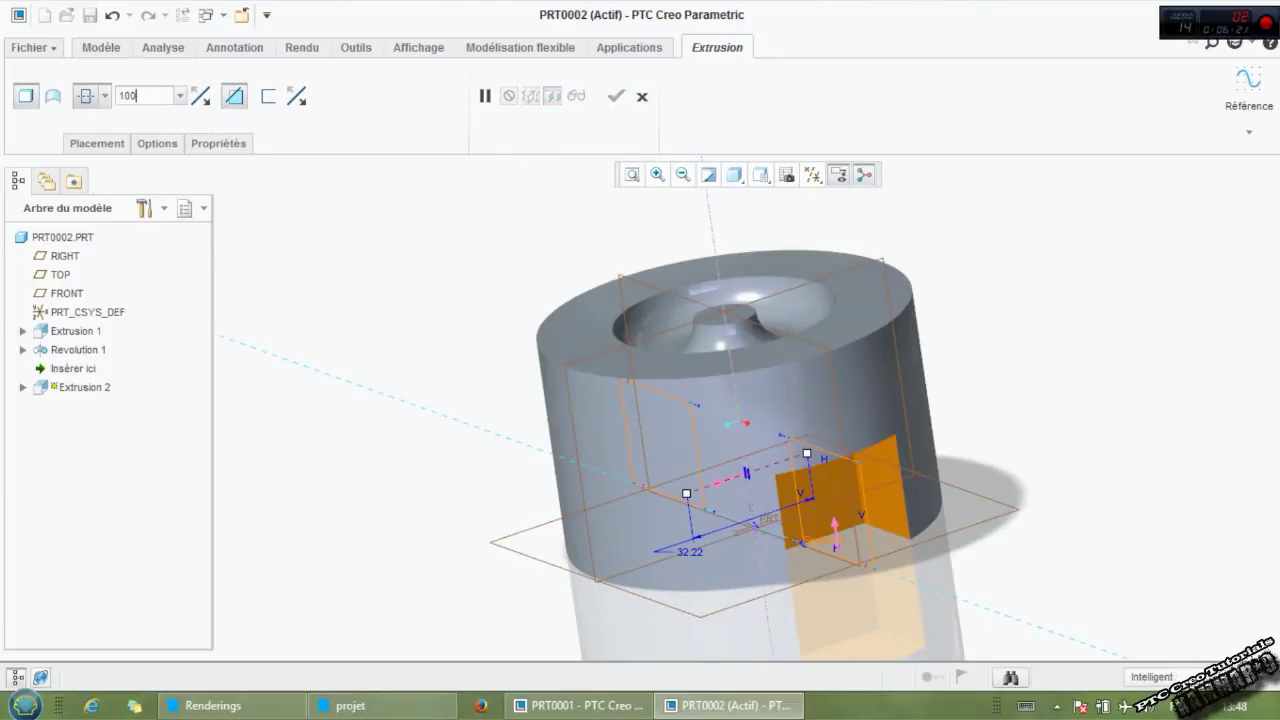
key(Return)
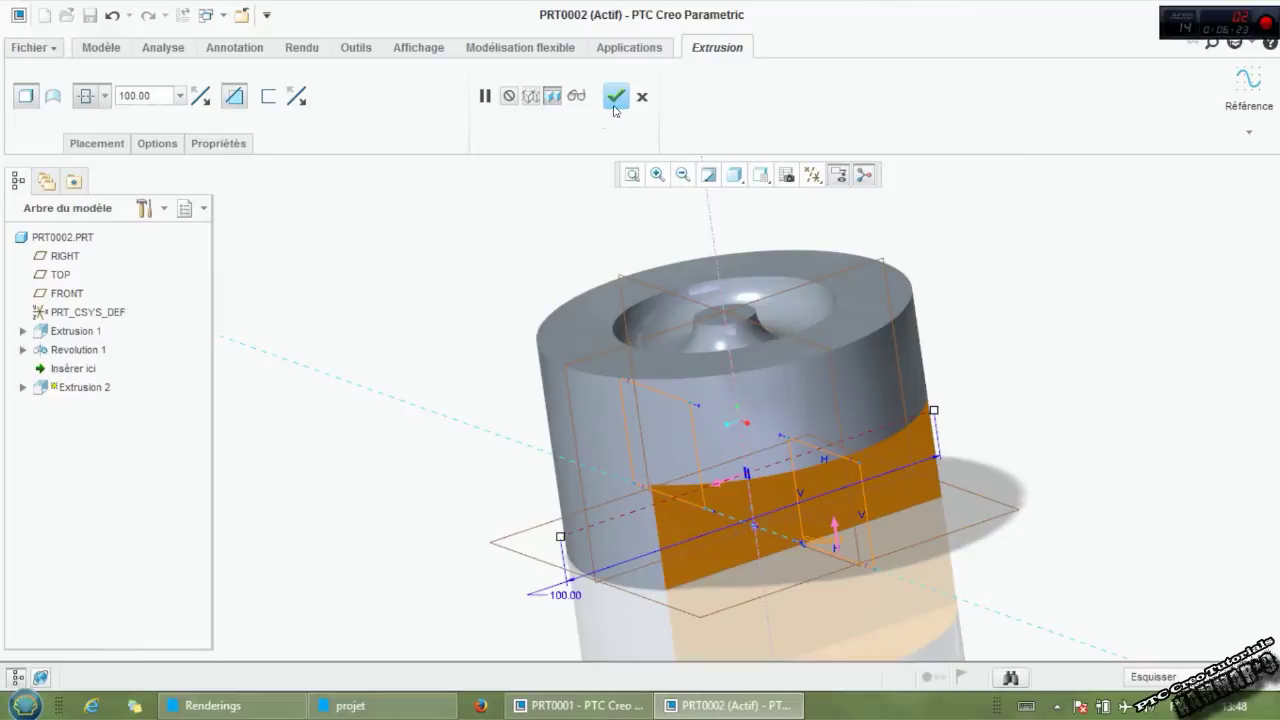
click(615, 96)
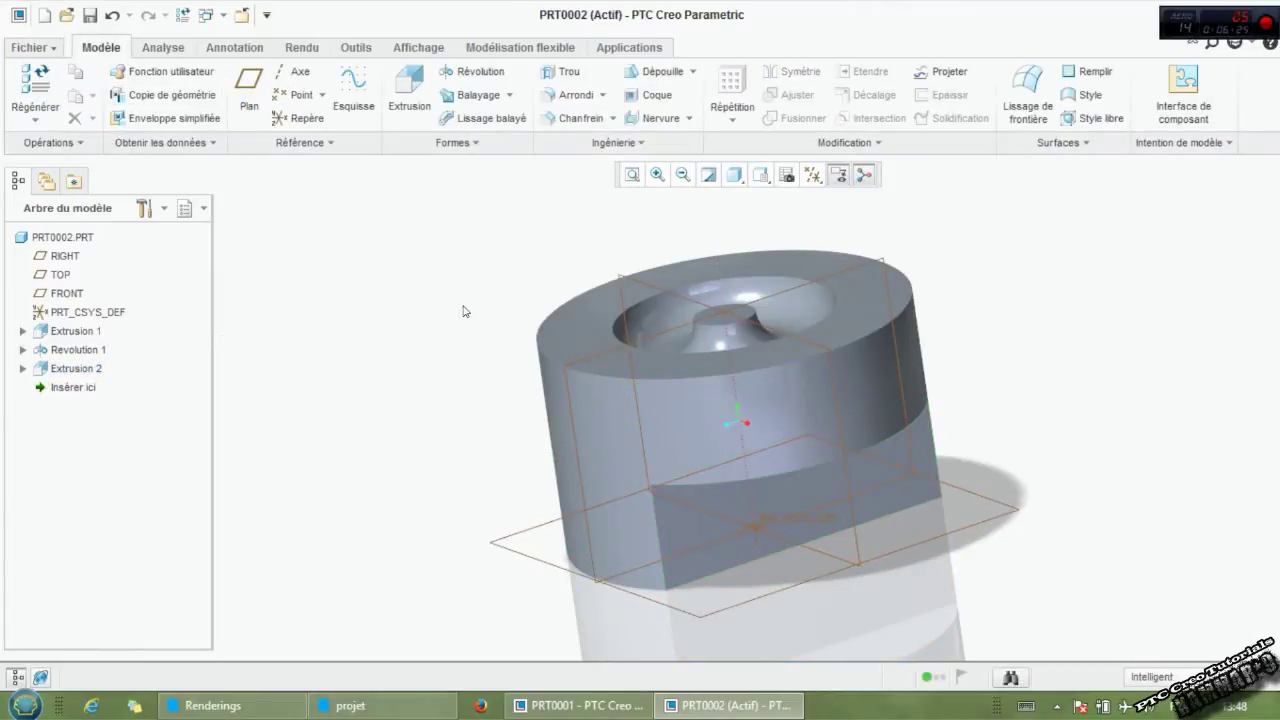
mouse_move(507, 480)
middle_down()
mouse_move(590, 463)
mouse_move(551, 366)
mouse_move(517, 463)
mouse_move(458, 444)
middle_up()
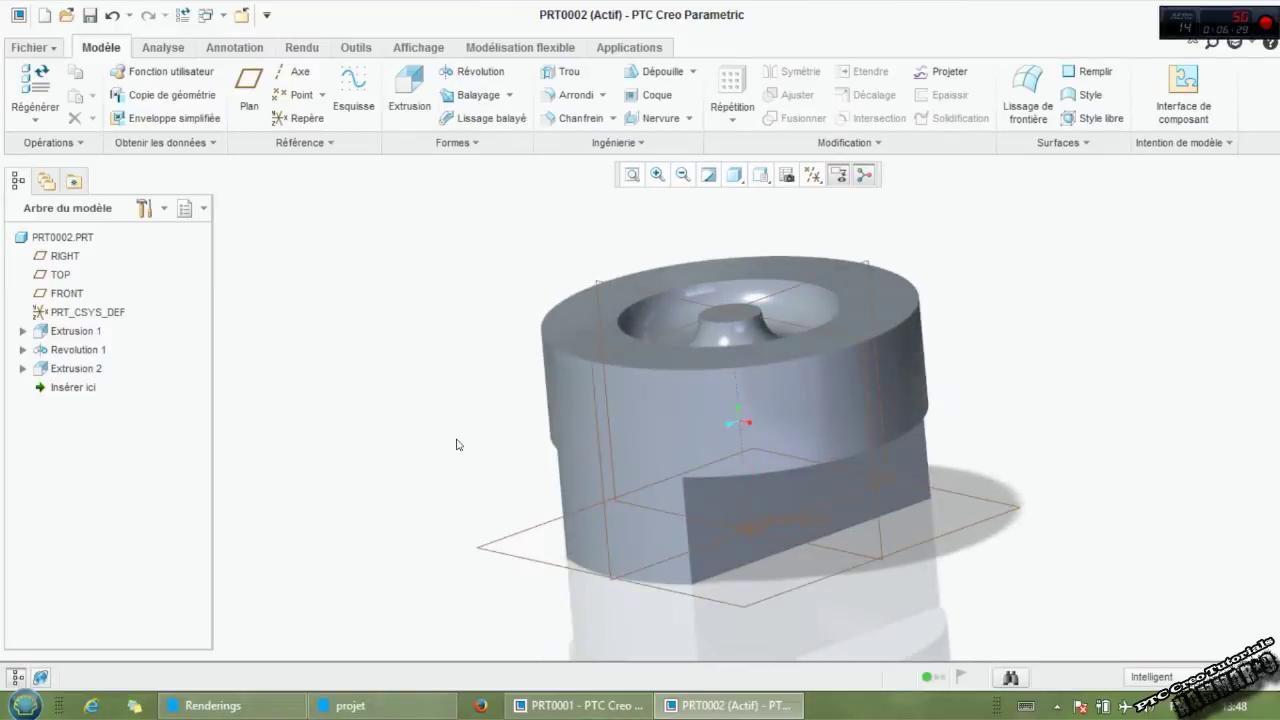
click(472, 72)
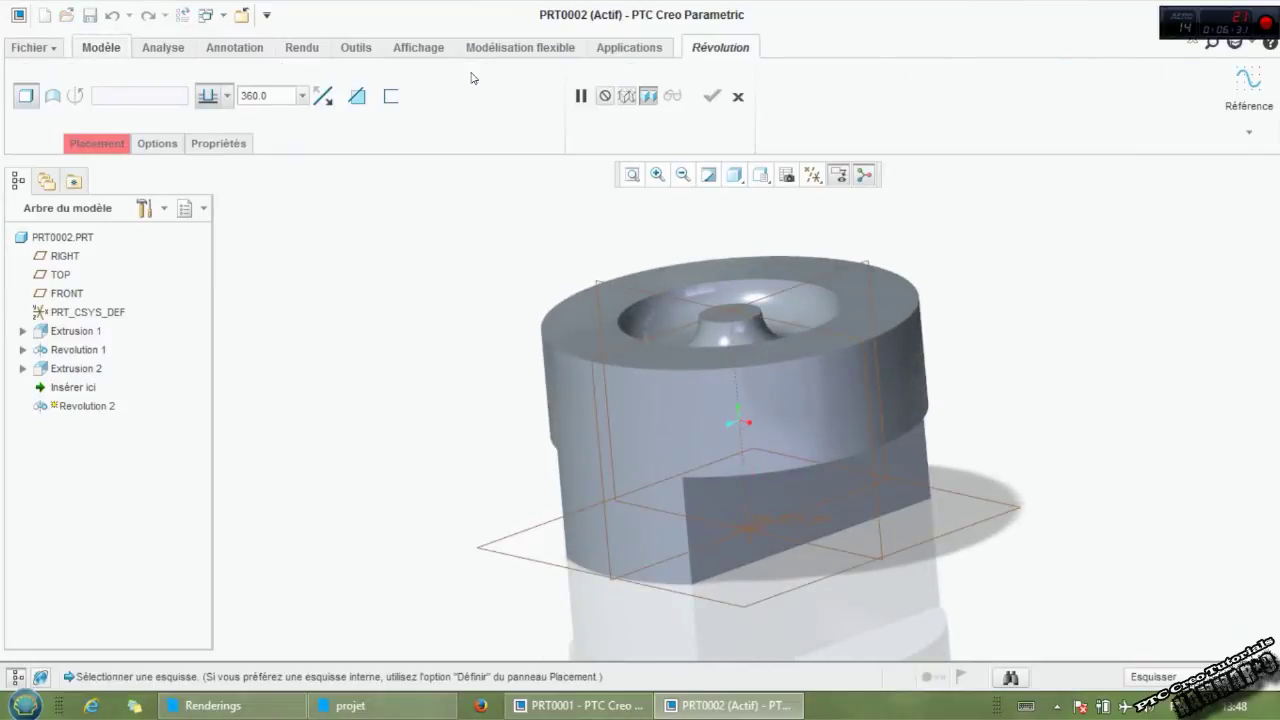
On the FRONT plane, draw a small rectangle at the piston head's right edge.
click(601, 285)
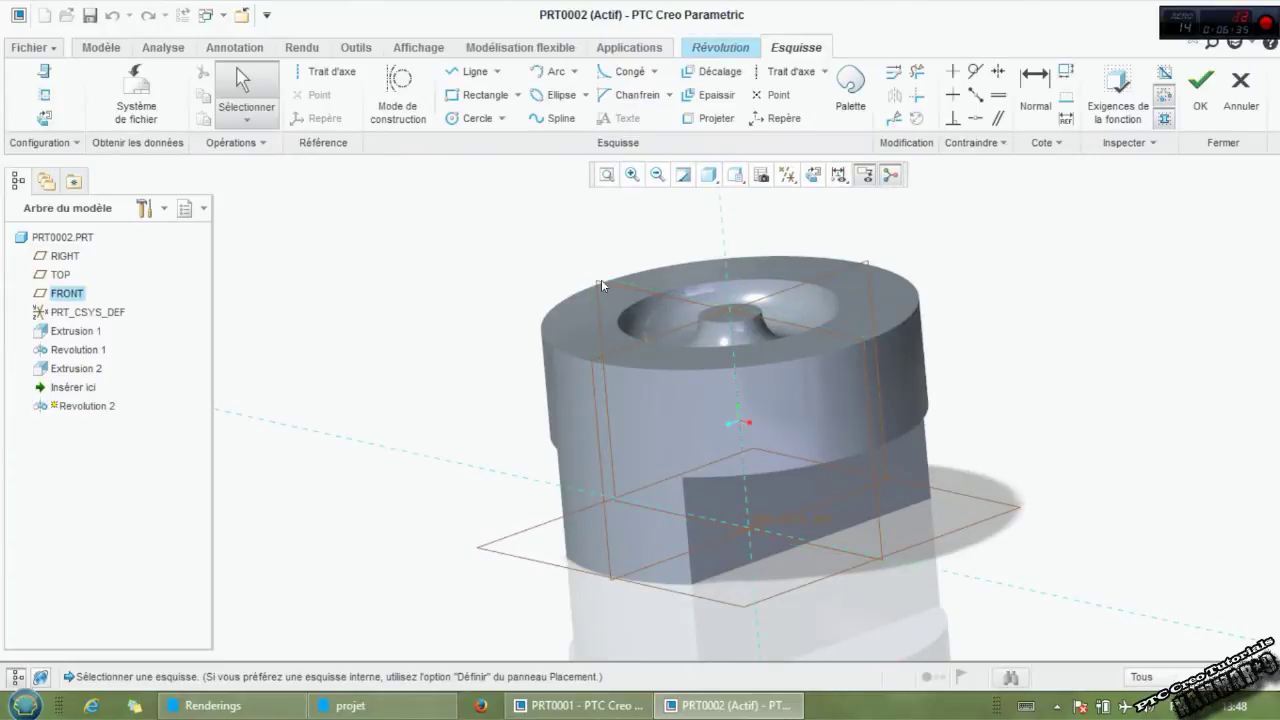
click(813, 174)
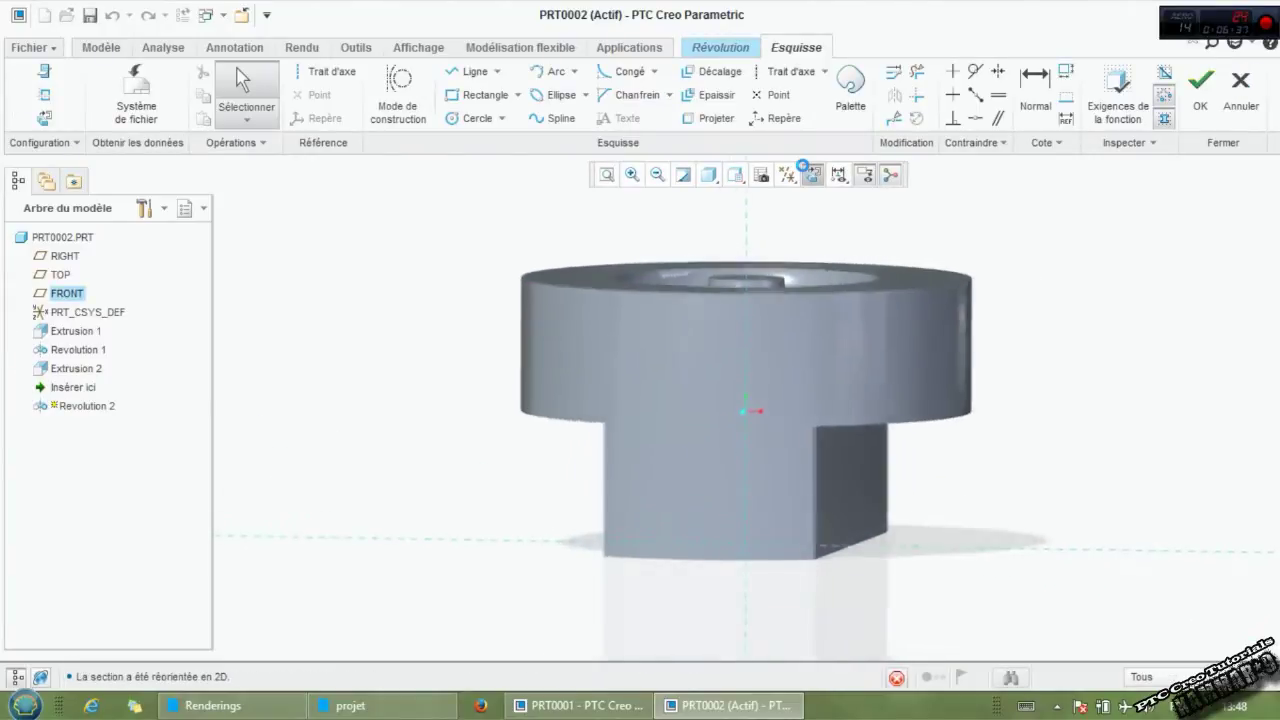
scroll(1003, 312, down, 3)
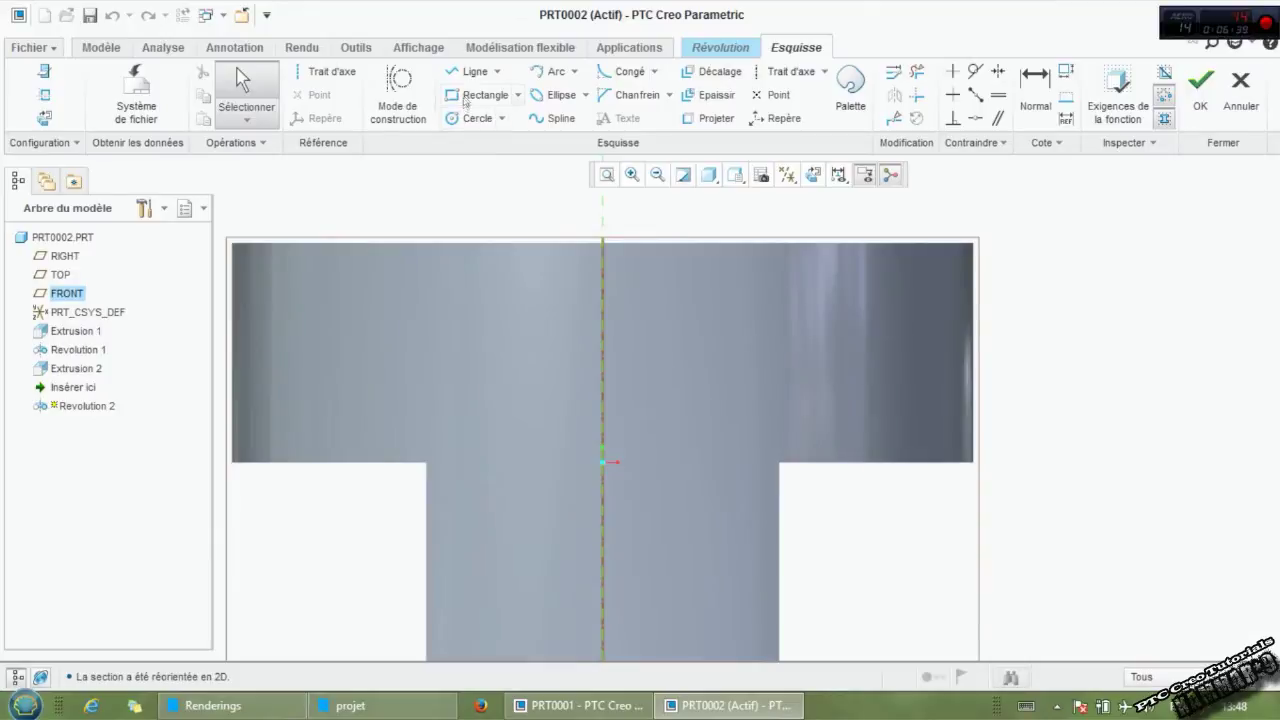
key(r)
click(936, 320)
click(980, 300)
scroll(1000, 314, down, 1)
scroll(951, 366, down, 2)
scroll(957, 337, up, 2)
scroll(957, 337, down, 2)
middle_click(940, 343)
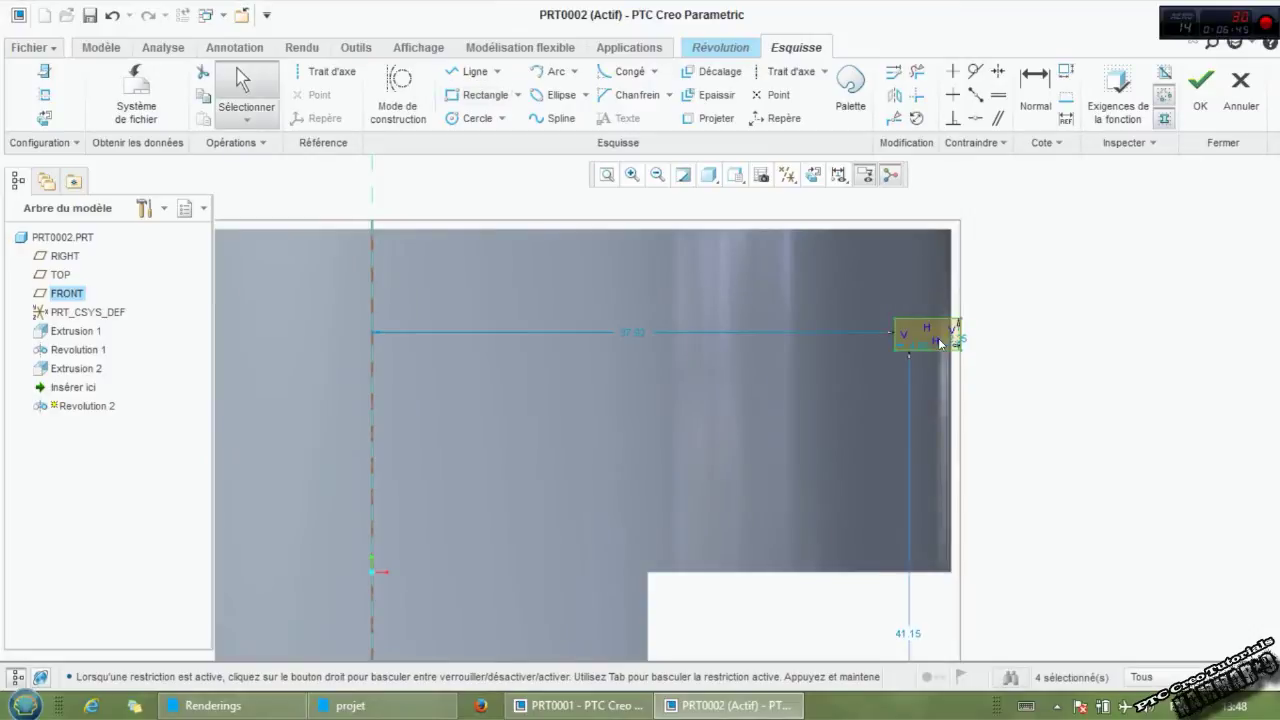
scroll(985, 448, up, 3)
scroll(957, 570, down, 1)
scroll(957, 530, down, 1)
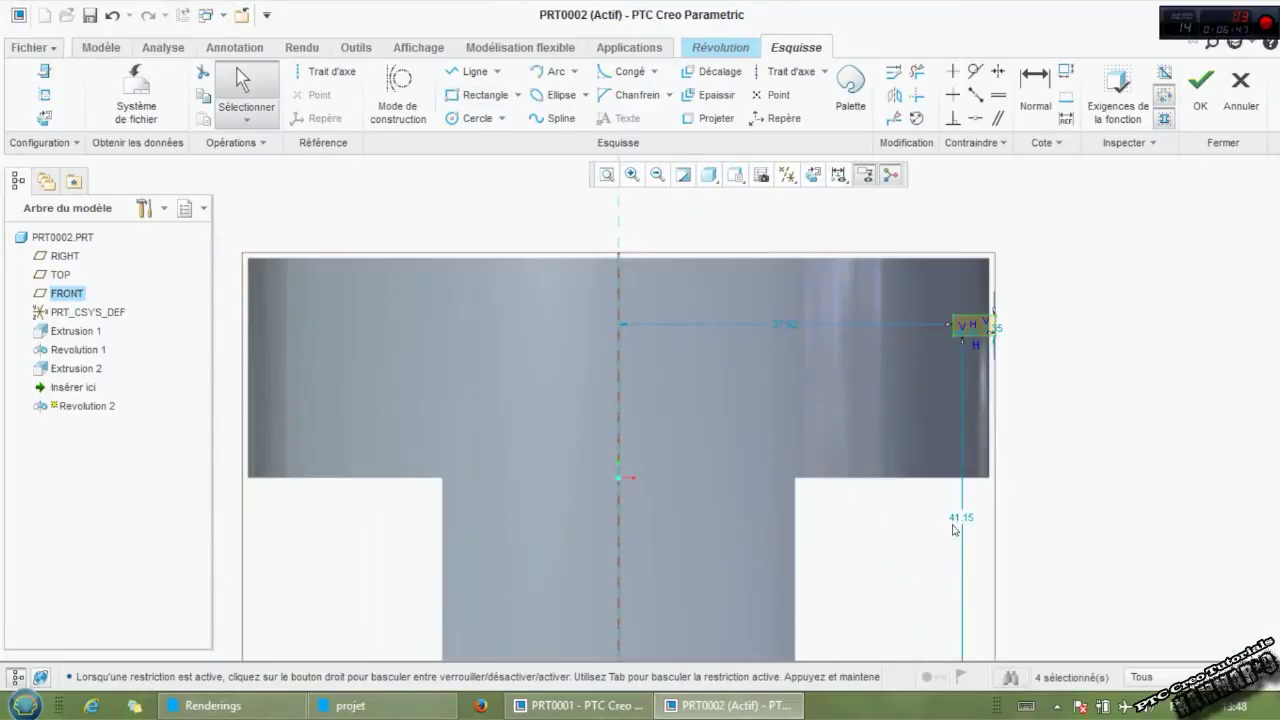
Set the groove rectangle's height to 40 and its distance from the axis to 39.
double_click(958, 517)
text(40)
key(Return)
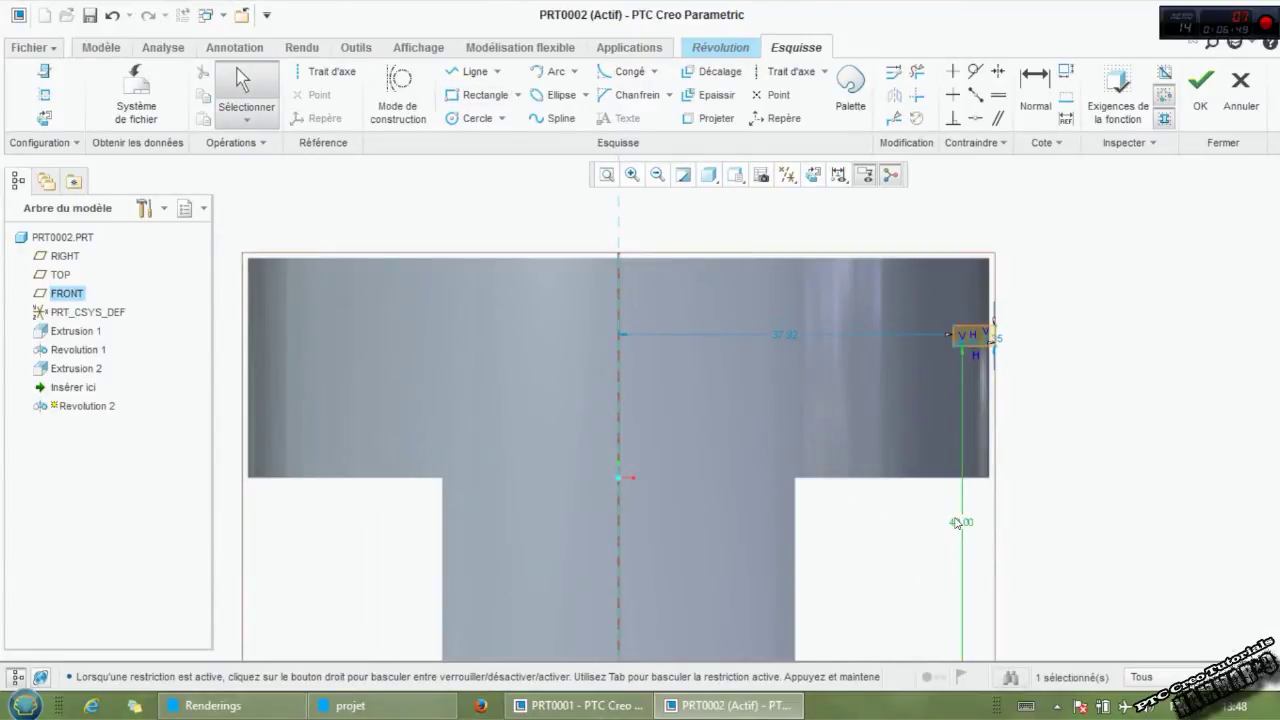
click(800, 333)
double_click(773, 332)
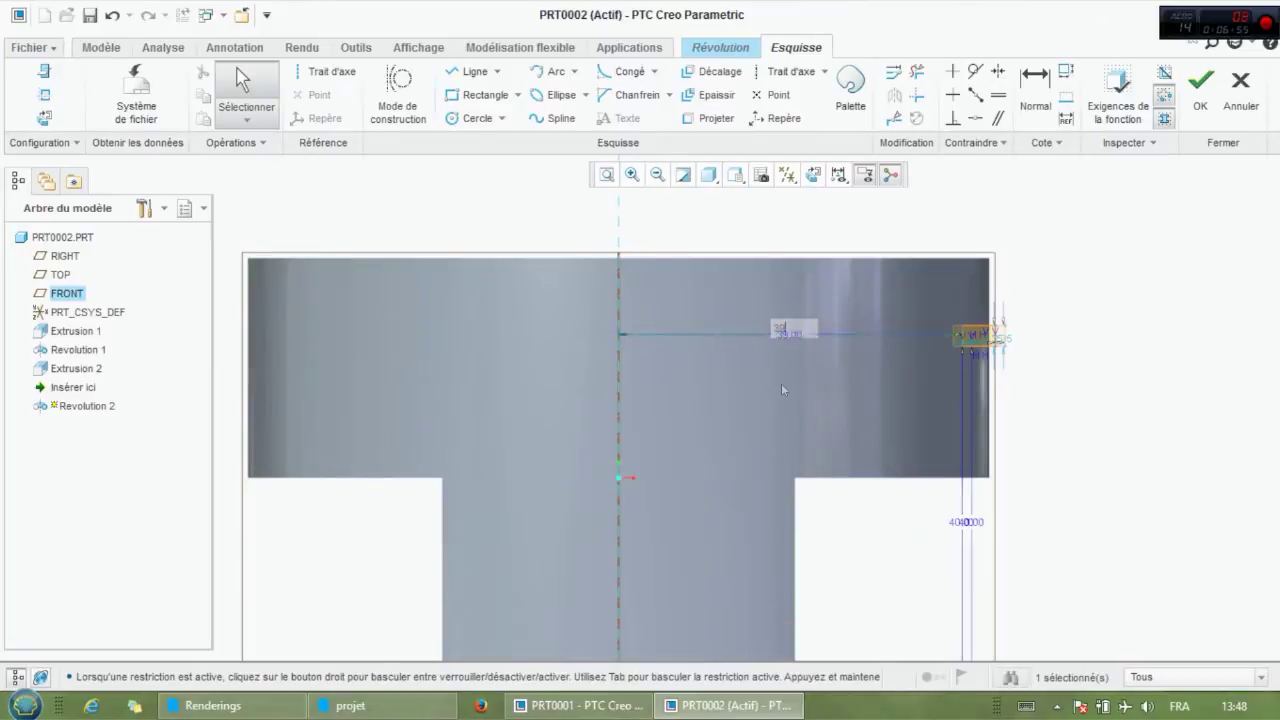
scroll(995, 350, down, 3)
scroll(995, 350, down, 1)
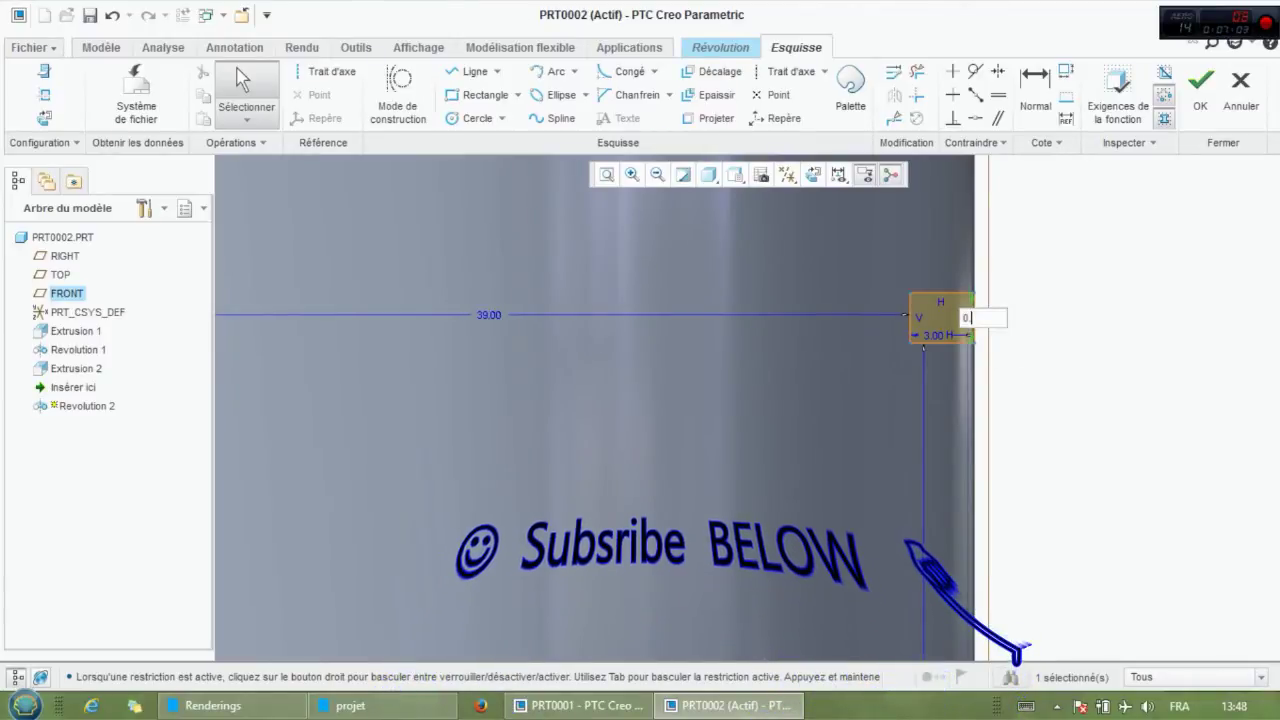
scroll(1050, 438, up, 1)
scroll(1110, 434, up, 1)
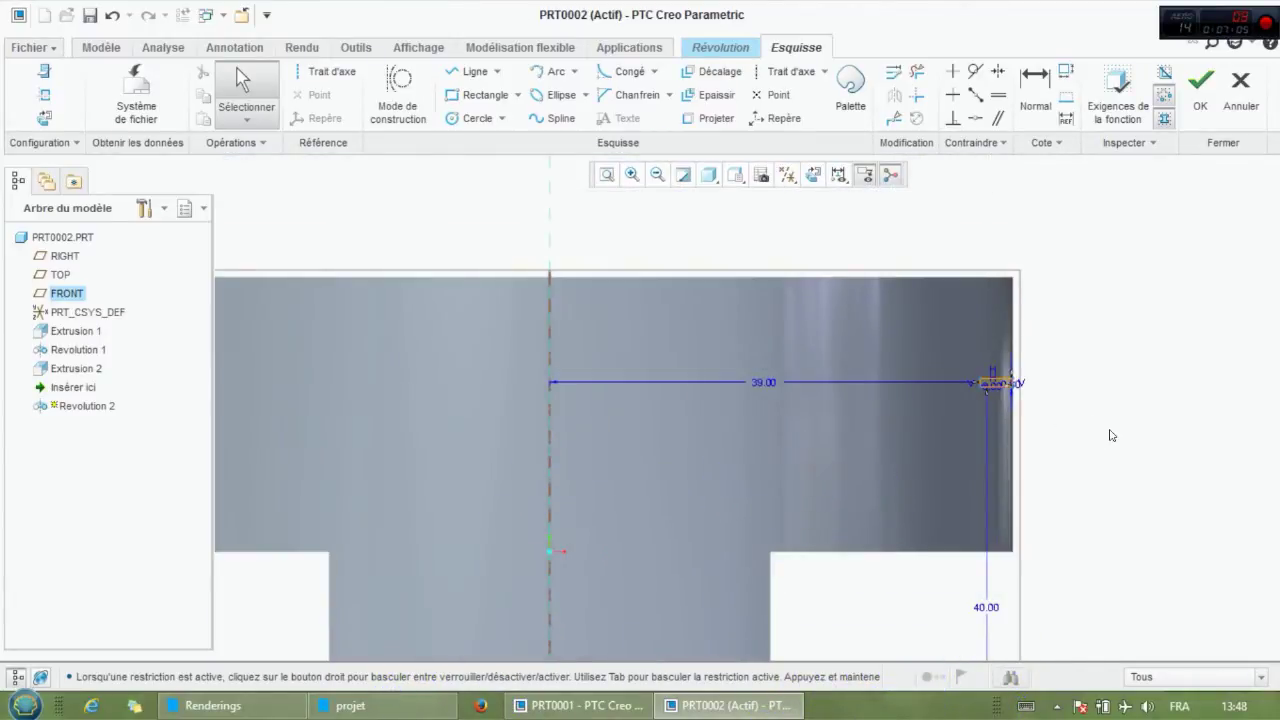
scroll(1110, 434, up, 1)
key(ctrl+d)
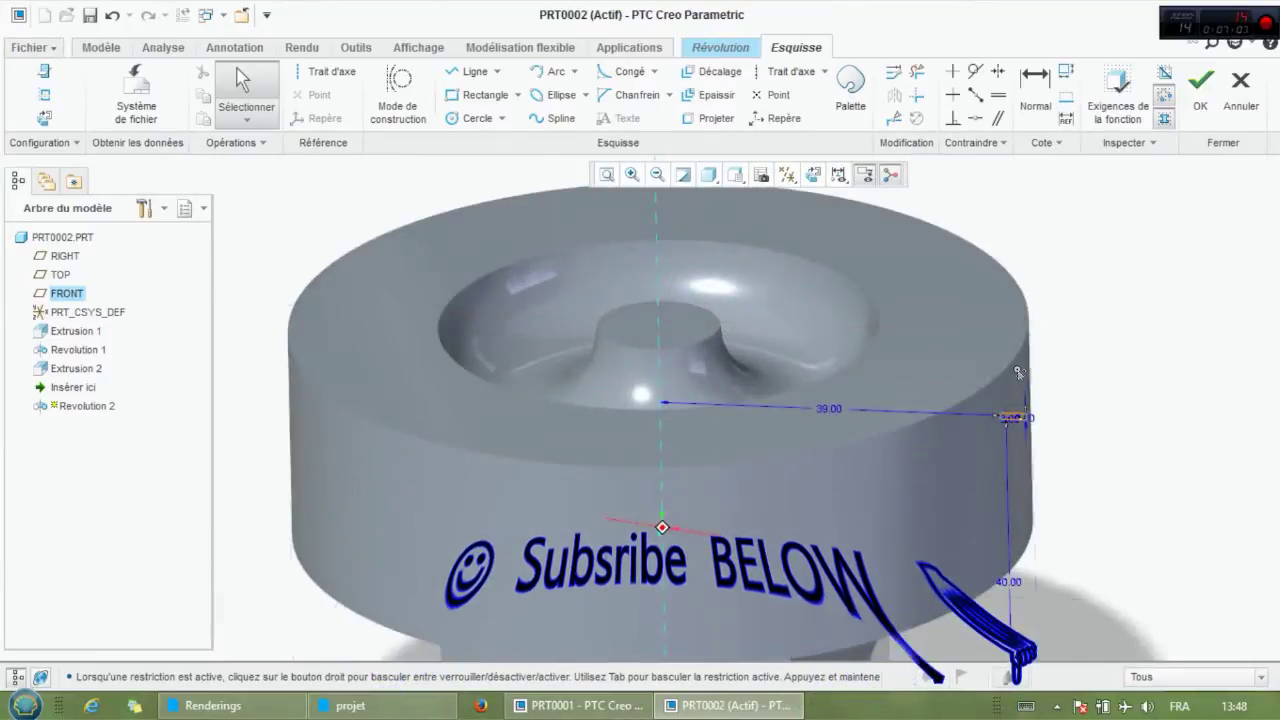
Finish the groove sketch and revolve it about the piston's central axis.
click(1199, 106)
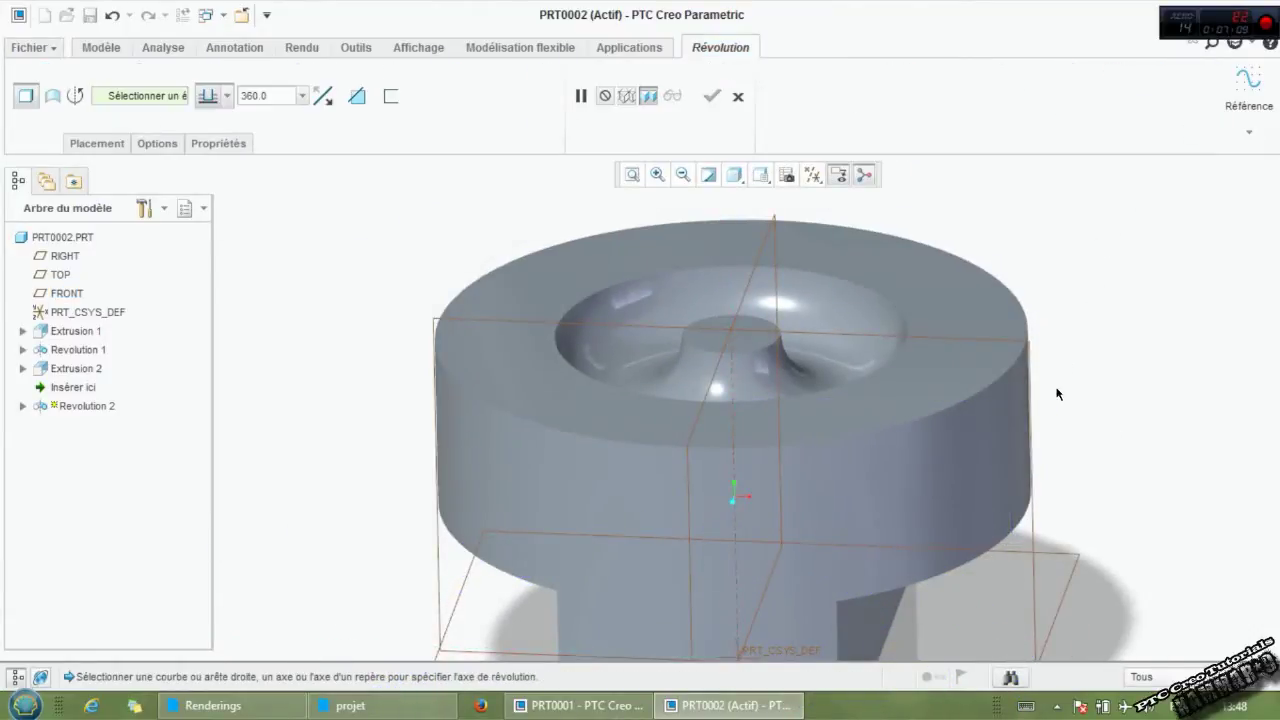
click(147, 97)
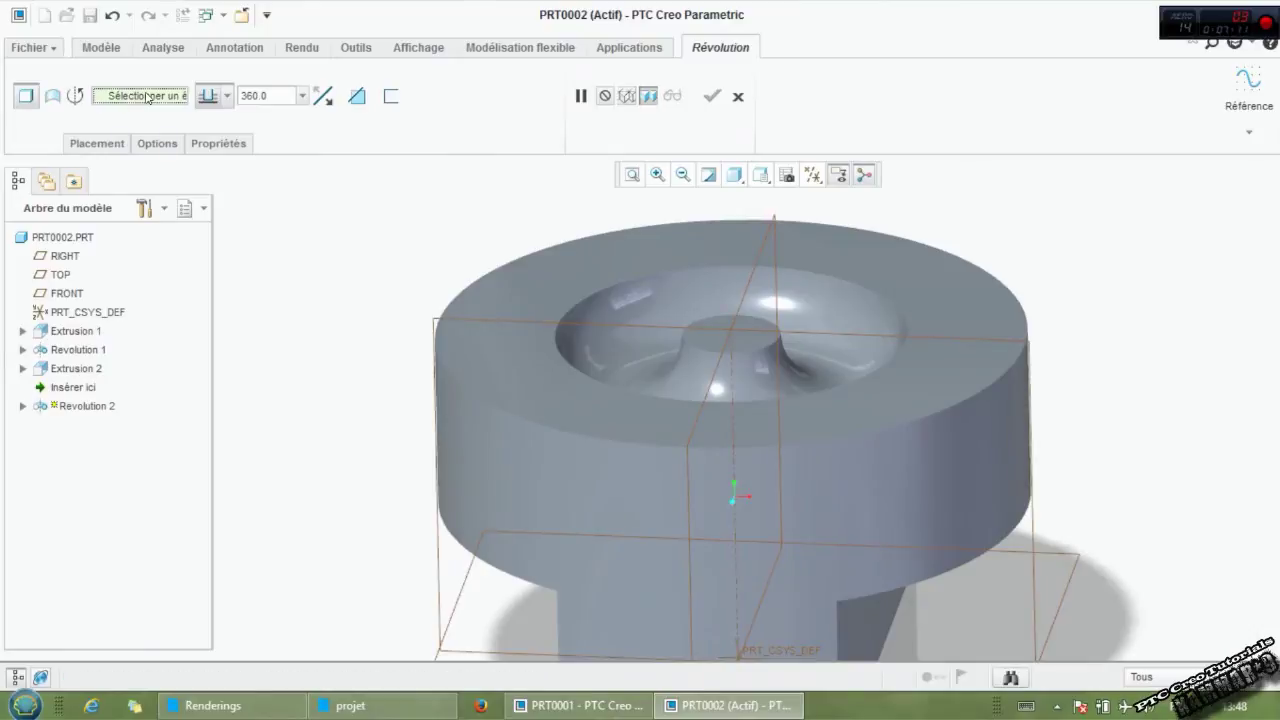
click(731, 402)
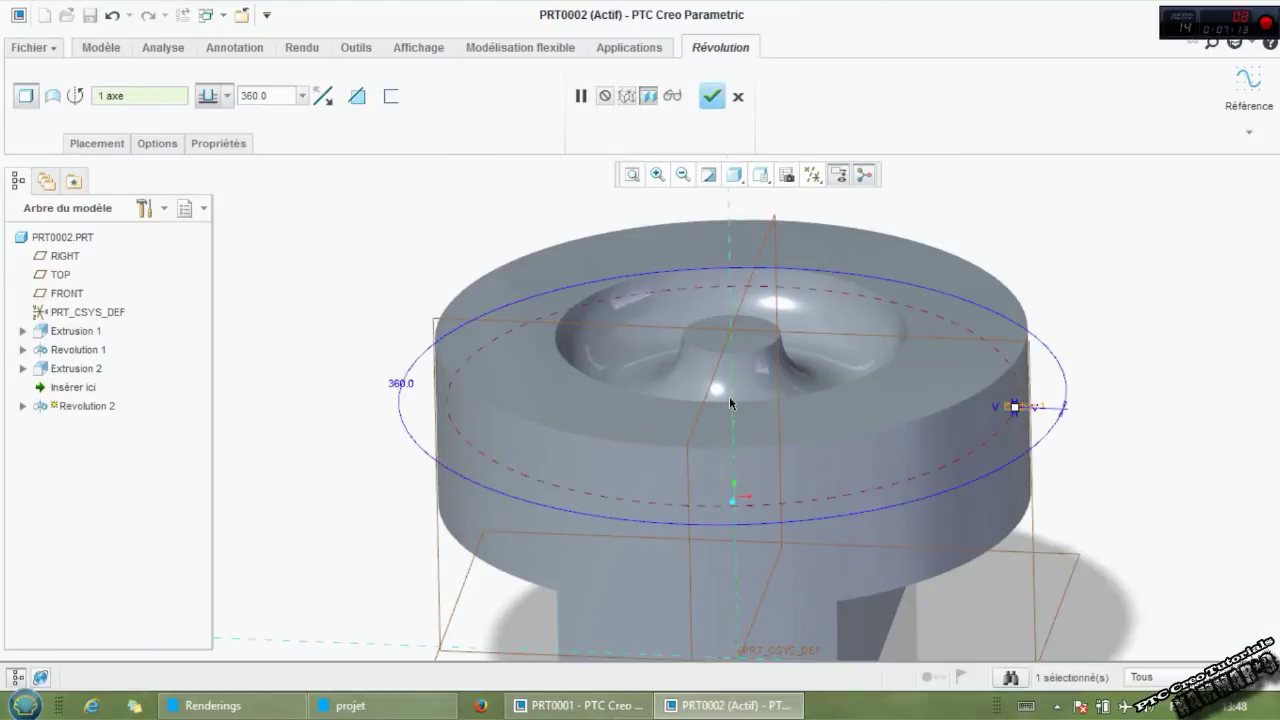
scroll(1014, 406, down, 4)
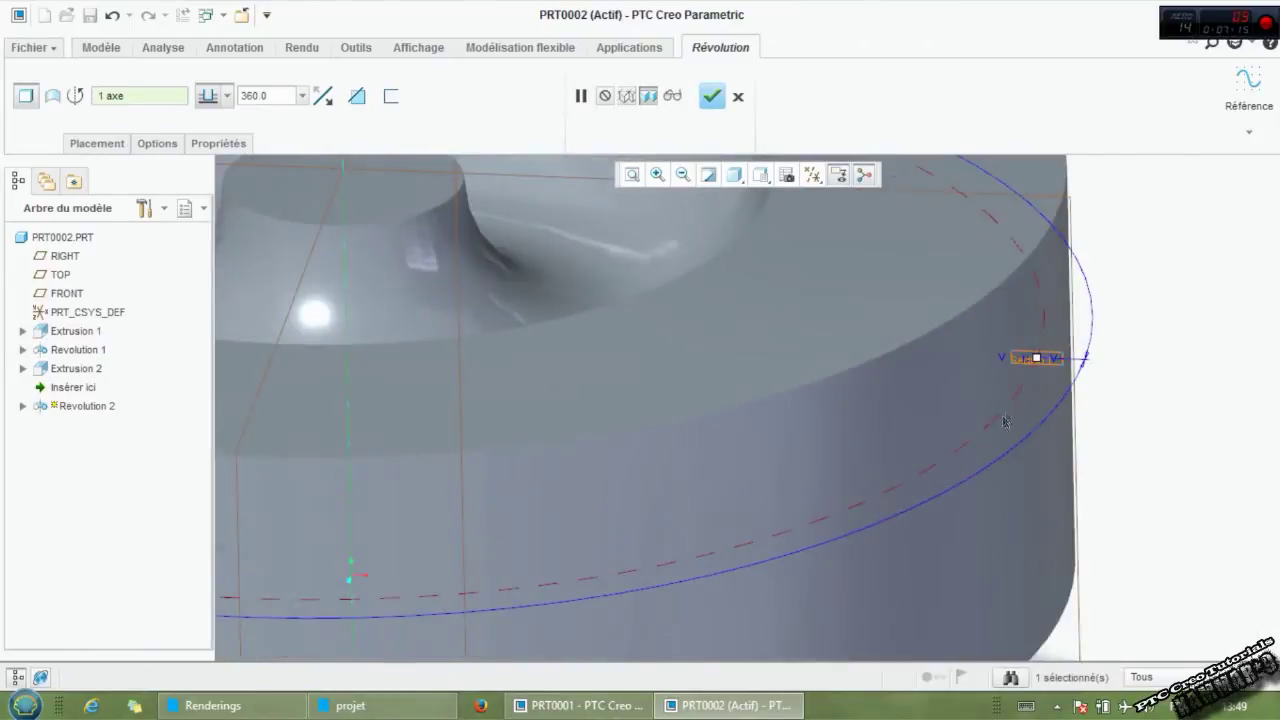
scroll(1040, 358, down, 2)
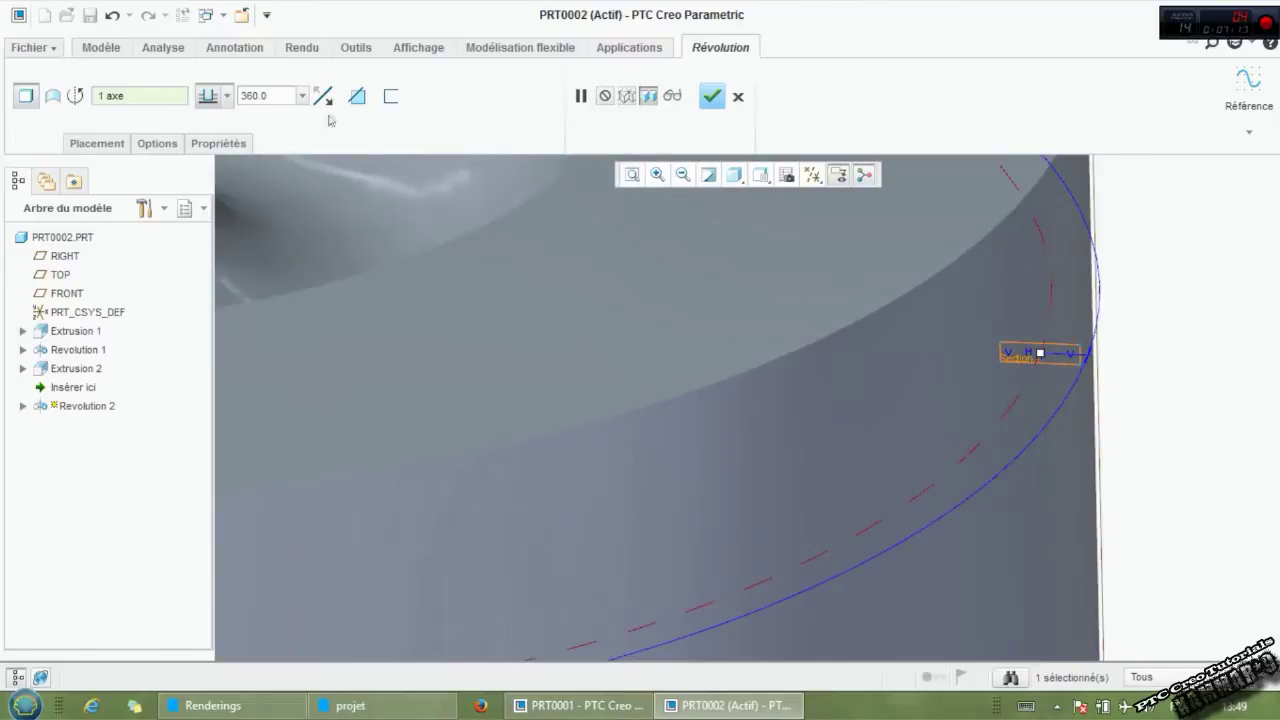
Make Revolution 2 remove material, complete the groove cut, and select it for patterning.
click(356, 96)
scroll(581, 378, up, 5)
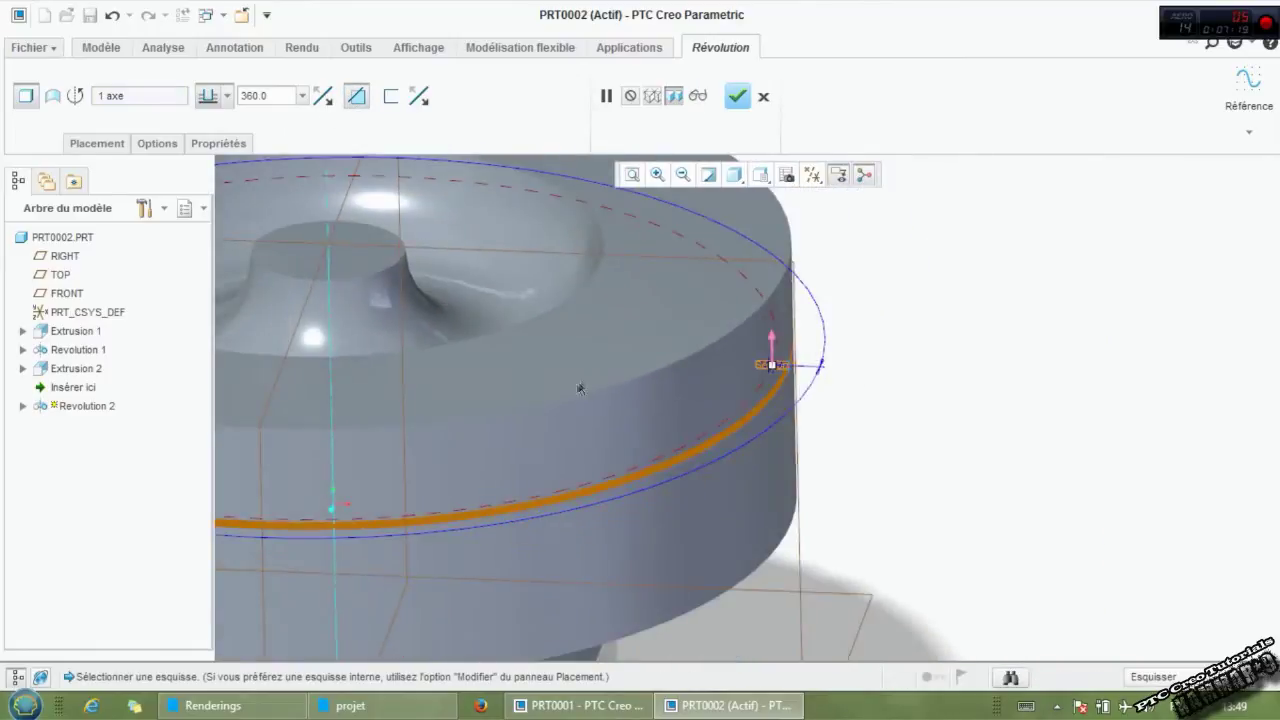
scroll(560, 388, up, 2)
click(735, 97)
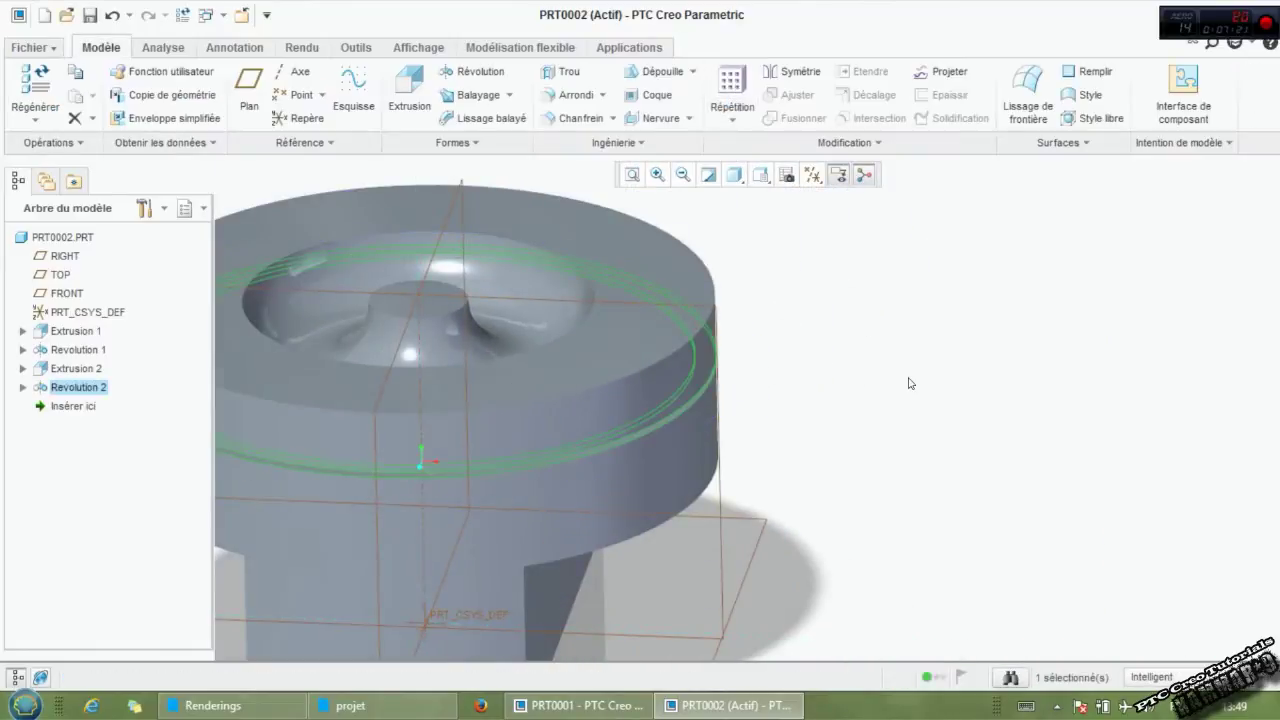
scroll(877, 568, up, 4)
scroll(589, 500, down, 2)
scroll(577, 427, down, 2)
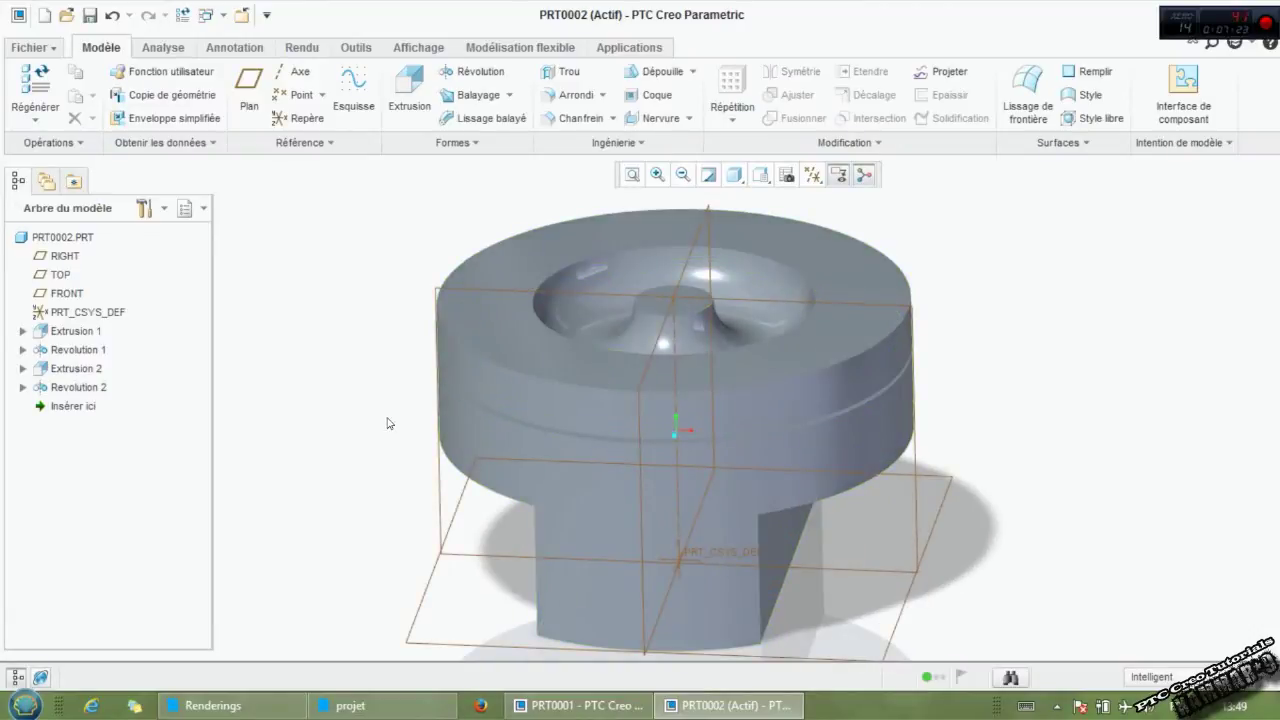
click(92, 389)
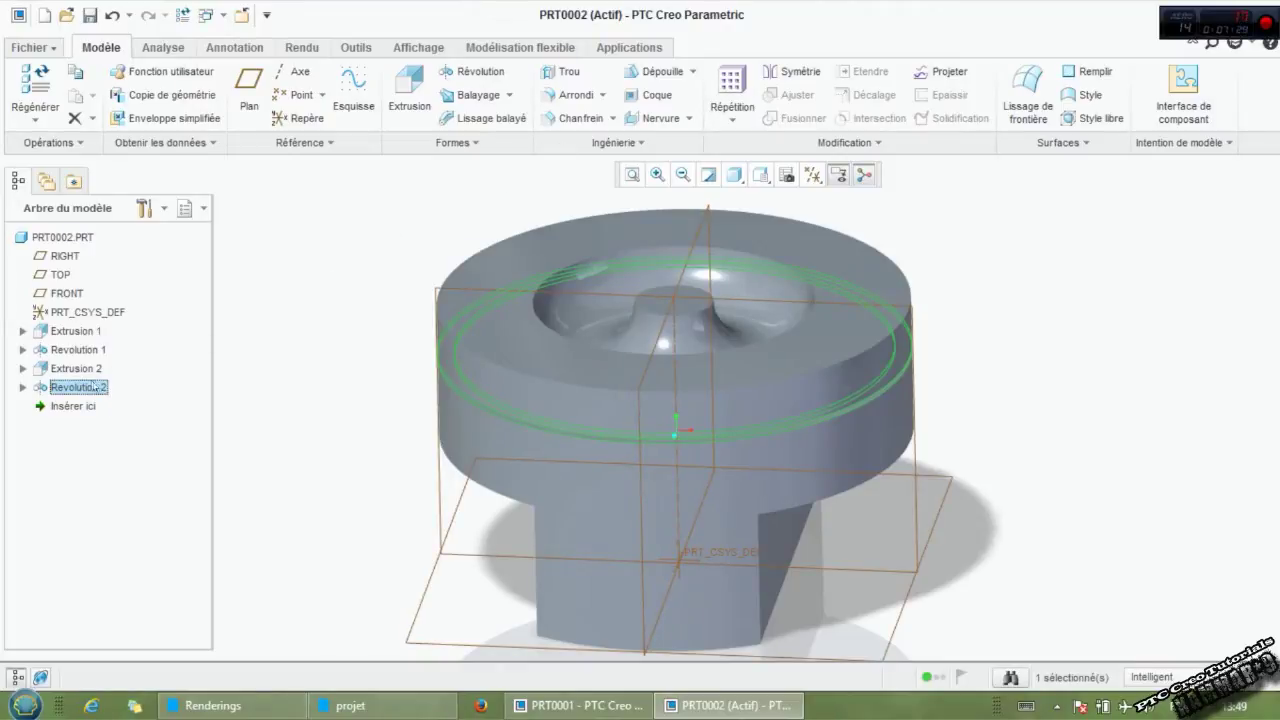
click(729, 95)
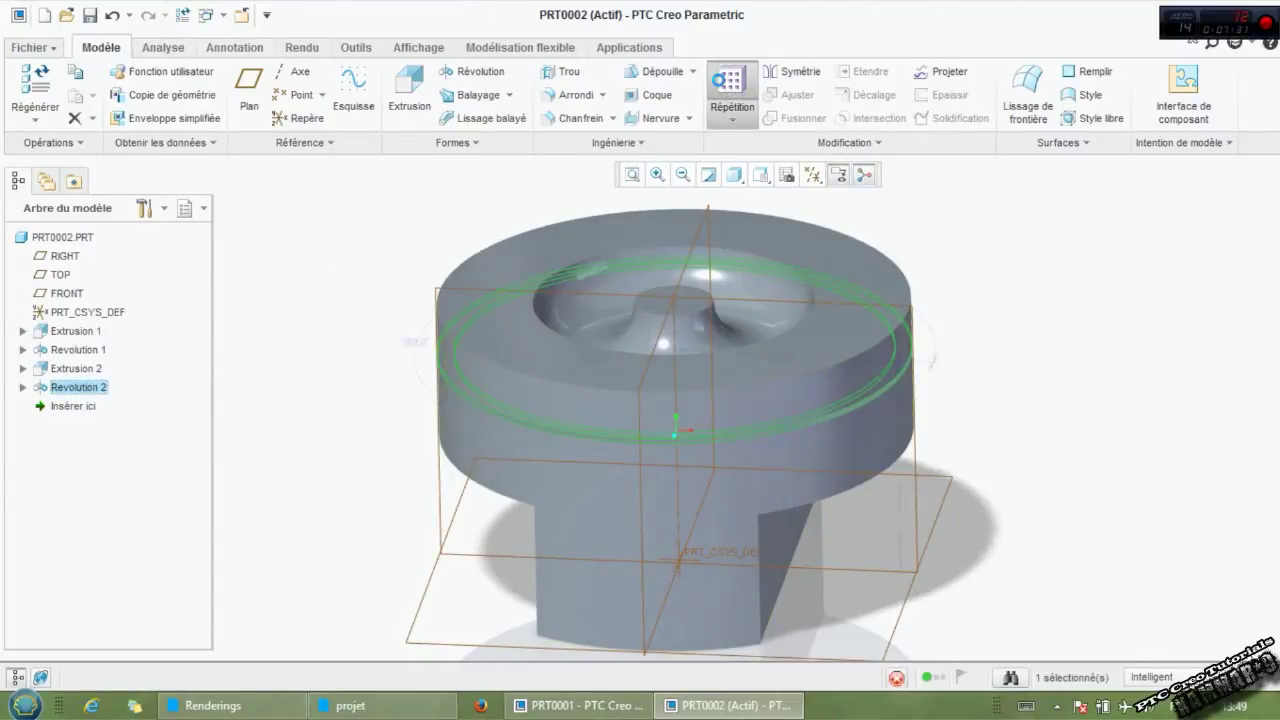
Pattern the groove by Direction, using the flat face's vertical edge as the direction.
click(91, 96)
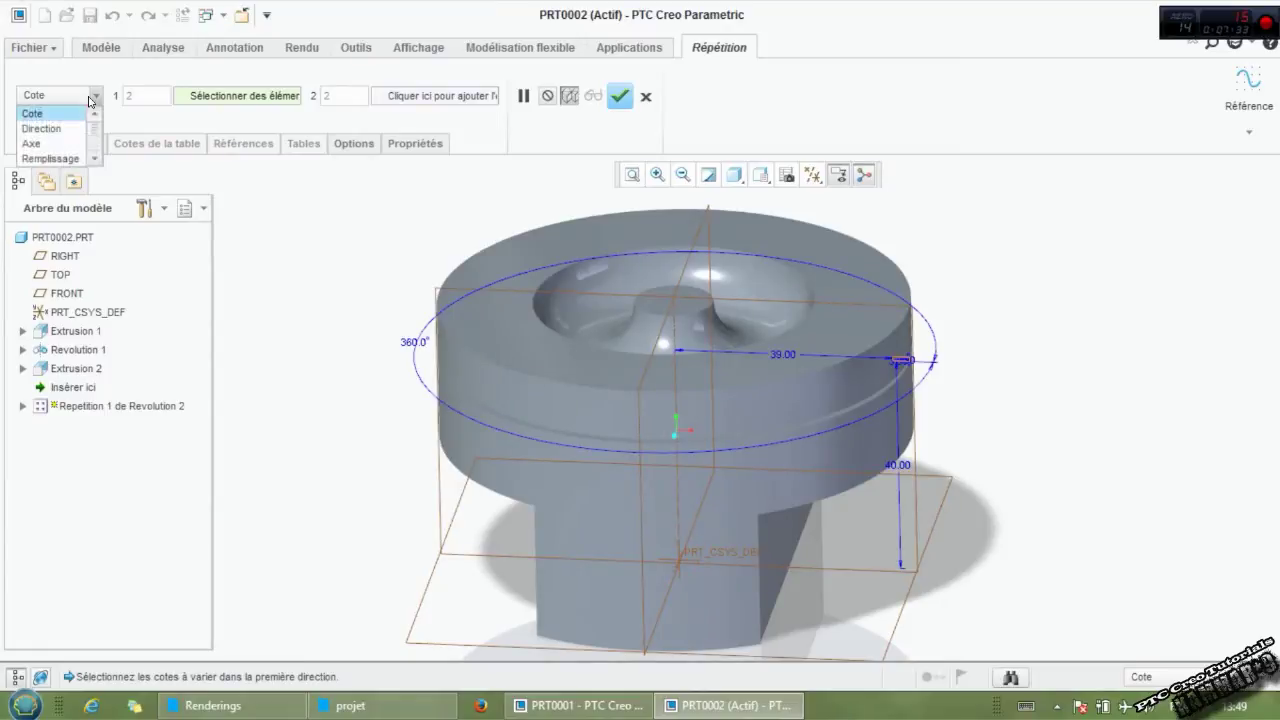
click(60, 126)
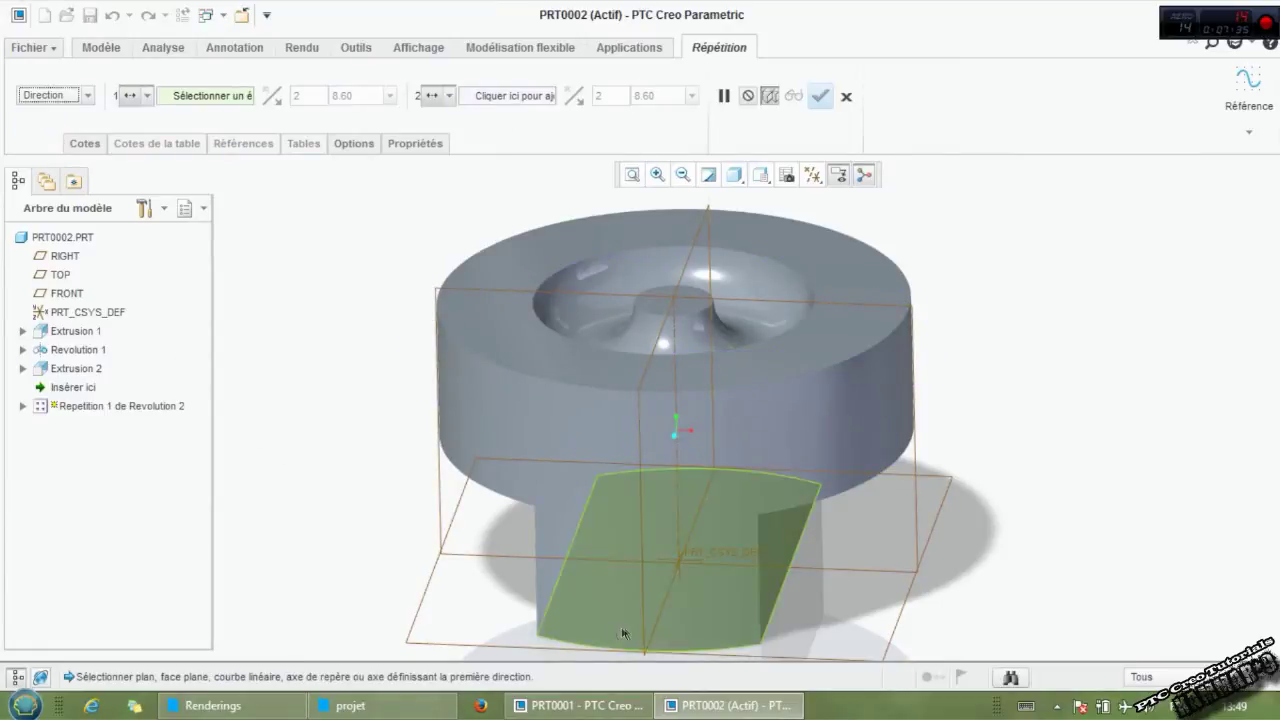
click(757, 600)
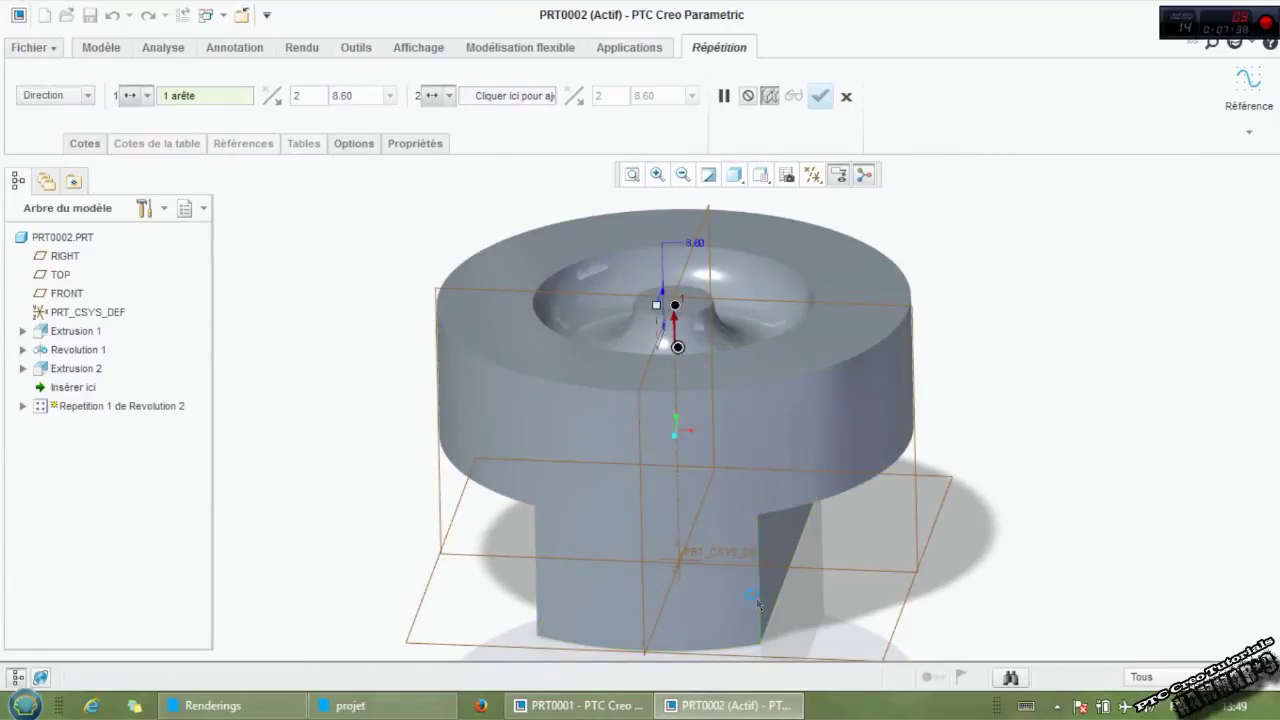
middle_drag(720, 563, 674, 437)
scroll(686, 388, down, 2)
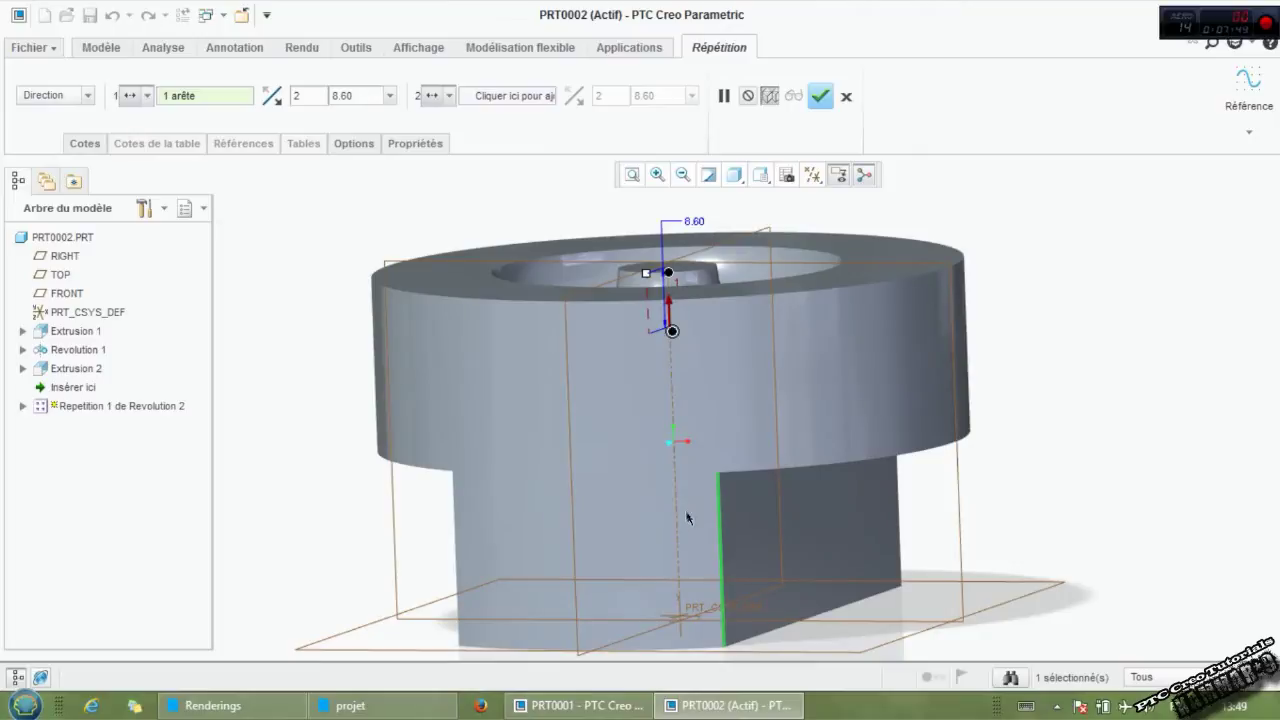
scroll(661, 411, up, 1)
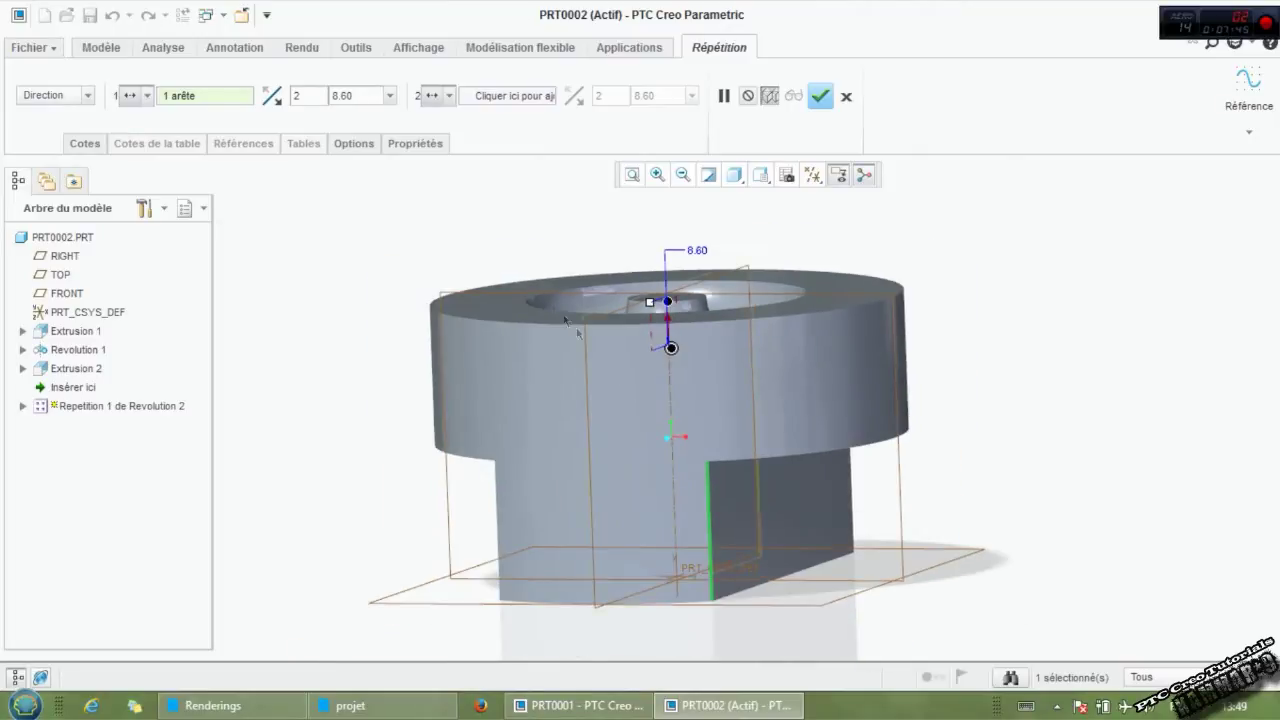
Set 3 grooves running downward, spaced 3.00 apart, and finish the pattern.
double_click(298, 95)
text(3)
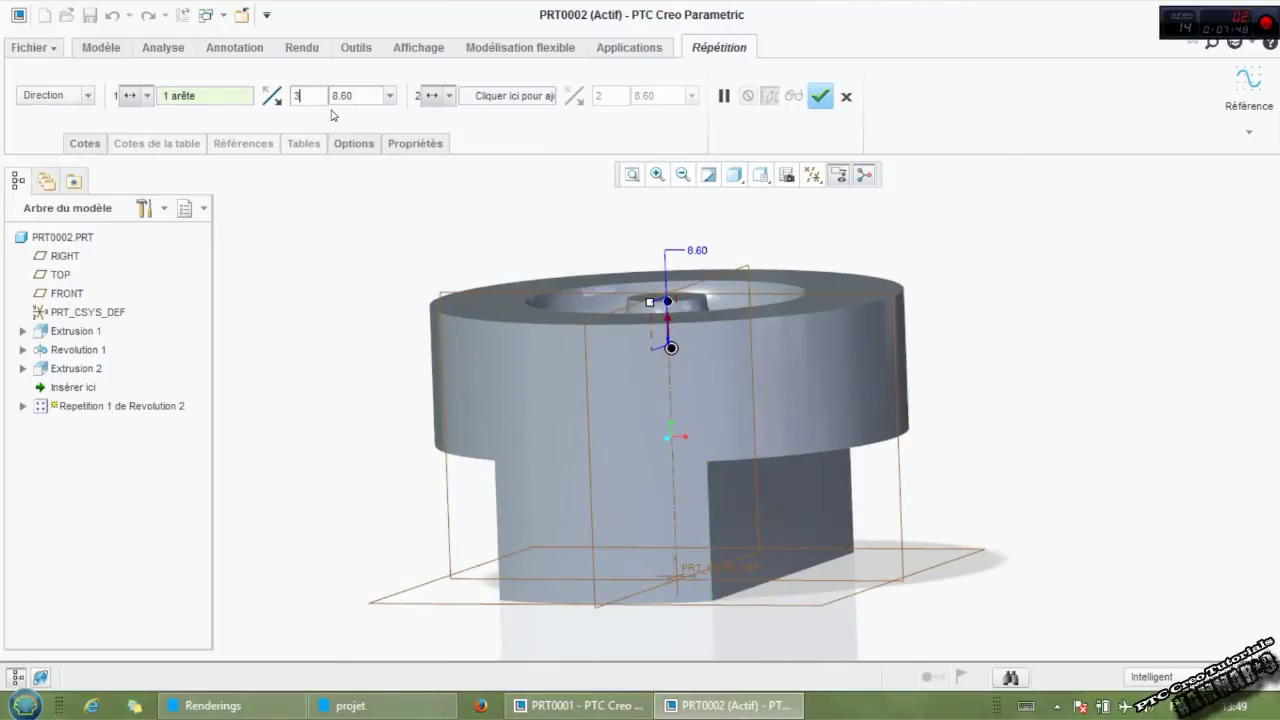
click(270, 97)
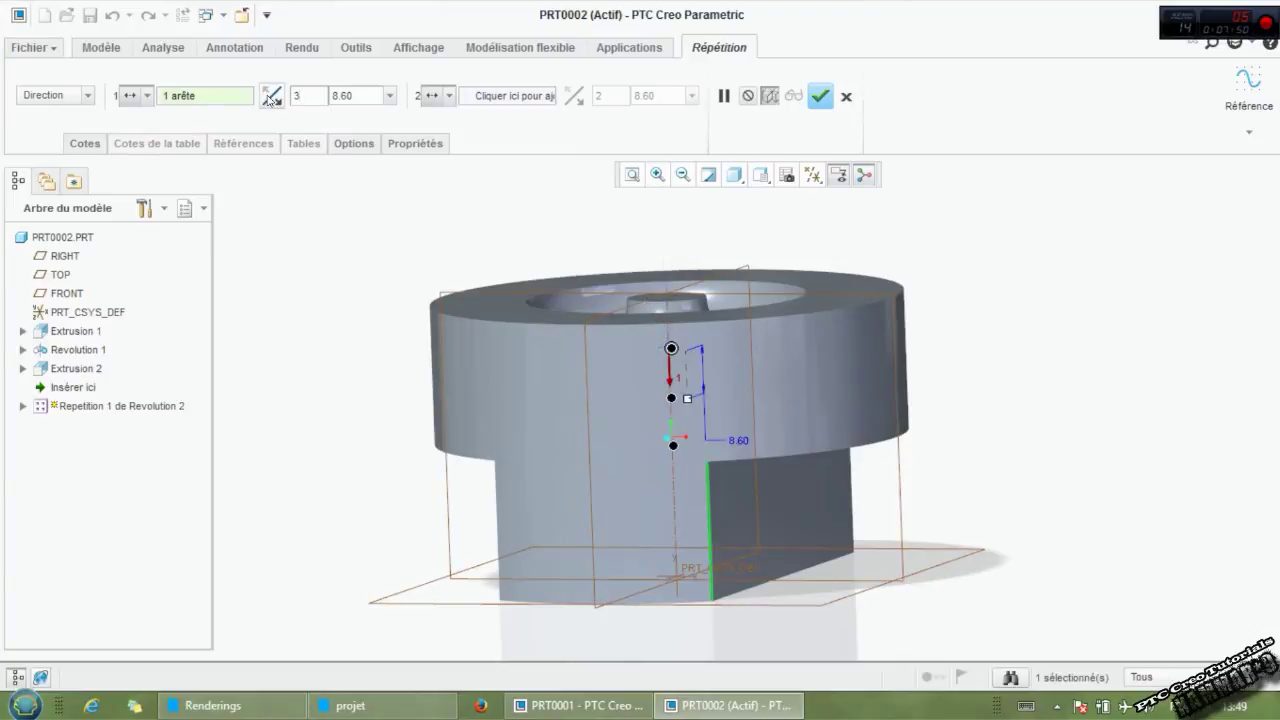
double_click(346, 96)
text(3)
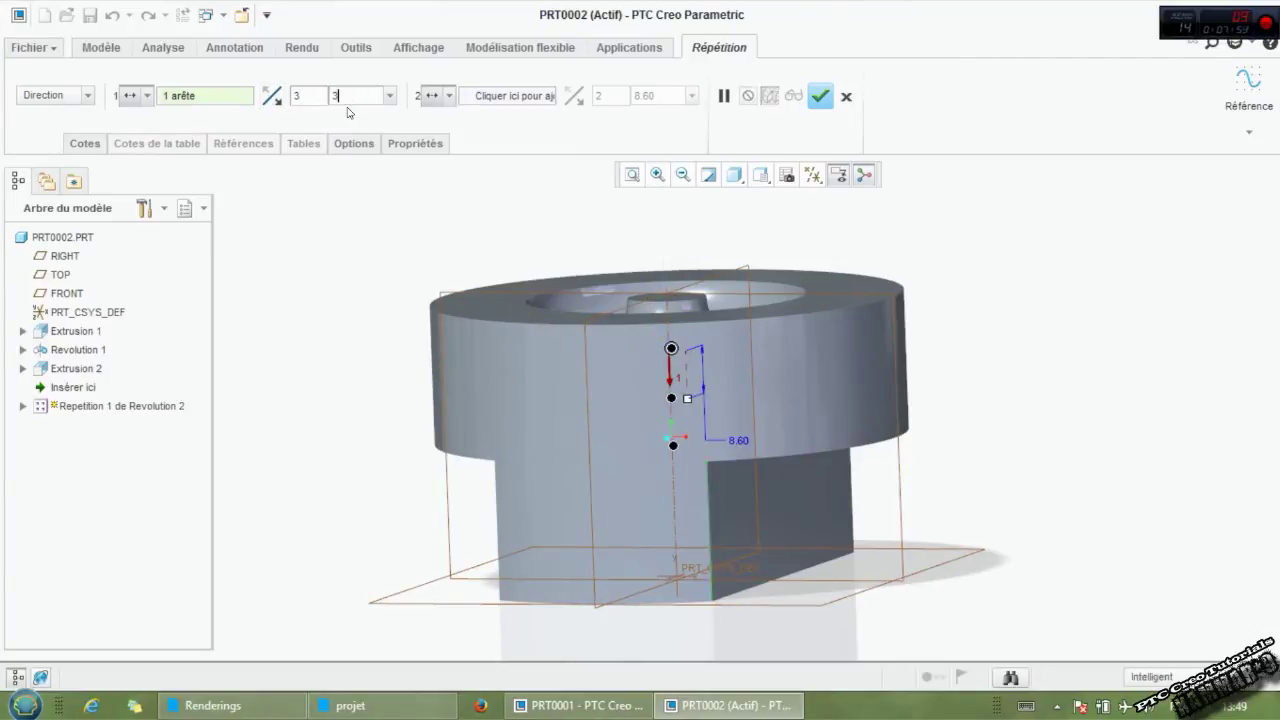
key(Return)
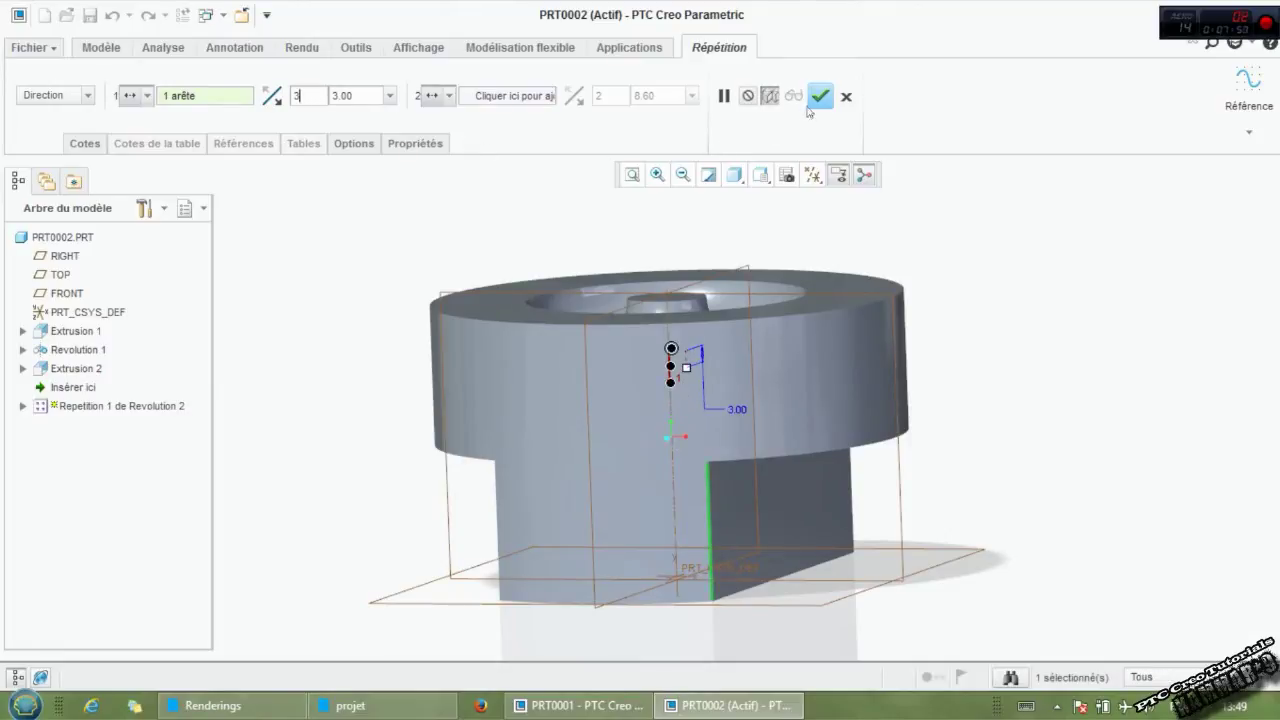
click(820, 97)
click(1033, 286)
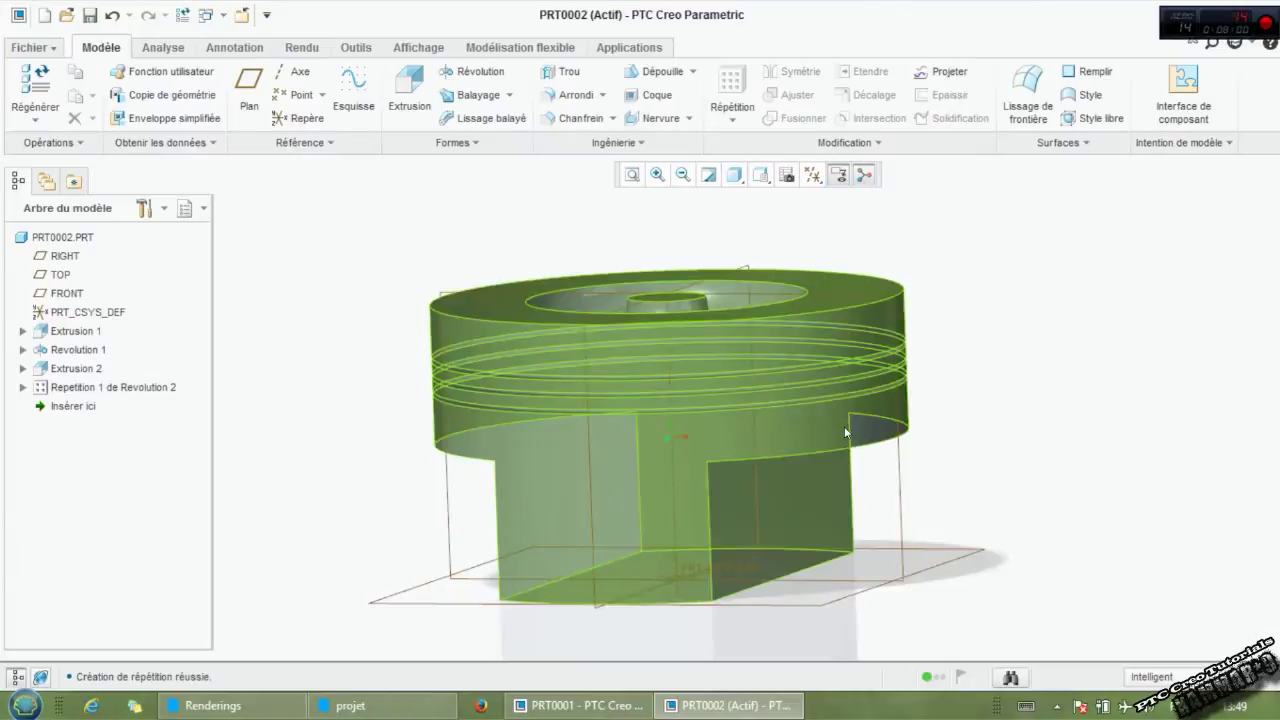
middle_drag(1033, 286, 1030, 426)
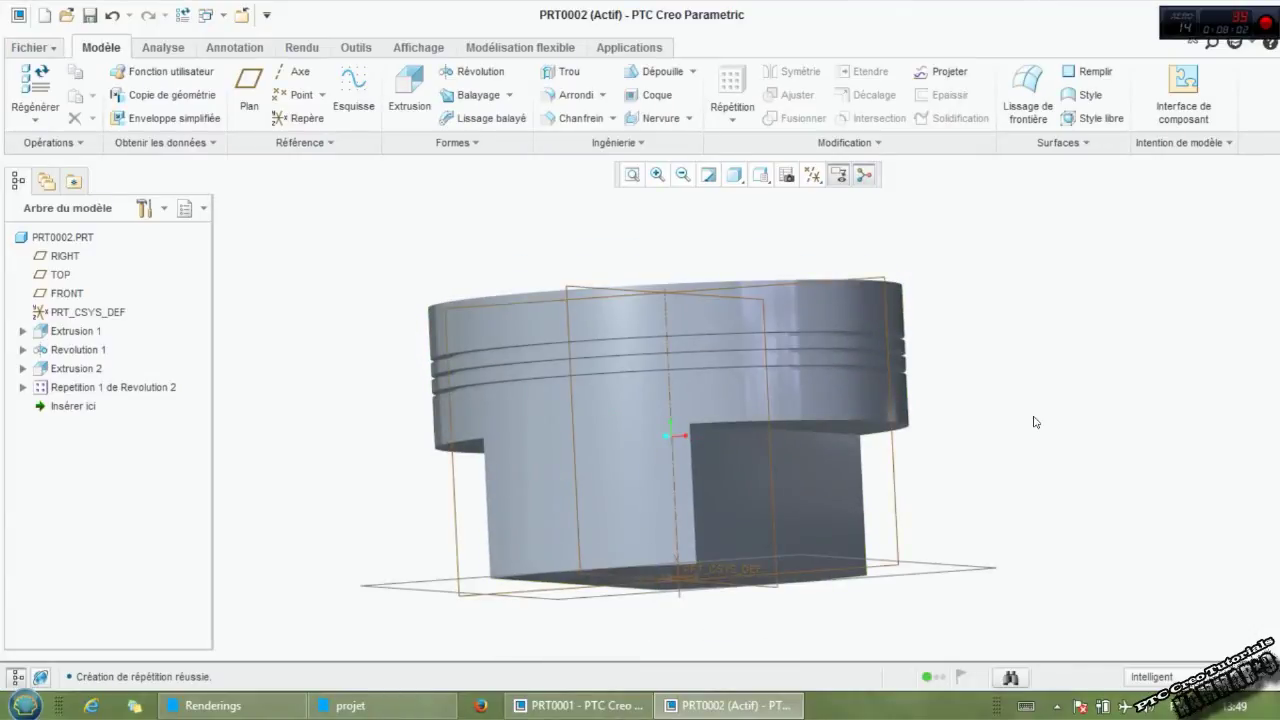
middle_drag(970, 460, 1040, 425)
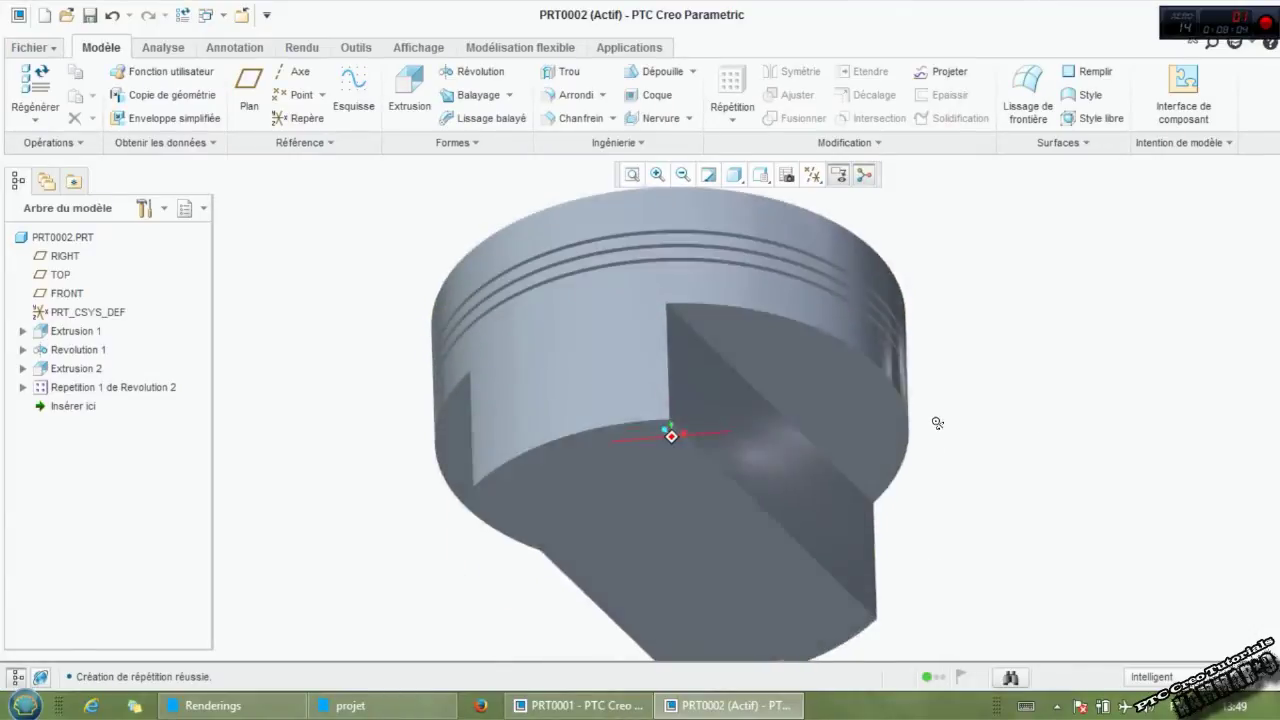
Shell the piston with 5.00-thick walls, removing the bottom face.
click(655, 96)
click(642, 476)
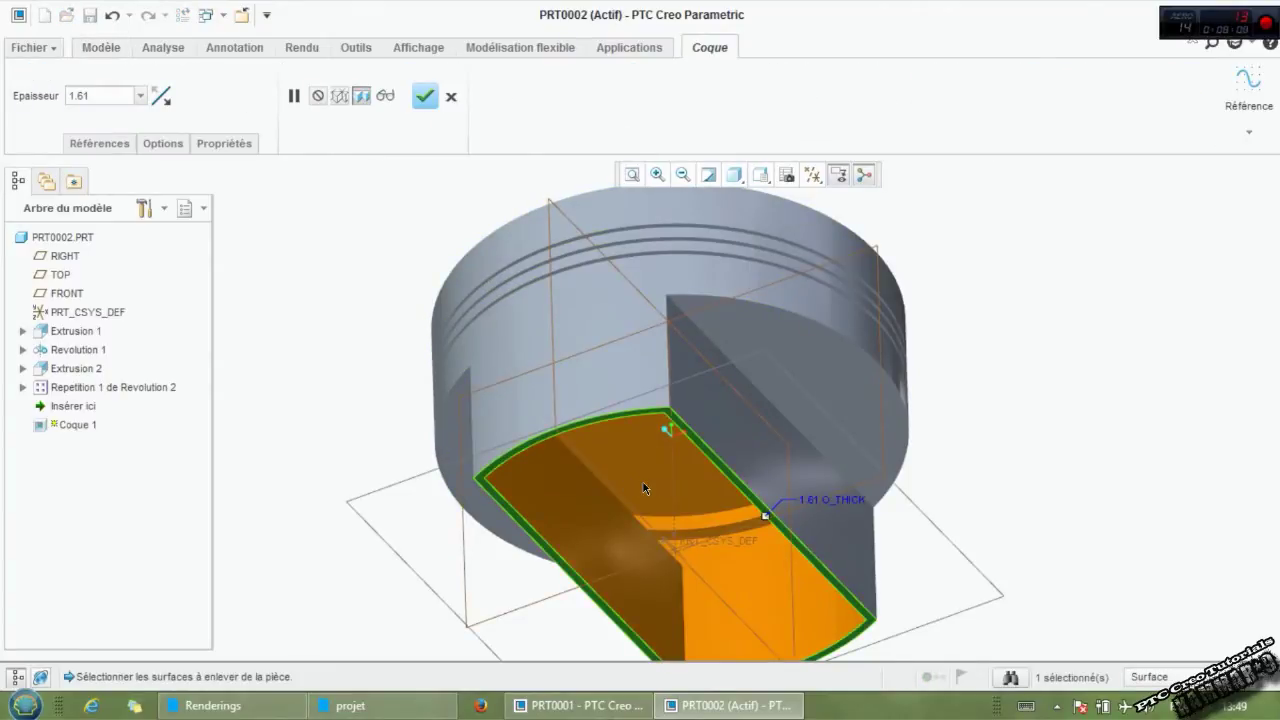
double_click(72, 92)
text(5)
key(Return)
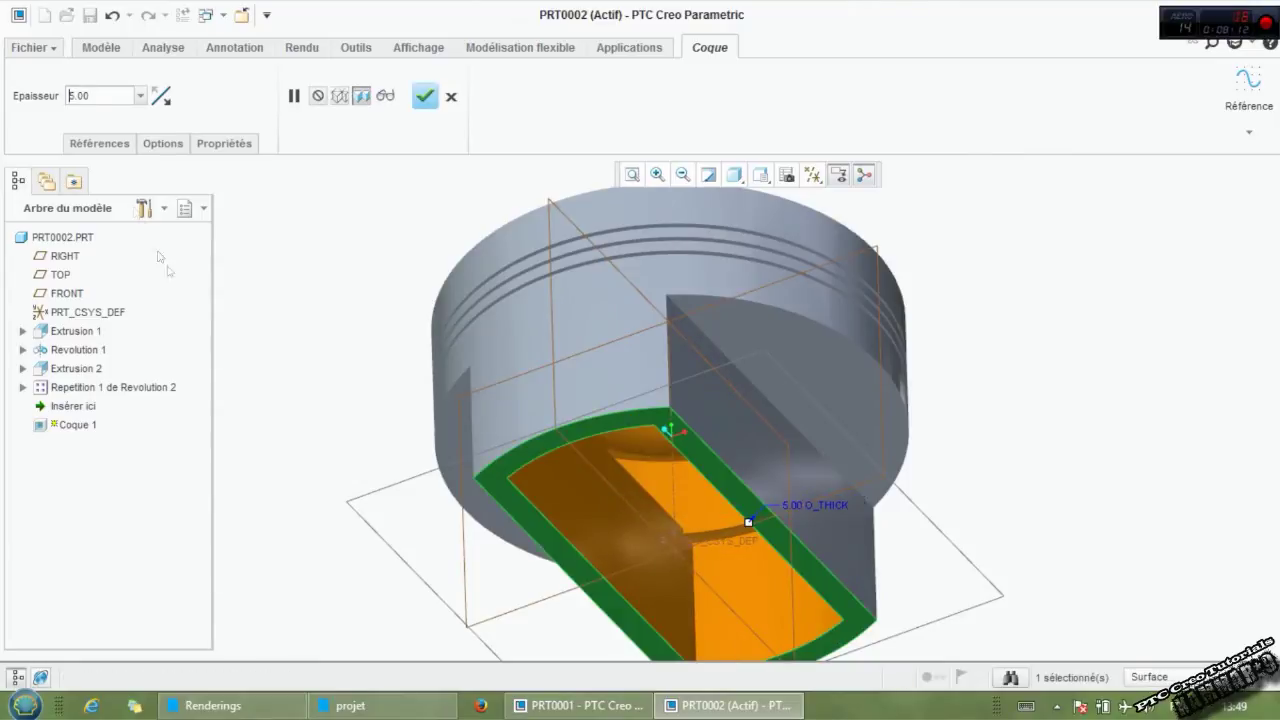
click(425, 96)
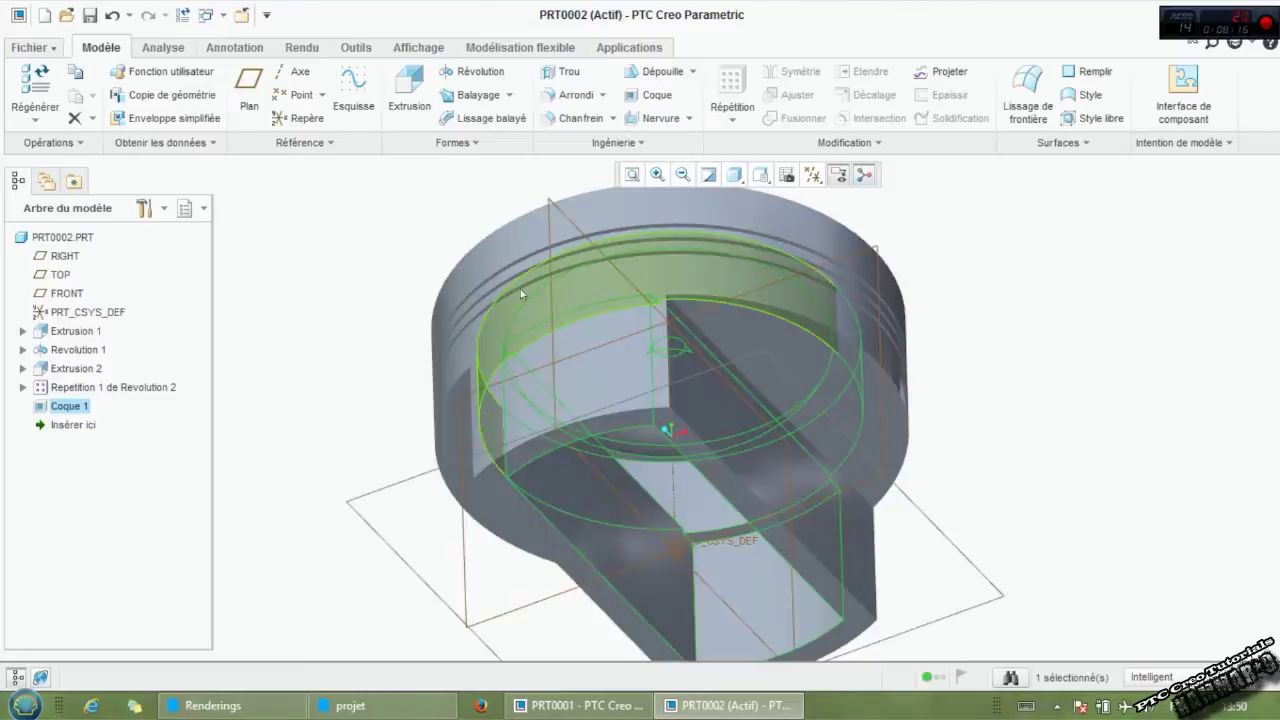
Select Extrusion 2 and turn the piston to show its underside.
middle_drag(520, 287, 481, 330)
click(590, 497)
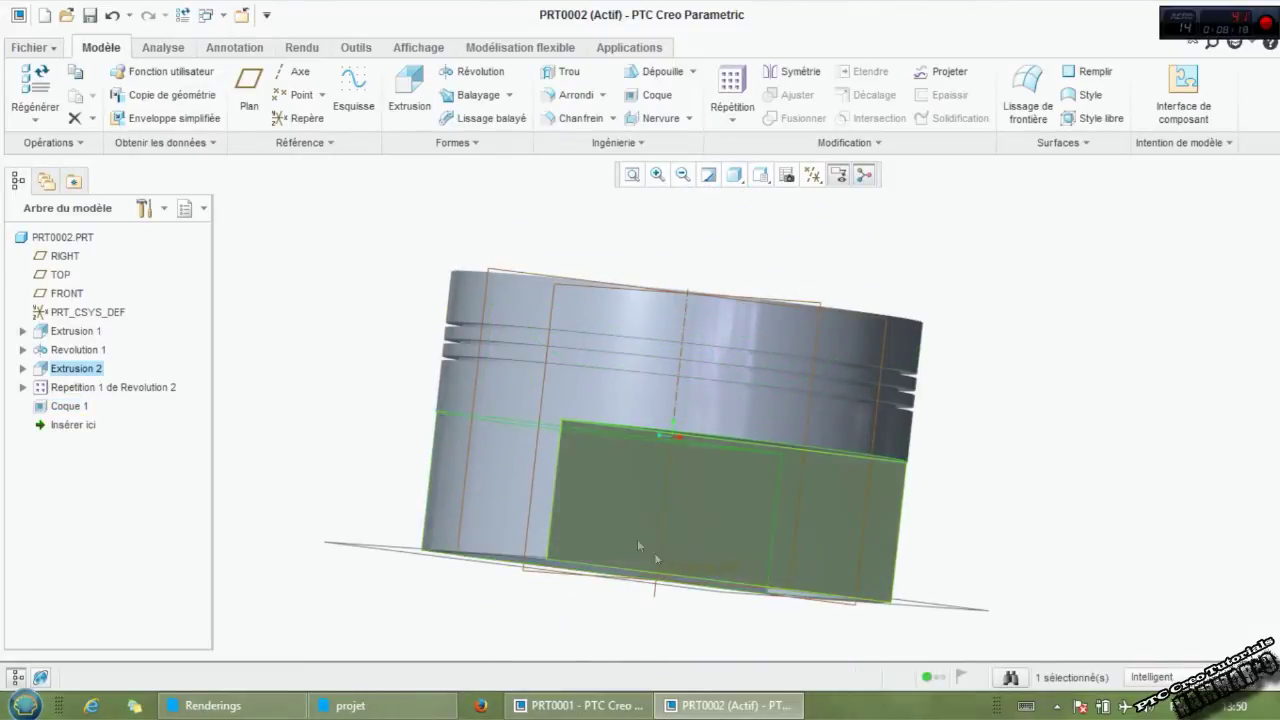
mouse_move(758, 526)
middle_down()
mouse_move(738, 481)
mouse_move(712, 479)
middle_up()
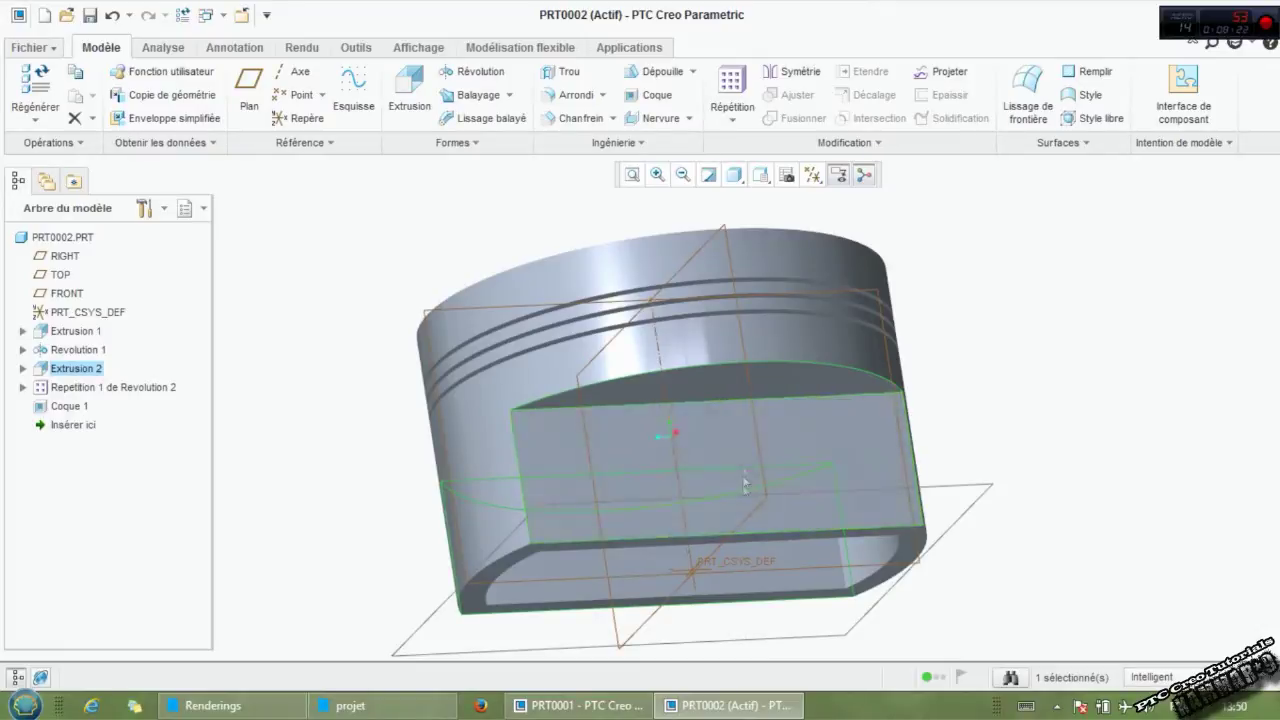
click(408, 95)
Draw a circle centred on the vertical axis, set its diameter, and place its centre 10.00 high.
middle_drag(714, 455, 669, 434)
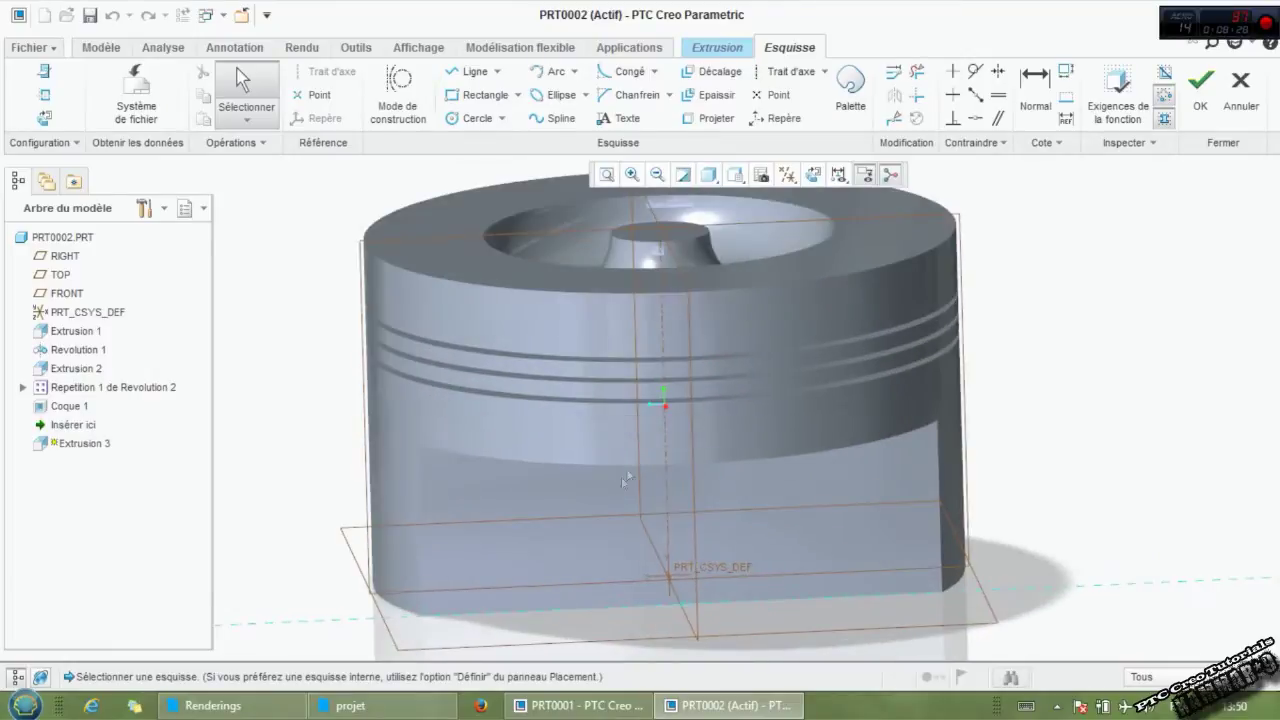
scroll(690, 537, up, 2)
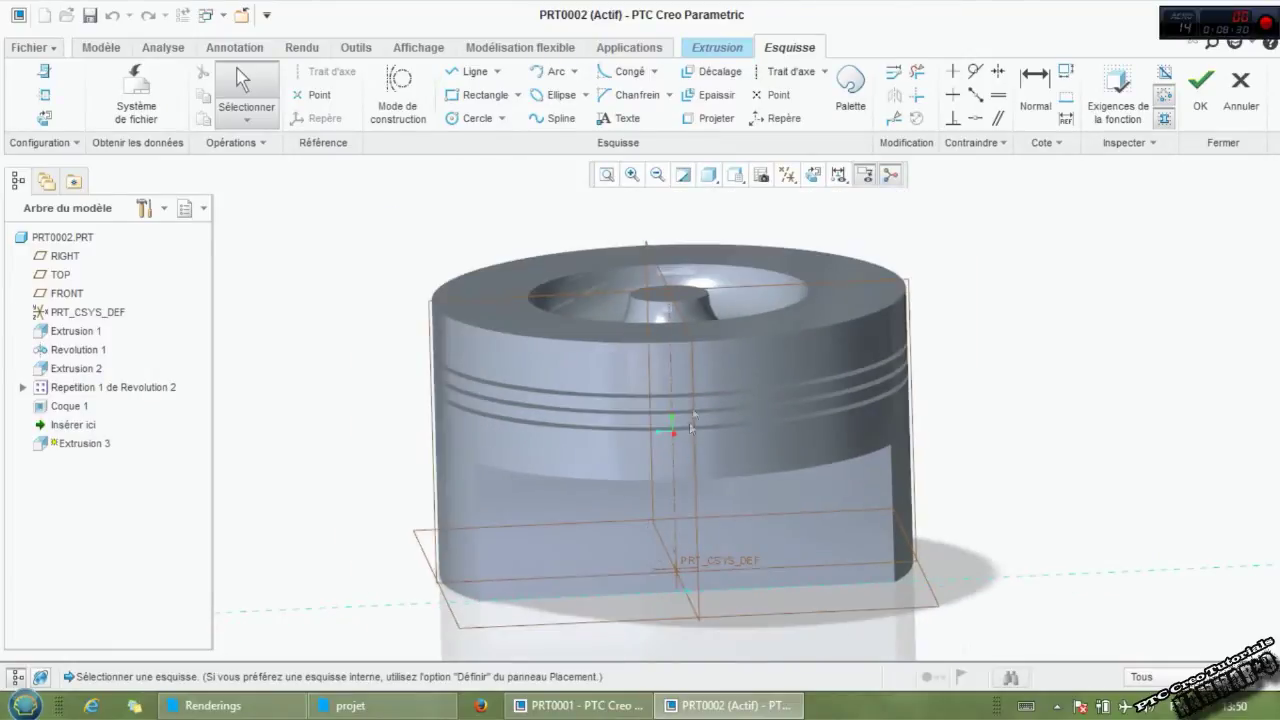
click(812, 175)
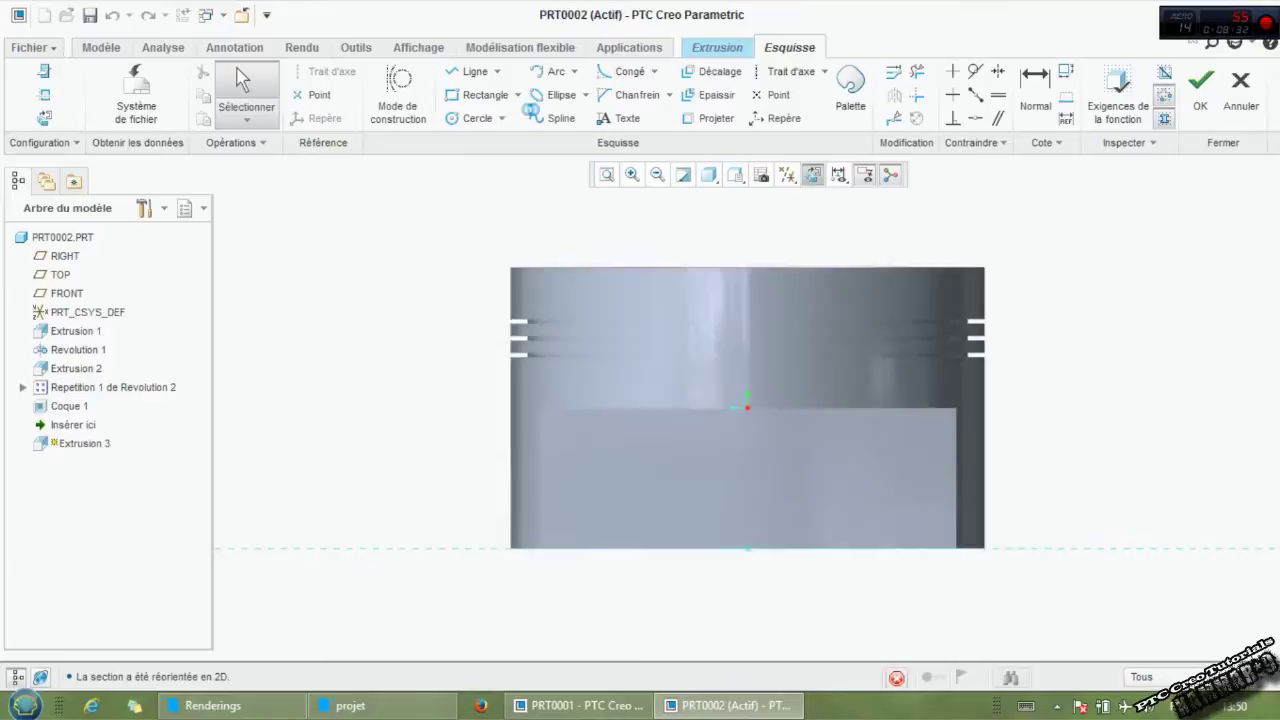
click(472, 118)
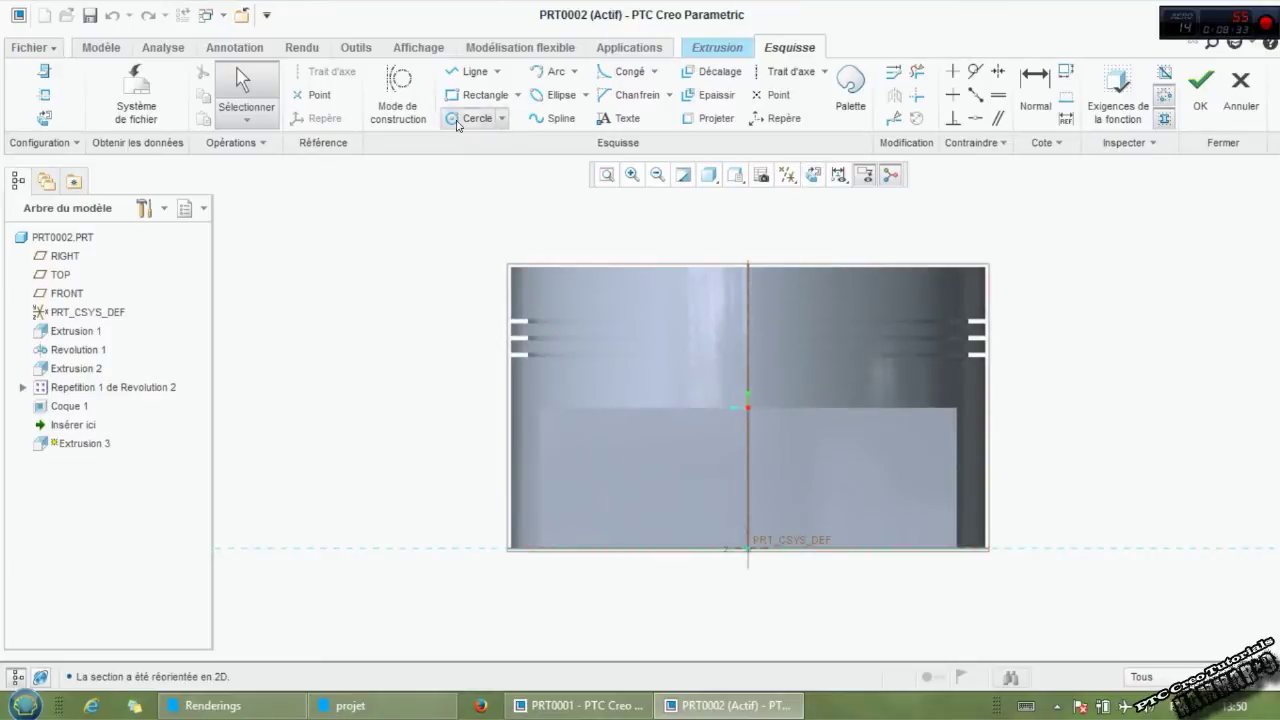
click(746, 472)
click(784, 516)
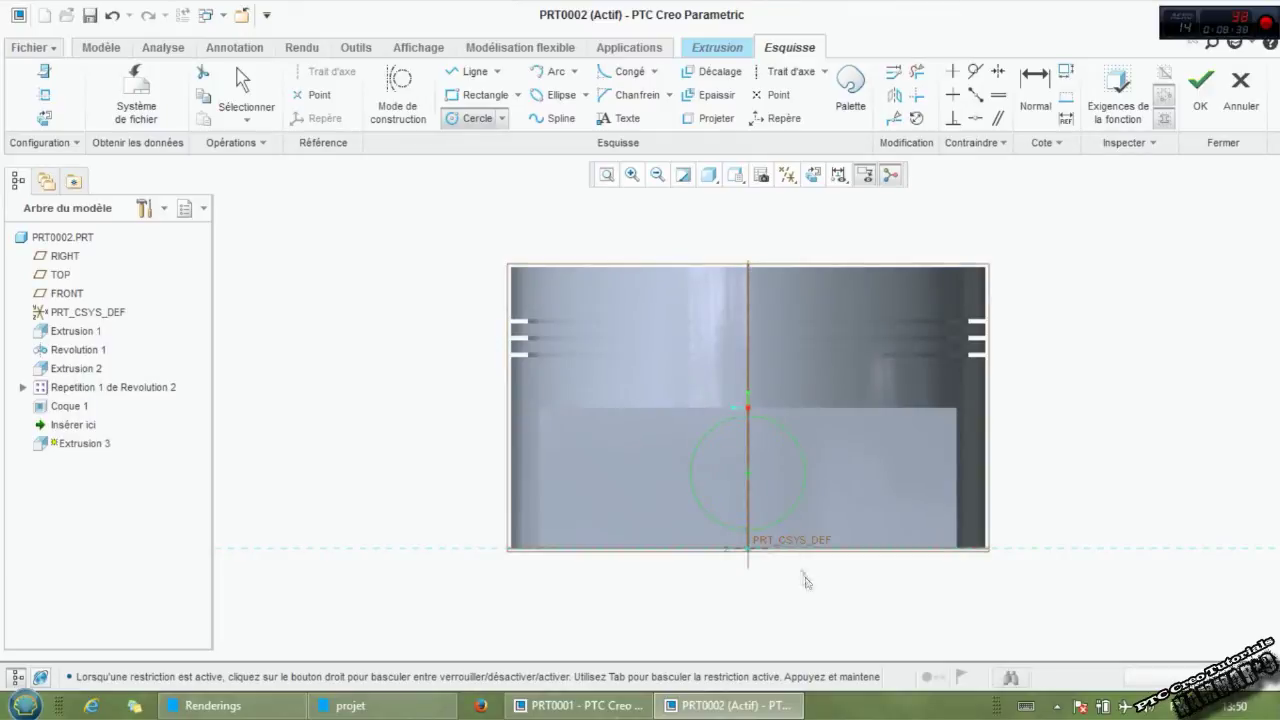
middle_click(818, 580)
scroll(754, 541, down, 1)
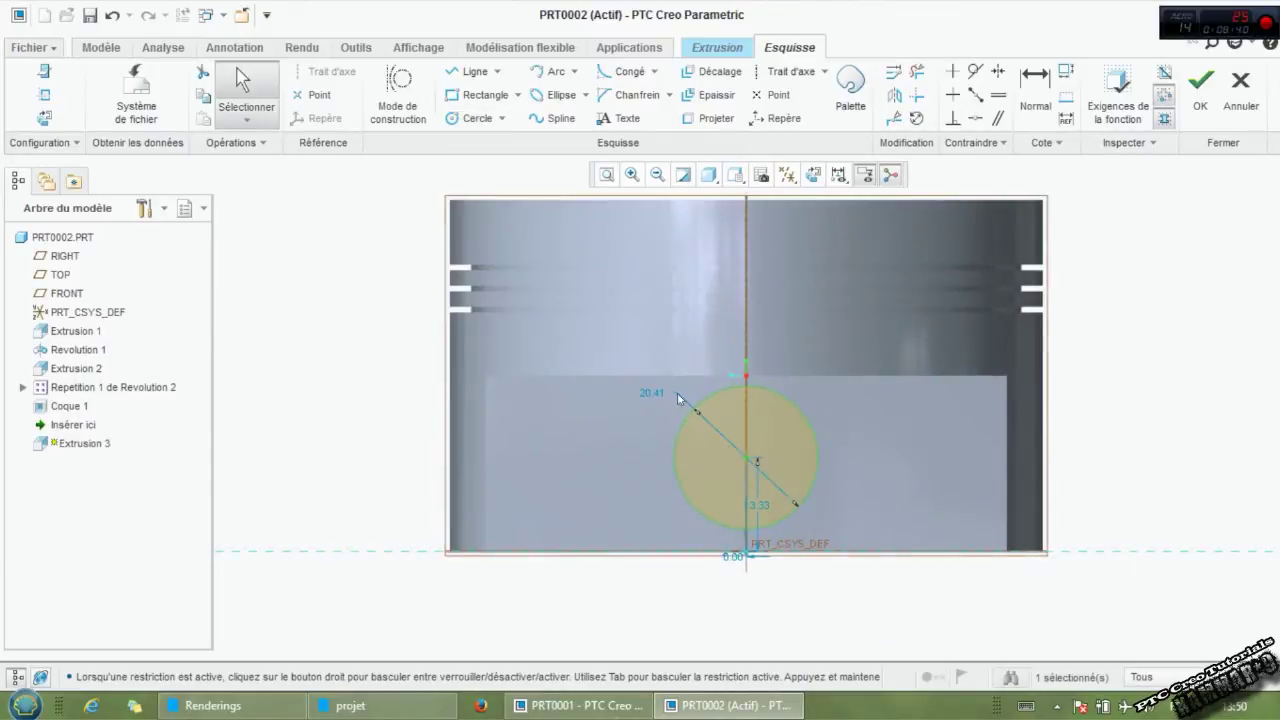
double_click(649, 388)
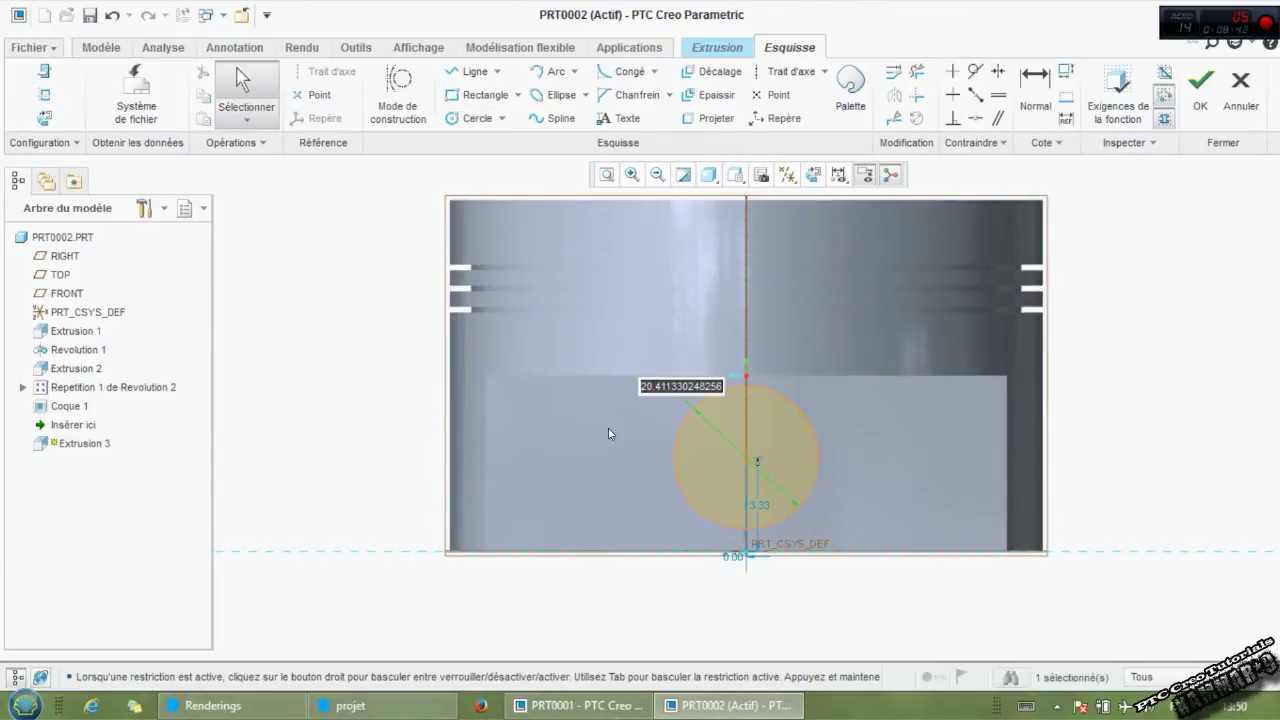
text(16)
key(Return)
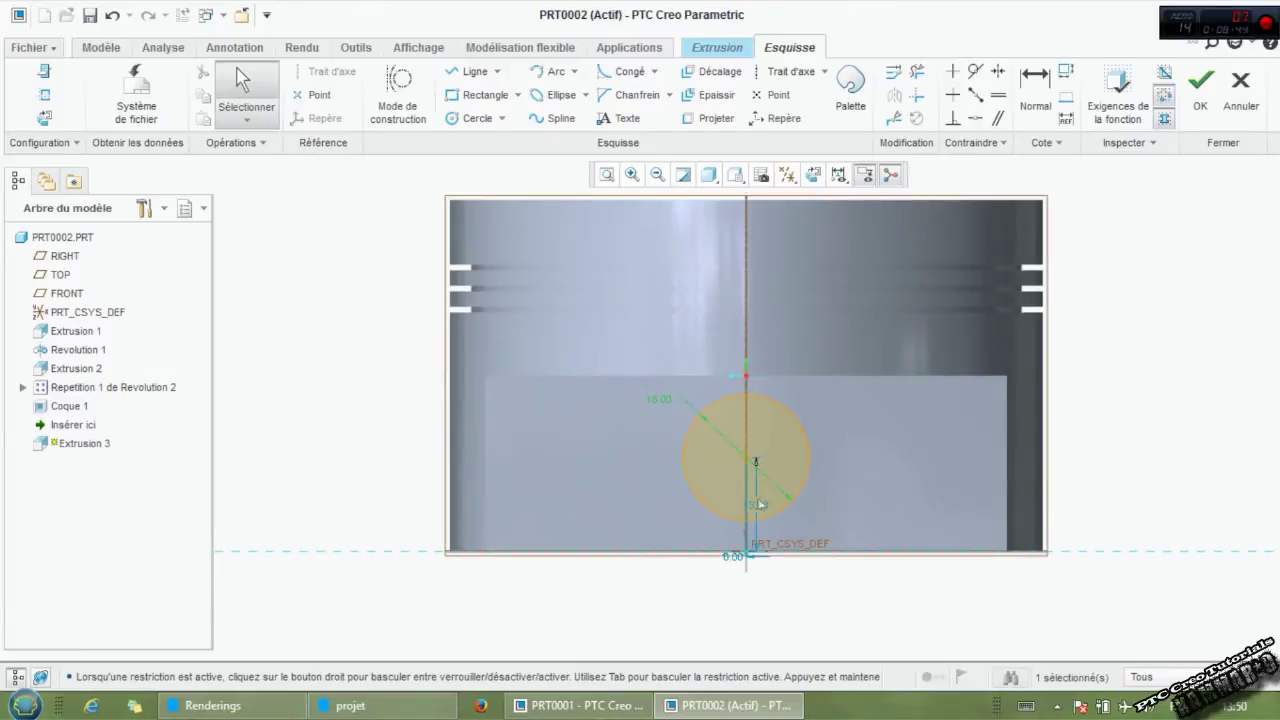
double_click(747, 503)
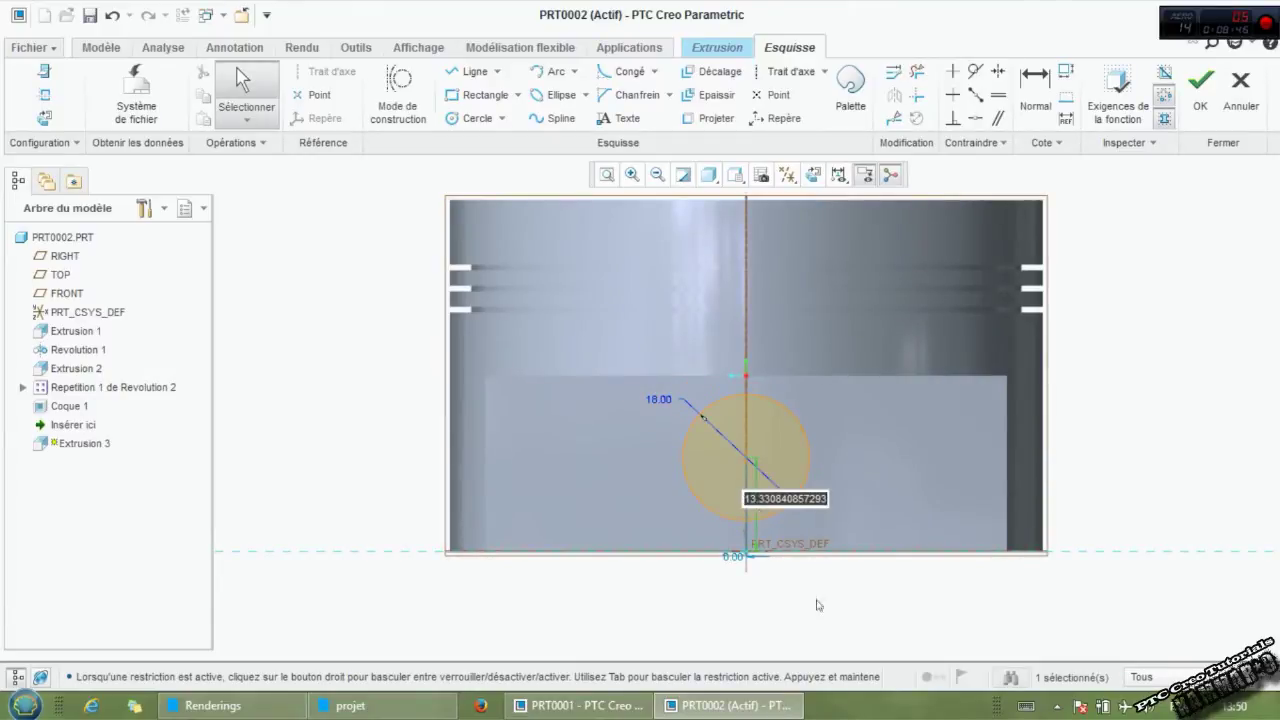
text(10)
key(Return)
Constrain the circle centre vertically to the origin and finish the sketch.
scroll(782, 560, up, 2)
scroll(782, 560, up, 2)
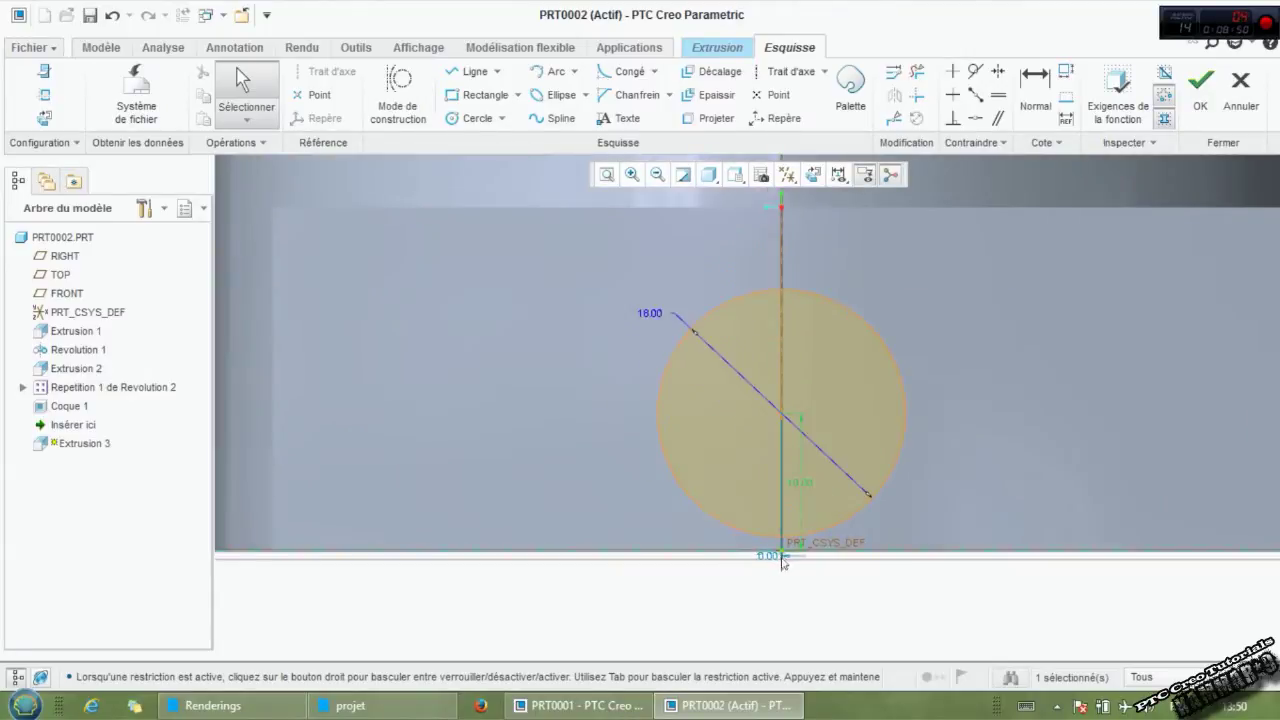
middle_click(805, 523)
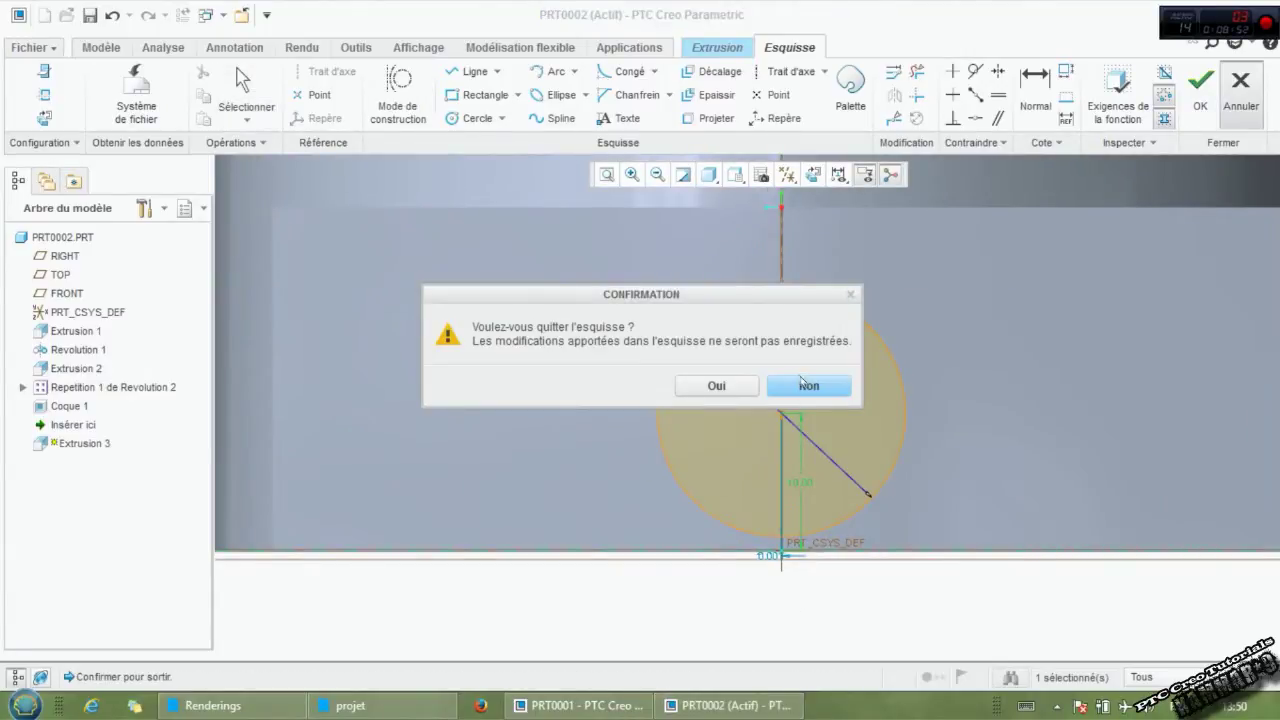
click(808, 383)
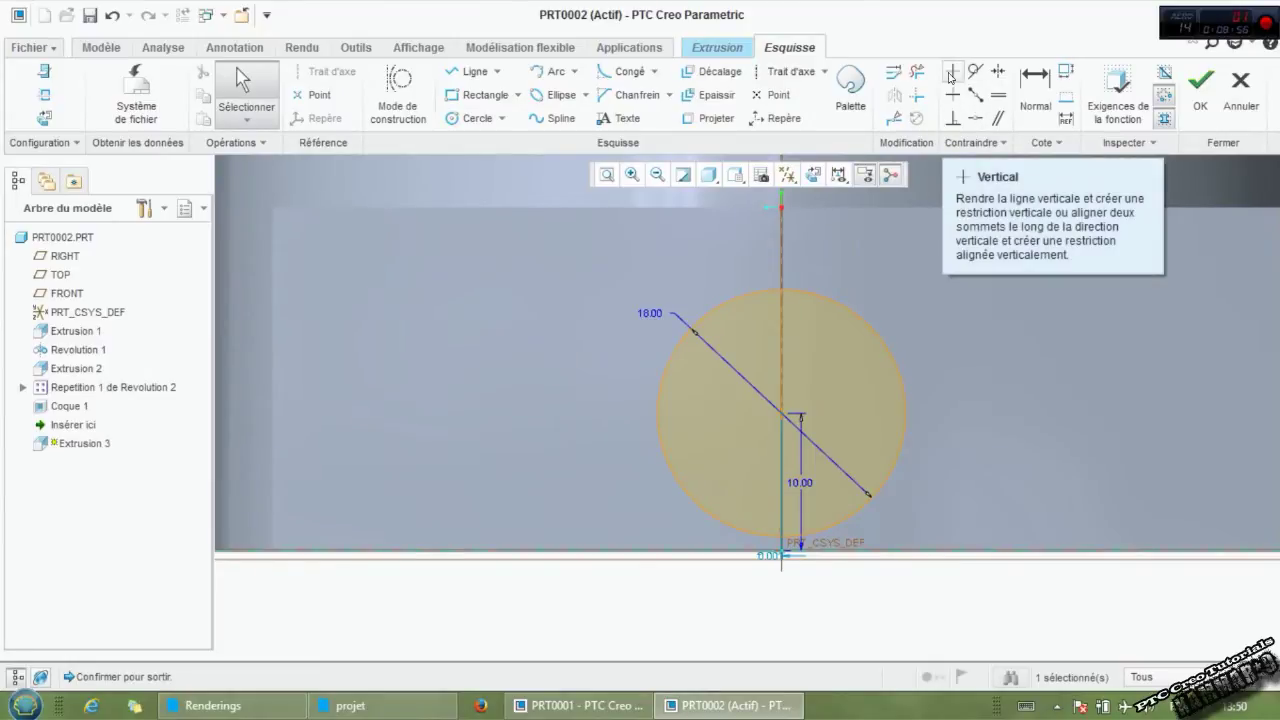
click(780, 418)
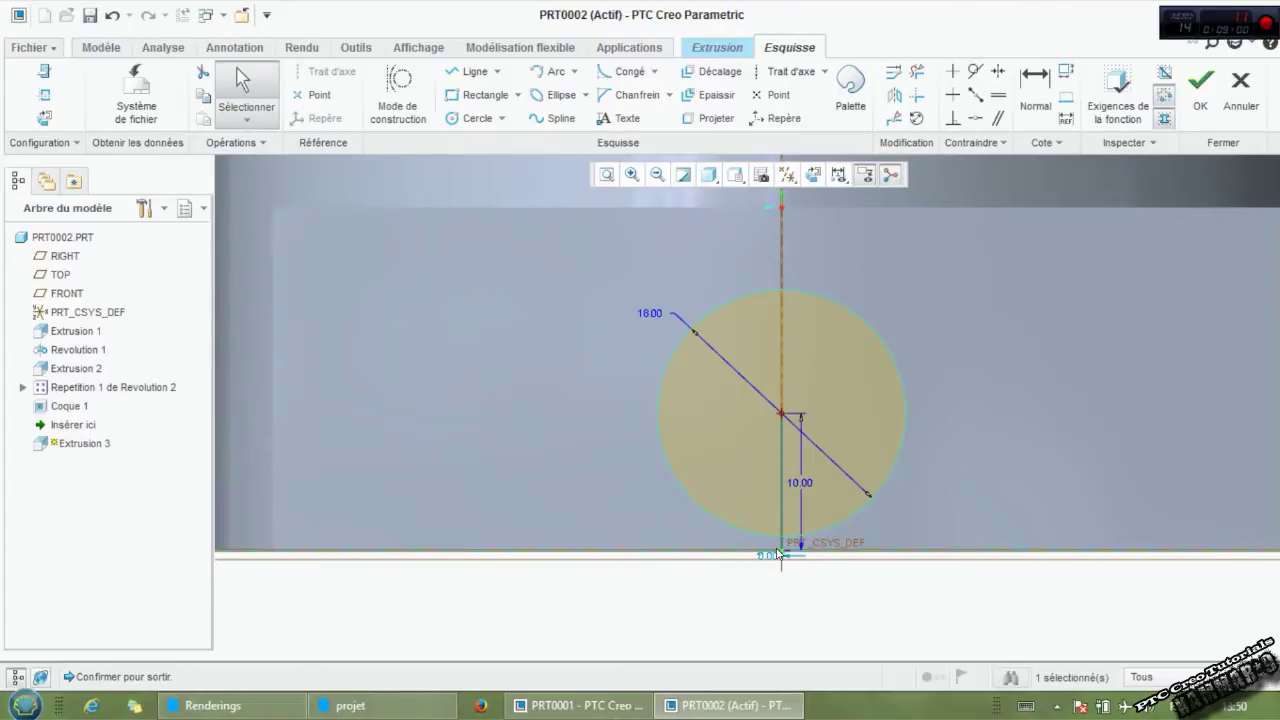
click(952, 71)
click(788, 410)
click(780, 551)
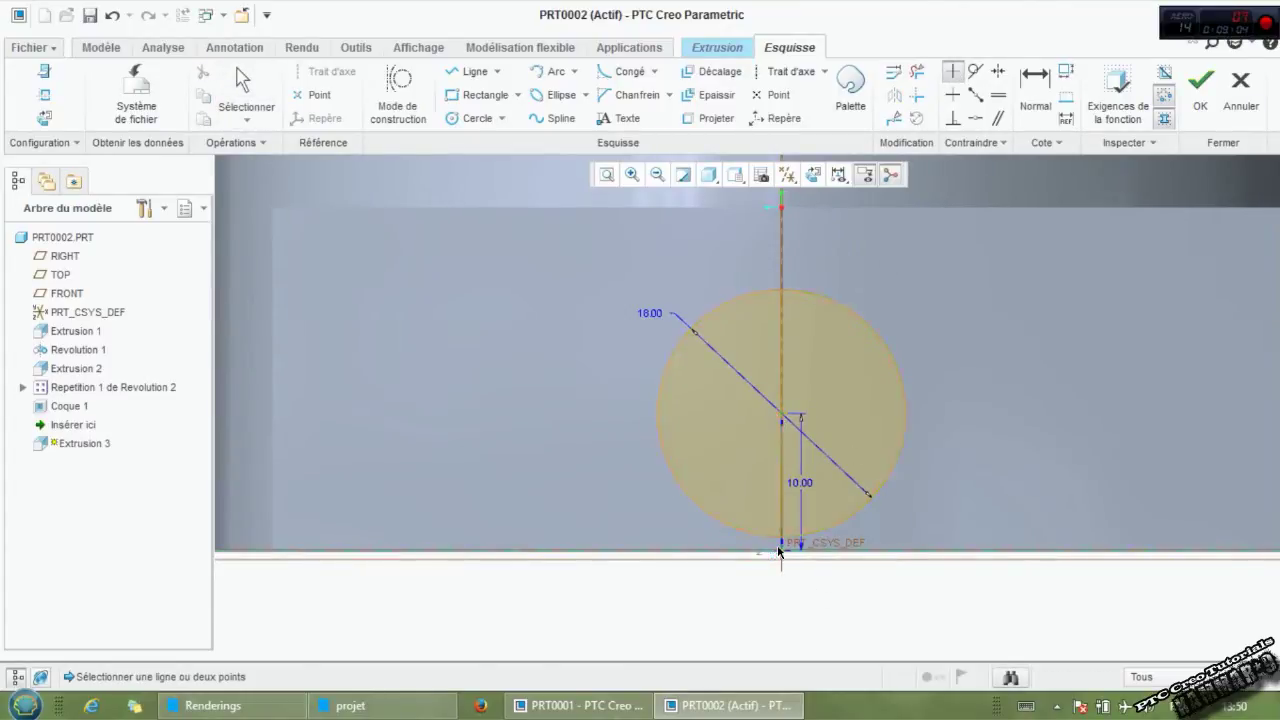
middle_click(817, 603)
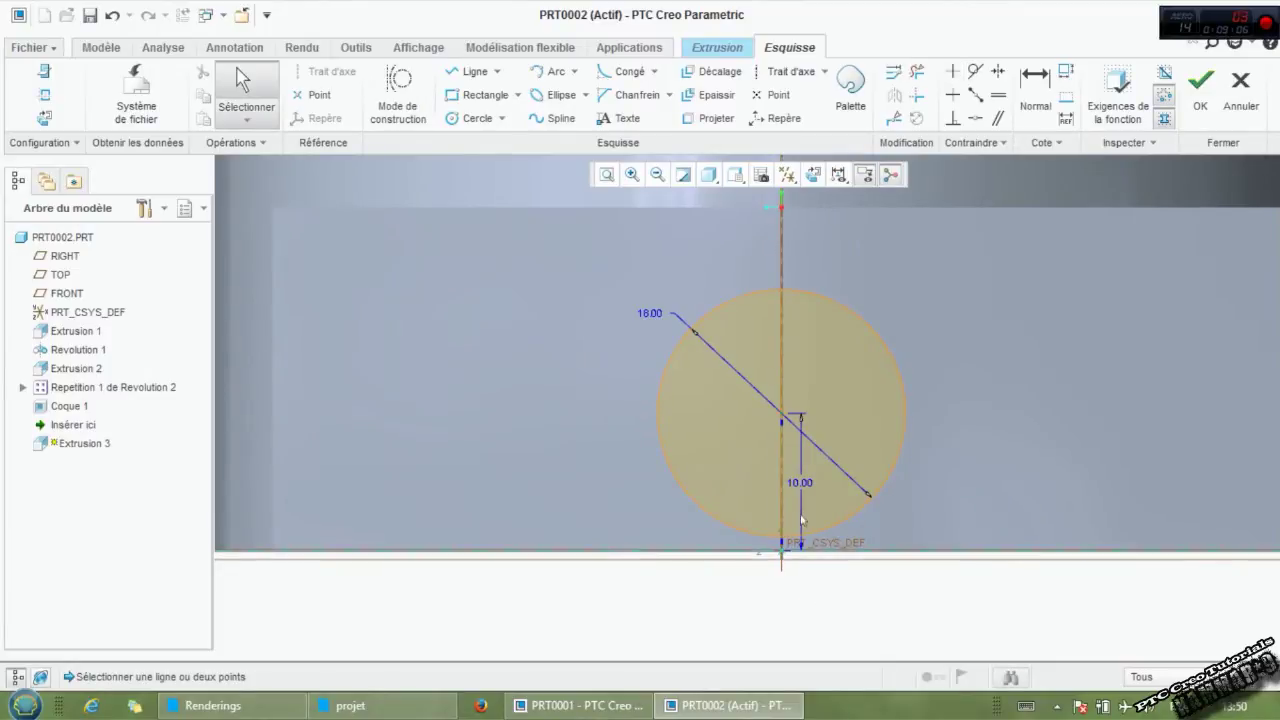
scroll(869, 481, down, 3)
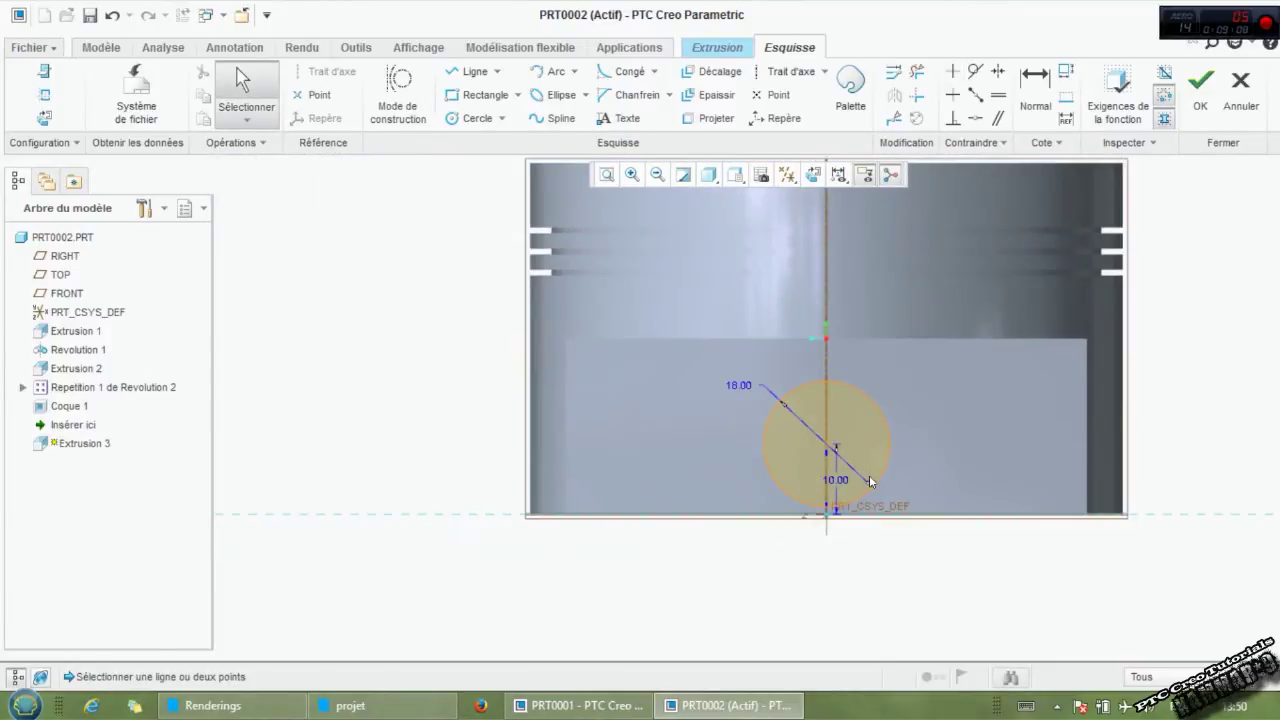
click(1200, 88)
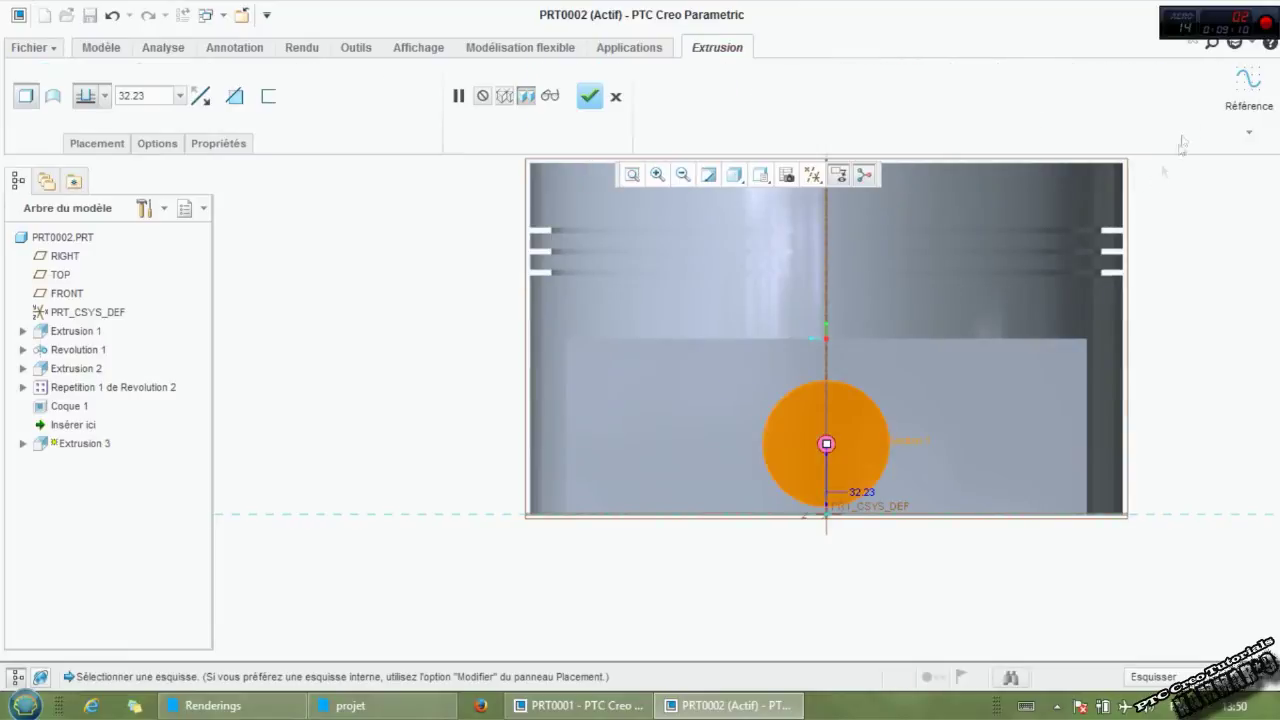
Make Extrusion 3 a material-removing cut, flipped into the piston, 50 deep.
click(236, 99)
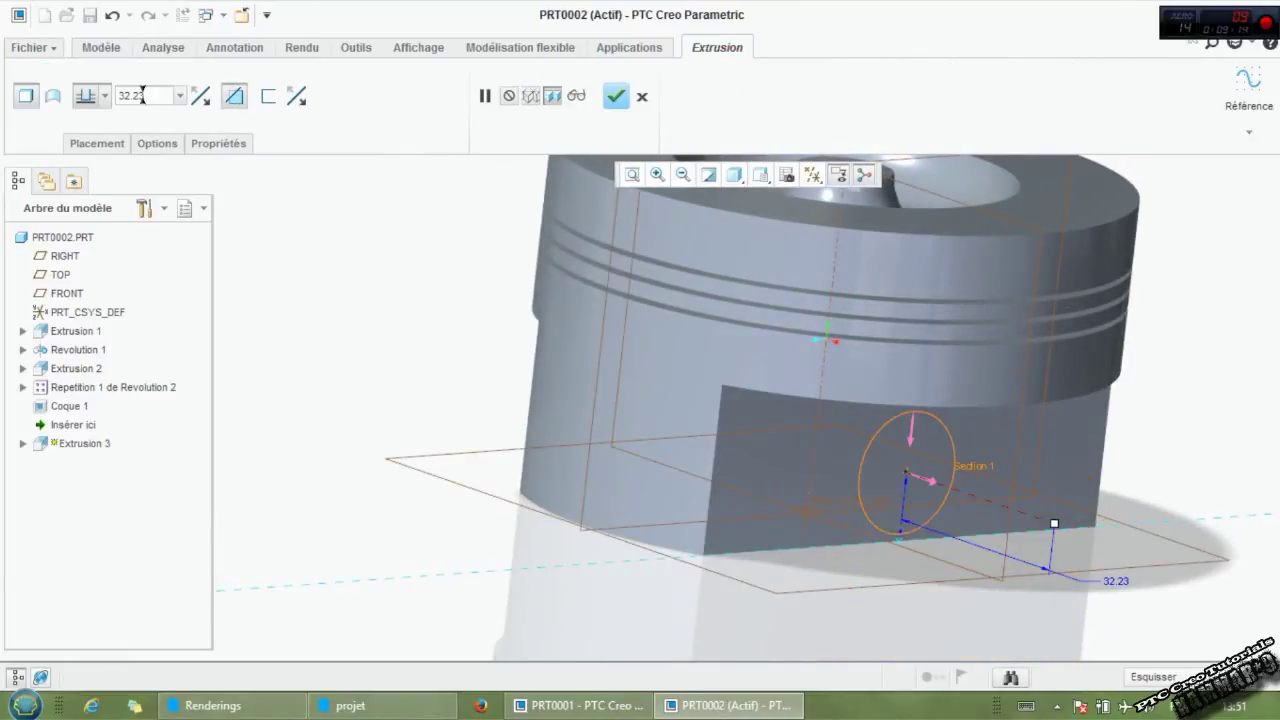
click(201, 97)
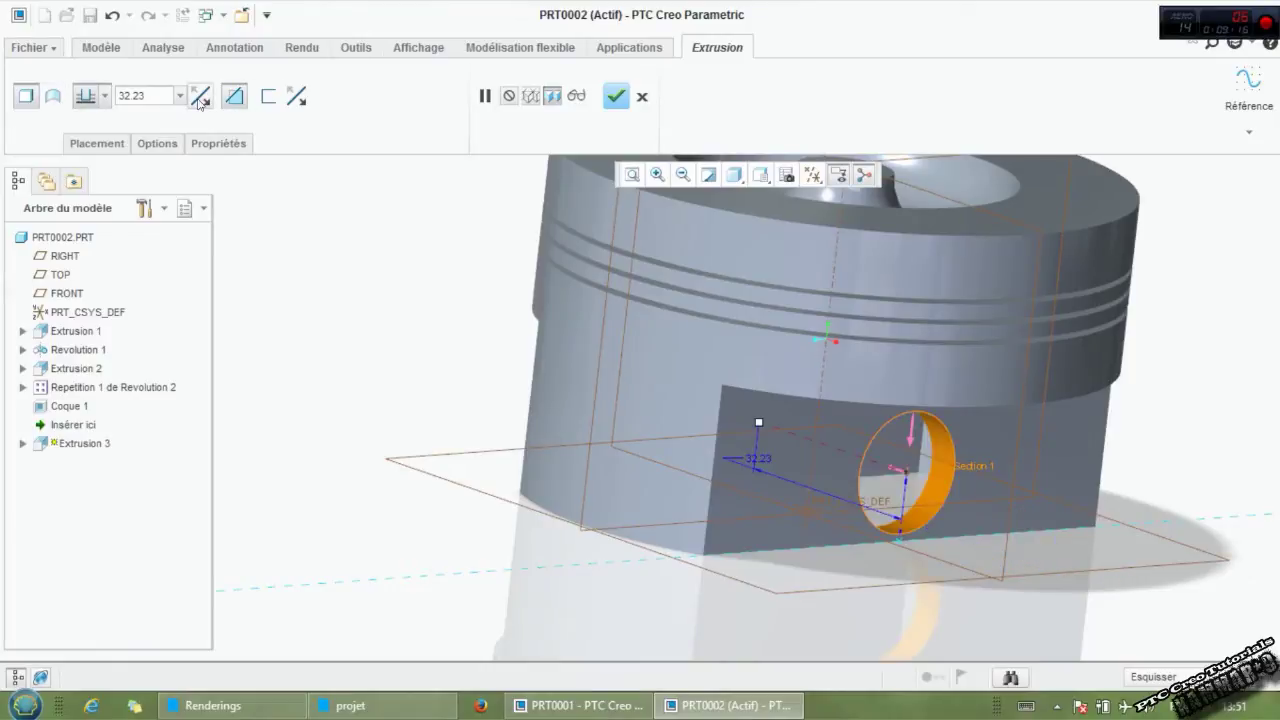
mouse_move(416, 288)
middle_down()
mouse_move(491, 289)
mouse_move(281, 170)
middle_up()
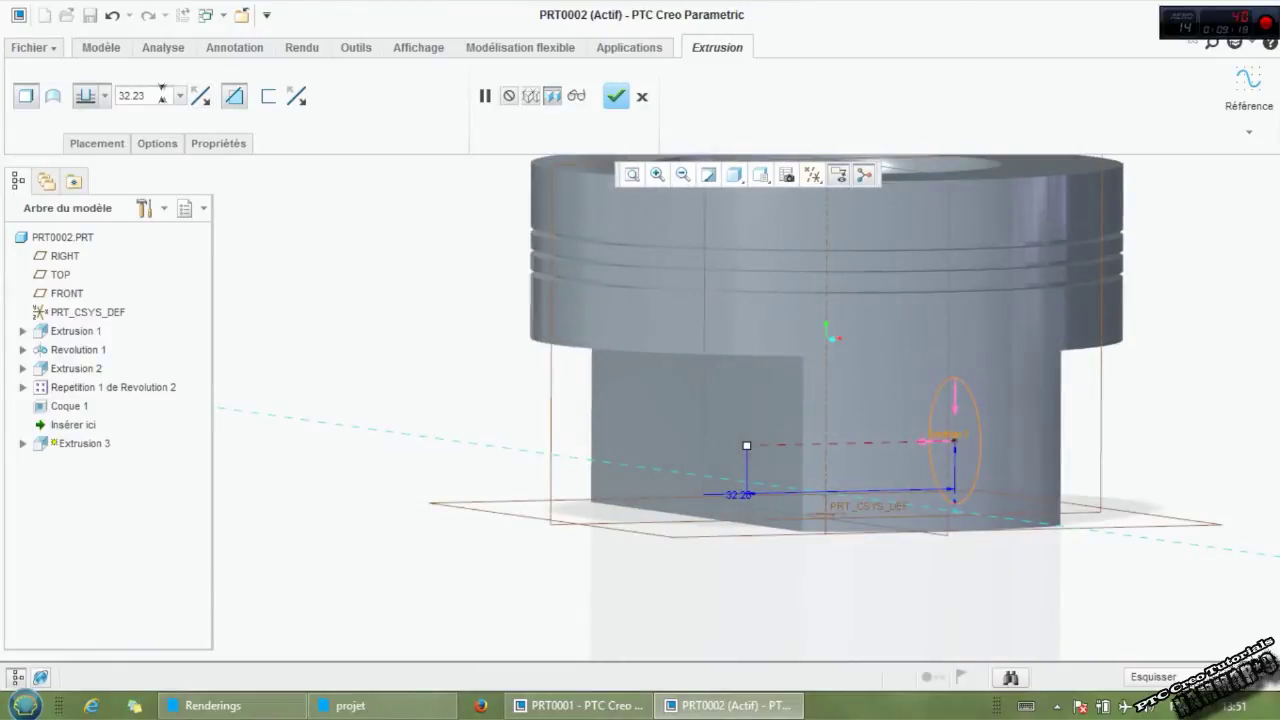
click(180, 96)
click(155, 128)
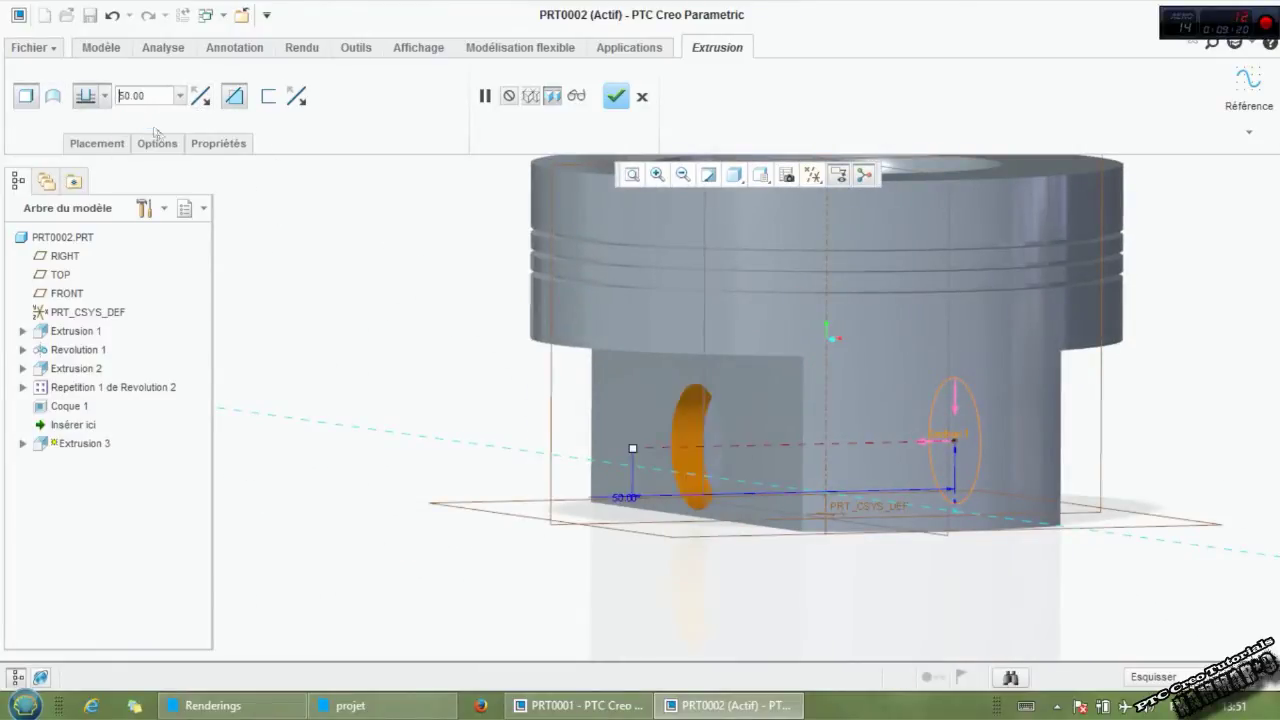
middle_drag(397, 340, 403, 344)
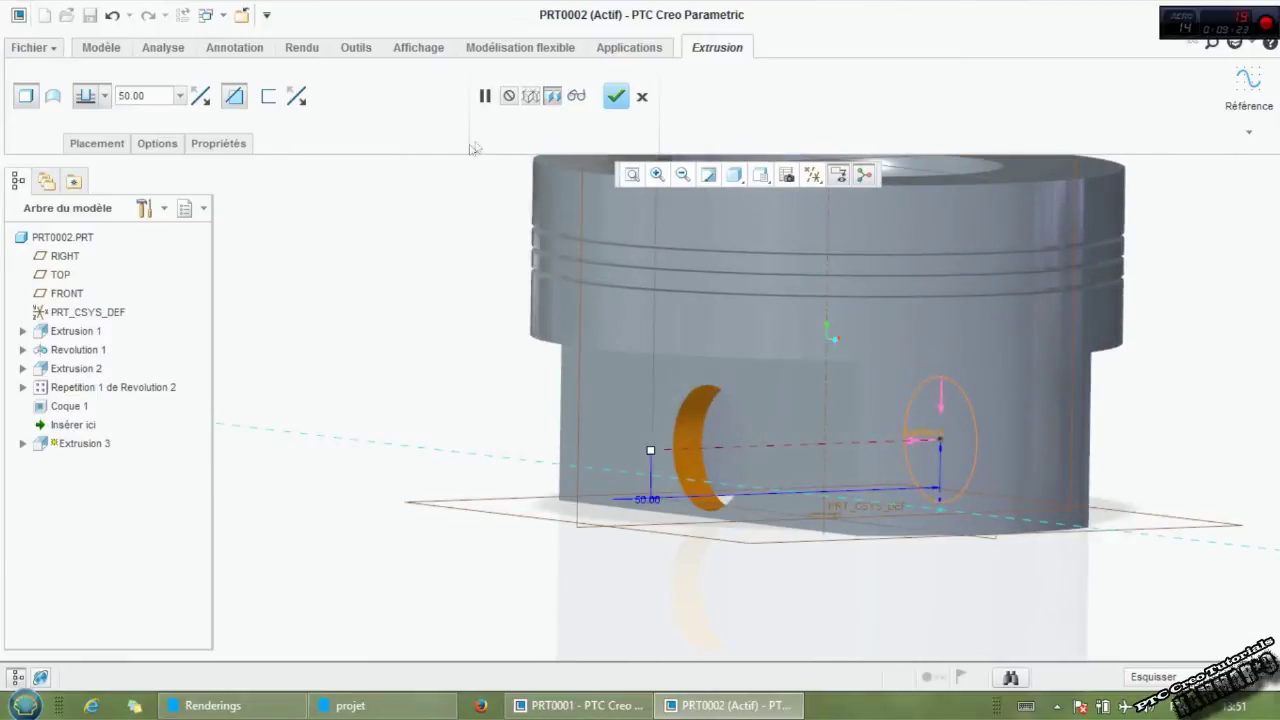
click(616, 96)
mouse_move(790, 443)
middle_down()
mouse_move(657, 433)
mouse_move(736, 490)
mouse_move(907, 480)
middle_up()
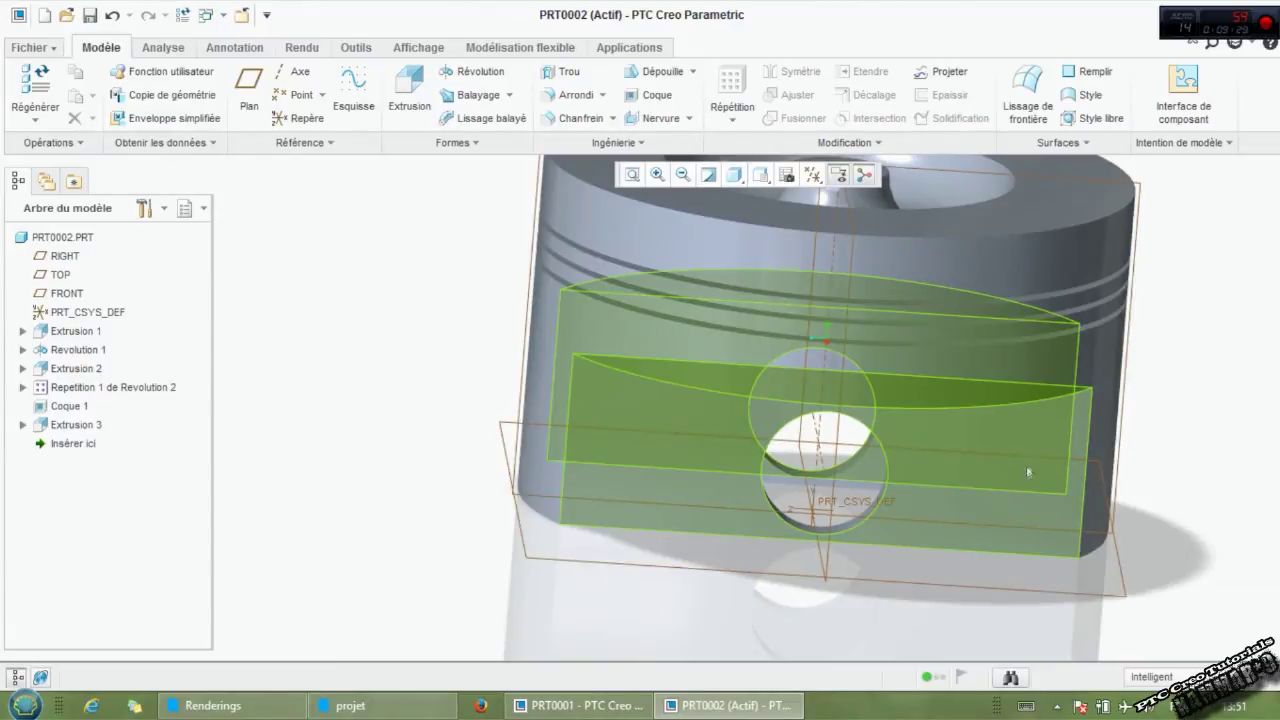
middle_drag(1028, 472, 978, 459)
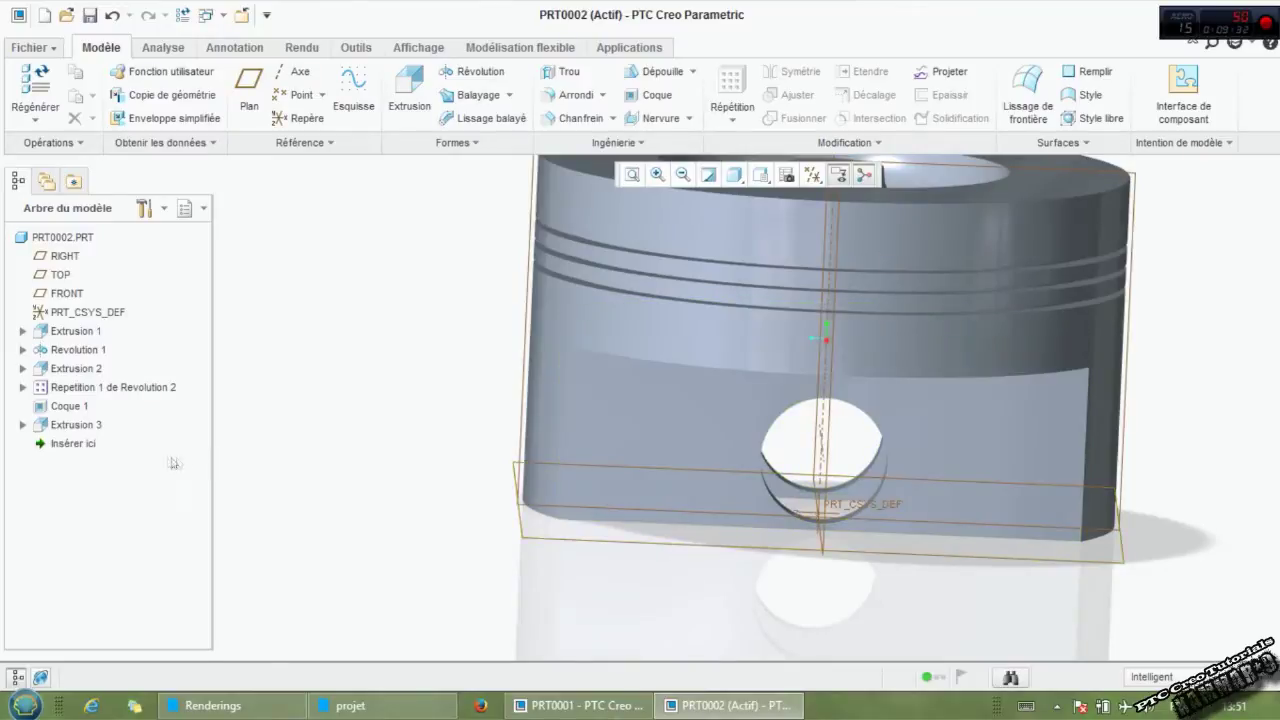
Reopen Extrusion 3's Section 1 sketch for editing and view it head-on.
click(22, 425)
click(74, 443)
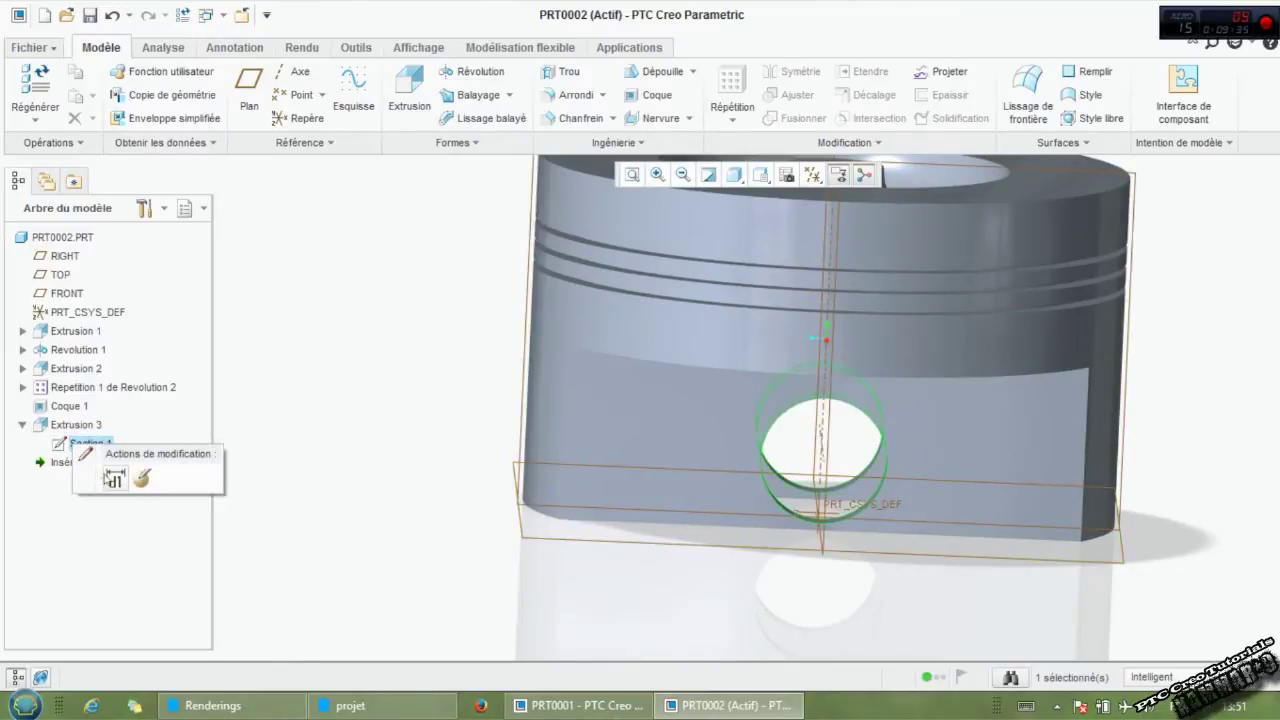
click(141, 479)
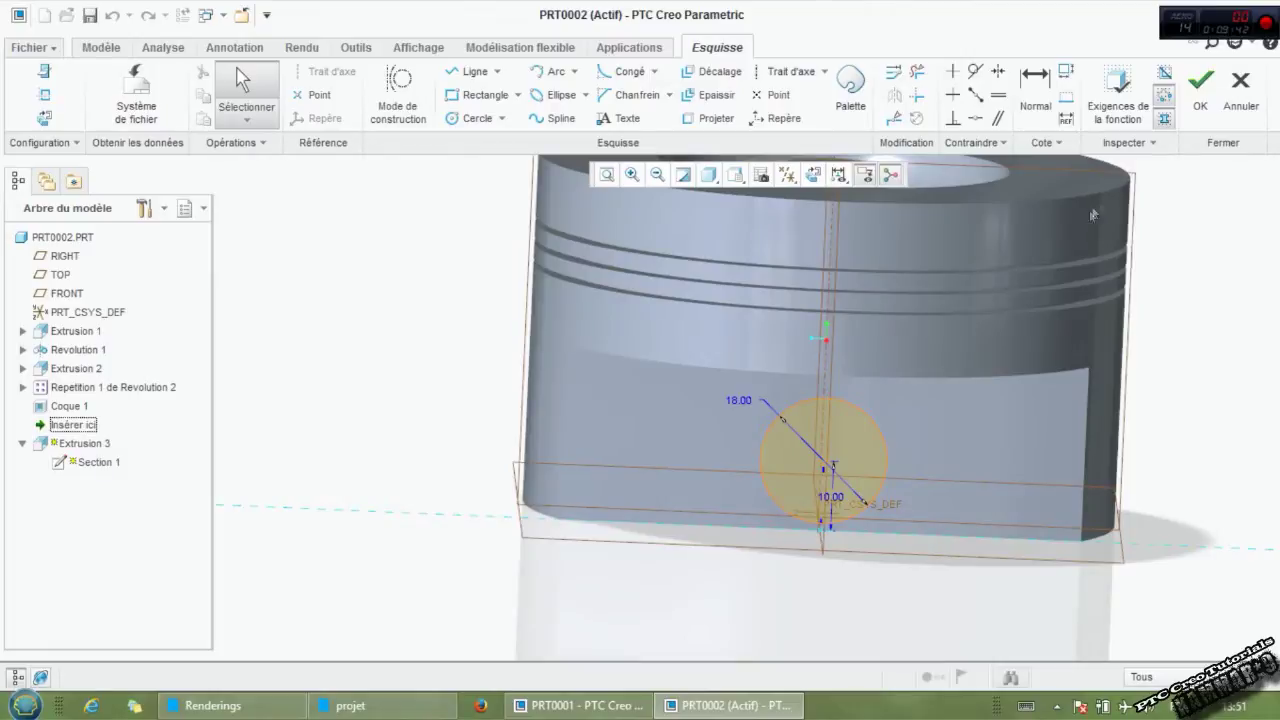
click(890, 175)
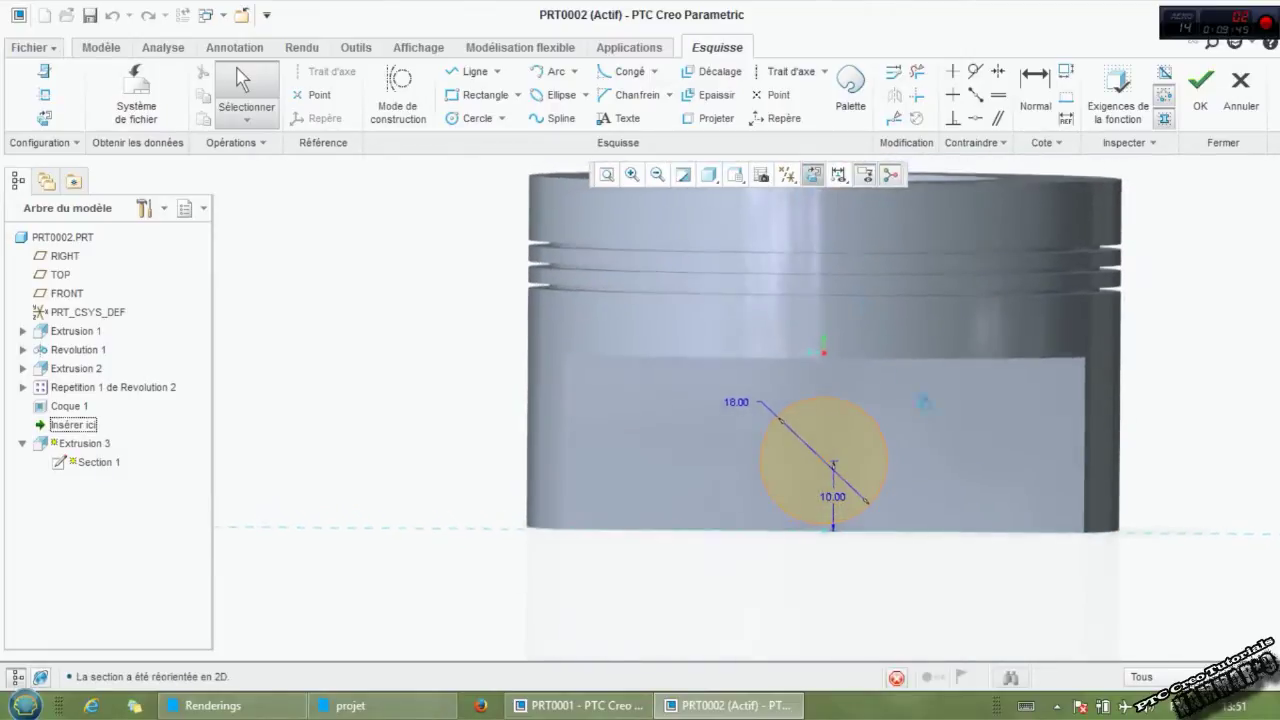
scroll(1090, 488, up, 2)
scroll(853, 472, down, 1)
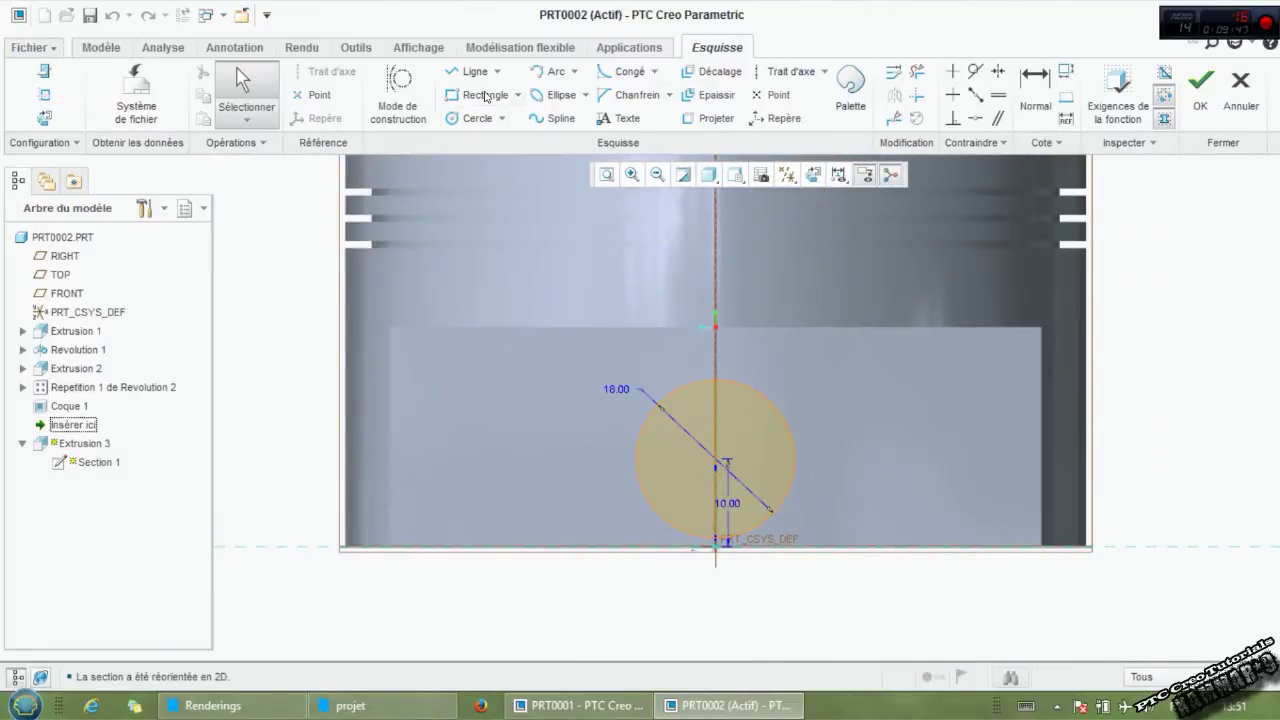
Offset the 18 pin-hole circle 5 outward, creating a 28 circle.
click(712, 380)
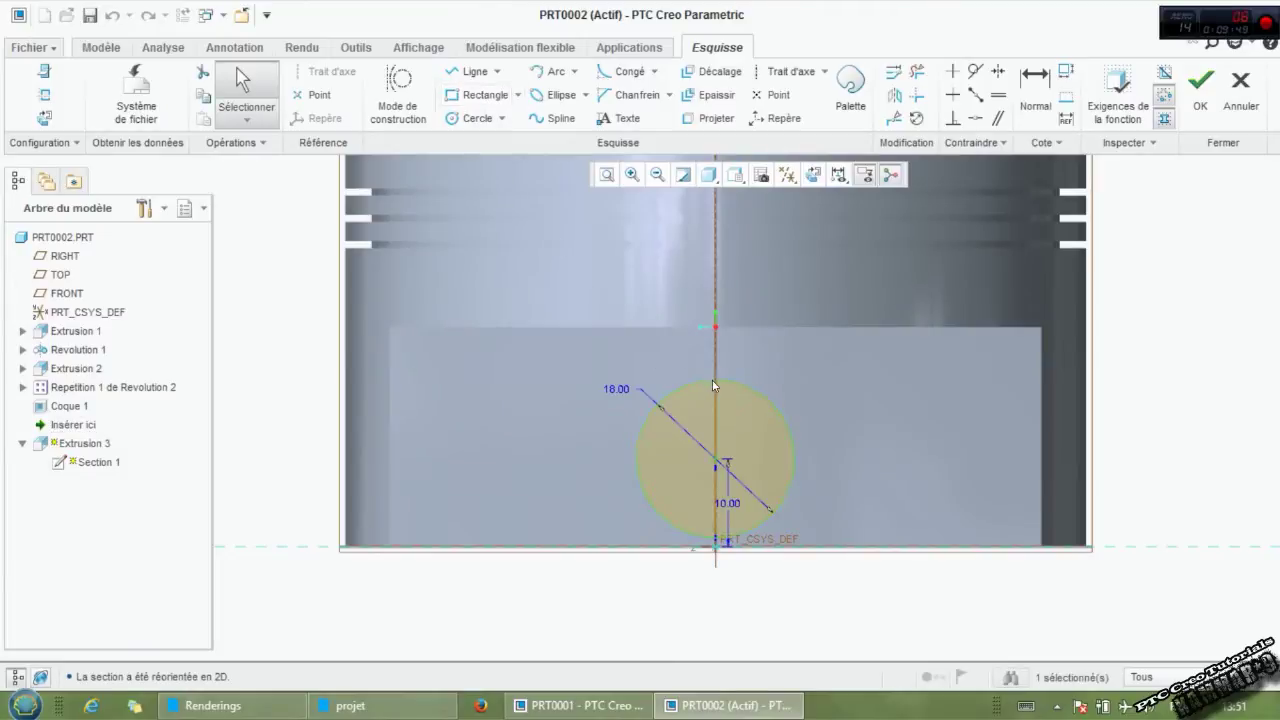
click(720, 72)
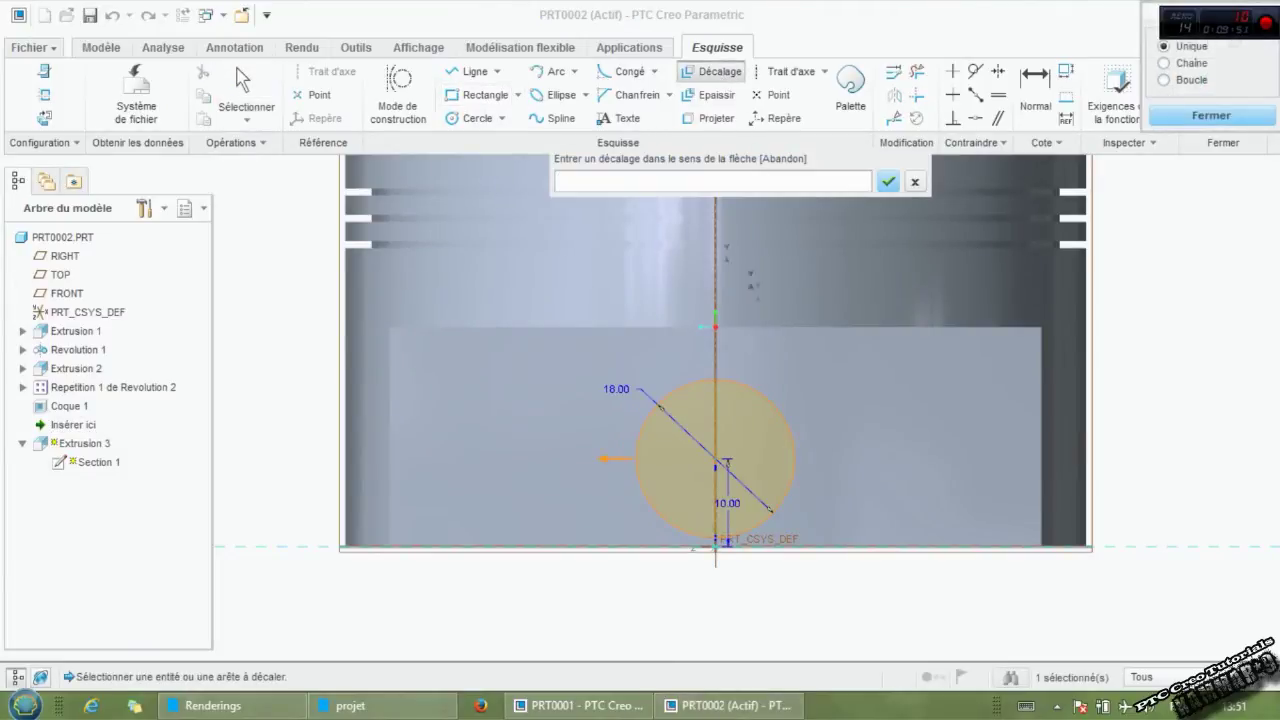
text(5)
key(Return)
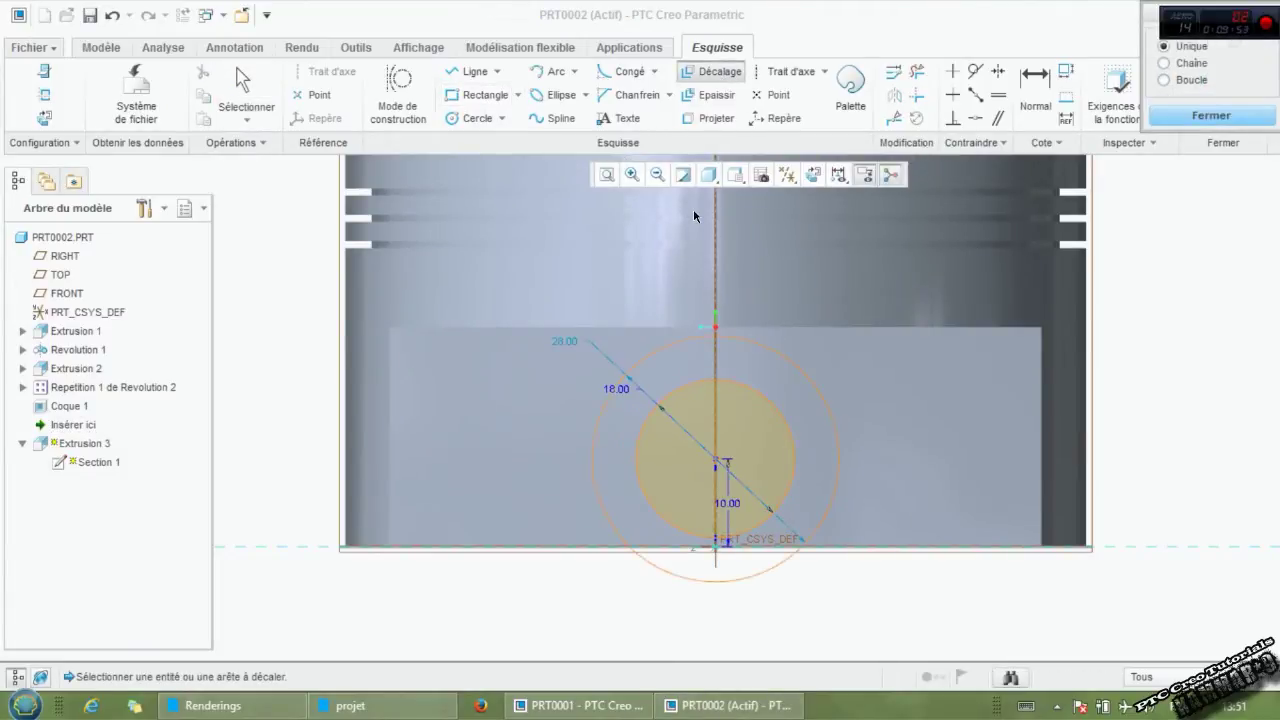
click(1220, 118)
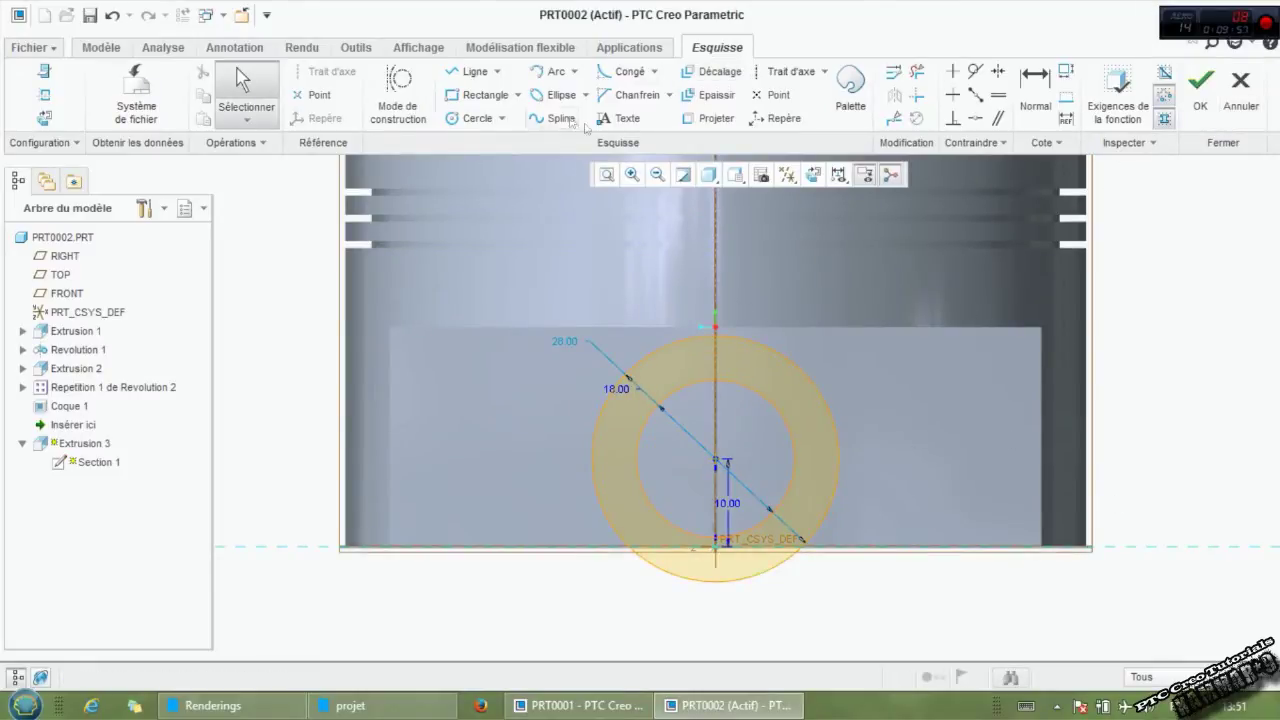
click(472, 74)
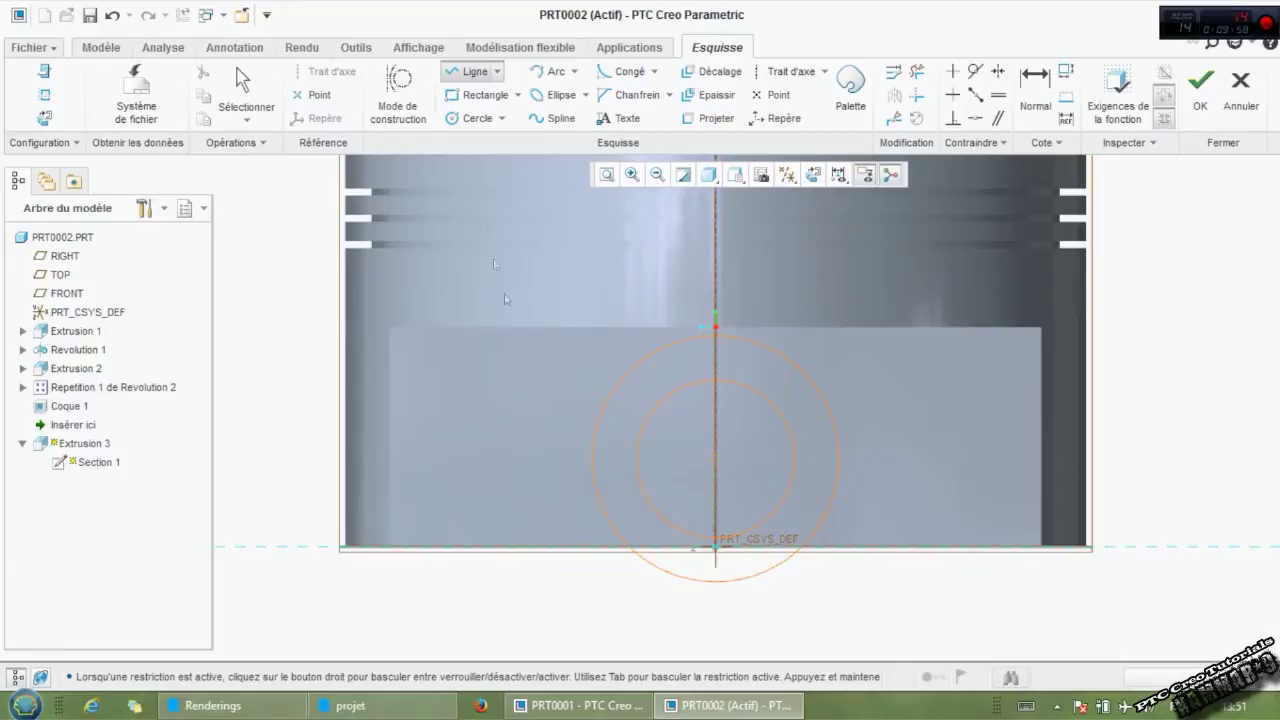
Draw a right-side line profile down below the piston and a vertical centerline along the axis.
click(838, 460)
click(969, 458)
middle_click(958, 494)
click(969, 598)
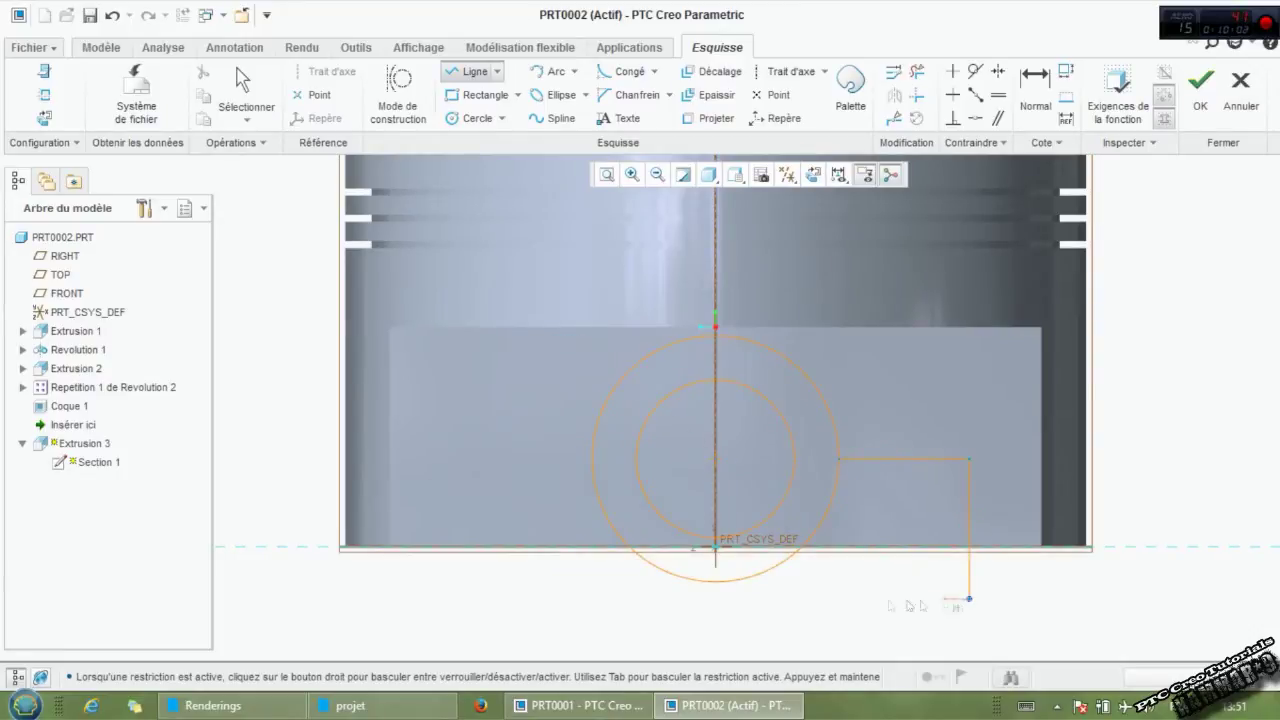
click(715, 600)
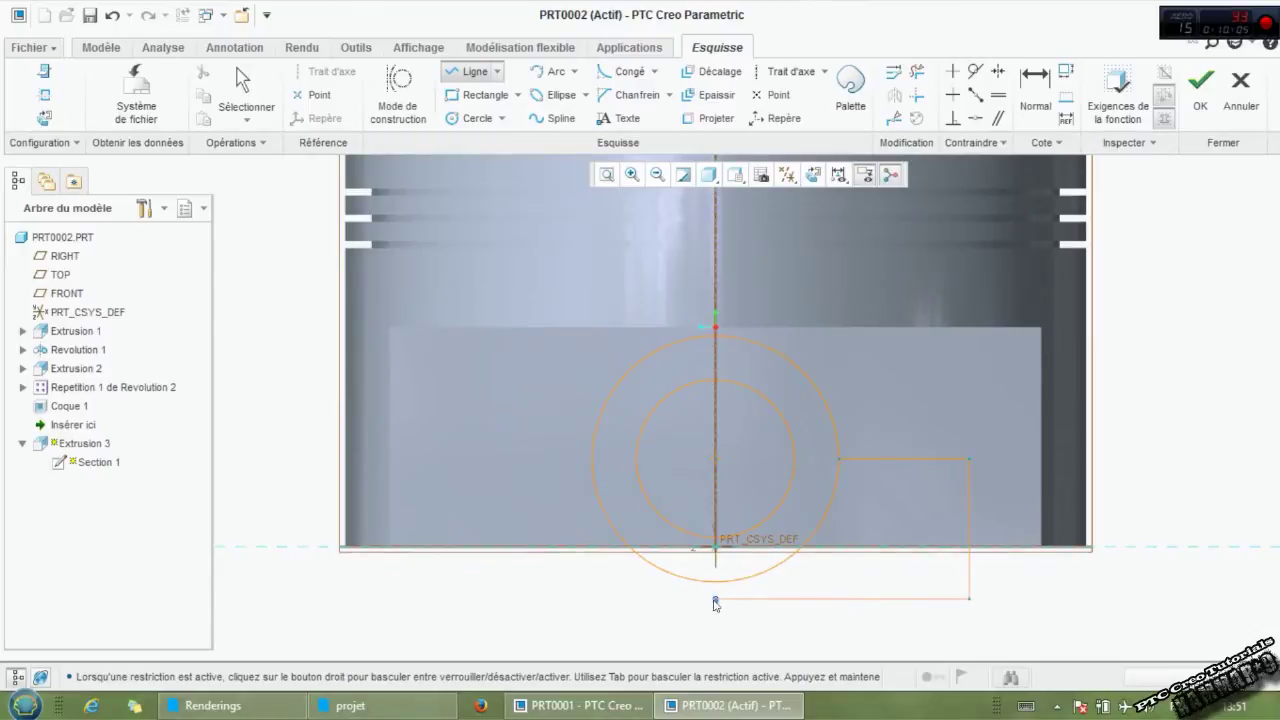
middle_click(718, 626)
click(788, 71)
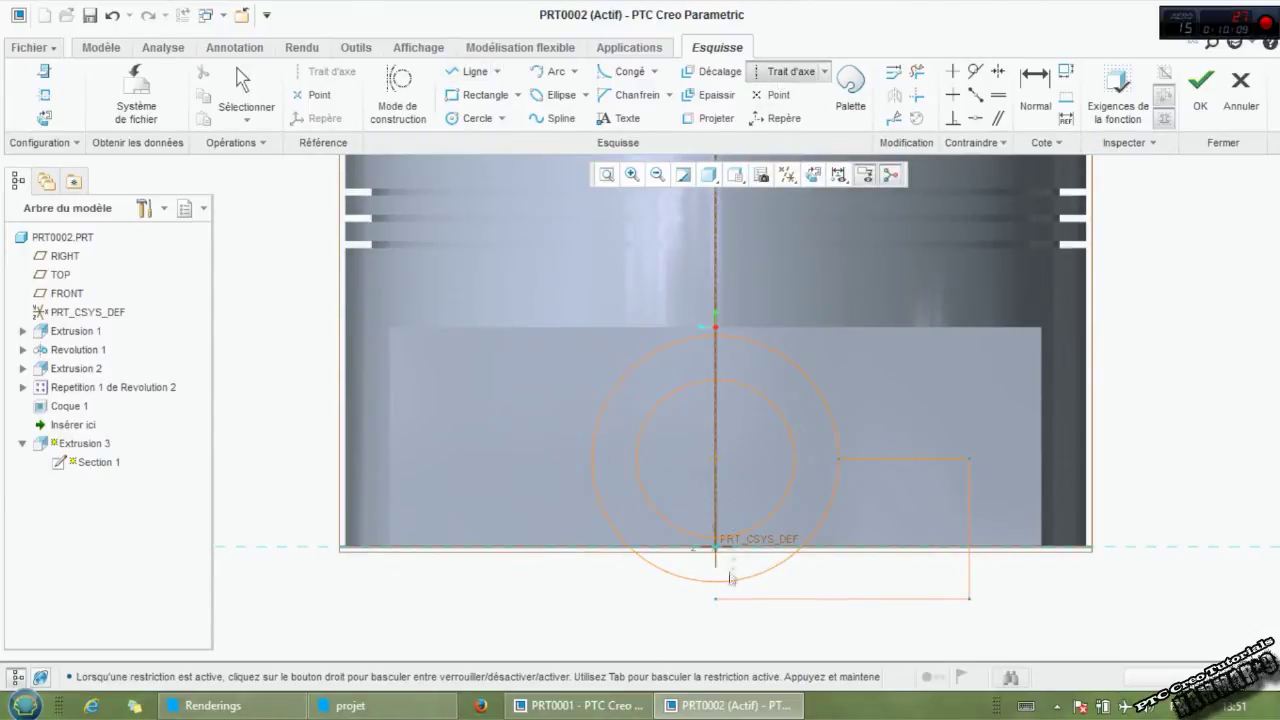
click(715, 598)
click(720, 265)
middle_click(766, 286)
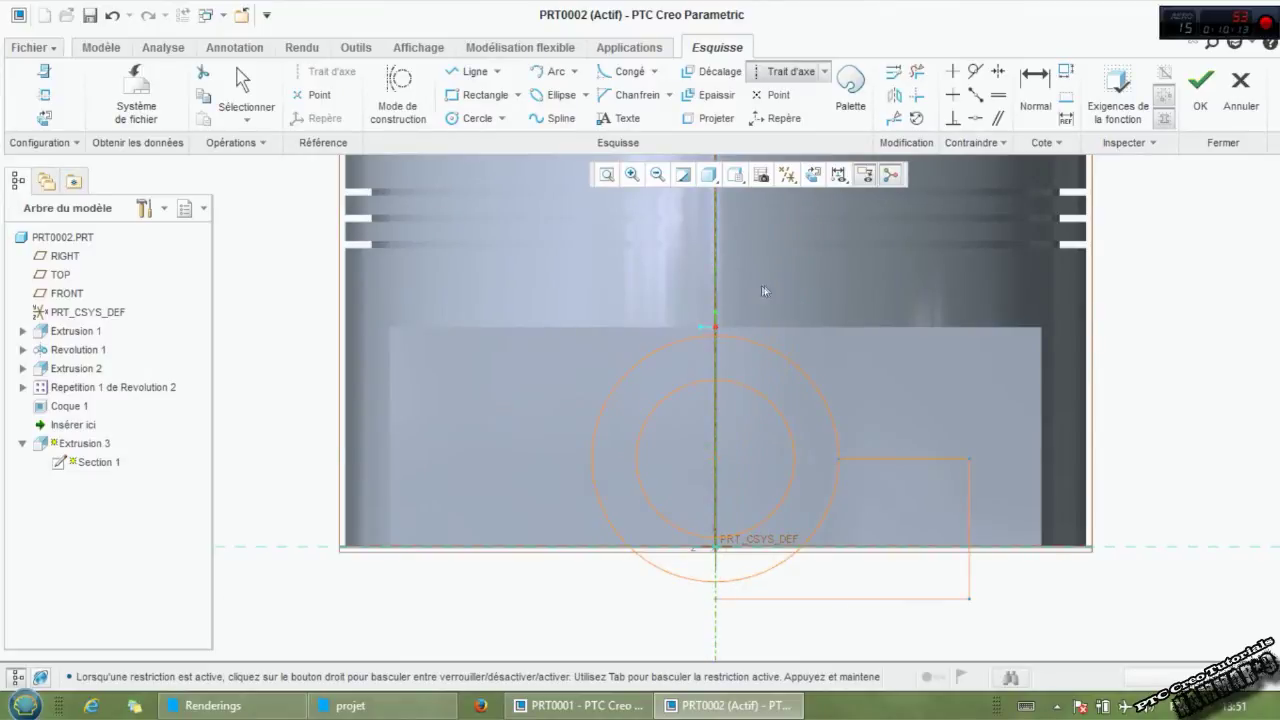
click(777, 290)
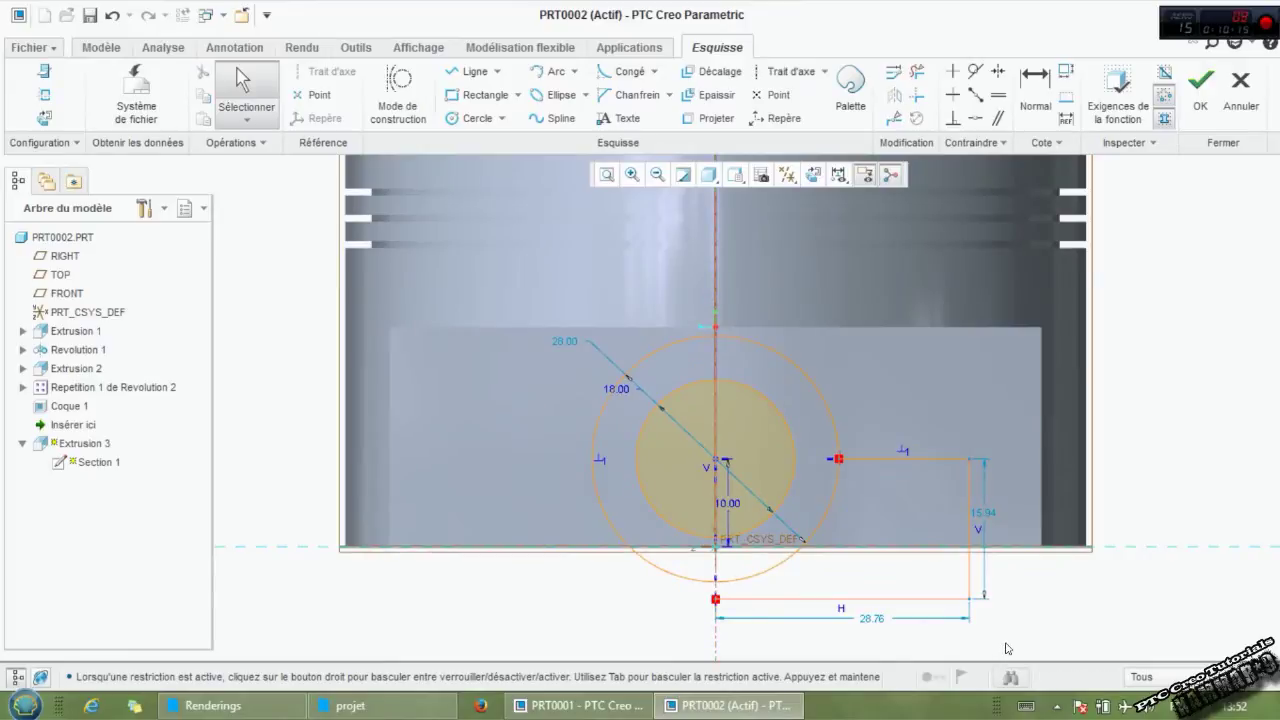
Set the half-width to 30.00 and mirror the bottom and side edges about the centerline.
double_click(864, 619)
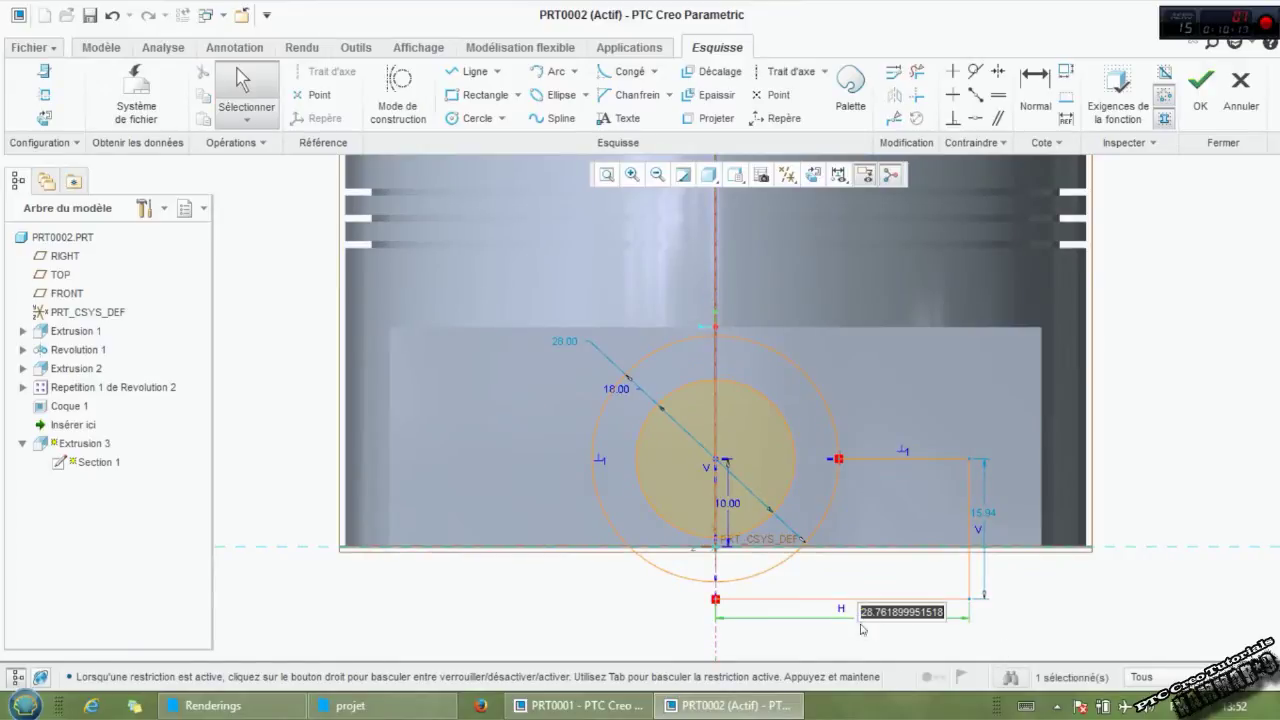
text(30)
key(Return)
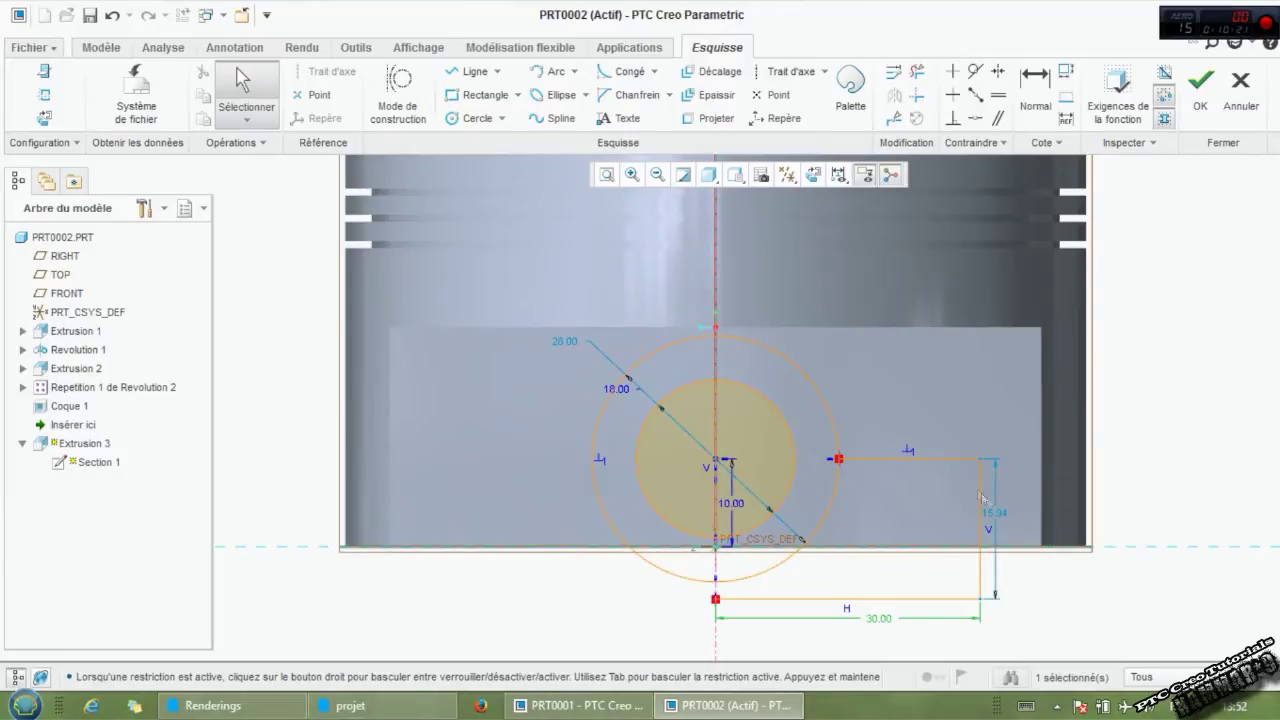
click(875, 601)
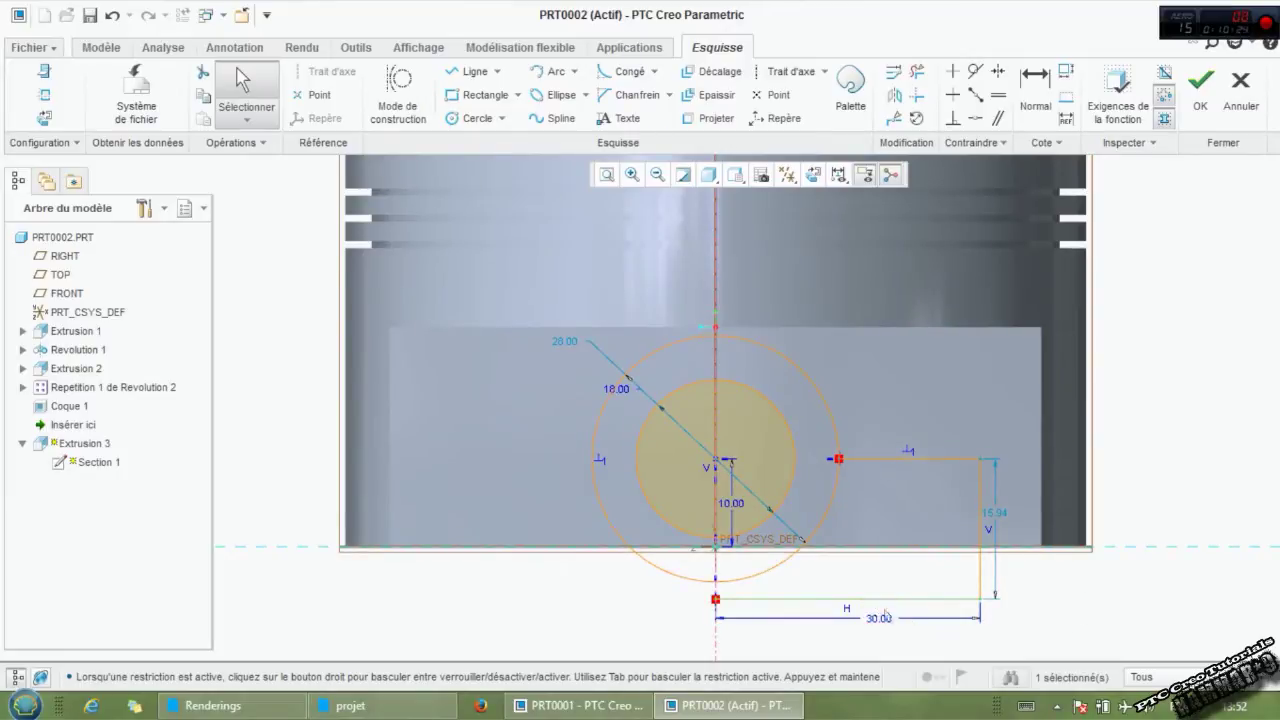
ctrl+click(977, 585)
click(894, 94)
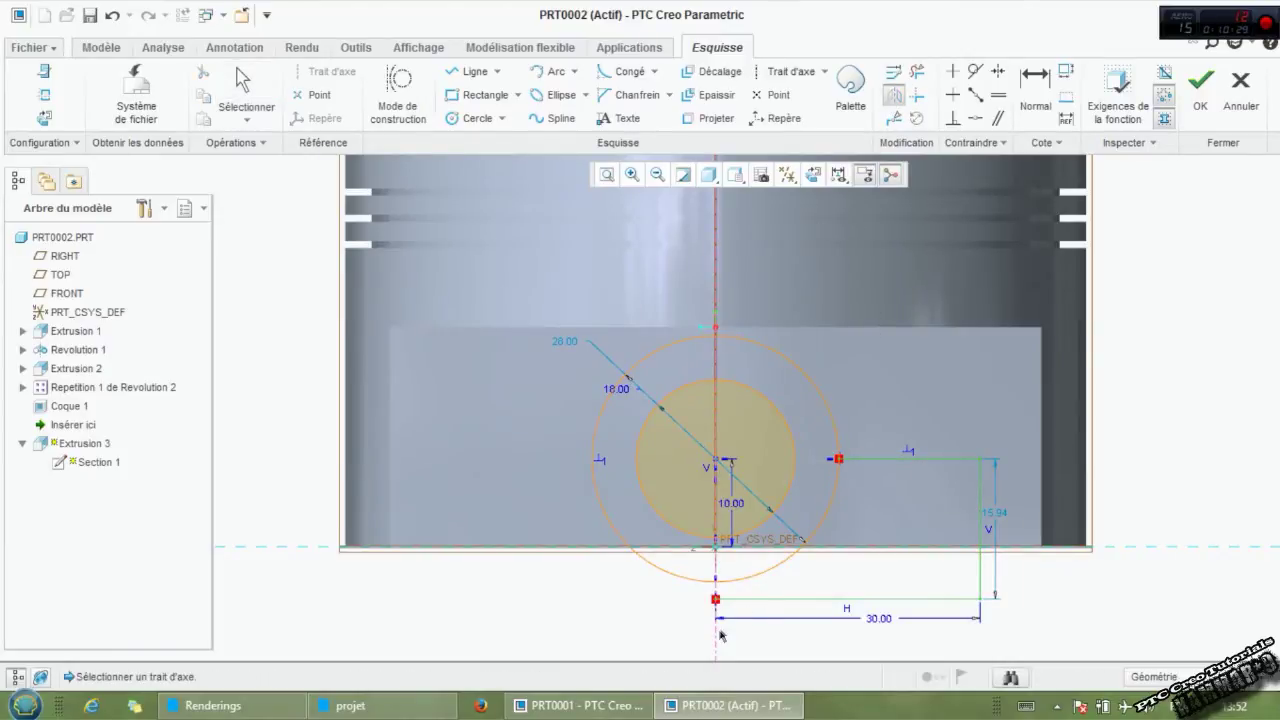
click(715, 636)
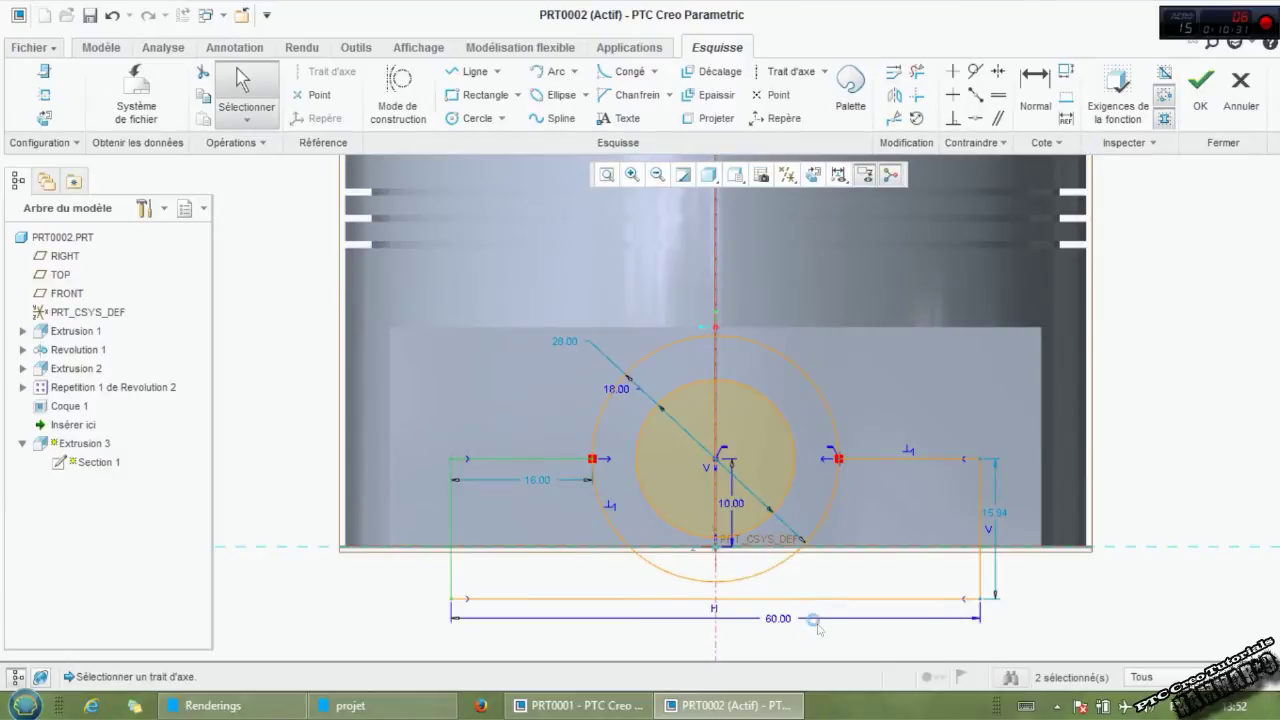
key(Escape)
click(814, 379)
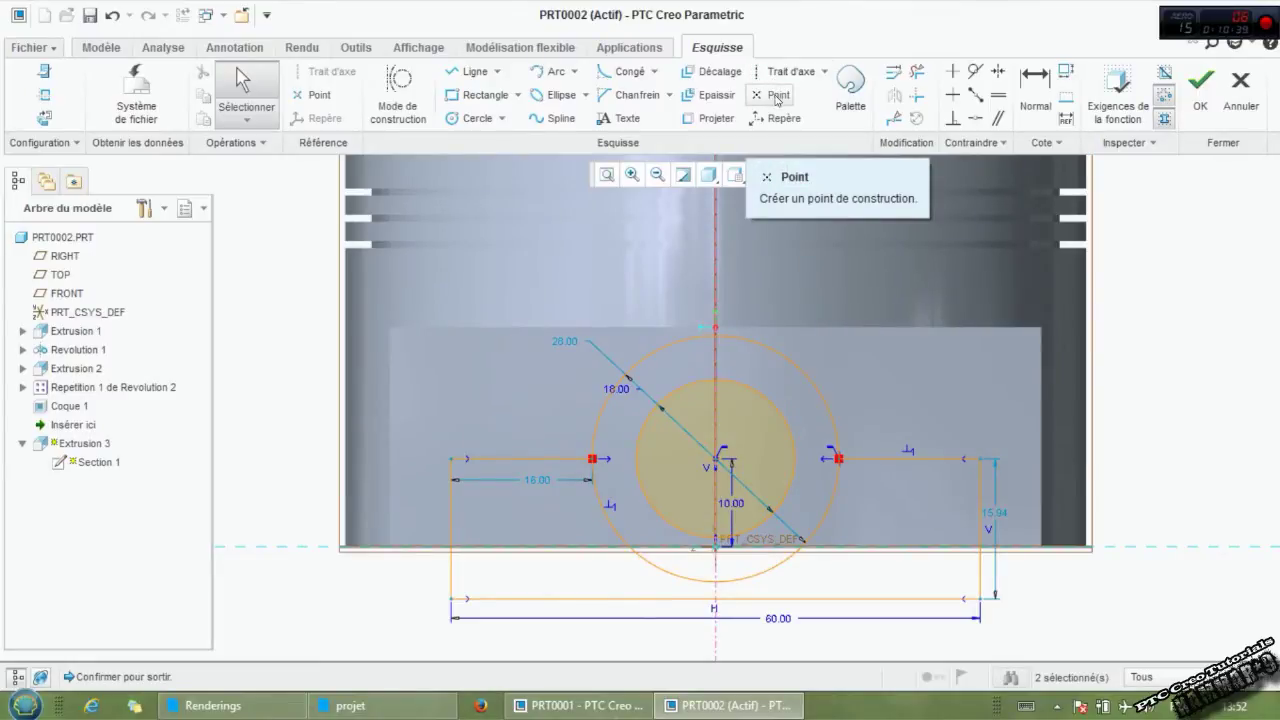
Trim the outer circle's upper arcs, finish the sketch, then begin an extrusion on the boss face.
click(918, 74)
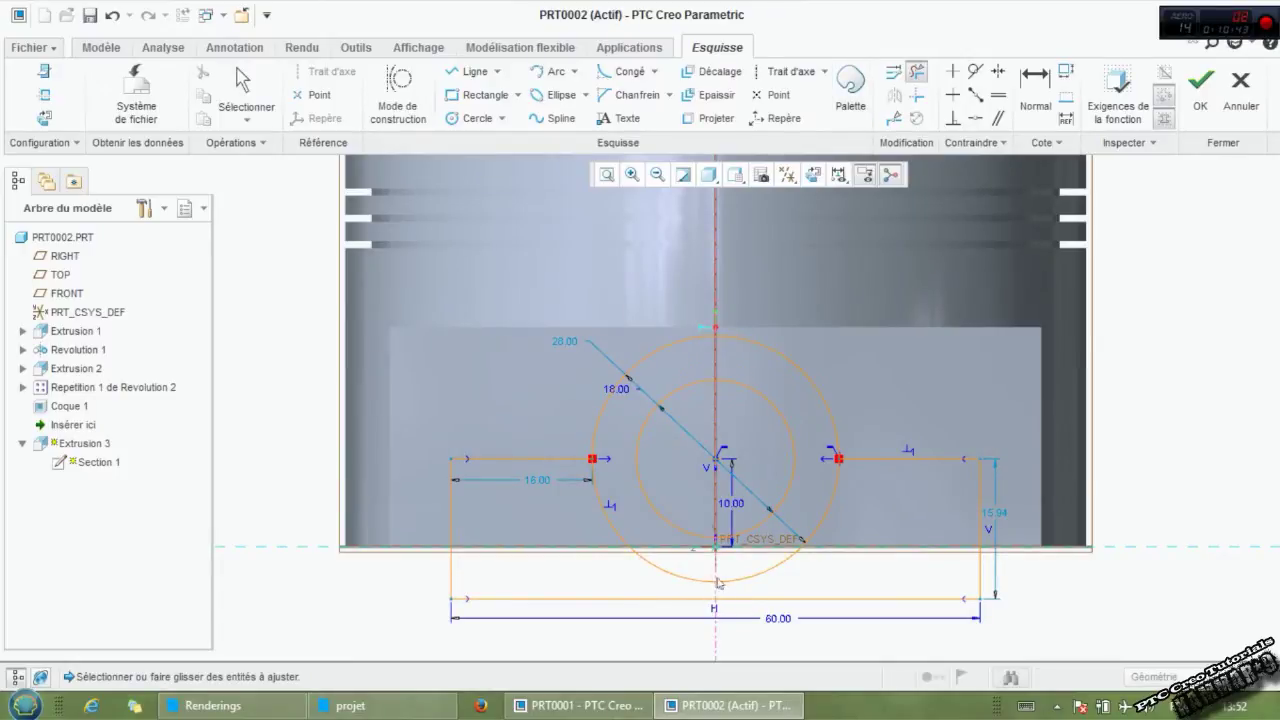
click(664, 348)
click(767, 357)
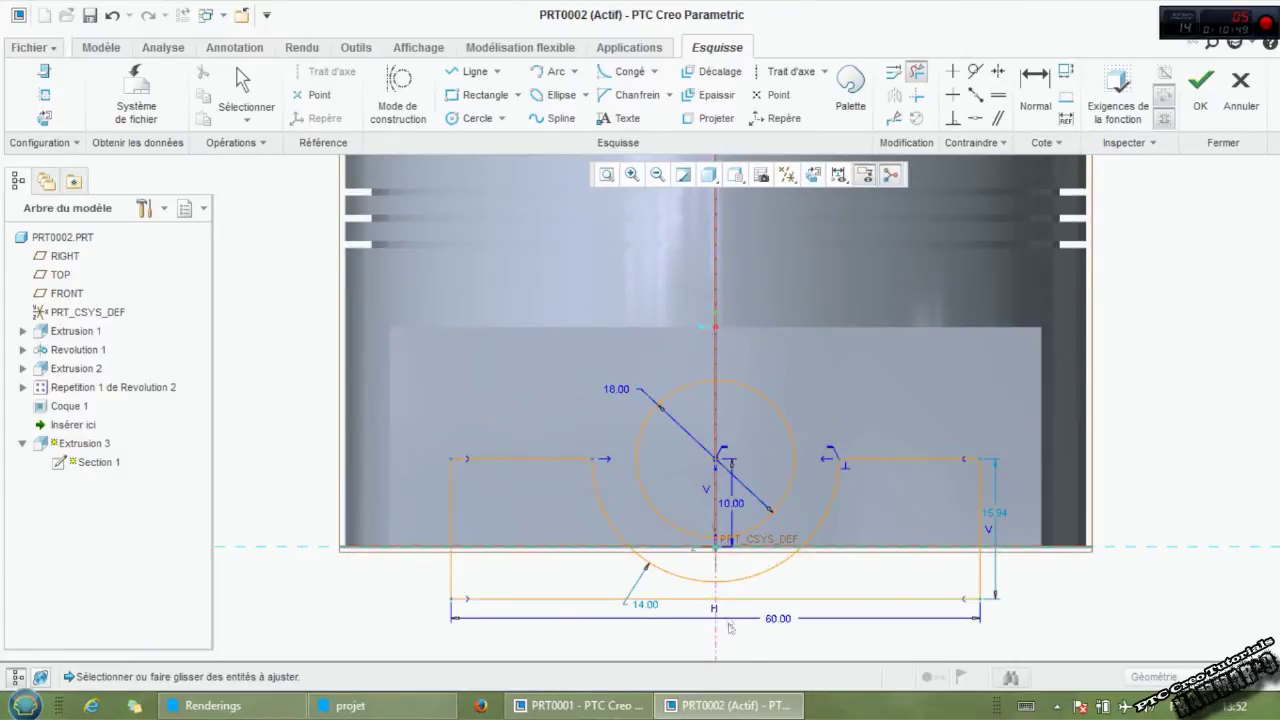
click(1200, 85)
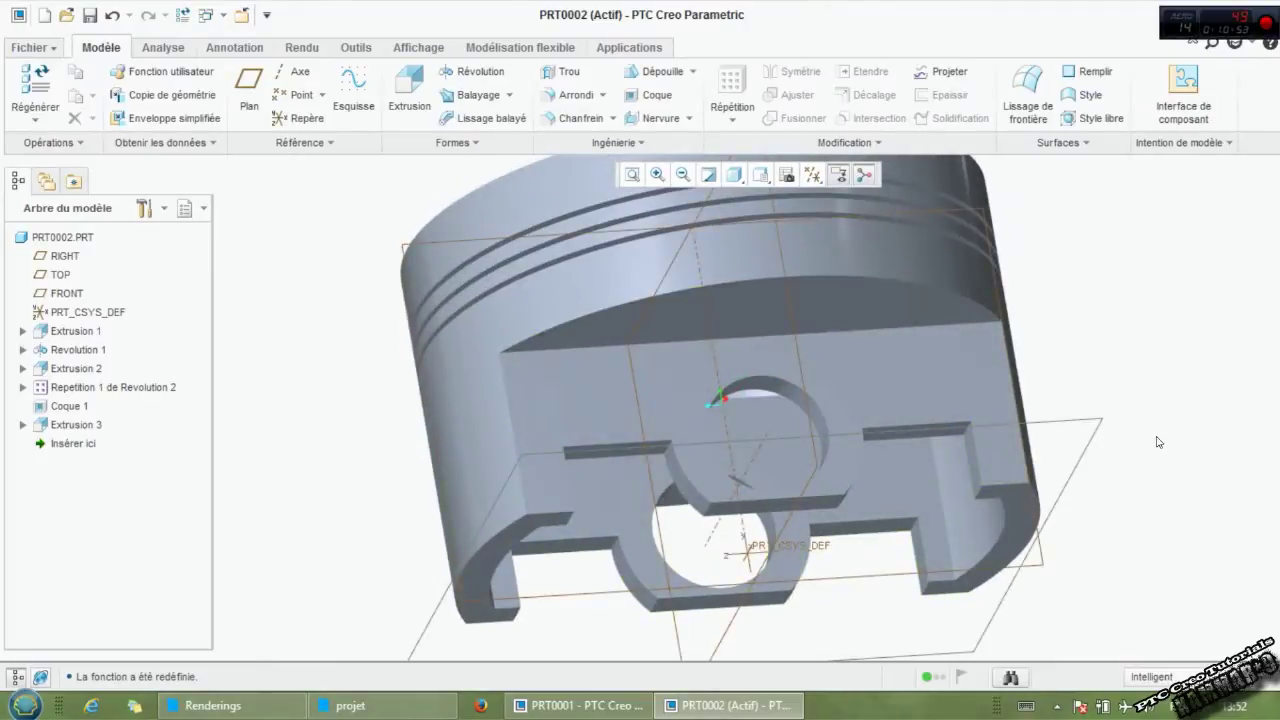
click(884, 396)
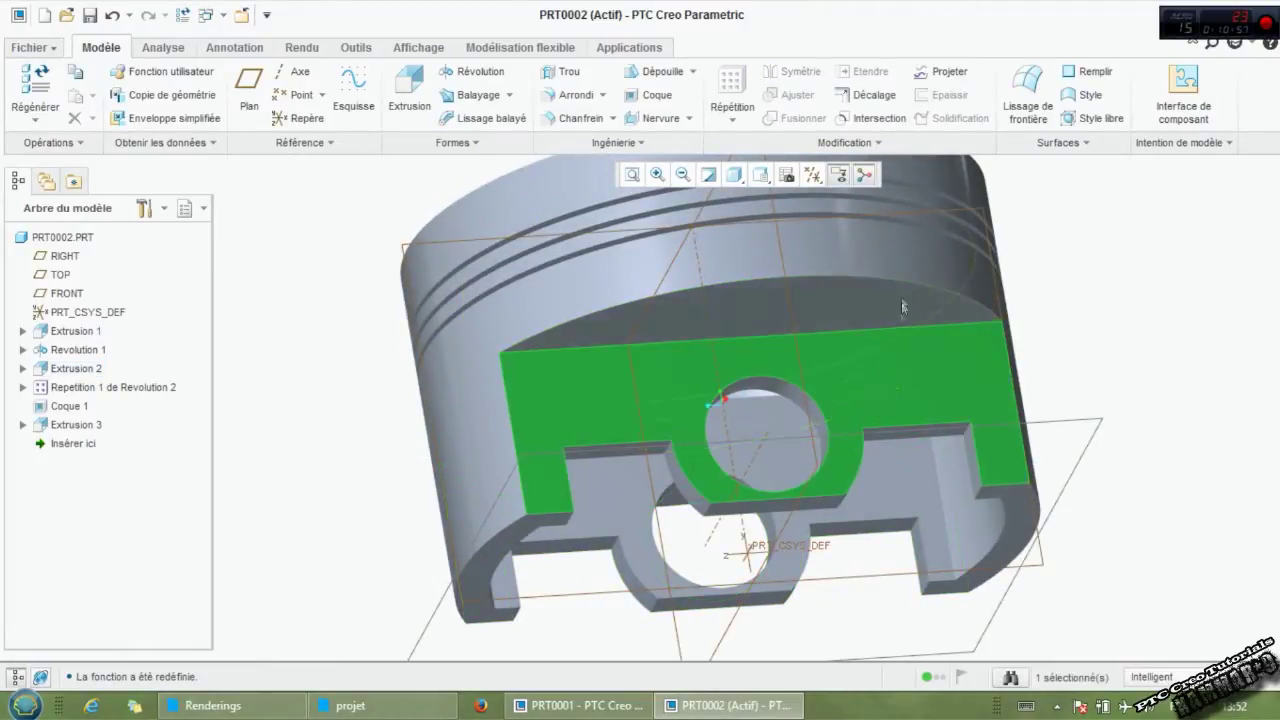
click(405, 88)
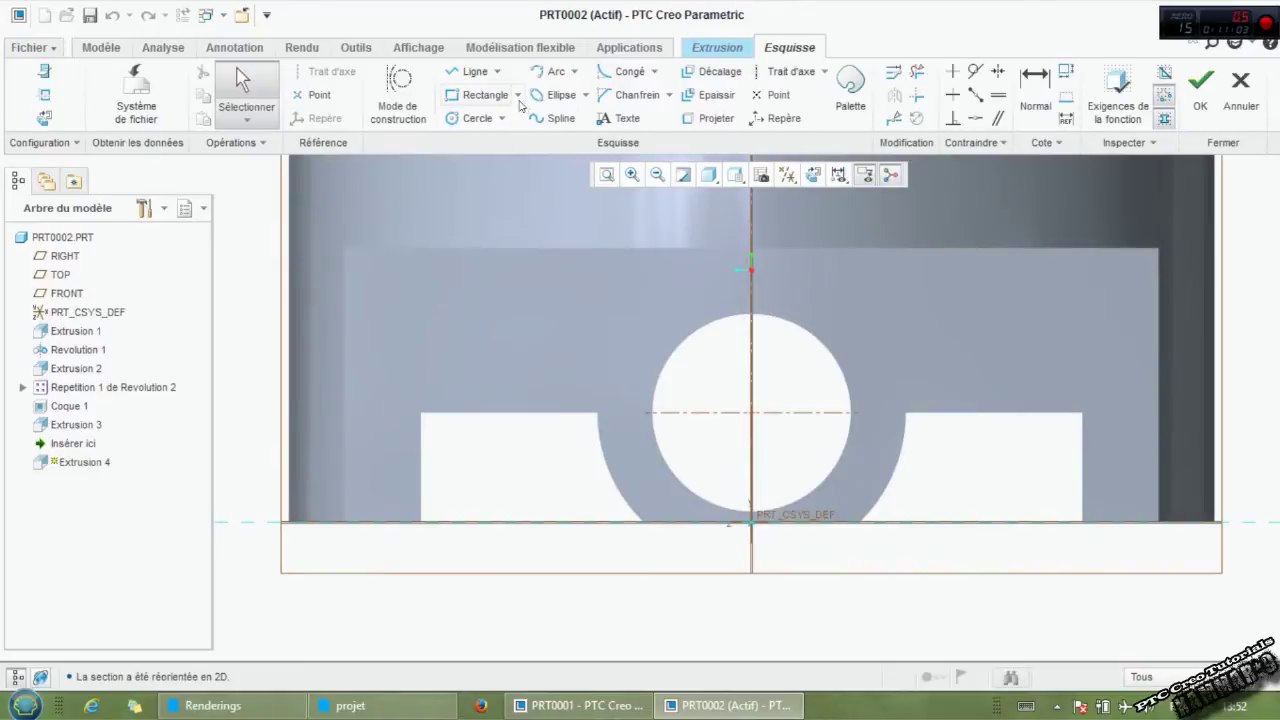
Draw a line along the base below the boss and an arc bulging beneath it.
click(500, 72)
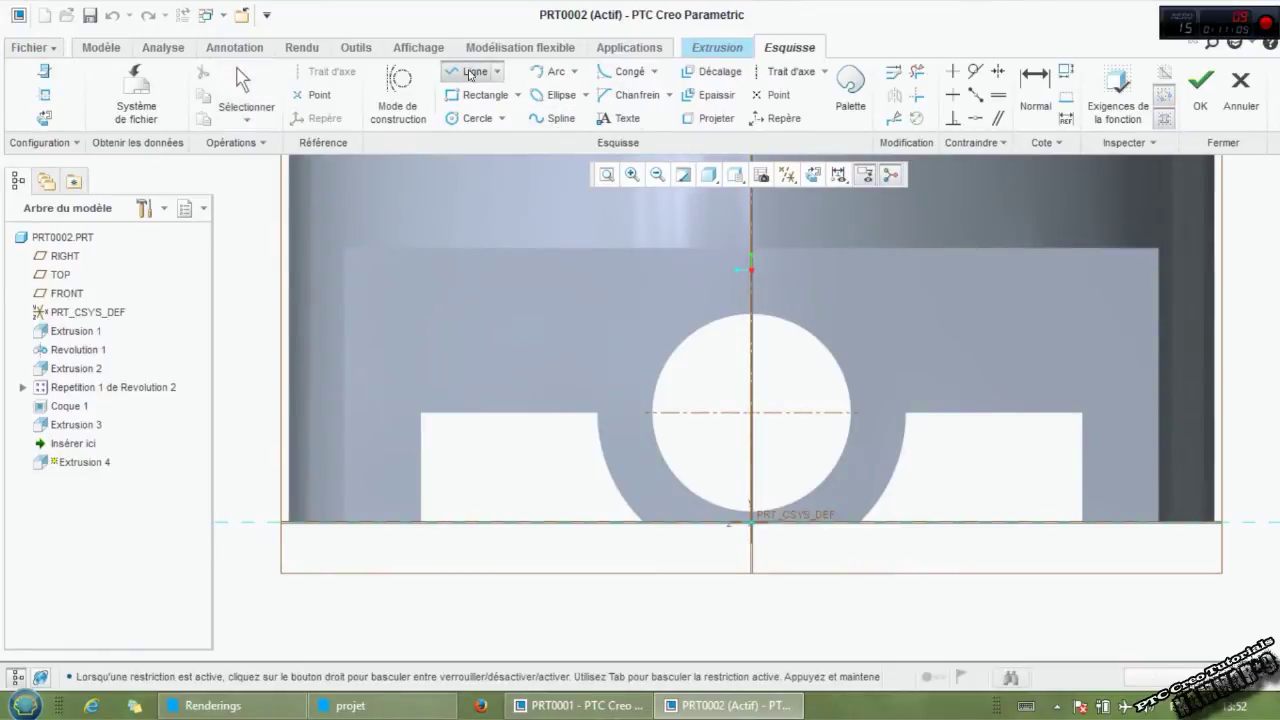
click(643, 523)
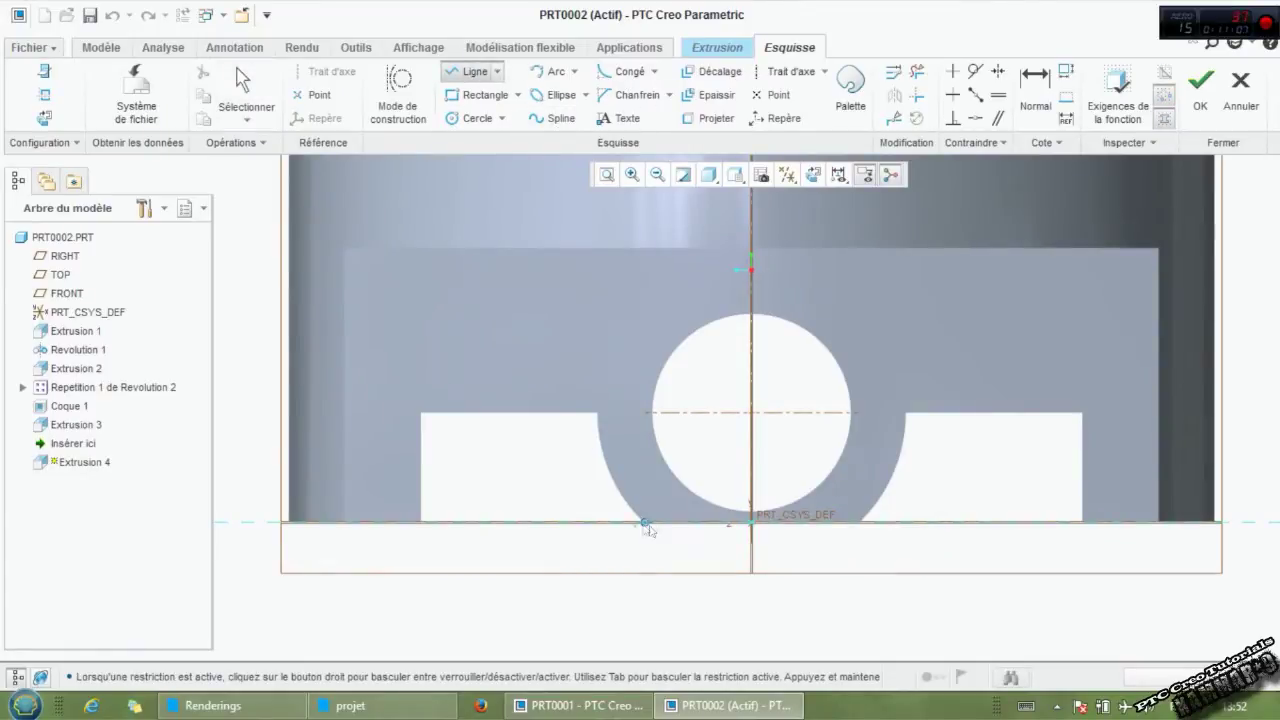
click(857, 523)
middle_click(864, 575)
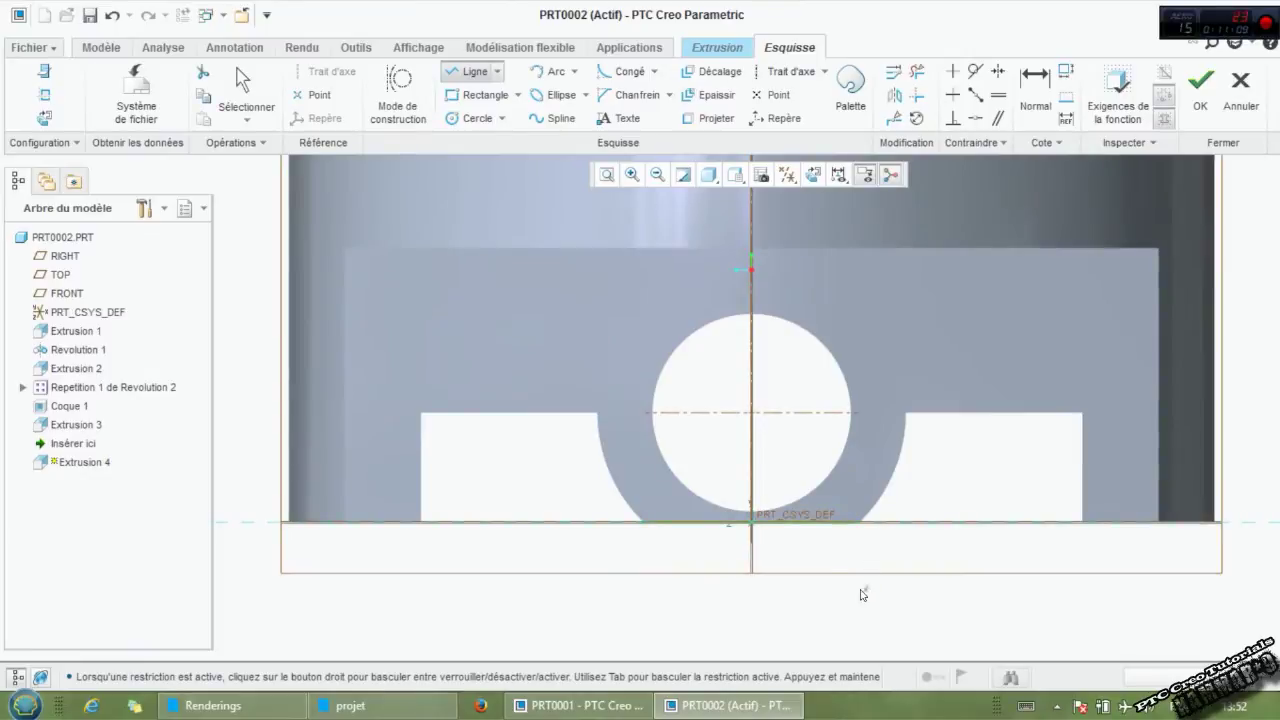
click(553, 71)
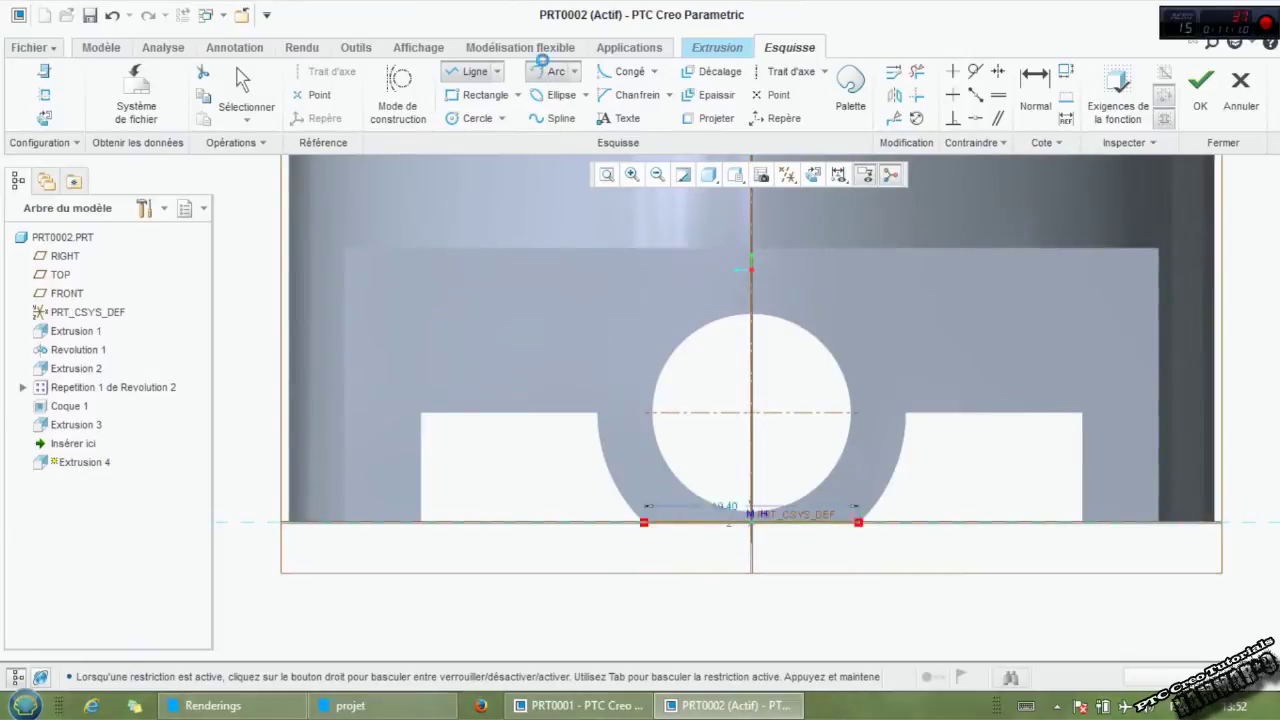
click(643, 523)
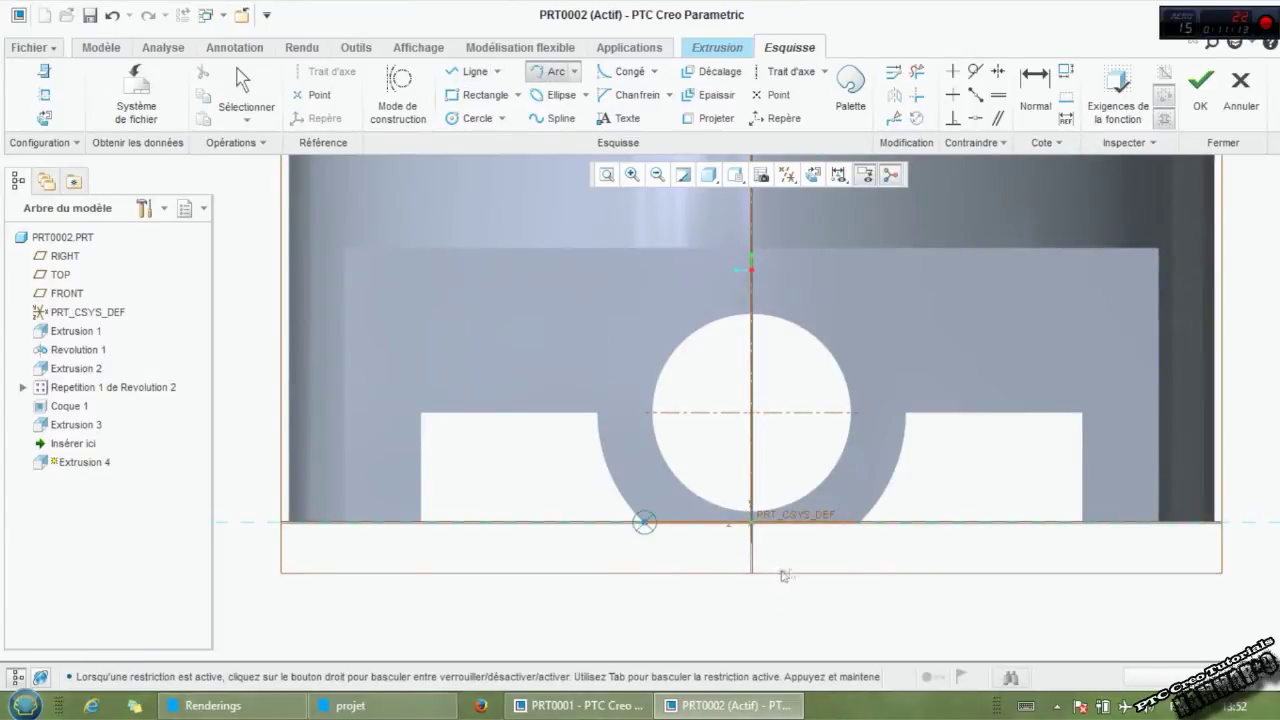
click(857, 523)
click(803, 550)
middle_click(762, 563)
scroll(760, 563, down, 2)
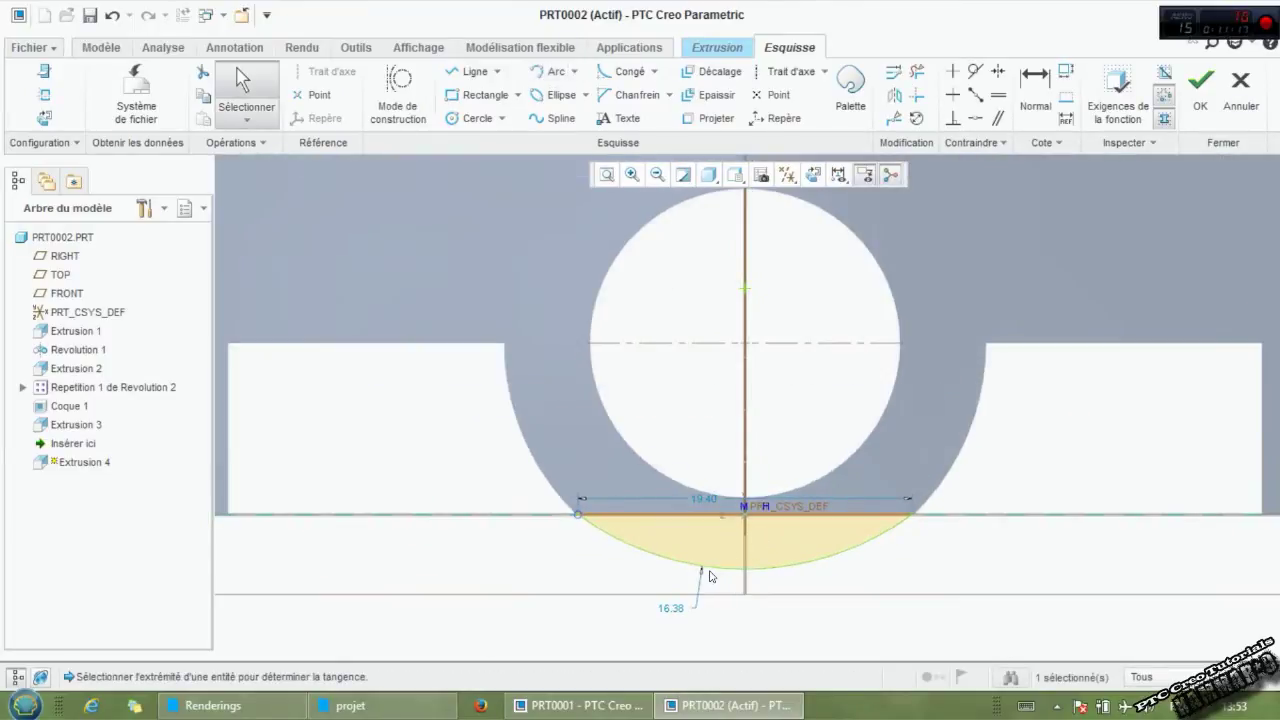
drag(578, 515, 620, 516)
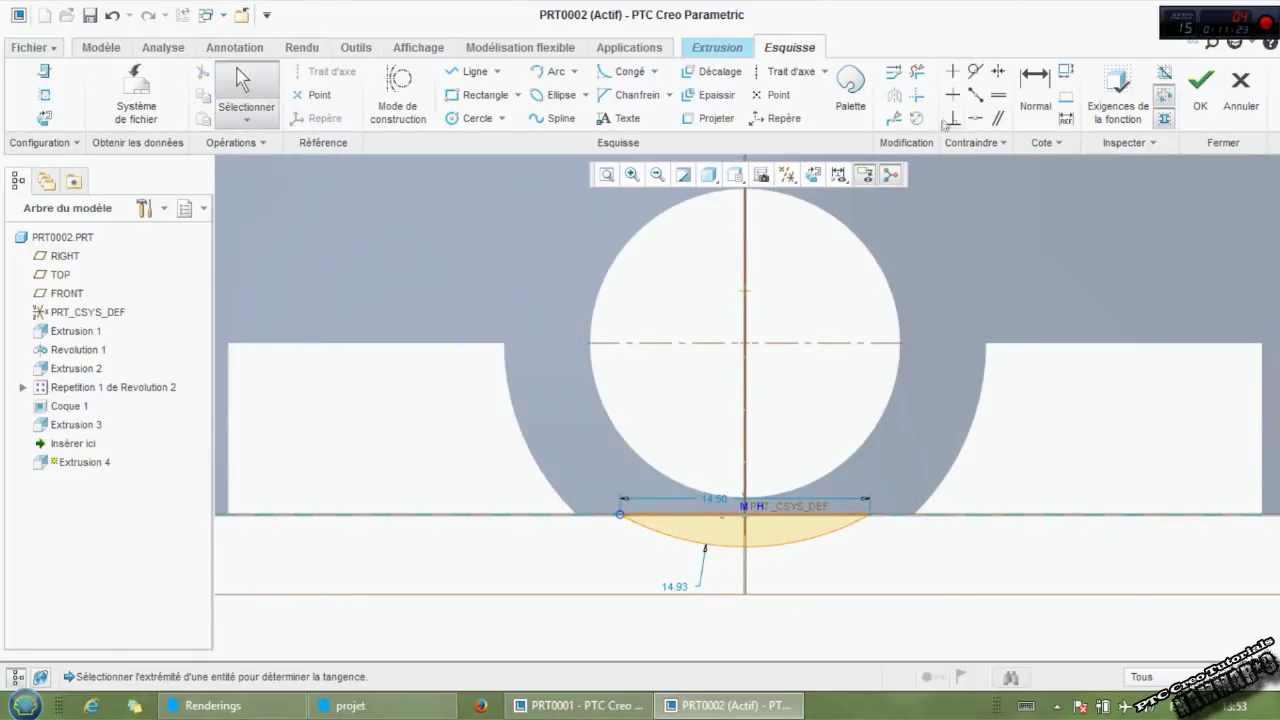
Make the arc tangent to the boss curve, put its end on the dashed circle, and finish the sketch.
click(973, 74)
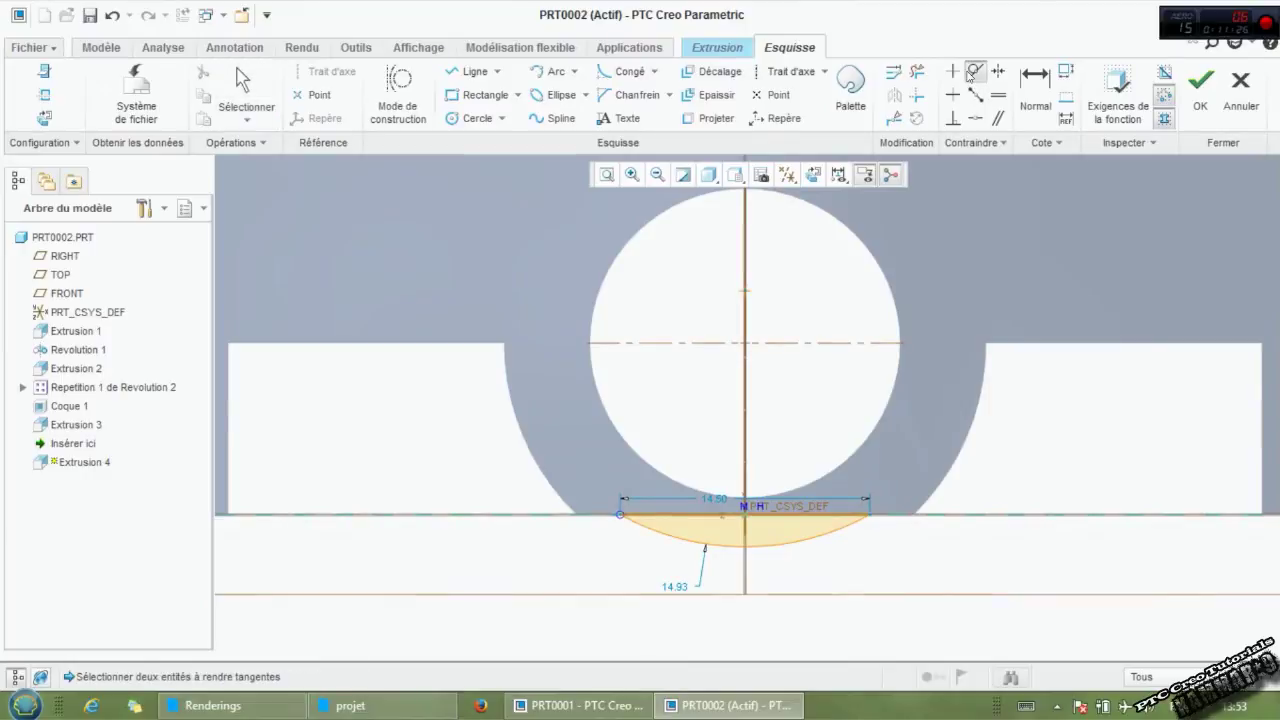
click(679, 544)
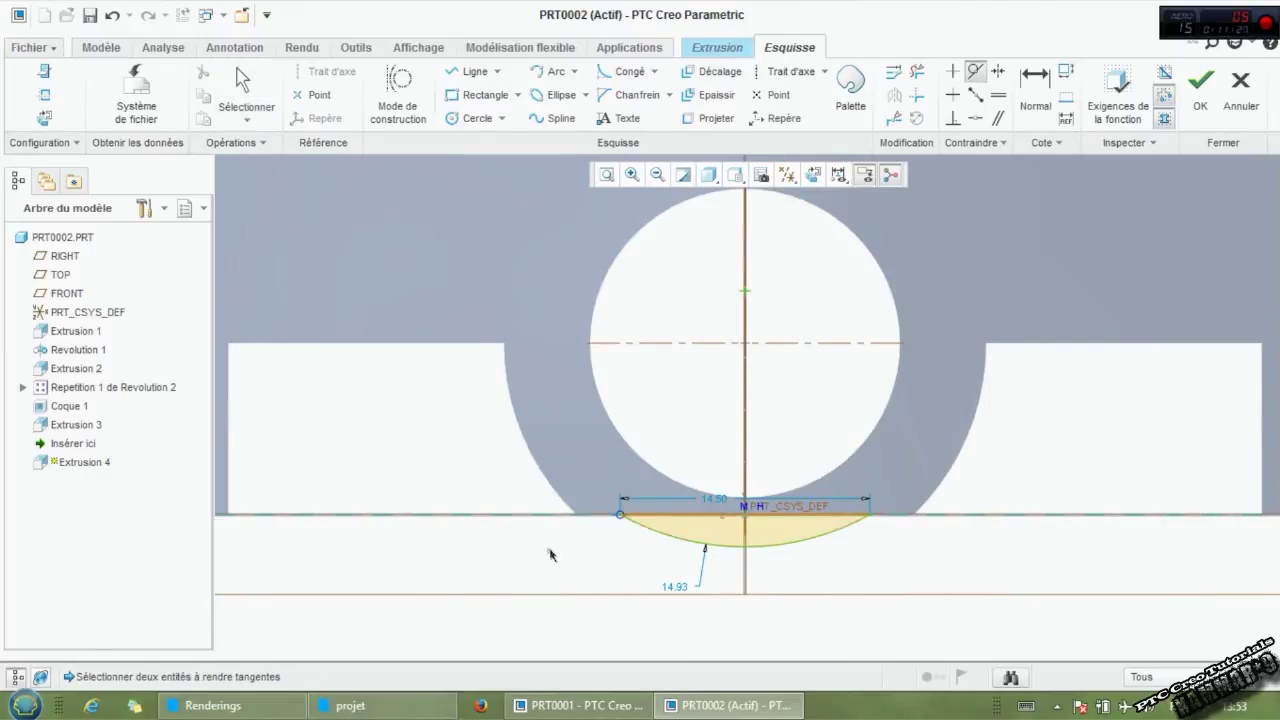
click(558, 498)
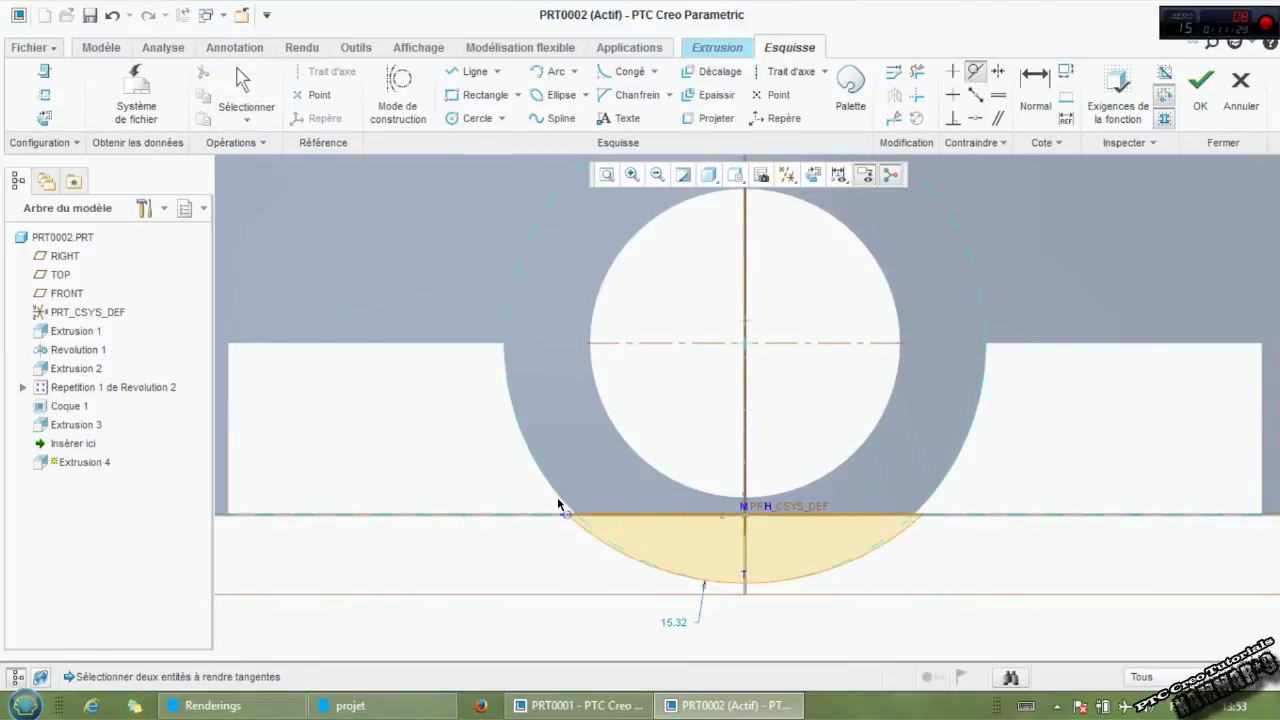
middle_click(548, 567)
drag(569, 516, 583, 558)
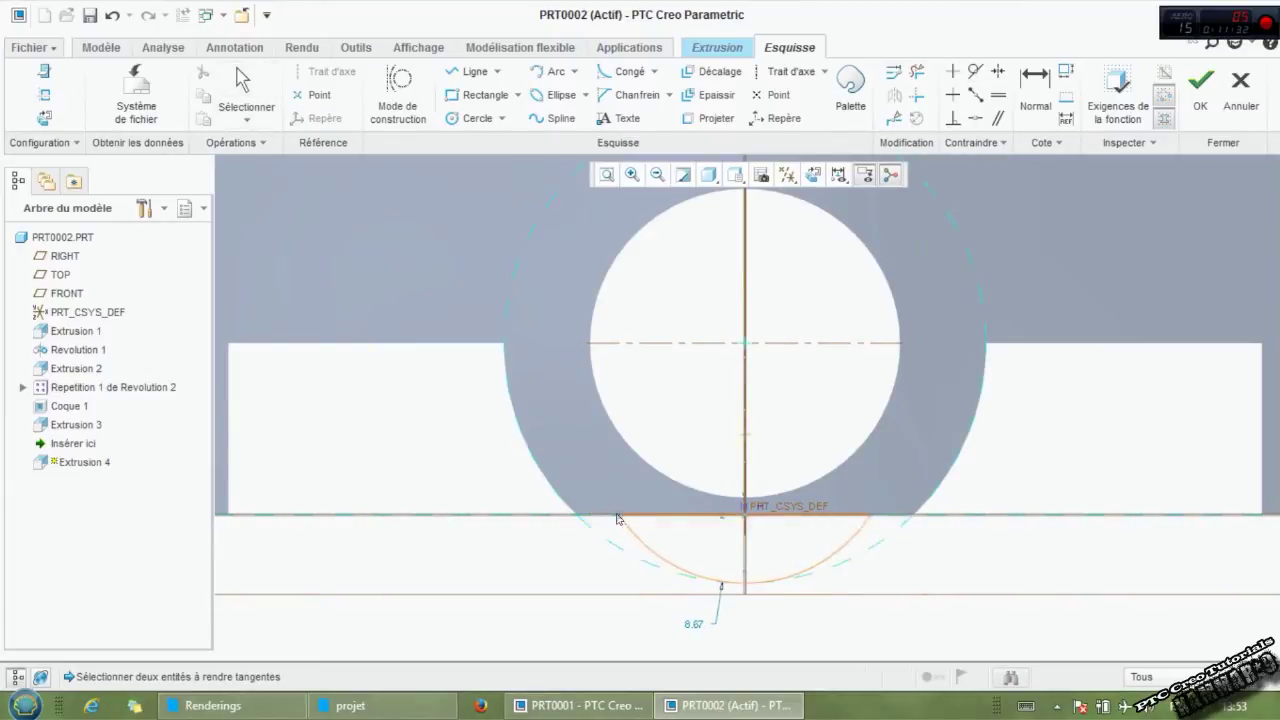
click(975, 118)
click(618, 516)
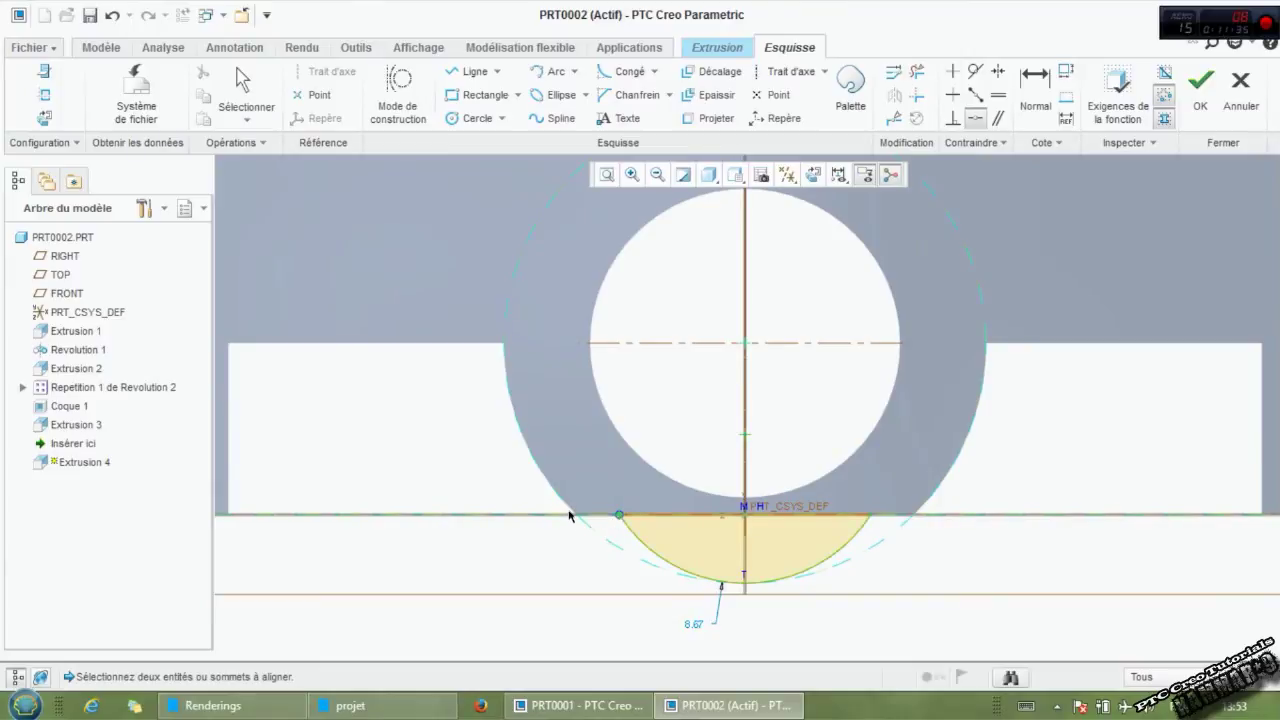
click(572, 514)
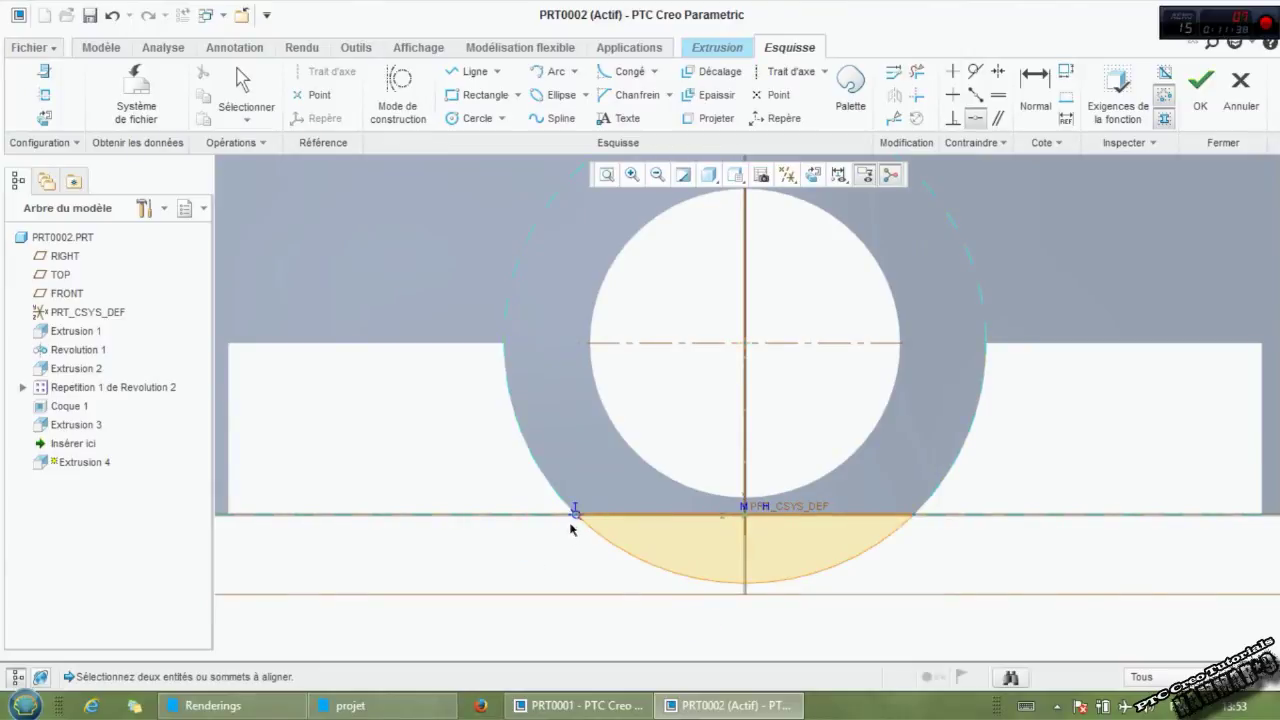
middle_click(573, 518)
drag(573, 518, 592, 537)
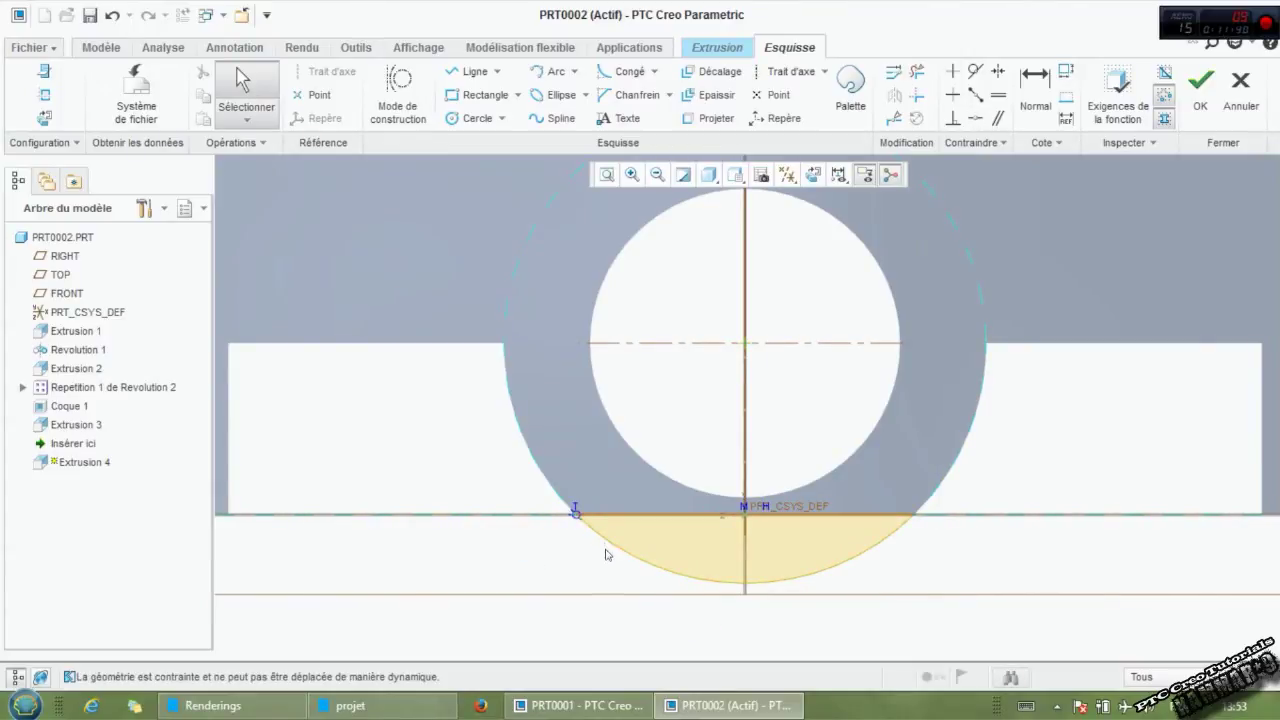
key(ctrl+d)
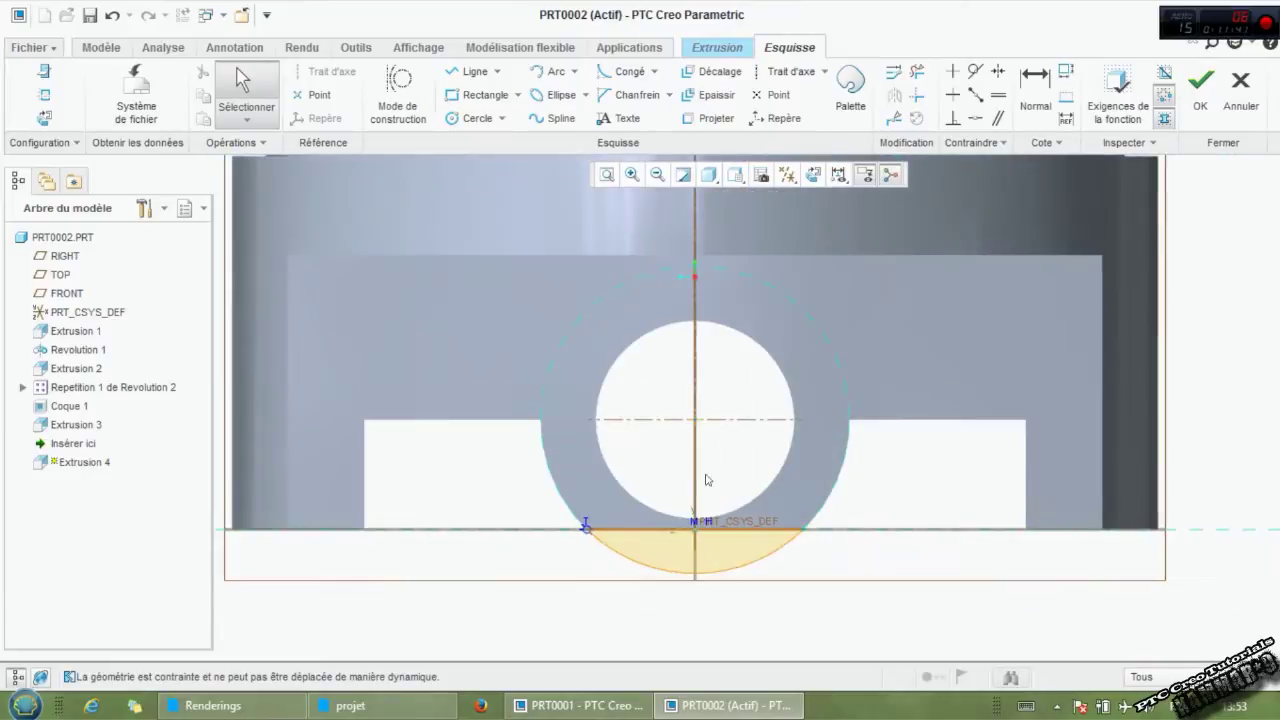
click(1200, 85)
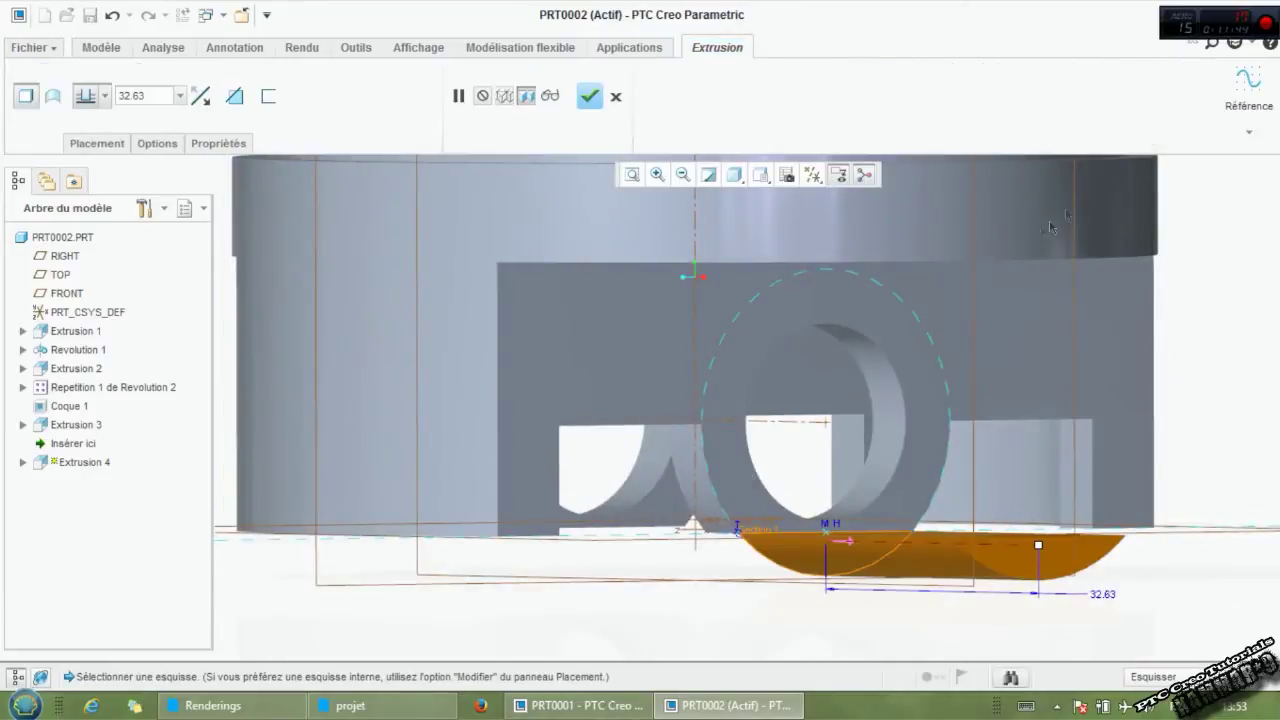
Extrude the half-round section 5.00 deep, then start Extrusion 5 on the boss's outer face.
double_click(140, 96)
text(5)
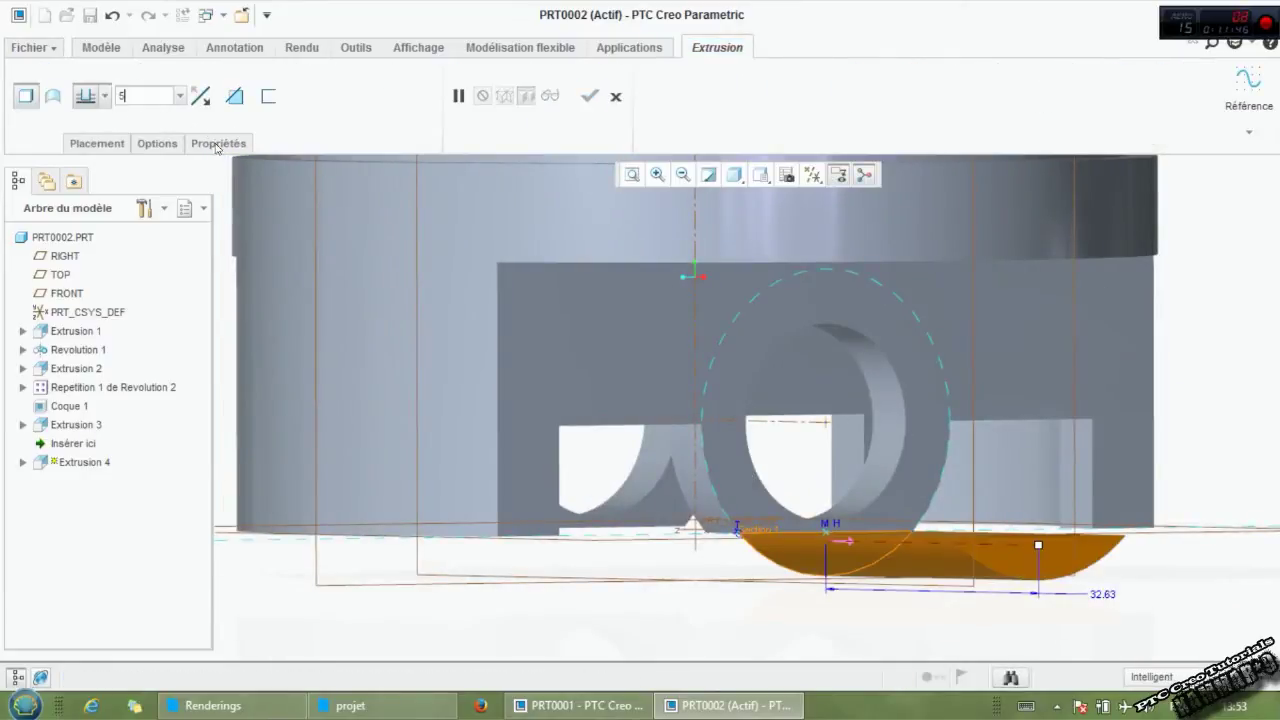
key(Return)
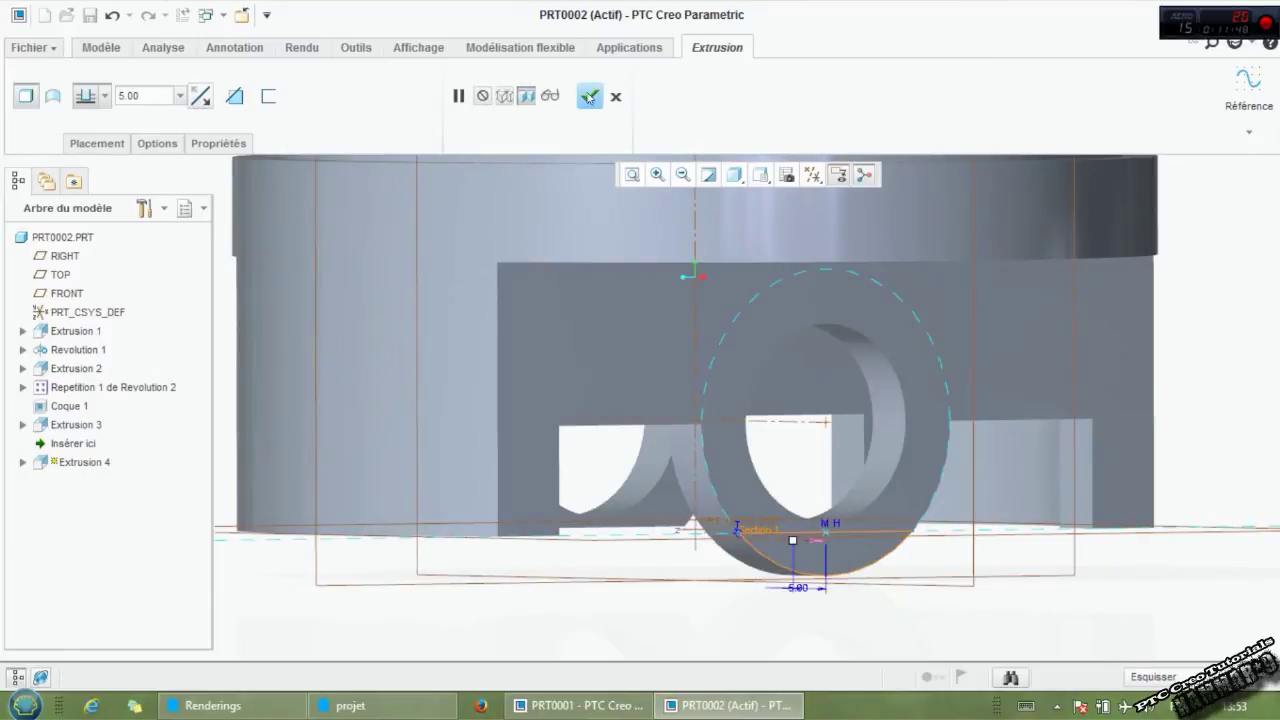
click(589, 96)
middle_drag(640, 400, 797, 504)
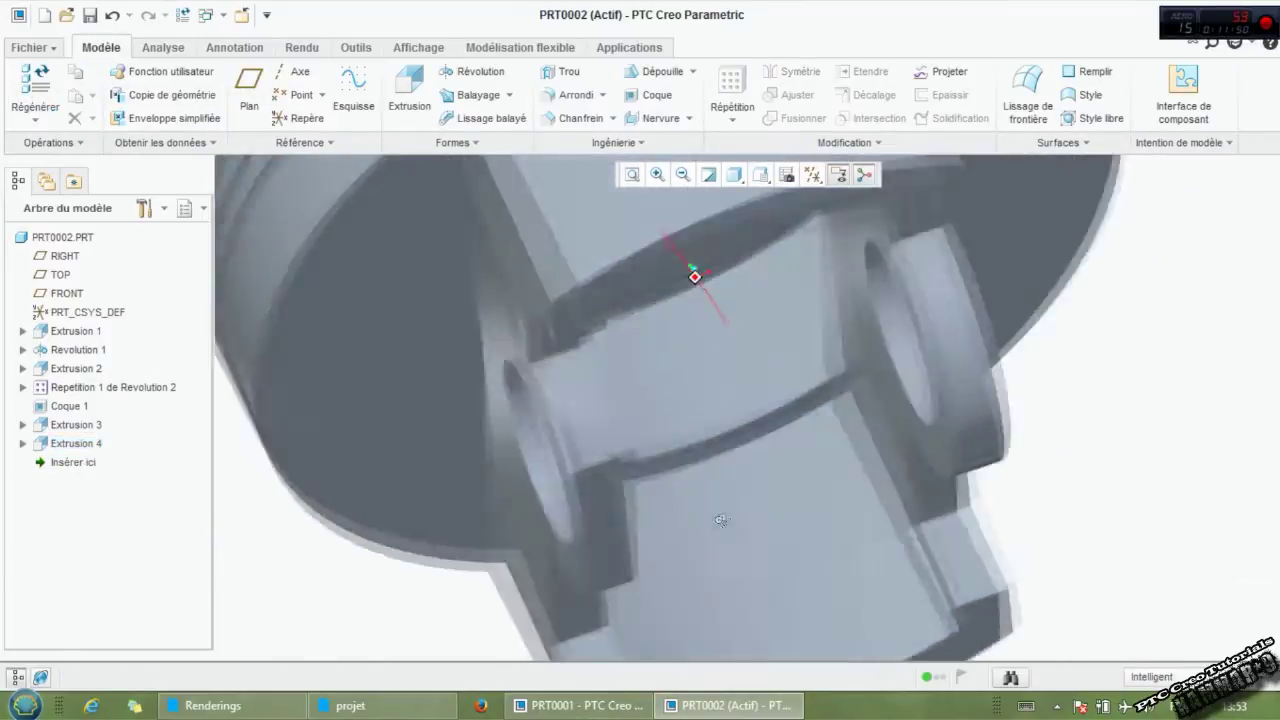
click(921, 447)
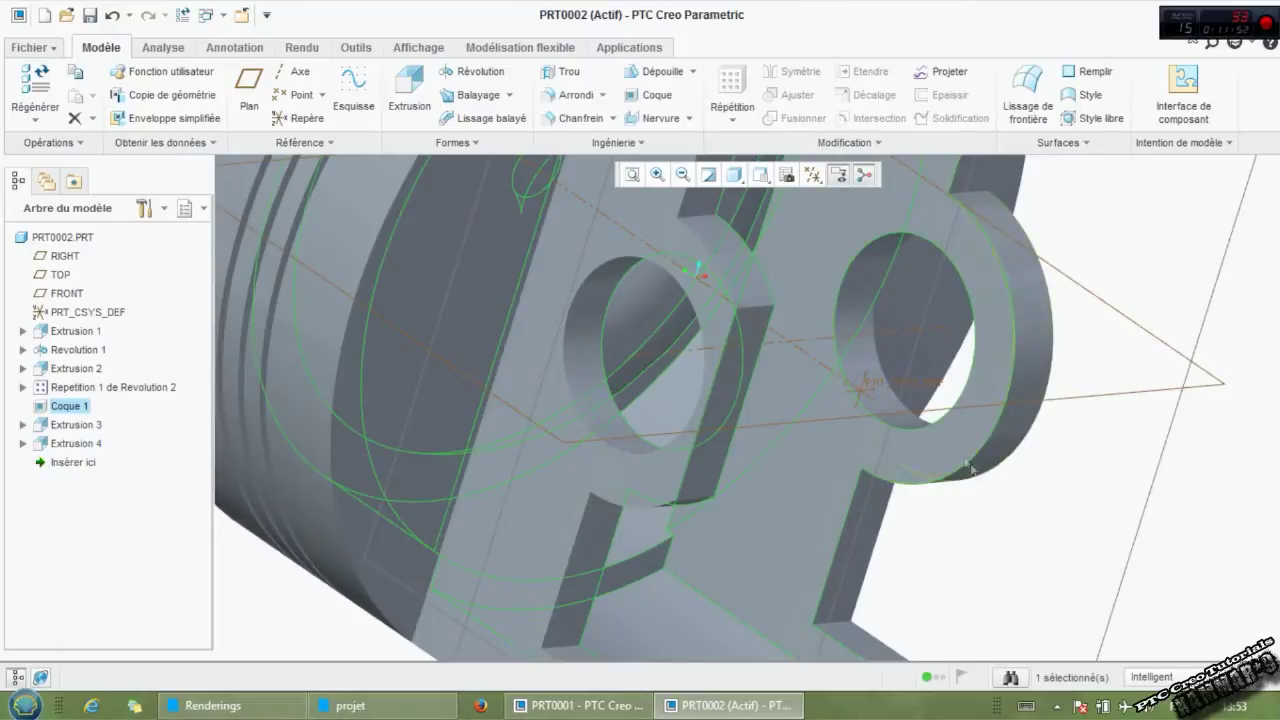
click(955, 449)
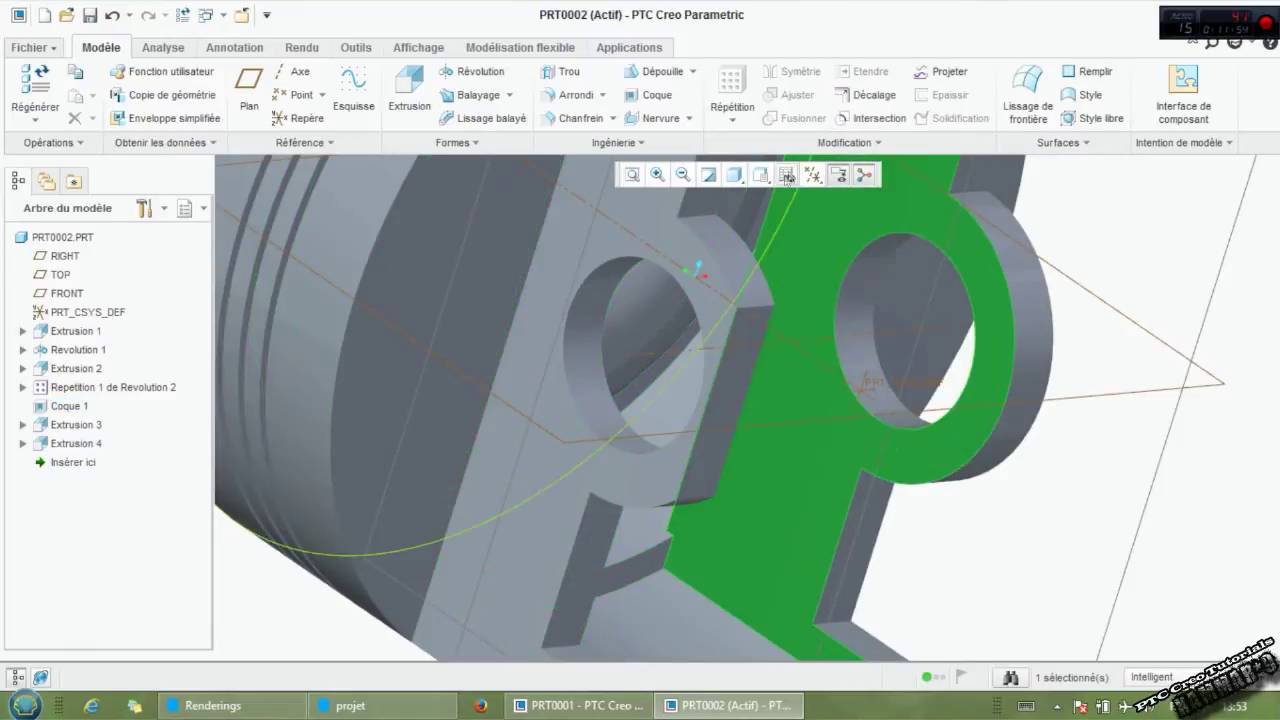
click(410, 88)
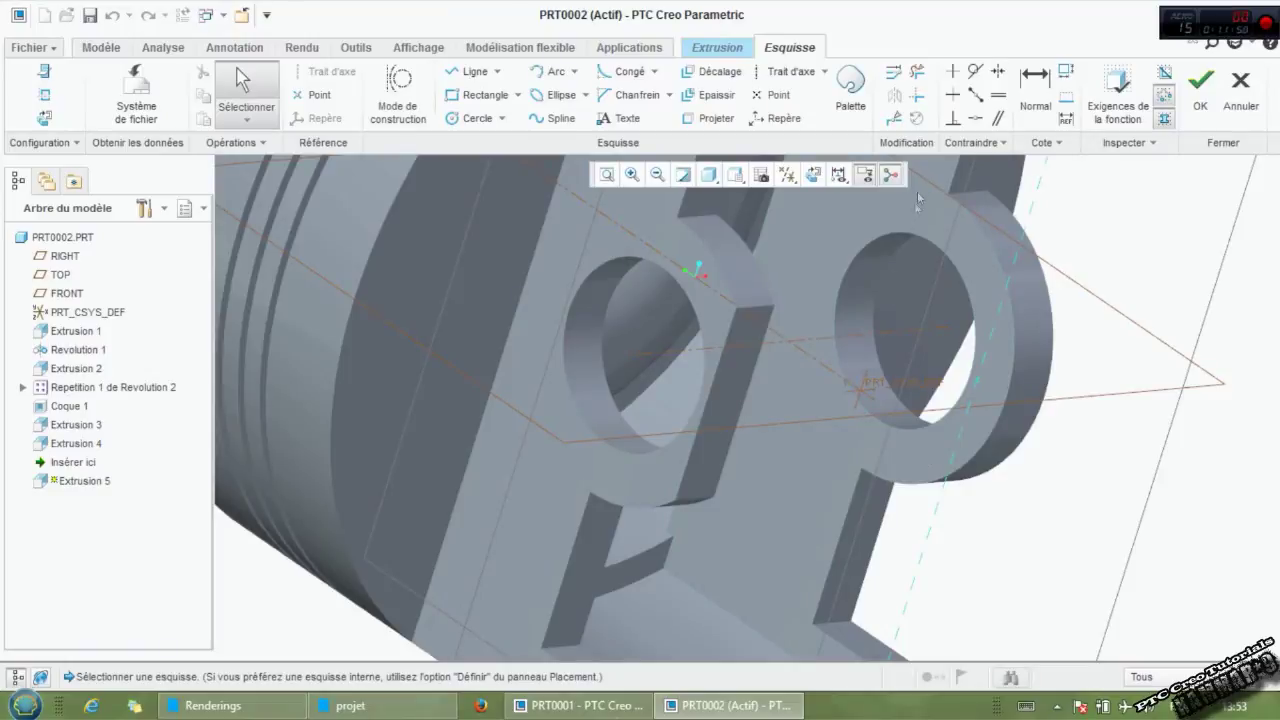
Project the pin hole's circular edge into the sketch on the boss face.
click(812, 174)
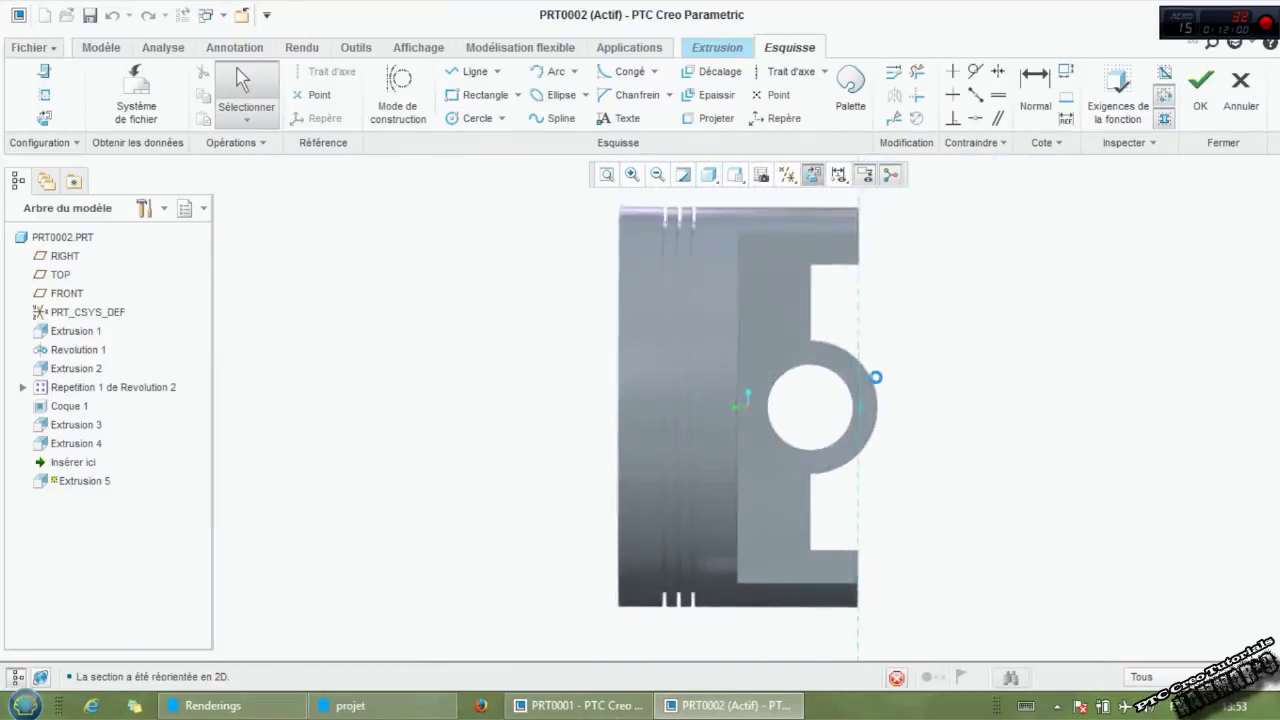
scroll(876, 377, down, 2)
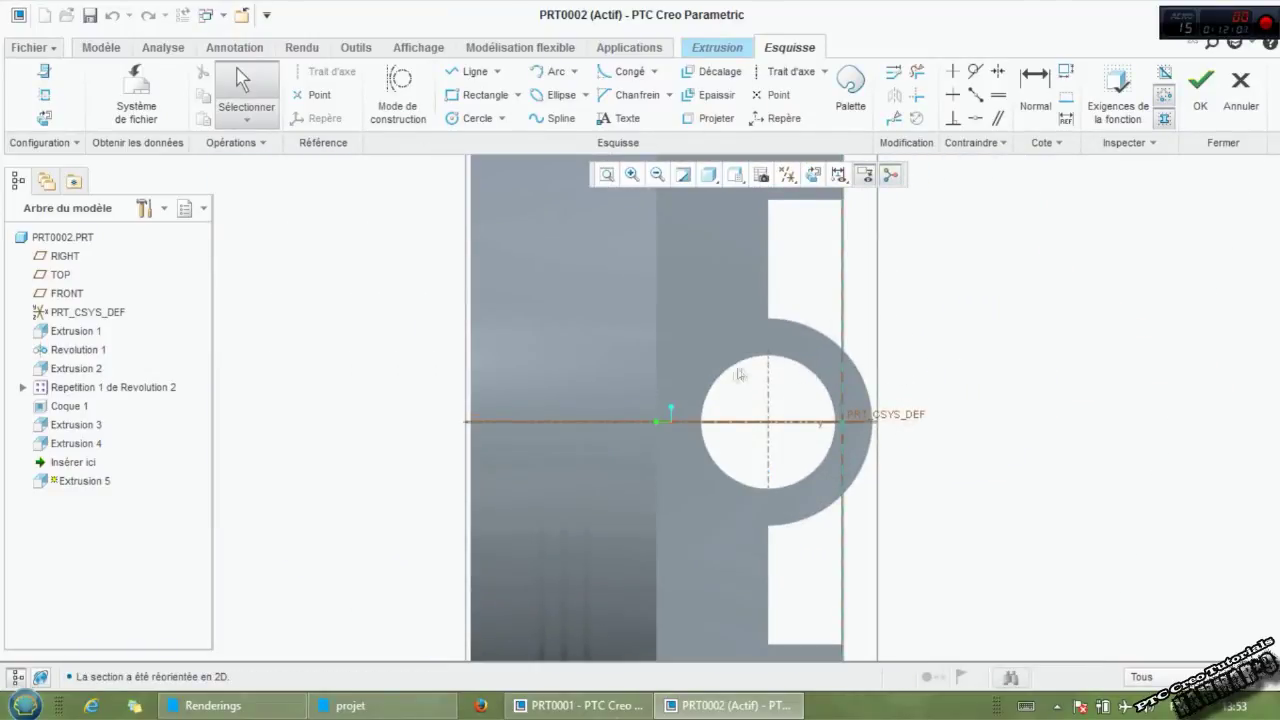
scroll(740, 408, down, 2)
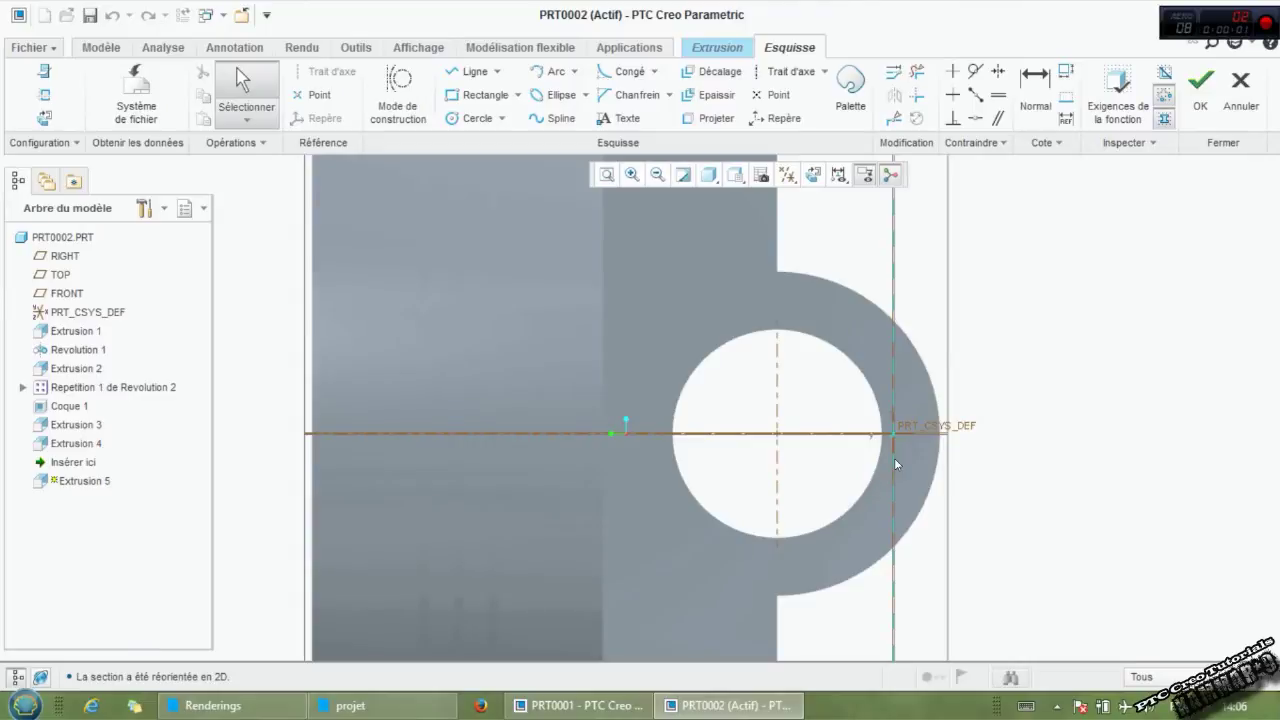
middle_drag(872, 465, 870, 469)
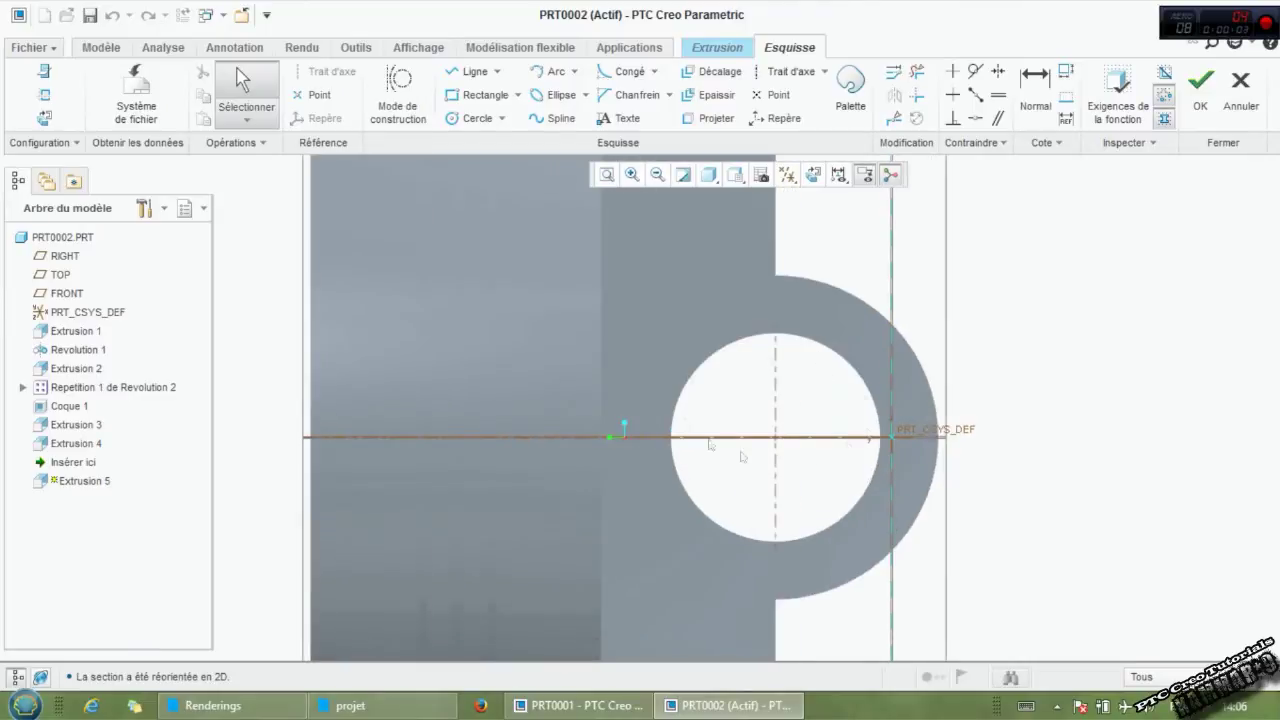
click(712, 118)
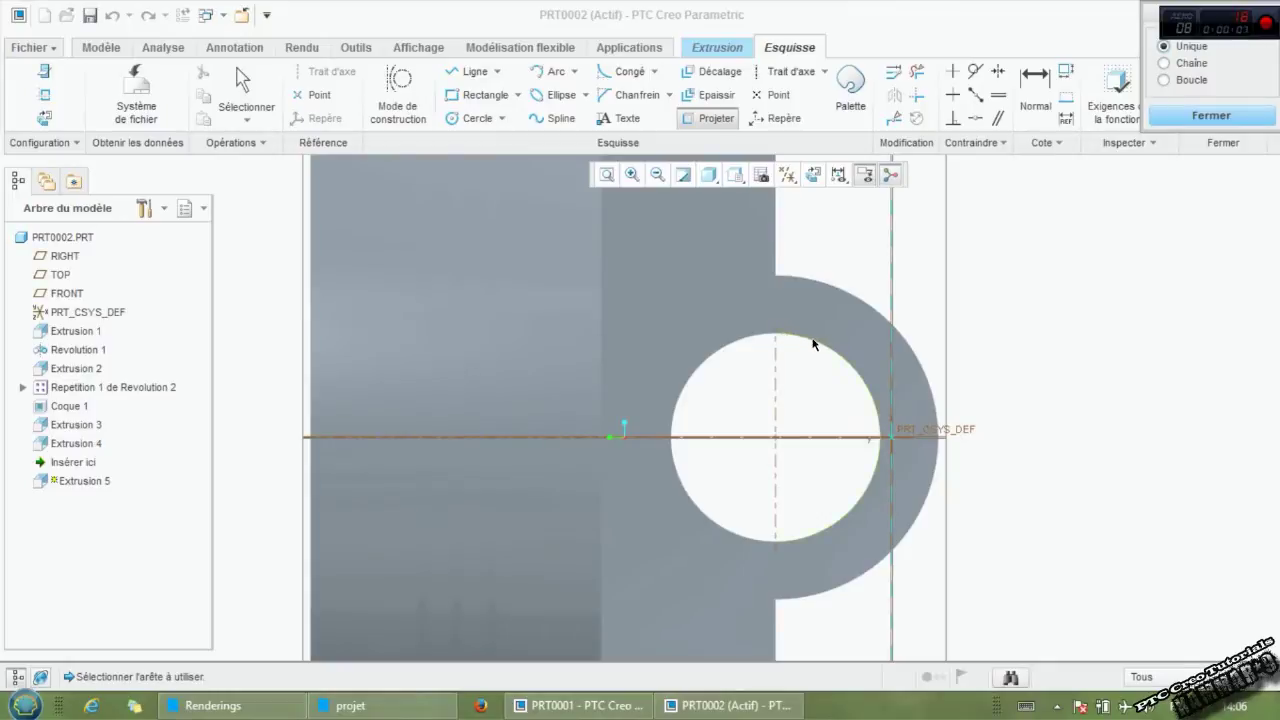
click(750, 337)
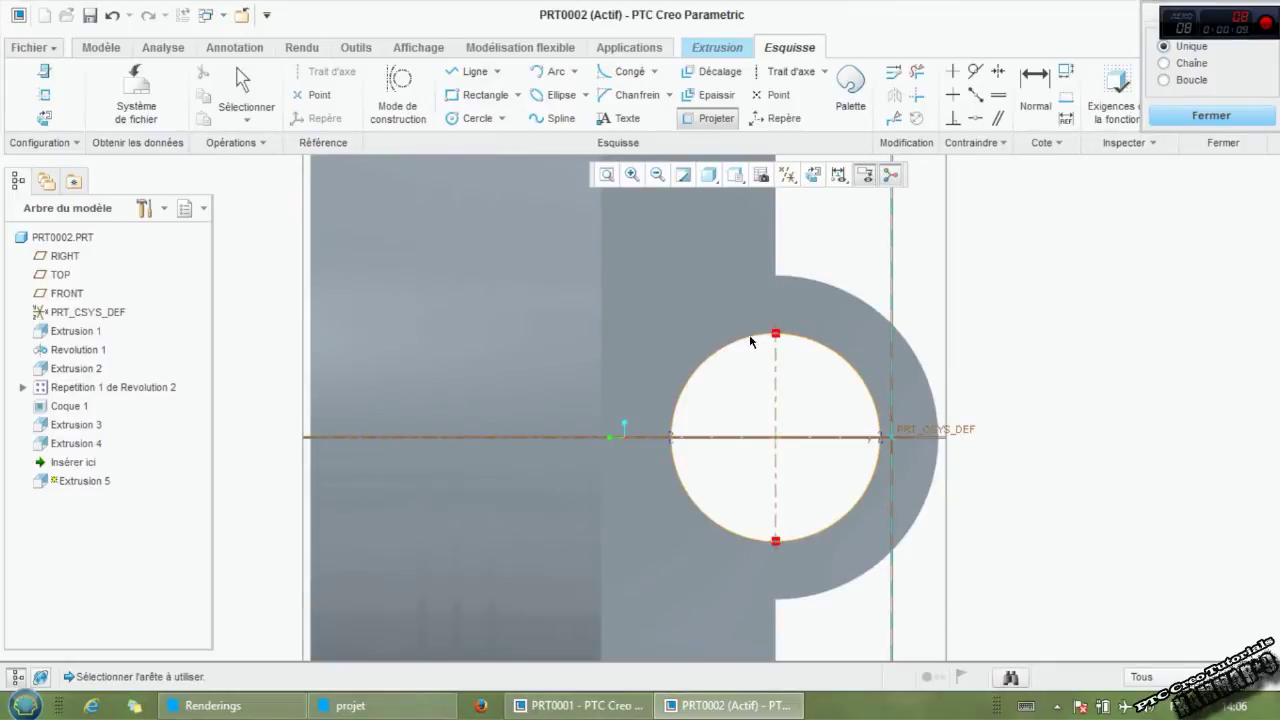
click(1210, 116)
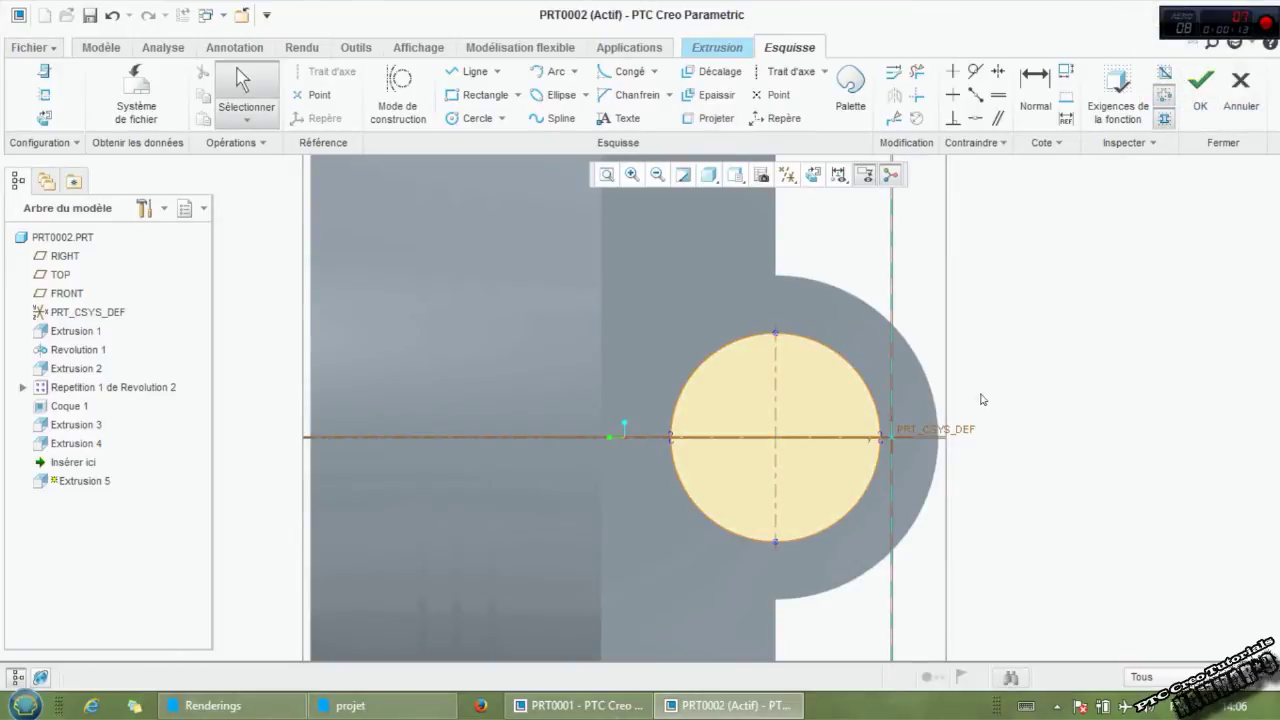
key(ctrl+d)
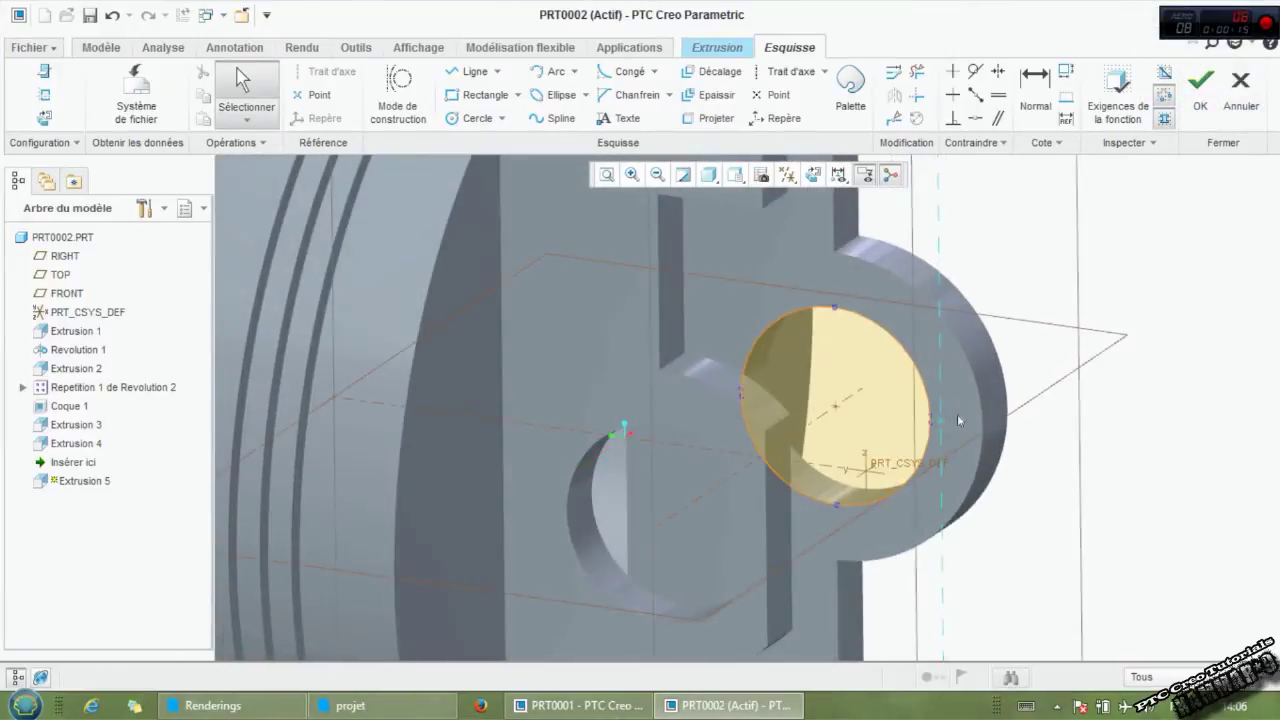
Add a concentric circle of diameter 30 around the hole and finish the sketch.
click(477, 118)
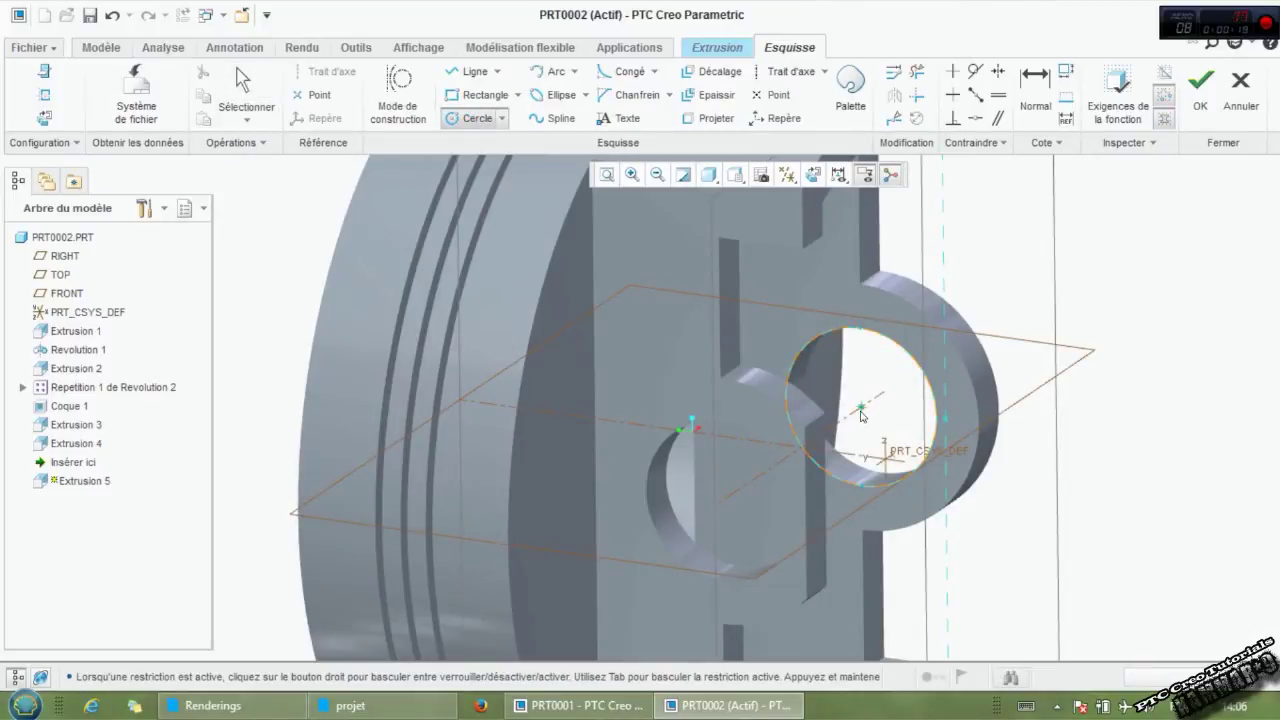
click(861, 410)
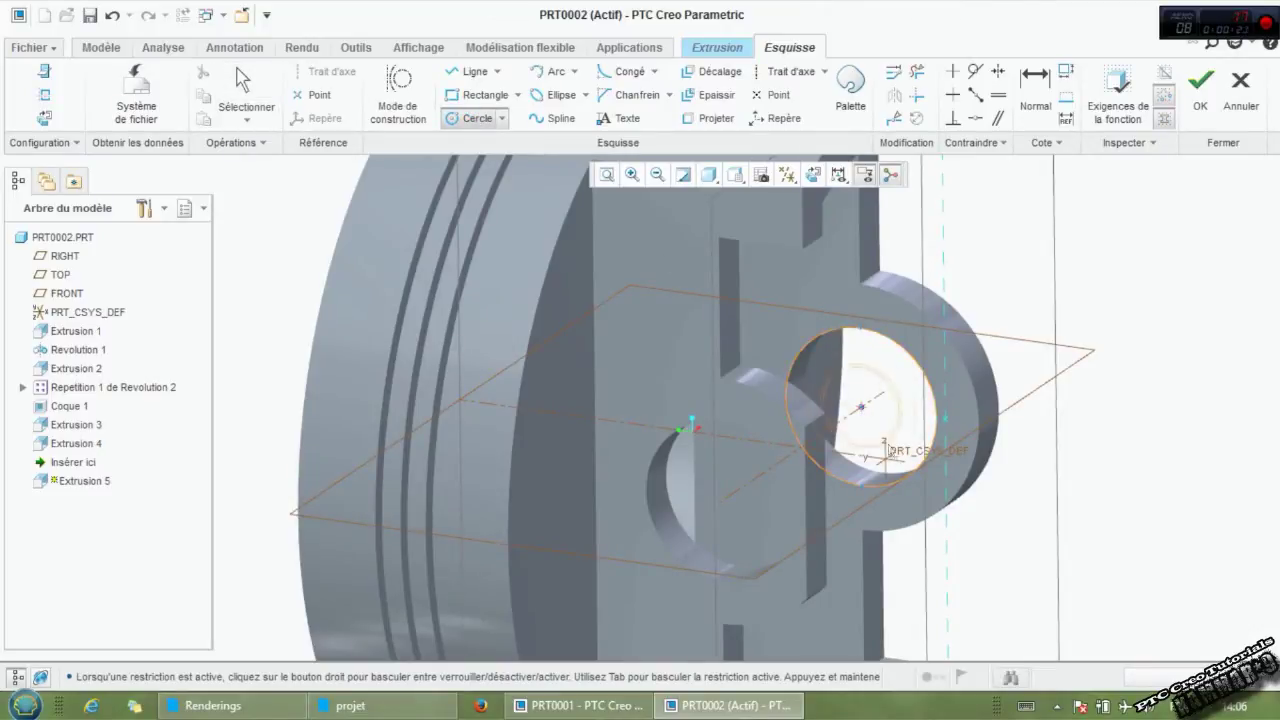
click(942, 522)
middle_click(886, 523)
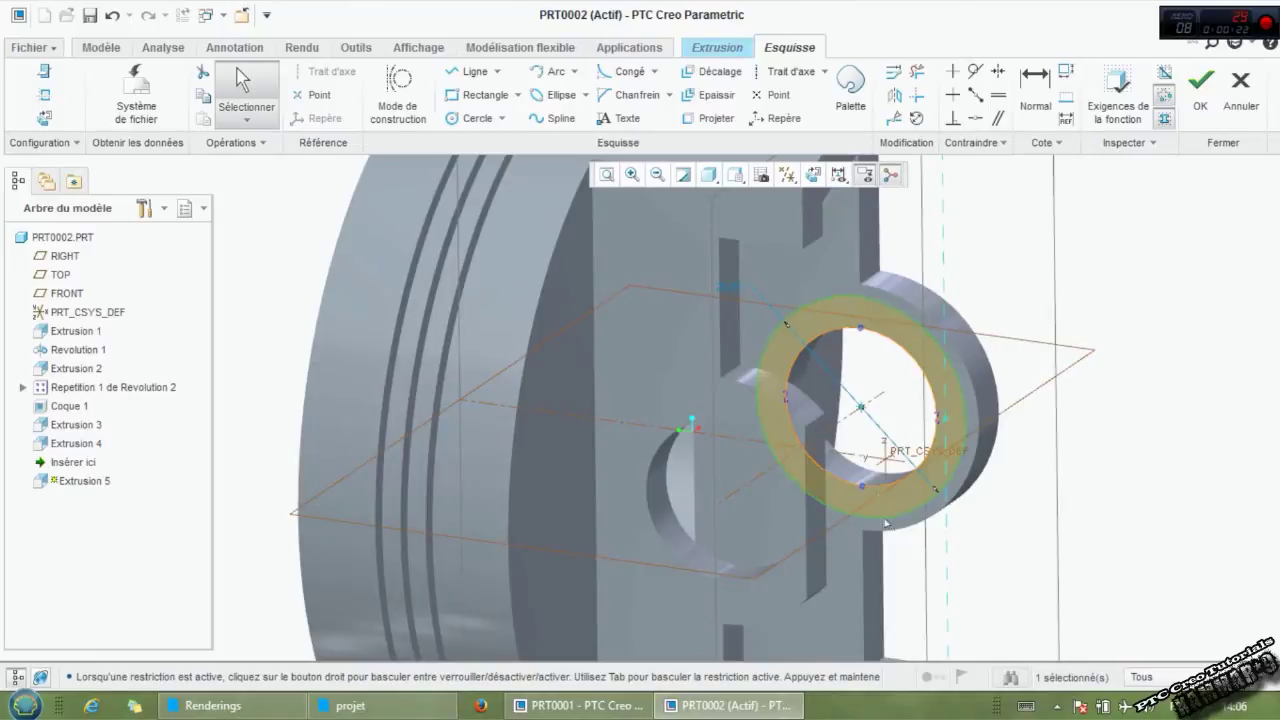
double_click(722, 283)
text(30)
key(Return)
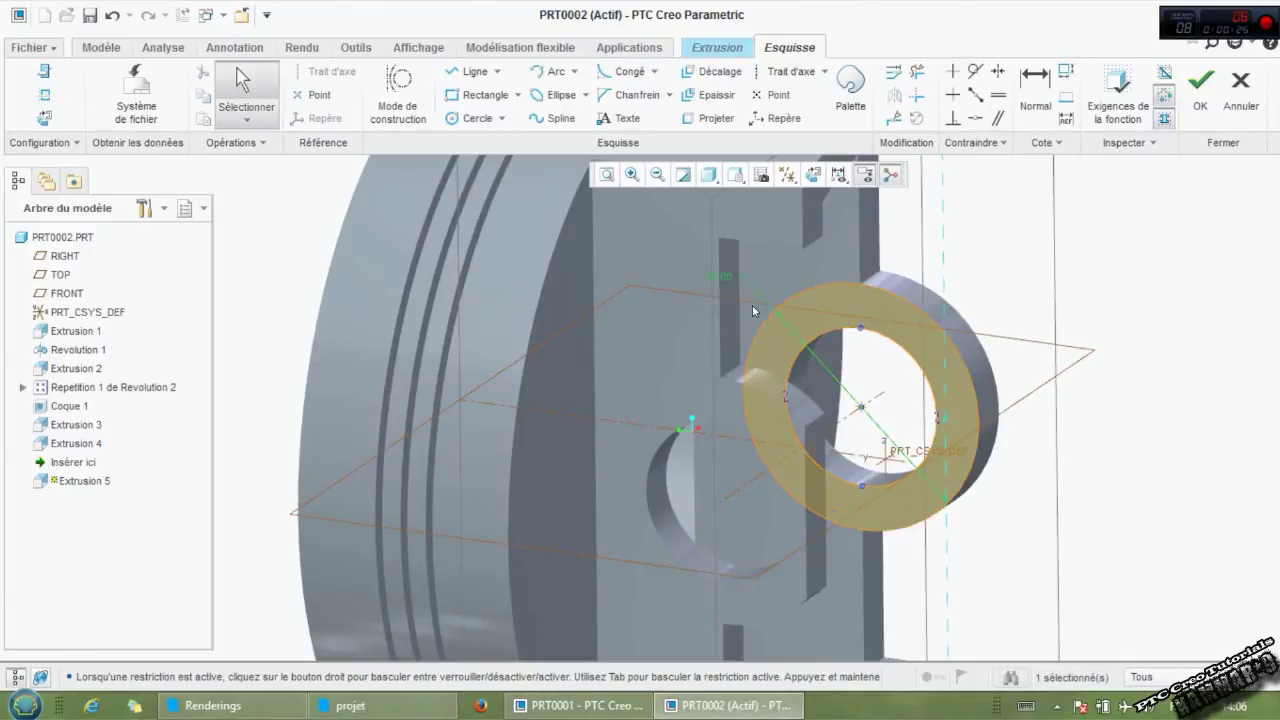
middle_drag(860, 430, 1003, 209)
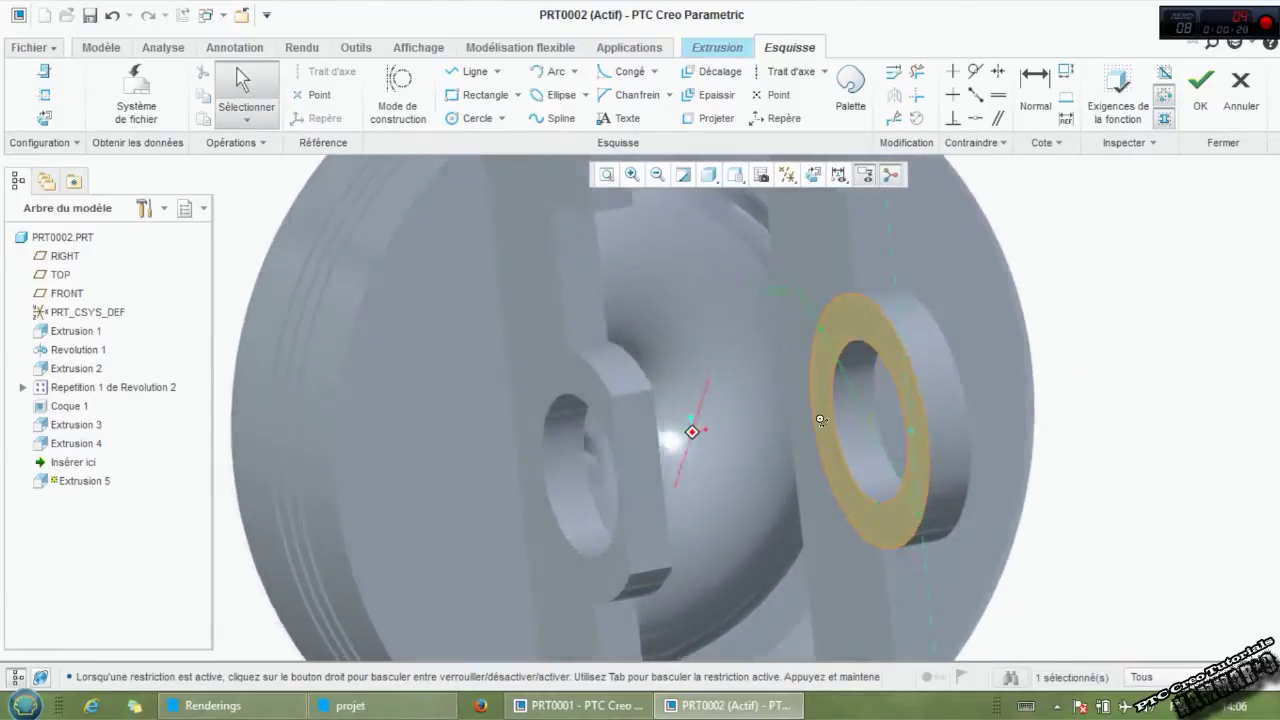
click(1200, 82)
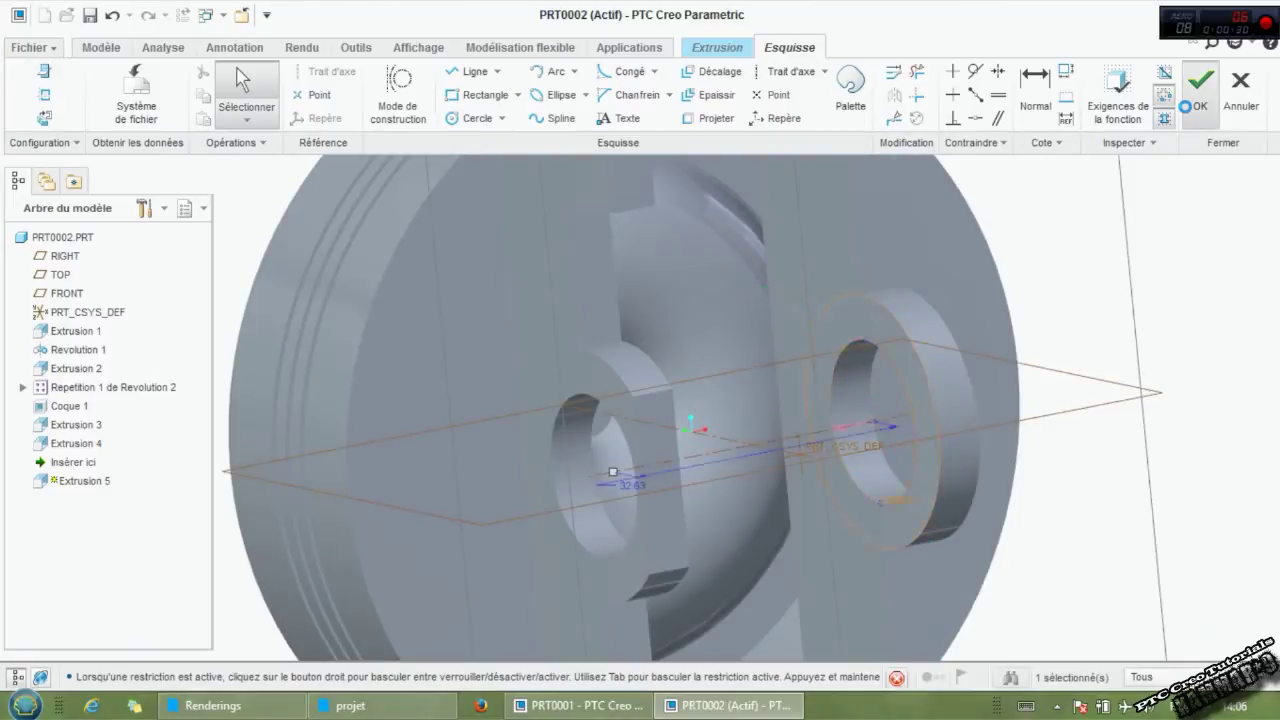
Give the ring extrusion a depth of 5 and complete Extrusion 5.
double_click(140, 95)
text(5)
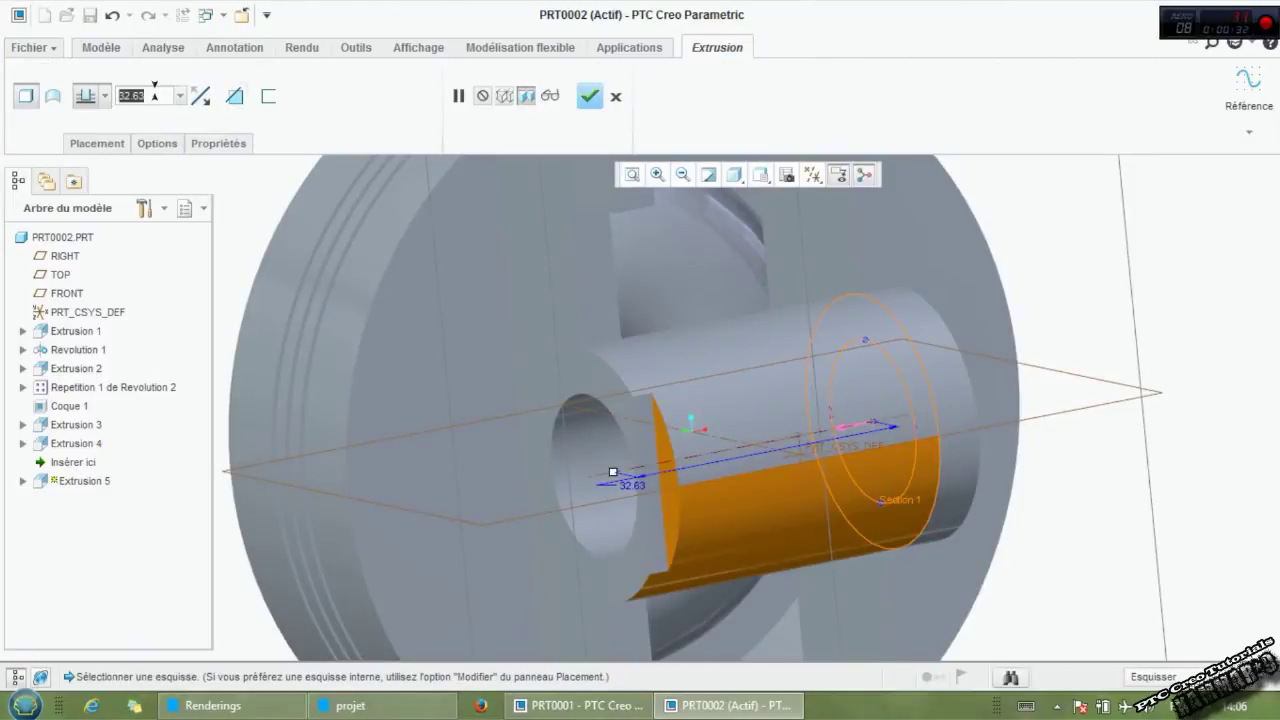
key(Return)
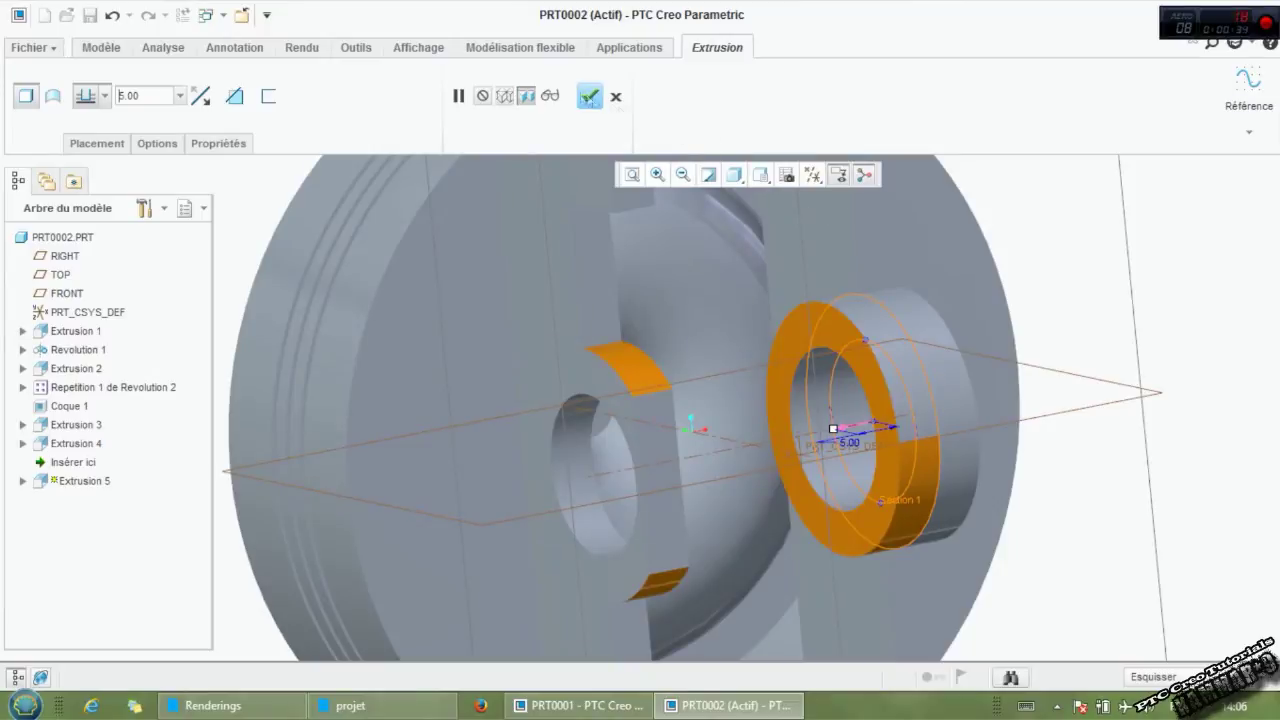
click(589, 96)
Orbit and zoom around the piston to inspect the new collar on the pin boss.
mouse_move(1080, 408)
middle_down()
mouse_move(983, 383)
mouse_move(940, 394)
mouse_move(948, 403)
middle_up()
key(ctrl+d)
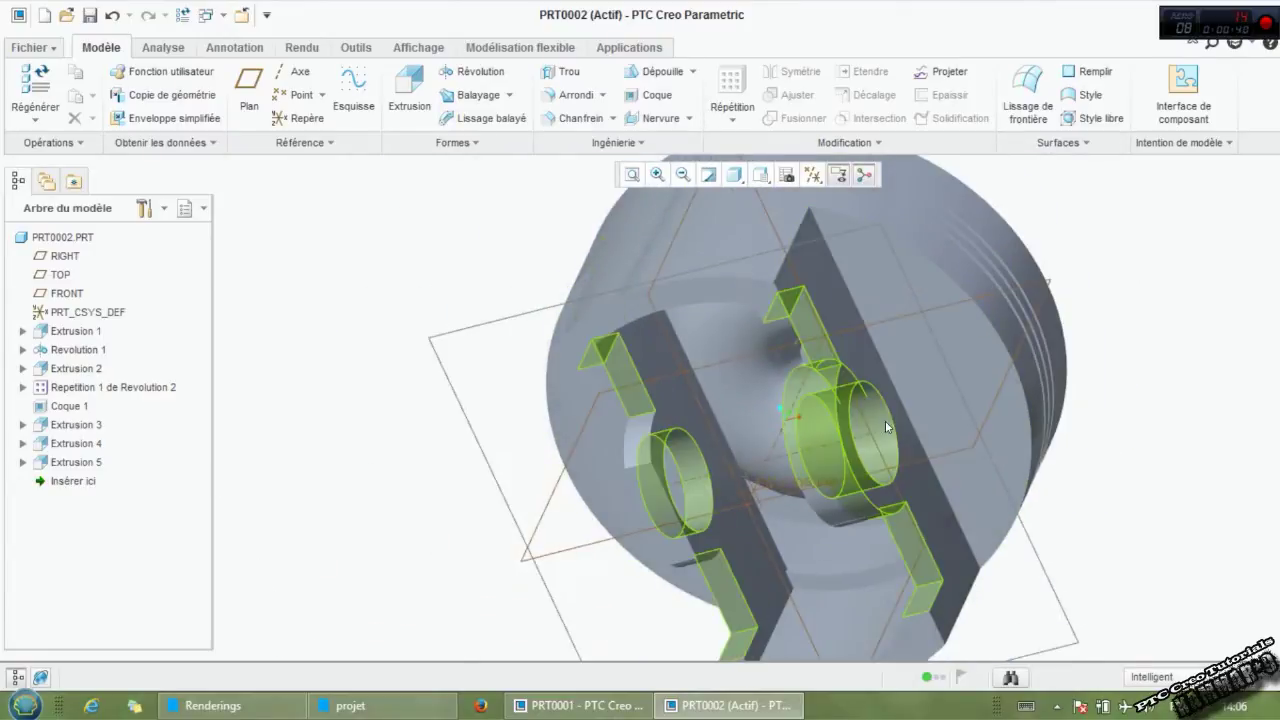
mouse_move(884, 421)
middle_down()
mouse_move(790, 459)
mouse_move(802, 440)
mouse_move(740, 525)
mouse_move(851, 306)
middle_up()
scroll(732, 531, up, 2)
scroll(708, 536, up, 1)
scroll(705, 517, up, 3)
scroll(899, 448, up, 3)
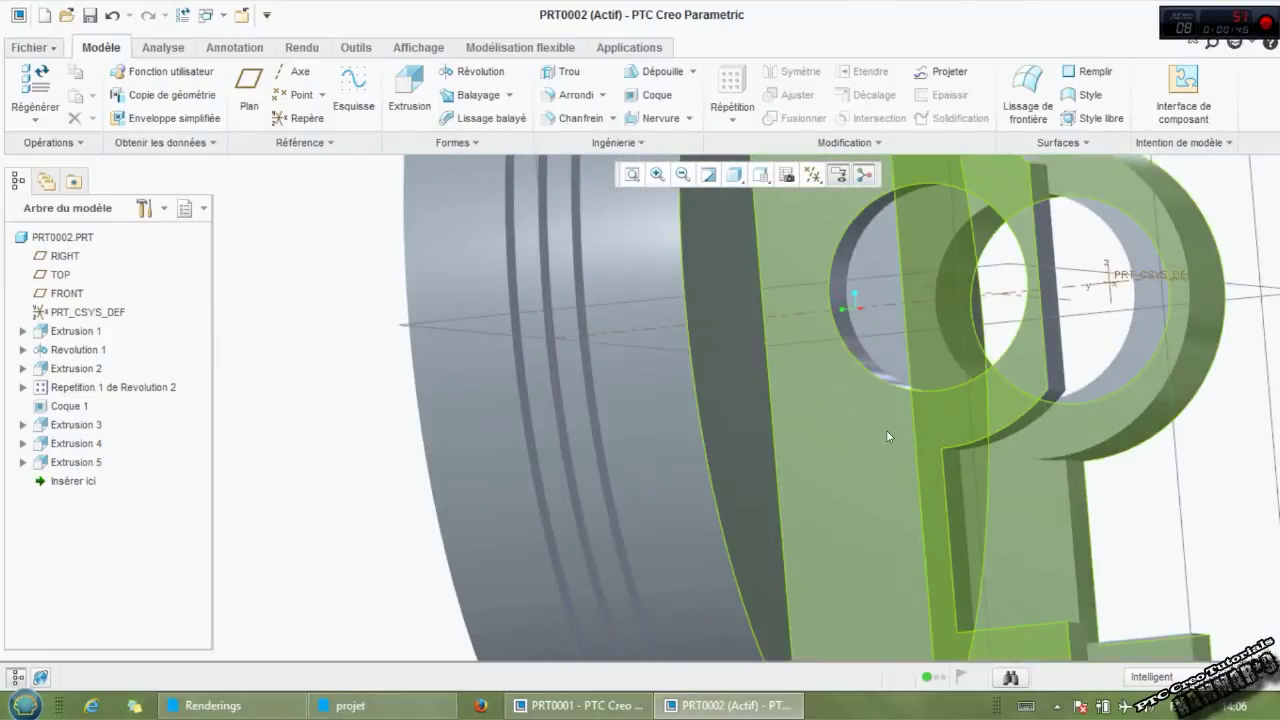
click(886, 432)
mouse_move(901, 443)
middle_down()
mouse_move(986, 443)
mouse_move(889, 516)
middle_up()
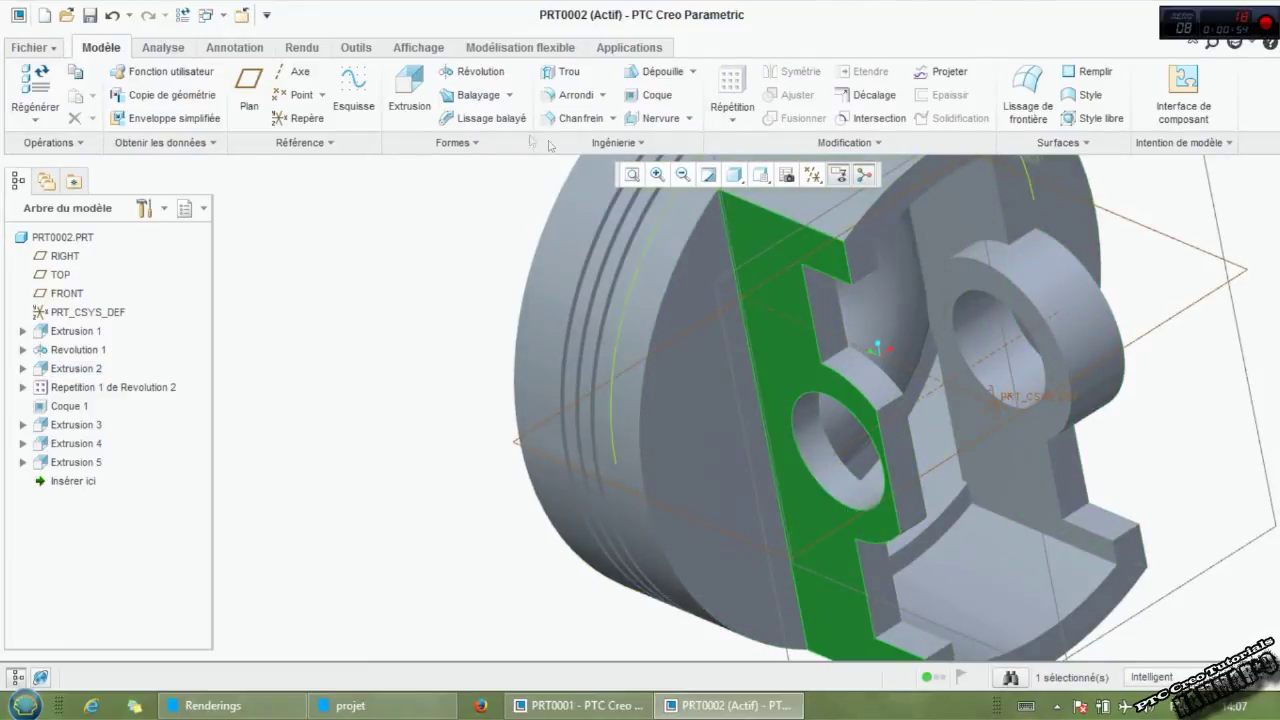
Start an extrusion sketch on the green face, then abandon the sketch and cancel the extrusion.
click(407, 108)
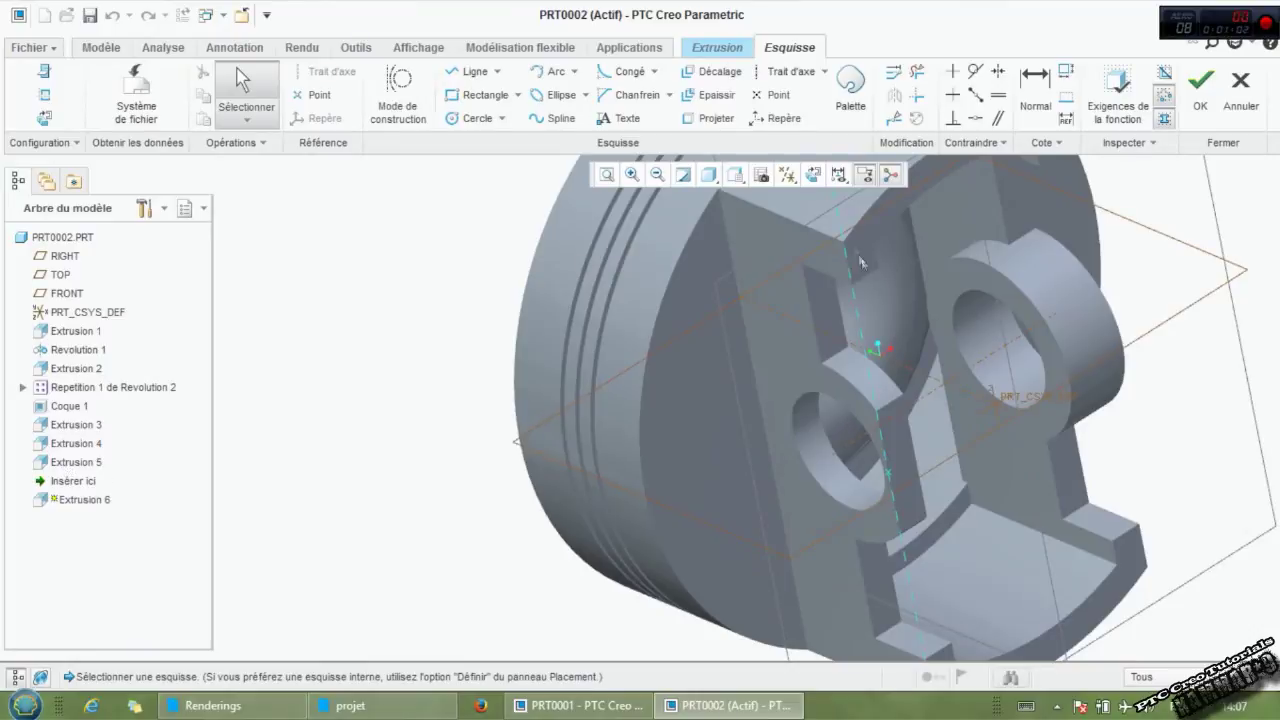
click(812, 175)
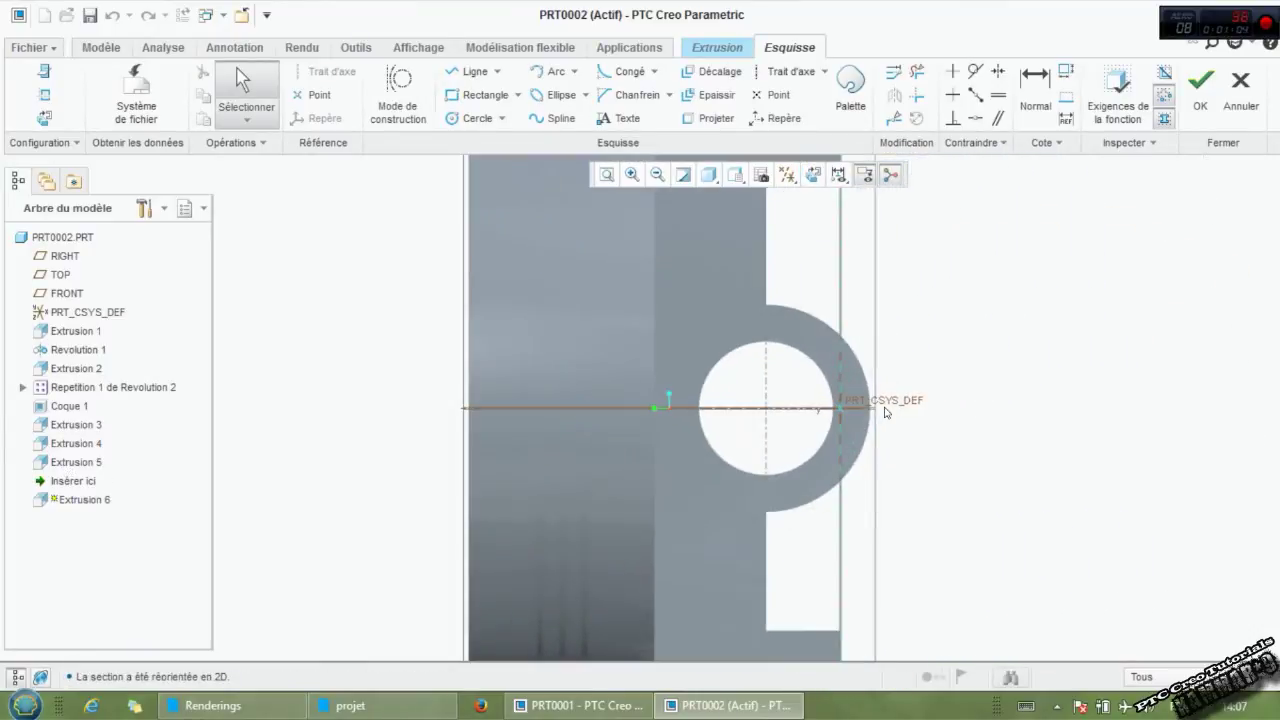
scroll(884, 412, up, 2)
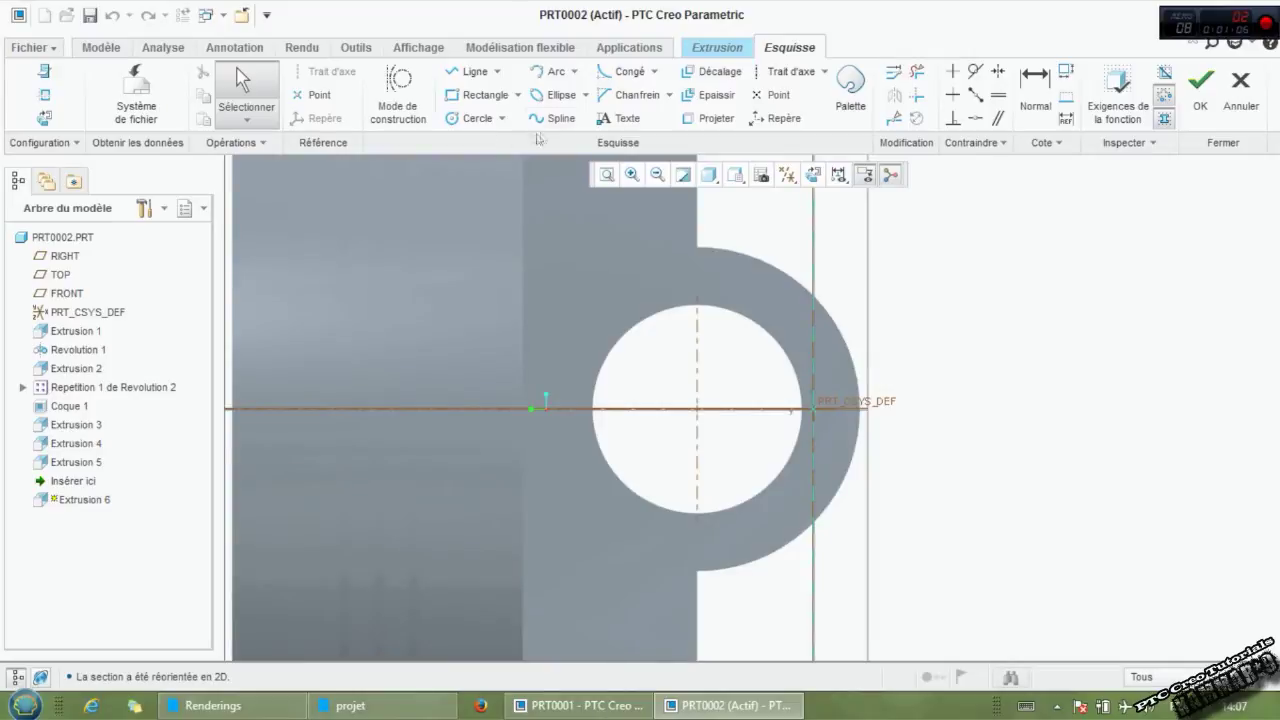
click(472, 73)
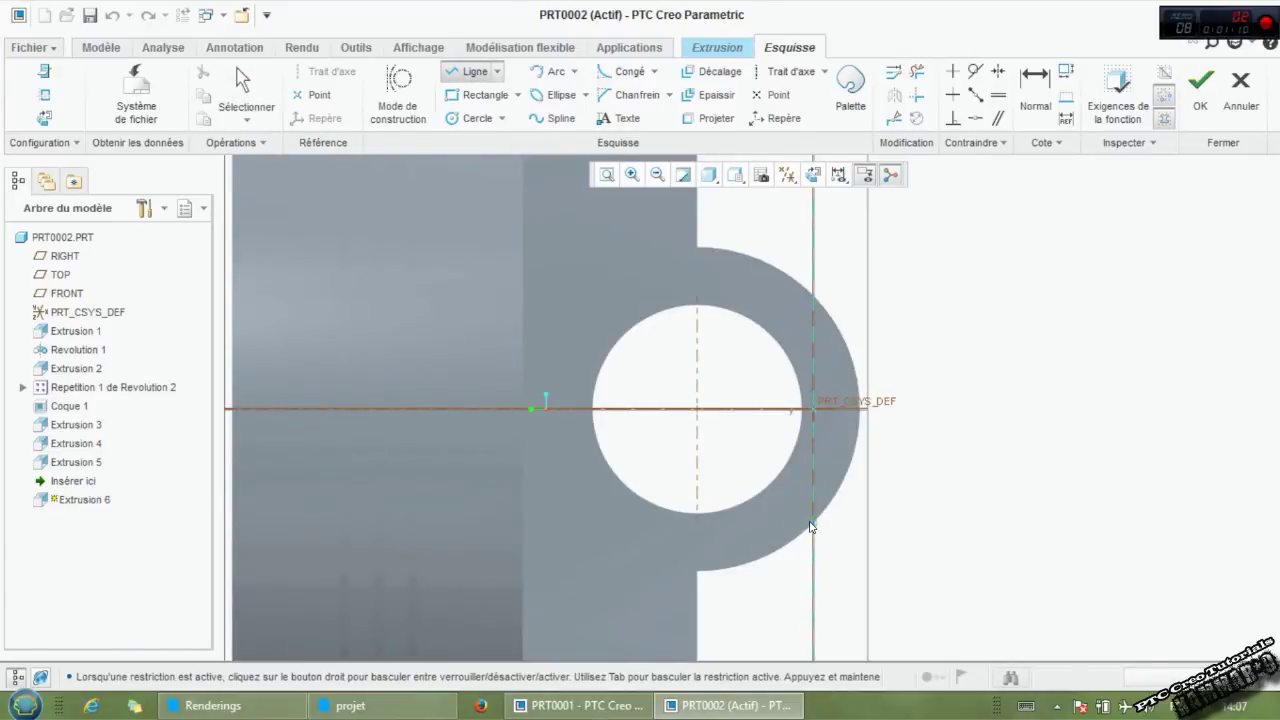
middle_click(1000, 422)
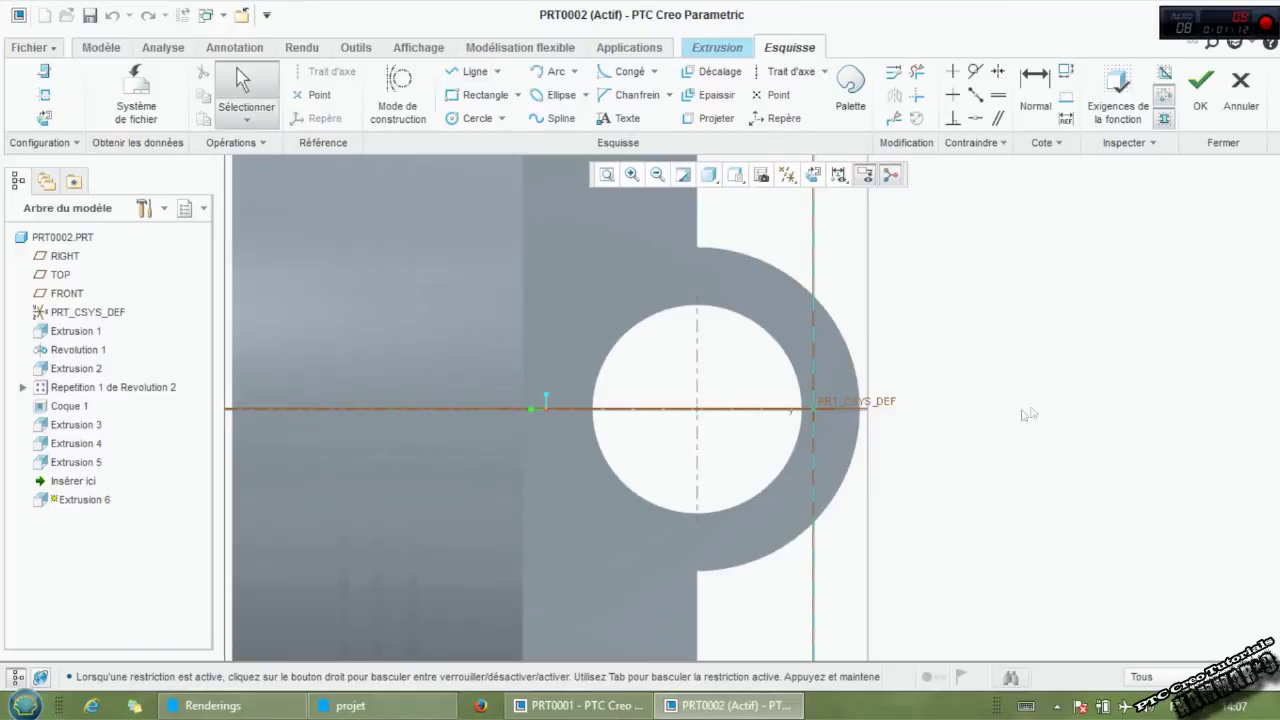
click(1240, 88)
click(717, 387)
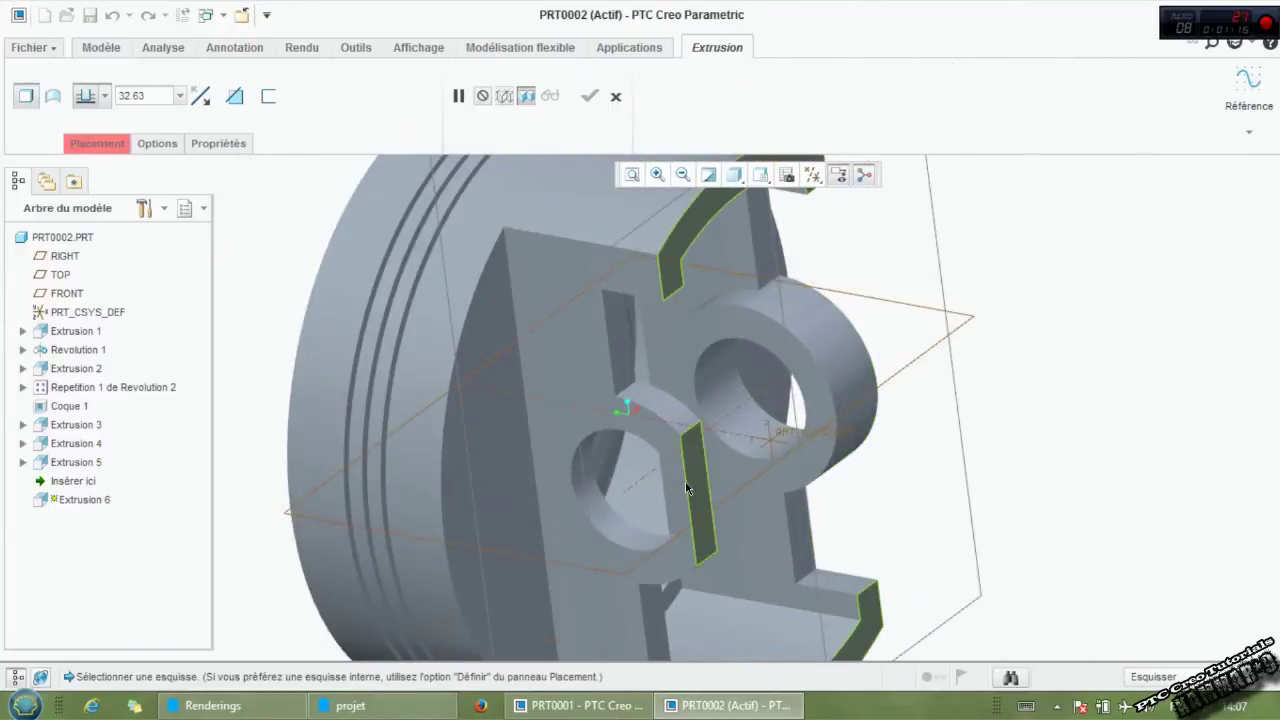
key(Escape)
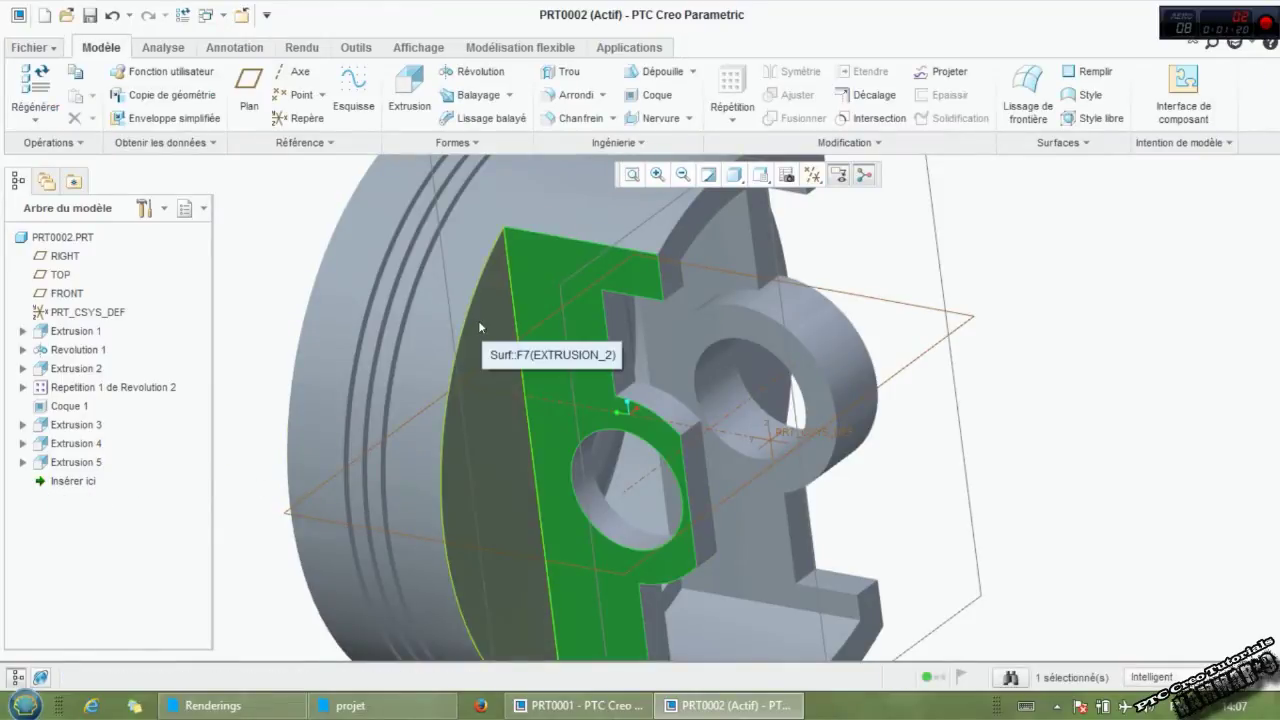
Mirror Extrusion 4 across the RIGHT plane to create Symetrie 1, a second pin boss.
click(228, 449)
click(78, 445)
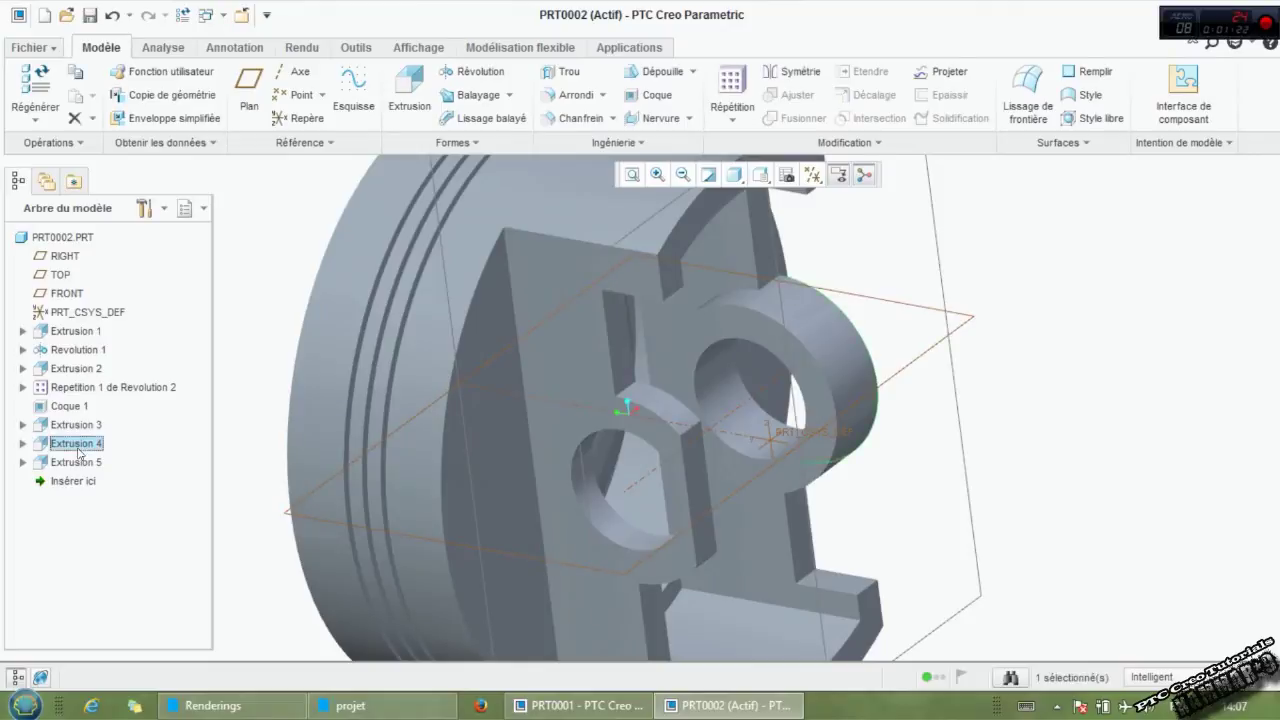
click(792, 72)
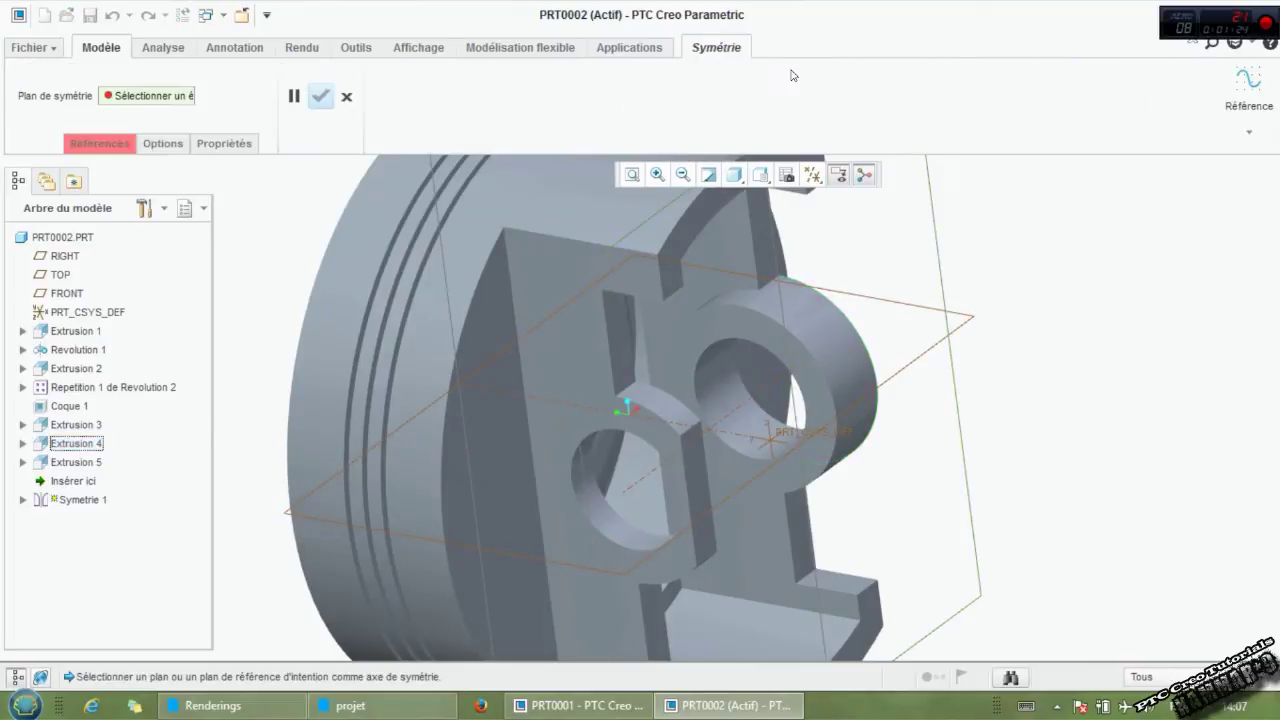
scroll(724, 418, down, 5)
middle_drag(724, 418, 584, 270)
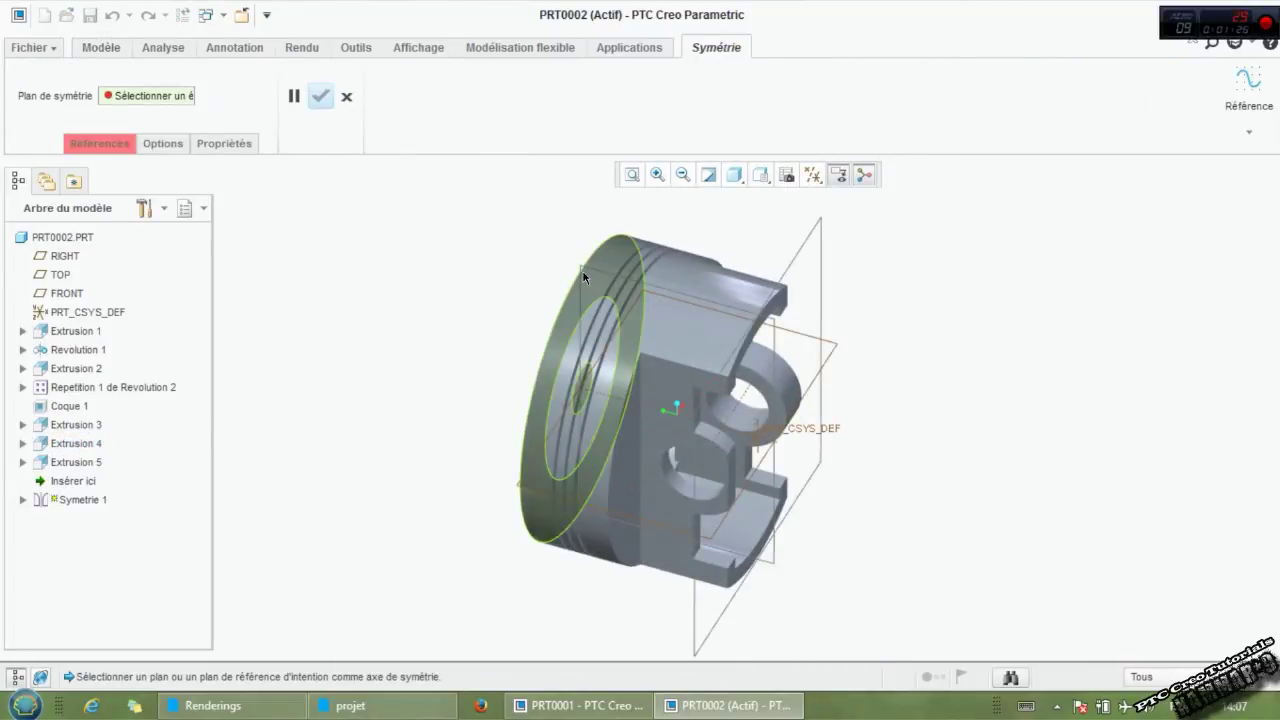
click(584, 270)
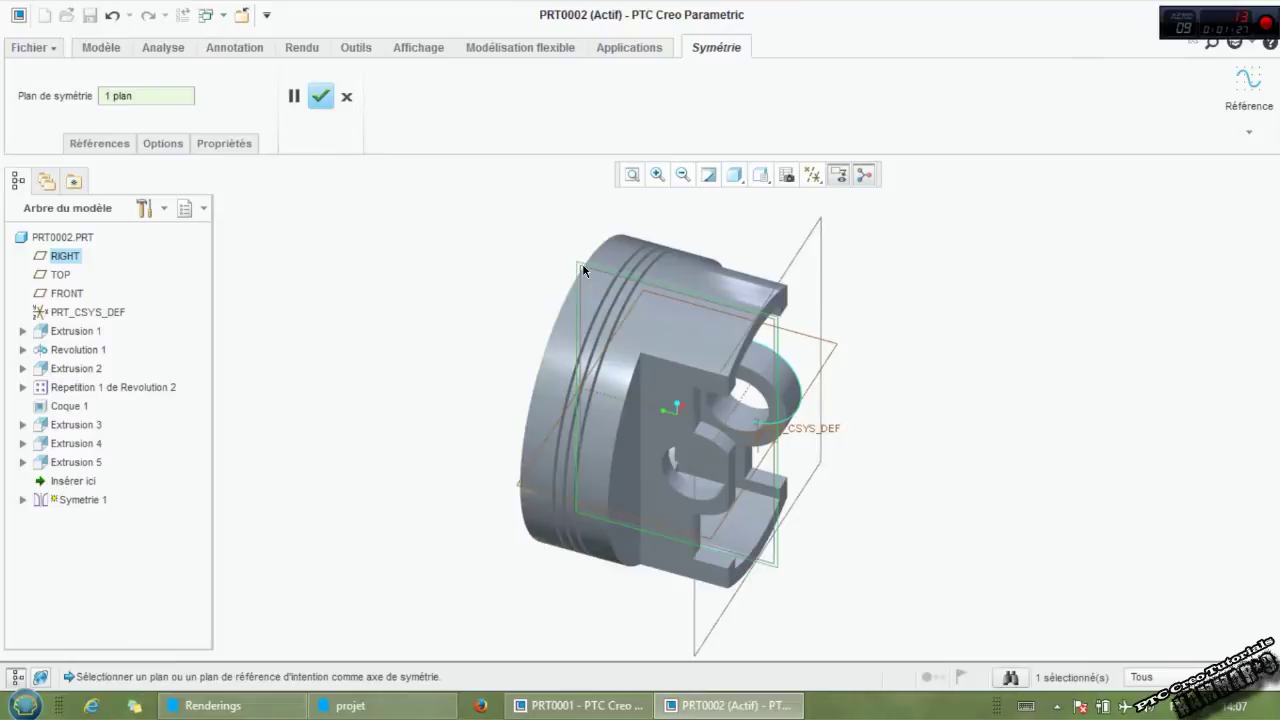
click(320, 95)
mouse_move(593, 456)
middle_down()
mouse_move(740, 462)
mouse_move(648, 412)
mouse_move(624, 483)
middle_up()
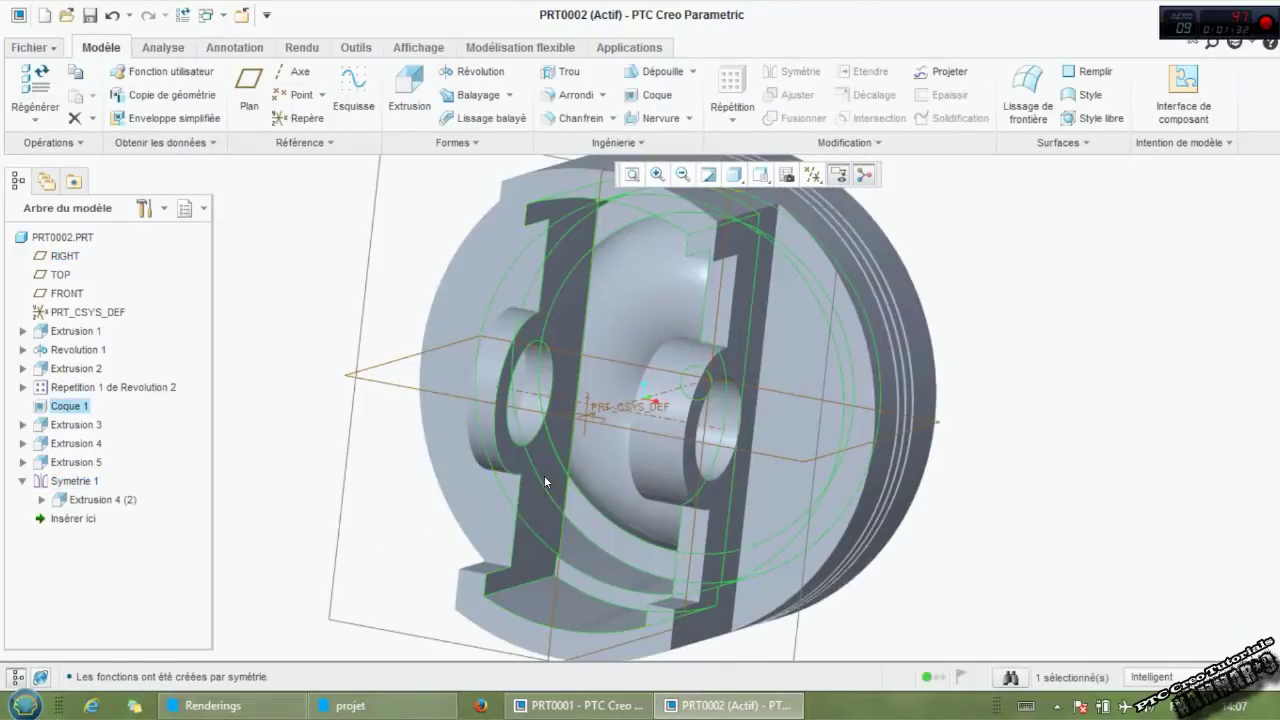
click(555, 535)
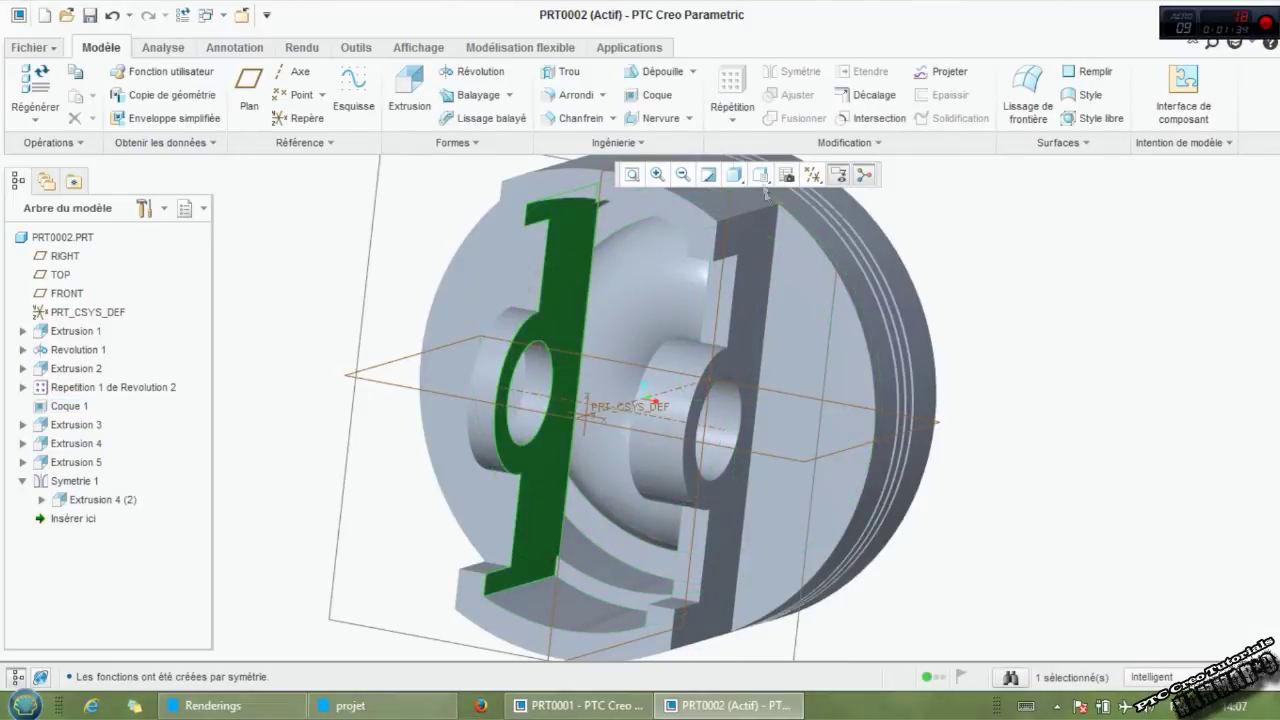
On the boss face, sketch a 28-diameter circle concentric with the projected pin-hole edge.
click(418, 98)
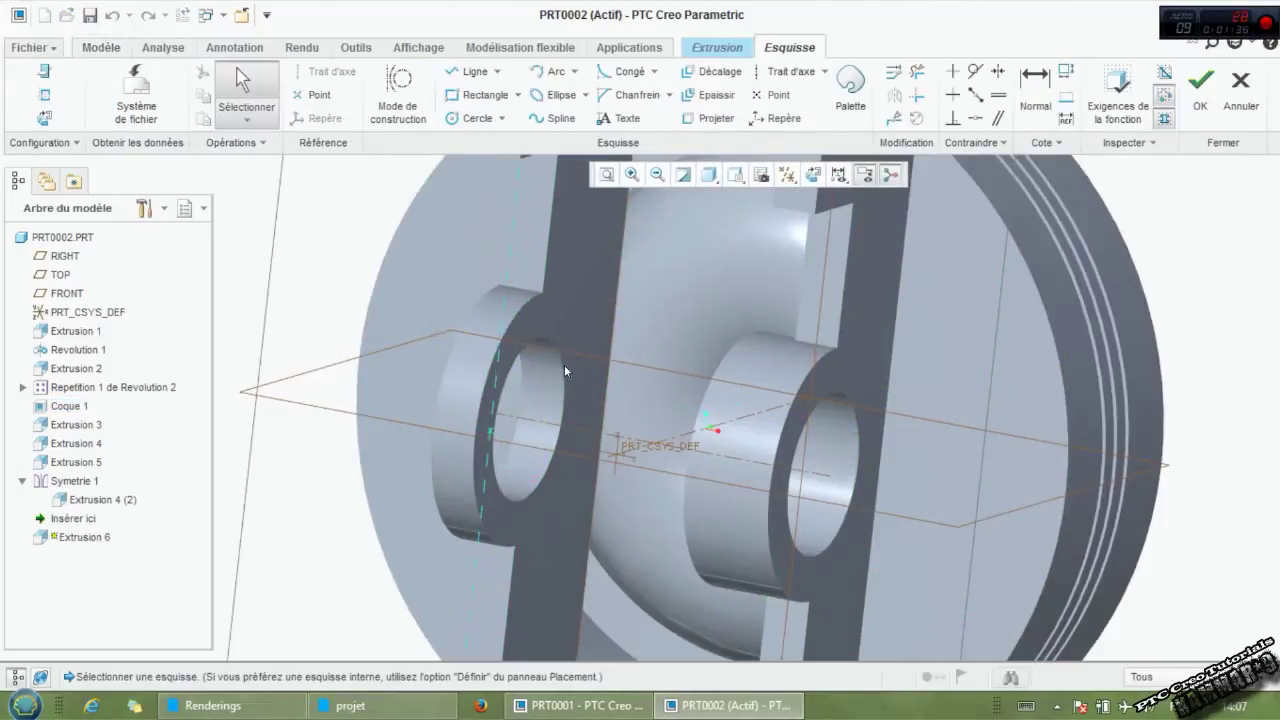
click(814, 176)
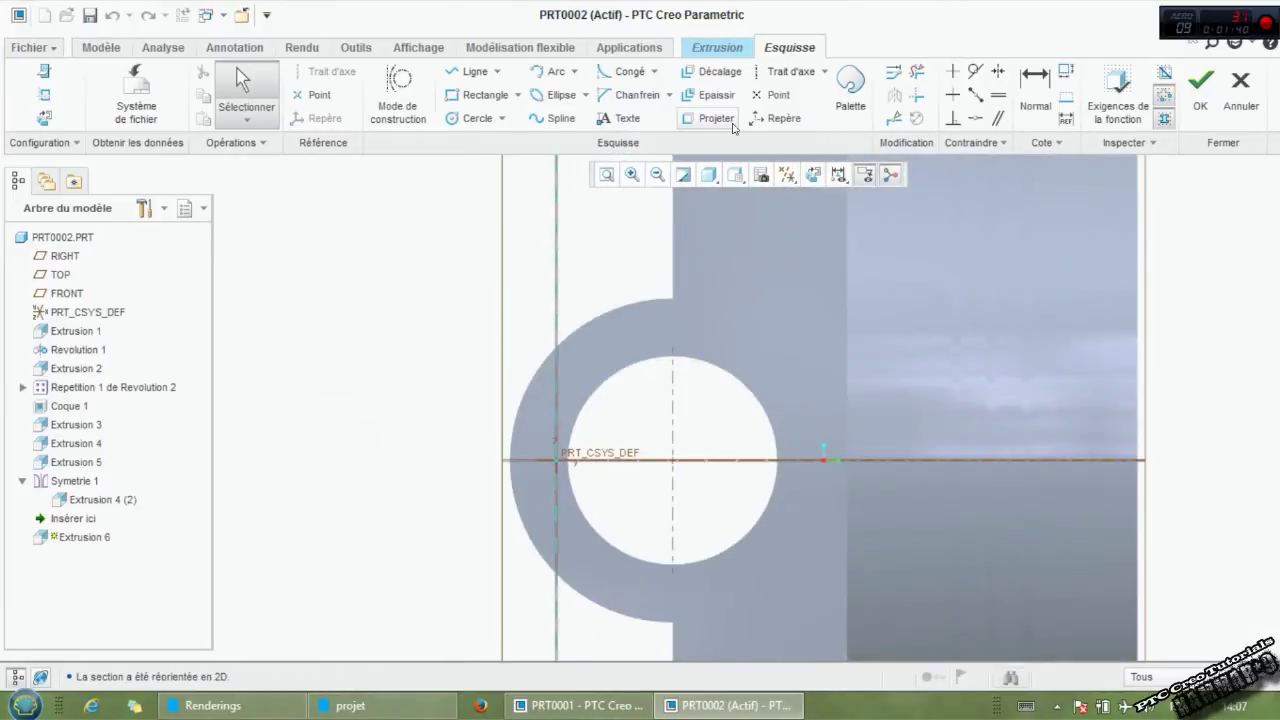
click(733, 124)
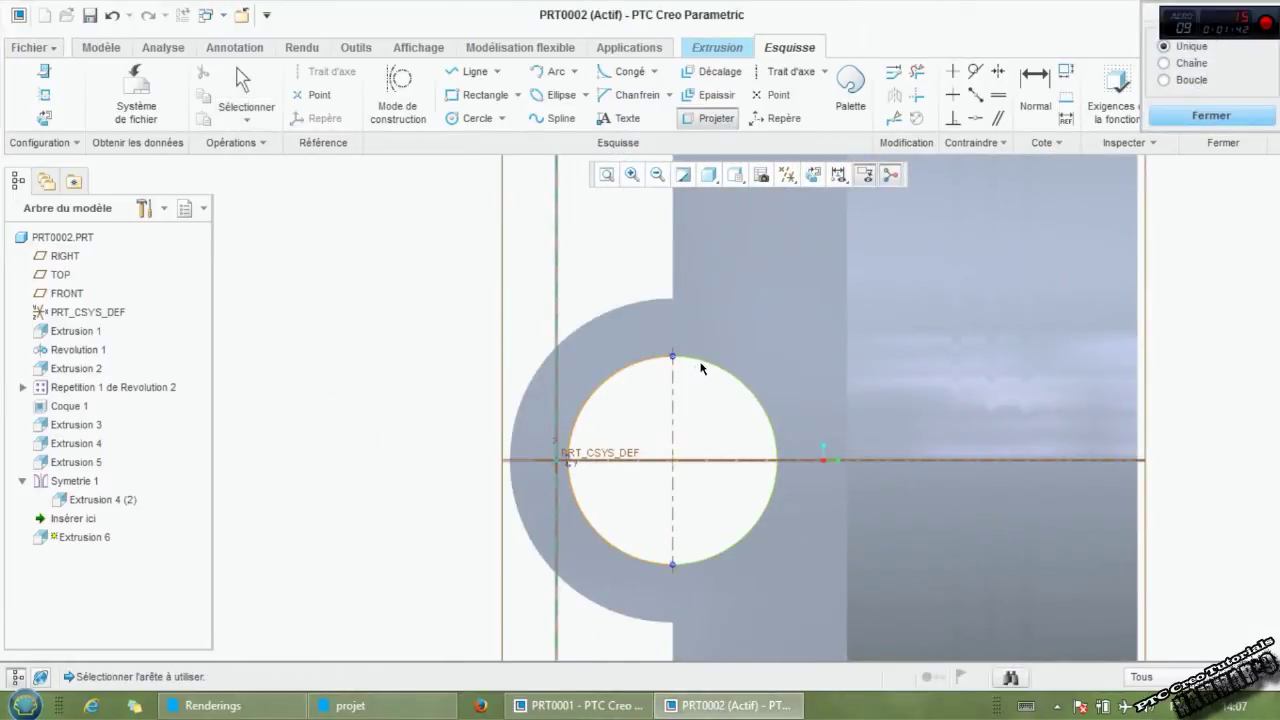
click(1188, 115)
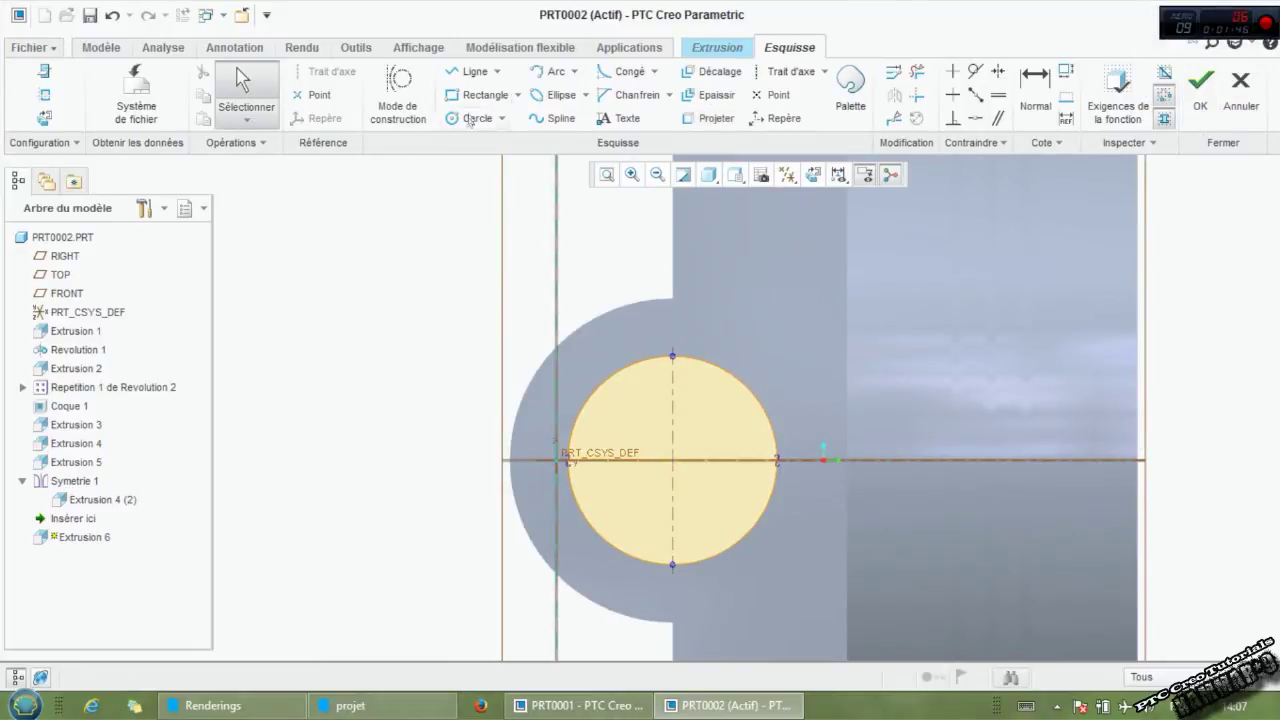
click(472, 118)
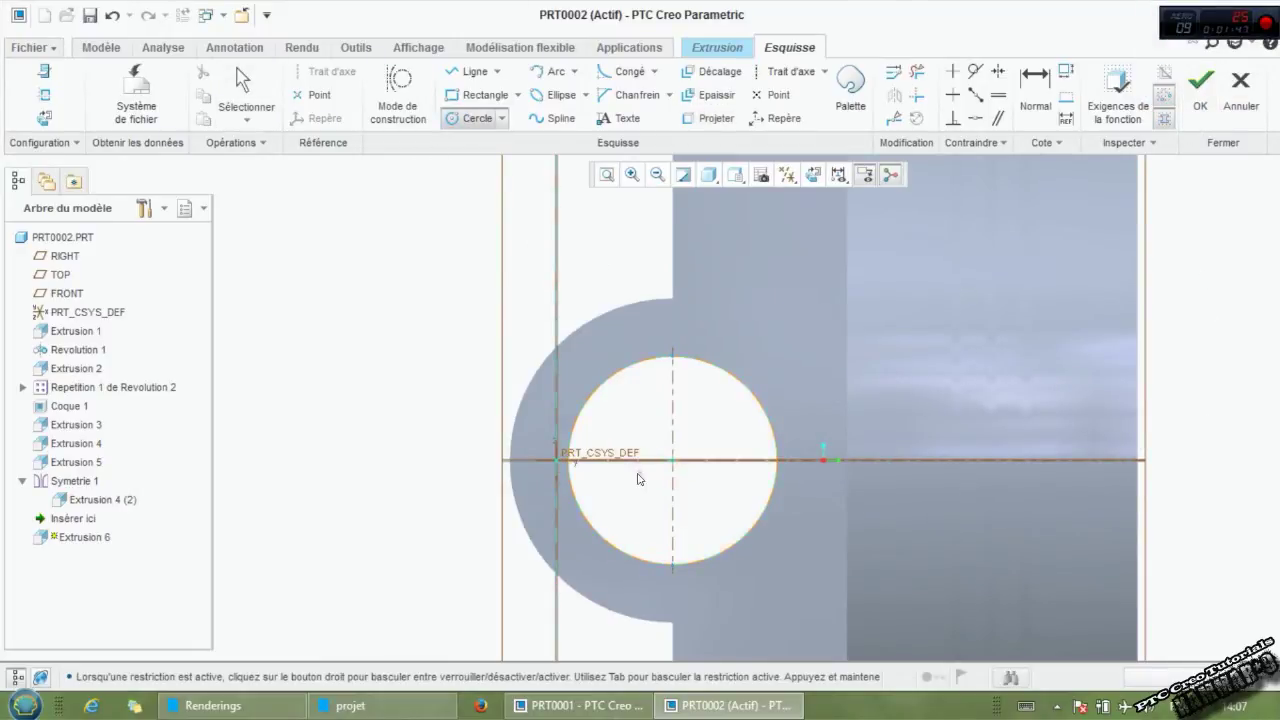
click(737, 338)
middle_click(737, 338)
double_click(503, 322)
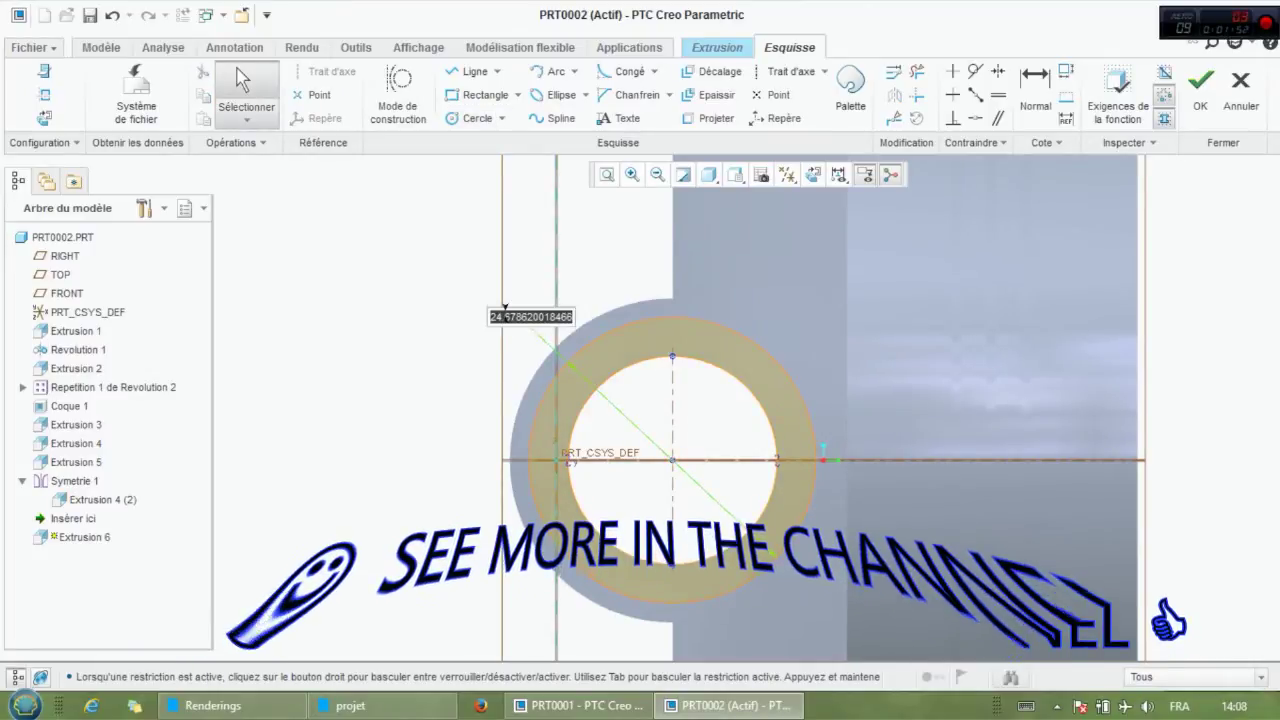
text(28)
key(Return)
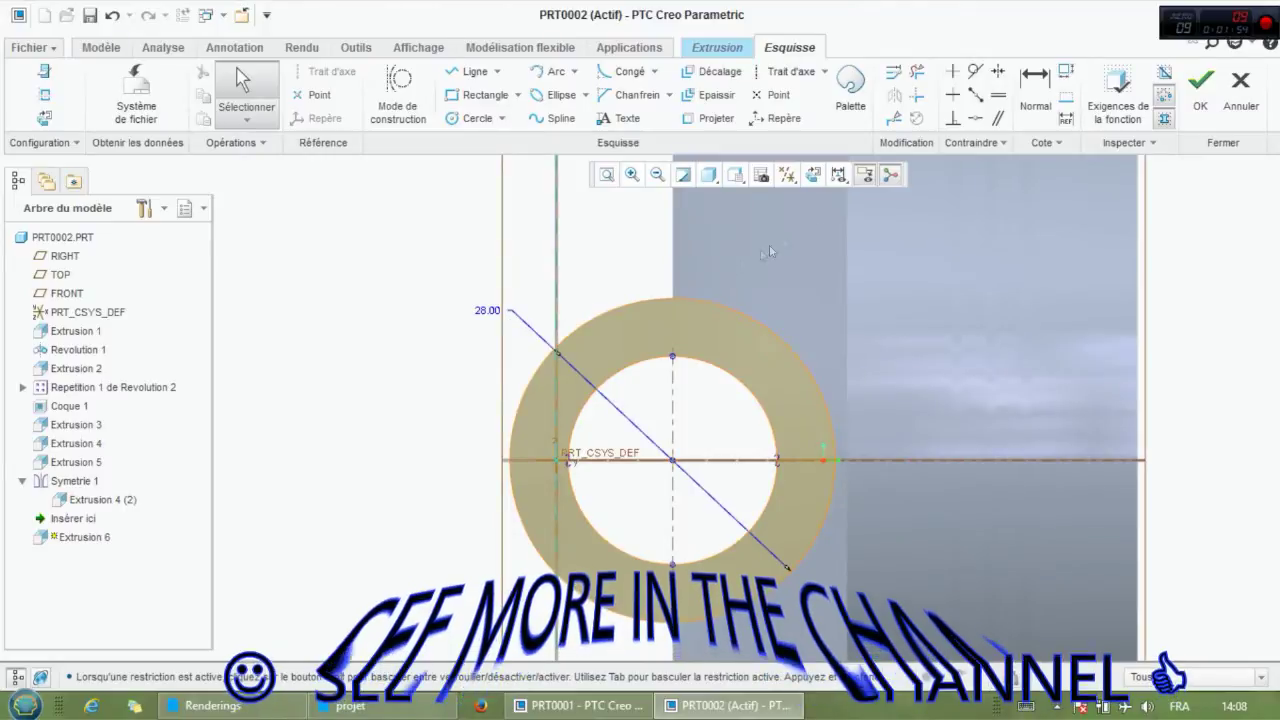
Extrude the ring sketch to a depth of 5 as Extrusion 6.
click(1200, 85)
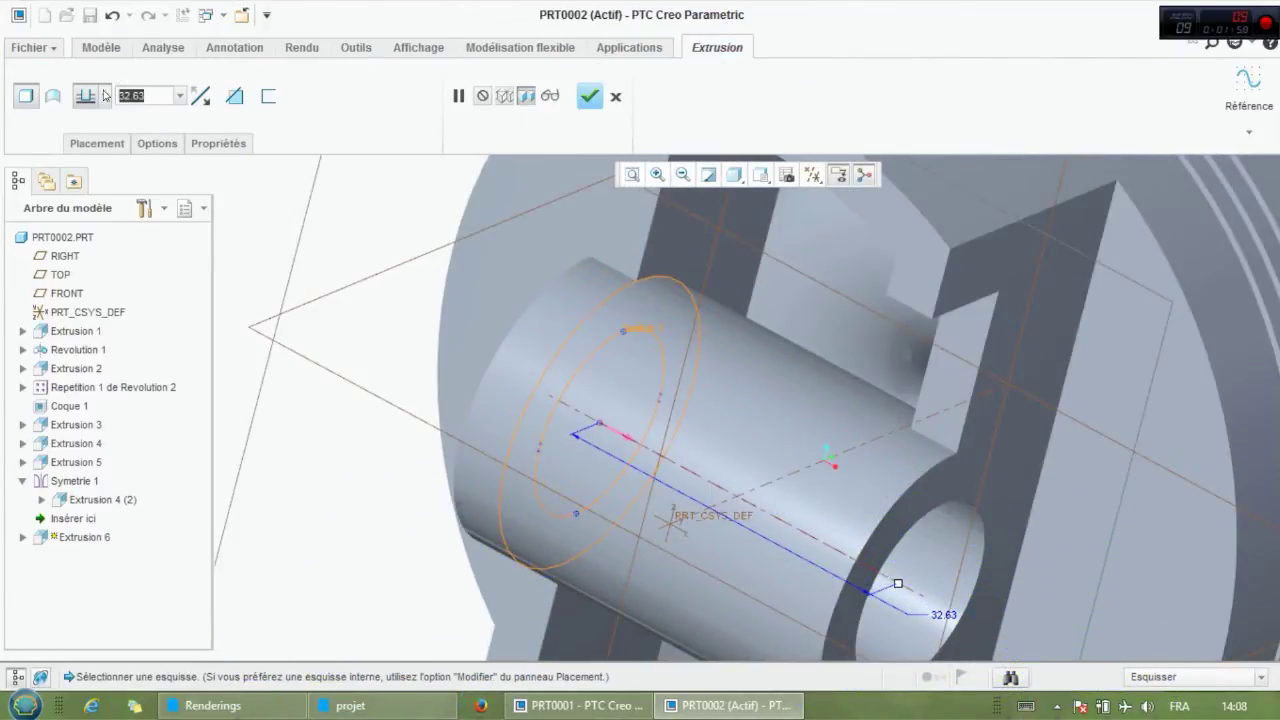
text(5)
key(Return)
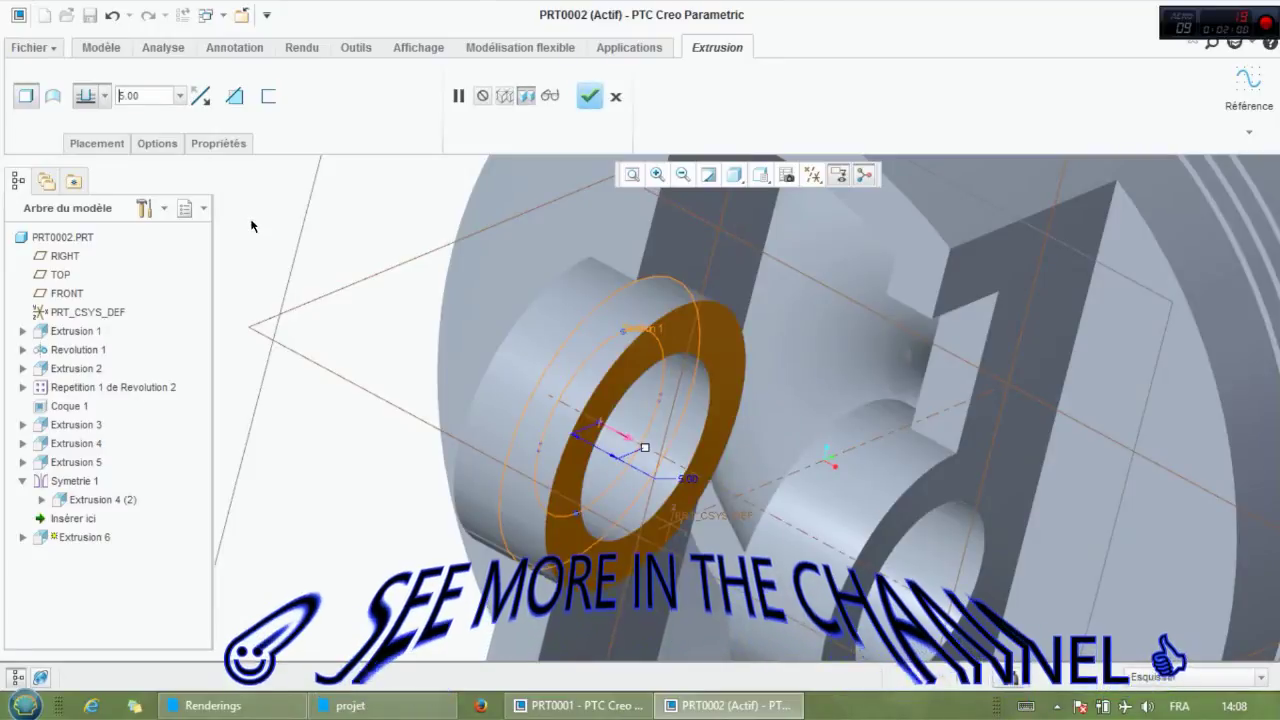
click(587, 96)
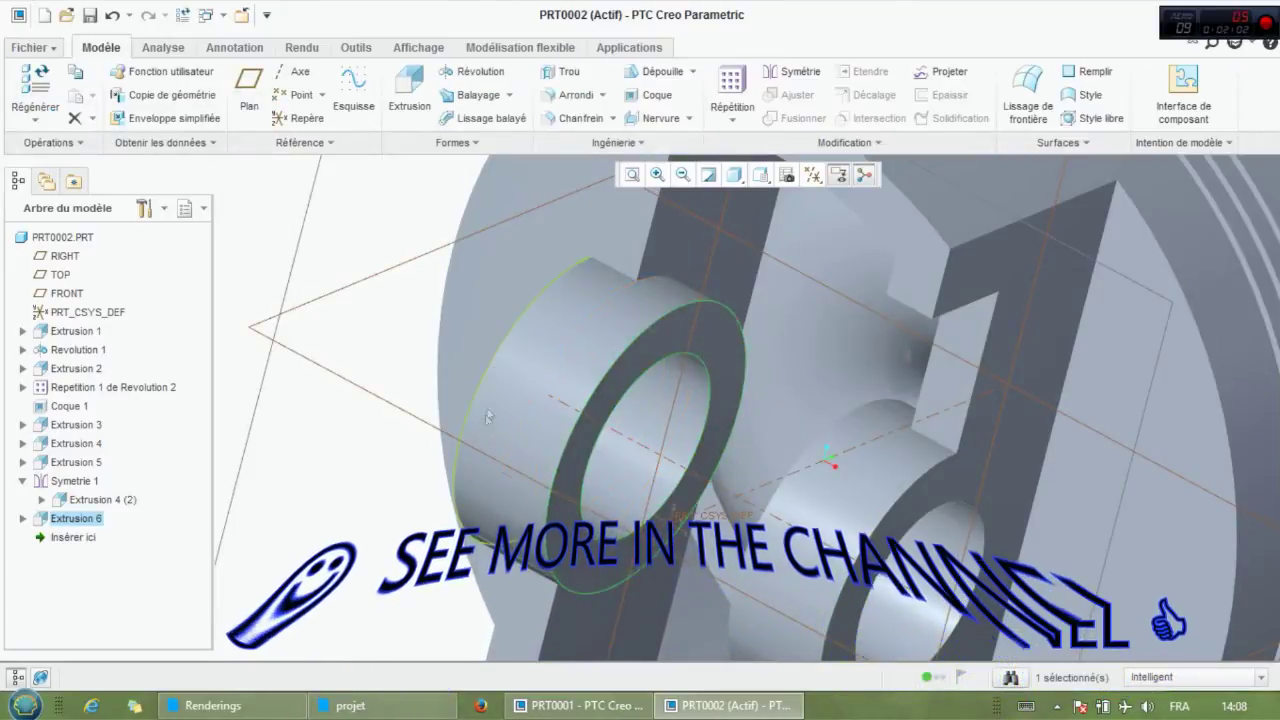
Start a round feature with a radius of 10.
middle_drag(600, 400, 534, 438)
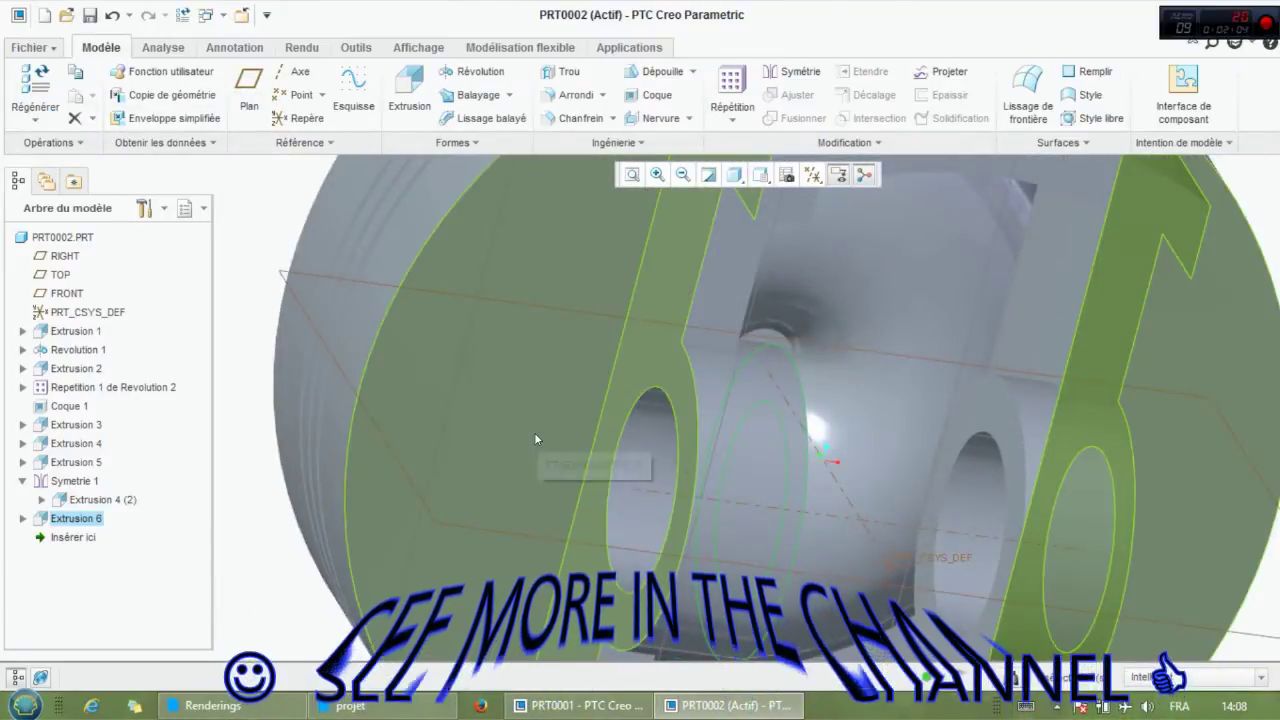
mouse_move(534, 438)
middle_down()
mouse_move(601, 398)
mouse_move(586, 413)
mouse_move(588, 394)
middle_up()
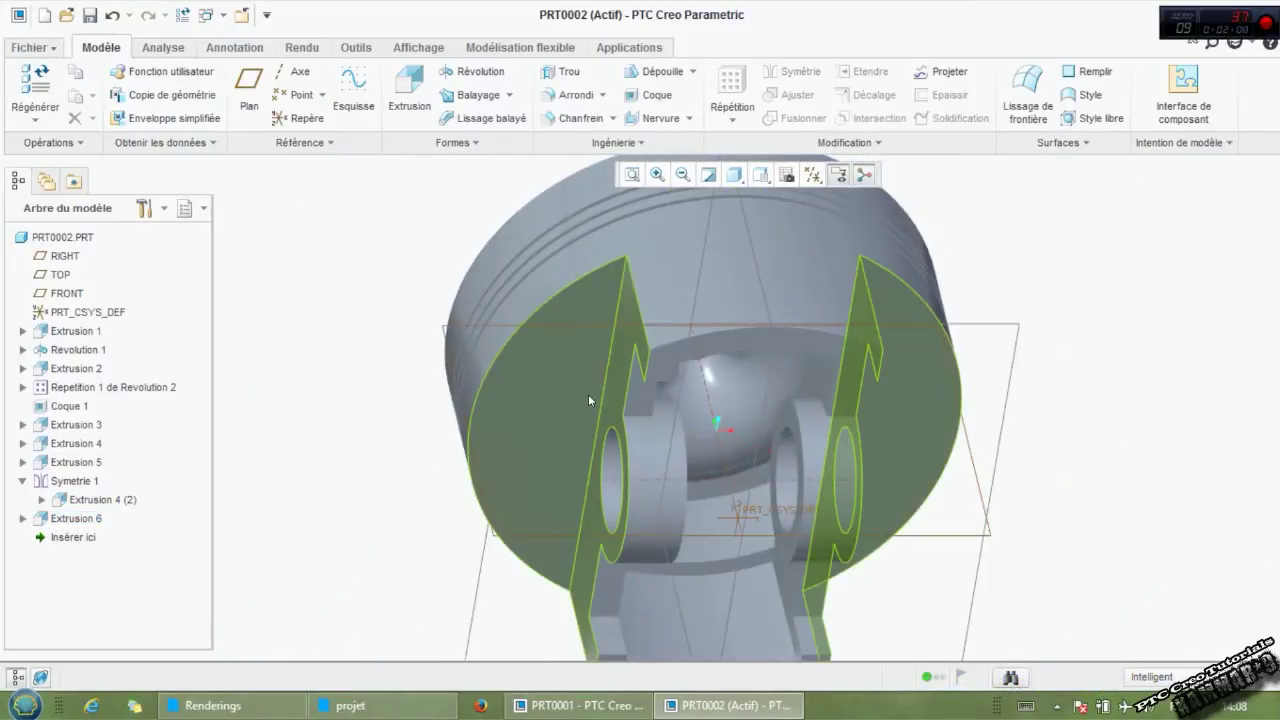
click(571, 101)
mouse_move(822, 429)
middle_down()
mouse_move(817, 398)
mouse_move(790, 380)
middle_up()
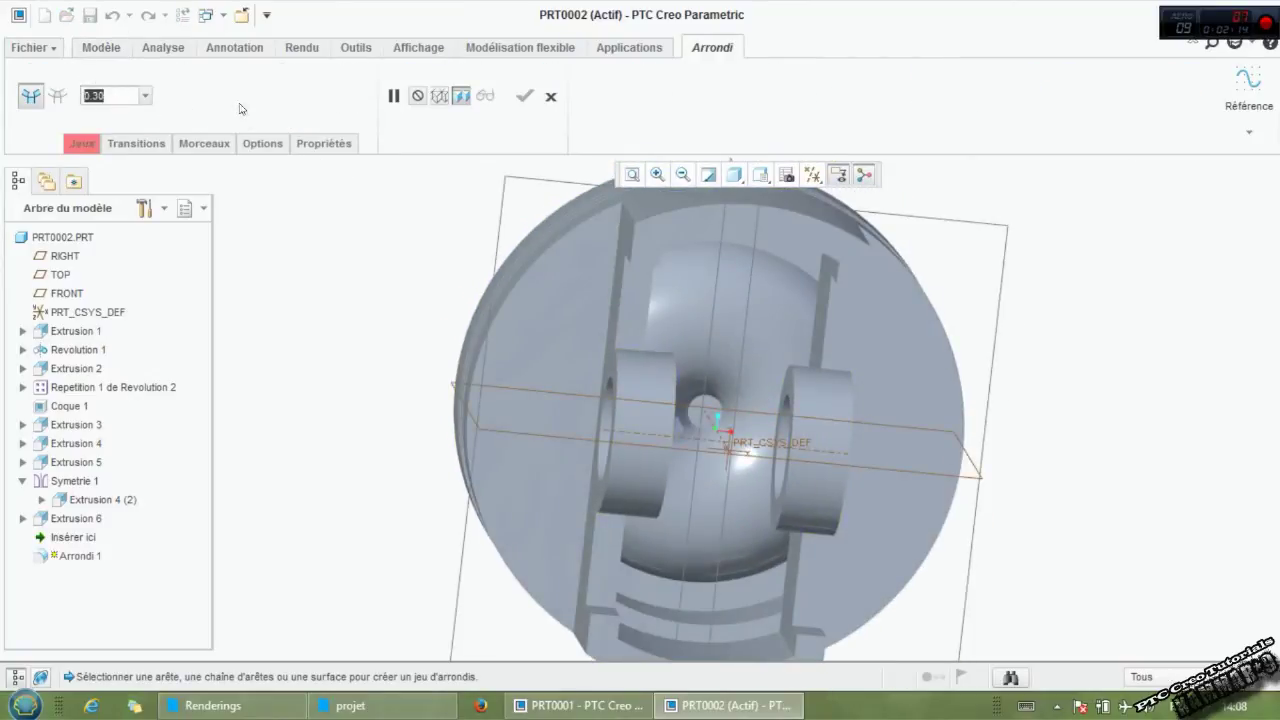
text(10)
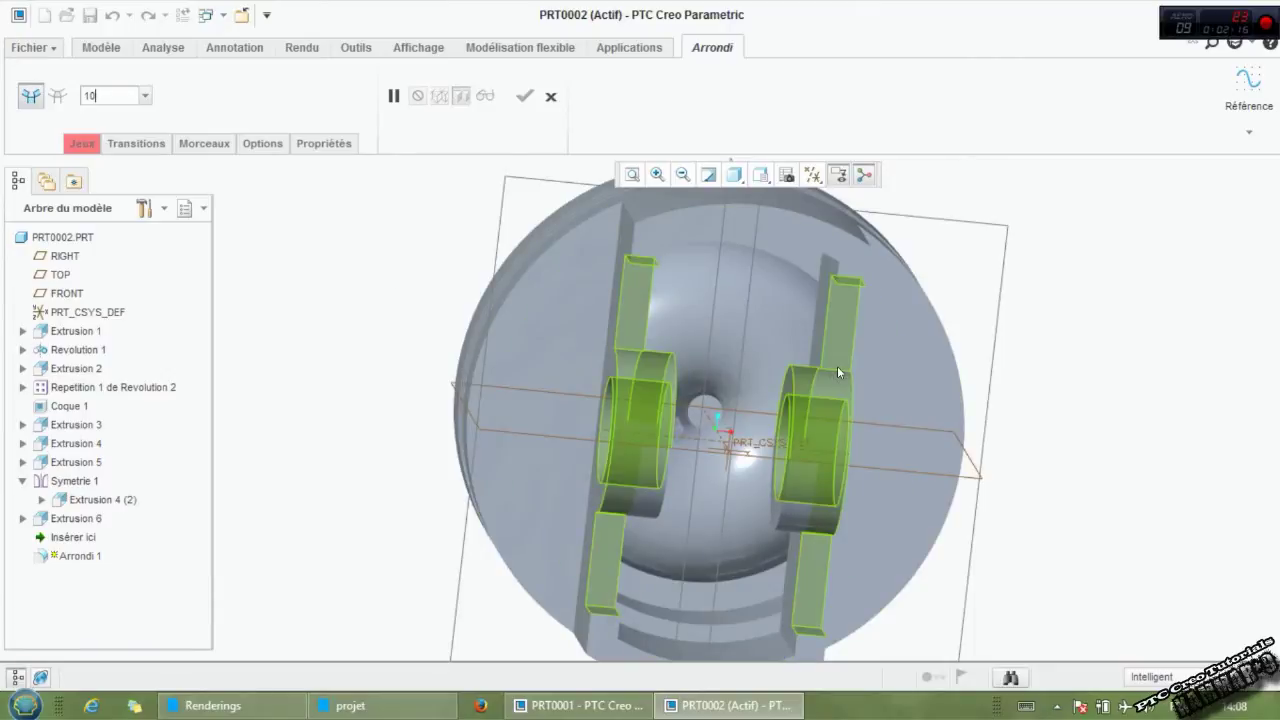
key(Return)
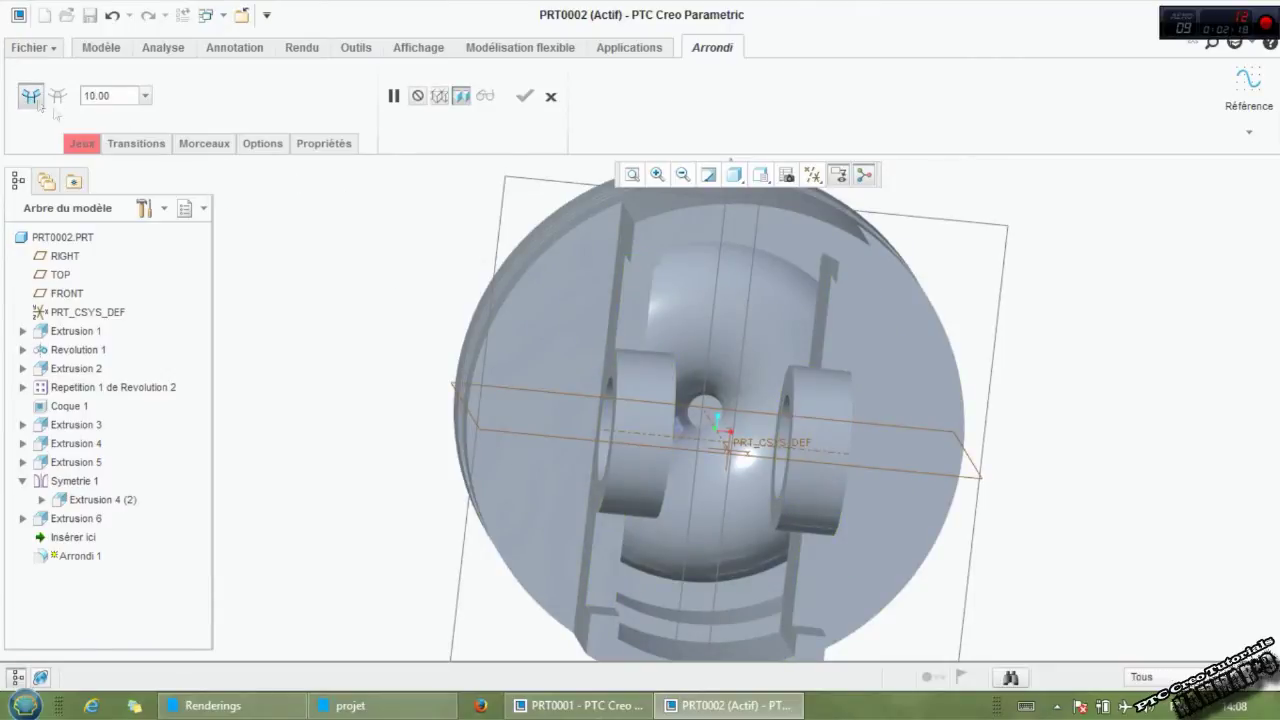
Select the left and right pin-boss edges for the 10 radius round.
middle_drag(780, 413, 837, 363)
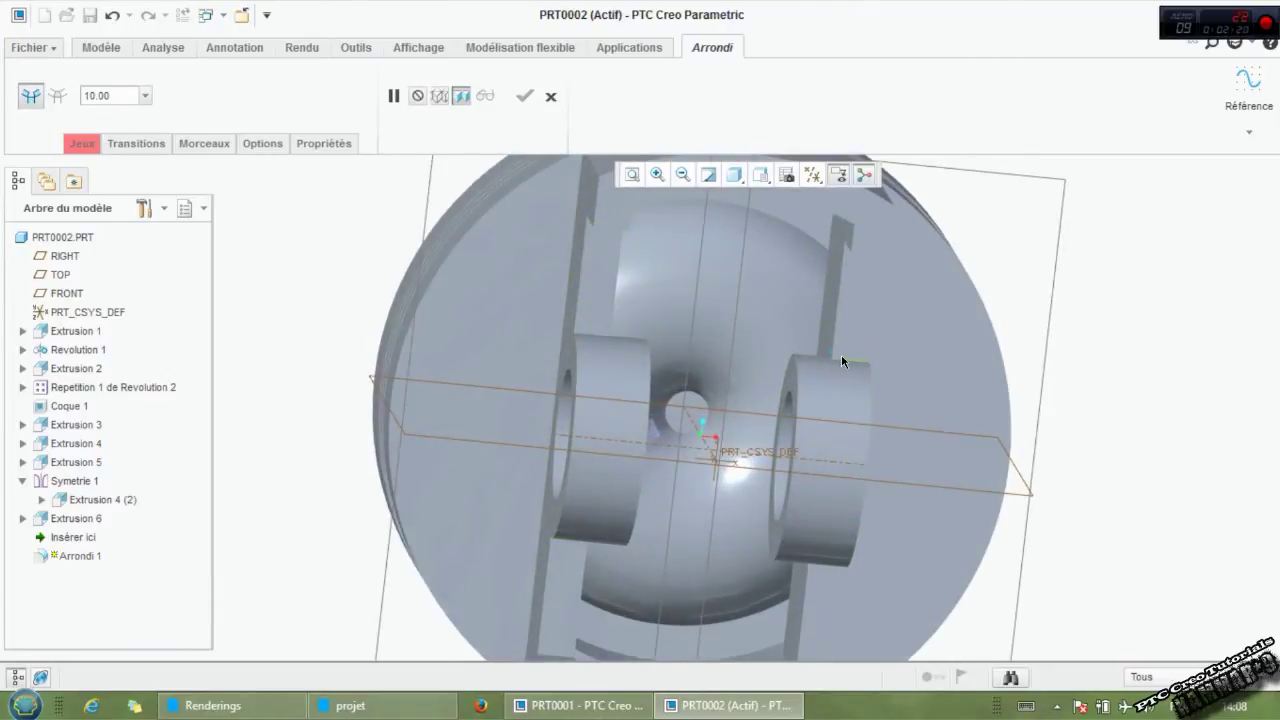
click(841, 354)
key(ctrl+d)
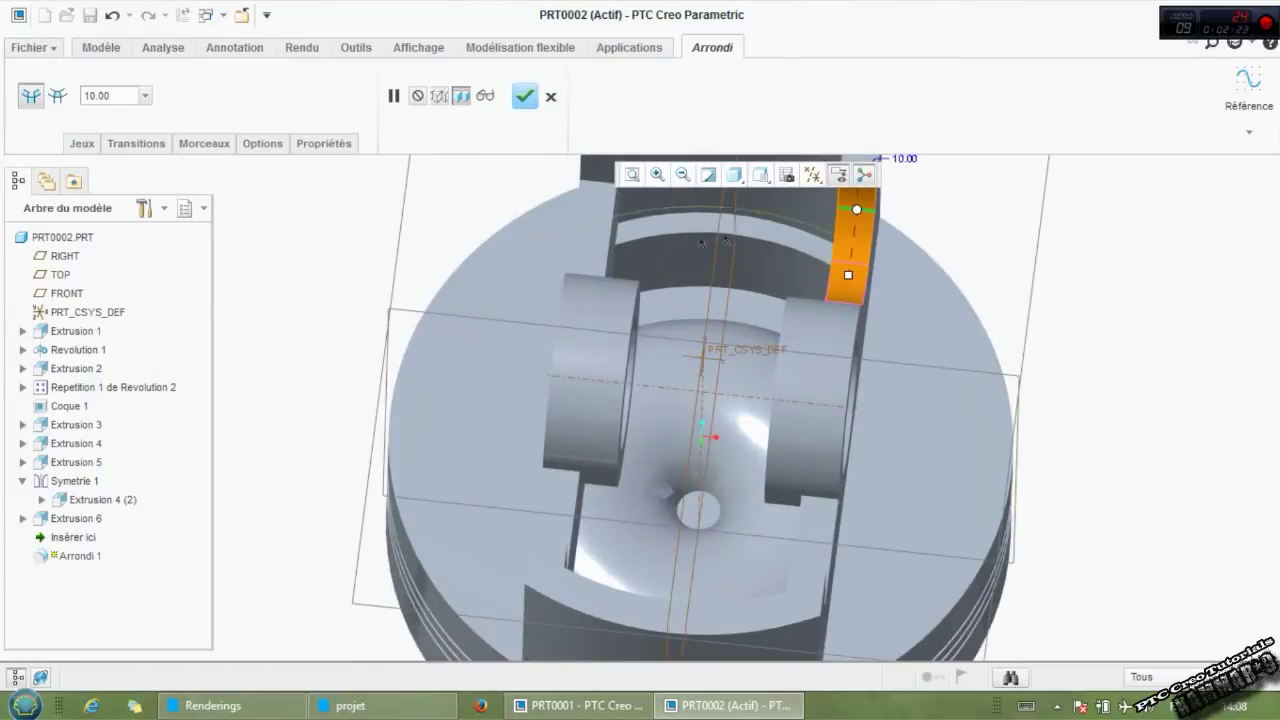
ctrl+click(596, 280)
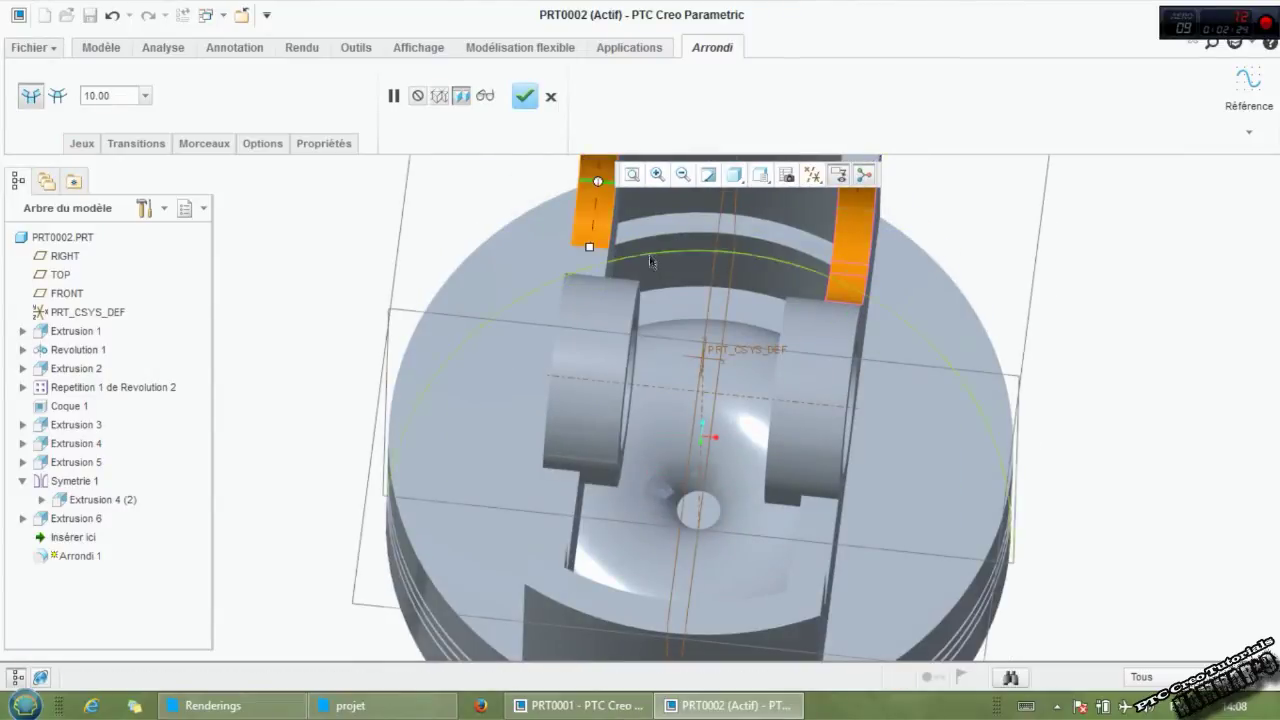
middle_drag(596, 280, 647, 295)
key(ctrl+d)
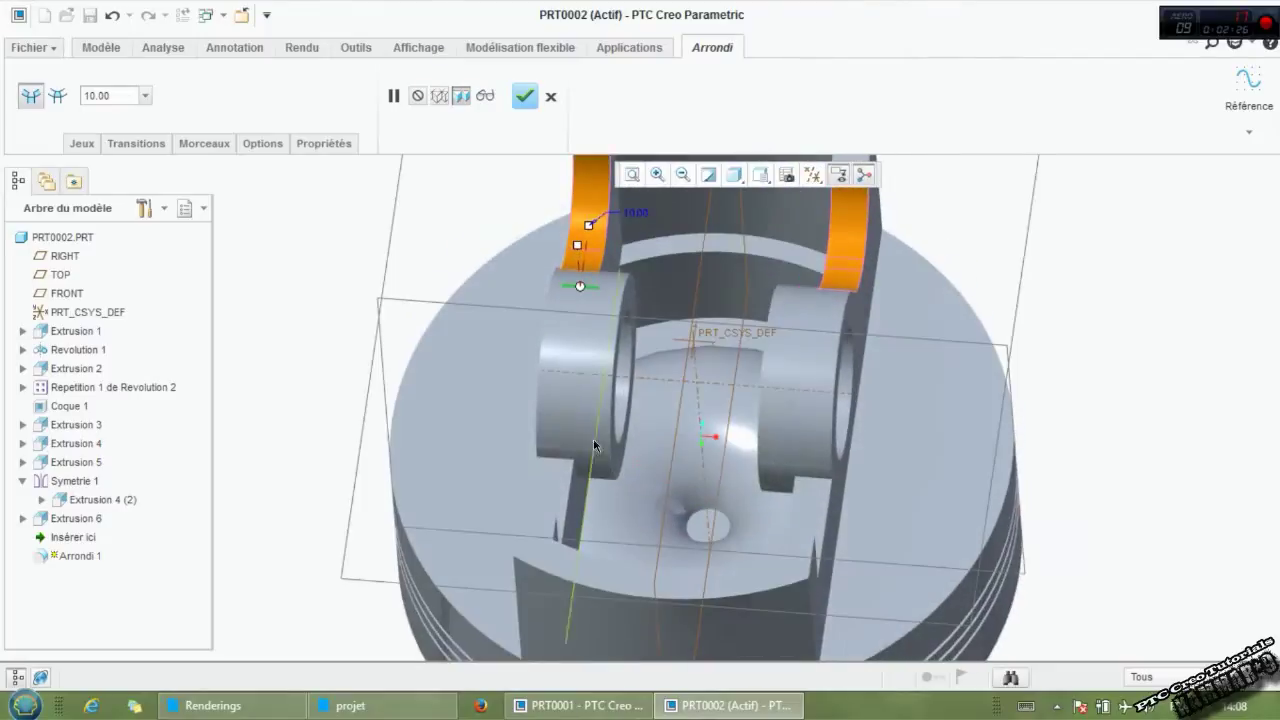
ctrl+click(545, 490)
ctrl+click(780, 511)
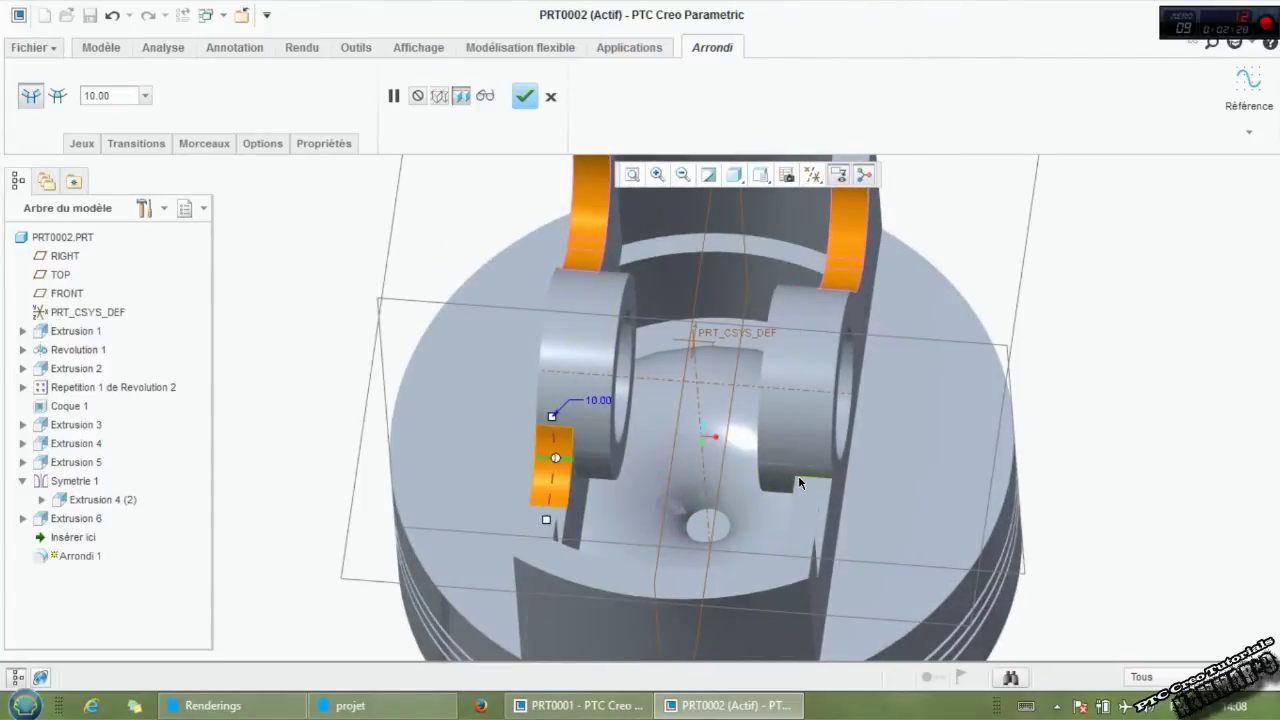
Add the remaining lower boss edges and commit the four-edge round as Arrondi 1.
mouse_move(780, 511)
middle_down()
mouse_move(782, 565)
mouse_move(810, 597)
mouse_move(813, 580)
middle_up()
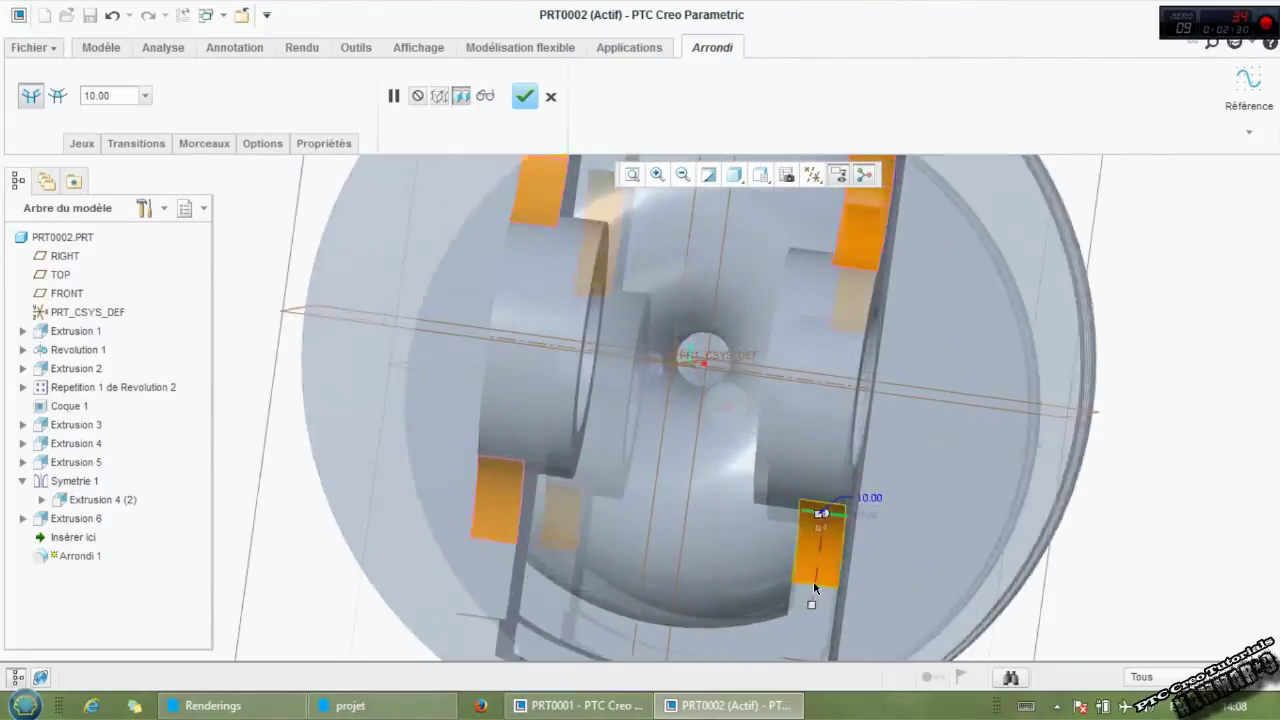
scroll(818, 581, down, 3)
mouse_move(829, 424)
middle_down()
mouse_move(880, 470)
mouse_move(901, 560)
middle_up()
scroll(900, 475, up, 4)
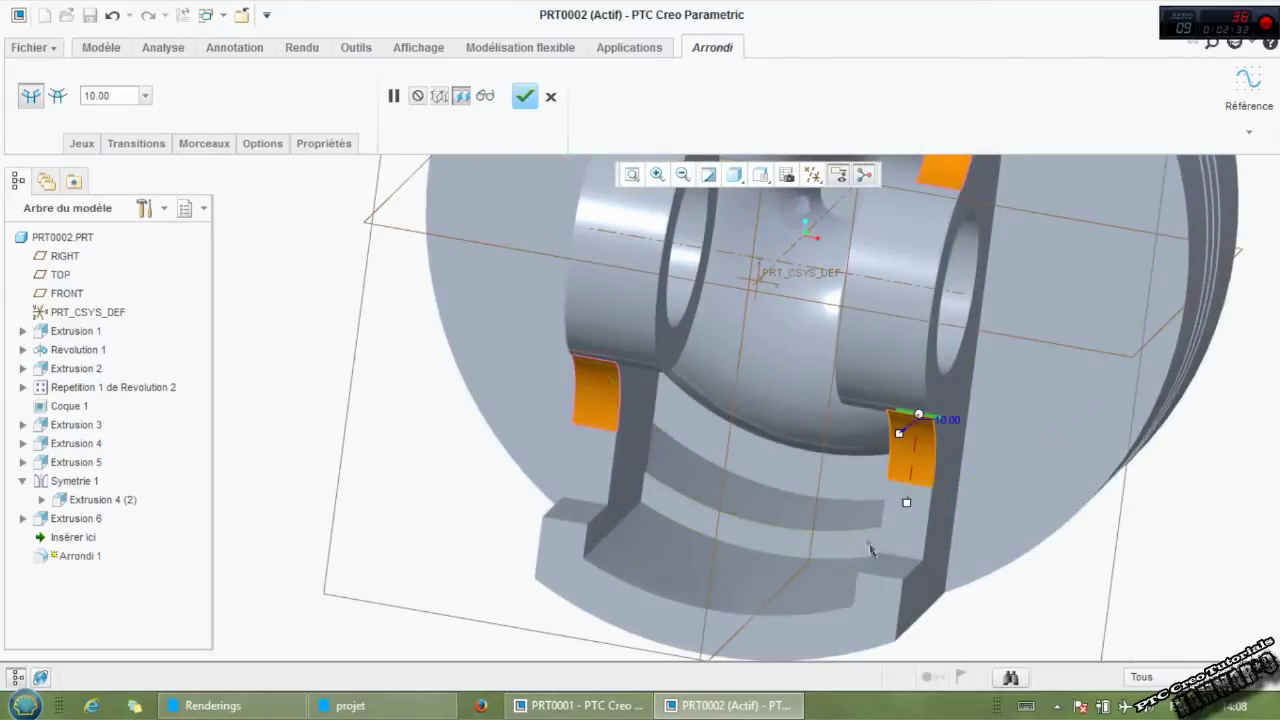
ctrl+click(901, 563)
ctrl+click(581, 497)
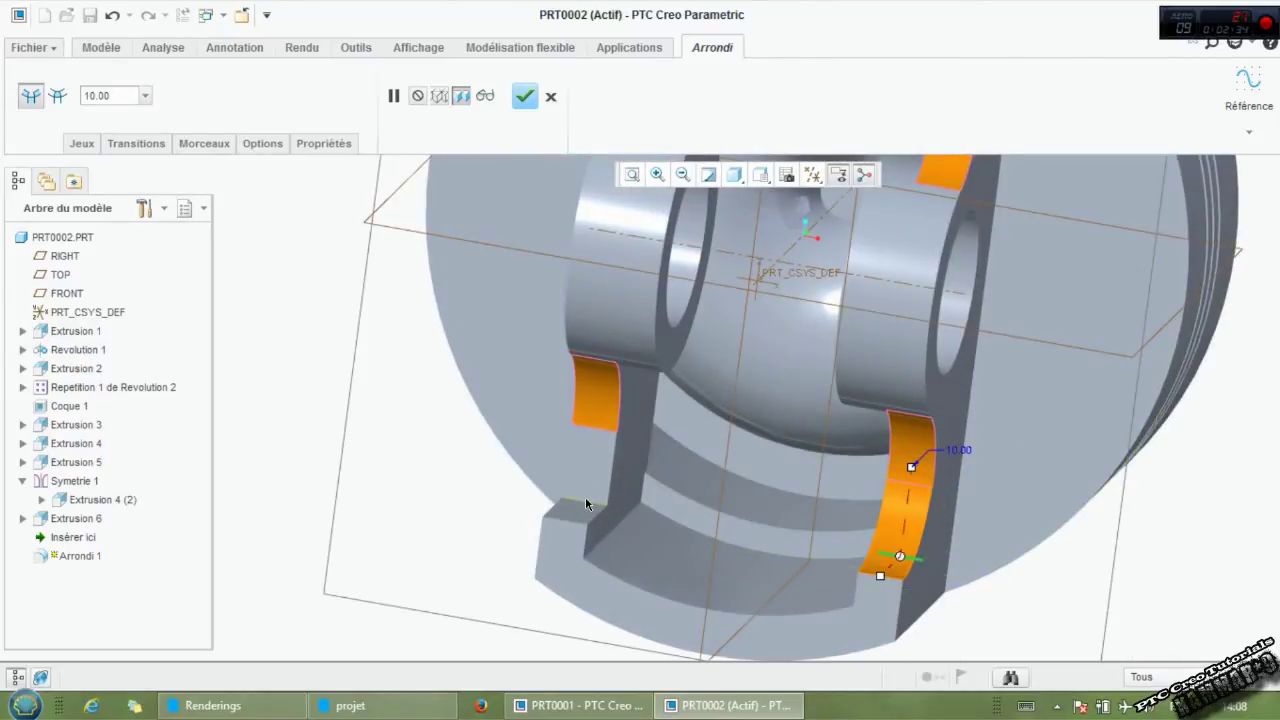
mouse_move(583, 498)
middle_down()
mouse_move(653, 432)
mouse_move(597, 482)
middle_up()
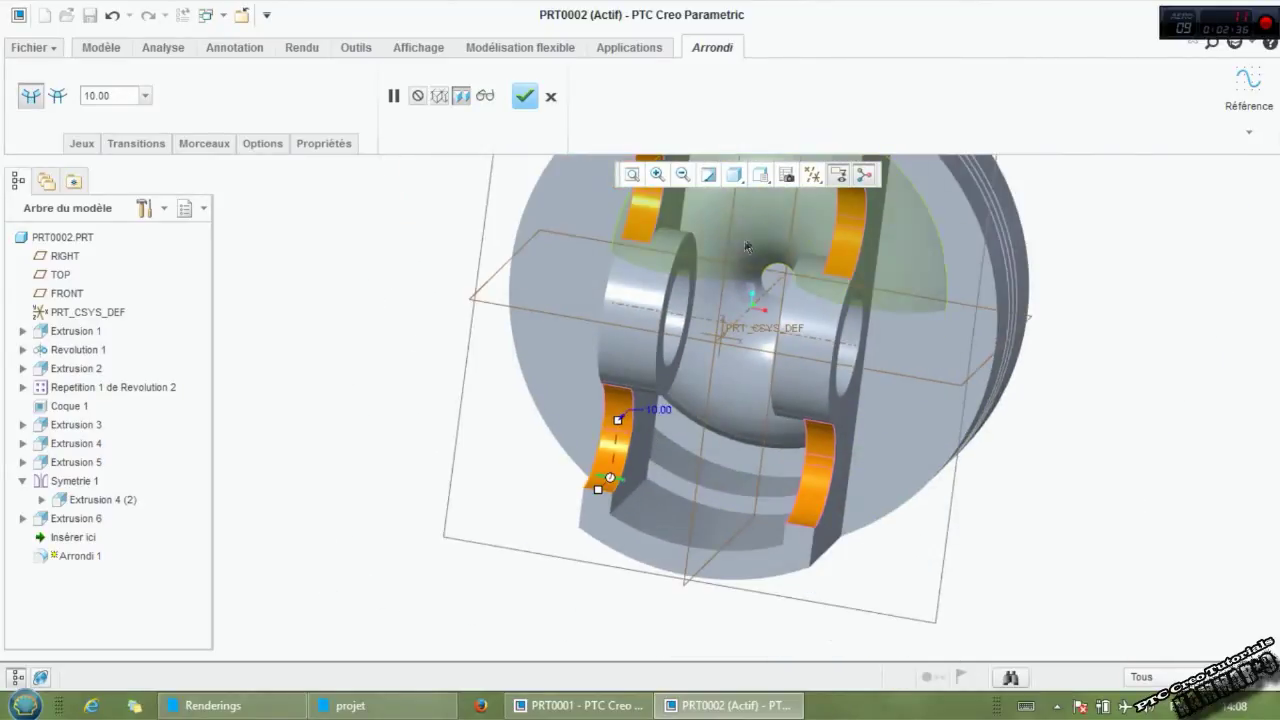
click(522, 97)
middle_drag(457, 333, 434, 356)
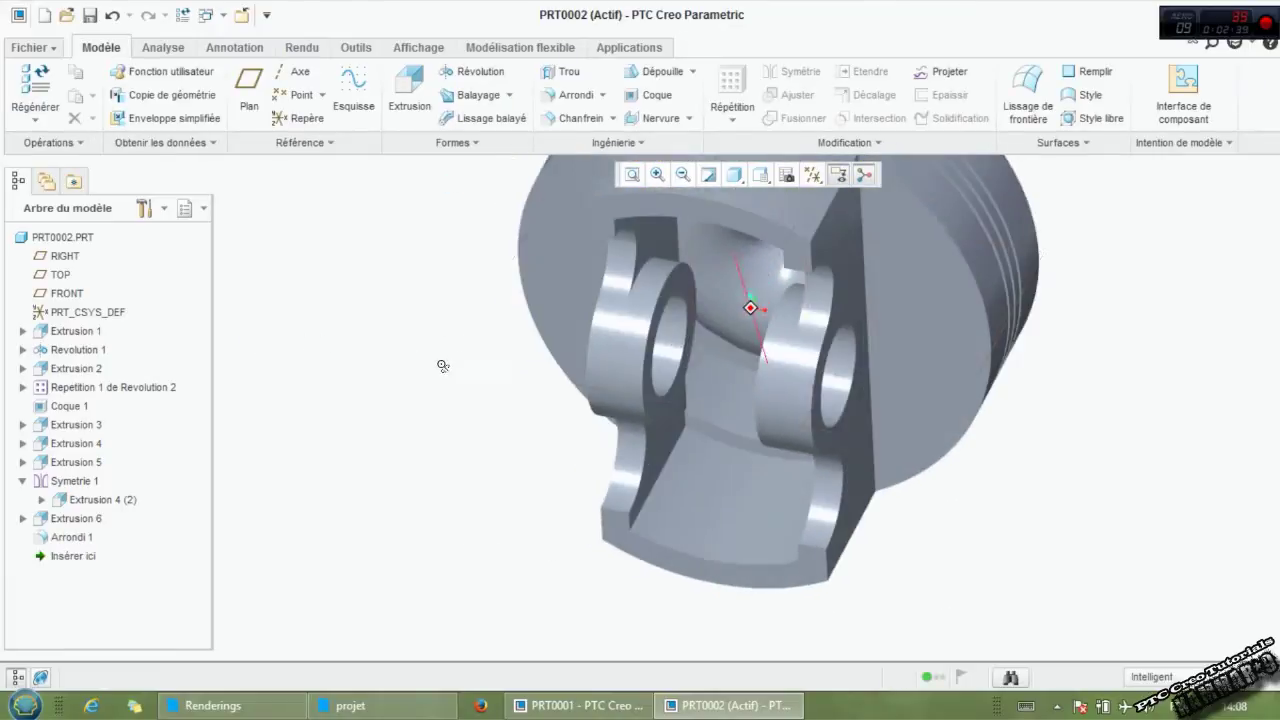
Round the left and right boss edges with radius 6 as two sets, creating Arrondi 2.
click(575, 95)
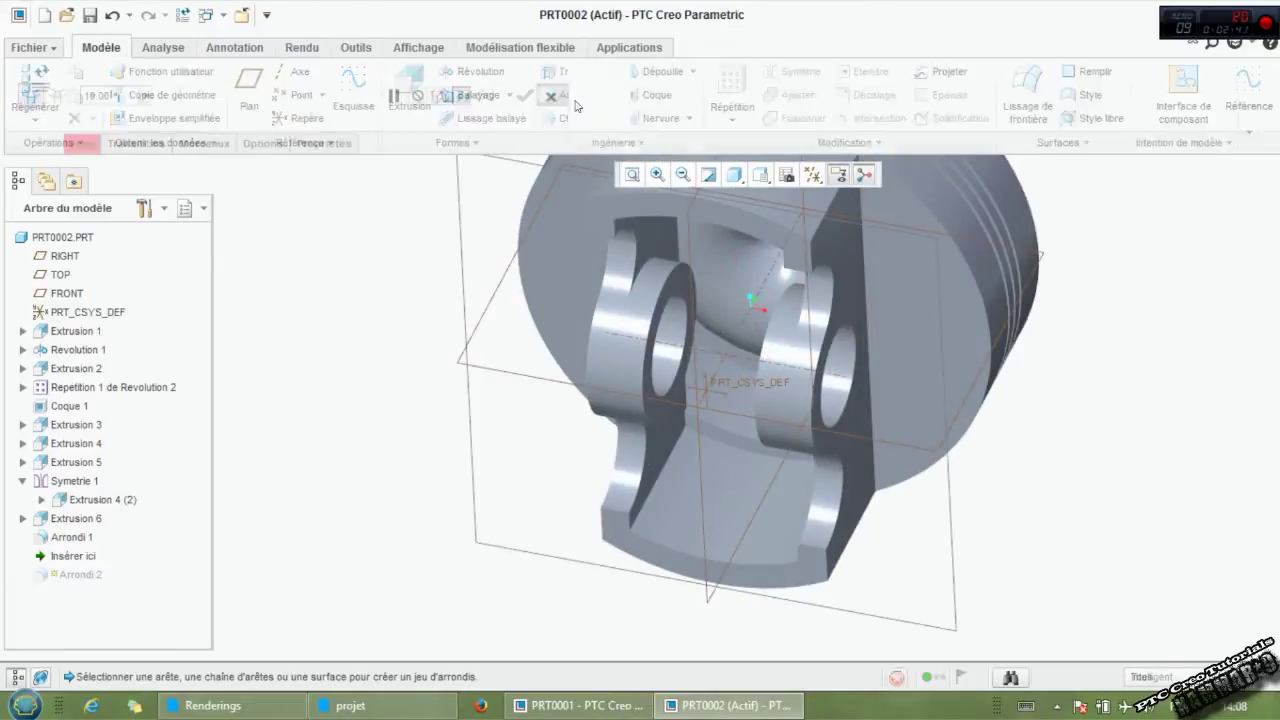
text(6)
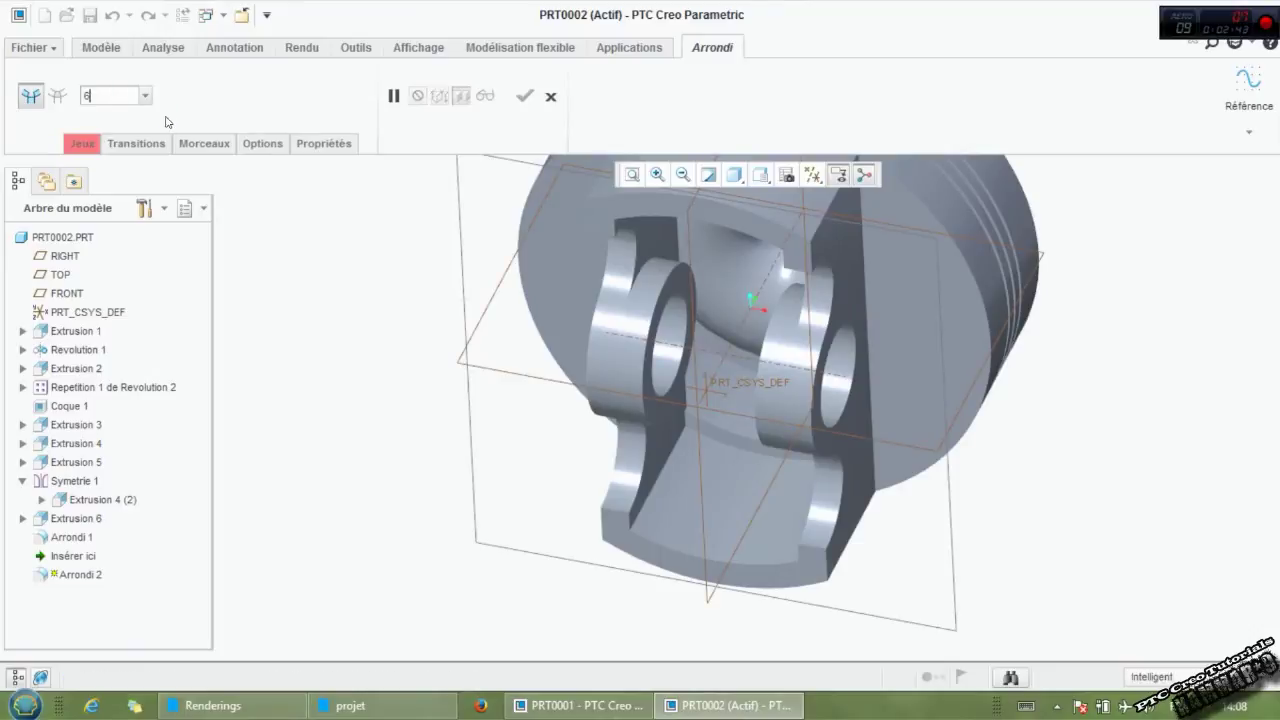
key(Return)
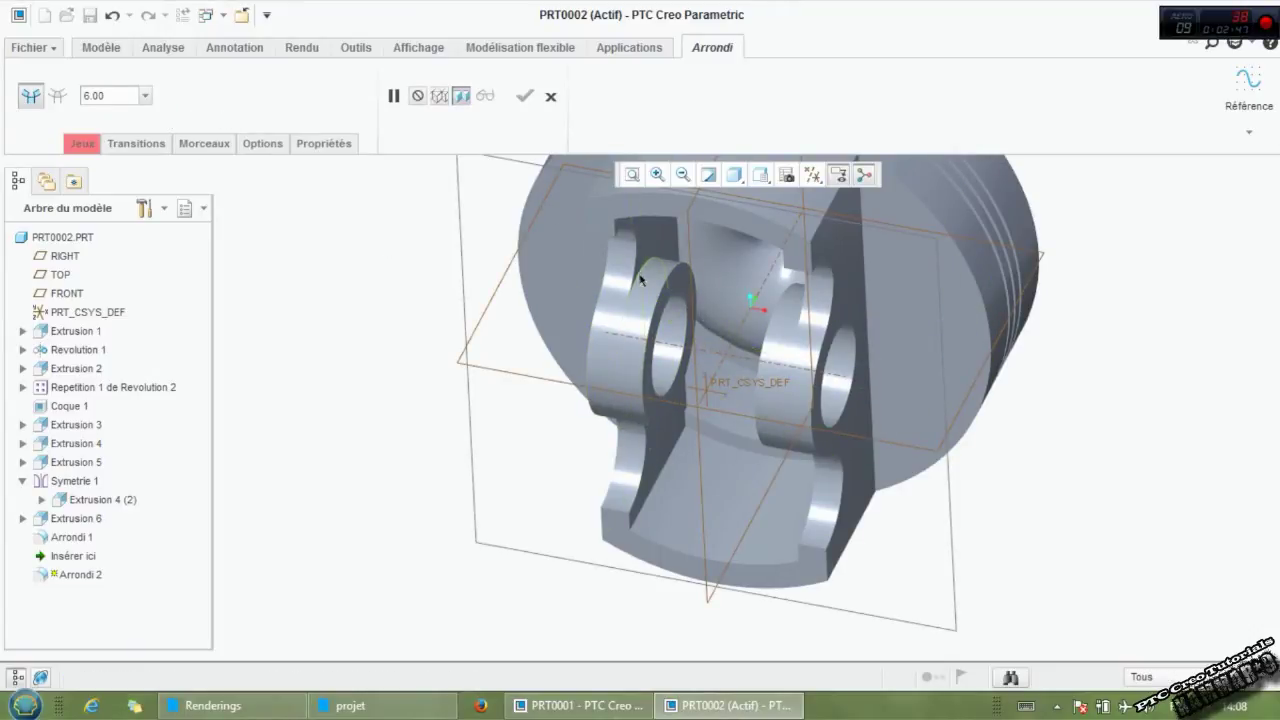
click(640, 277)
middle_drag(640, 277, 868, 319)
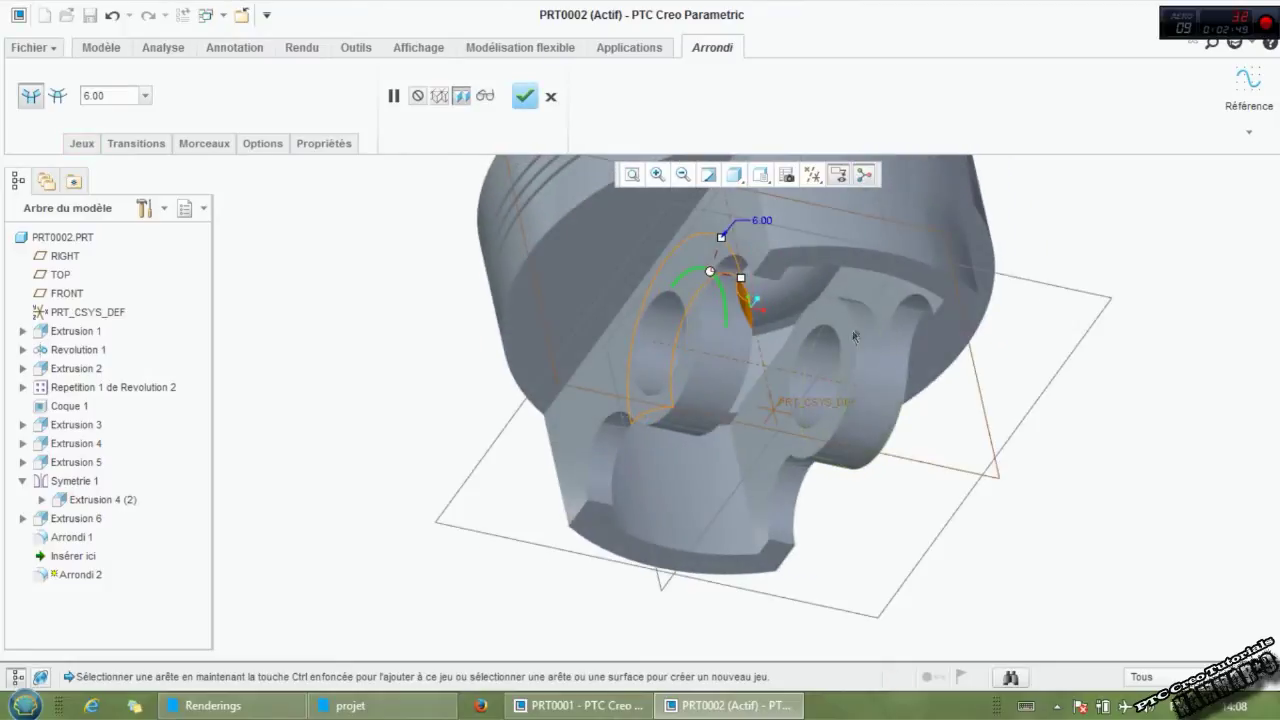
click(872, 332)
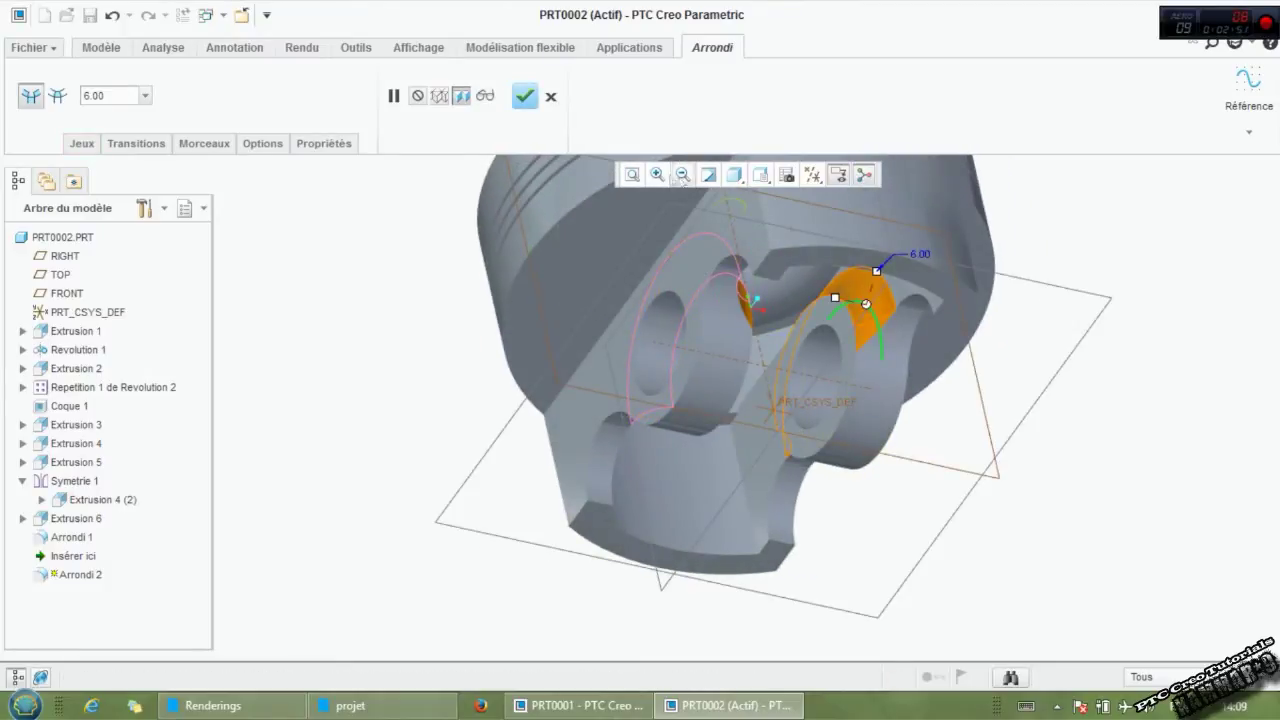
click(526, 96)
middle_drag(569, 395, 707, 384)
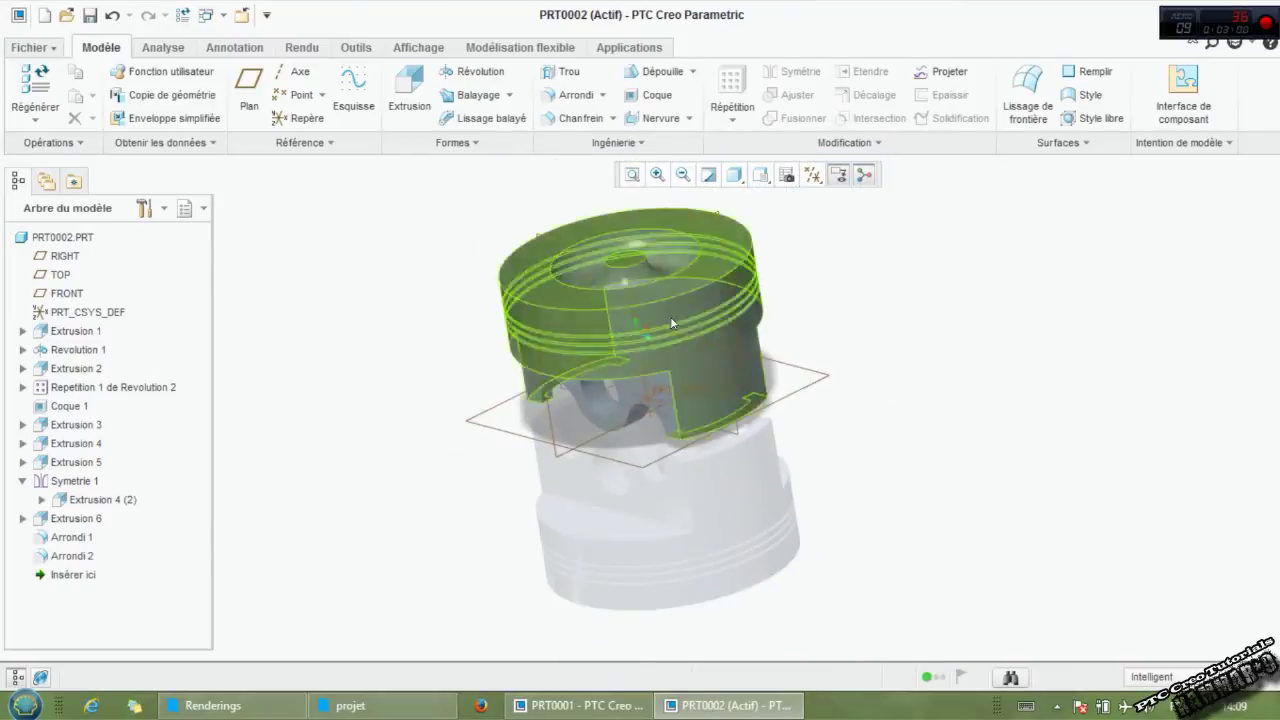
Start Extrusion 7 with its sketch on the RIGHT datum plane.
scroll(670, 322, up, 3)
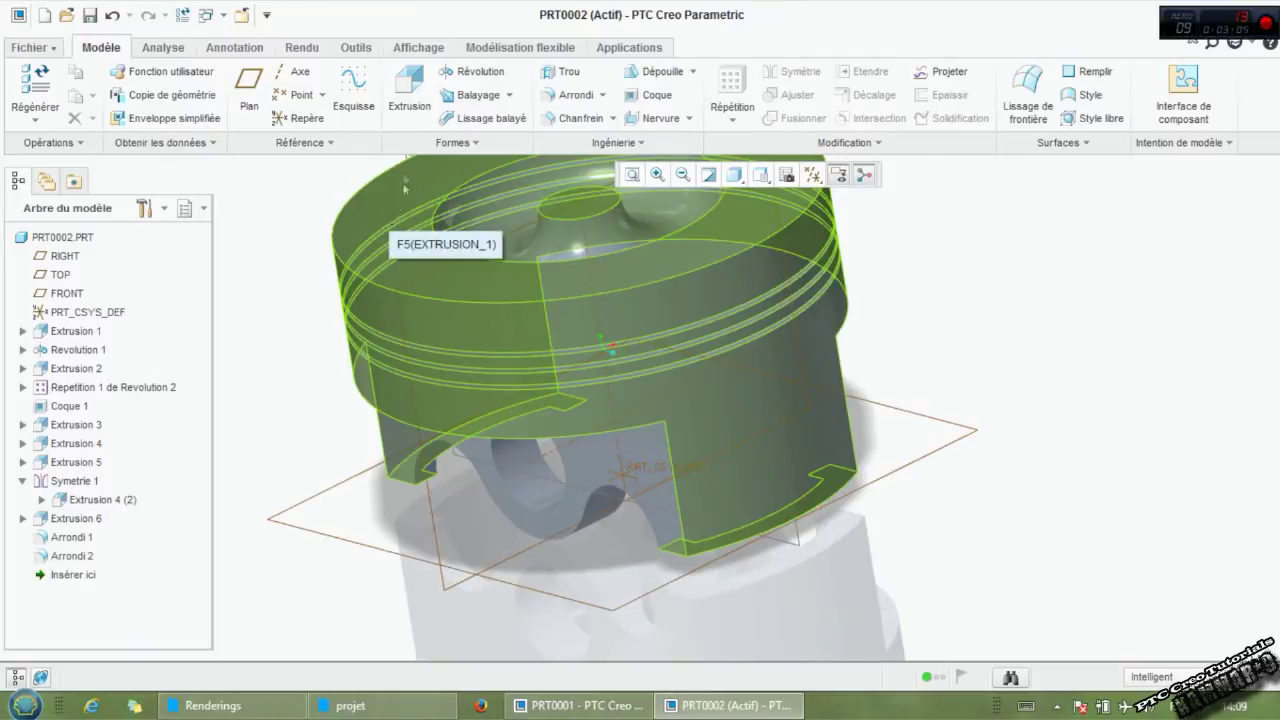
click(409, 90)
scroll(509, 310, down, 1)
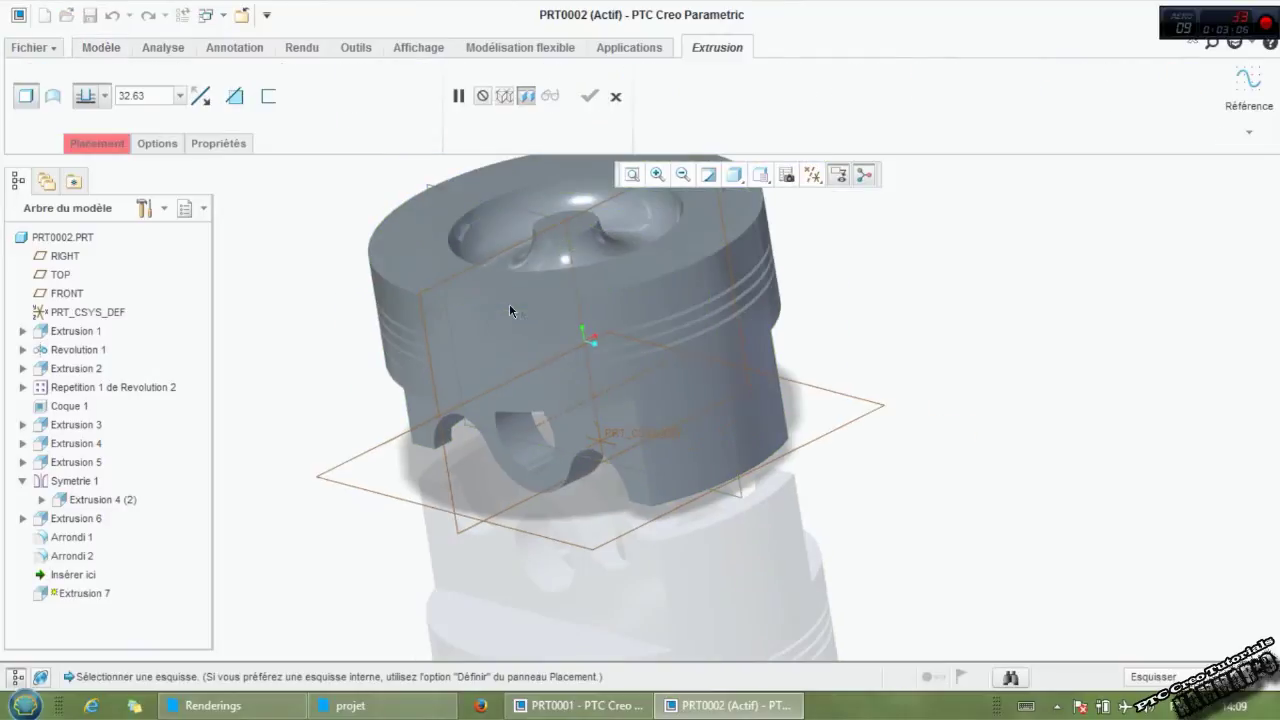
click(450, 187)
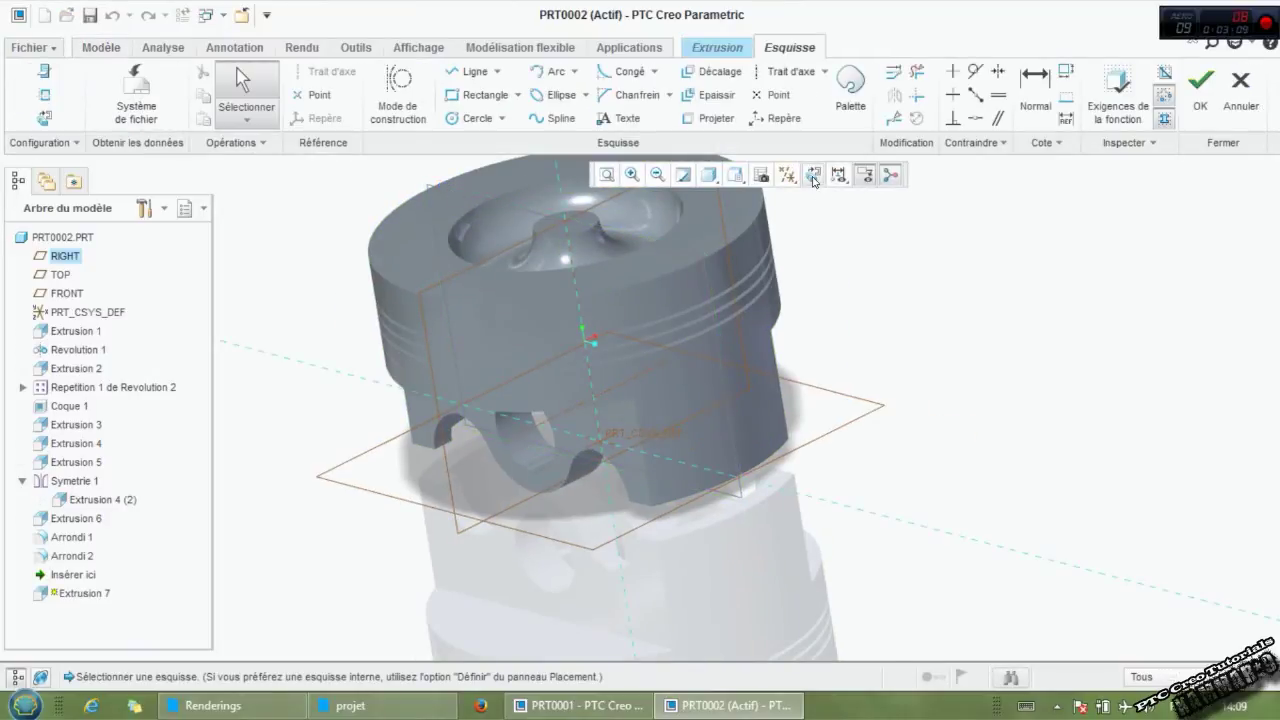
View the sketch plane face-on with the model shown shaded with edges.
click(813, 179)
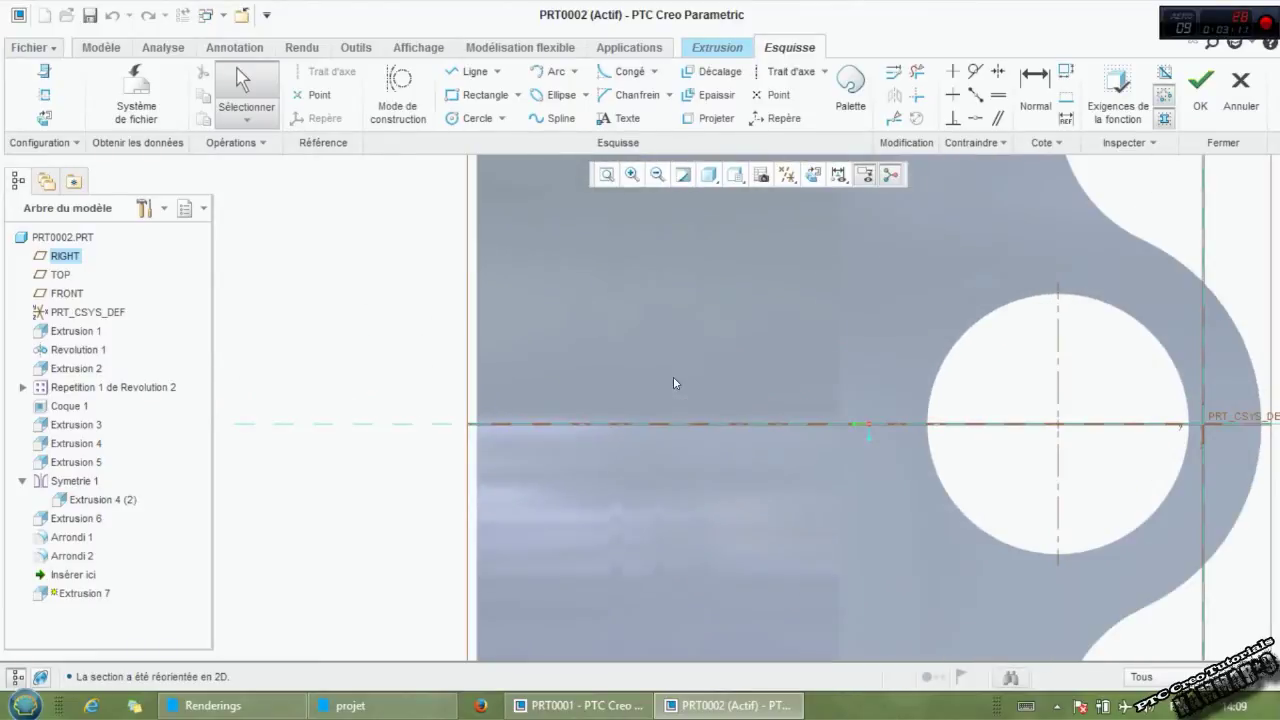
click(733, 175)
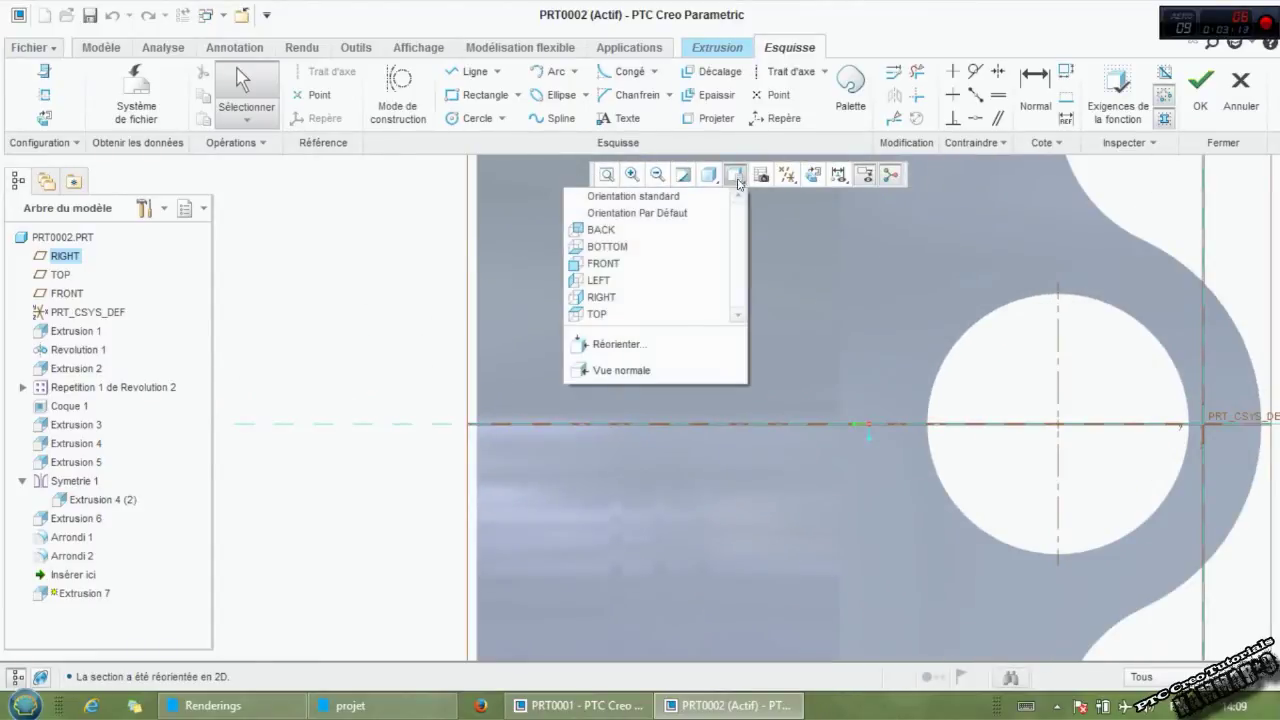
click(708, 175)
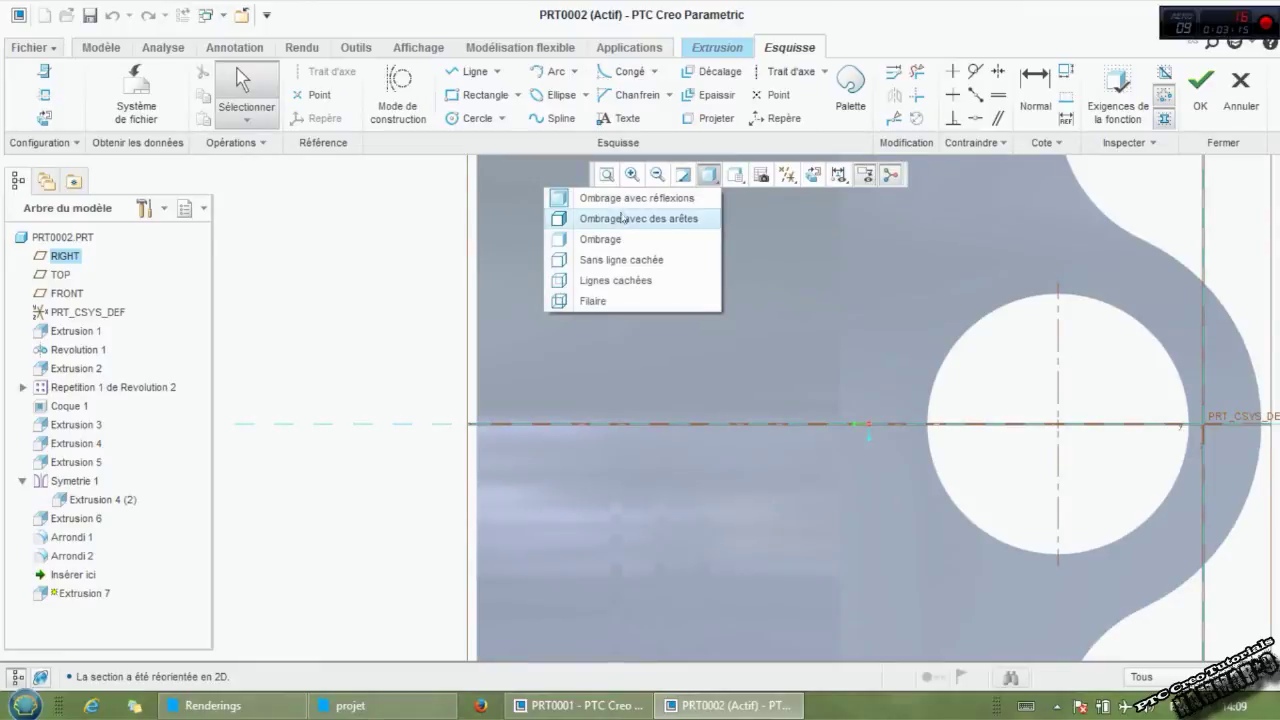
click(617, 219)
scroll(674, 420, up, 2)
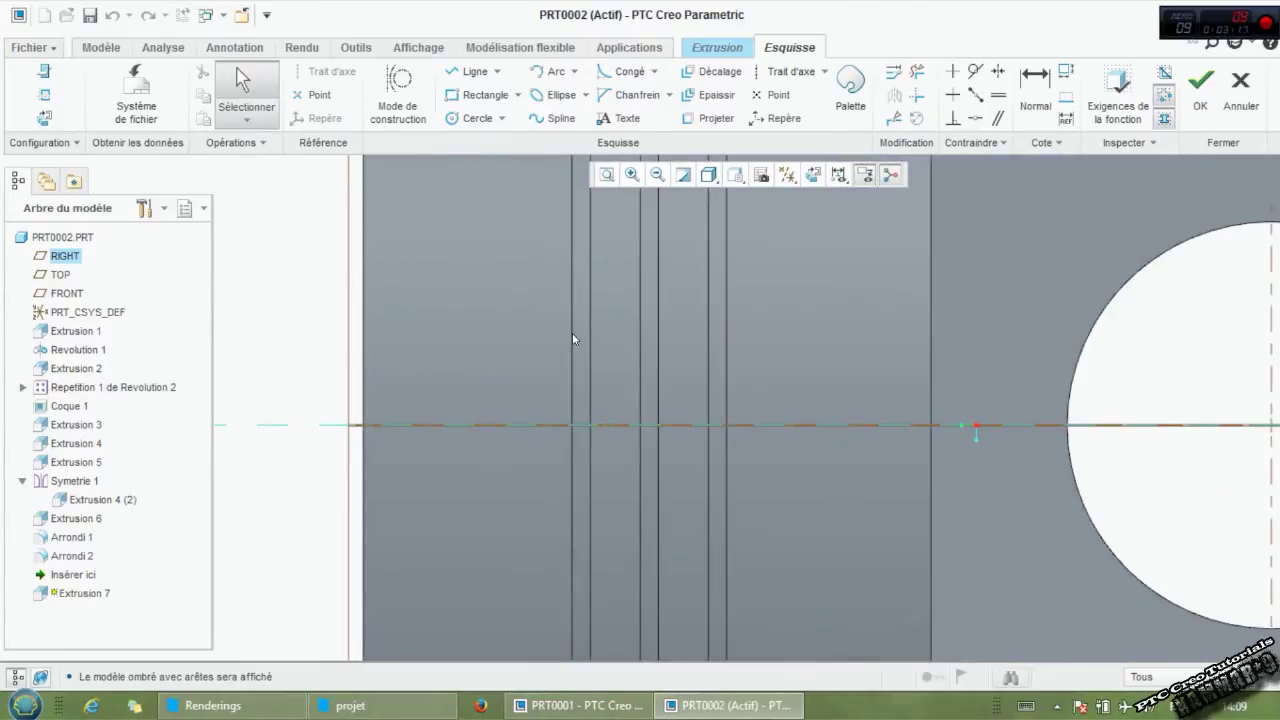
Draw a narrow rectangle and align its left and right sides to the two groove lines.
click(474, 102)
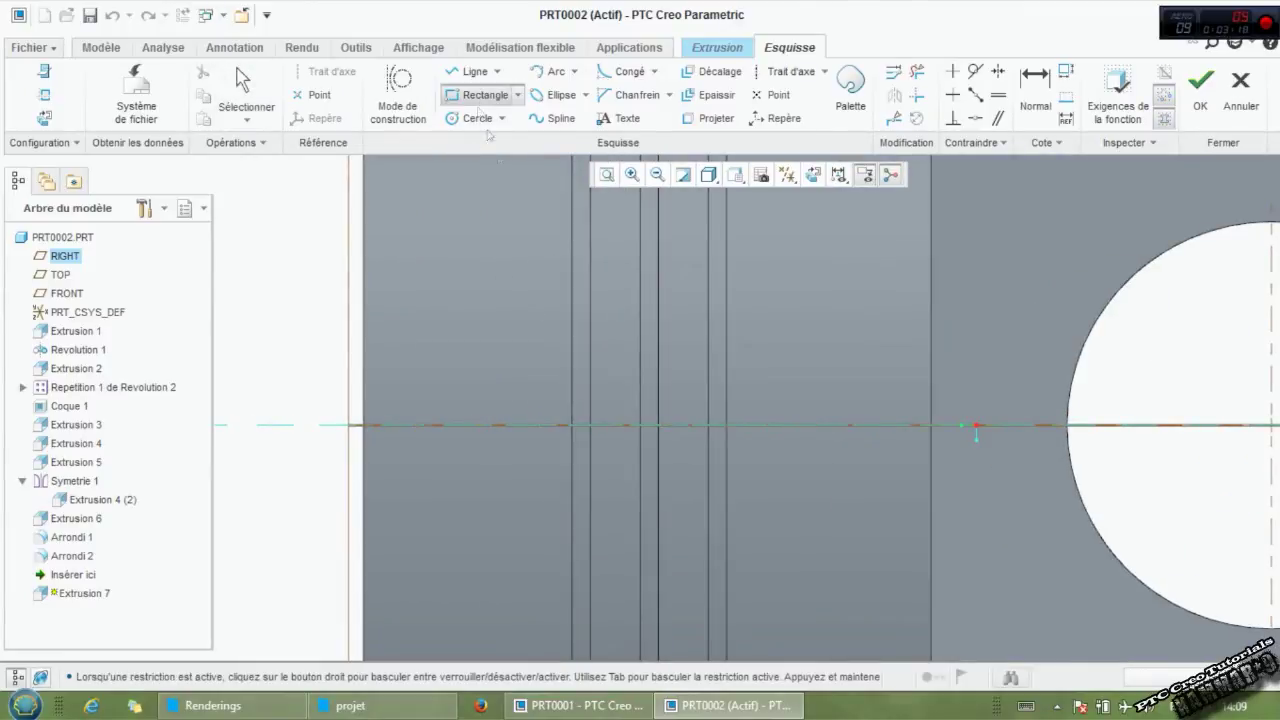
click(572, 465)
click(603, 387)
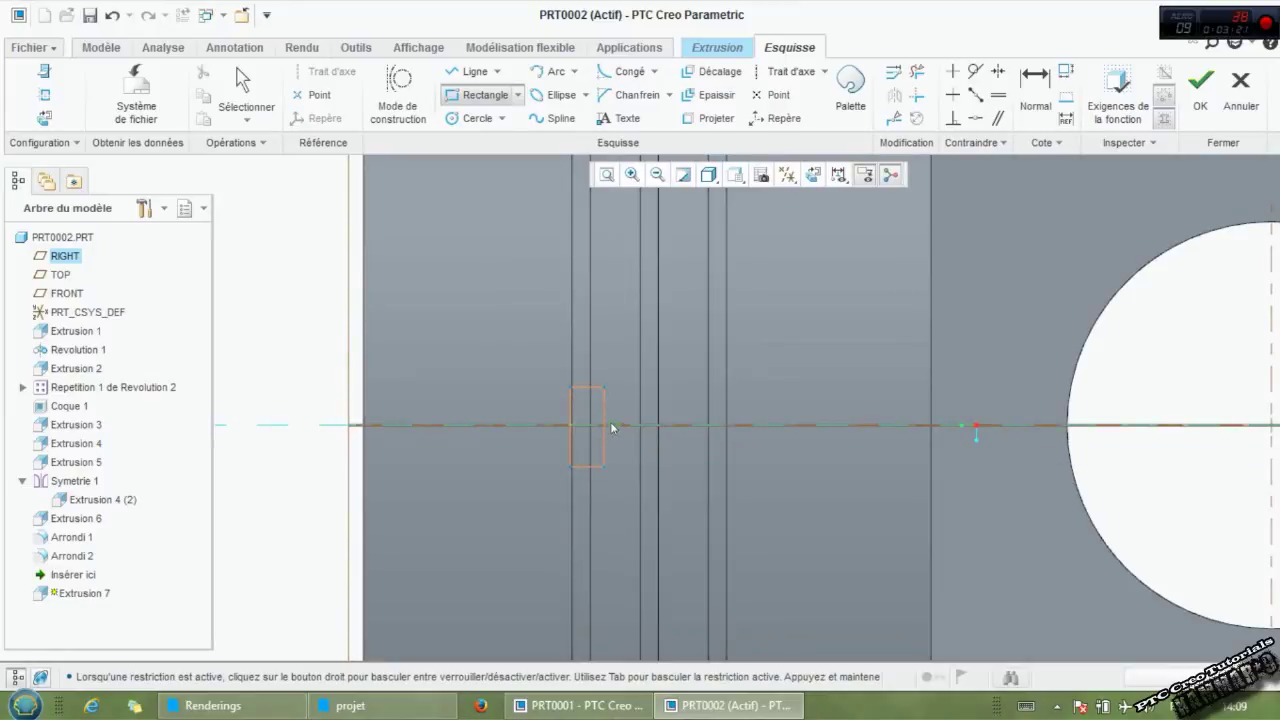
middle_click(612, 430)
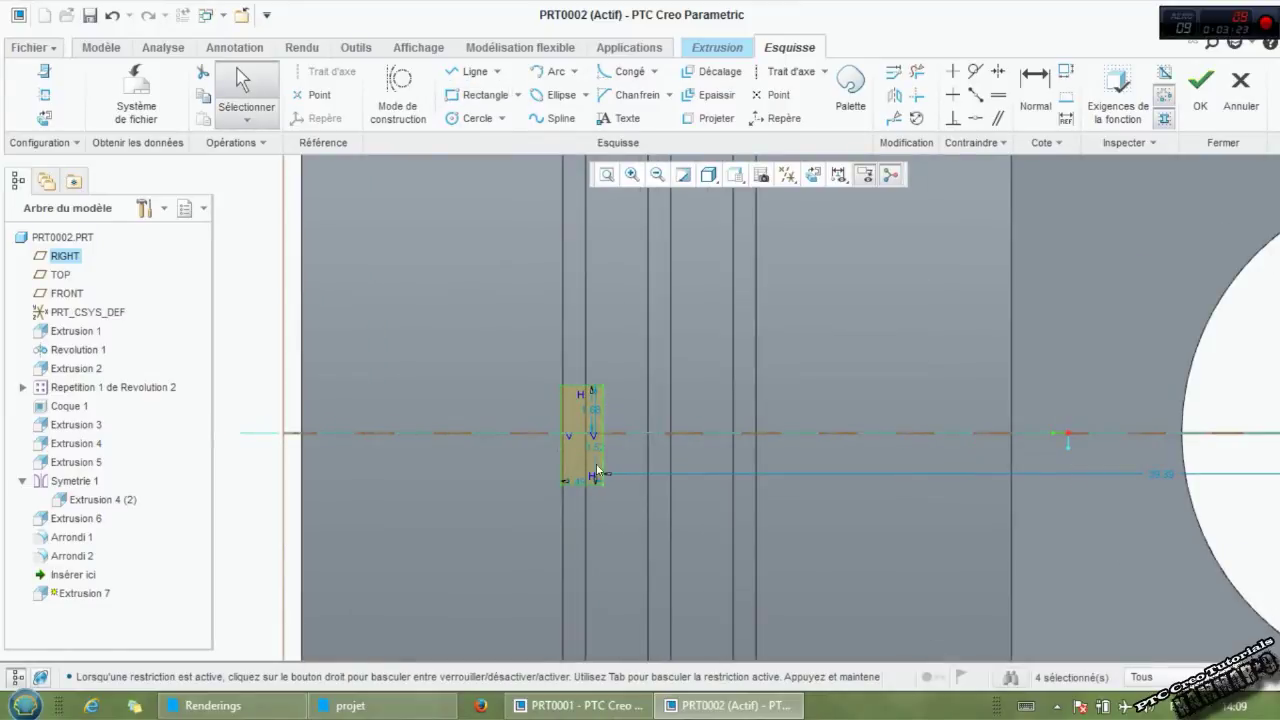
scroll(540, 422, up, 3)
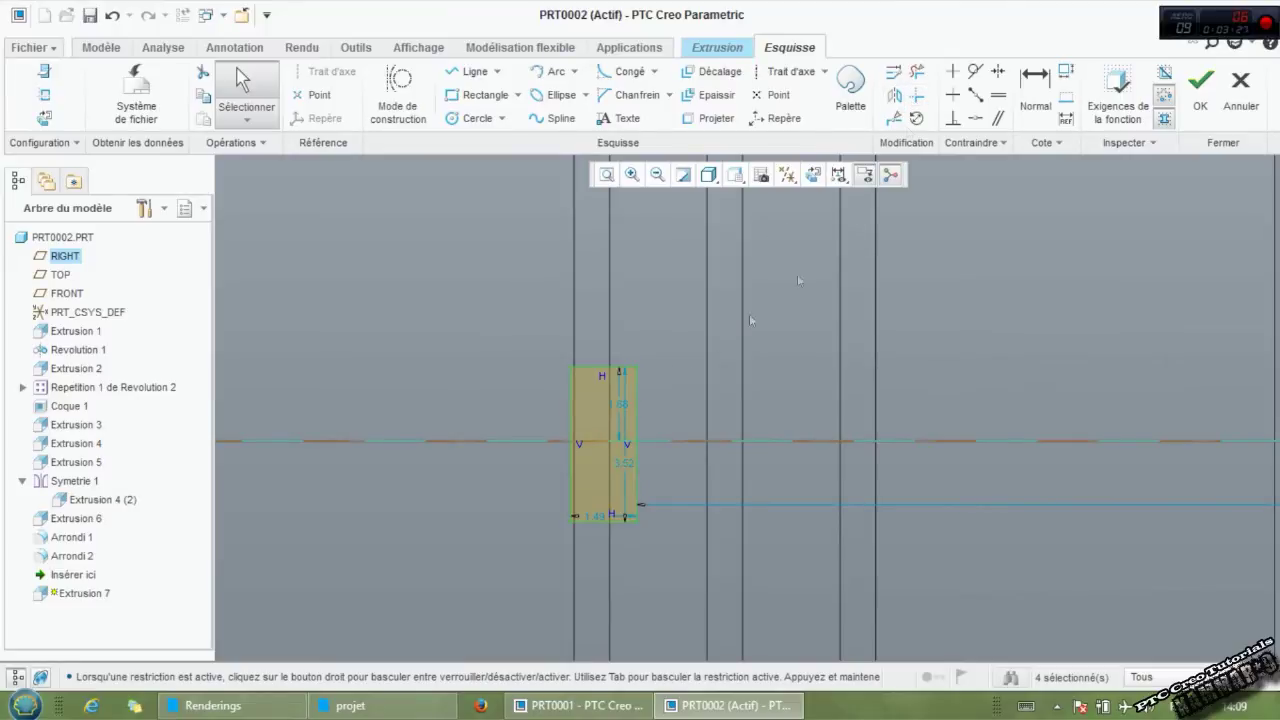
click(974, 120)
click(575, 334)
click(573, 420)
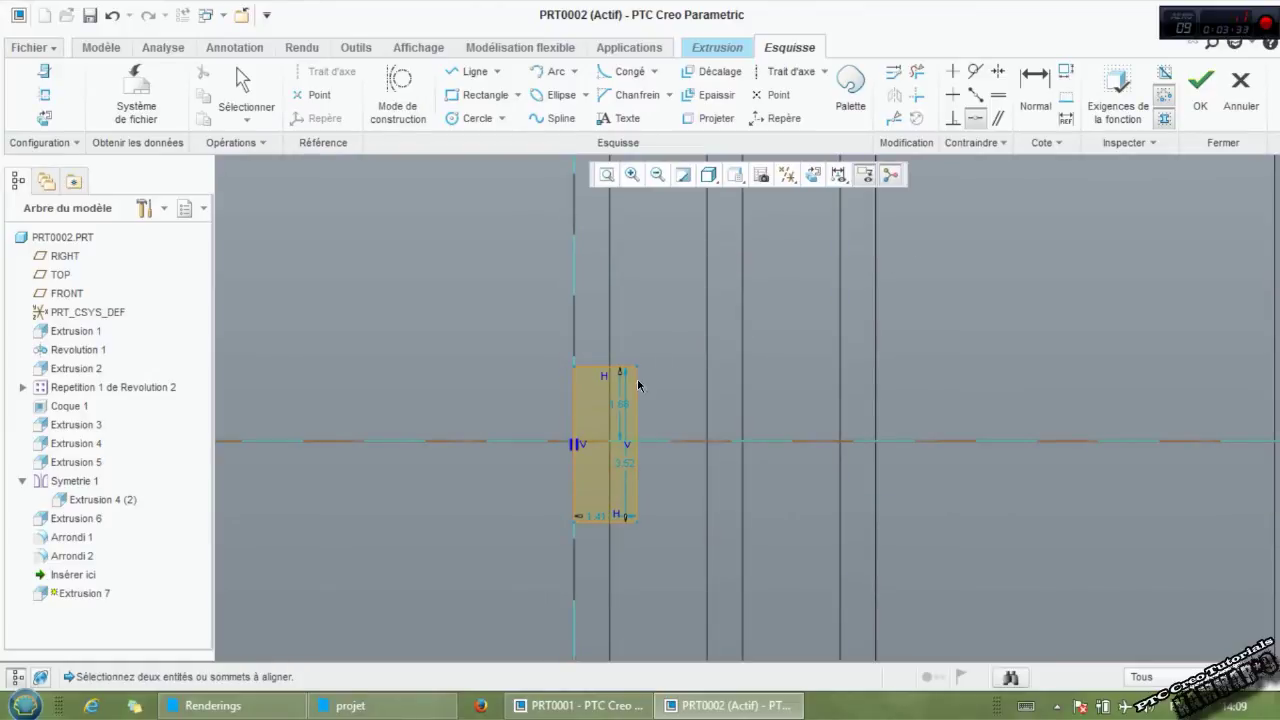
click(608, 334)
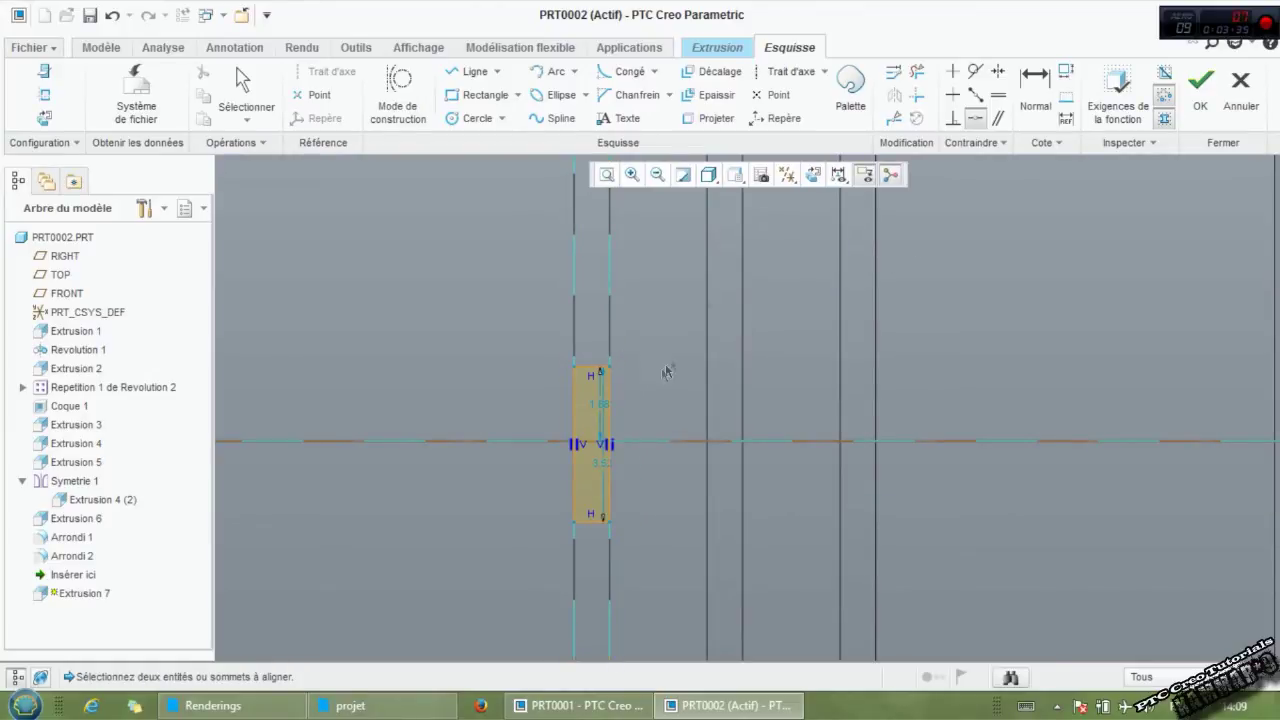
middle_click(612, 310)
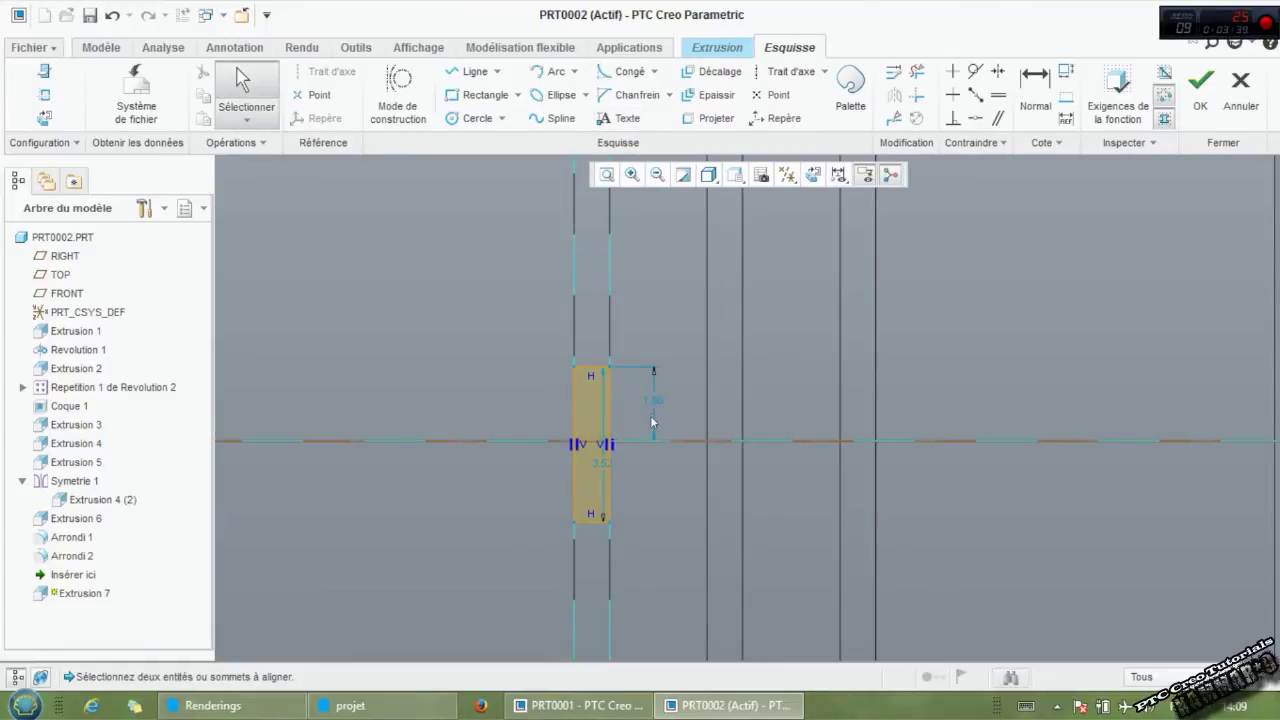
Set the rectangle's top offset to 1.00 and cancel the height edit.
text(1.6833440702165)
key(Return)
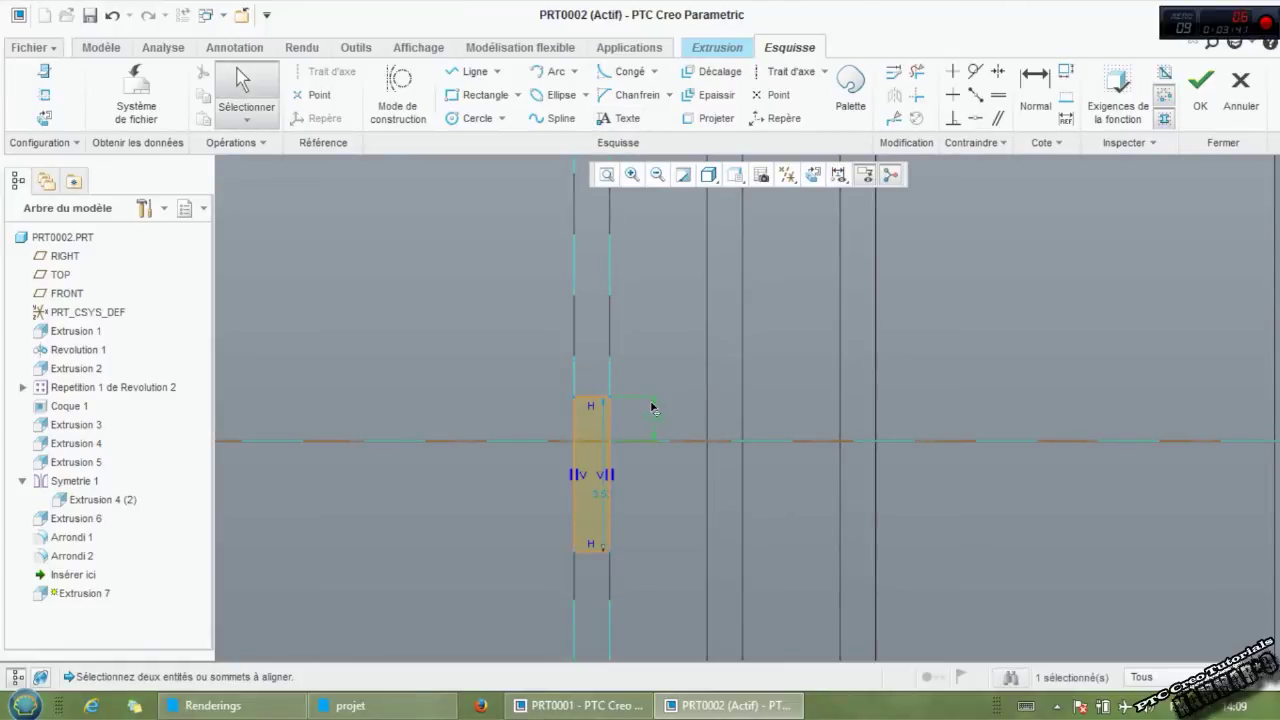
double_click(601, 501)
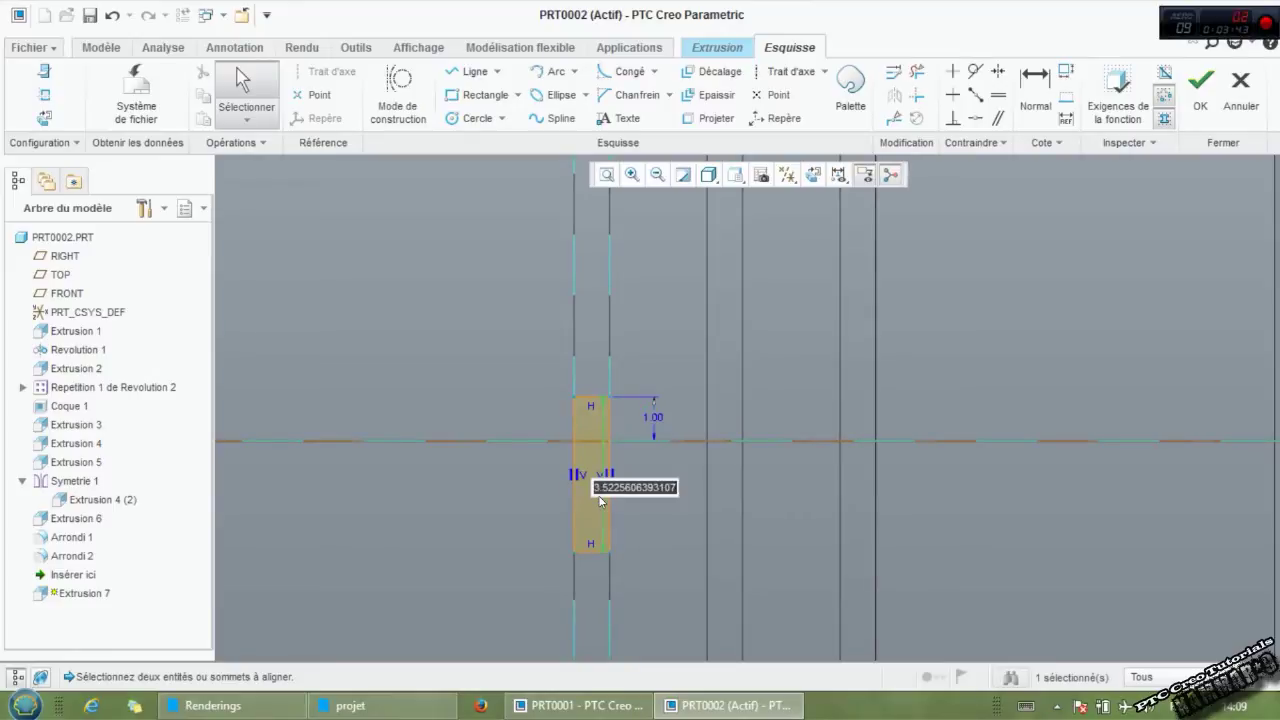
key(BackSpace)
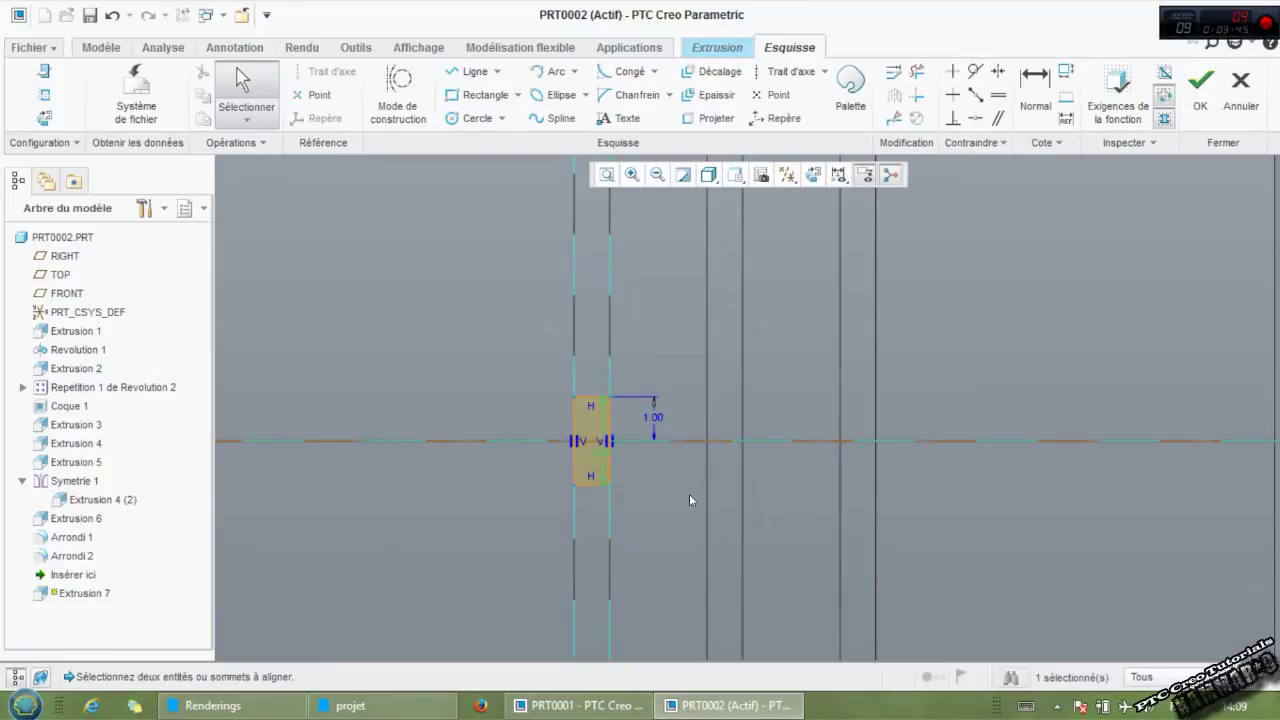
scroll(689, 494, down, 2)
key(Escape)
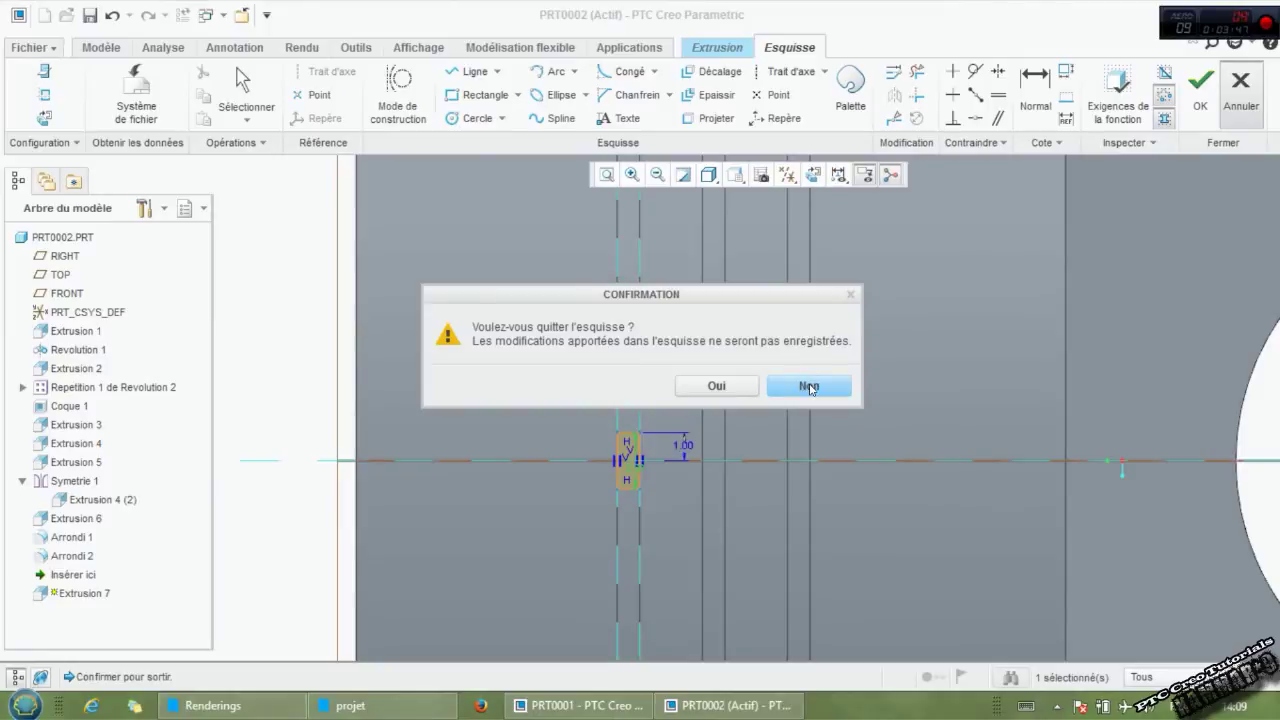
Keep the sketch, then extrude it as a material-removing cut 100 deep.
click(809, 386)
click(1200, 88)
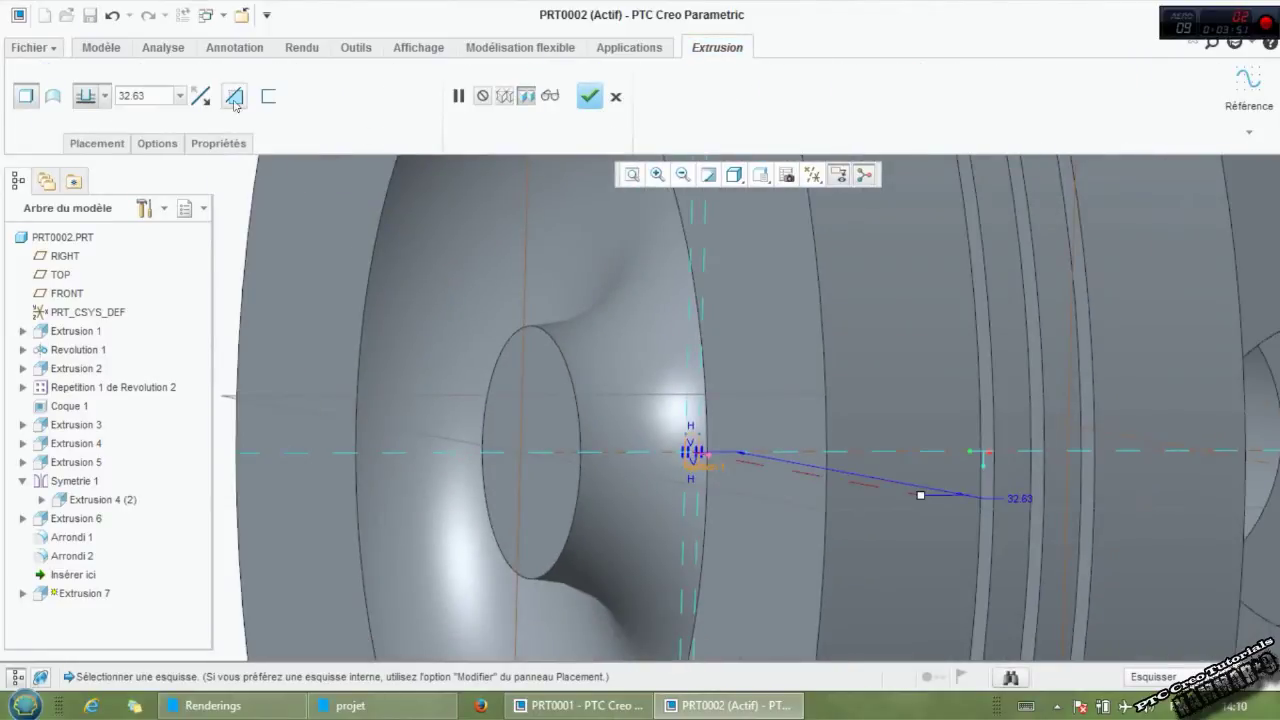
click(234, 96)
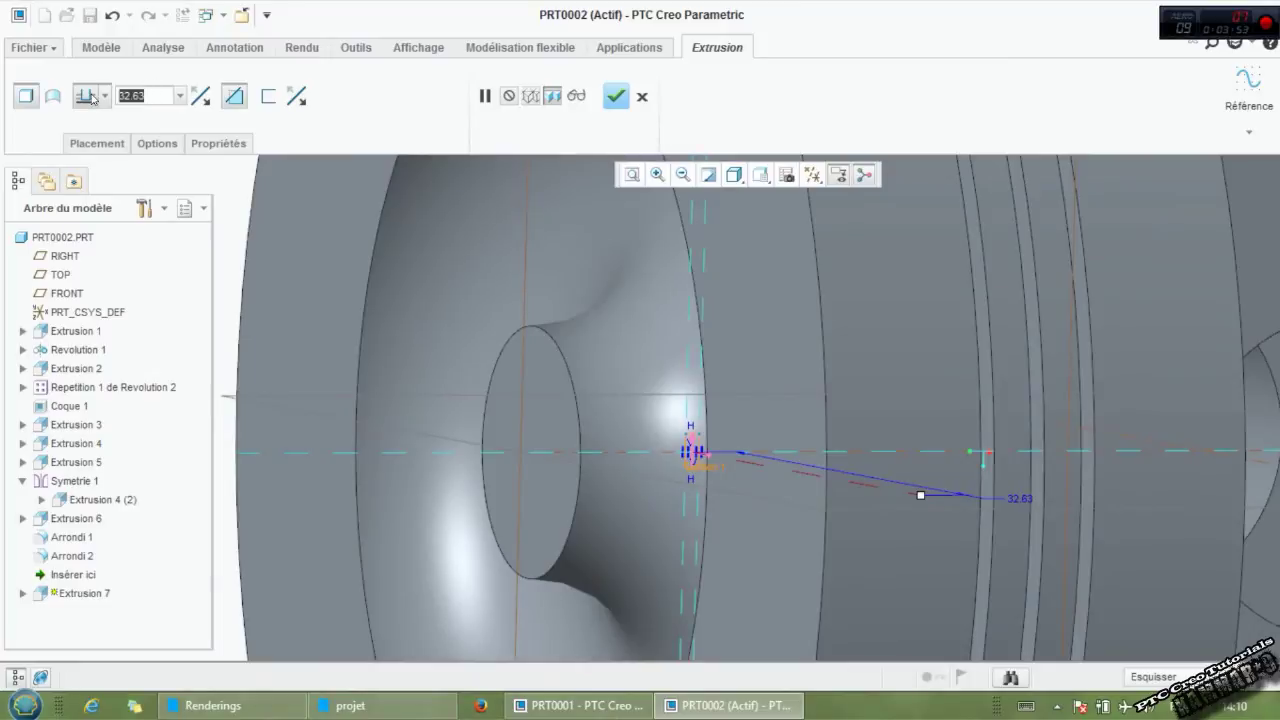
text(100)
key(Return)
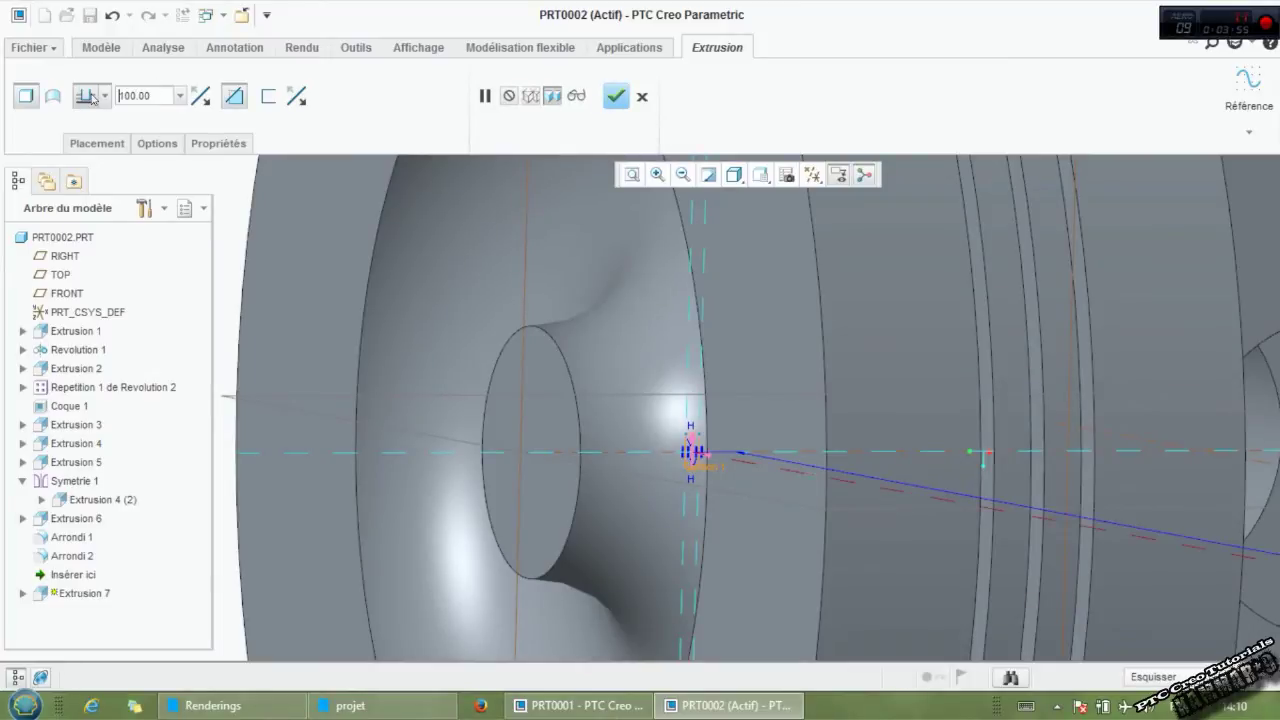
click(614, 95)
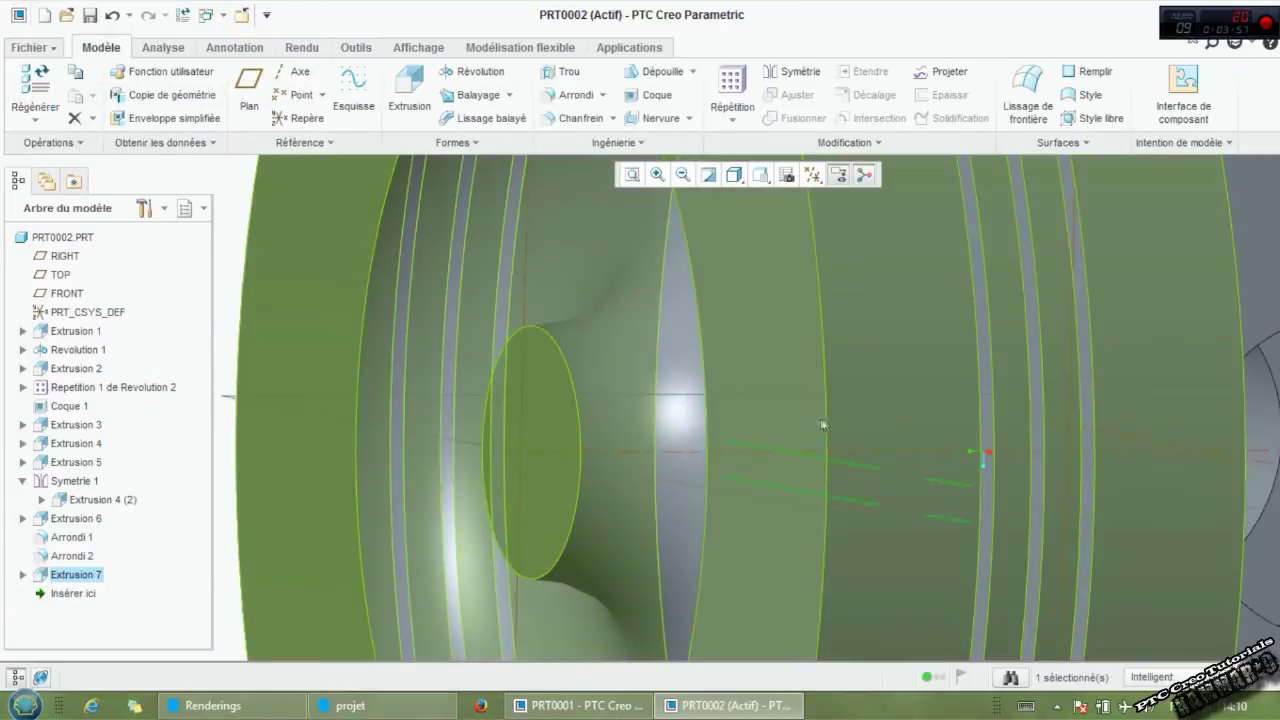
Rotate to inspect the slot, then edit Extrusion 7's Section 1 sketch.
middle_drag(801, 408, 804, 414)
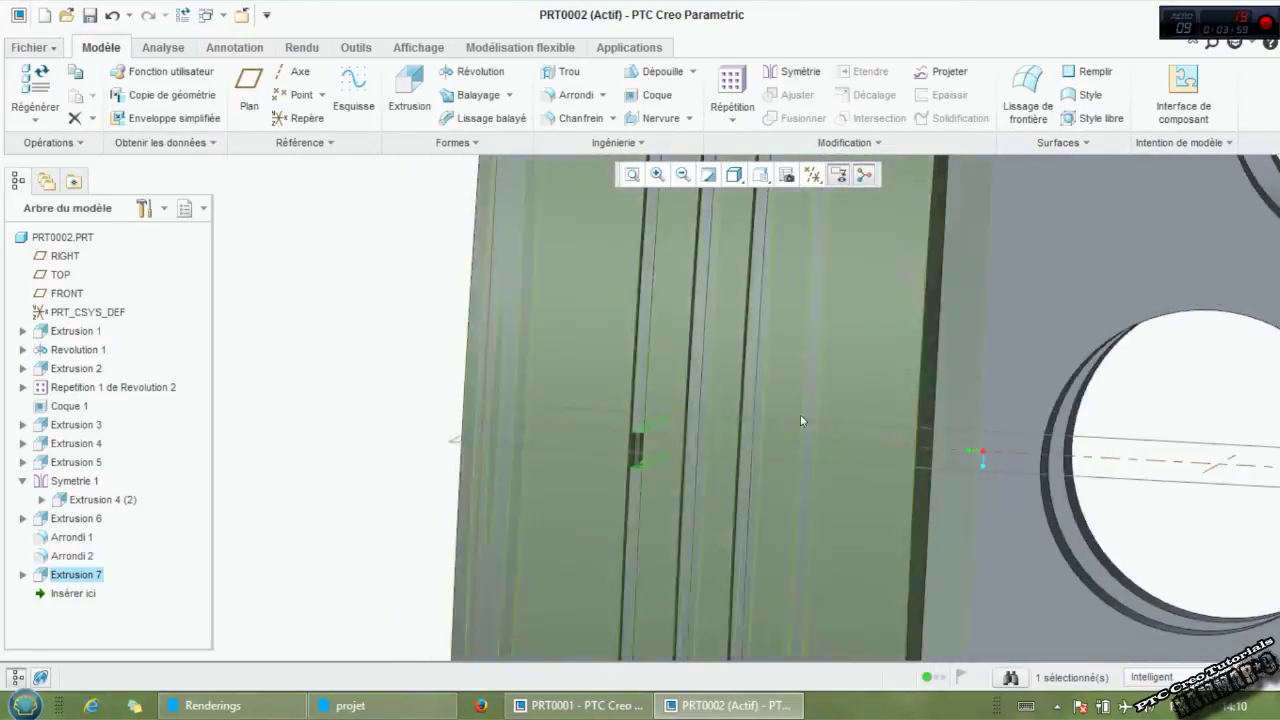
mouse_move(800, 414)
middle_down()
mouse_move(641, 466)
mouse_move(634, 412)
middle_up()
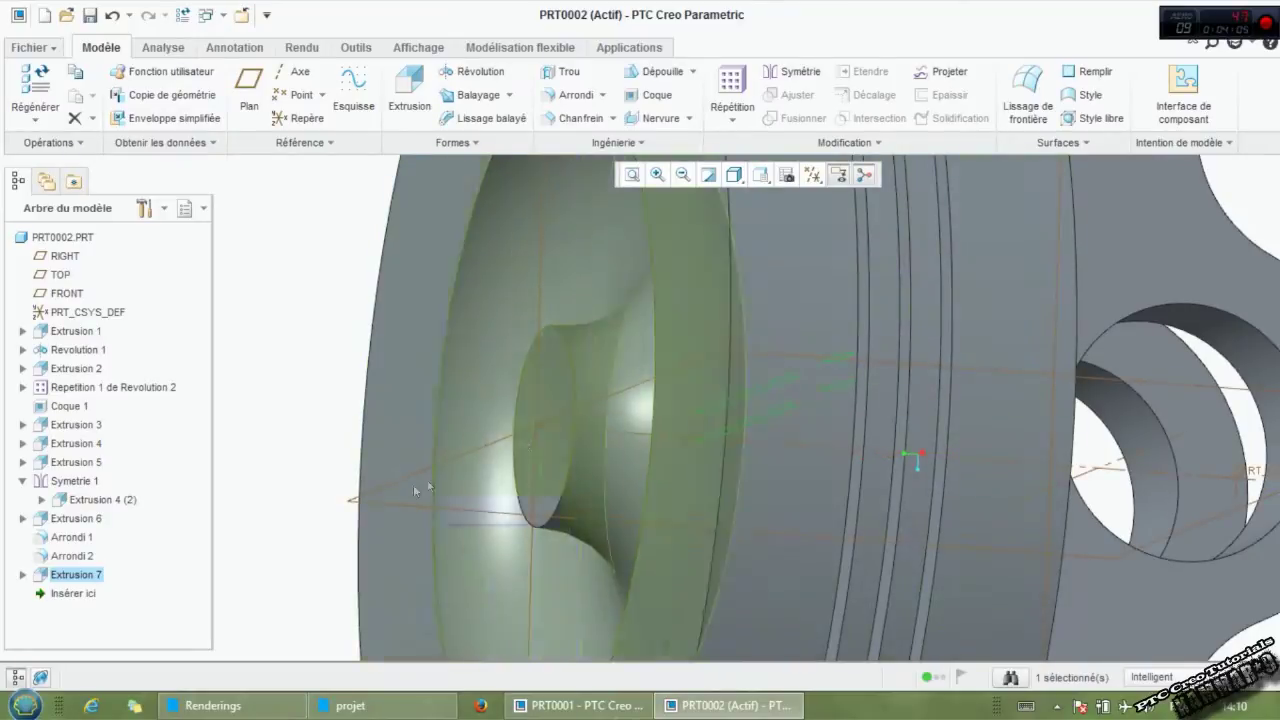
click(22, 576)
click(82, 596)
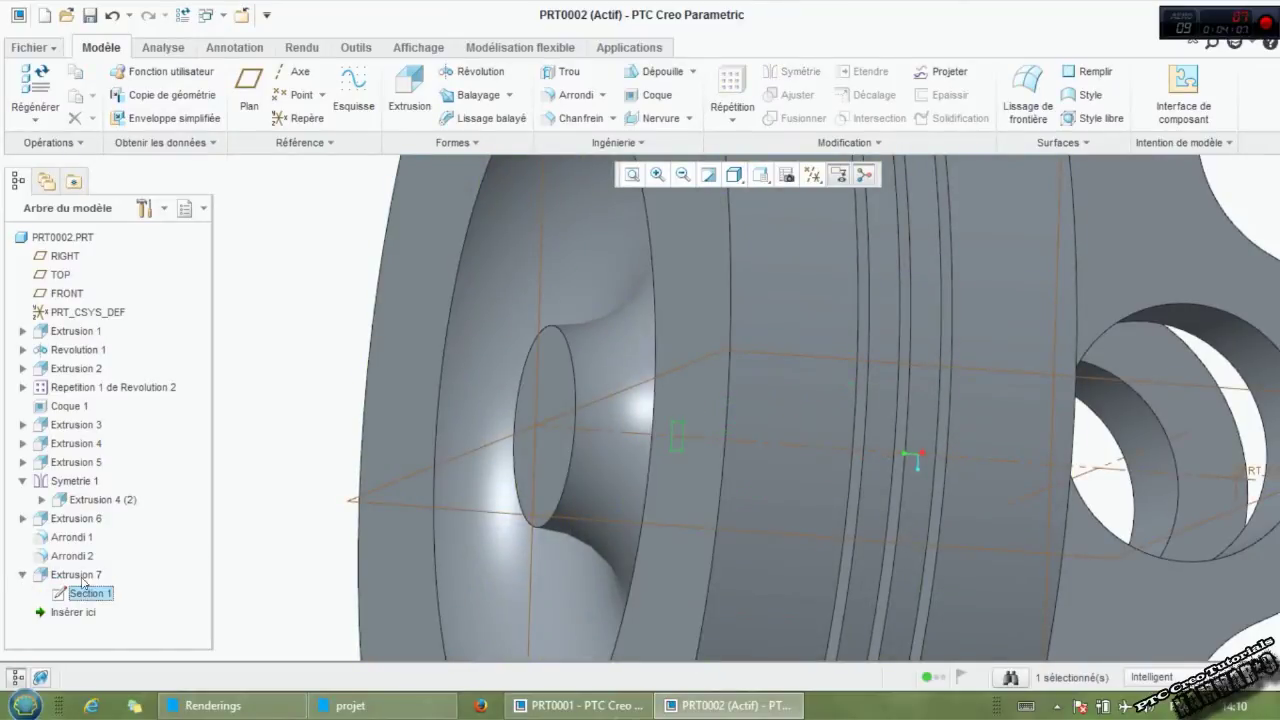
click(158, 631)
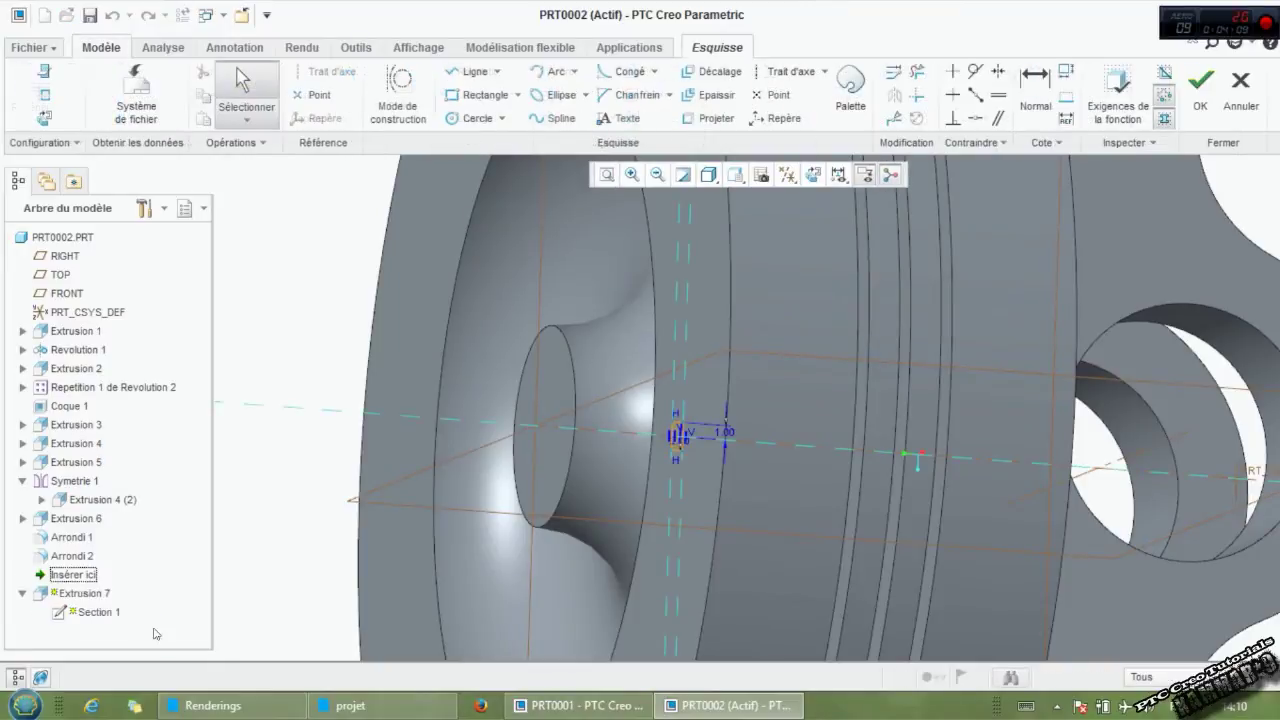
Delete the old slot rectangle and draw a new rectangle across the centre line.
click(815, 176)
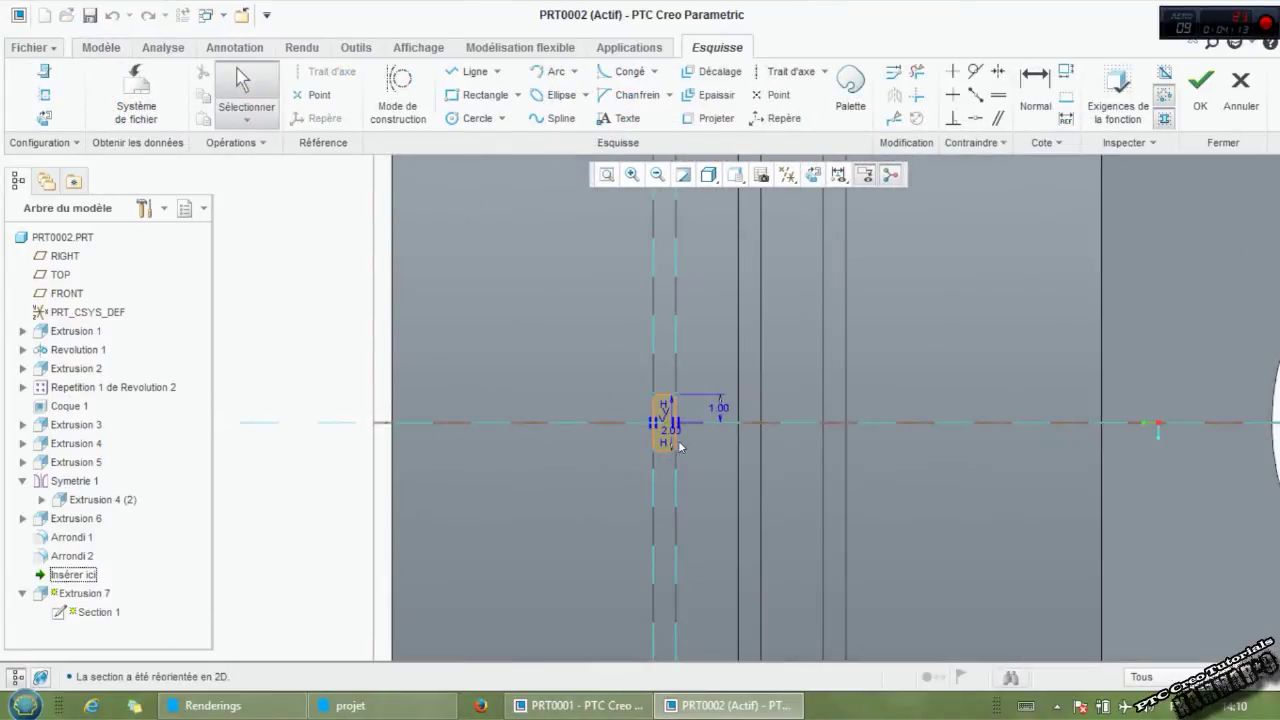
click(673, 447)
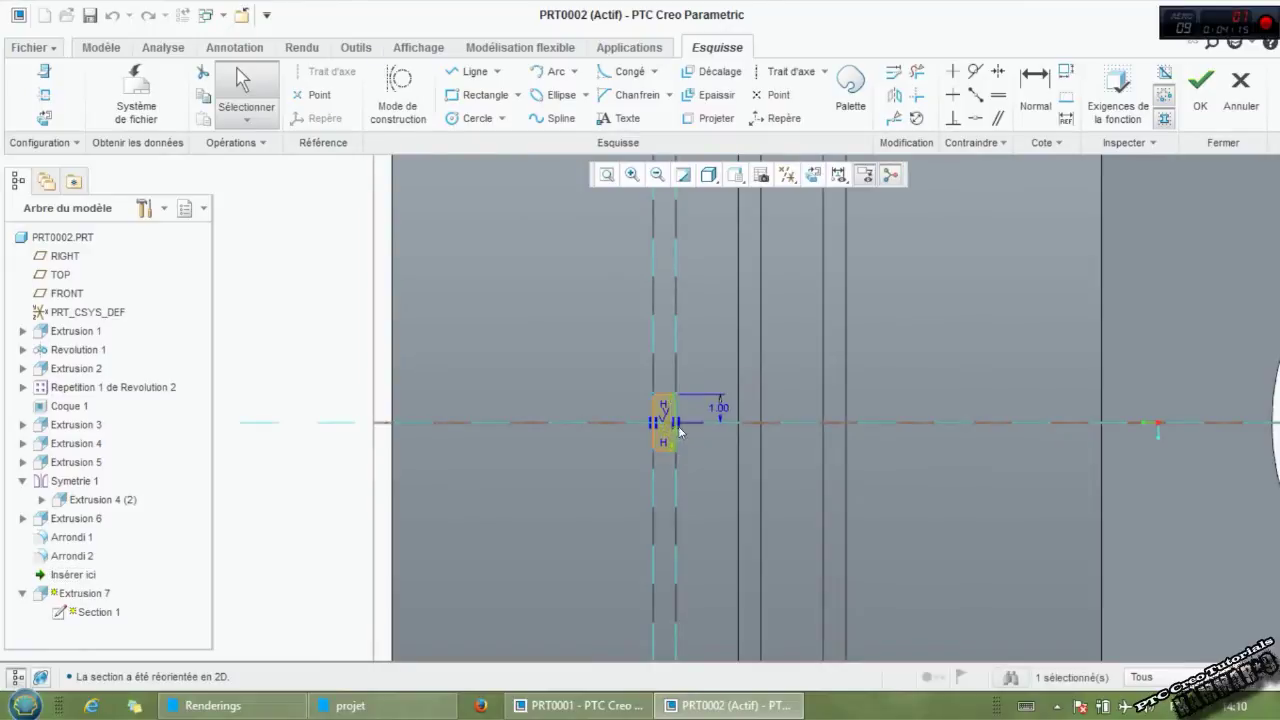
scroll(668, 424, down, 2)
scroll(666, 424, down, 2)
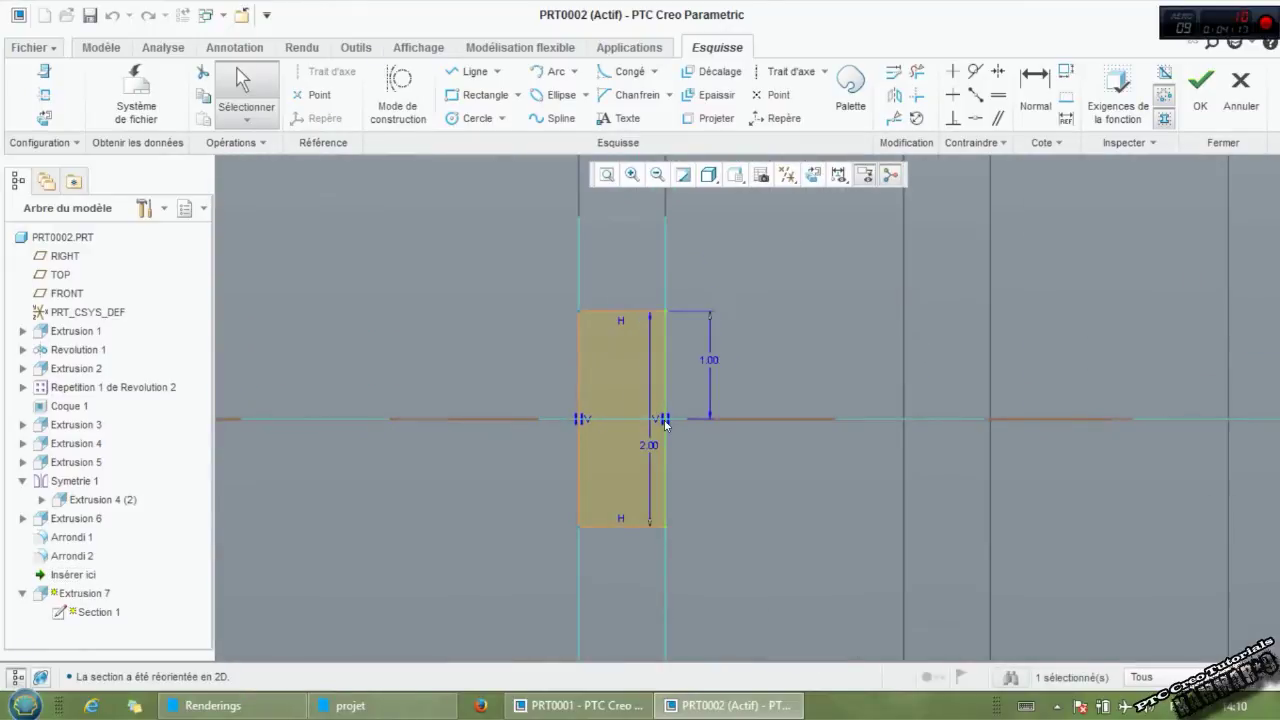
scroll(705, 542, up, 3)
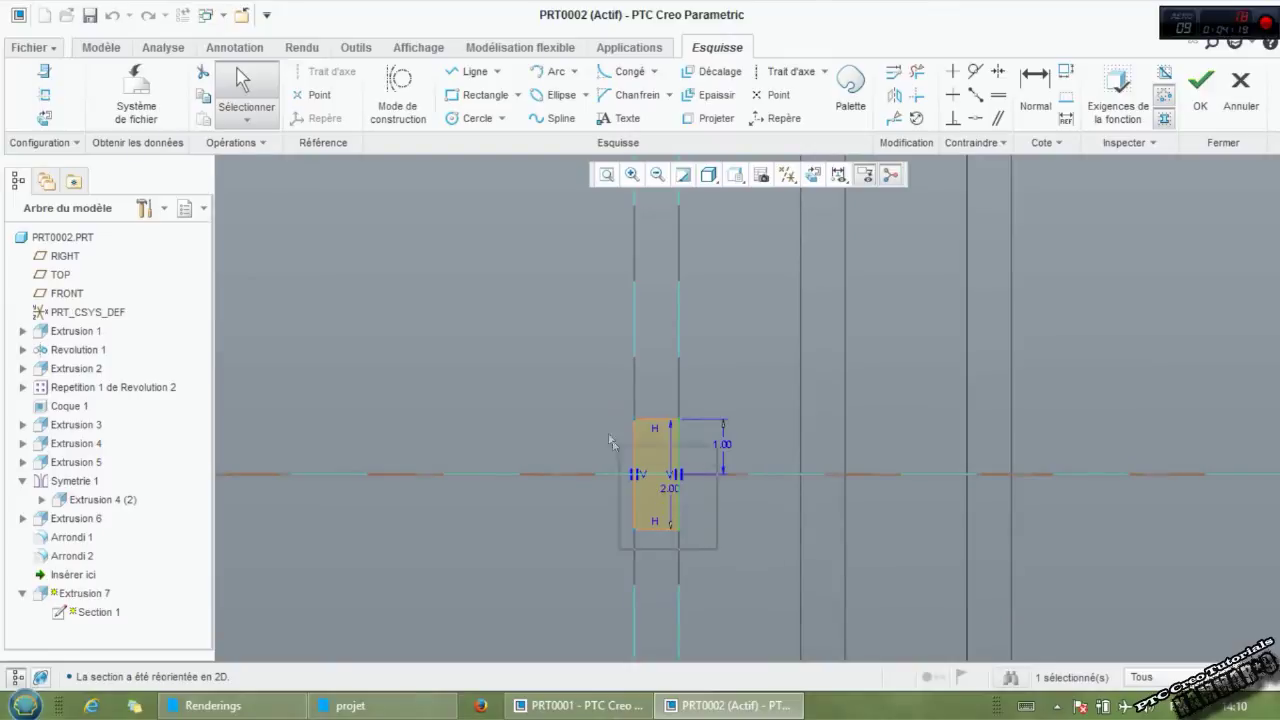
key(Delete)
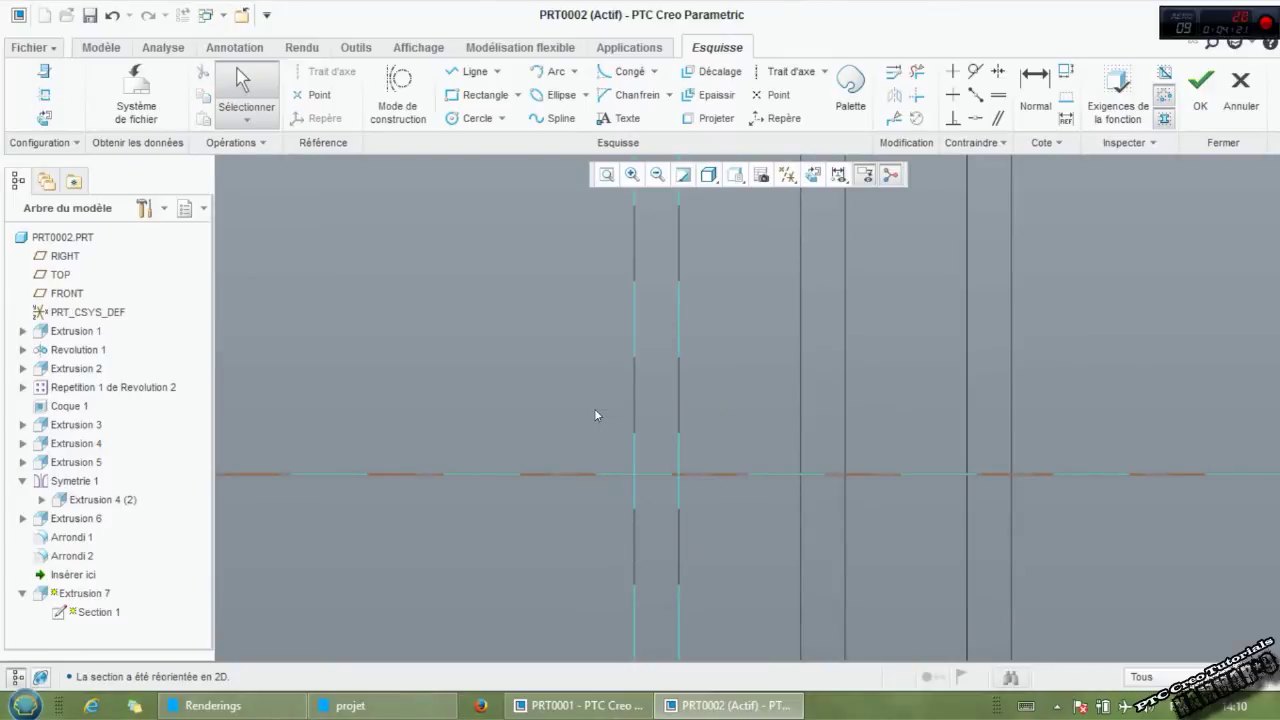
scroll(760, 432, up, 2)
click(496, 104)
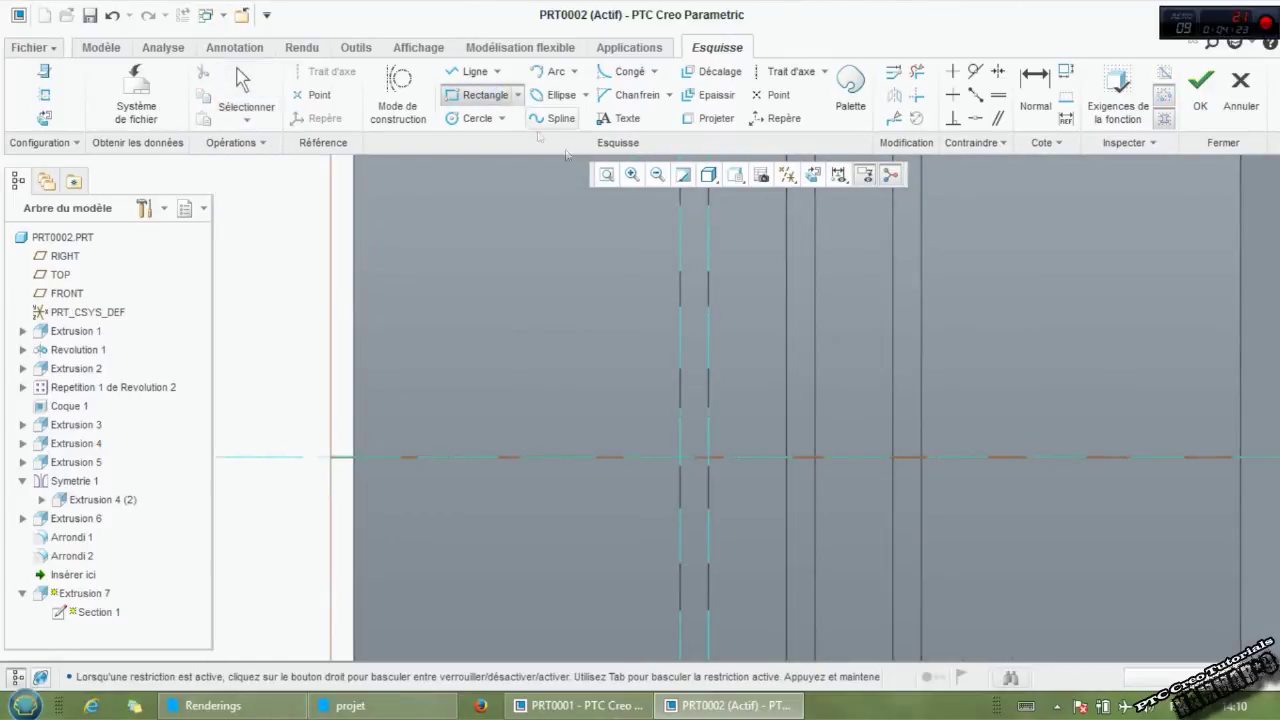
click(930, 517)
middle_click(926, 517)
Set both height dimensions of the new rectangle to 2.00.
scroll(936, 480, down, 1)
scroll(936, 480, down, 1)
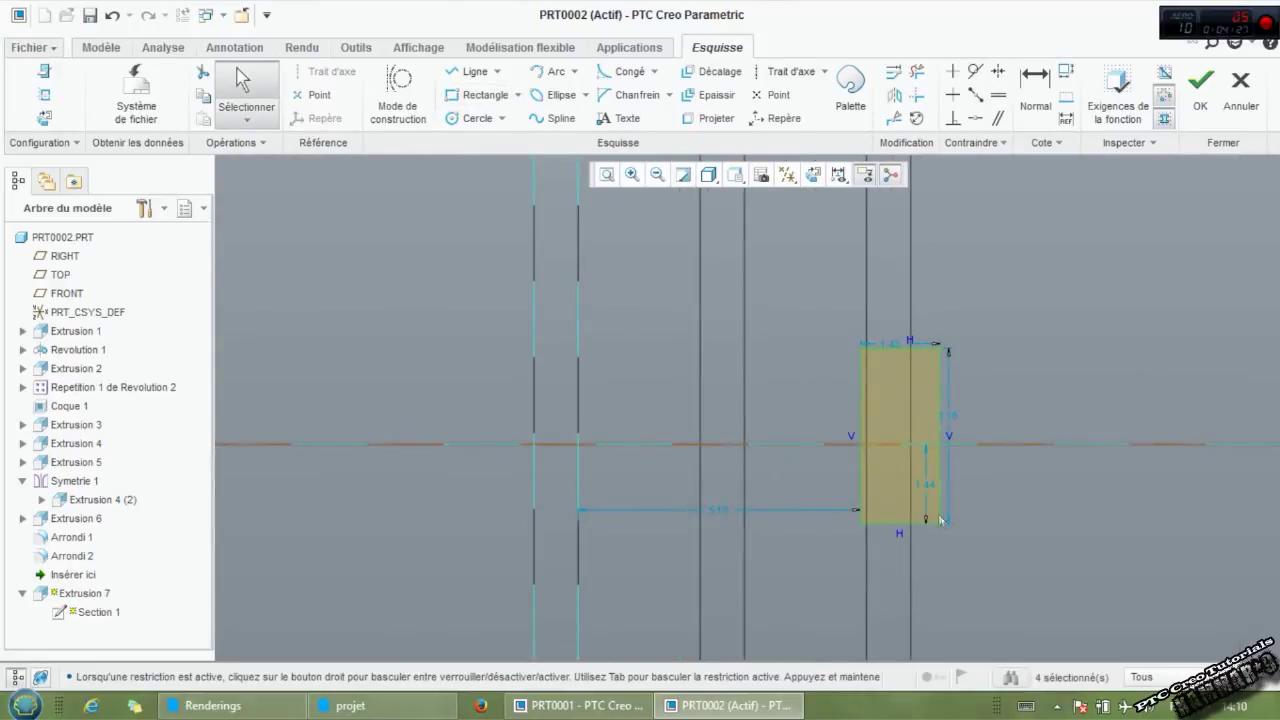
double_click(943, 418)
text(2)
key(Return)
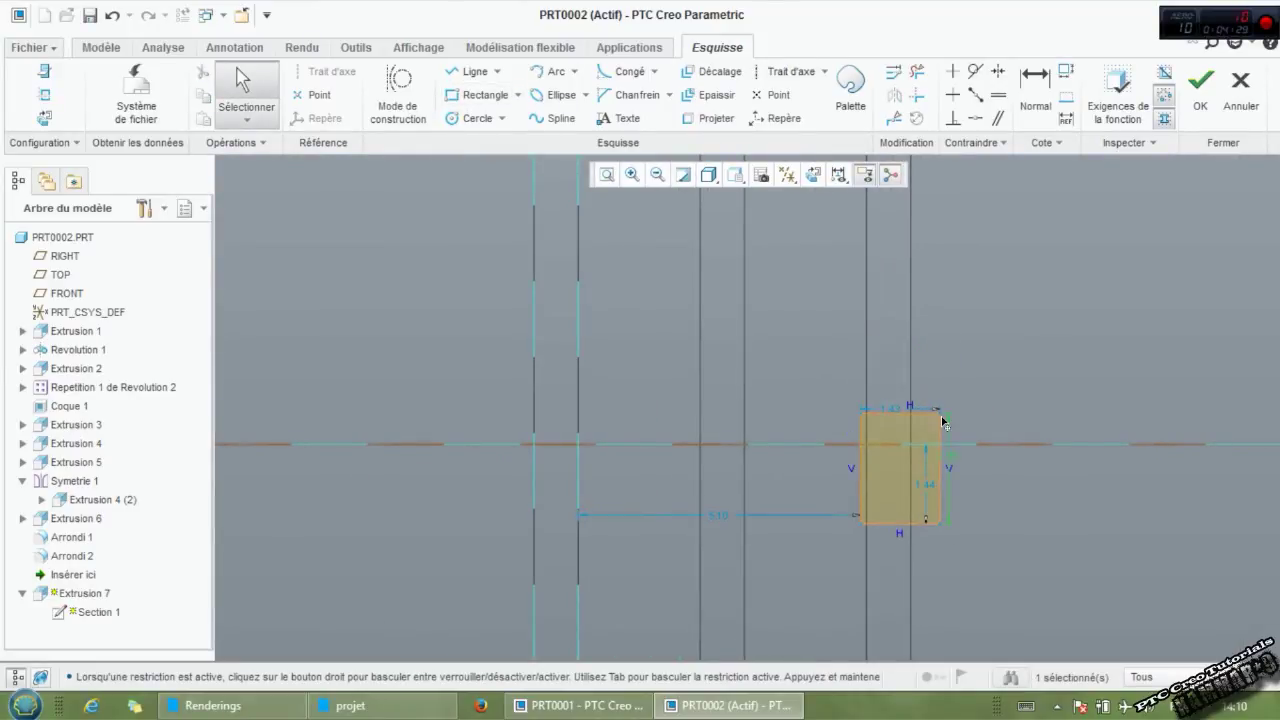
double_click(927, 485)
text(2)
key(Return)
scroll(900, 535, up, 3)
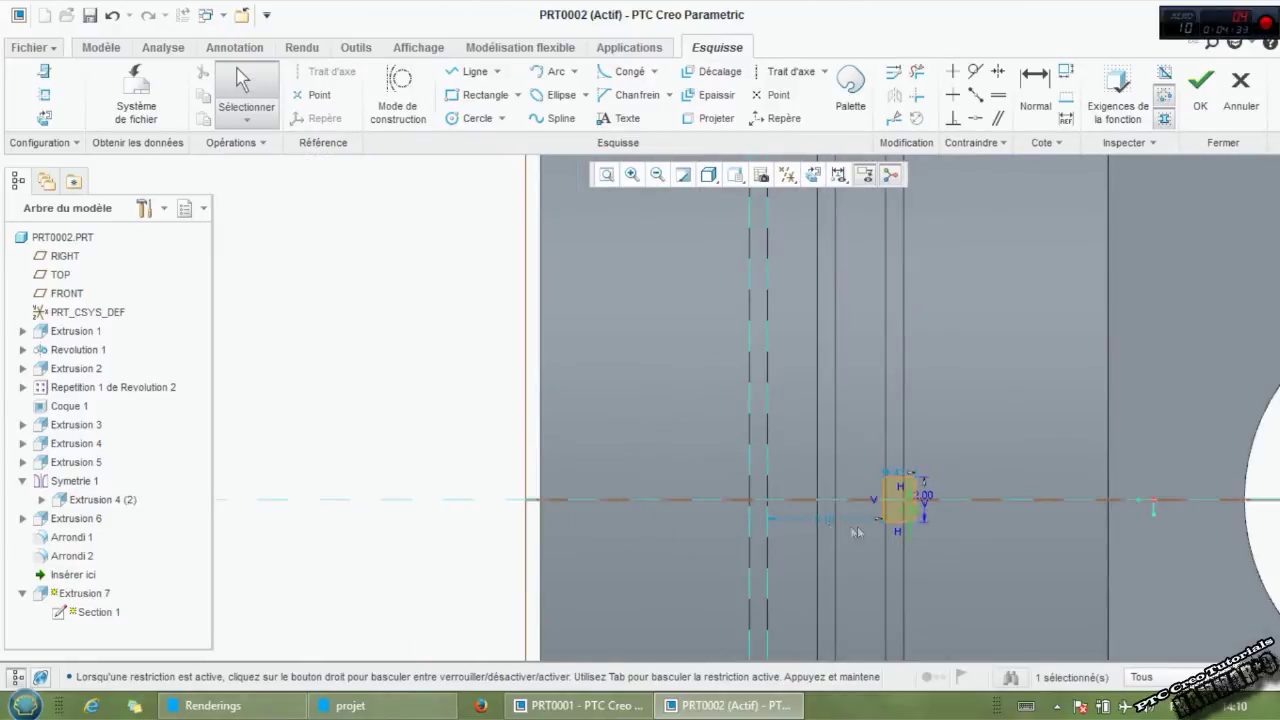
scroll(800, 537, down, 3)
key(Escape)
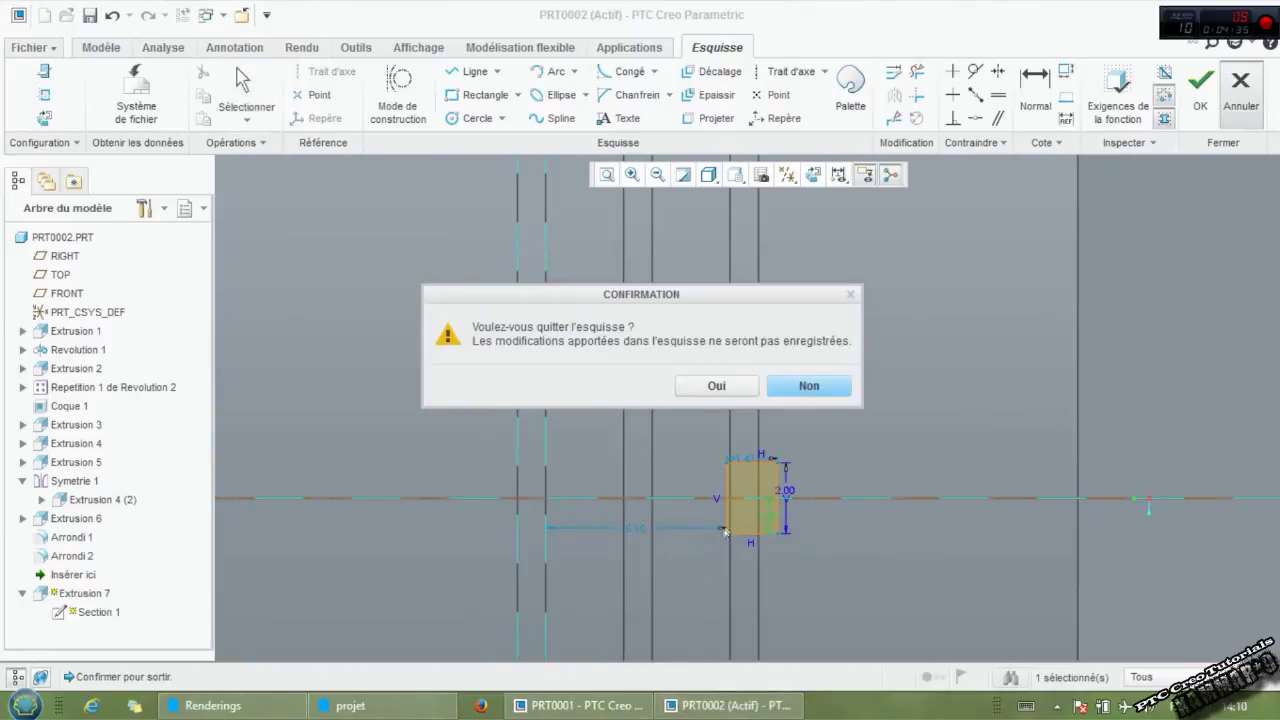
click(792, 389)
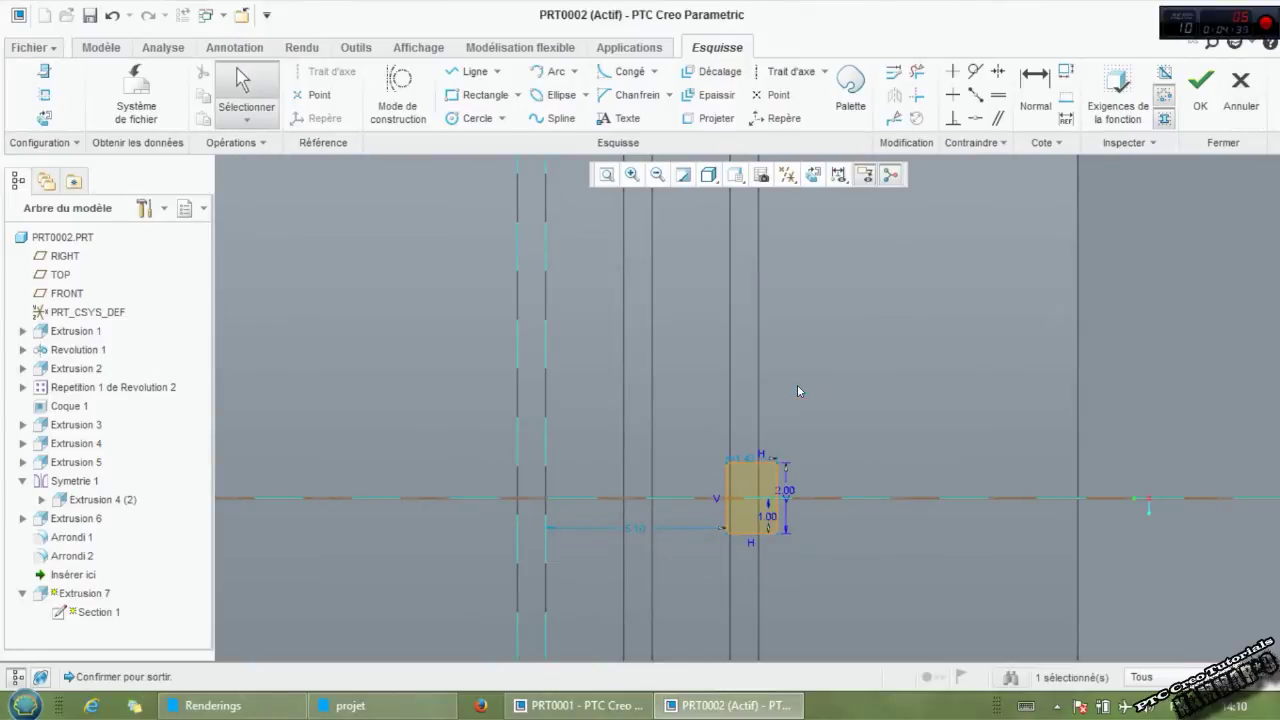
Align the rectangle's left edge to the groove line and regenerate Extrusion 7.
click(977, 120)
click(734, 424)
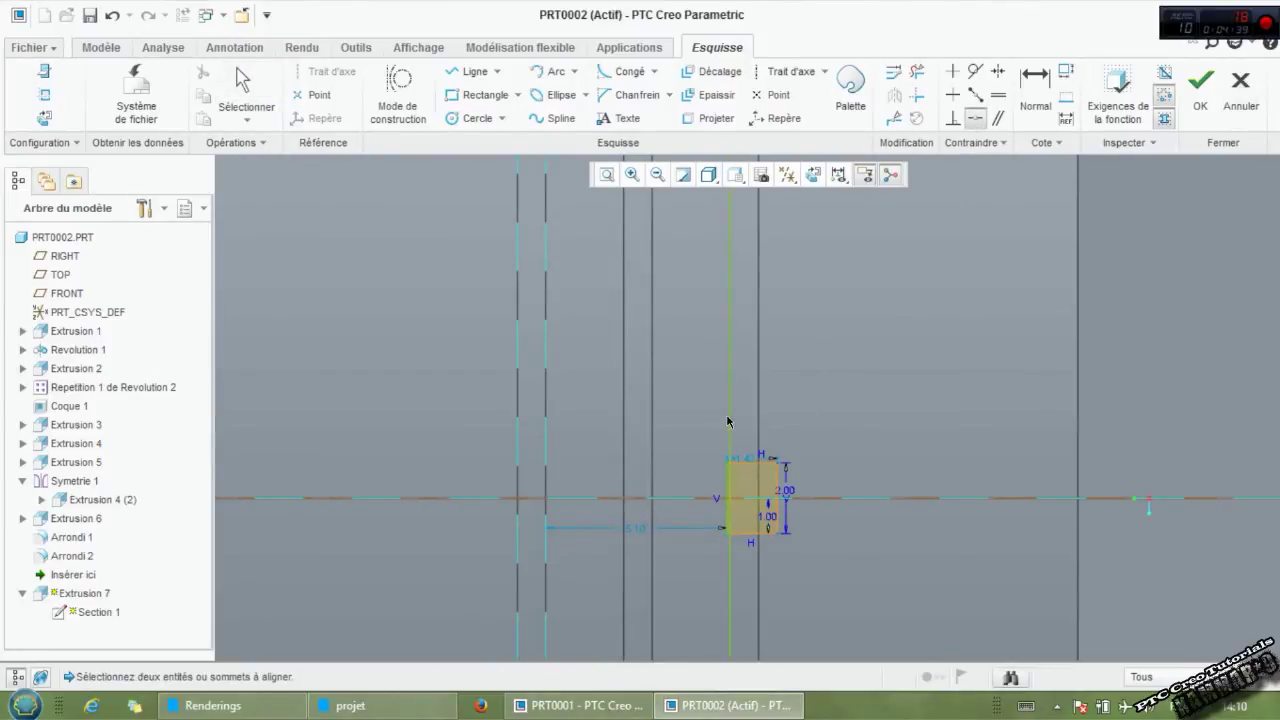
click(766, 494)
scroll(757, 490, up, 1)
scroll(780, 588, up, 3)
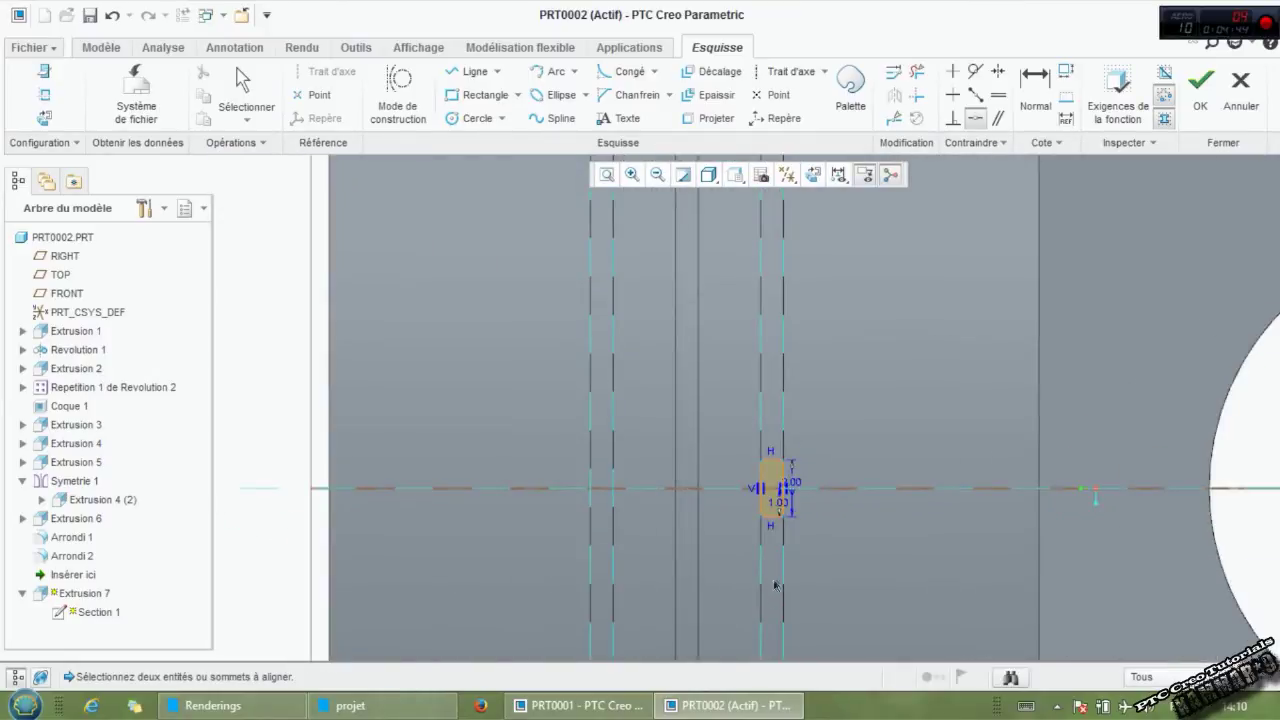
click(1198, 90)
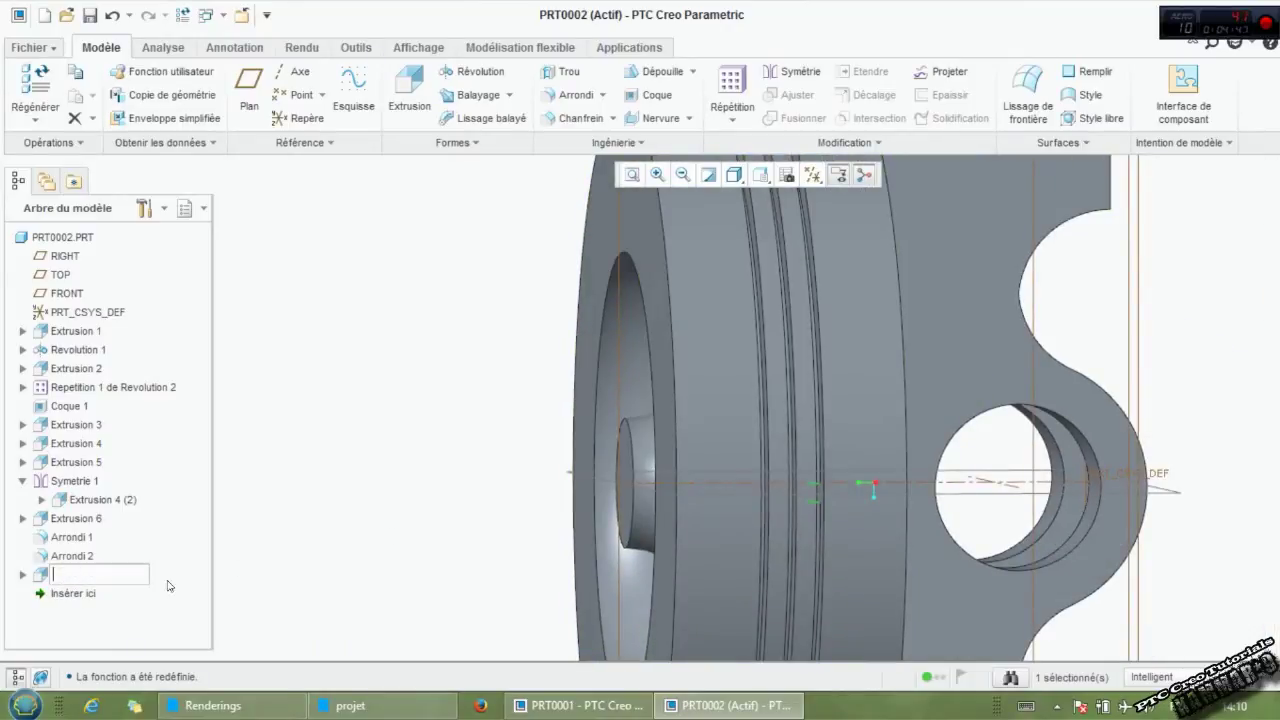
double_click(83, 575)
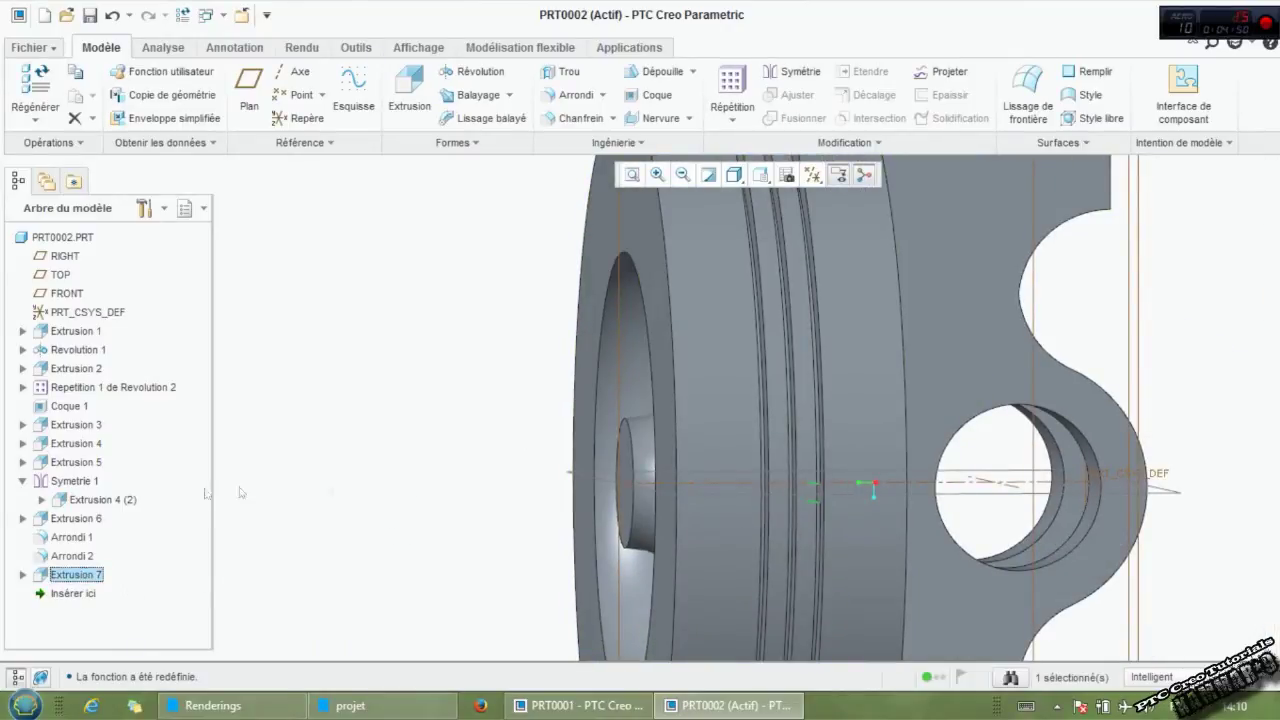
Pattern the Extrusion 7 cut about the central axis, 50 members spread over 360°.
click(731, 90)
mouse_move(605, 316)
middle_down()
mouse_move(871, 480)
mouse_move(705, 247)
middle_up()
click(86, 96)
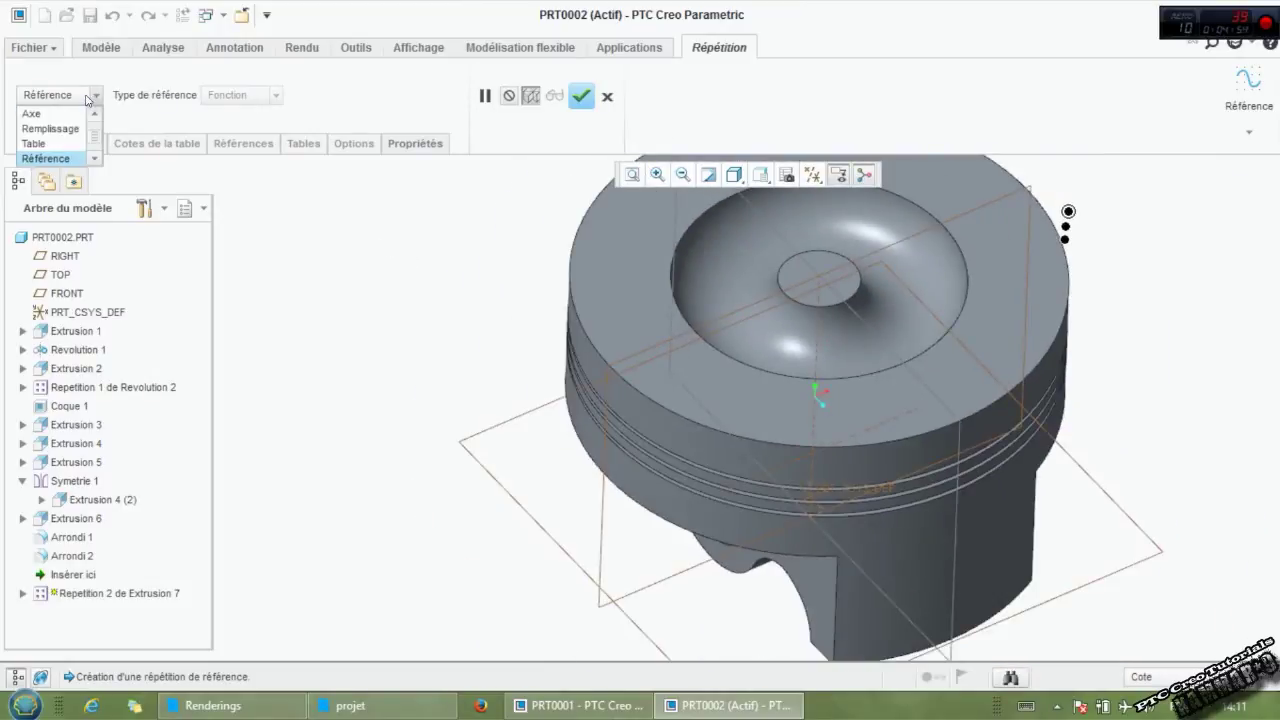
click(45, 110)
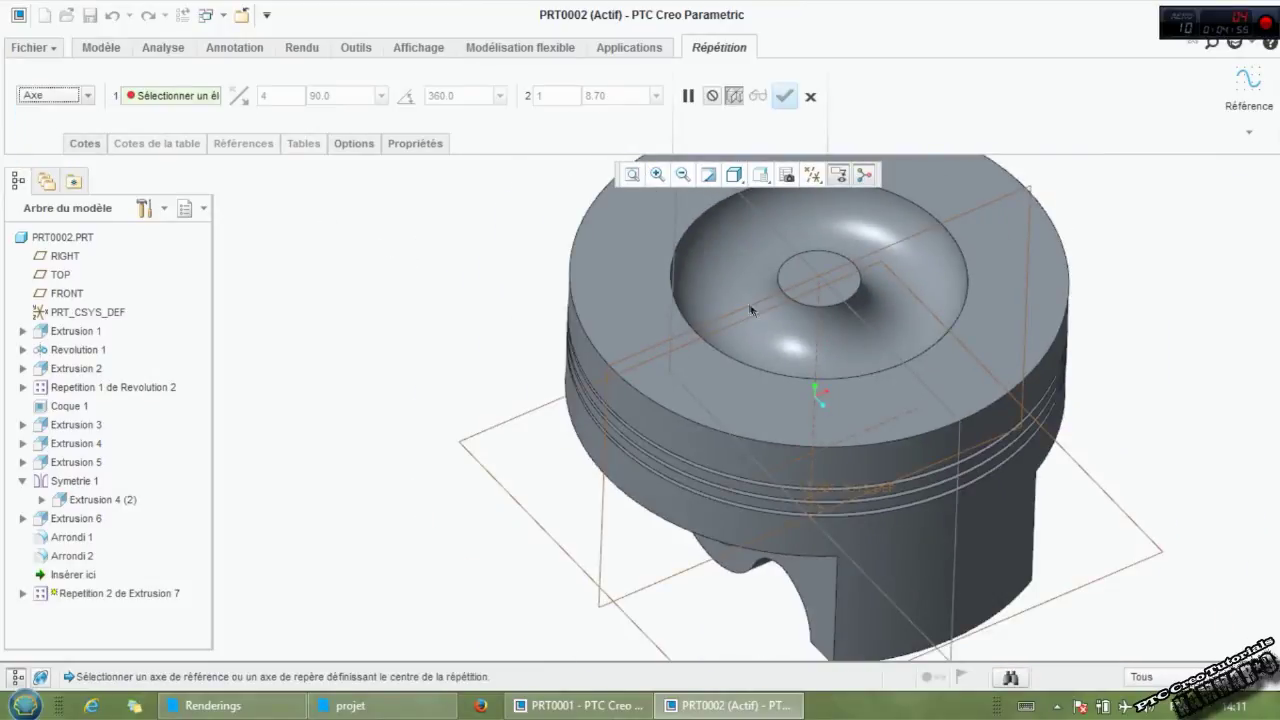
click(818, 342)
middle_drag(760, 414, 733, 394)
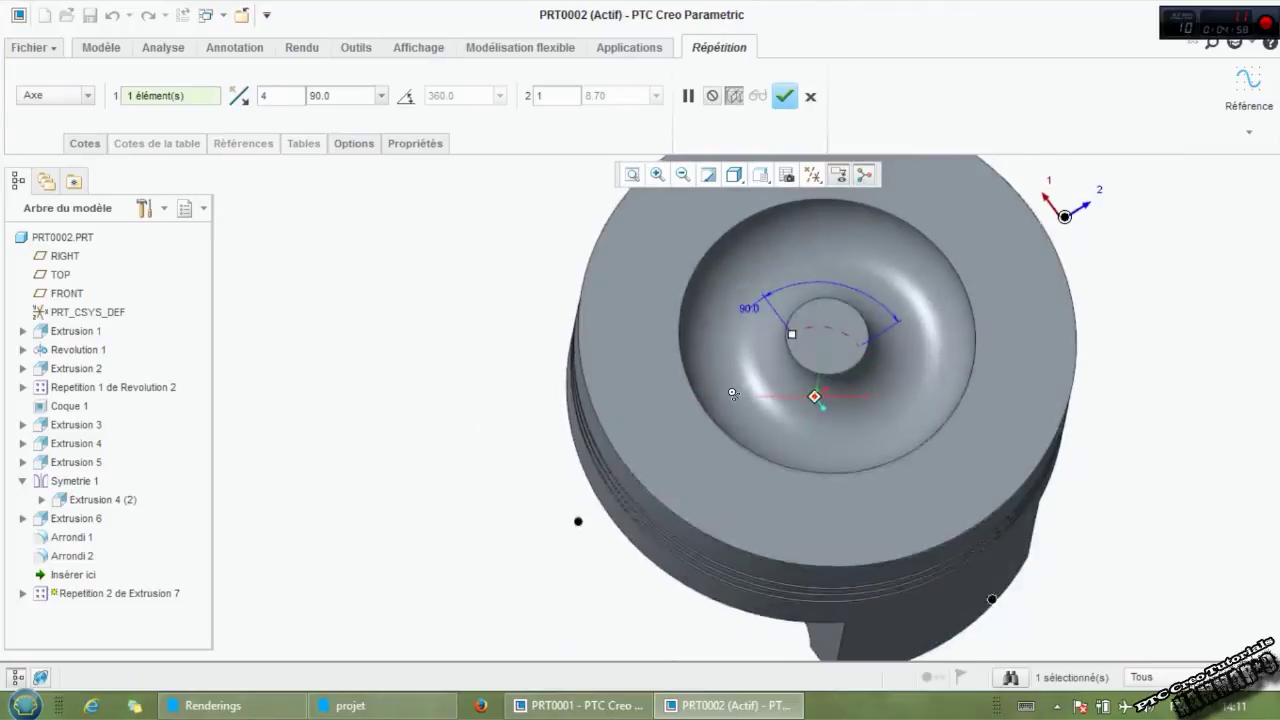
click(406, 98)
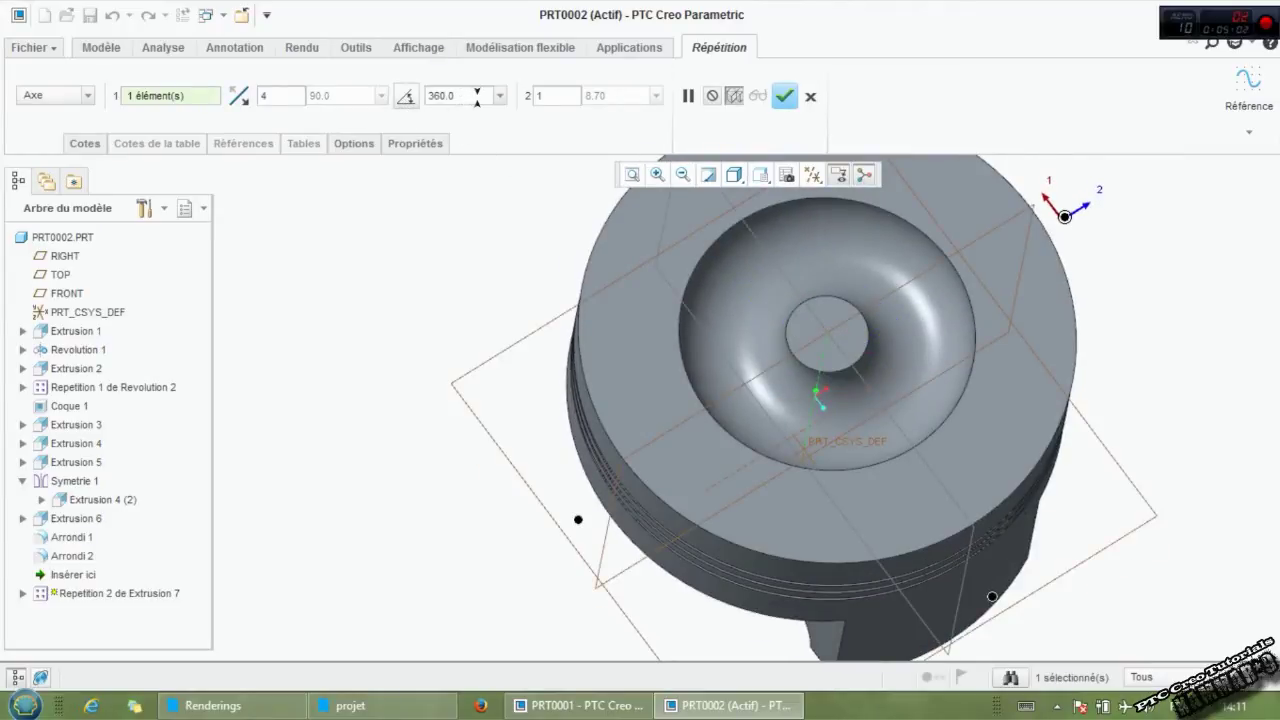
scroll(737, 457, down, 3)
scroll(737, 457, up, 1)
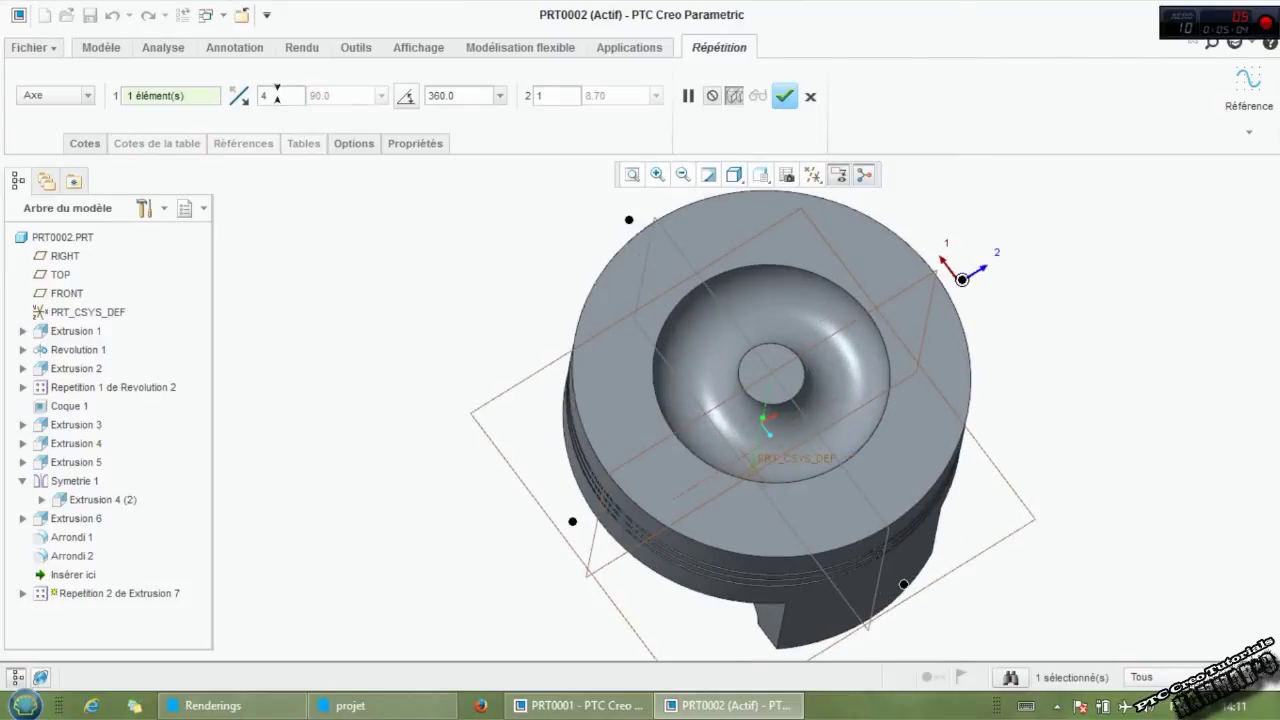
double_click(264, 95)
text(50)
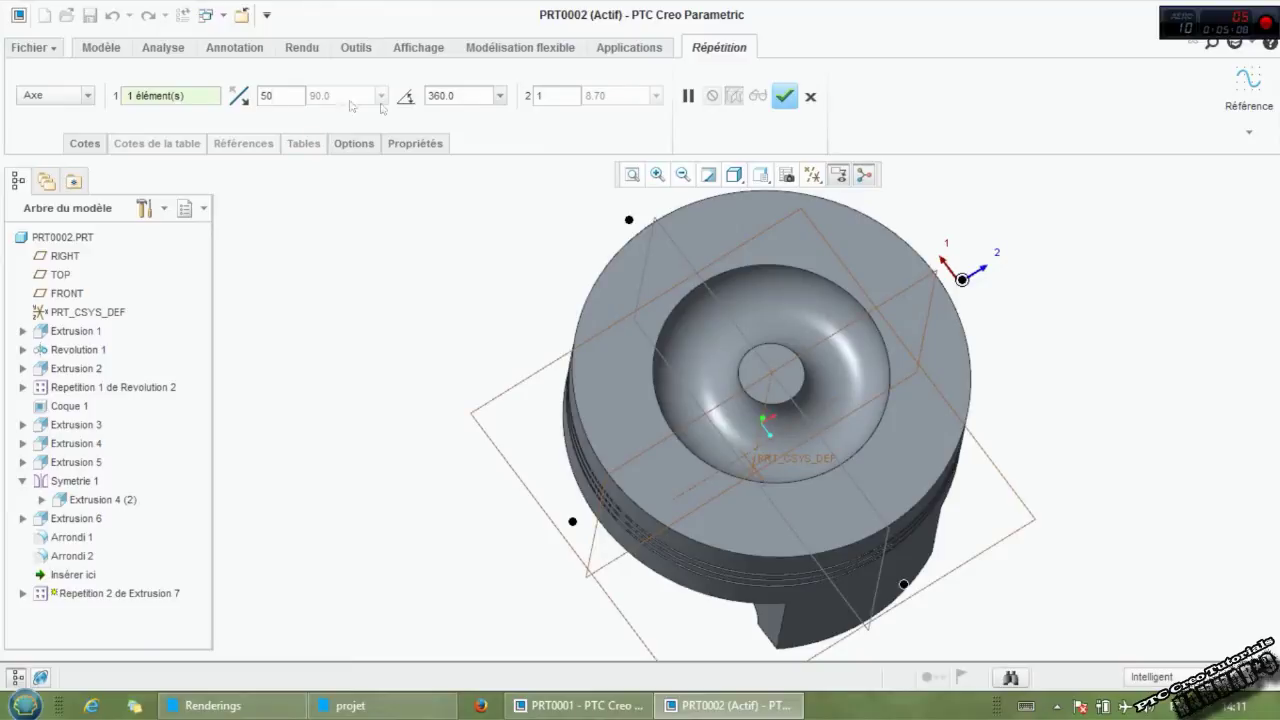
click(781, 100)
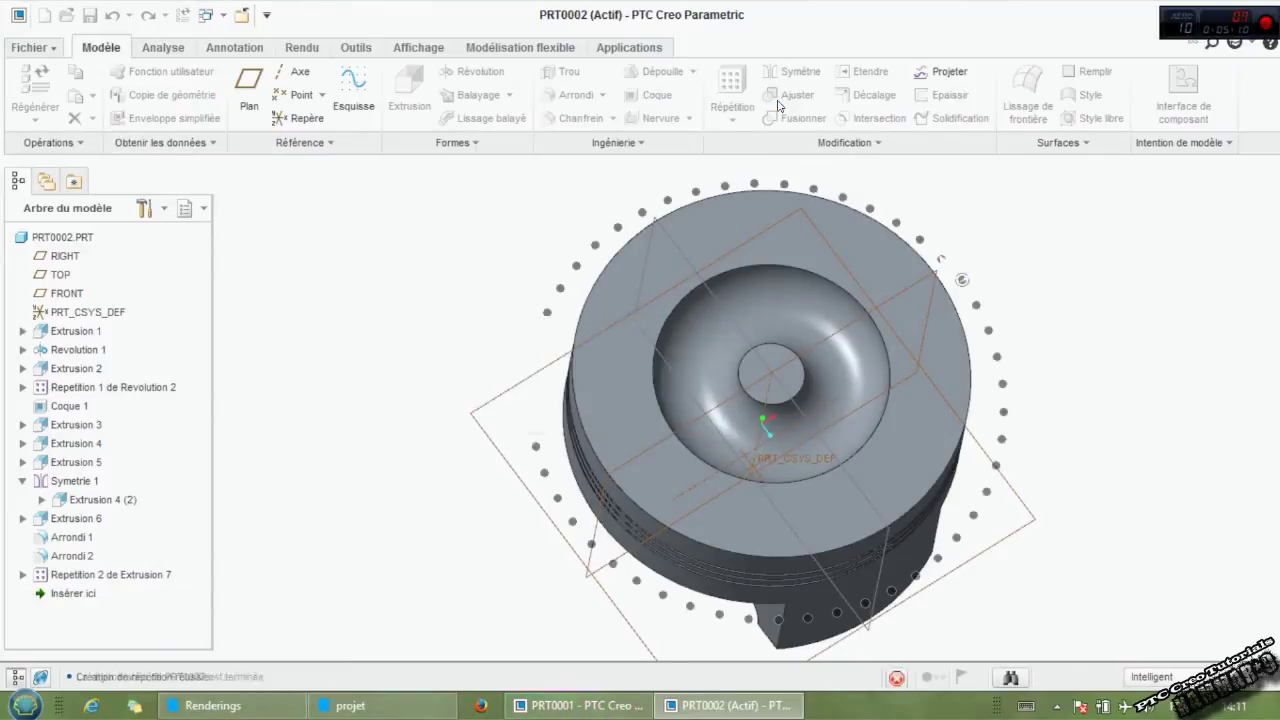
Reset to the standard view and rotate the piston to show its underside.
scroll(820, 390, up, 2)
scroll(822, 418, up, 3)
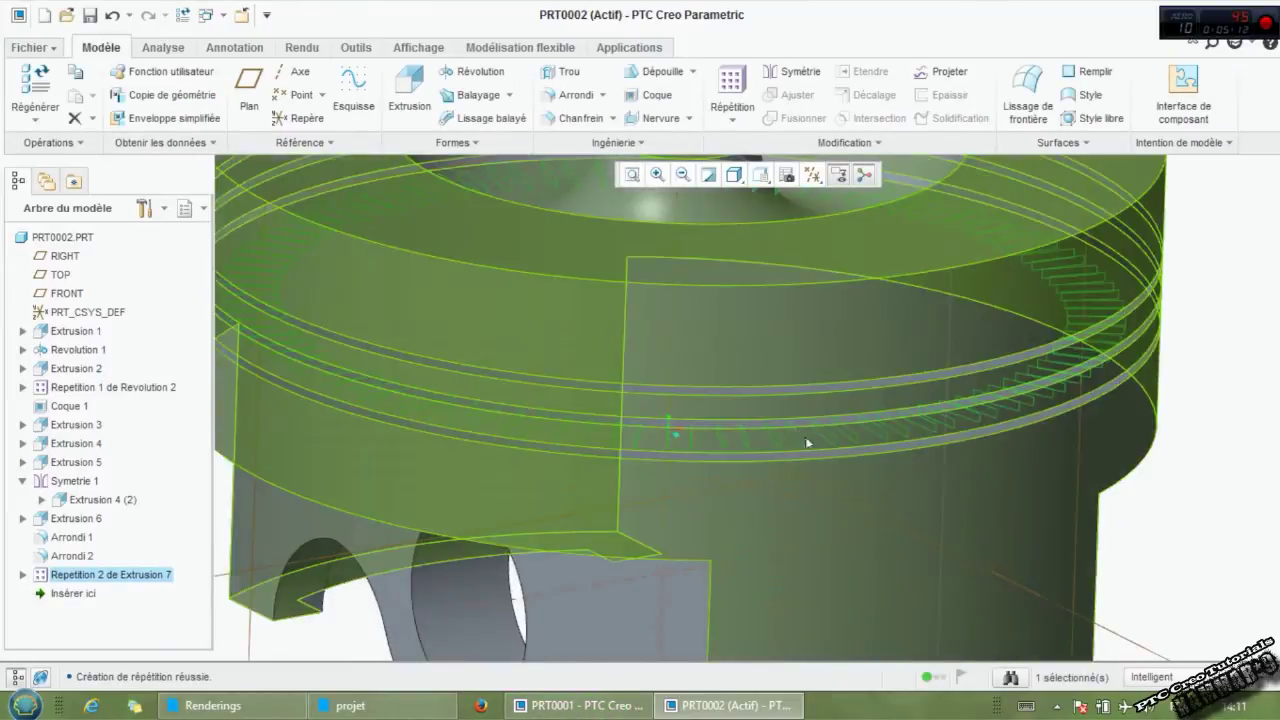
scroll(800, 415, up, 3)
scroll(762, 415, up, 2)
key(ctrl+d)
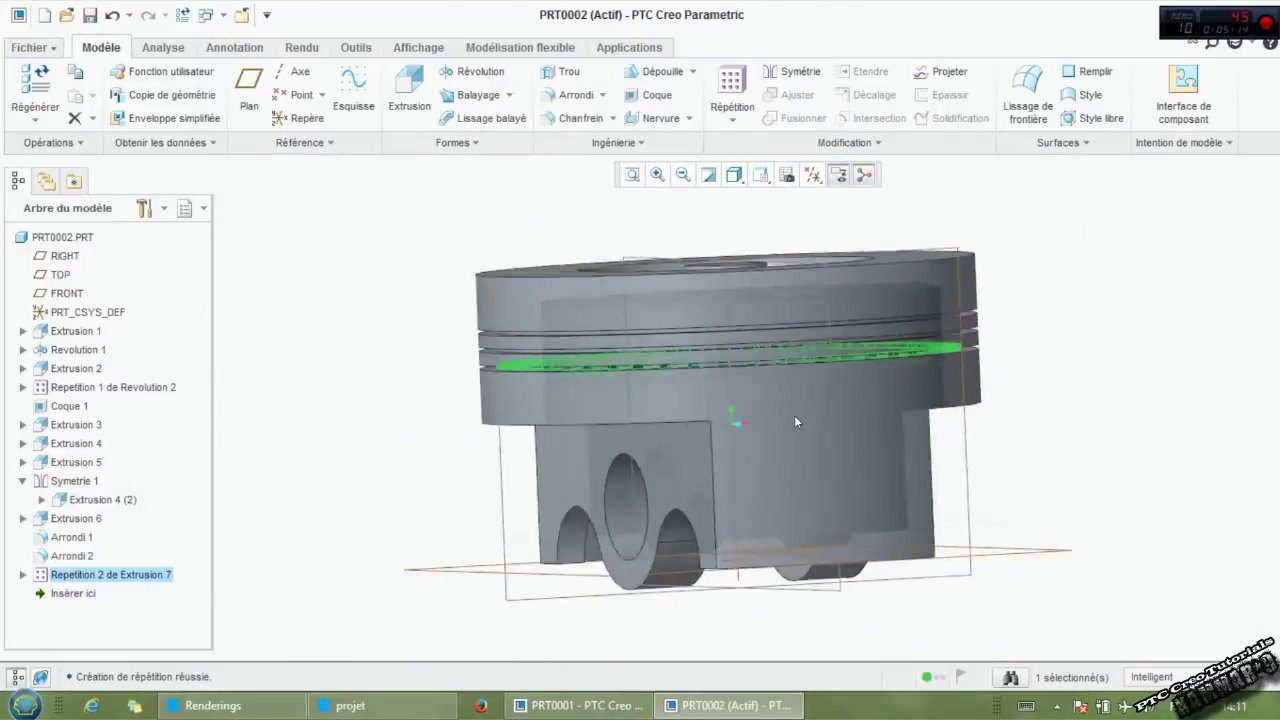
click(1043, 457)
mouse_move(1043, 457)
middle_down()
mouse_move(699, 545)
mouse_move(699, 497)
mouse_move(453, 540)
middle_up()
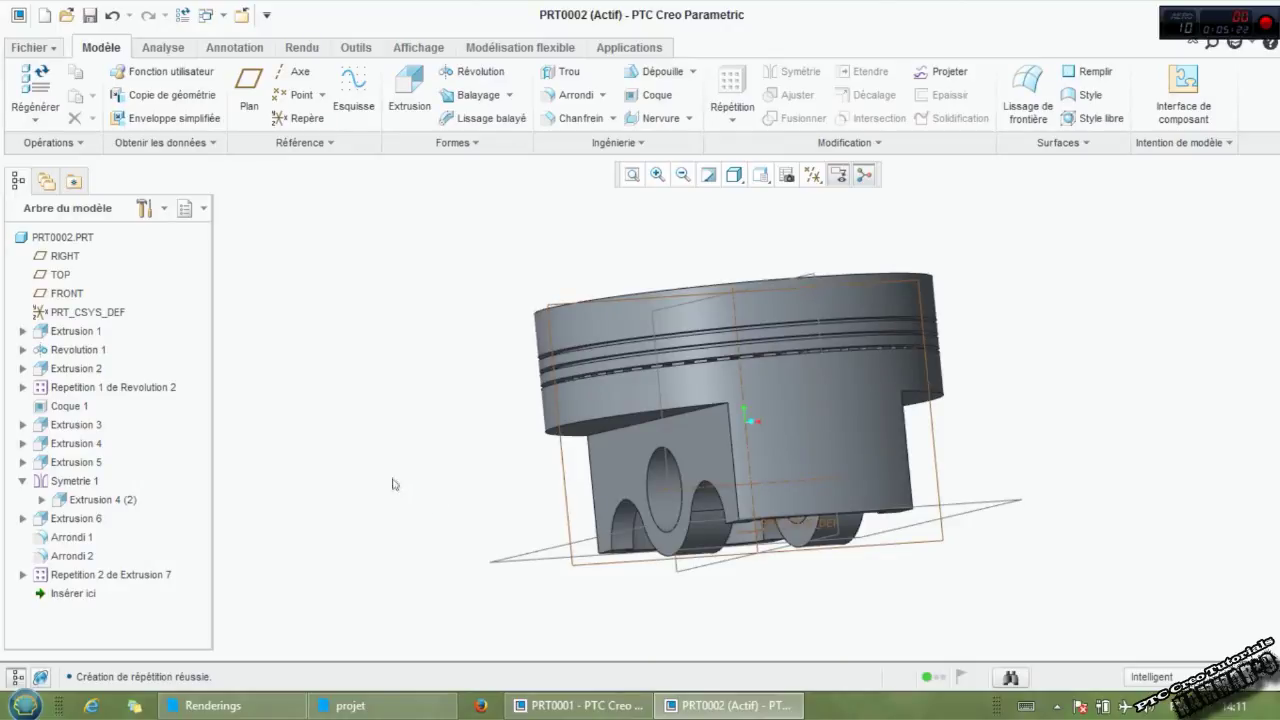
click(575, 95)
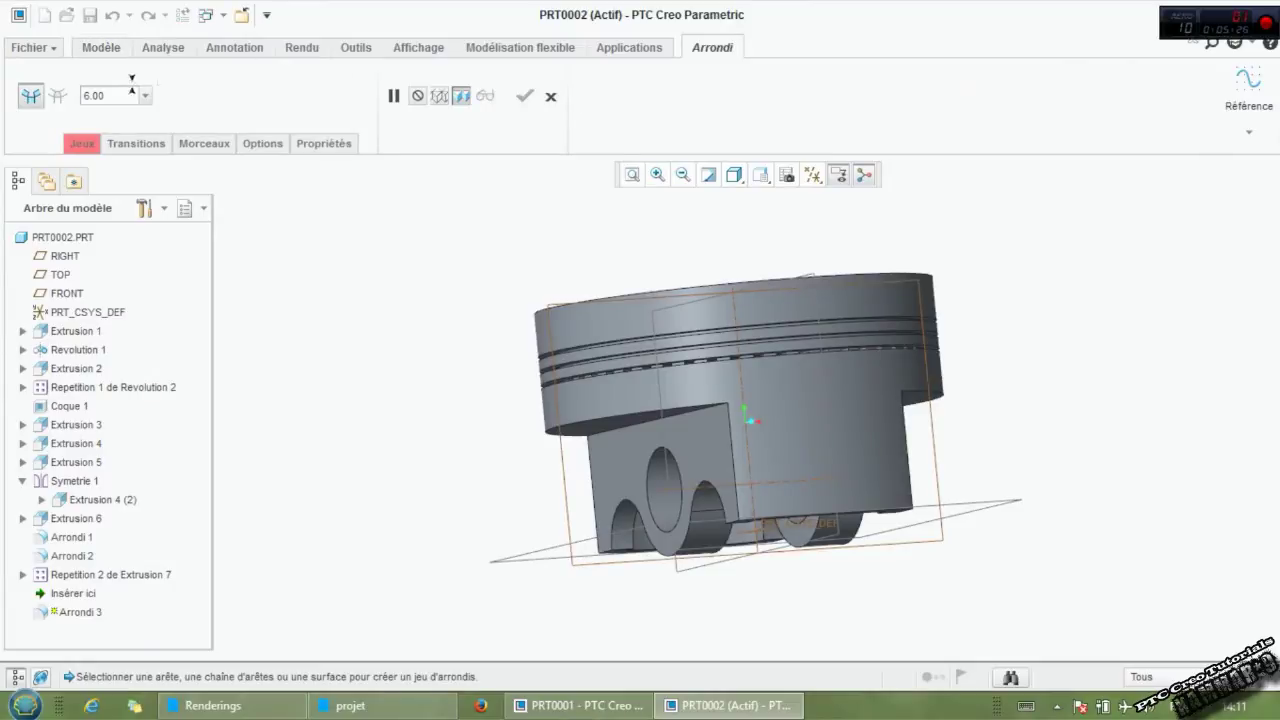
Round the edge around the crown's central dome with a 9 radius.
text(9)
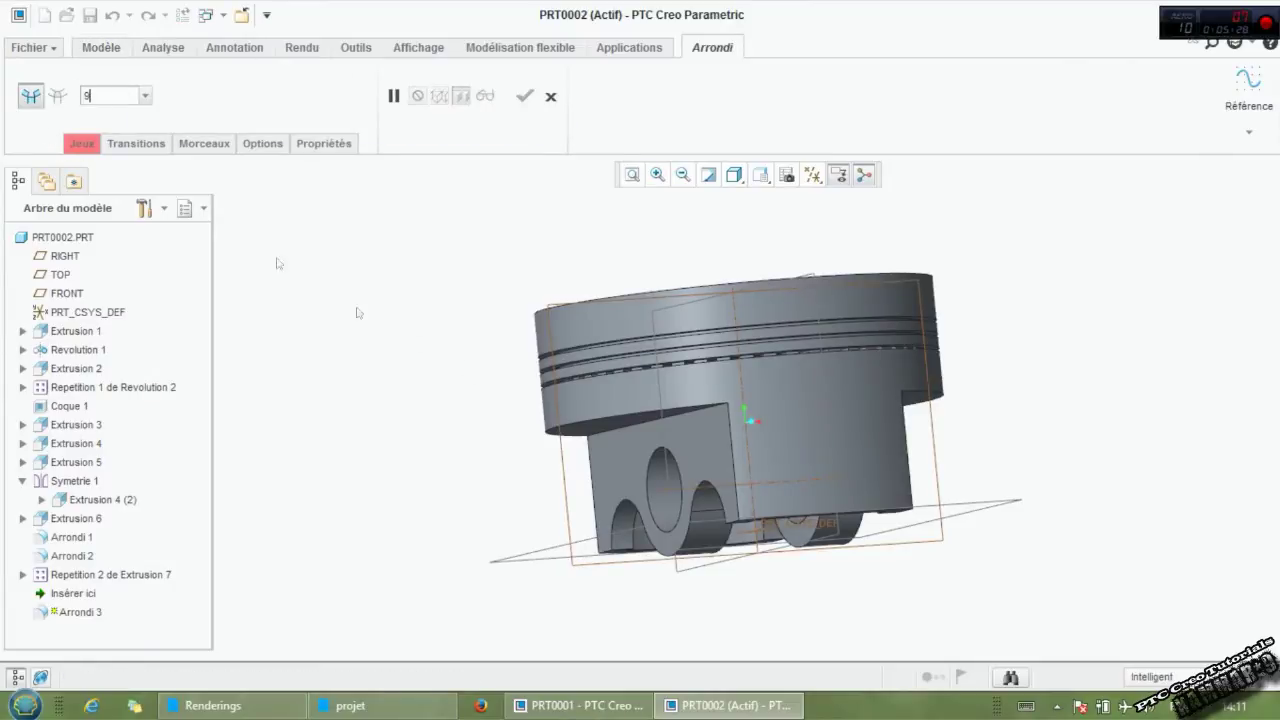
key(Return)
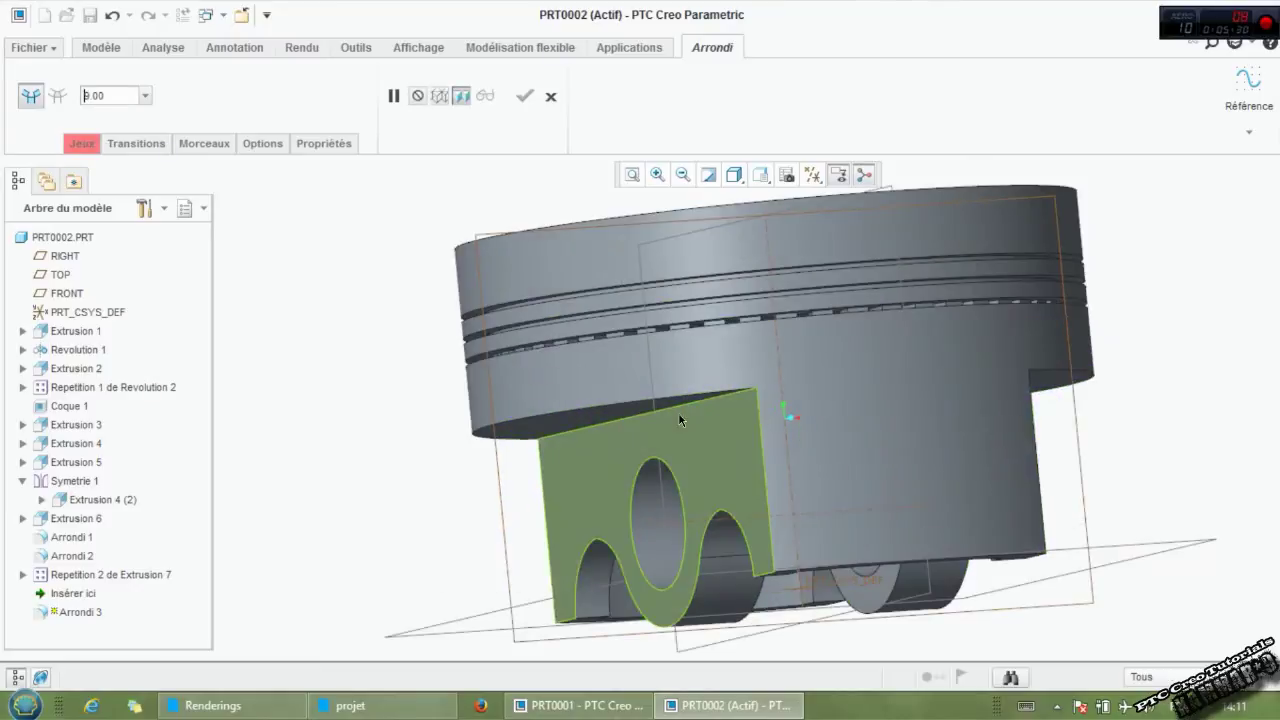
click(684, 405)
scroll(755, 404, down, 5)
middle_drag(752, 402, 842, 447)
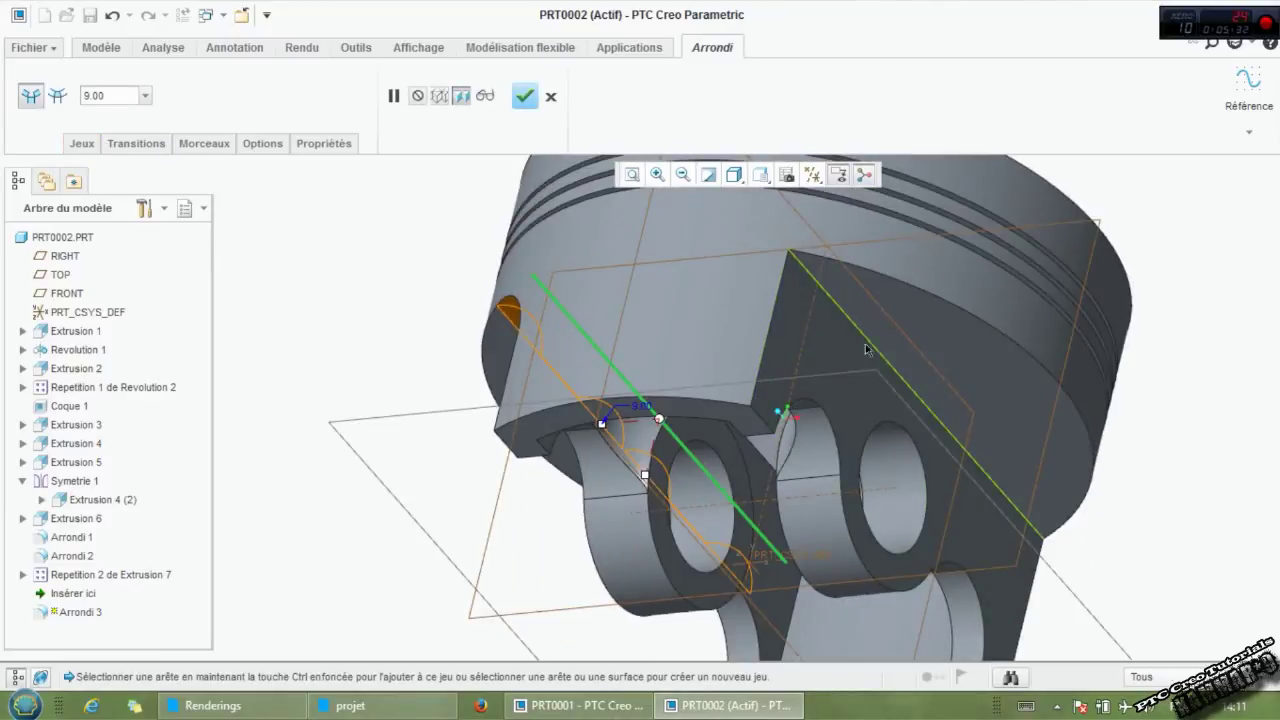
click(842, 447)
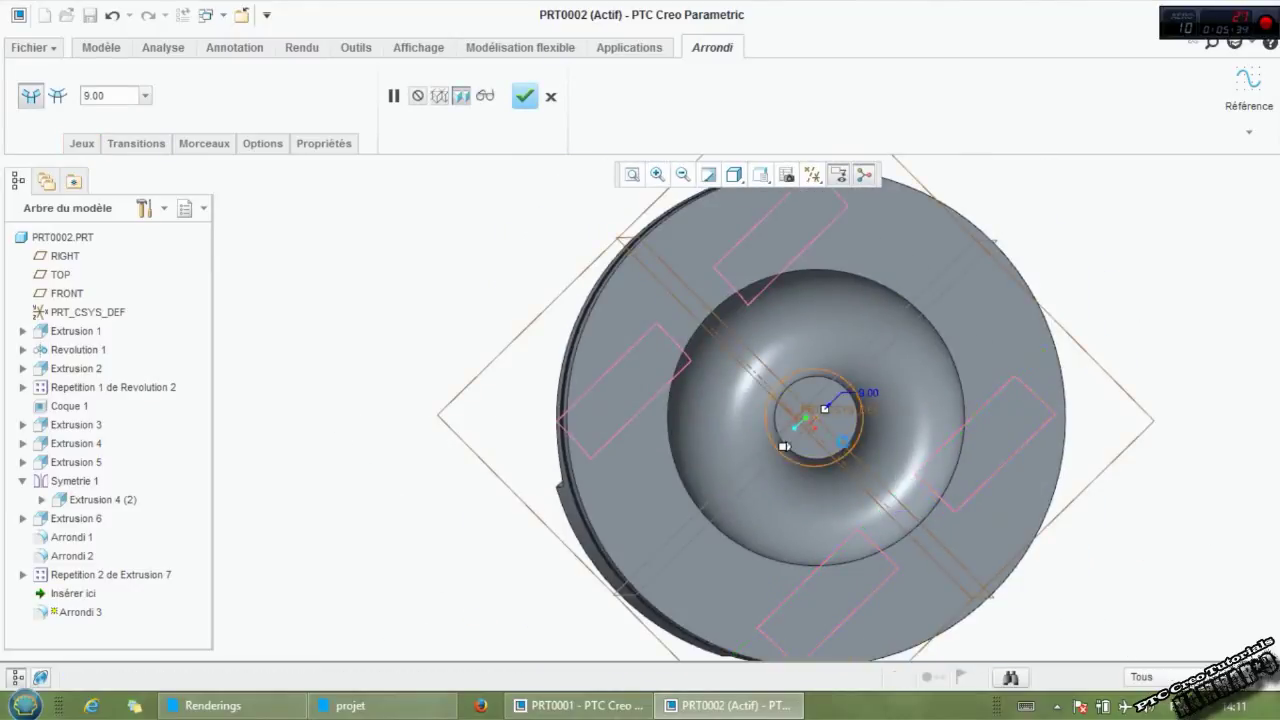
click(524, 96)
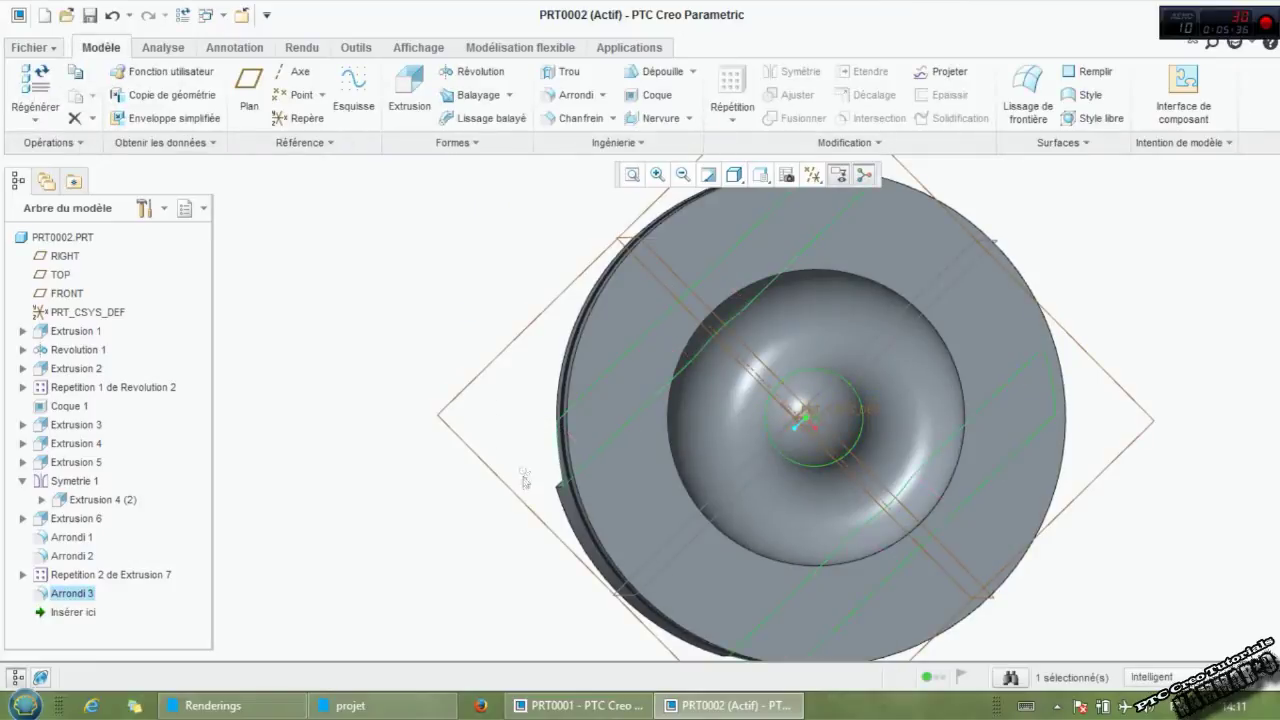
Return to the standard view and select the RIGHT datum plane.
key(ctrl+d)
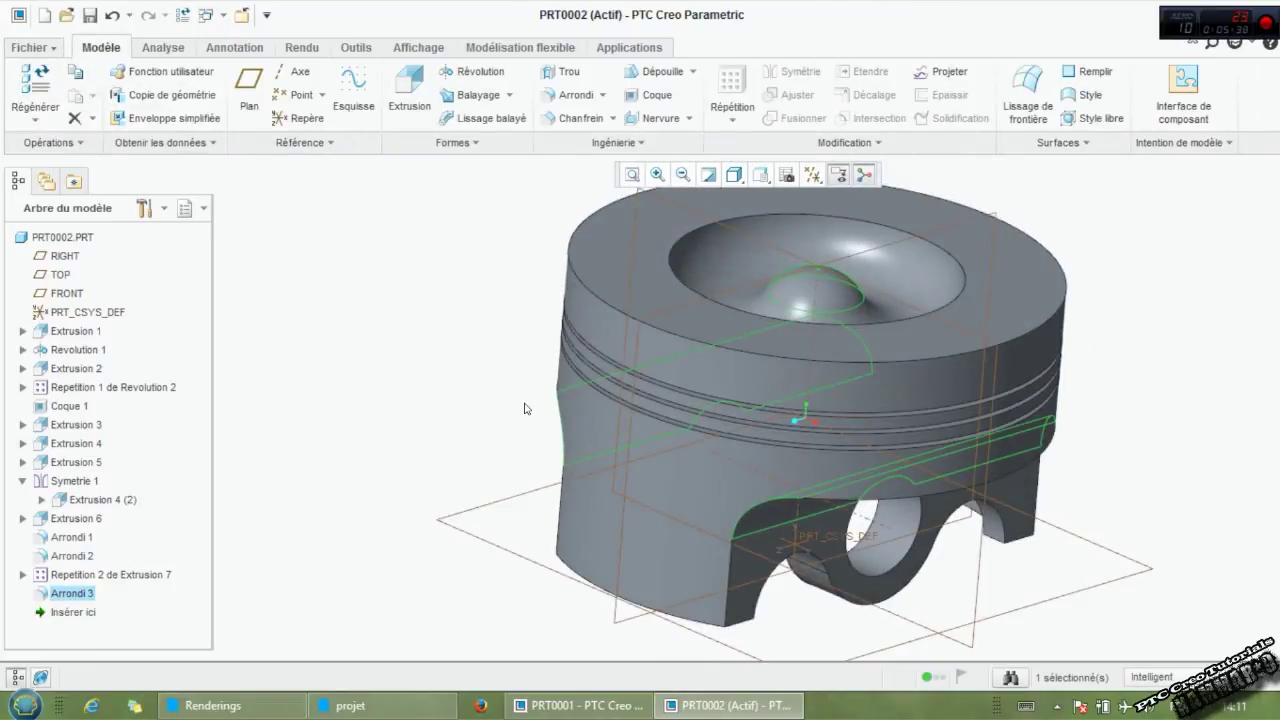
middle_drag(701, 454, 530, 497)
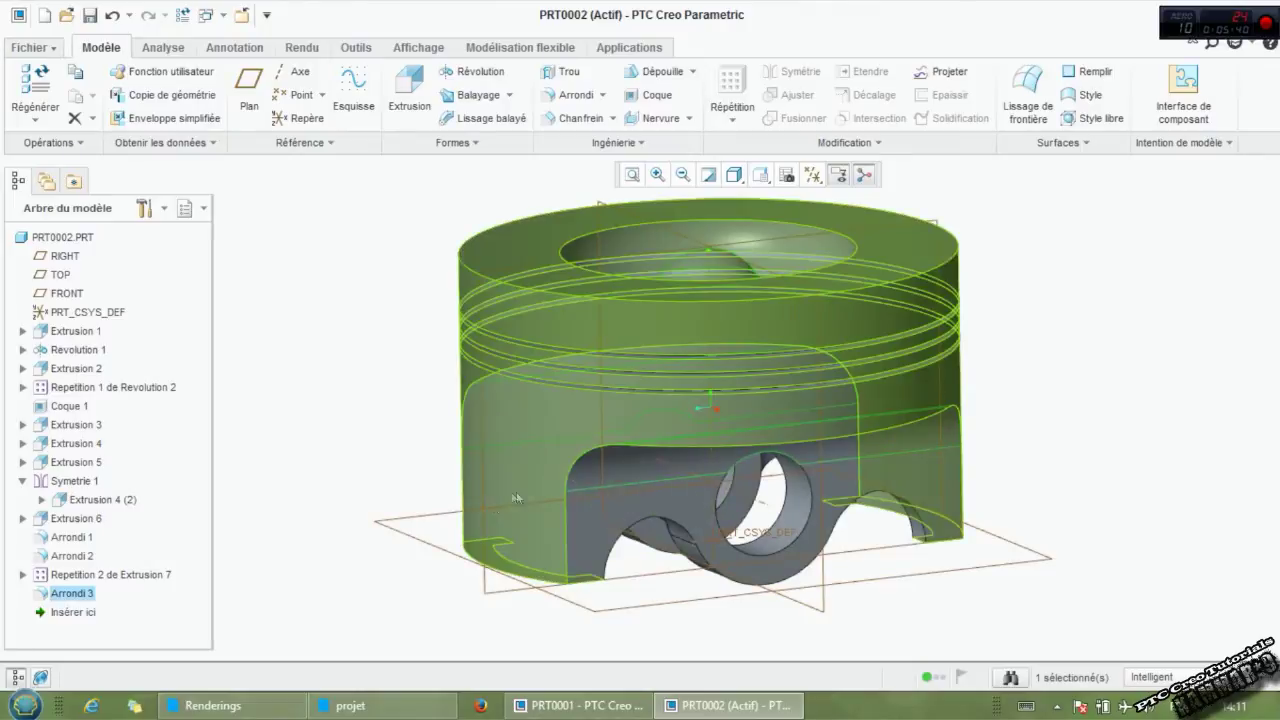
click(486, 593)
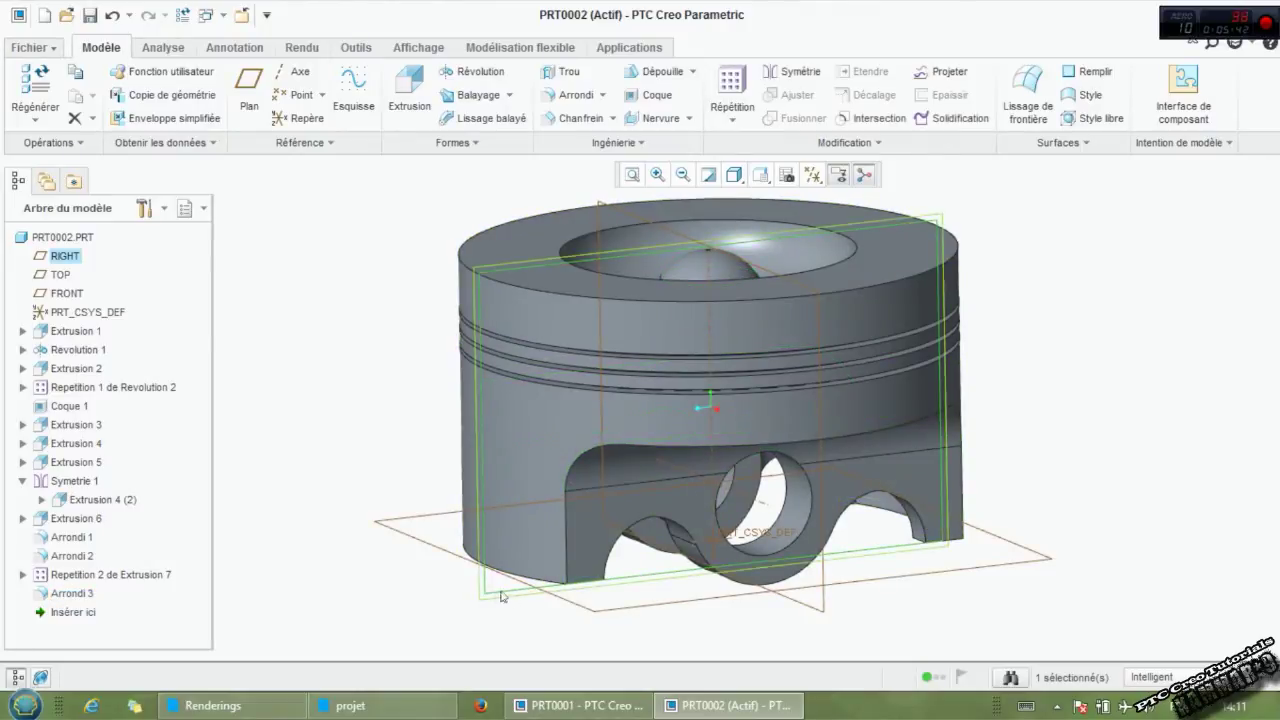
Start a revolve and sketch a small circle near the skirt's bottom corner.
click(465, 70)
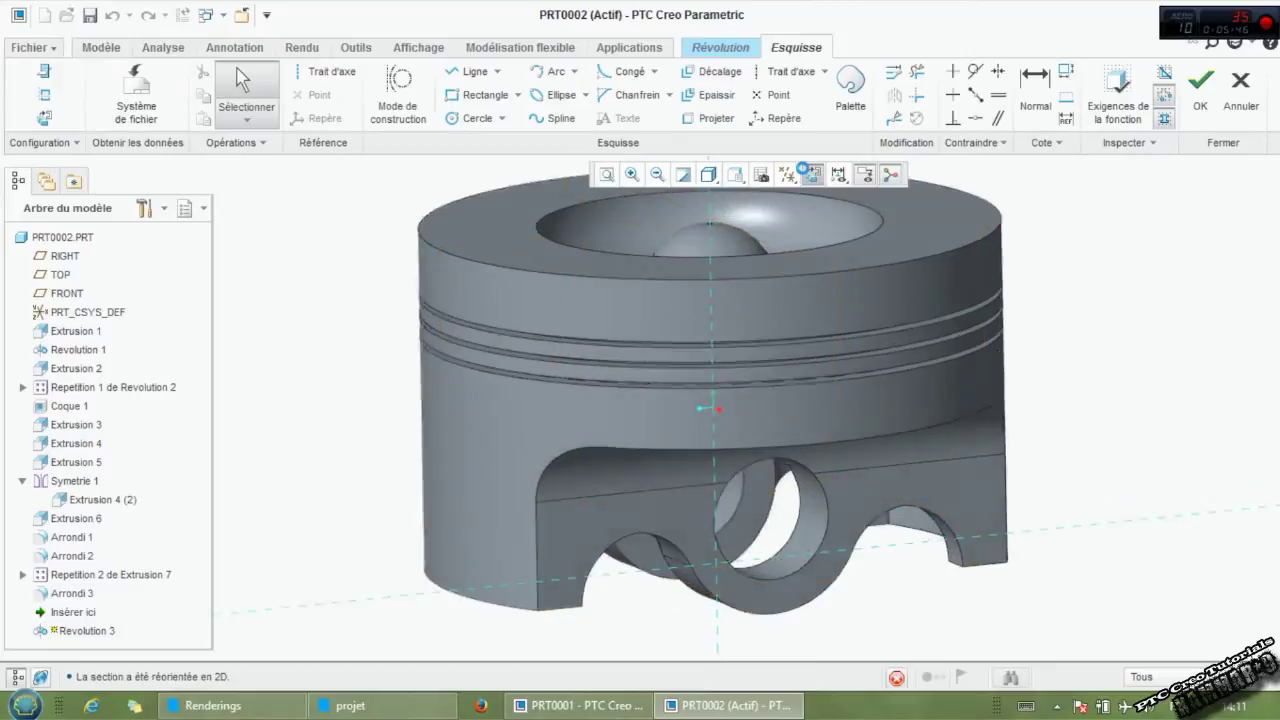
click(478, 119)
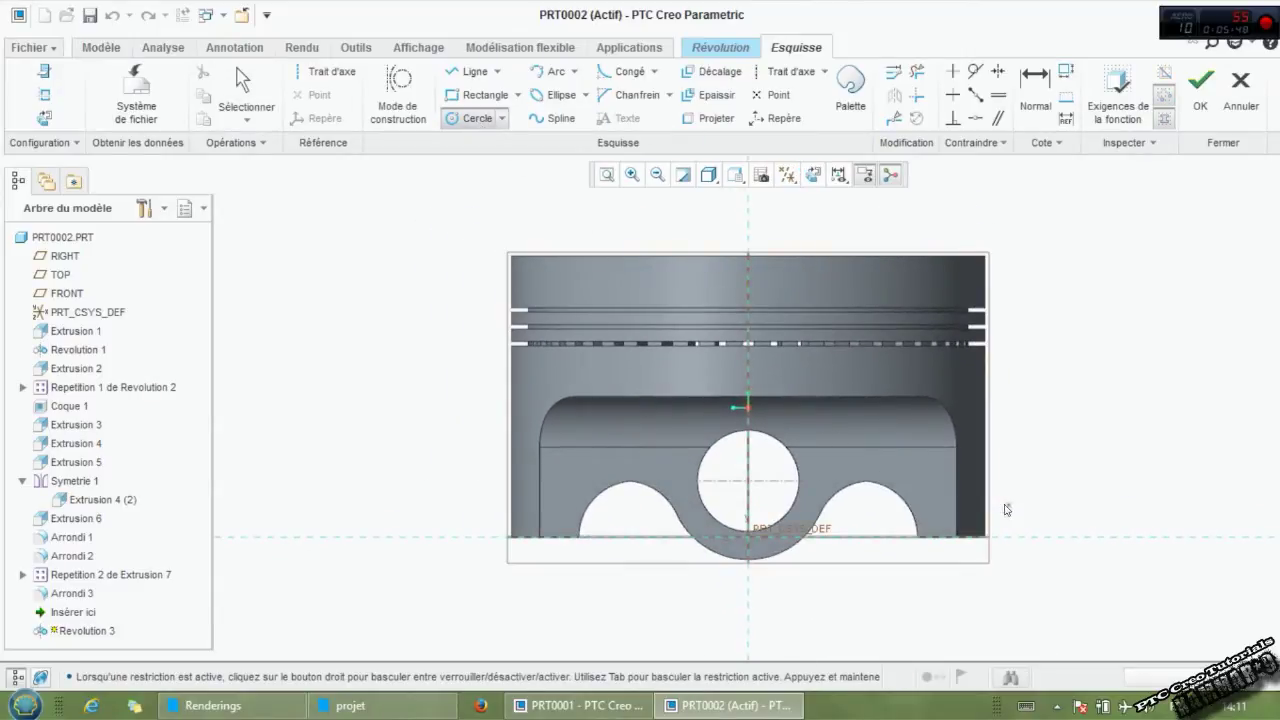
scroll(1006, 509, down, 3)
scroll(988, 535, down, 3)
scroll(970, 559, down, 2)
click(993, 577)
click(1030, 610)
middle_click(1037, 601)
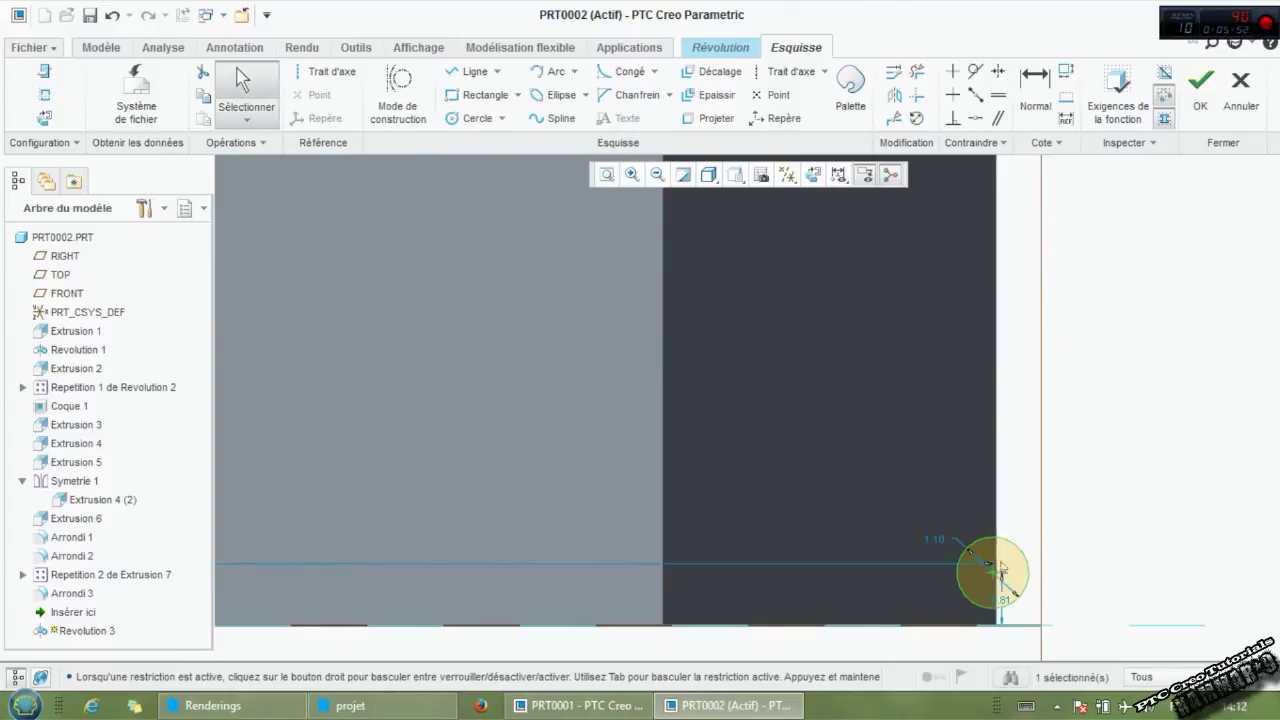
Dimension the circle to 1.00 above the base, radius 0.5 and 42 from the axis.
click(990, 575)
click(1010, 625)
middle_click(1080, 604)
text(1)
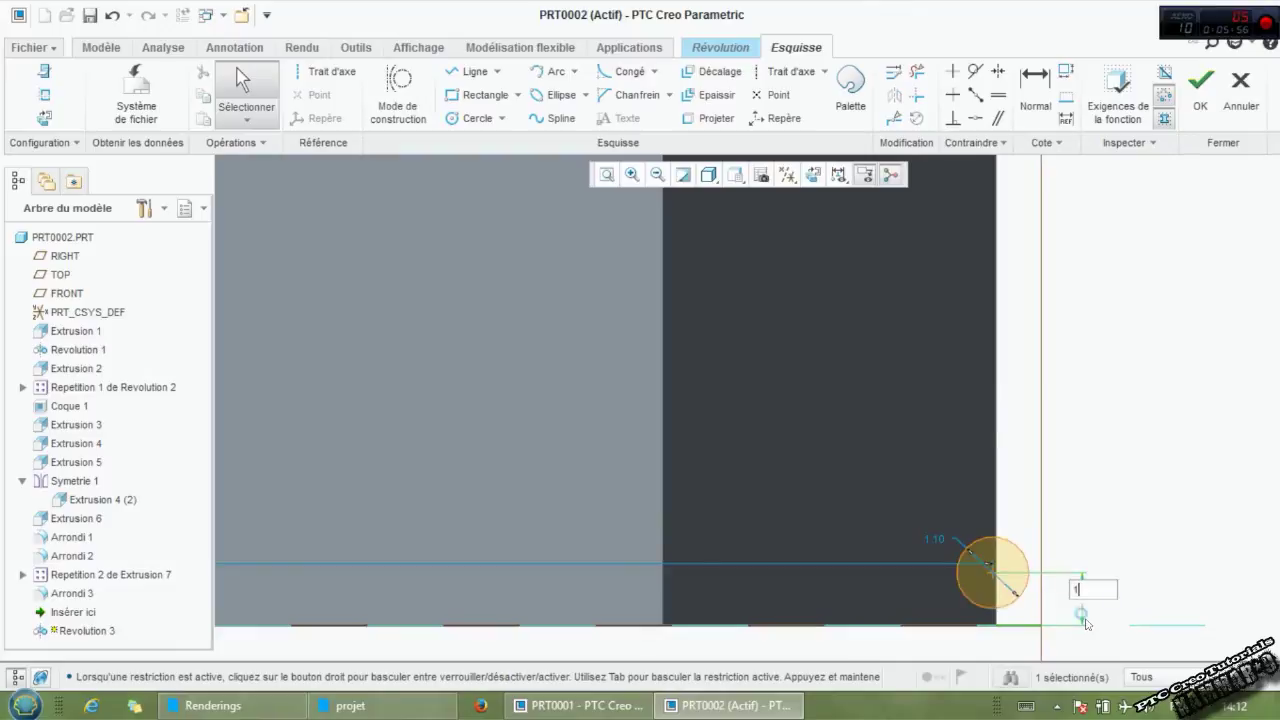
key(Return)
double_click(934, 526)
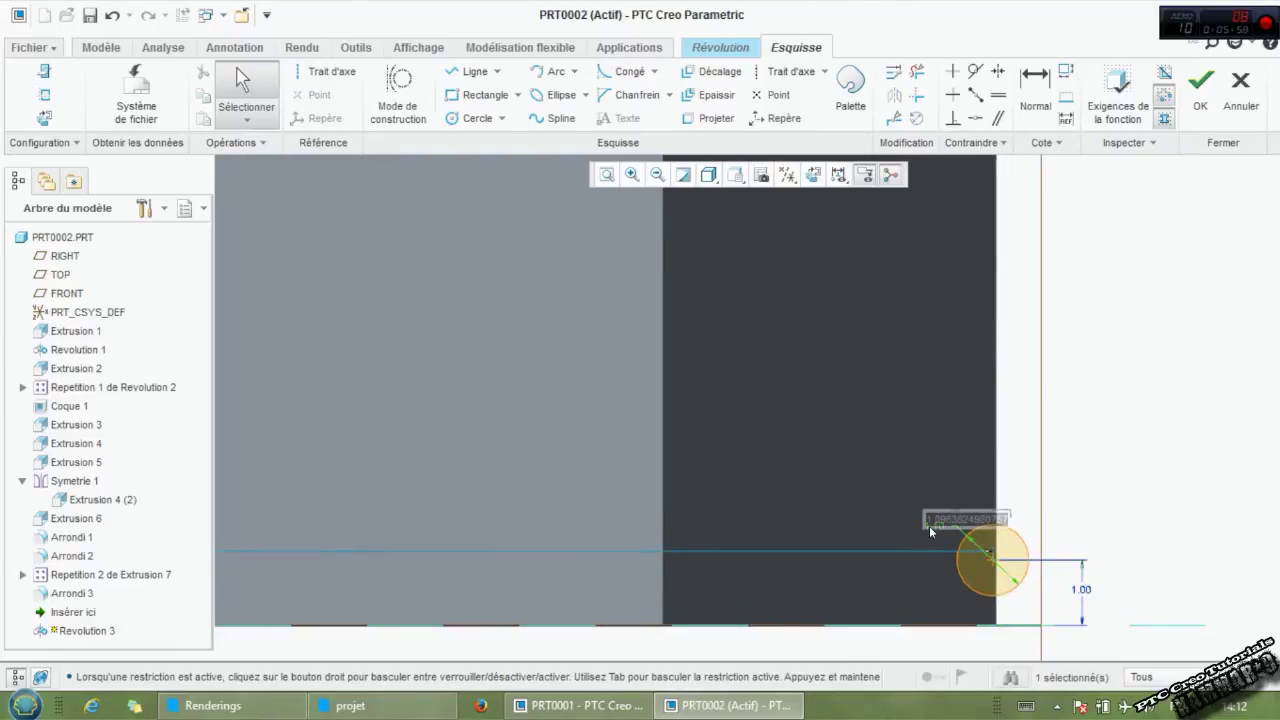
text(0.5)
key(Return)
scroll(929, 526, up, 2)
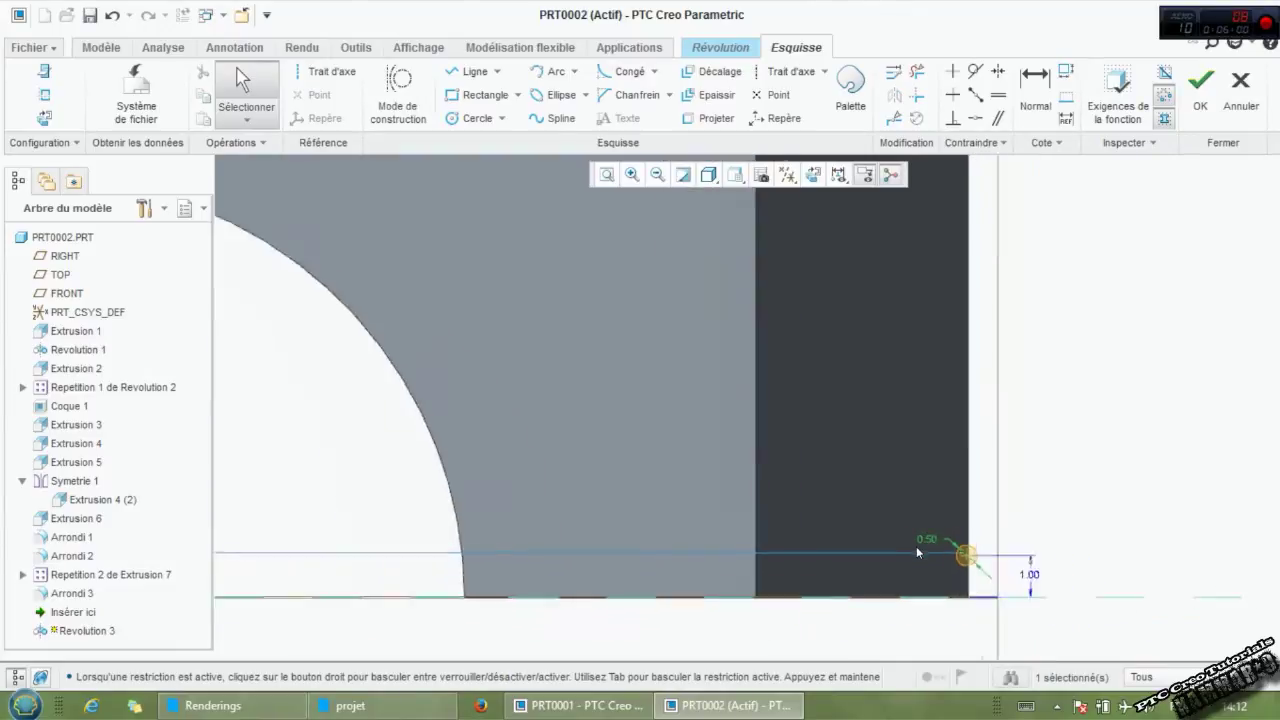
scroll(916, 546, up, 3)
scroll(677, 557, up, 1)
double_click(698, 546)
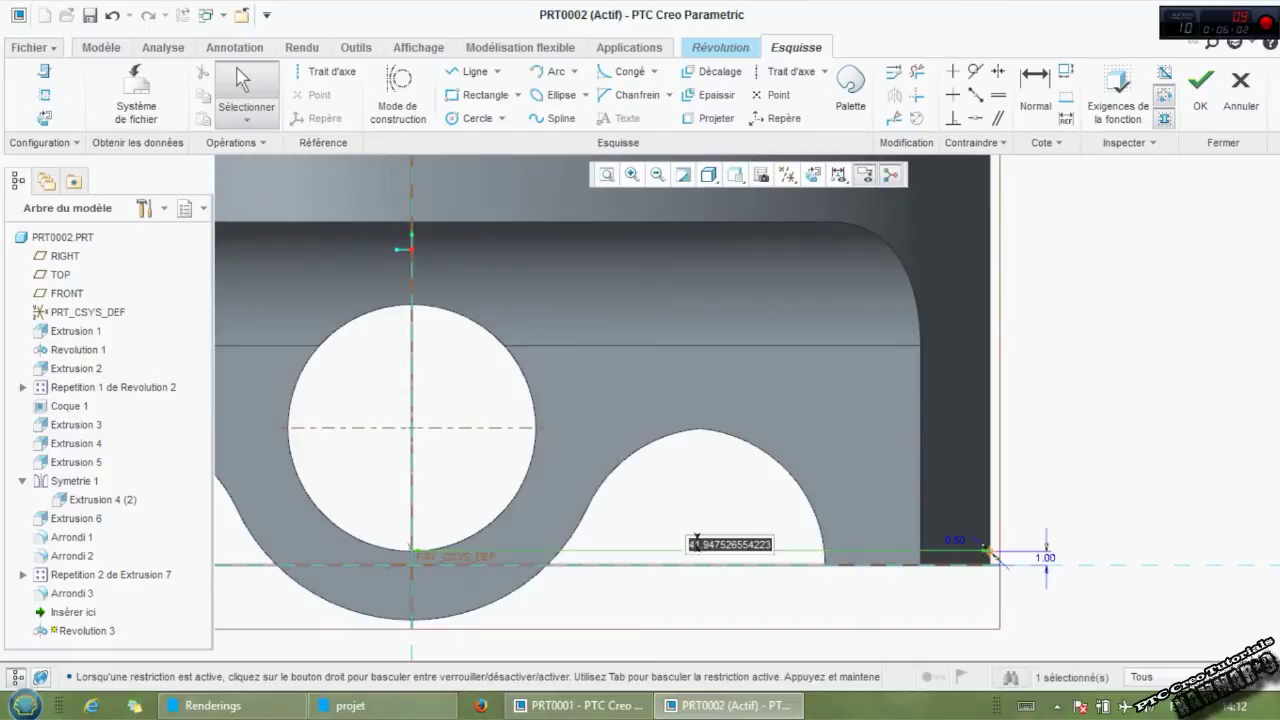
text(4)
key(Return)
scroll(990, 553, down, 2)
scroll(960, 548, down, 2)
scroll(1028, 553, up, 1)
scroll(1036, 570, up, 1)
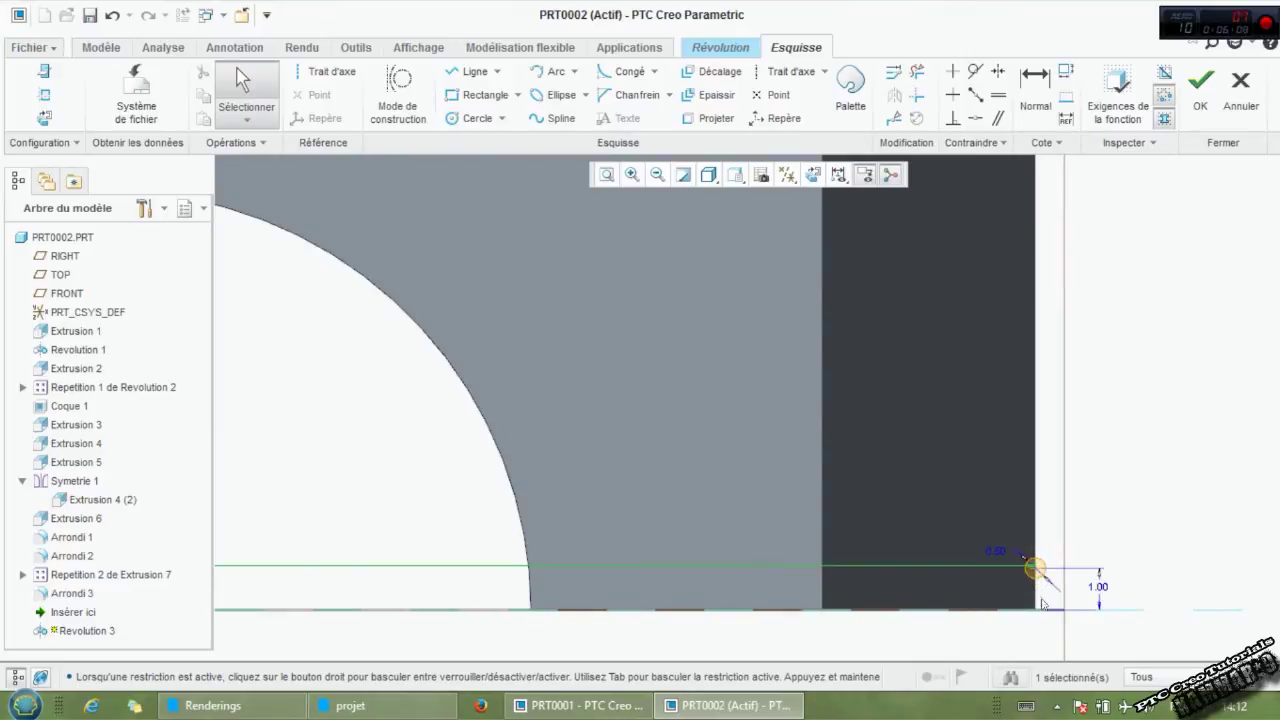
scroll(1038, 596, up, 1)
scroll(1040, 596, up, 1)
scroll(1045, 596, up, 1)
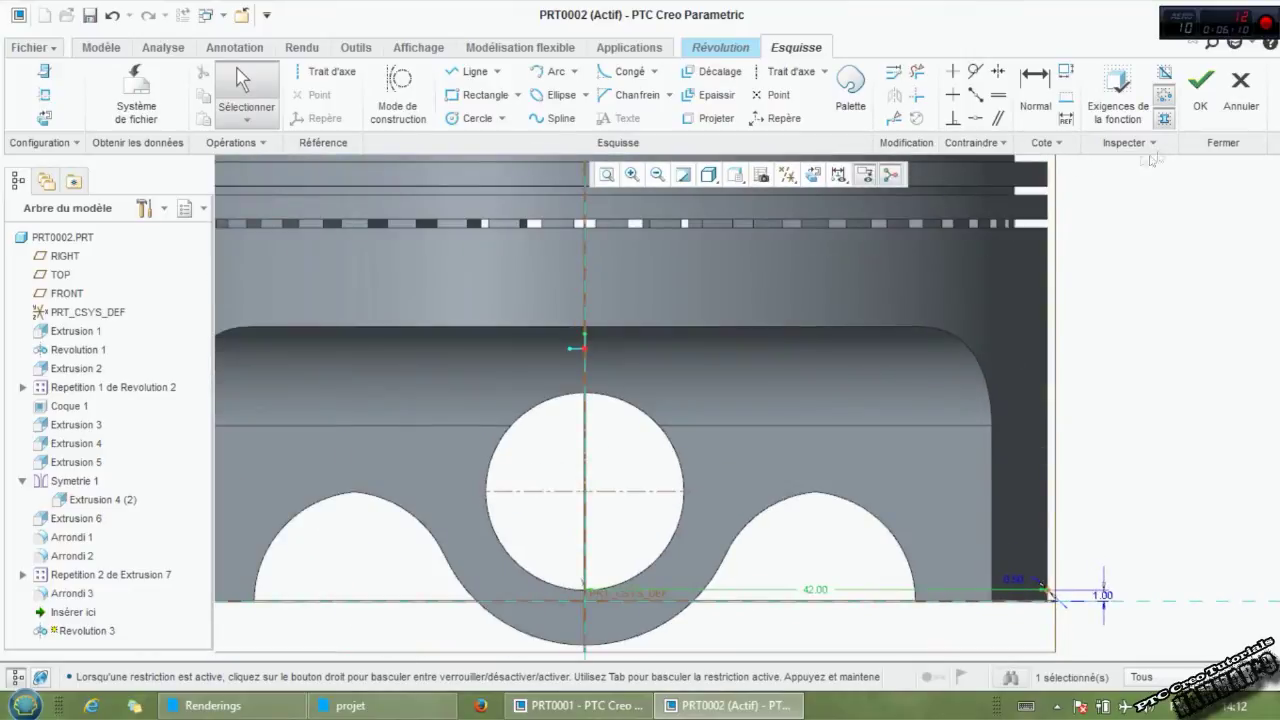
Revolve the circle 360° about the central axis as a material-removing groove.
click(1198, 90)
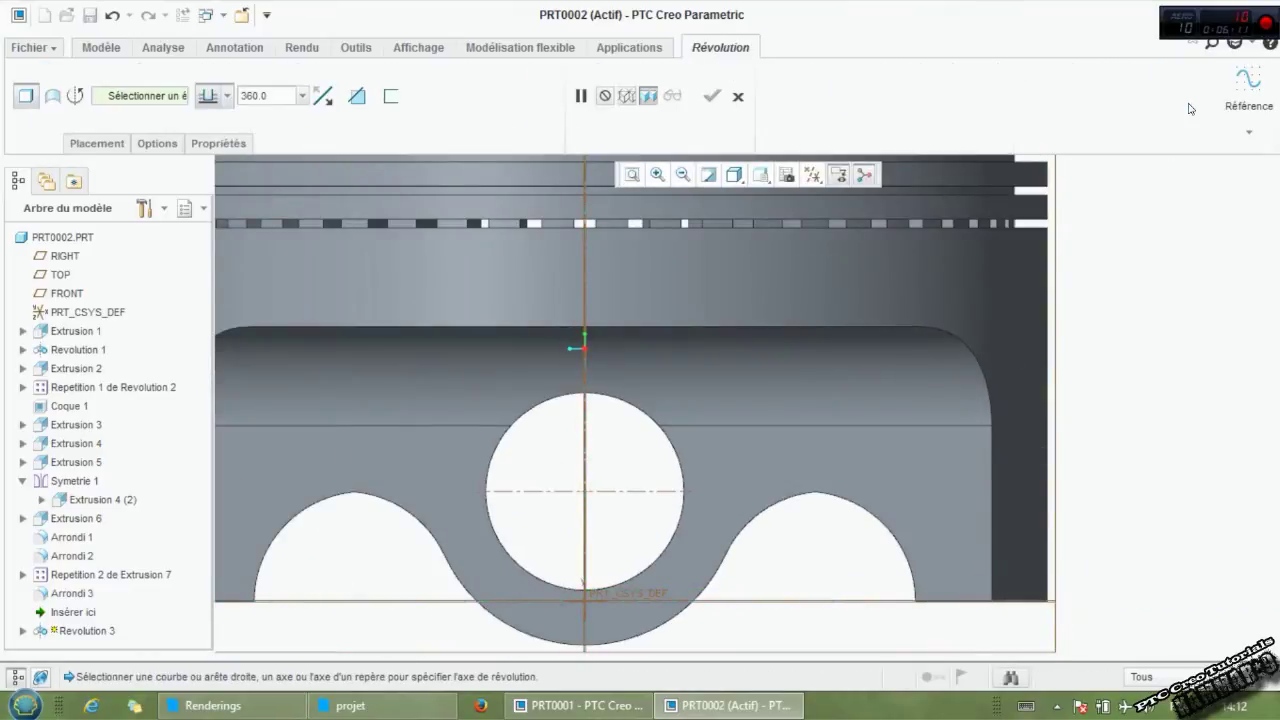
click(348, 101)
key(ctrl+d)
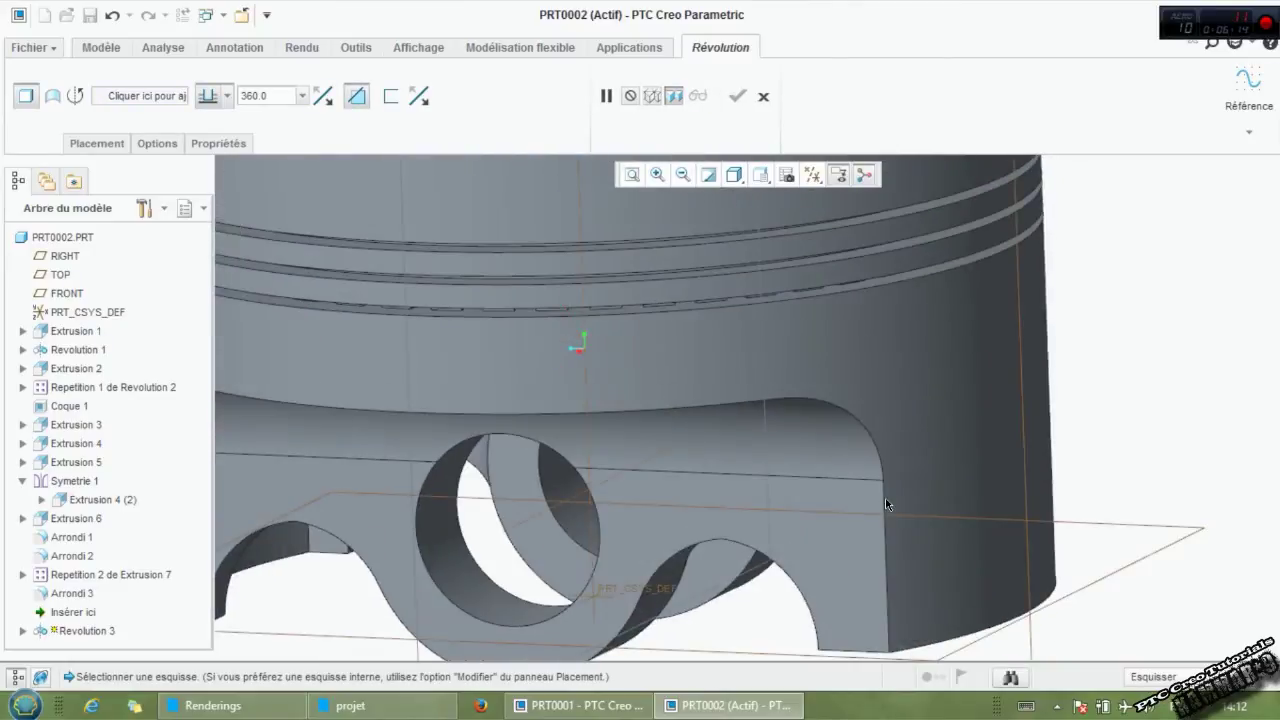
click(135, 99)
click(731, 449)
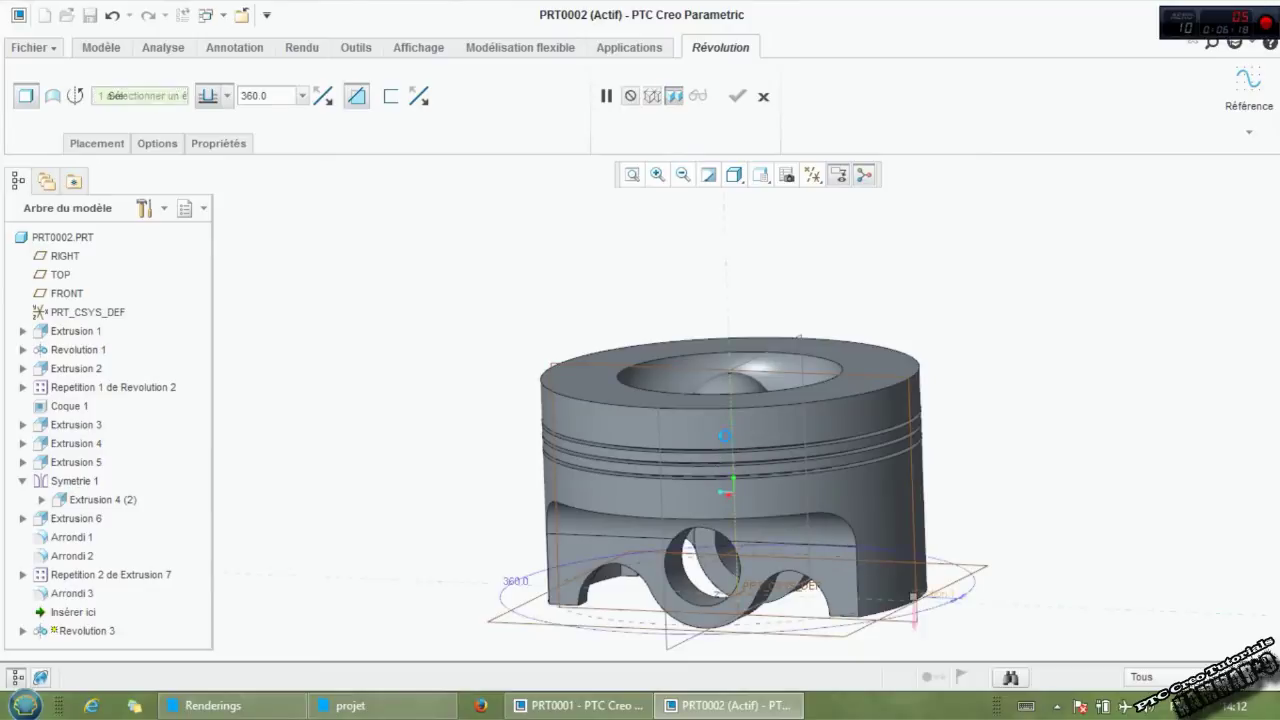
scroll(914, 590, down, 3)
scroll(914, 585, down, 2)
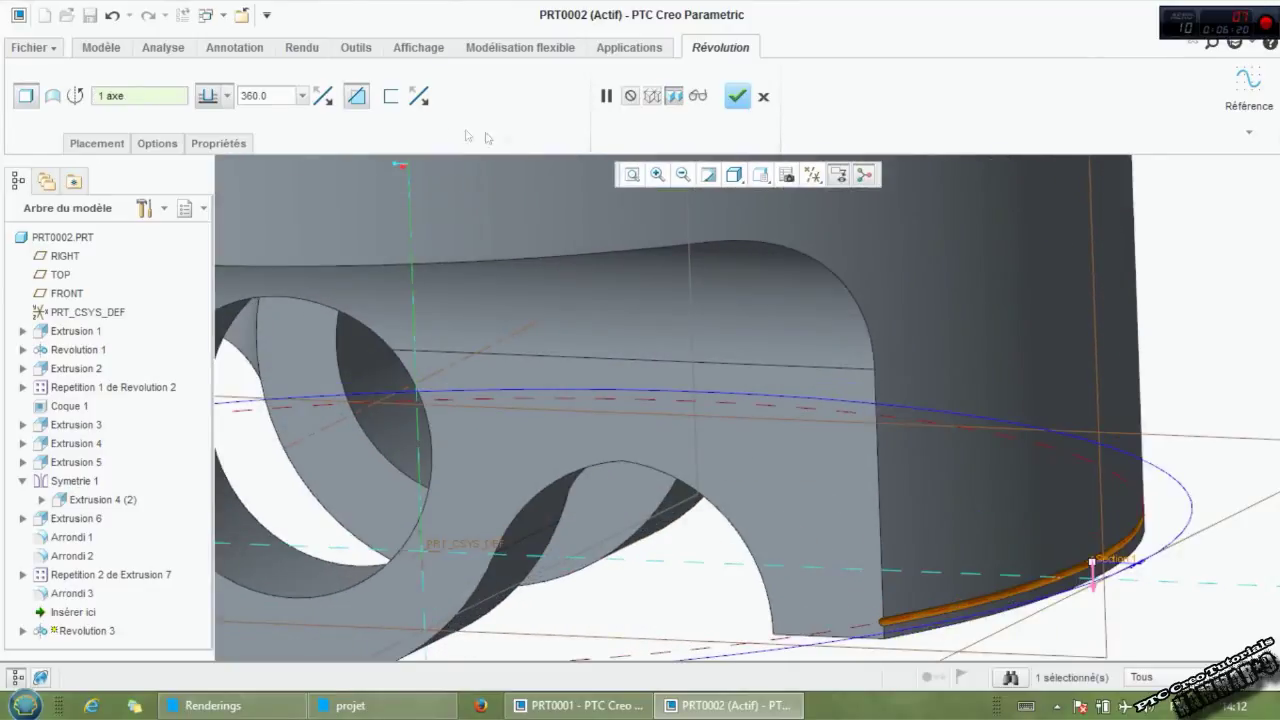
click(737, 96)
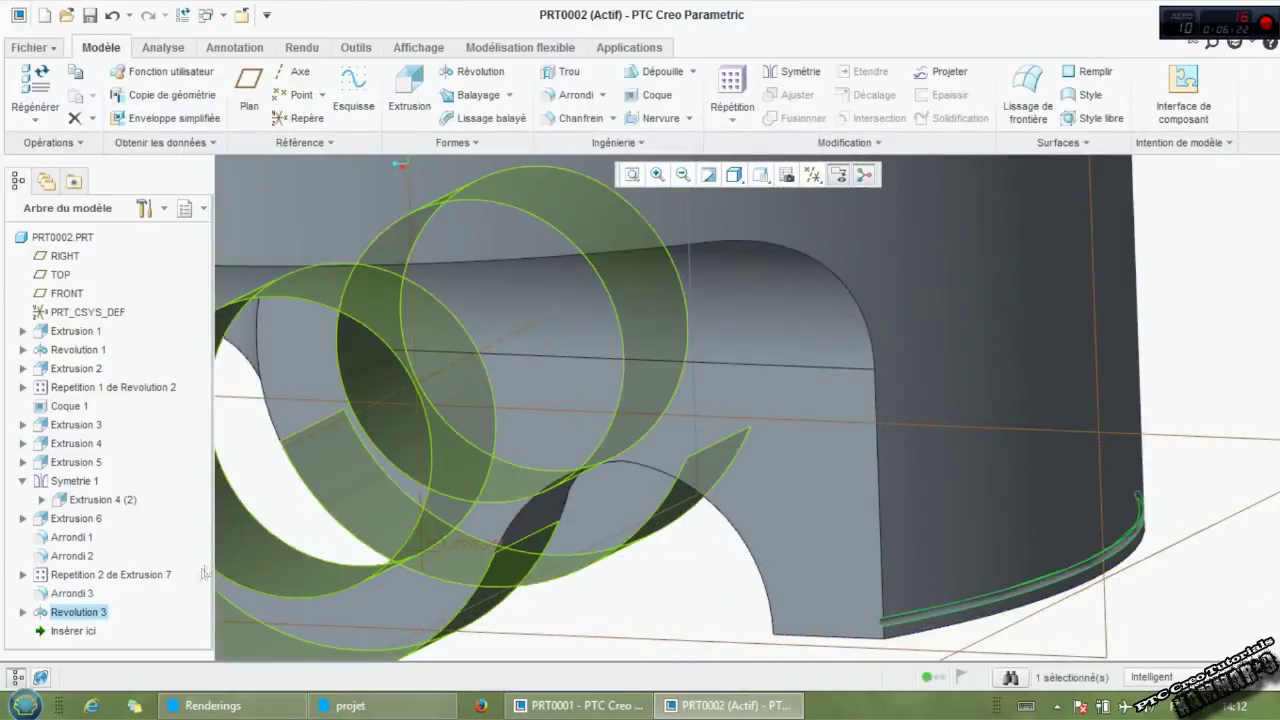
scroll(430, 605, up, 3)
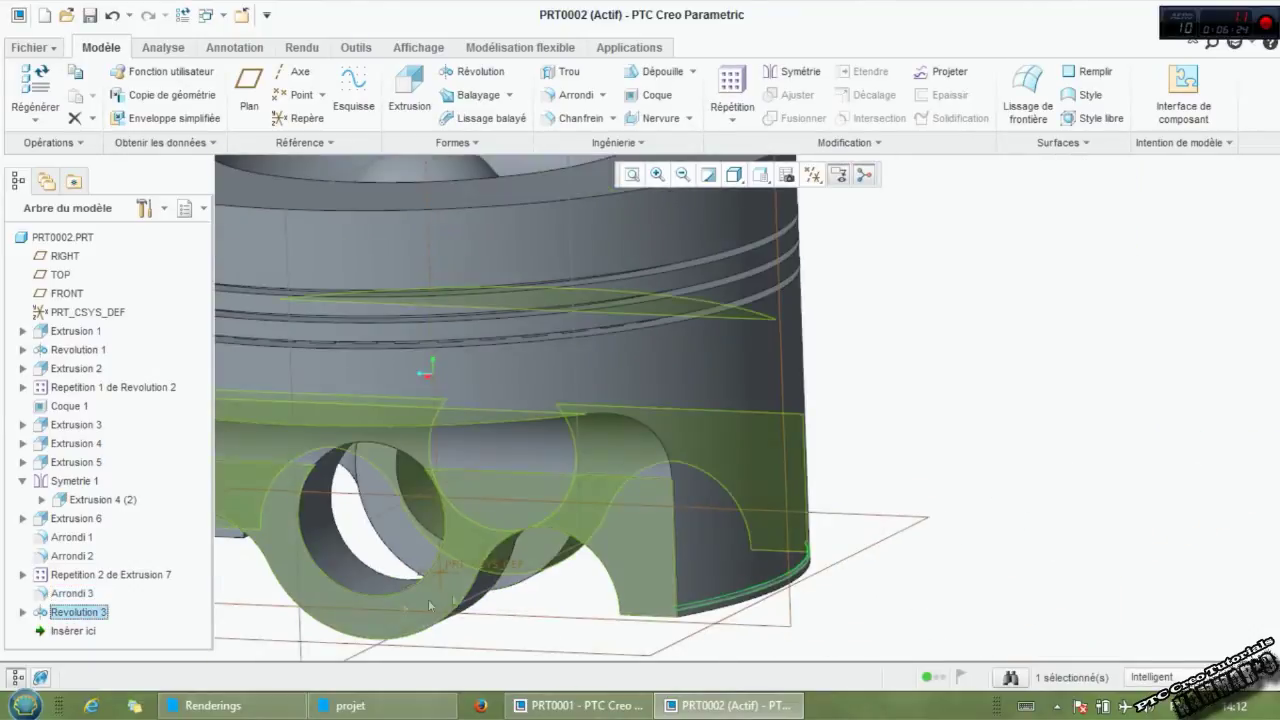
Pattern the groove along the vertical skirt edge with 20 members at 1.00 spacing.
click(733, 85)
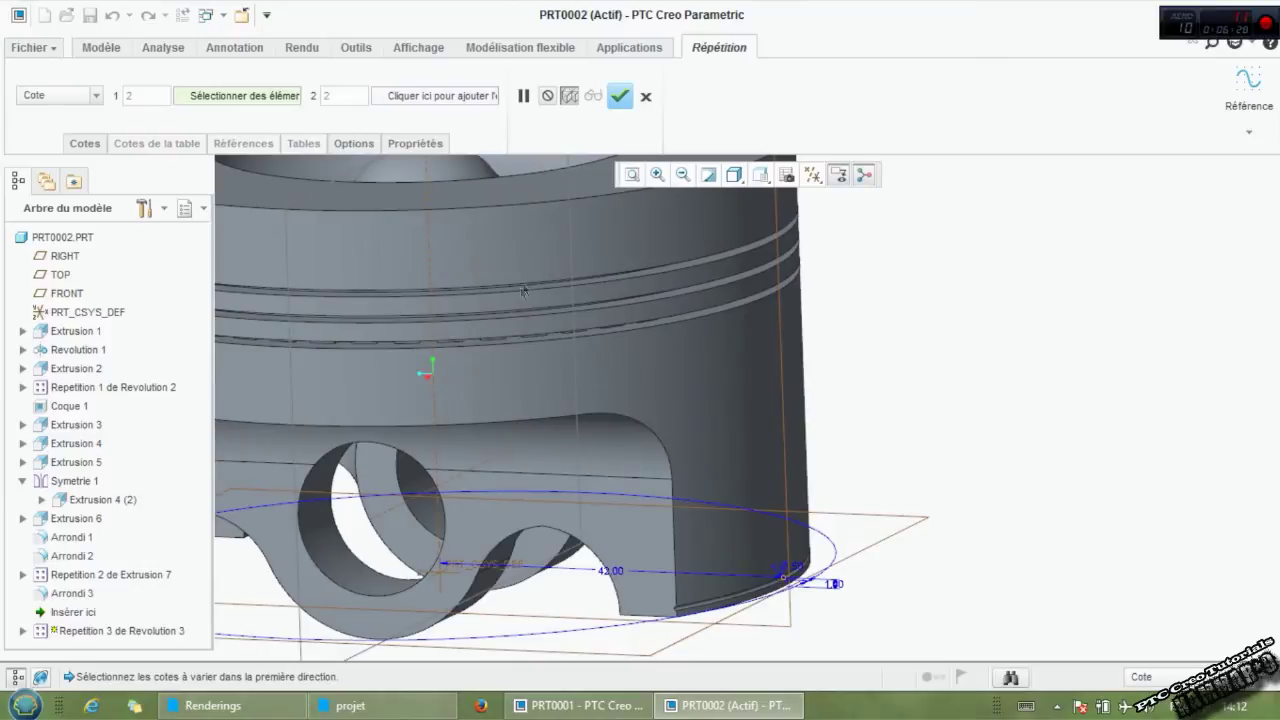
click(96, 95)
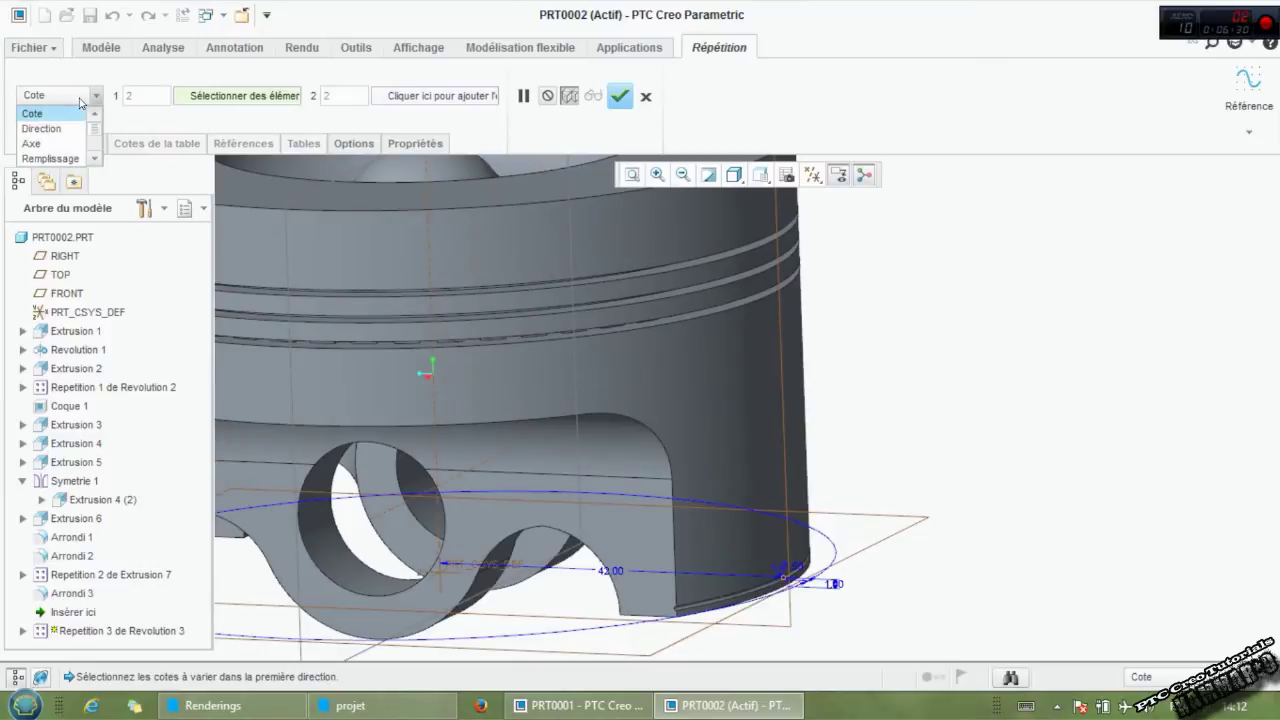
click(40, 126)
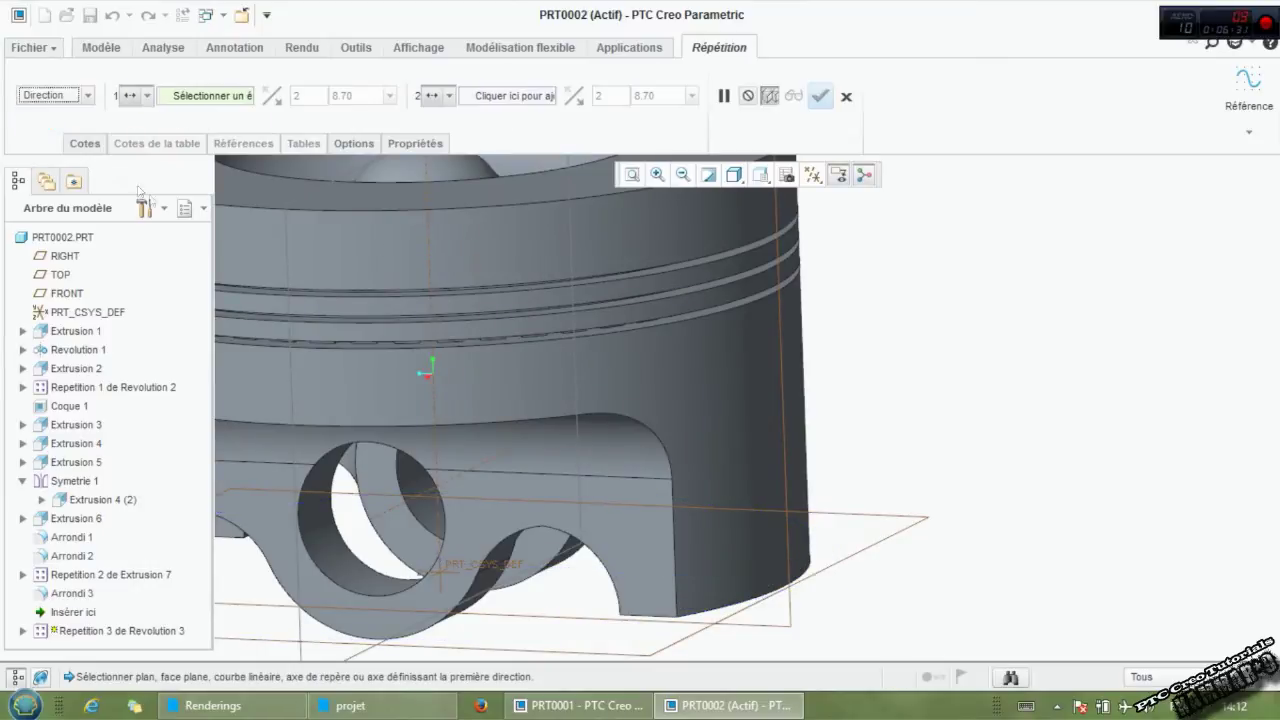
click(672, 563)
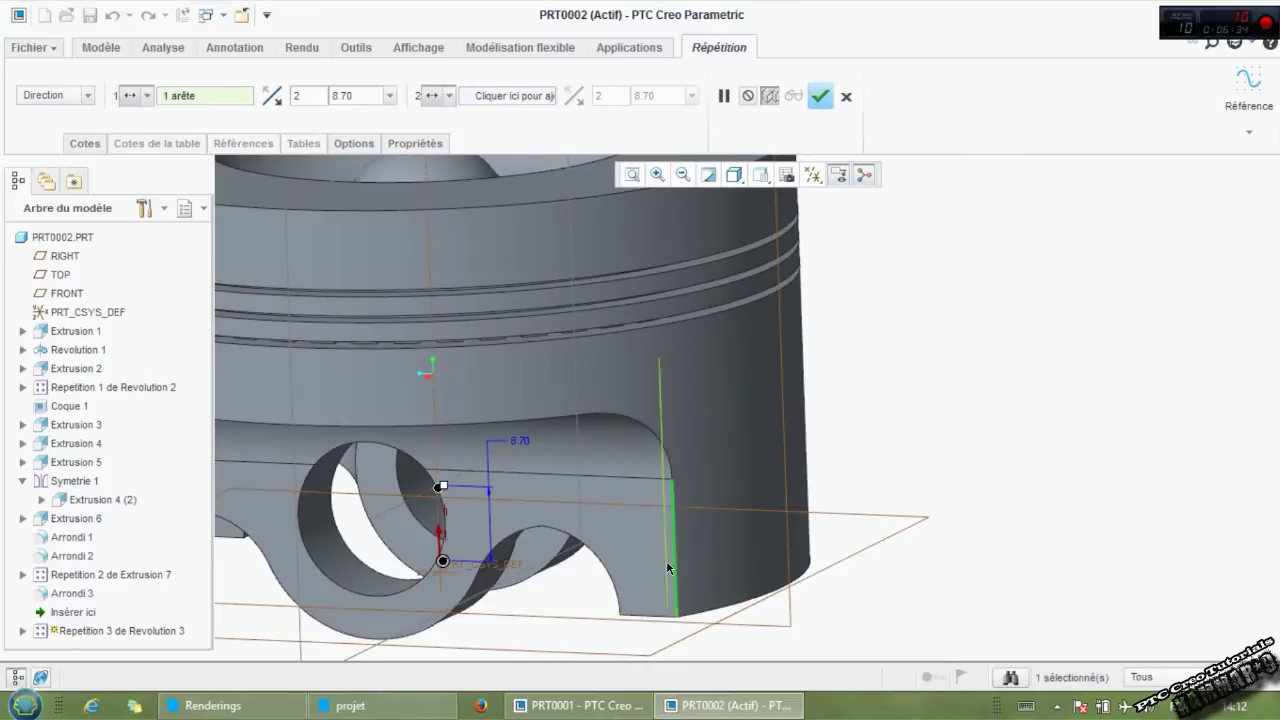
double_click(297, 95)
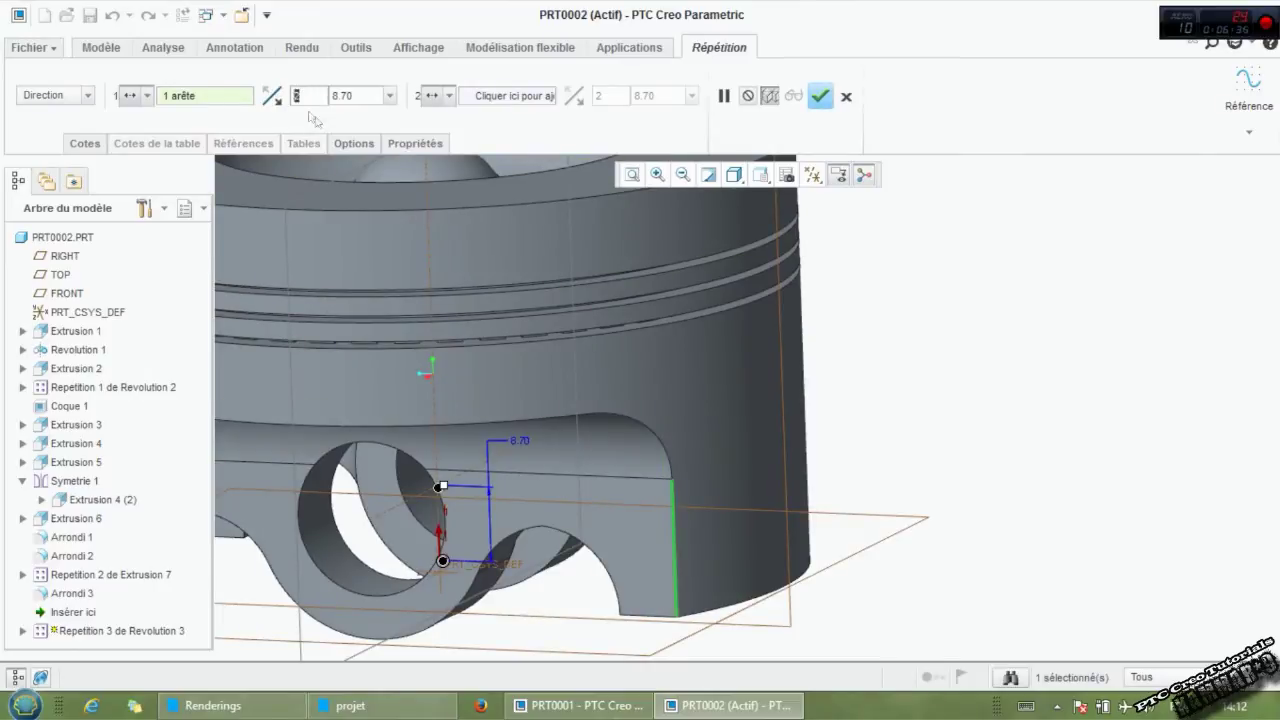
text(20)
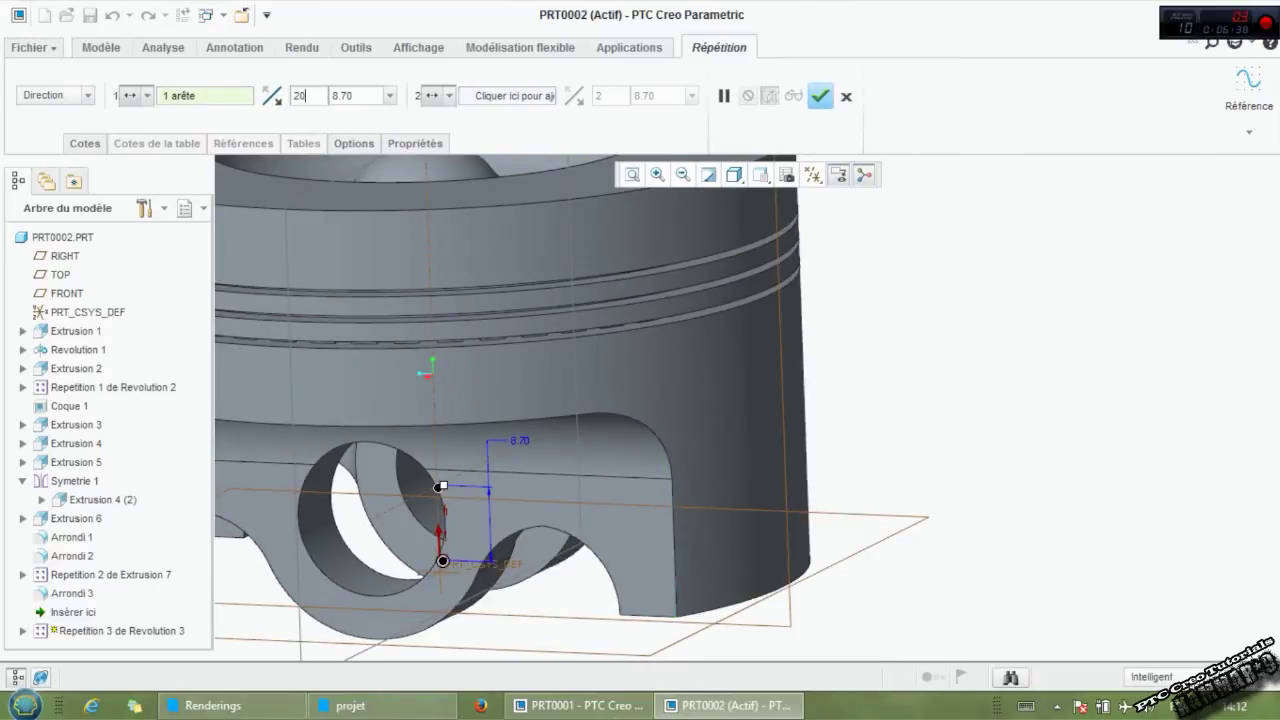
double_click(357, 93)
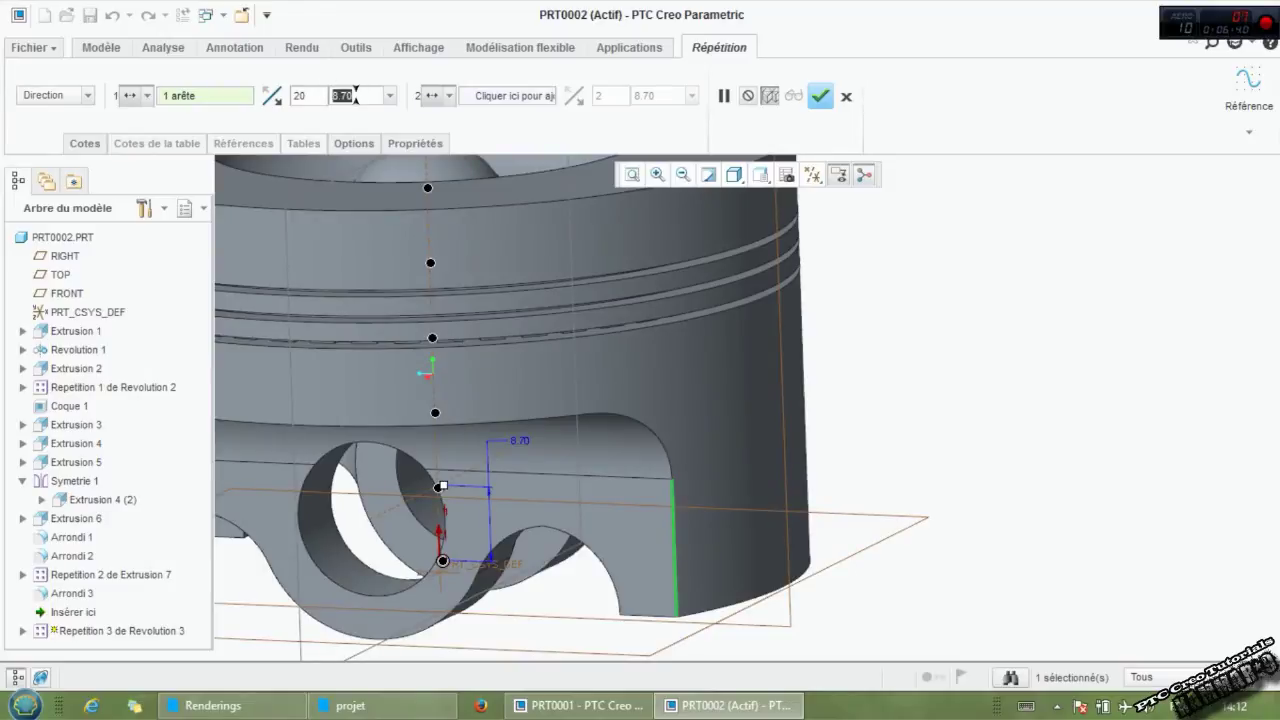
text(0)
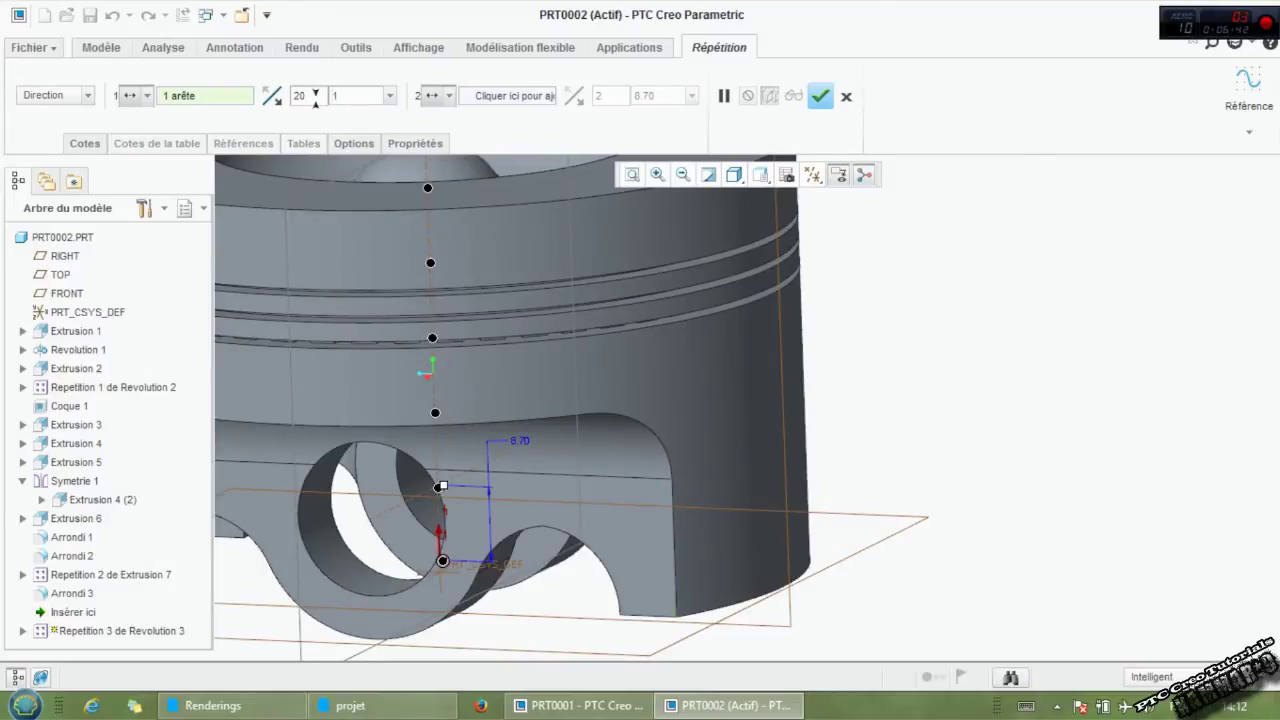
key(Return)
mouse_move(548, 367)
middle_down()
mouse_move(597, 345)
mouse_move(599, 369)
middle_up()
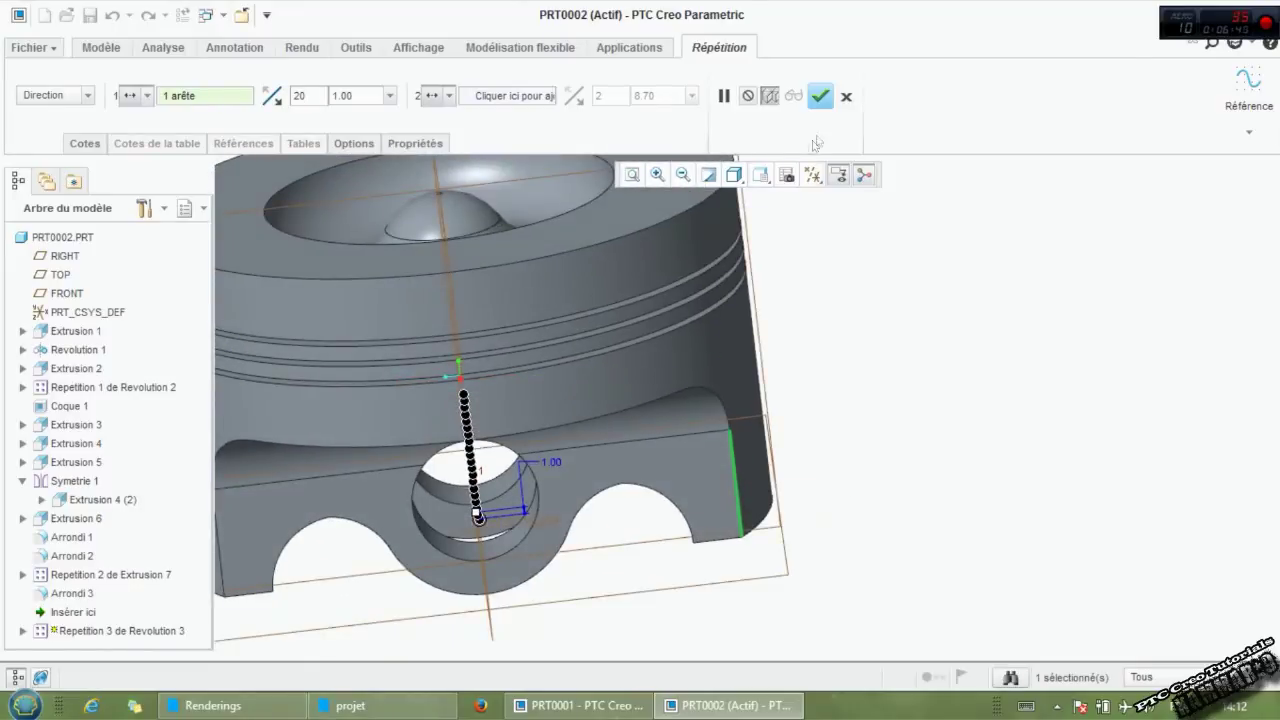
click(820, 96)
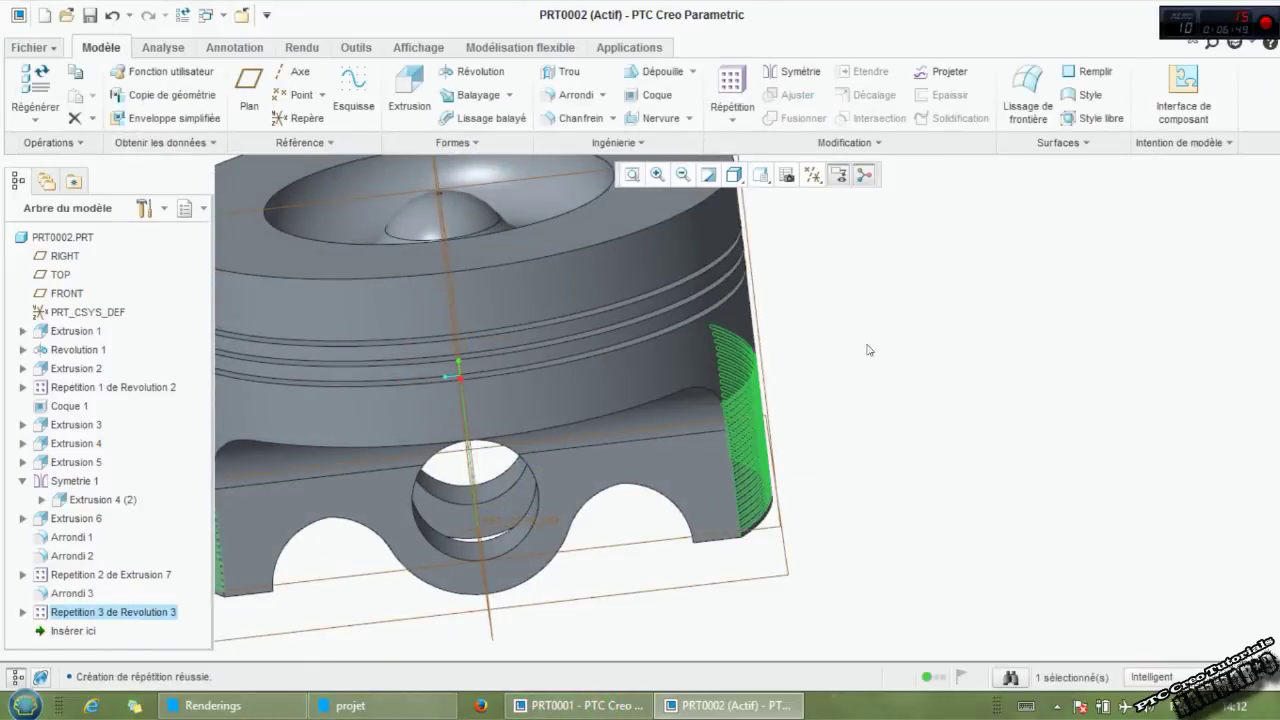
Reorient the piston to a side view and select the RIGHT plane.
middle_drag(869, 351, 698, 352)
key(ctrl+d)
scroll(470, 440, down, 3)
scroll(472, 445, down, 2)
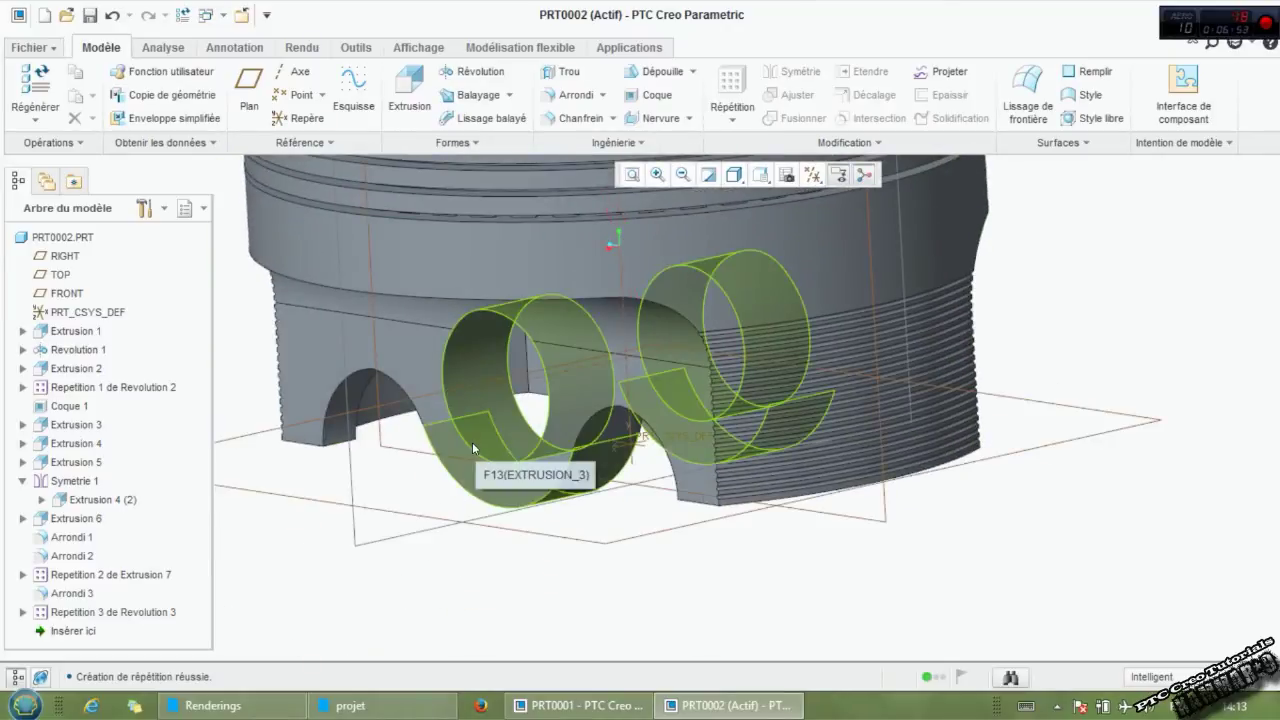
scroll(688, 520, up, 3)
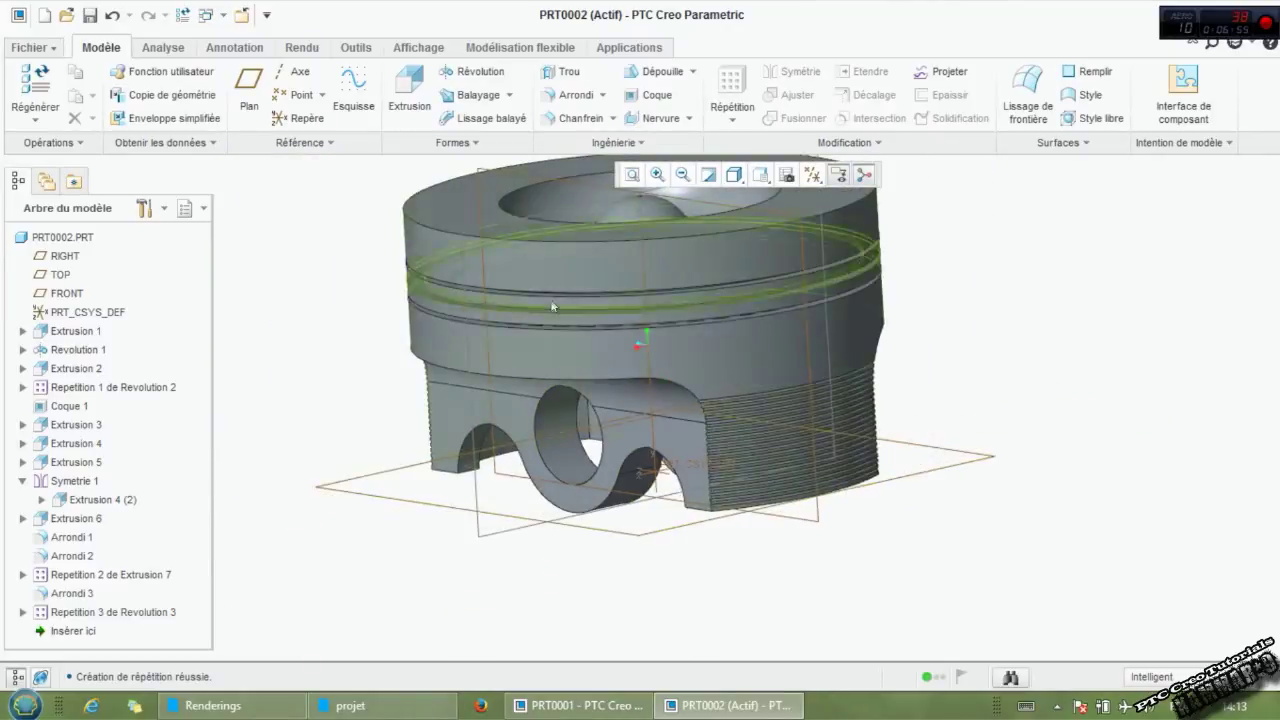
mouse_move(651, 343)
middle_down()
mouse_move(577, 307)
mouse_move(662, 343)
middle_up()
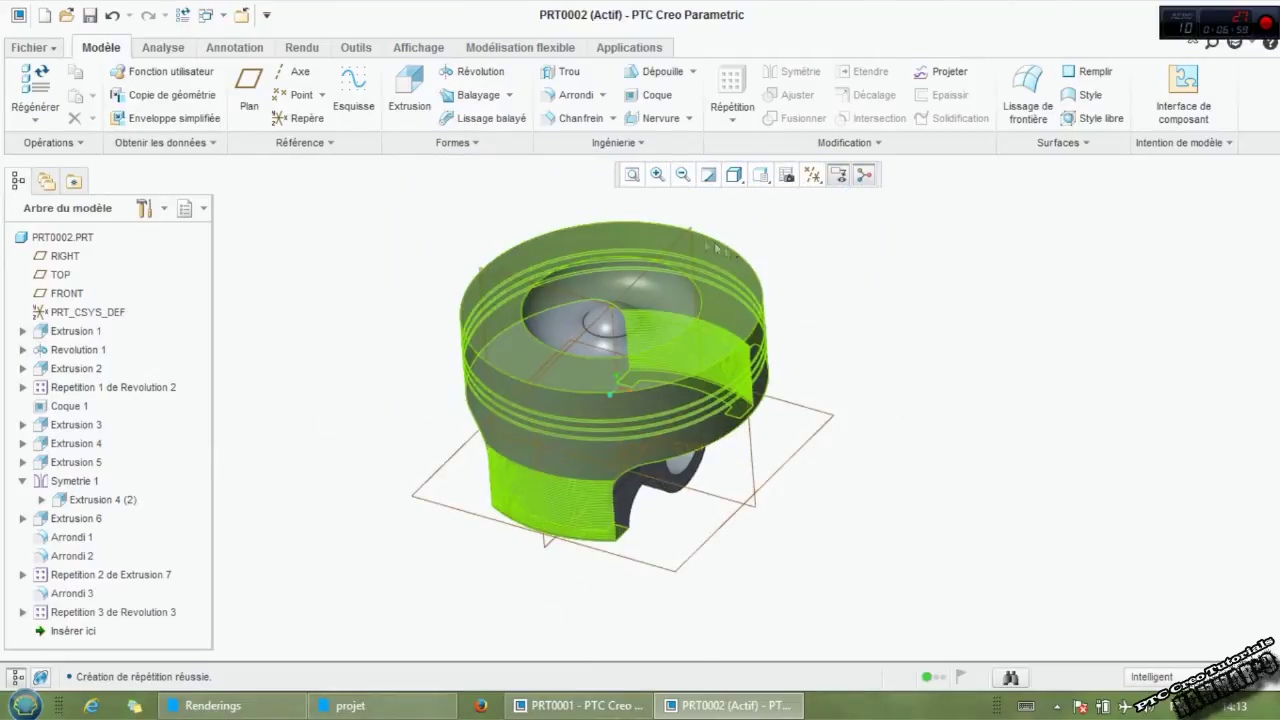
scroll(656, 282, down, 2)
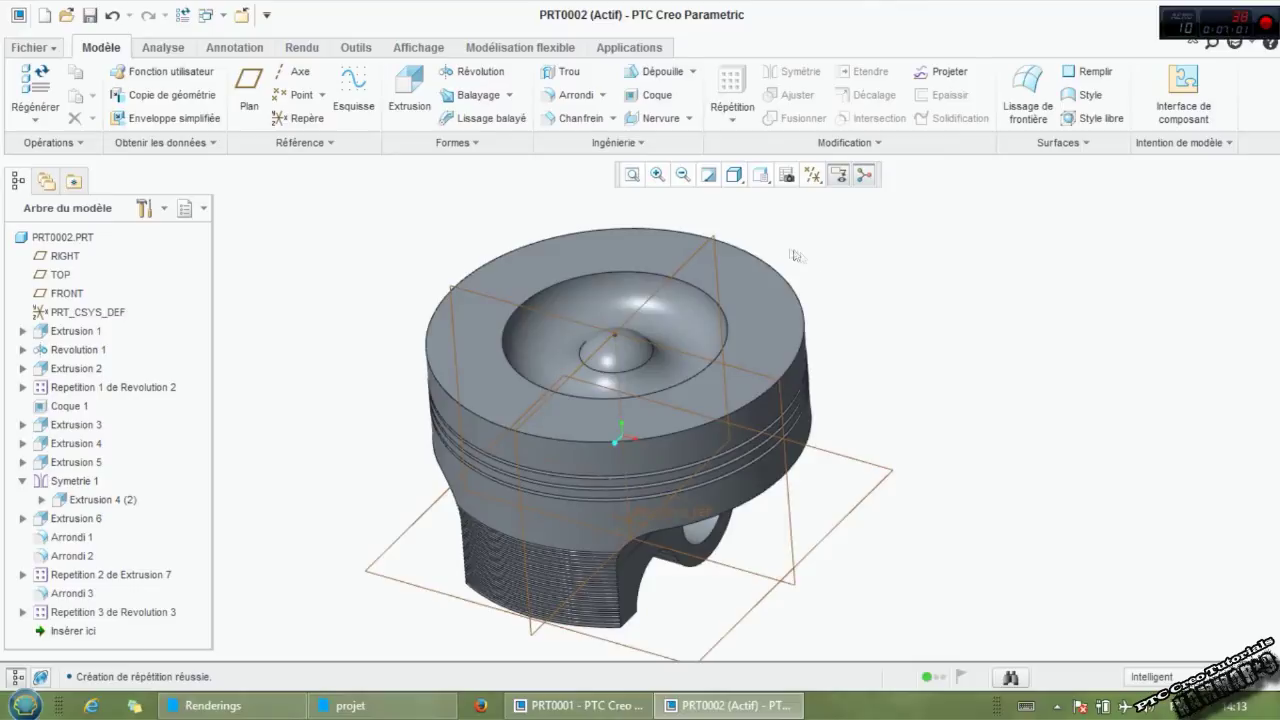
click(702, 252)
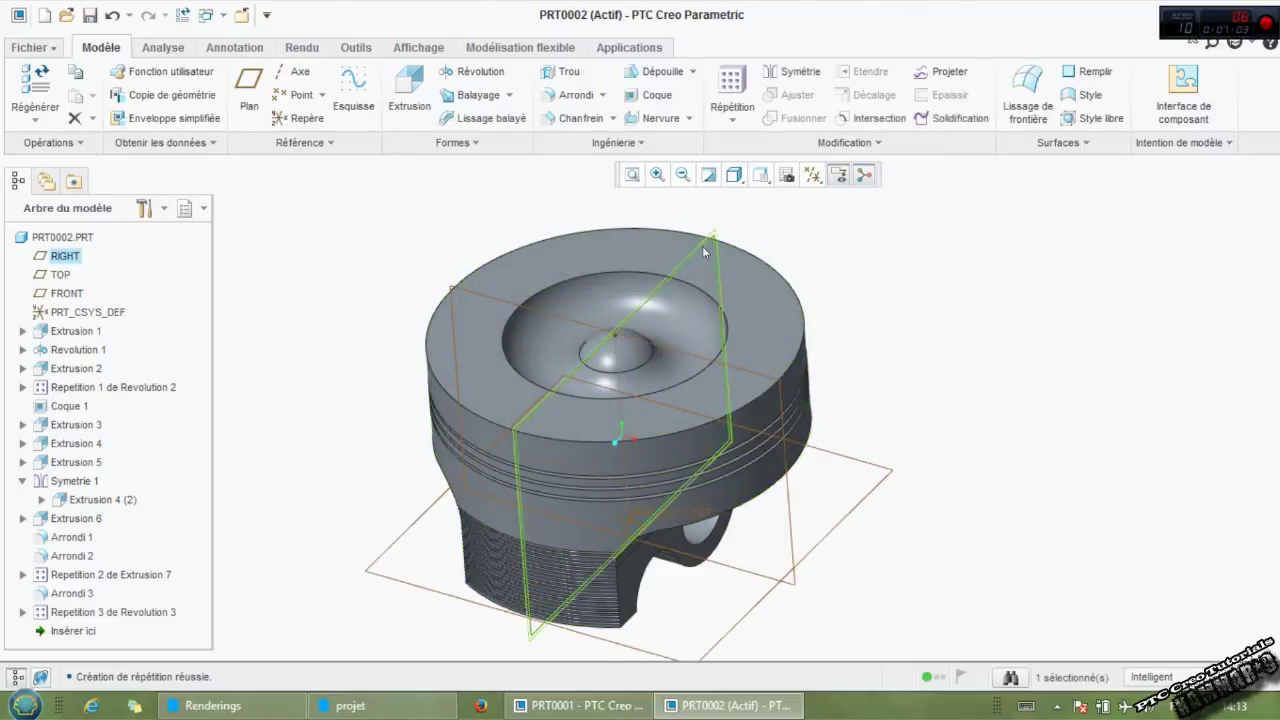
Create datum plane DTM1 at an 18.00 offset from RIGHT, then select it.
click(249, 90)
double_click(1066, 369)
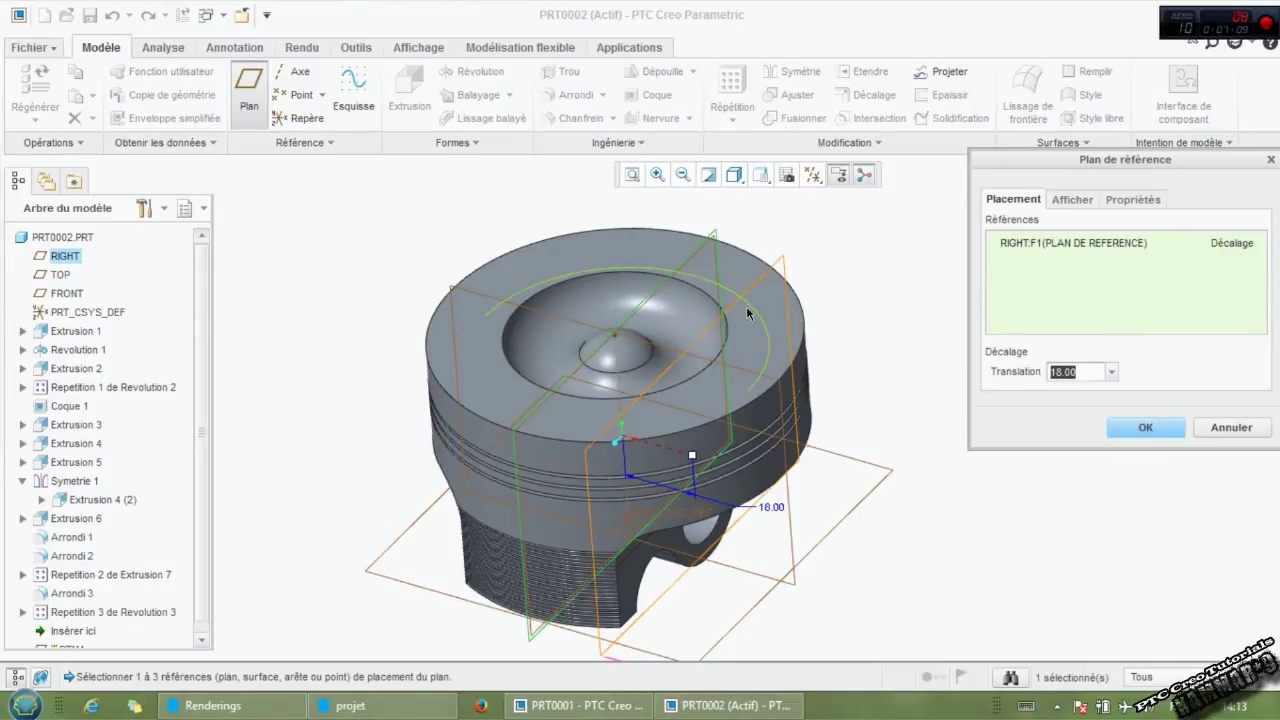
click(1185, 435)
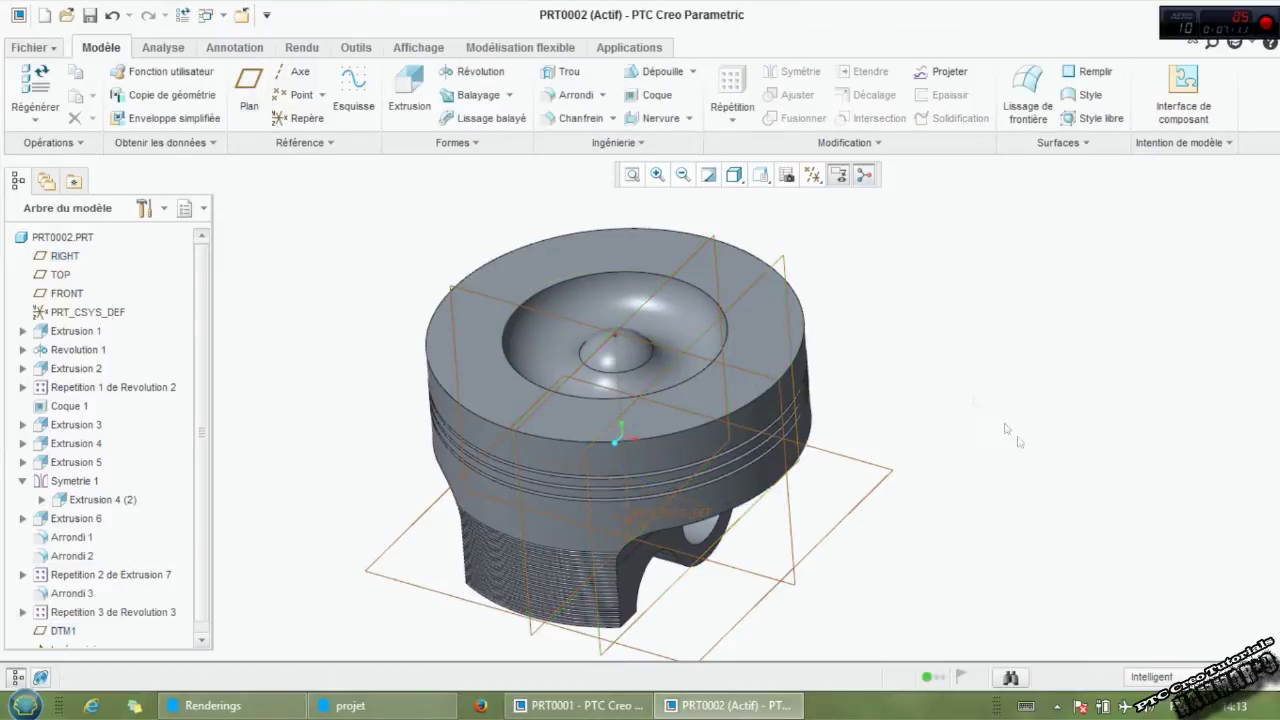
click(785, 266)
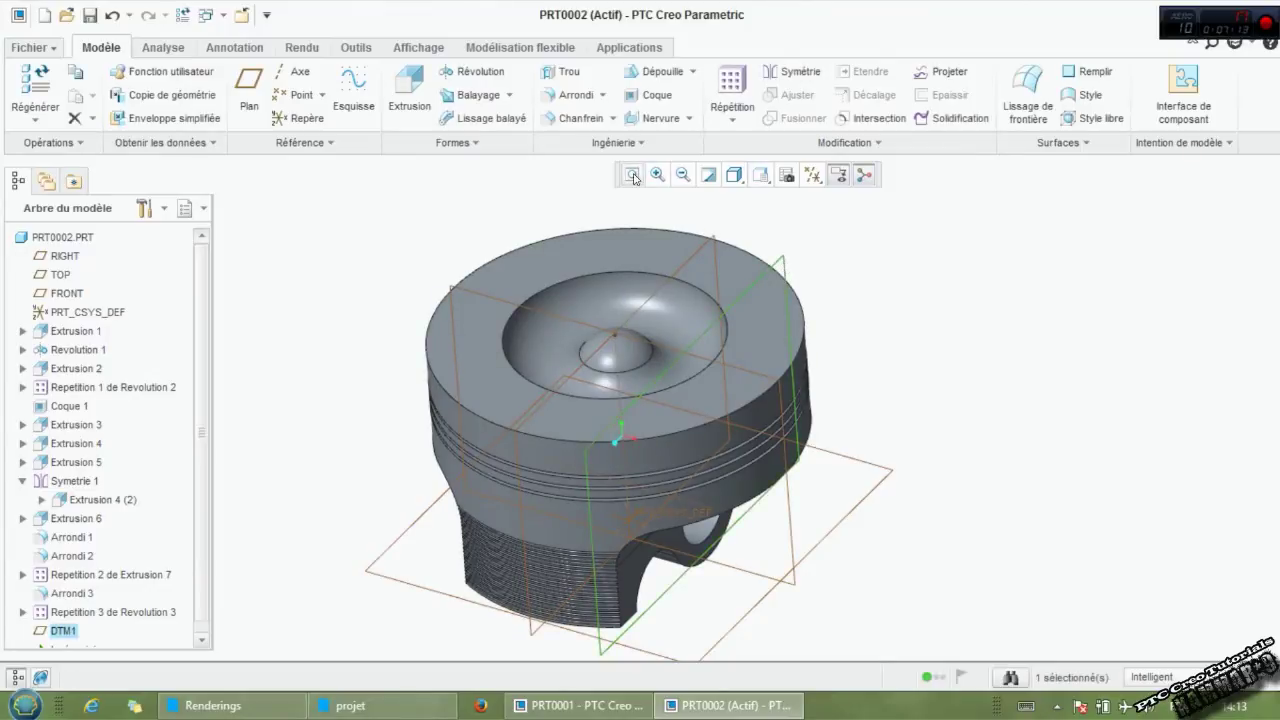
Start a revolve on DTM1 and draw a slanted rectangle above the crown, viewed face-on.
click(462, 73)
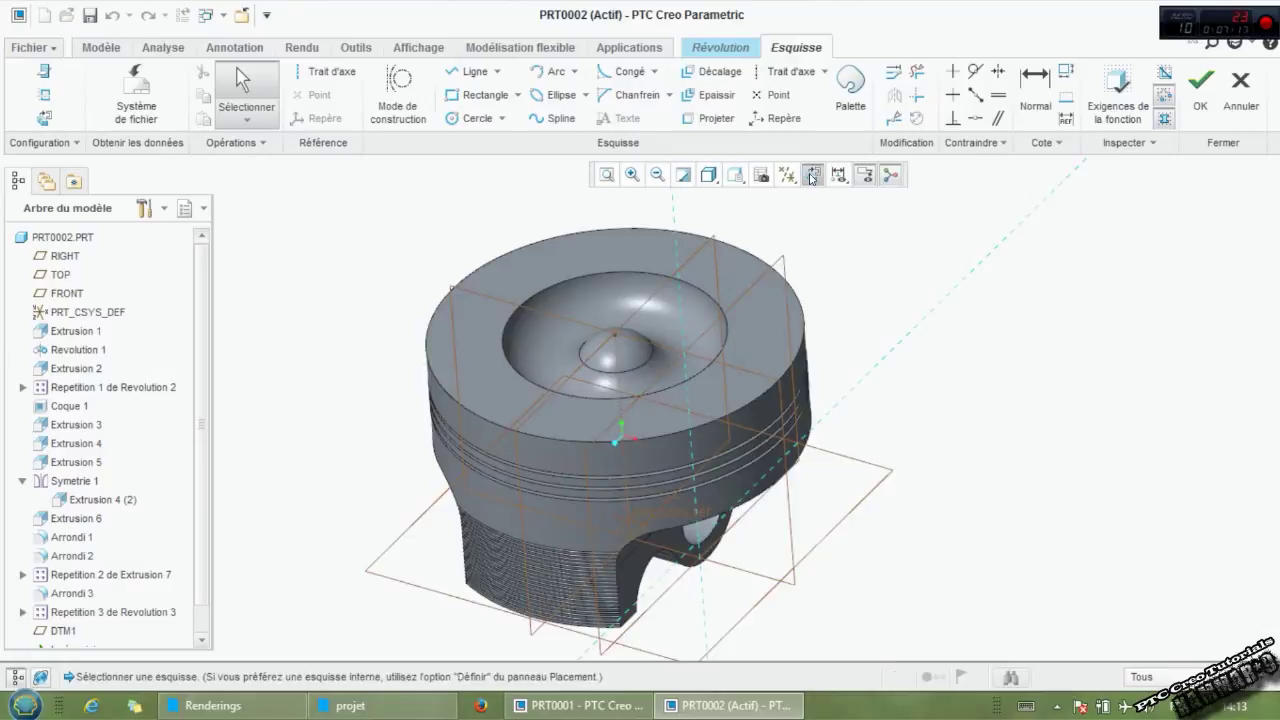
click(812, 176)
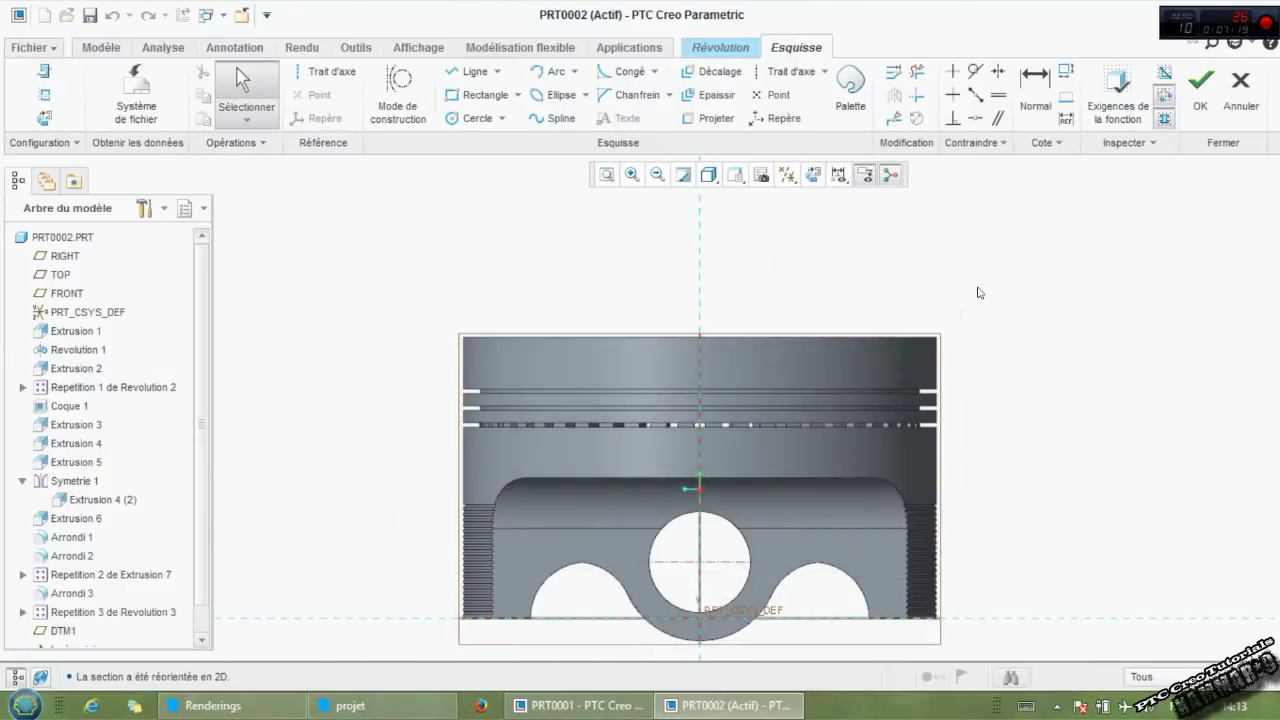
click(517, 95)
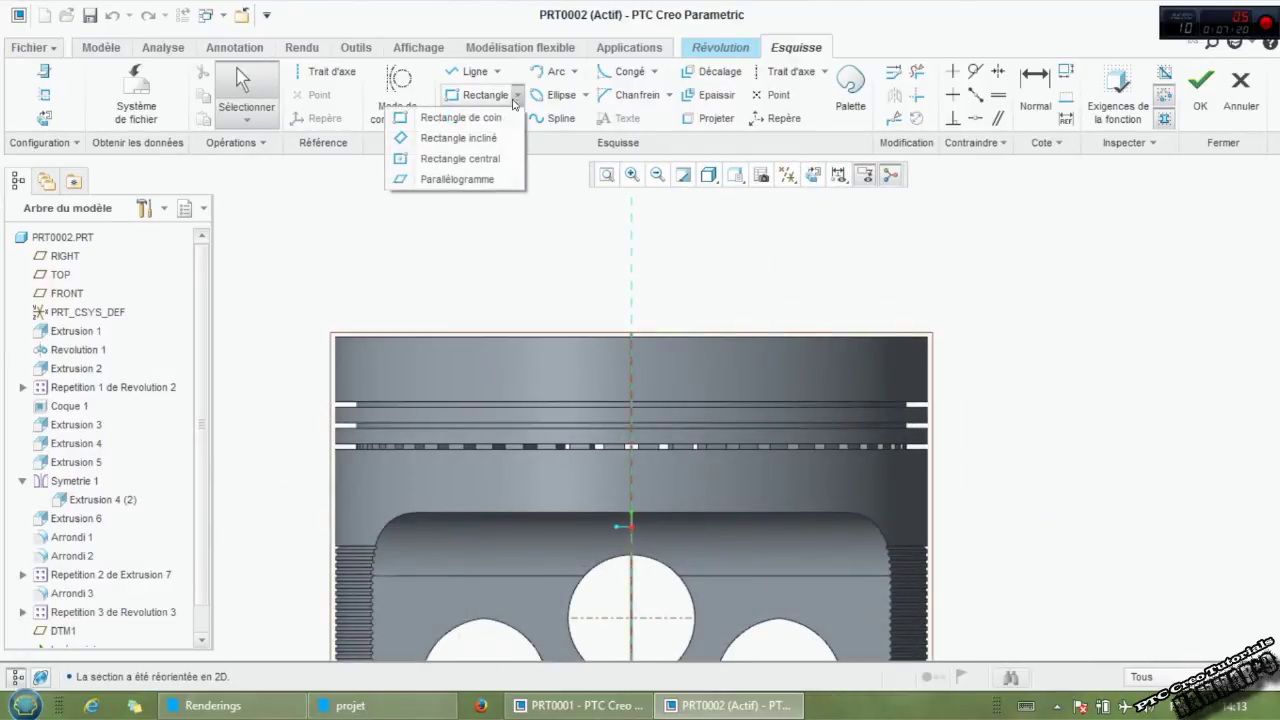
click(465, 137)
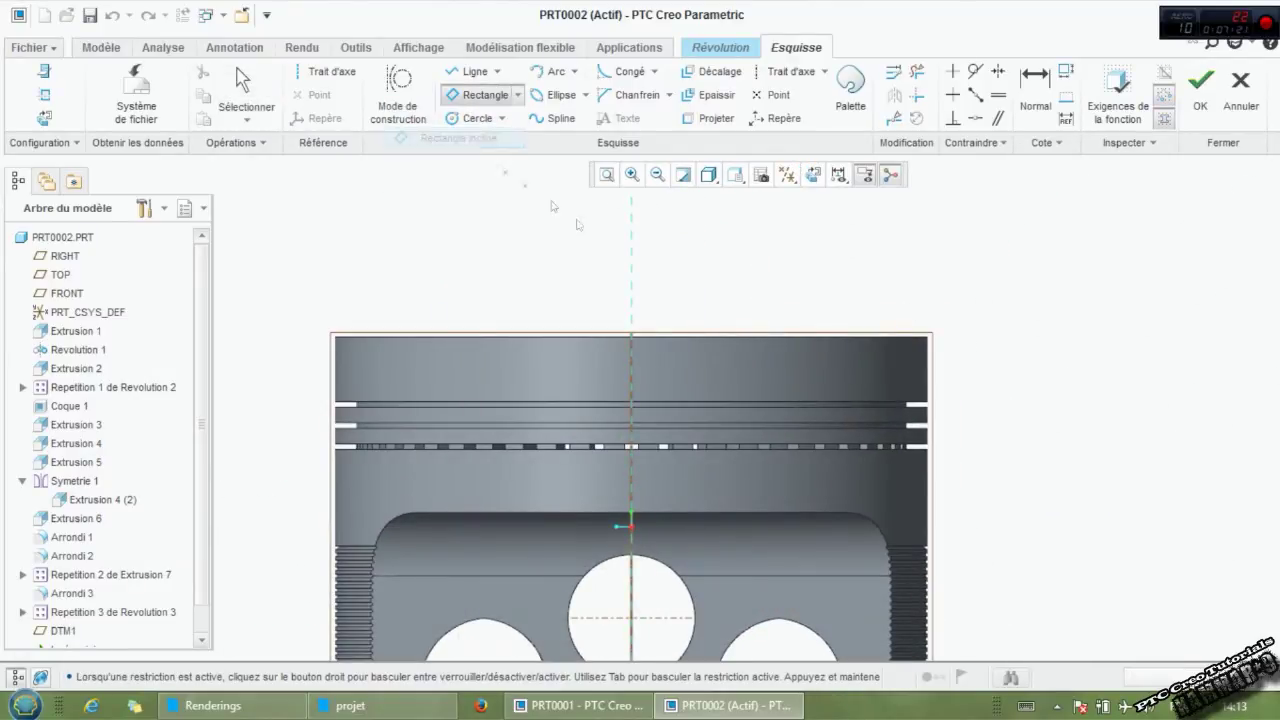
click(797, 356)
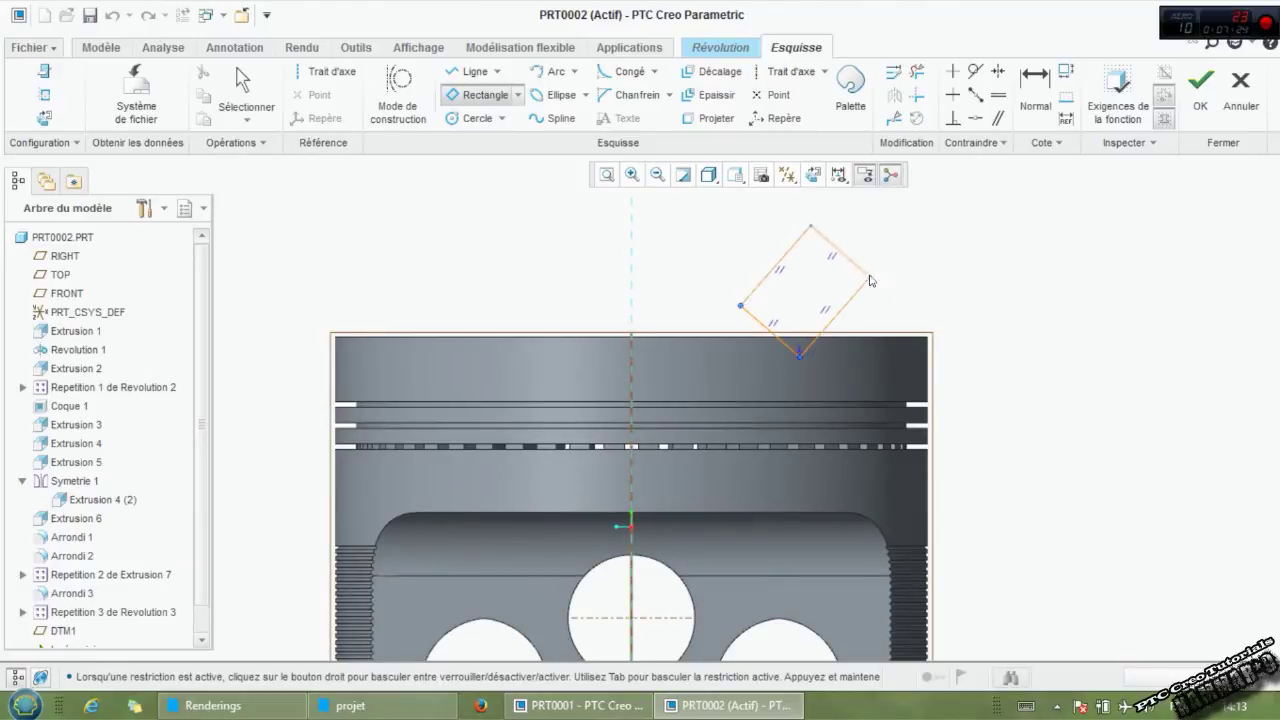
click(943, 296)
middle_click(943, 296)
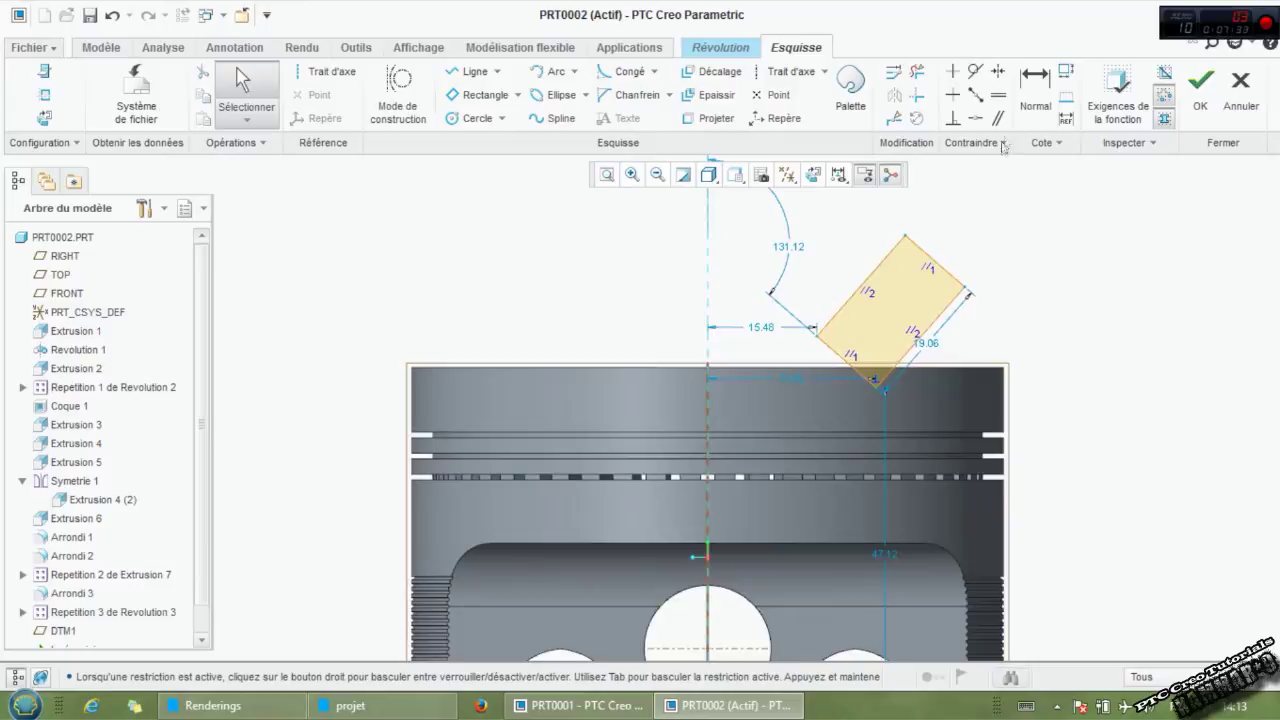
click(1035, 85)
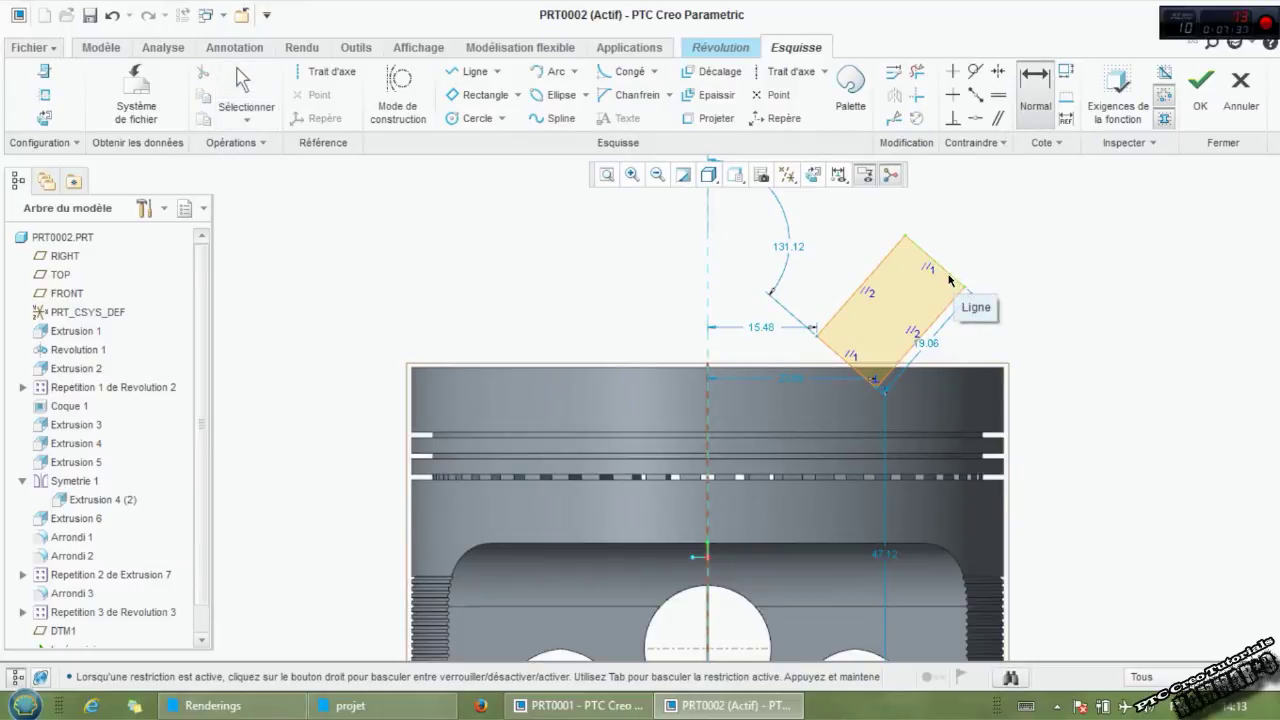
click(950, 280)
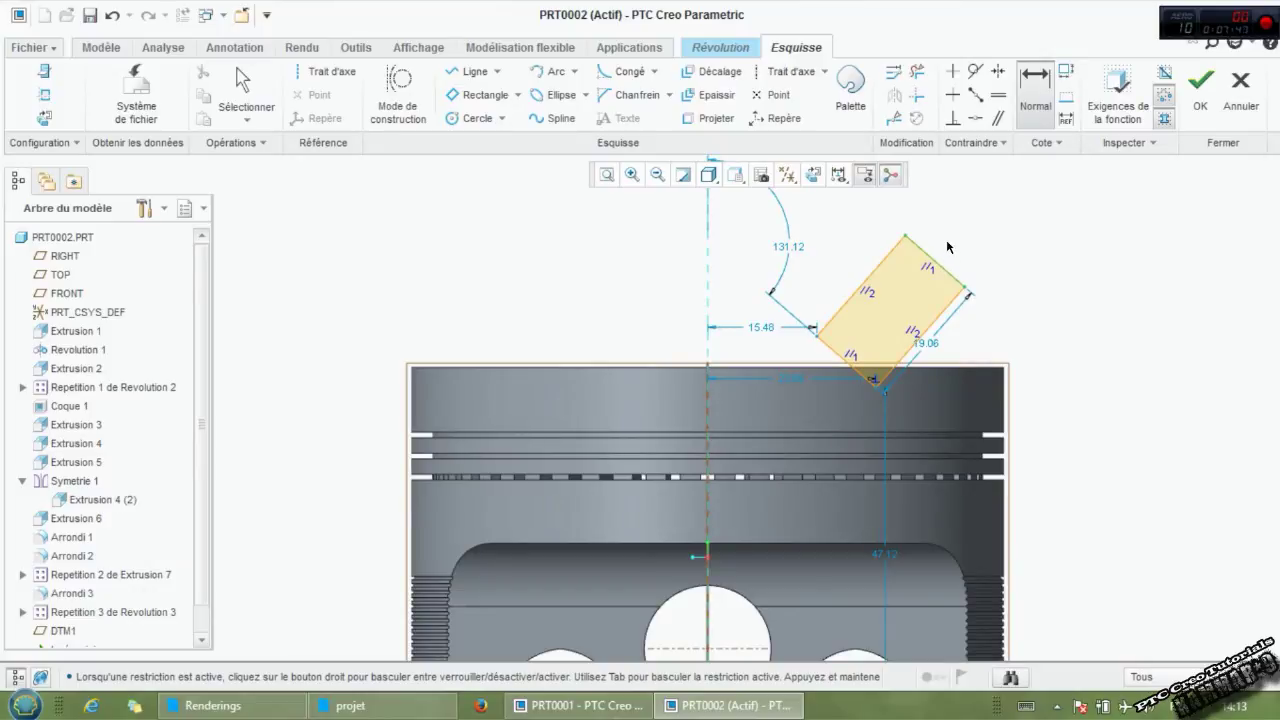
Dimension the rectangle edge to 13.50 and its distance from the centreline to 19.00.
middle_click(948, 247)
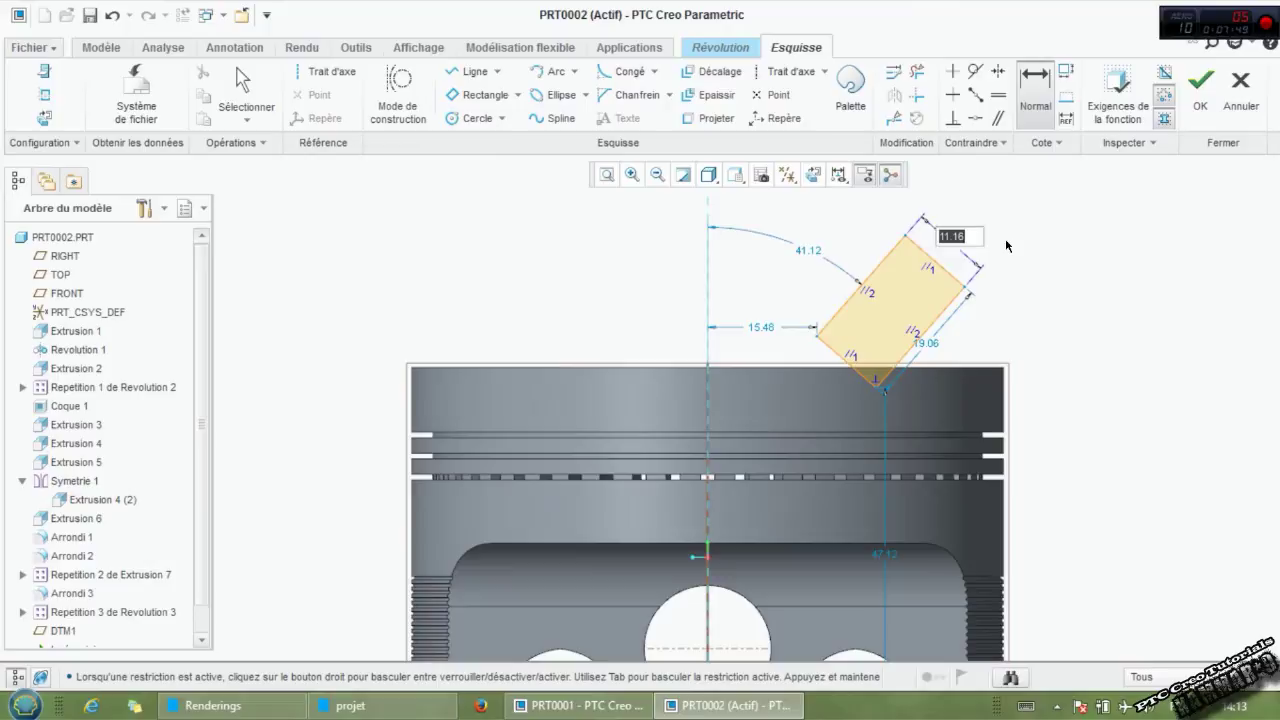
text(13.50)
key(Return)
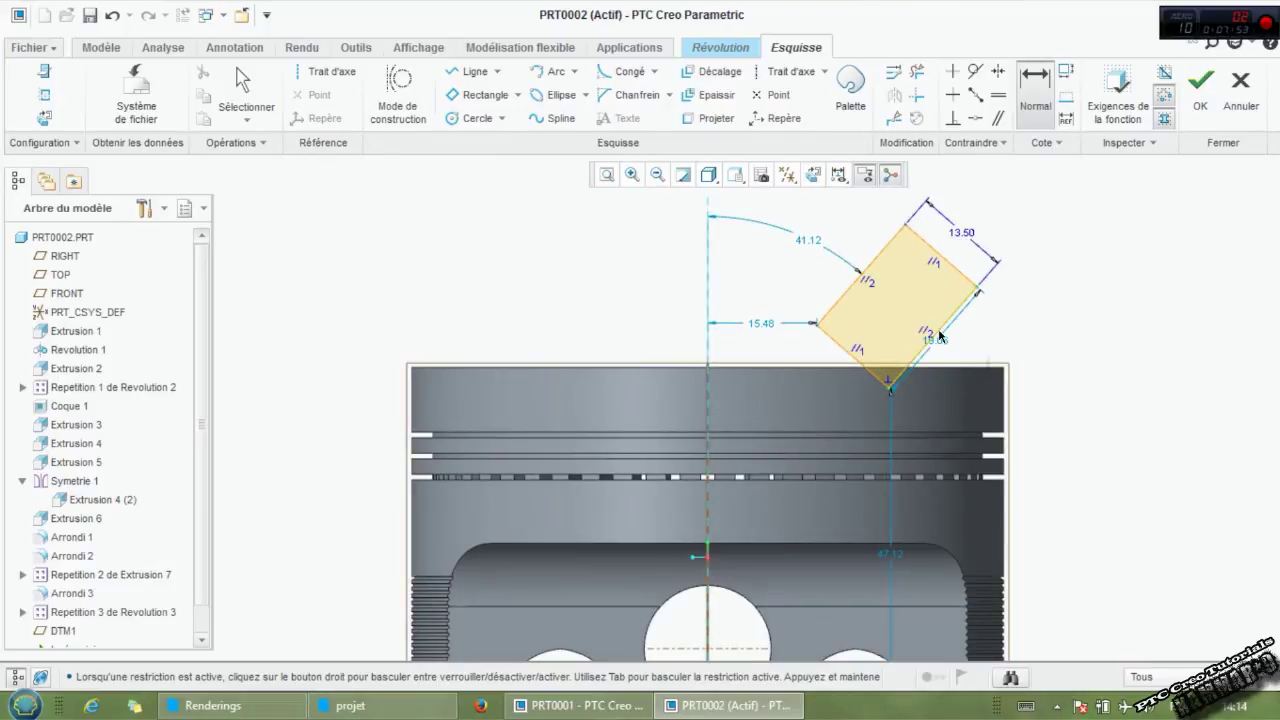
double_click(760, 327)
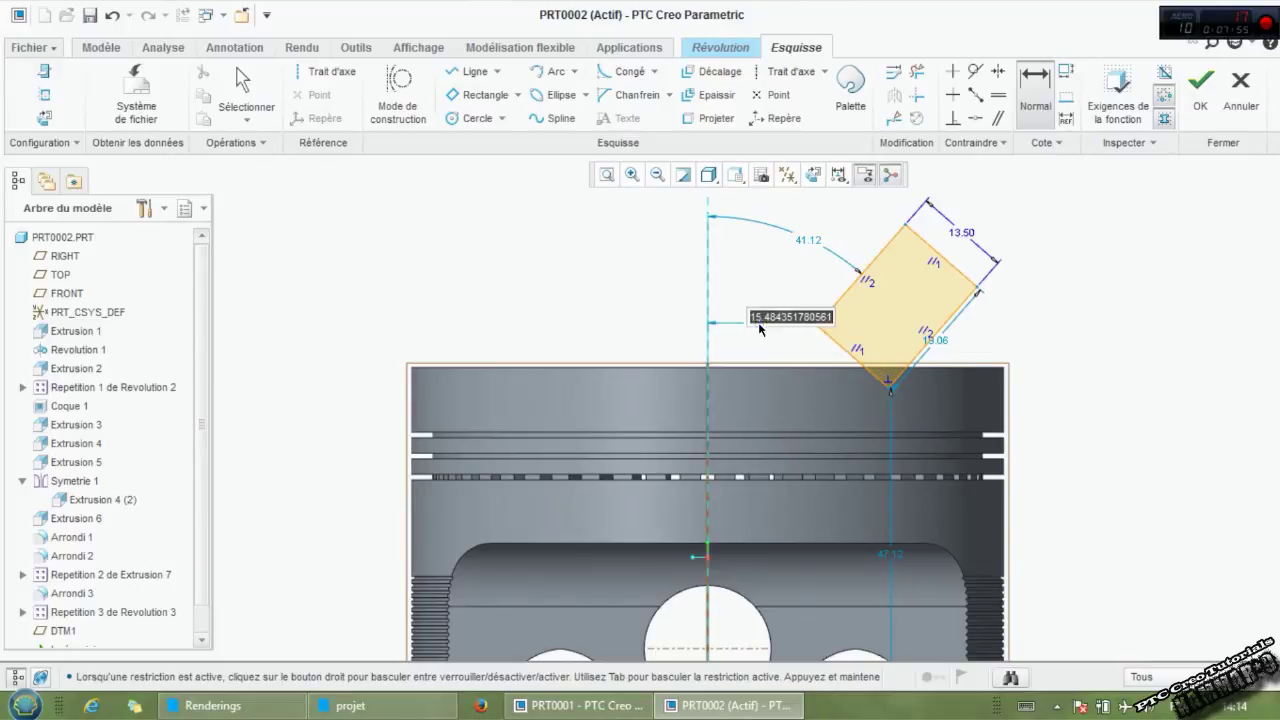
text(19)
key(Return)
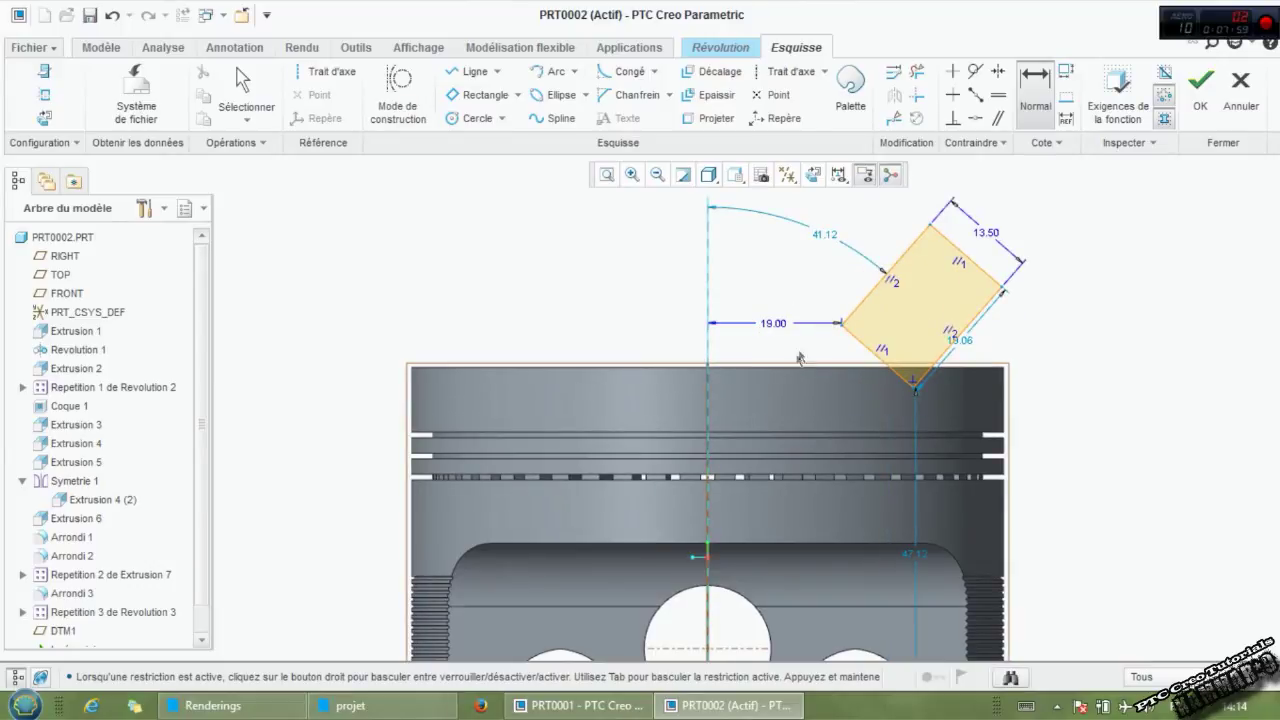
Align the rectangle's left vertex to the piston top edge and tilt it at 78°.
click(970, 122)
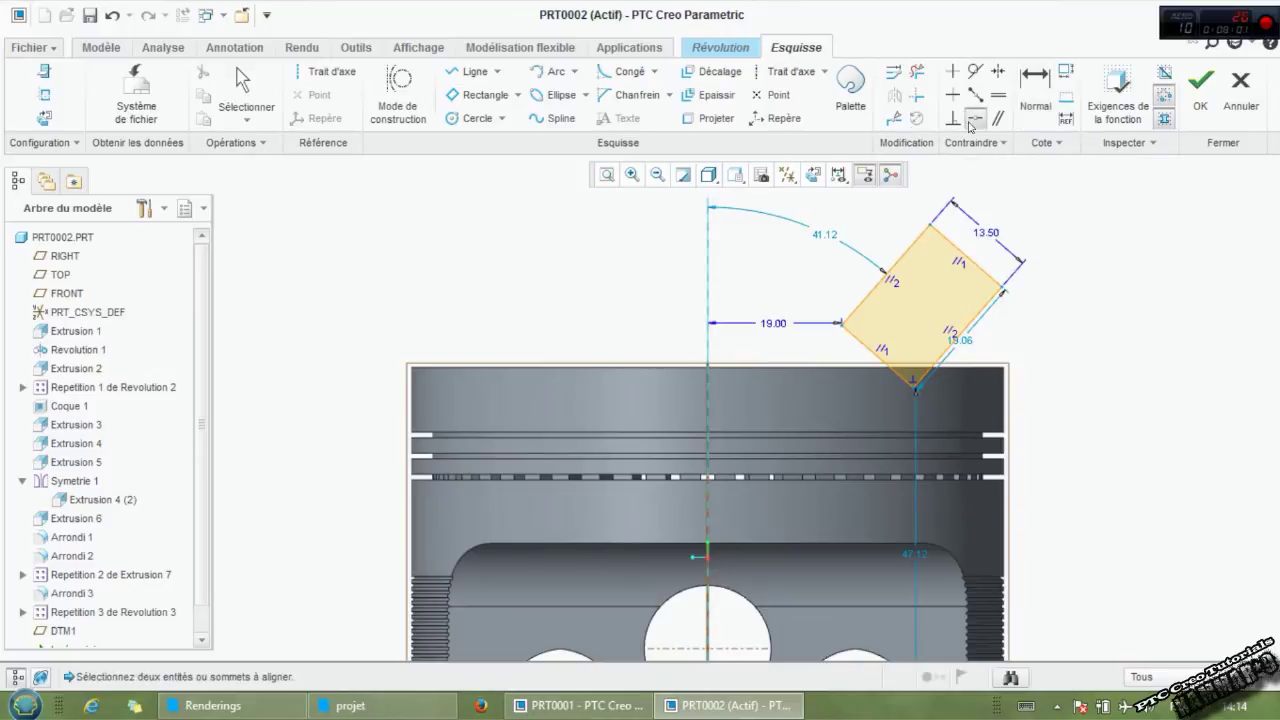
click(838, 331)
click(833, 369)
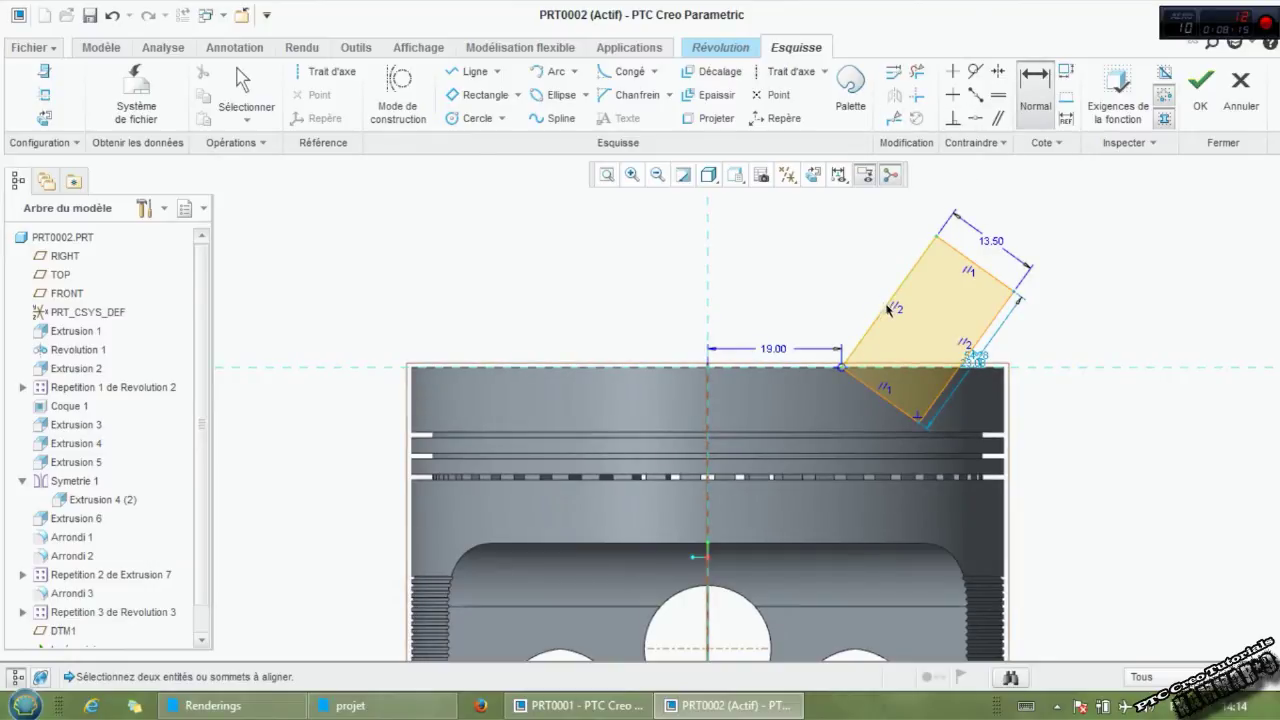
click(895, 303)
middle_click(1092, 346)
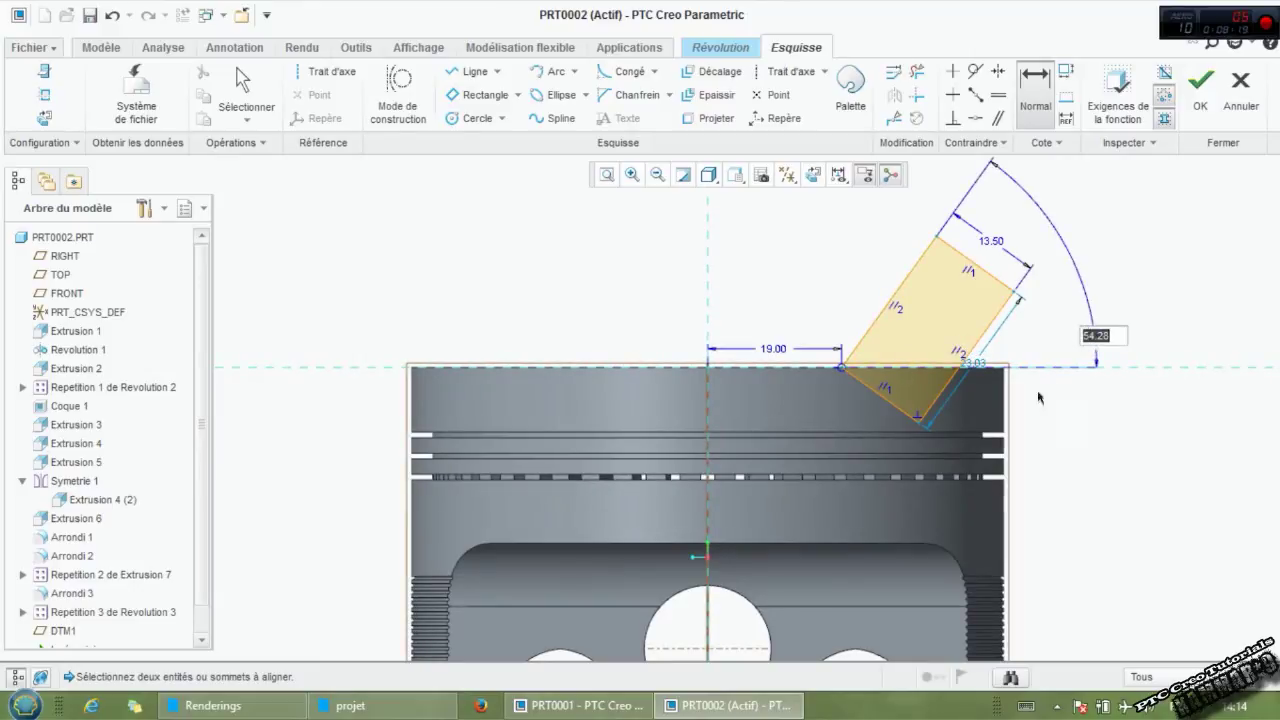
text(8)
key(Return)
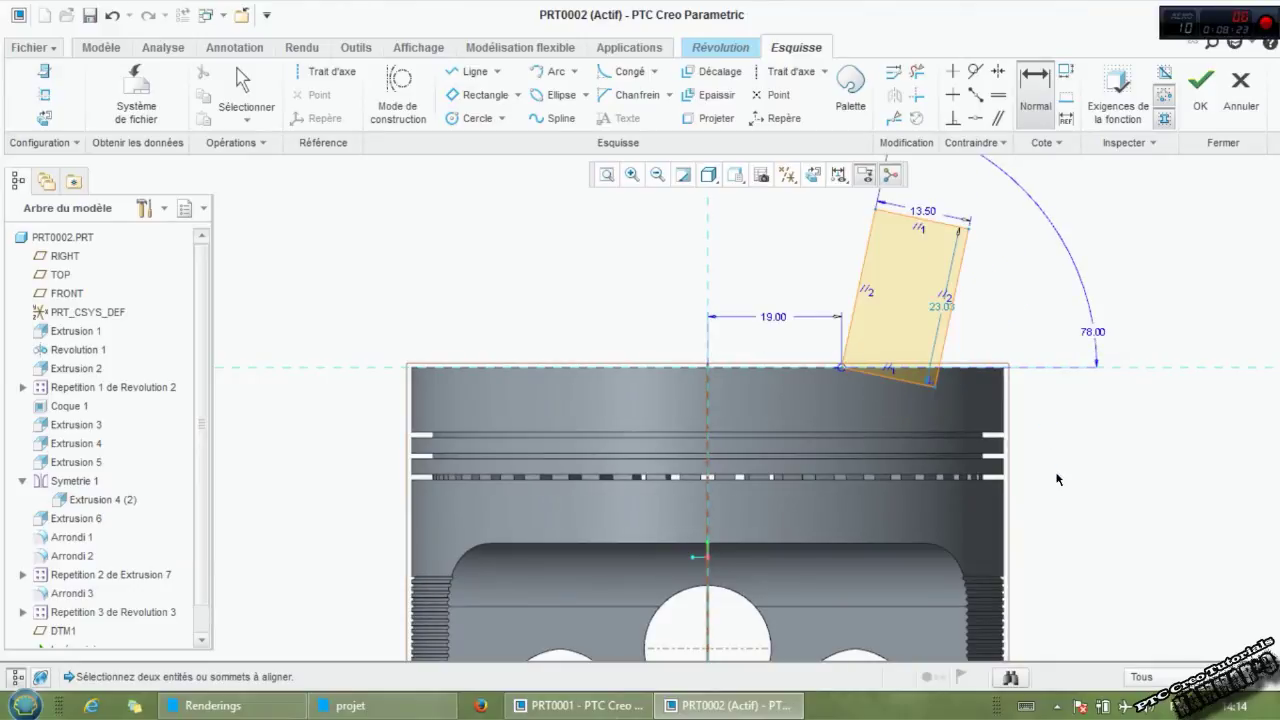
click(791, 71)
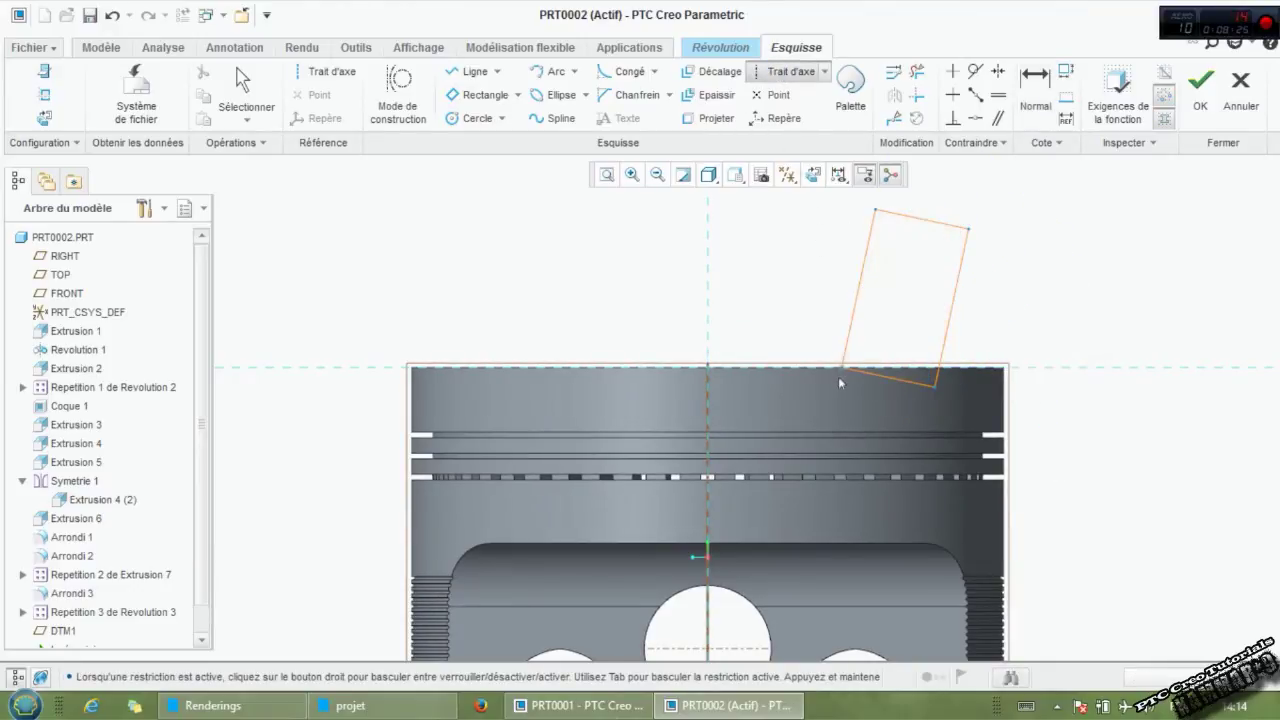
Add a centreline at the rectangle corner and revolve the sketch as a thin 360° pocket cut.
click(841, 366)
scroll(875, 290, up, 3)
click(879, 238)
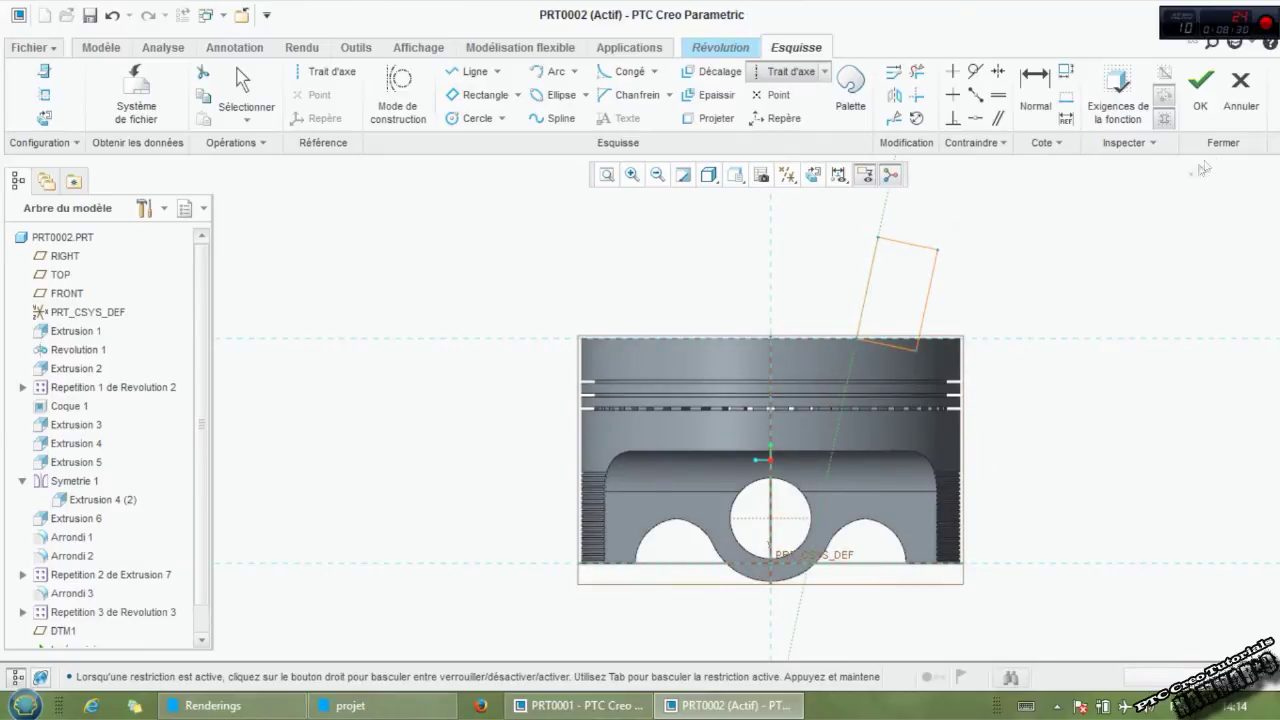
click(1200, 100)
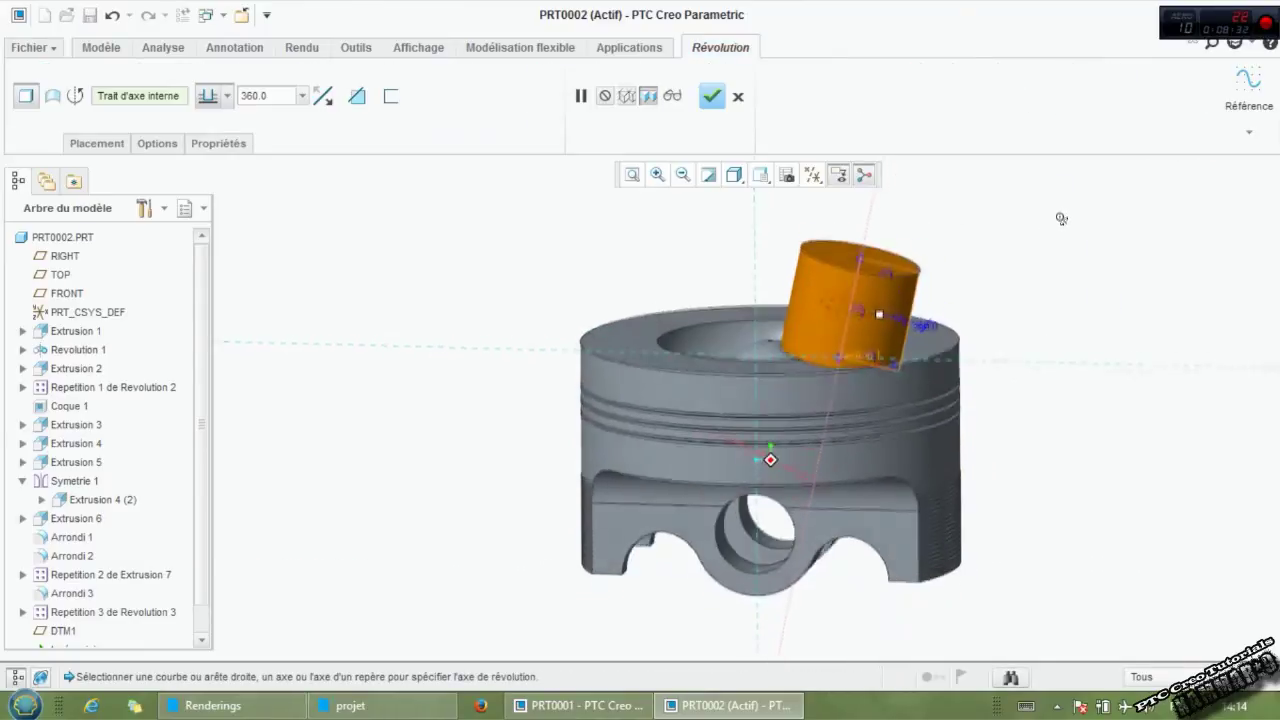
scroll(929, 352, down, 3)
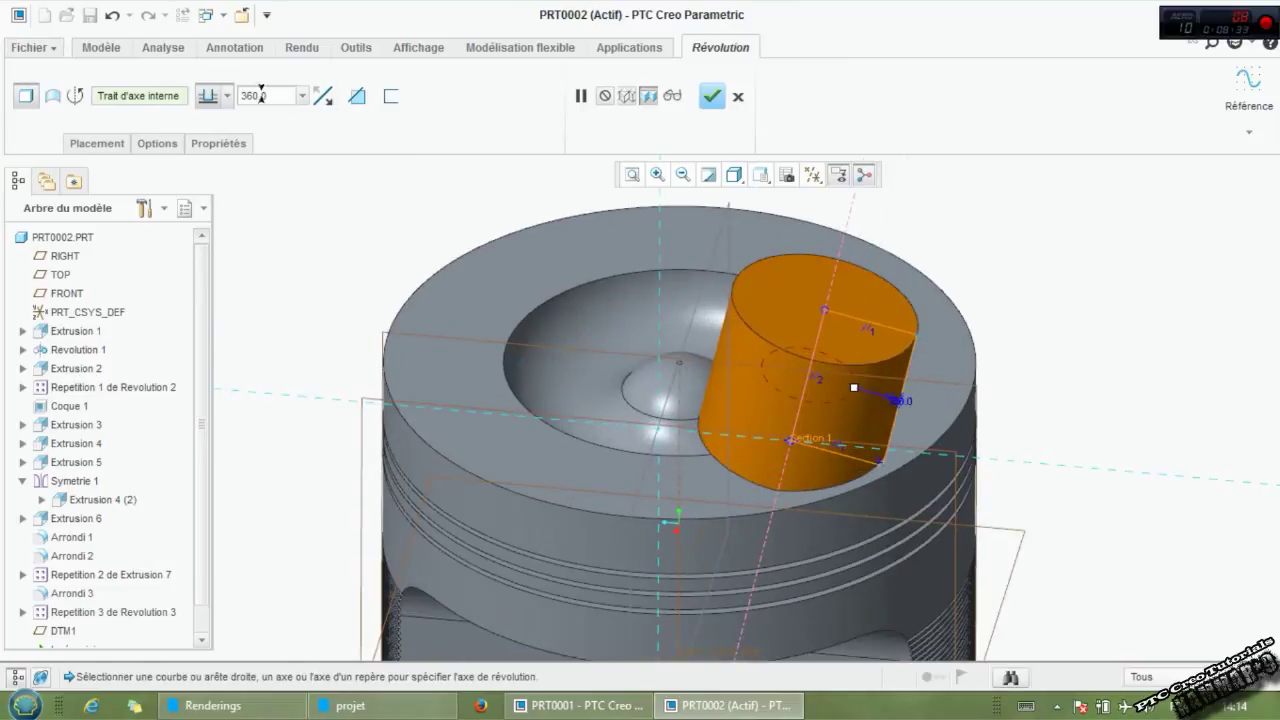
click(355, 97)
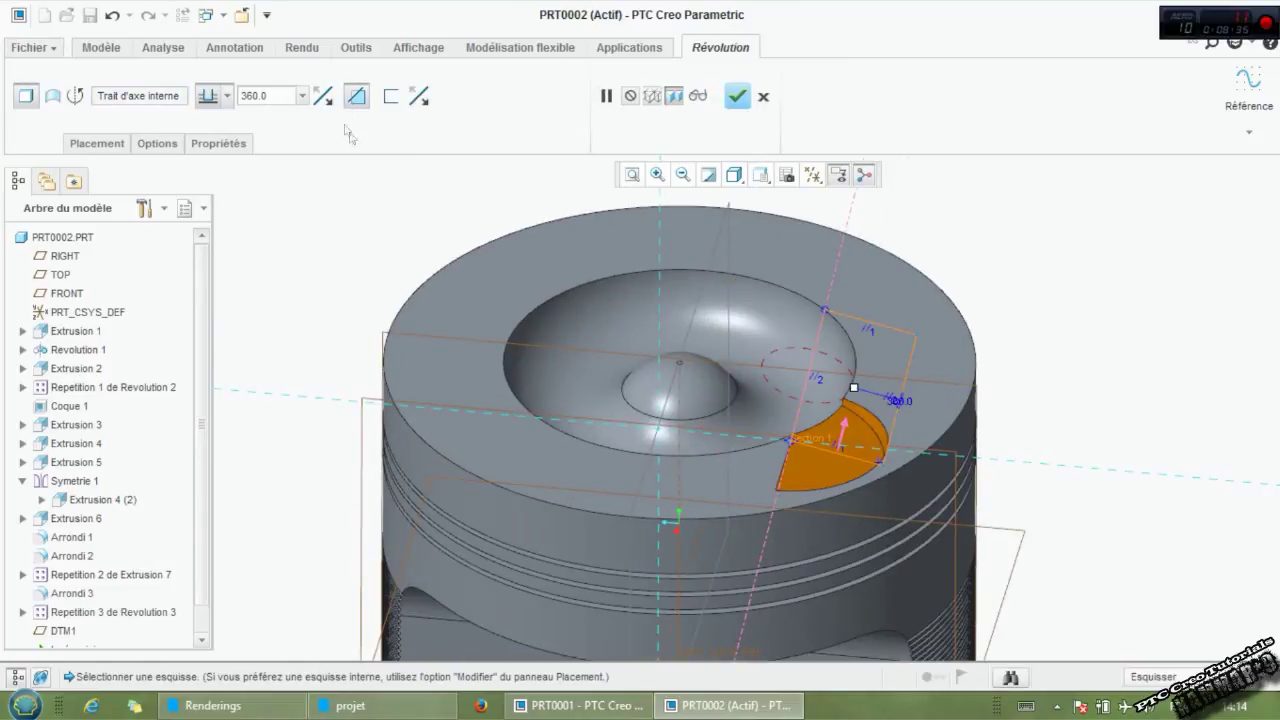
click(736, 96)
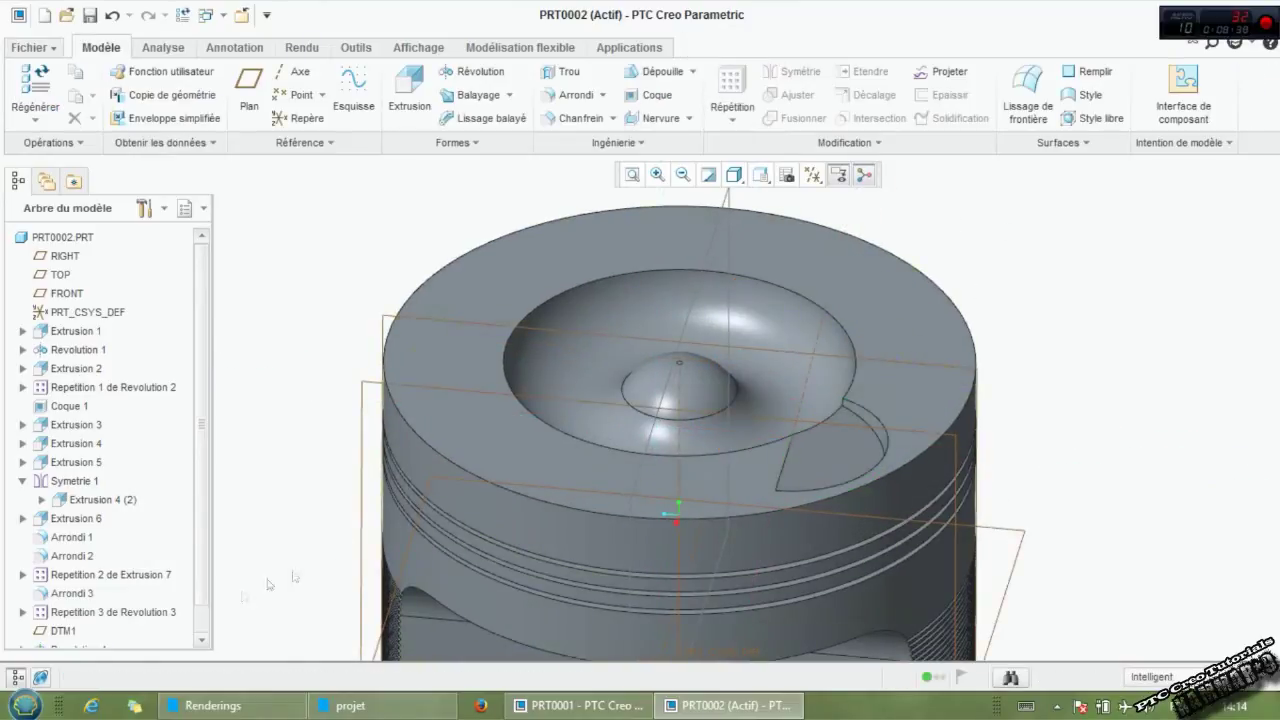
Mirror the Revolution 4 pocket across a datum plane.
drag(205, 585, 204, 627)
click(58, 618)
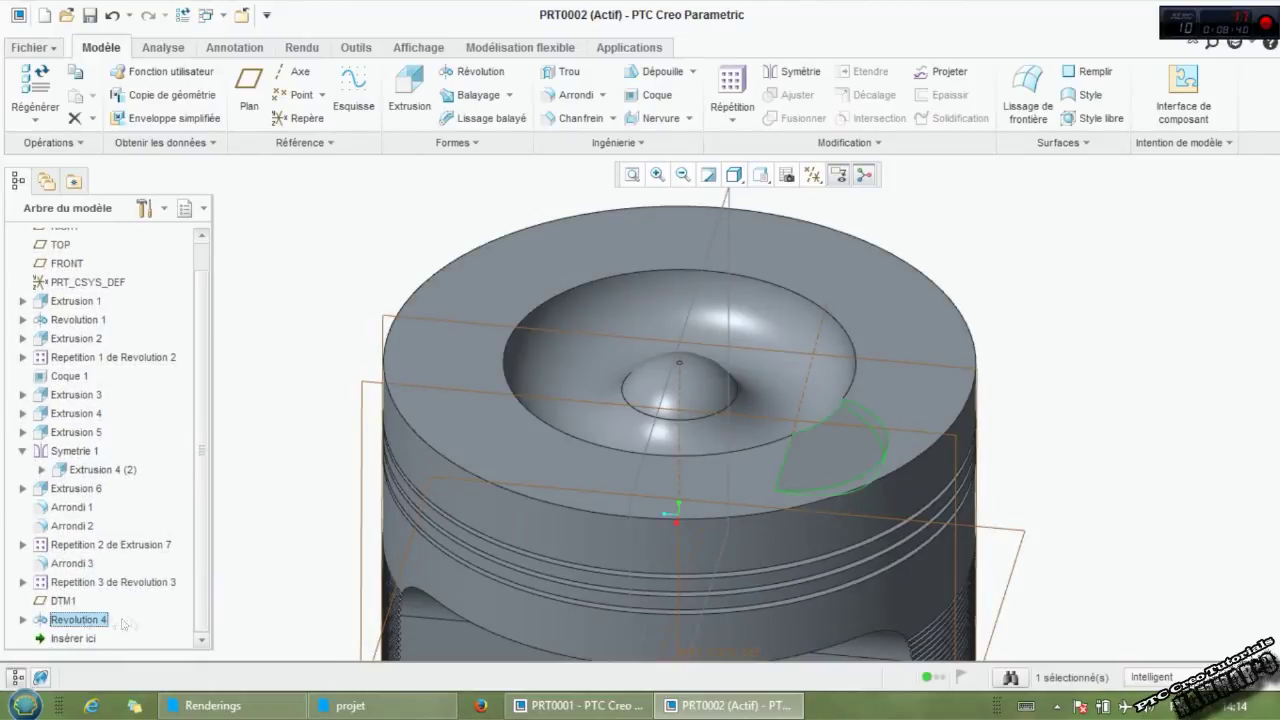
scroll(749, 419, down, 2)
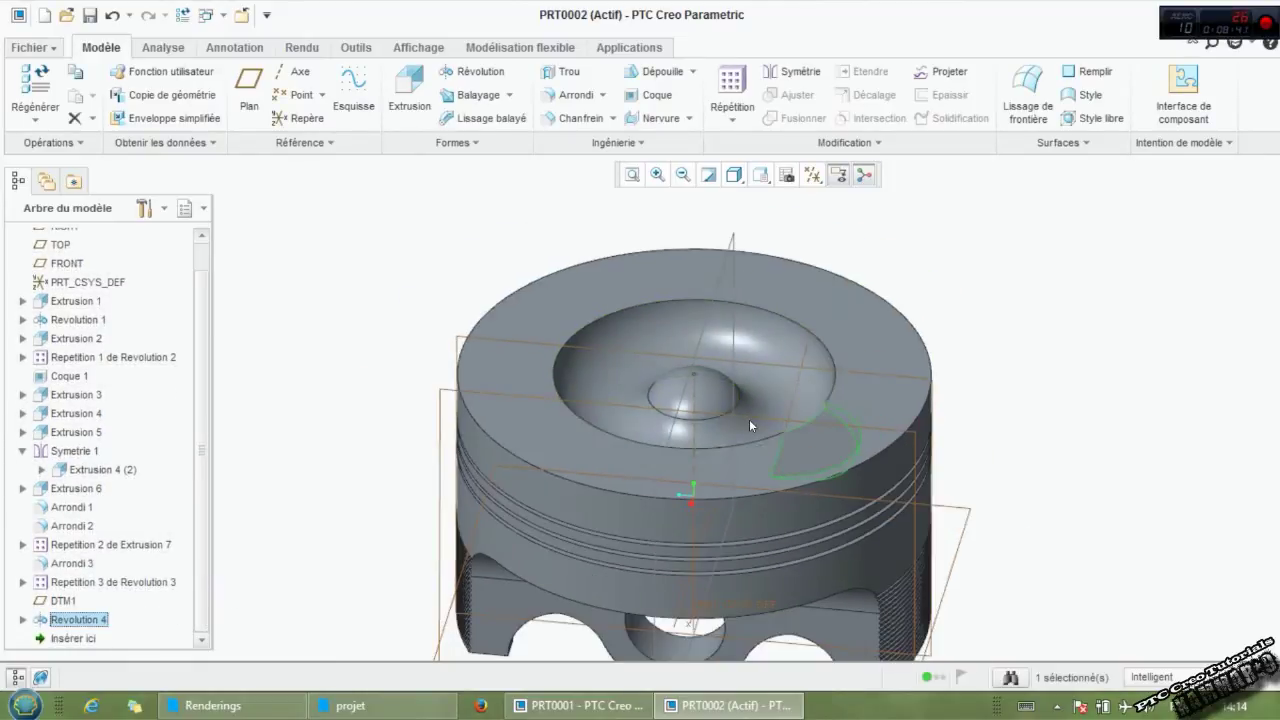
click(800, 73)
click(461, 343)
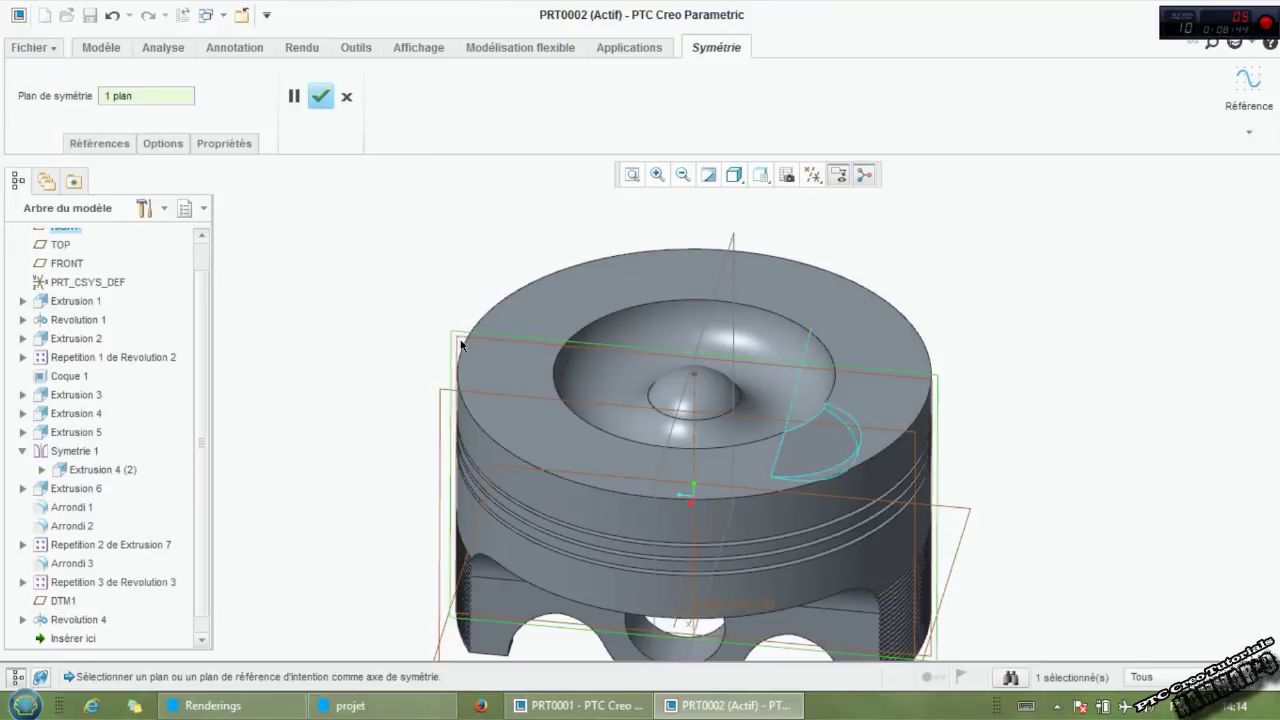
click(320, 96)
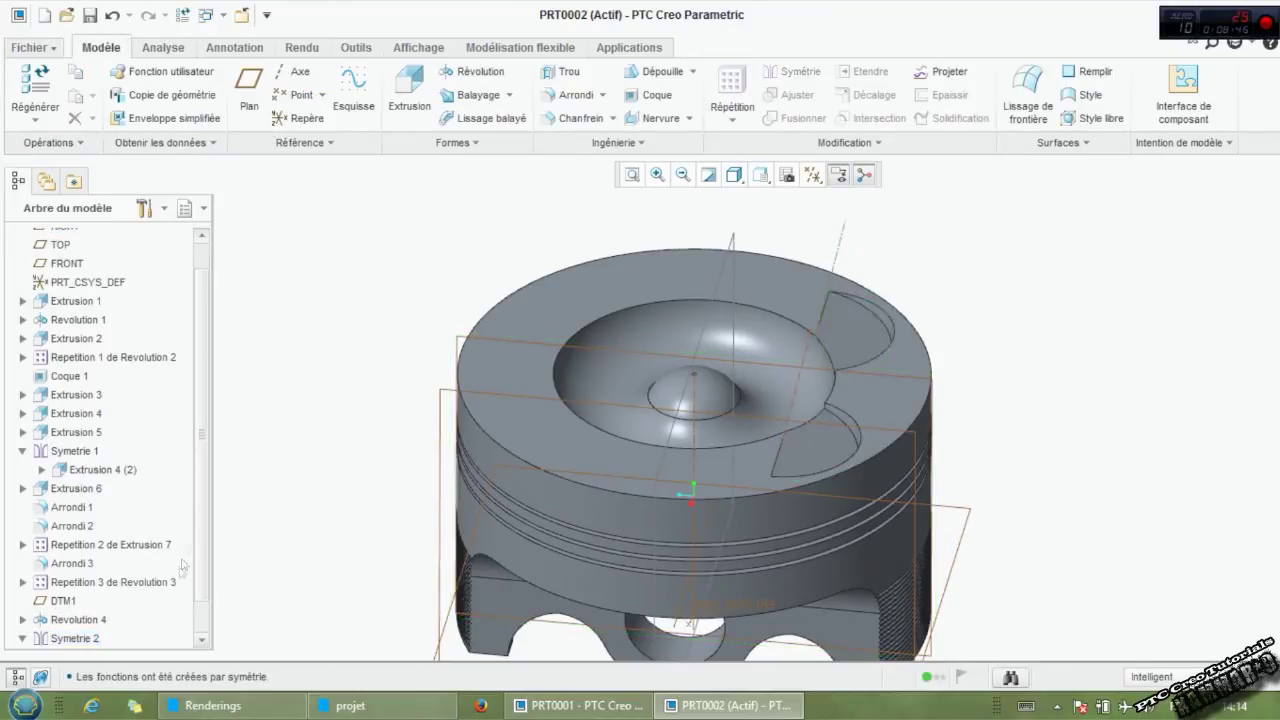
Mirror both pockets across the other plane to give four crown recesses.
scroll(115, 622, down, 1)
click(113, 622)
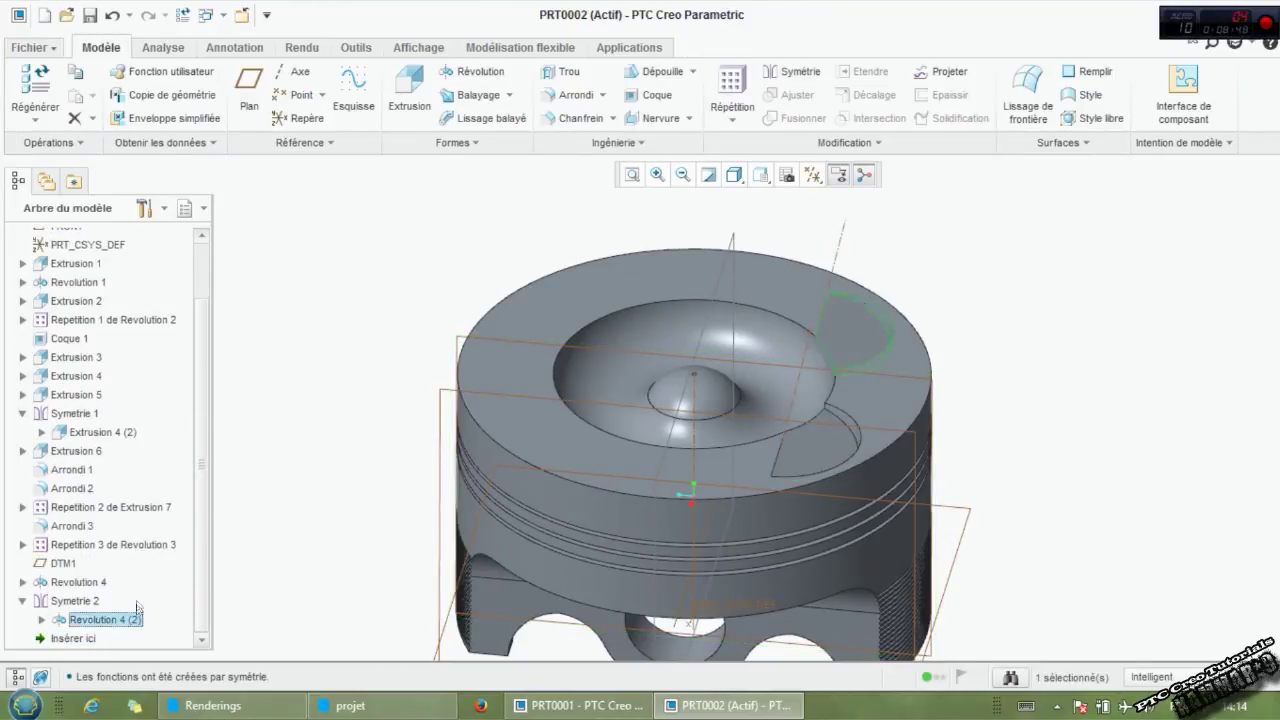
ctrl+click(80, 583)
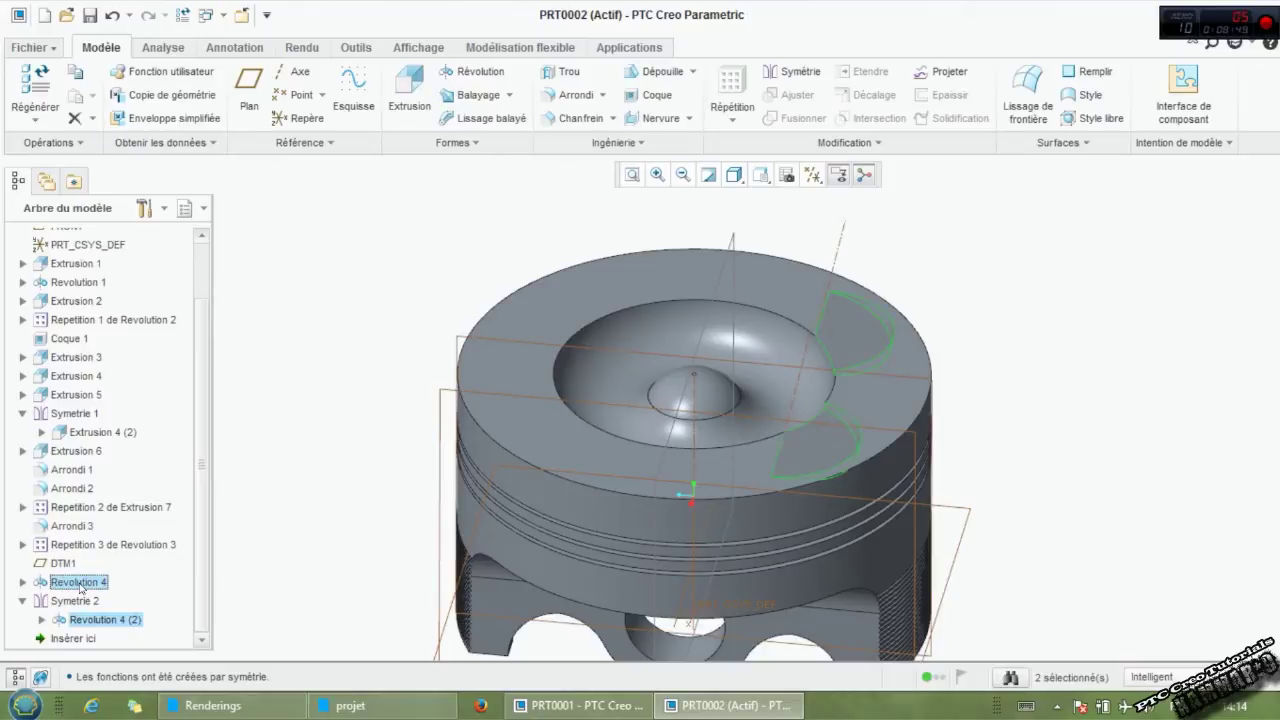
click(789, 70)
click(734, 240)
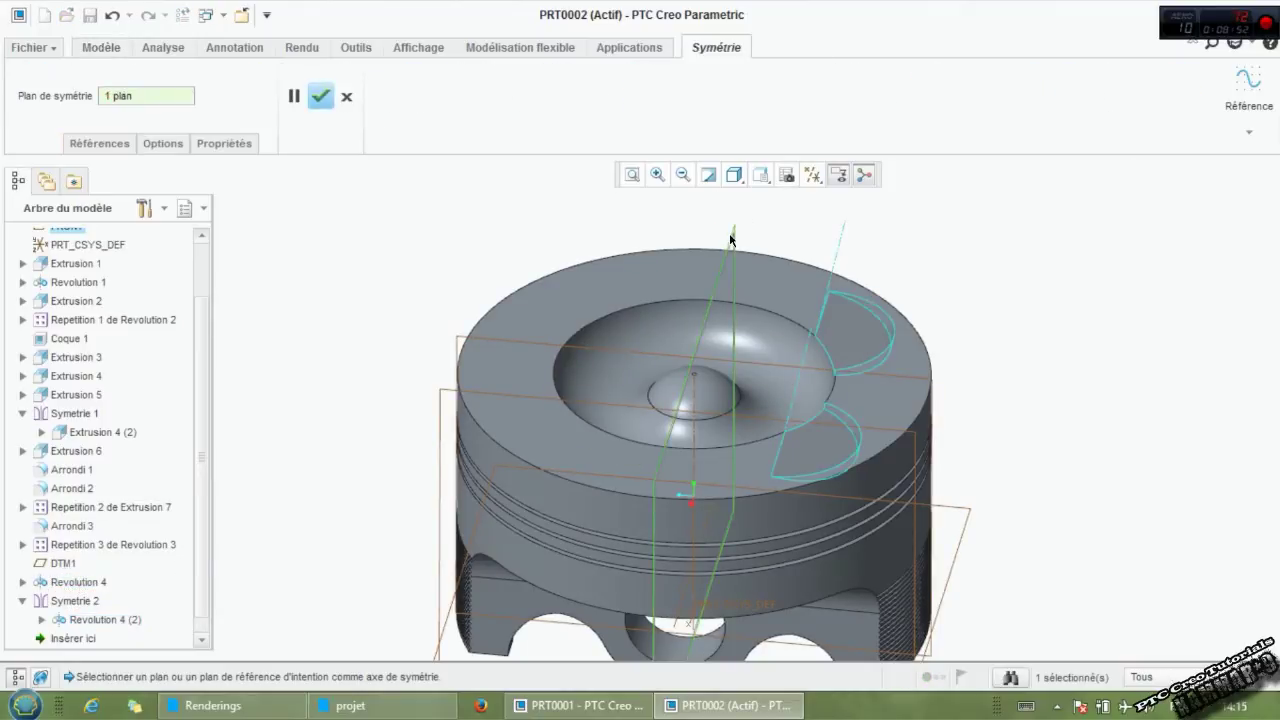
click(320, 96)
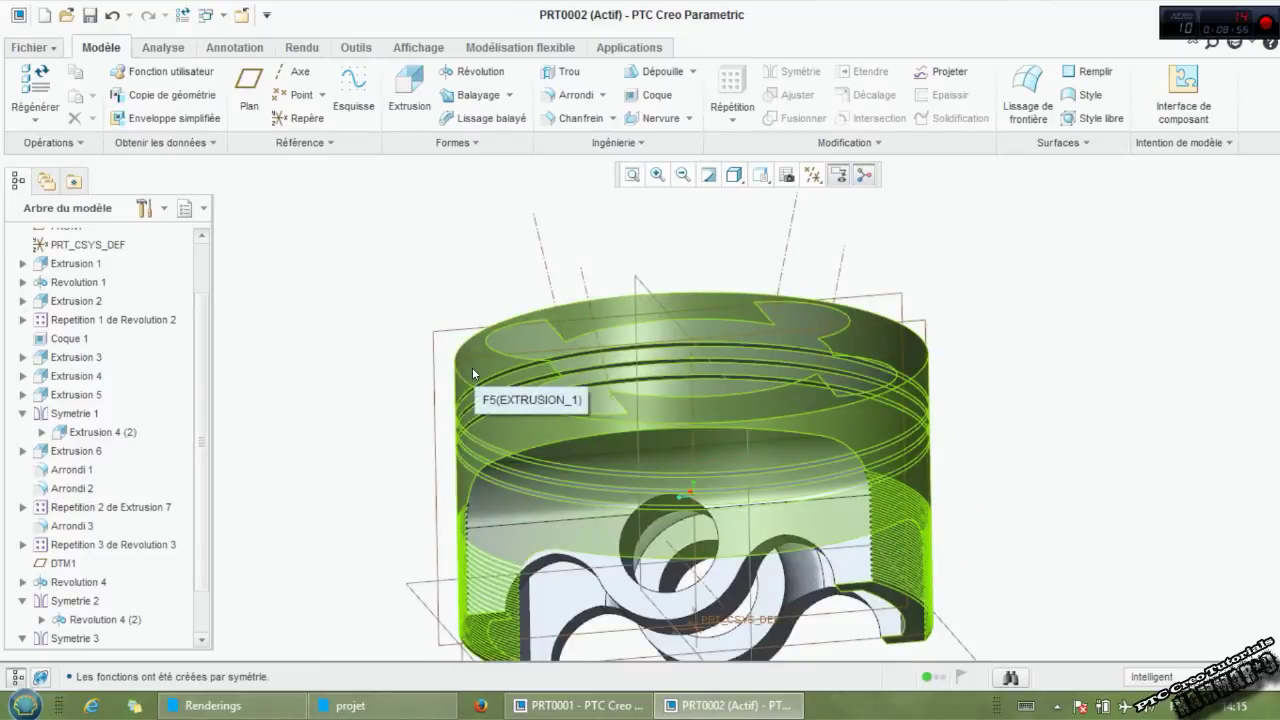
middle_drag(473, 373, 349, 430)
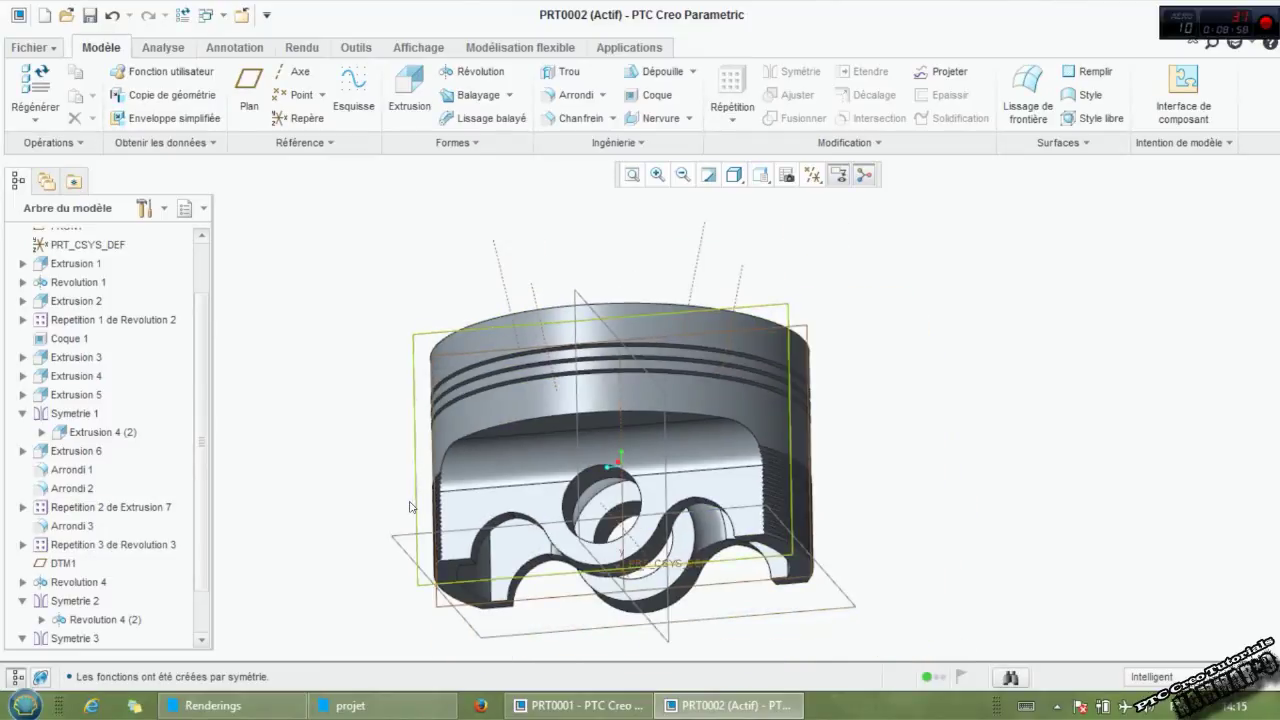
middle_drag(286, 228, 294, 279)
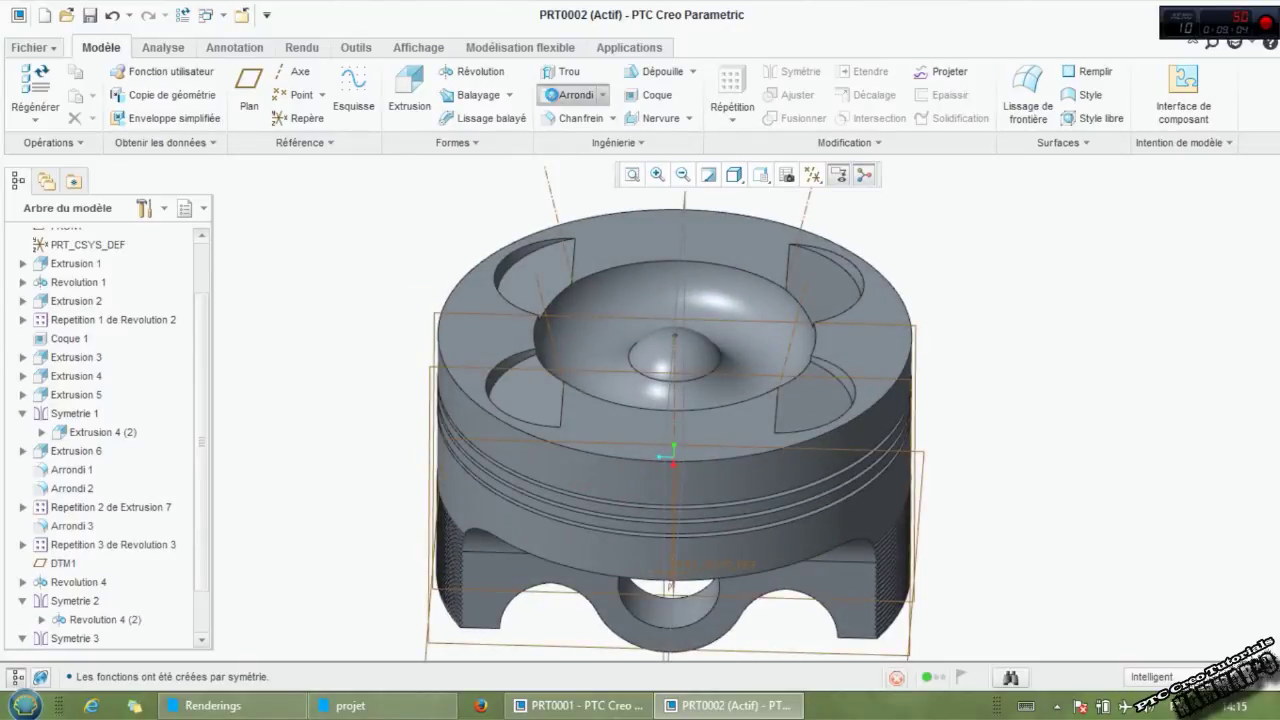
Start a 0.30 round on the crown's top rim and the lower ring-land edge.
click(565, 95)
double_click(110, 95)
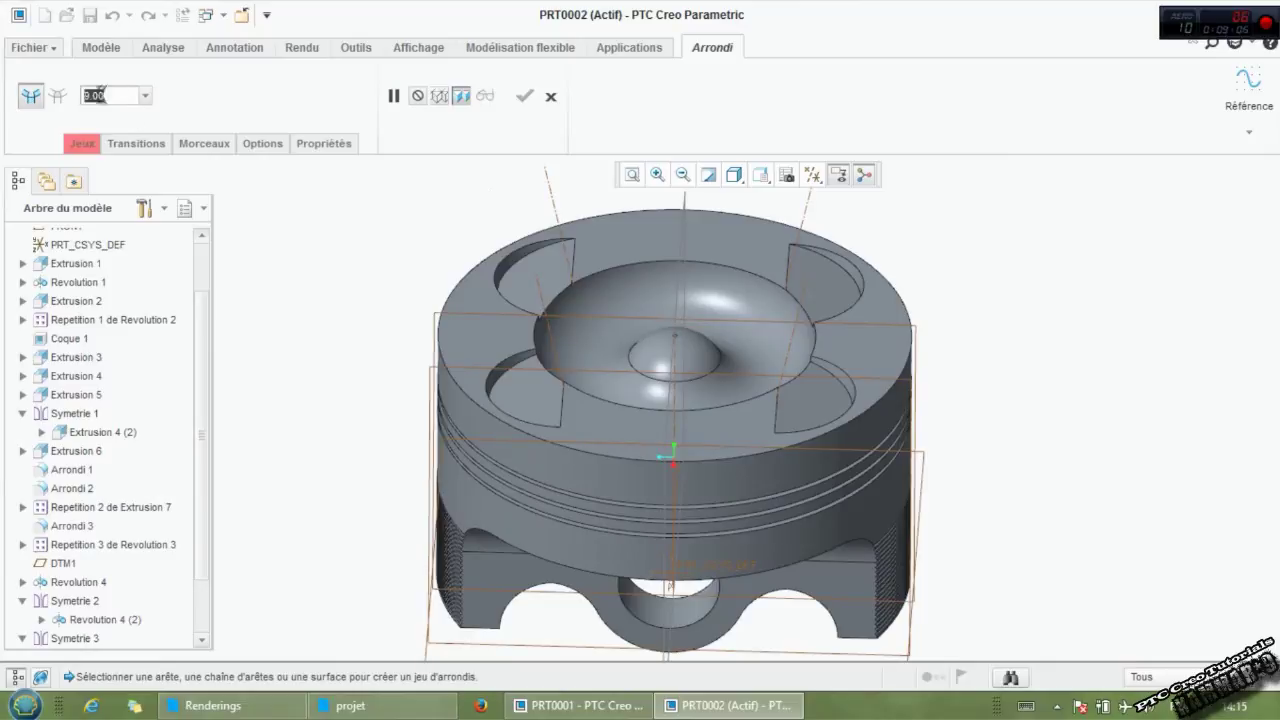
text(0.3)
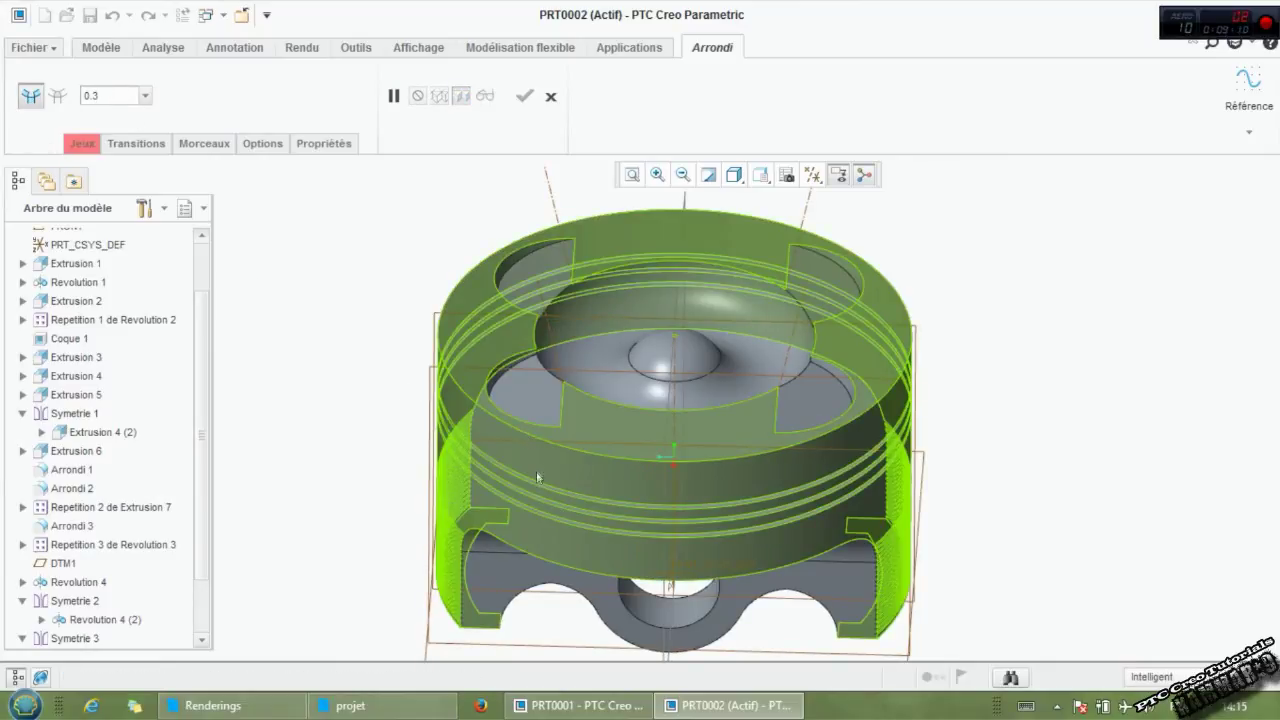
click(585, 450)
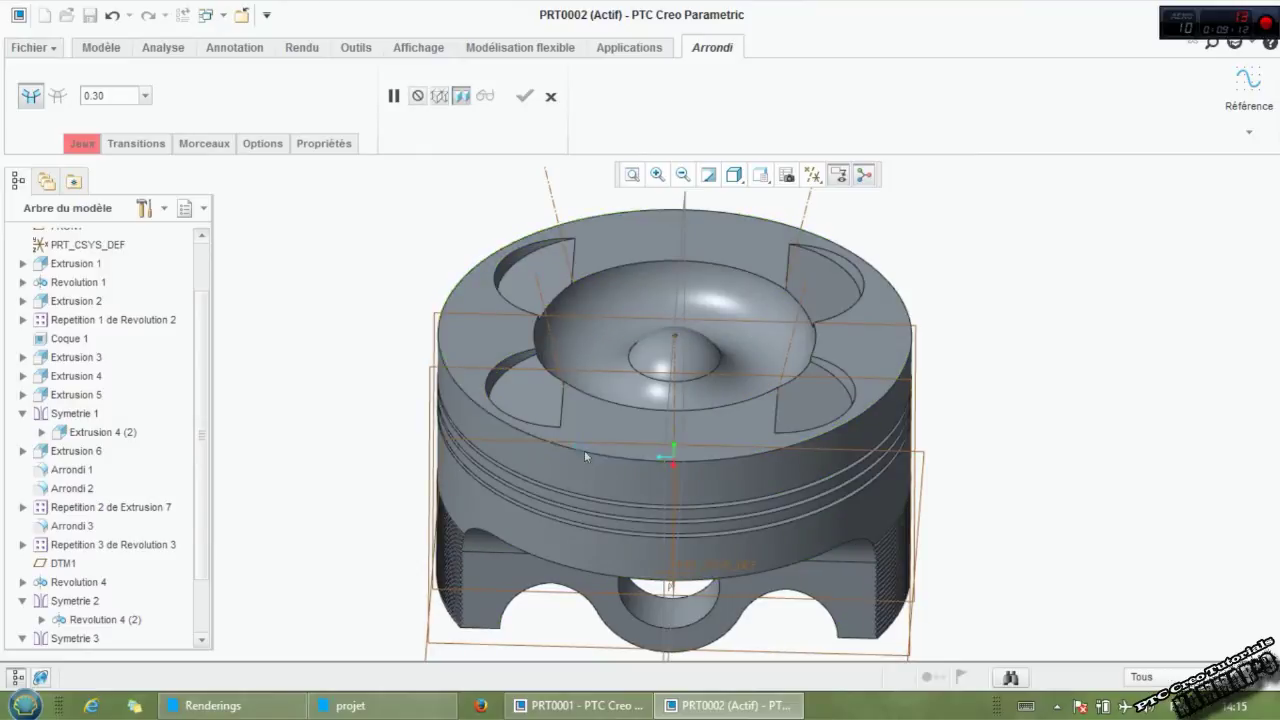
middle_drag(585, 452, 563, 506)
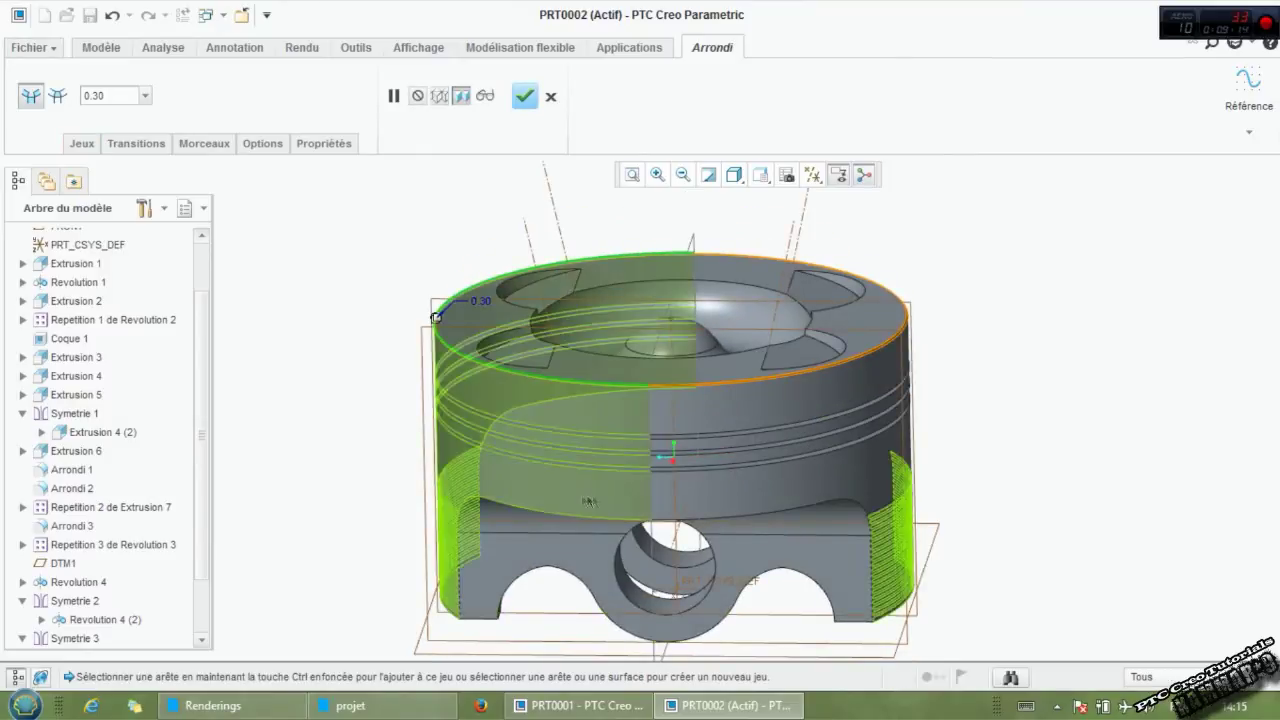
click(549, 509)
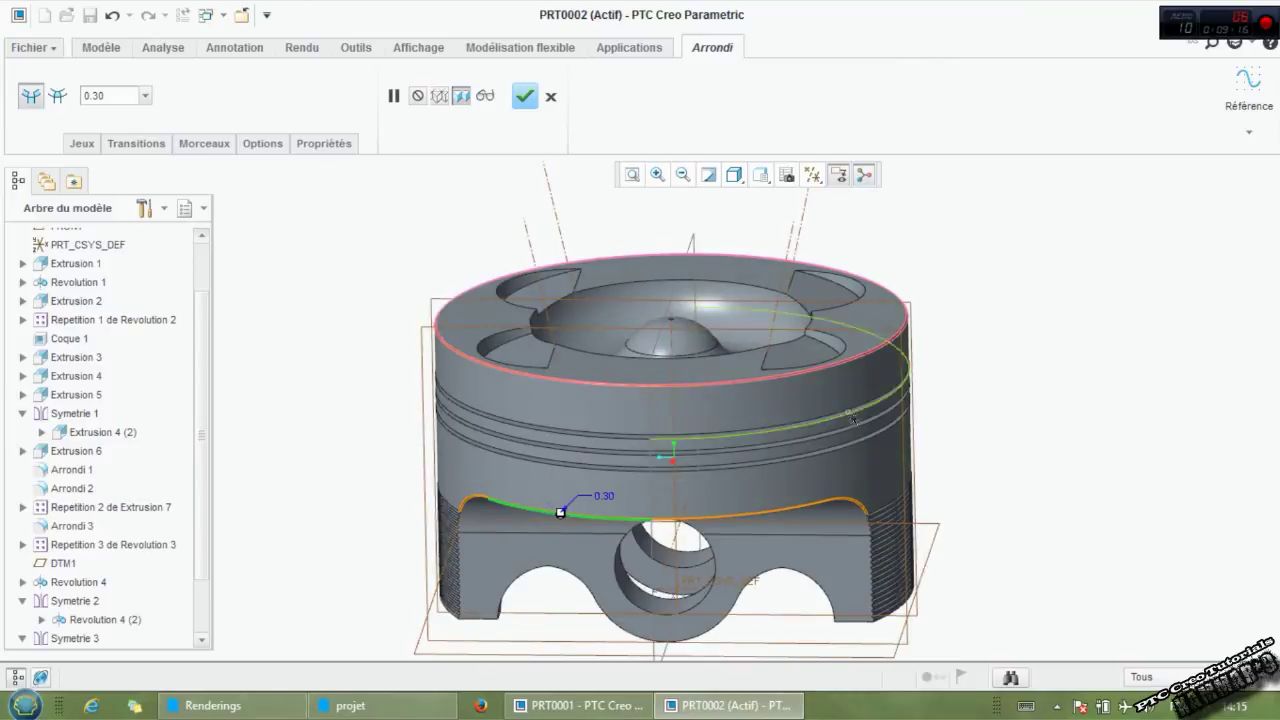
Add the upper, side and lower pin boss edges to the round and apply it.
middle_drag(549, 509, 709, 442)
click(737, 434)
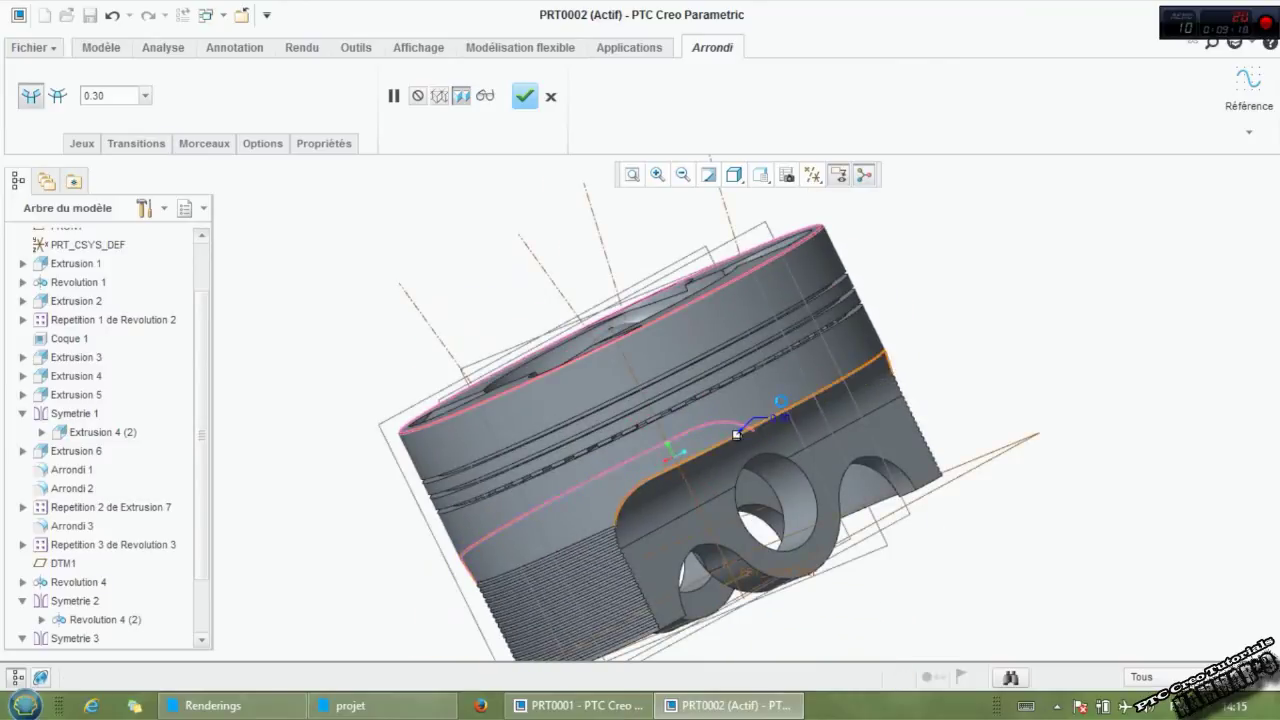
middle_drag(737, 434, 674, 457)
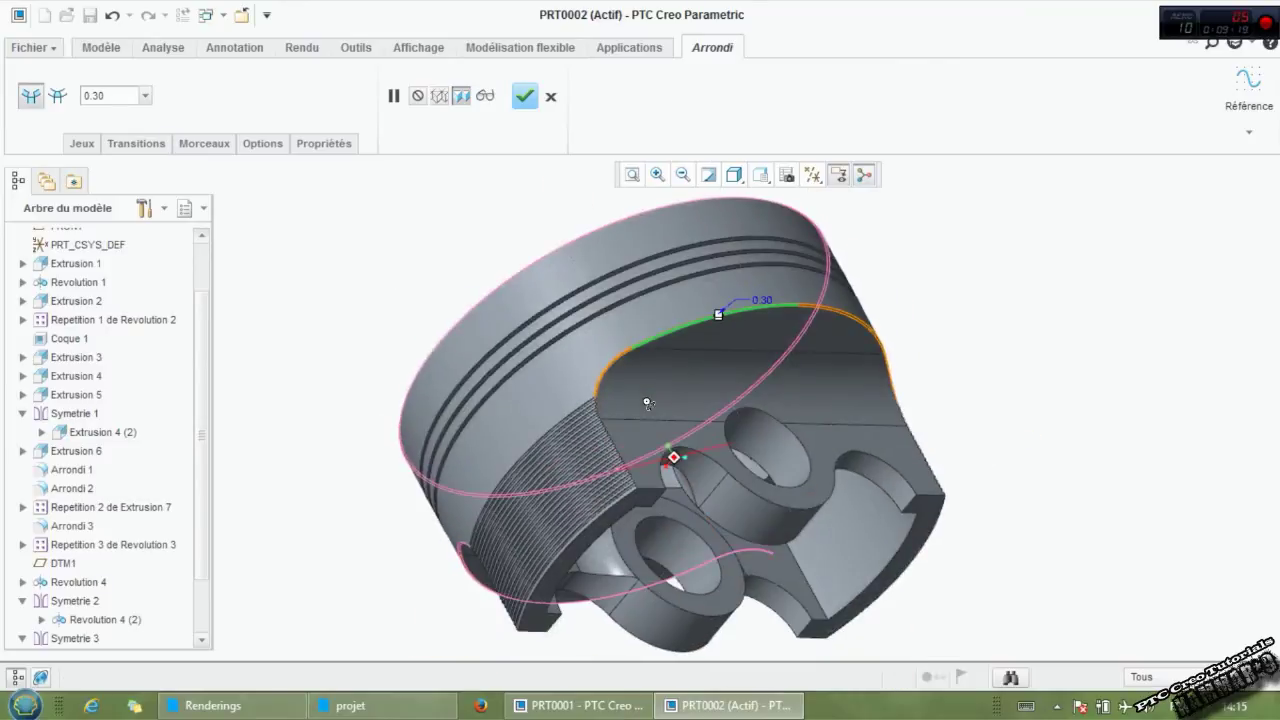
click(765, 506)
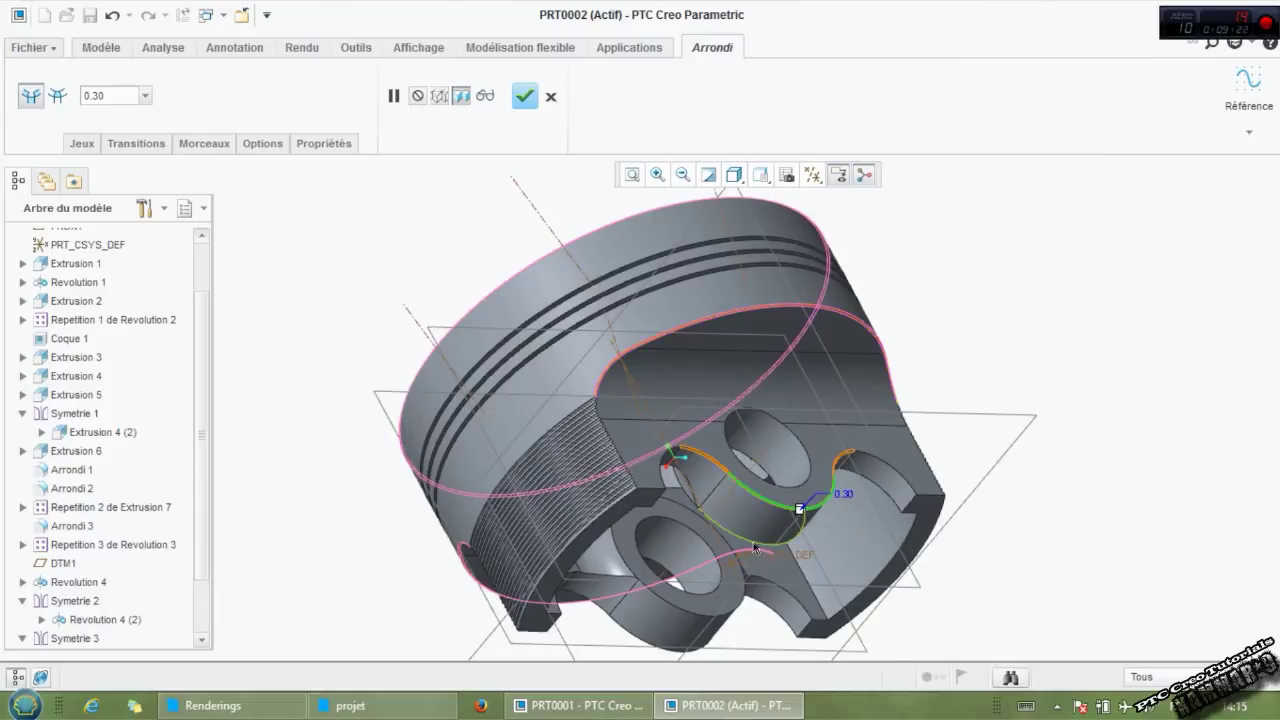
click(755, 546)
click(650, 630)
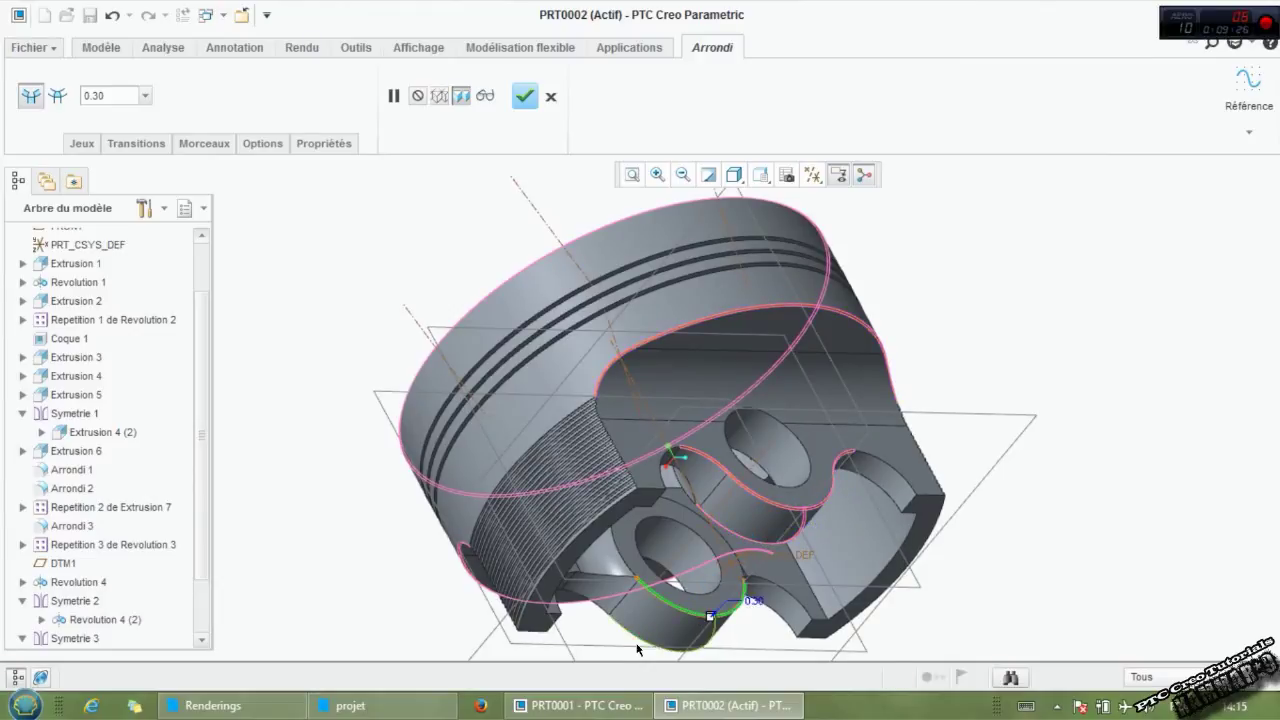
scroll(646, 647, down, 3)
scroll(617, 628, down, 3)
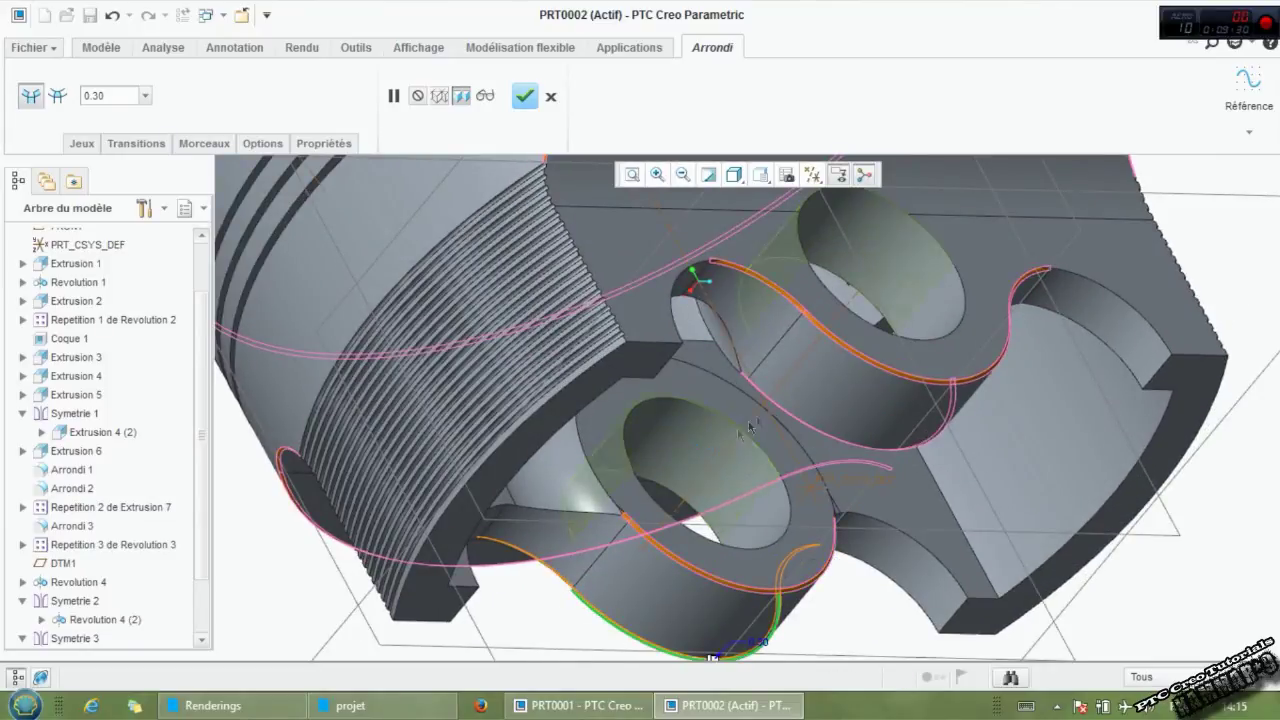
scroll(740, 440, up, 3)
scroll(756, 446, up, 2)
click(521, 98)
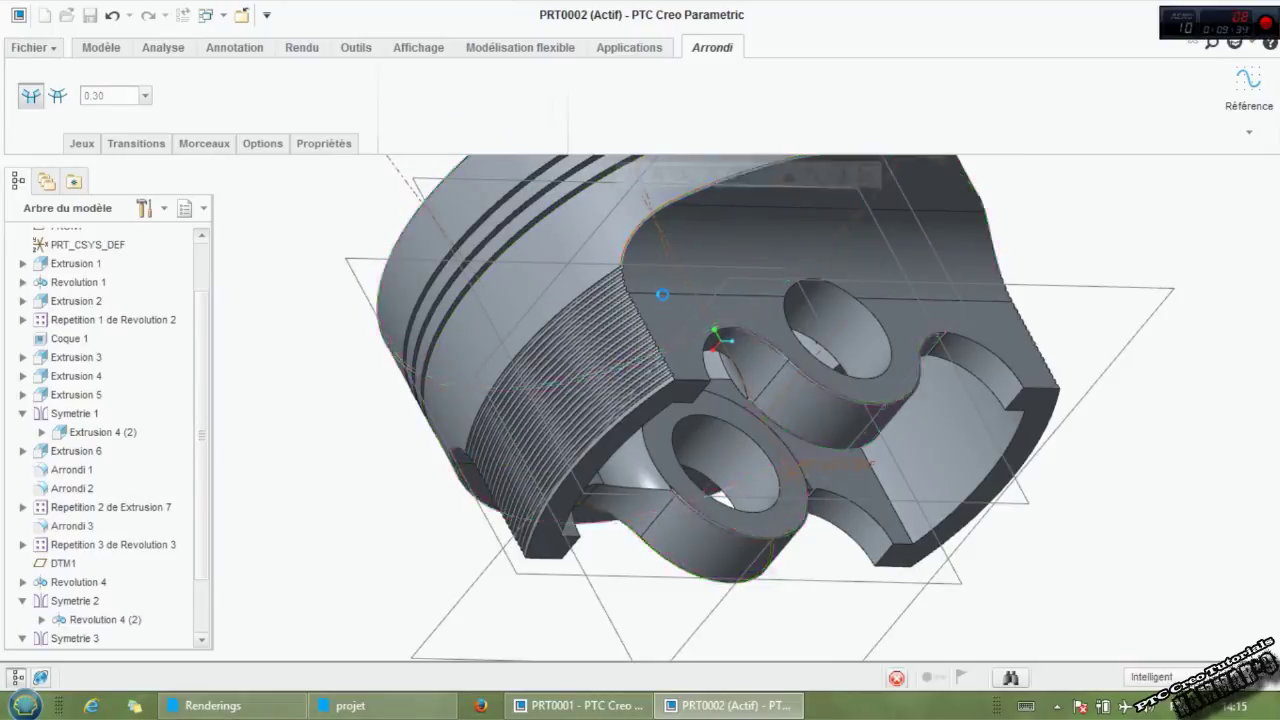
scroll(744, 486, up, 3)
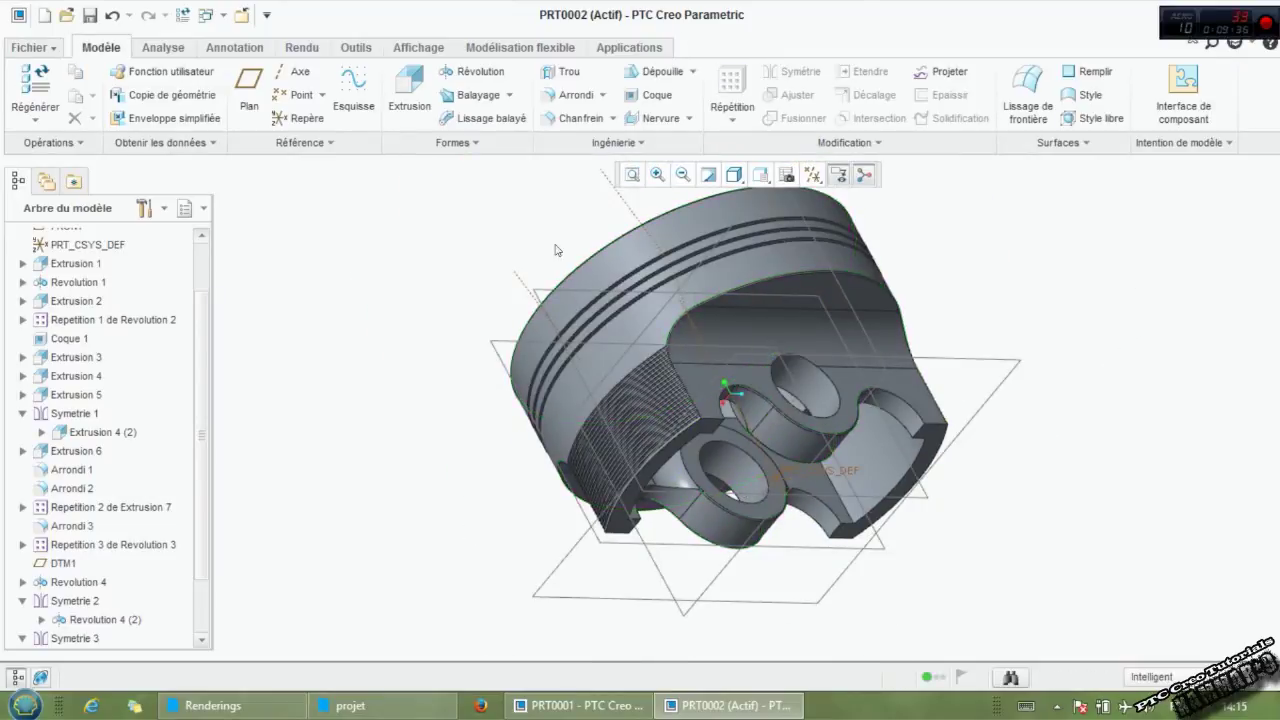
Start an extrusion sketch on the crown's top face, viewed straight down.
middle_drag(557, 250, 706, 240)
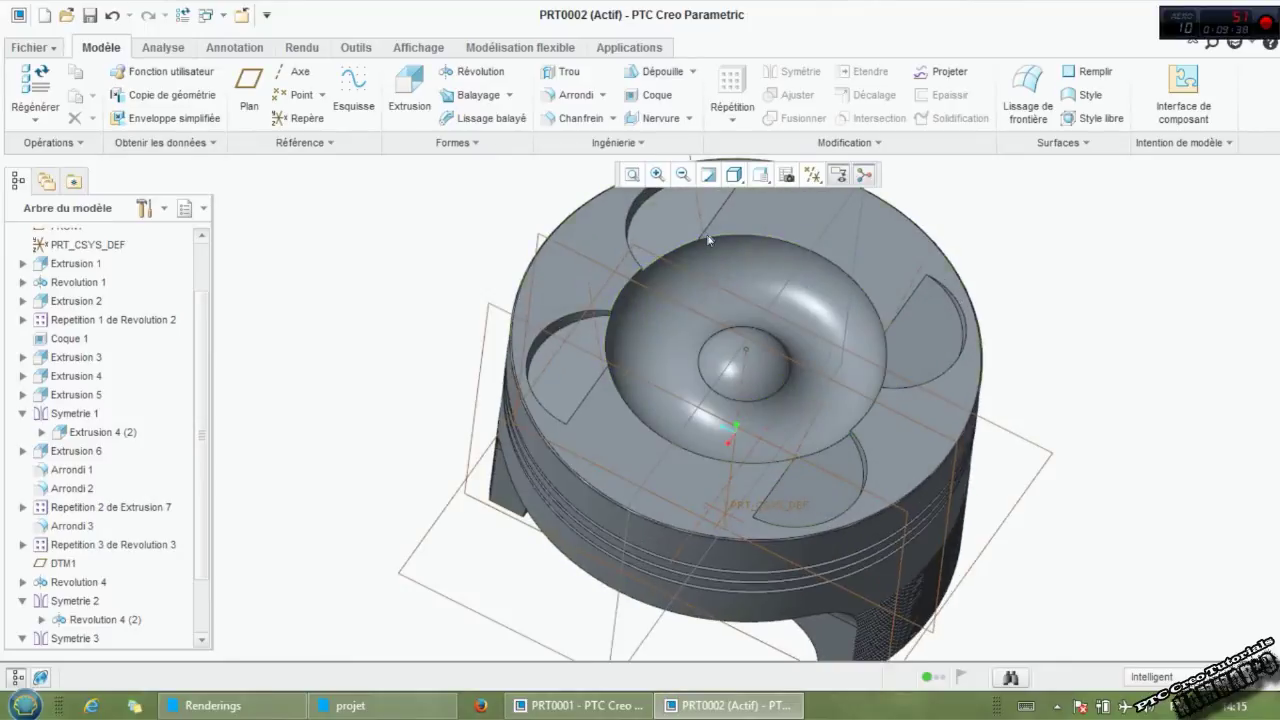
middle_drag(760, 310, 794, 257)
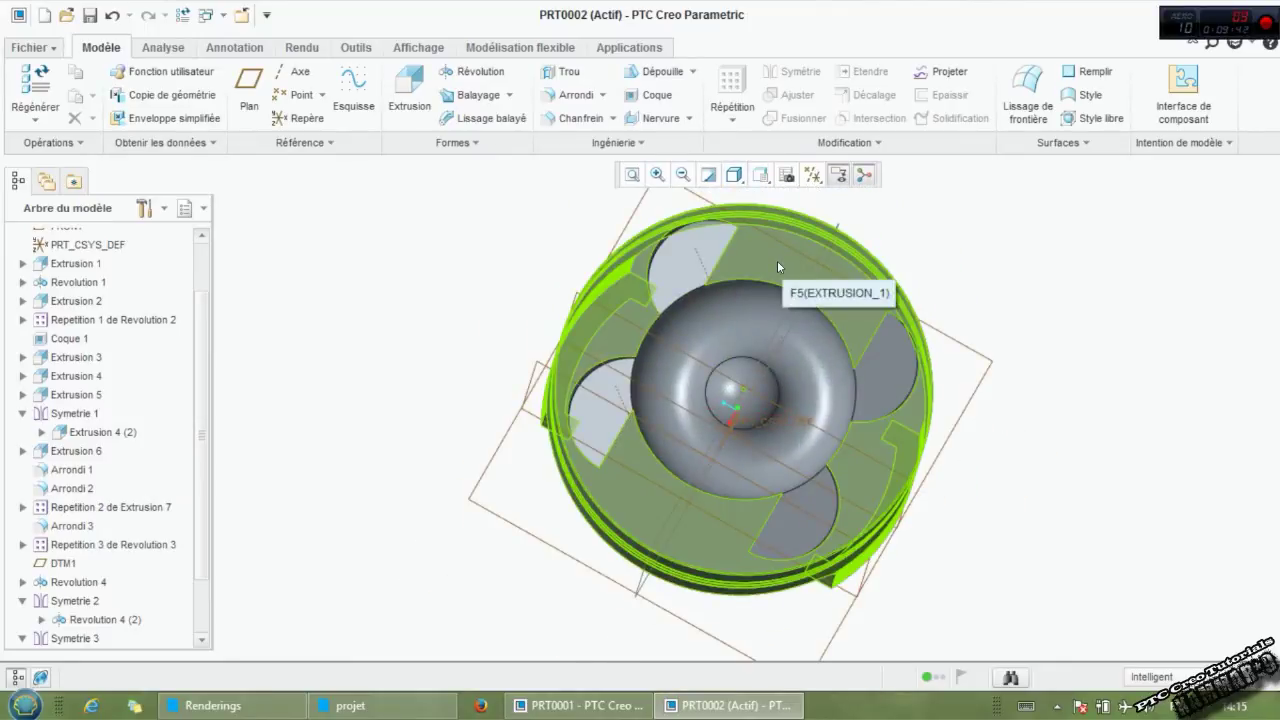
click(777, 260)
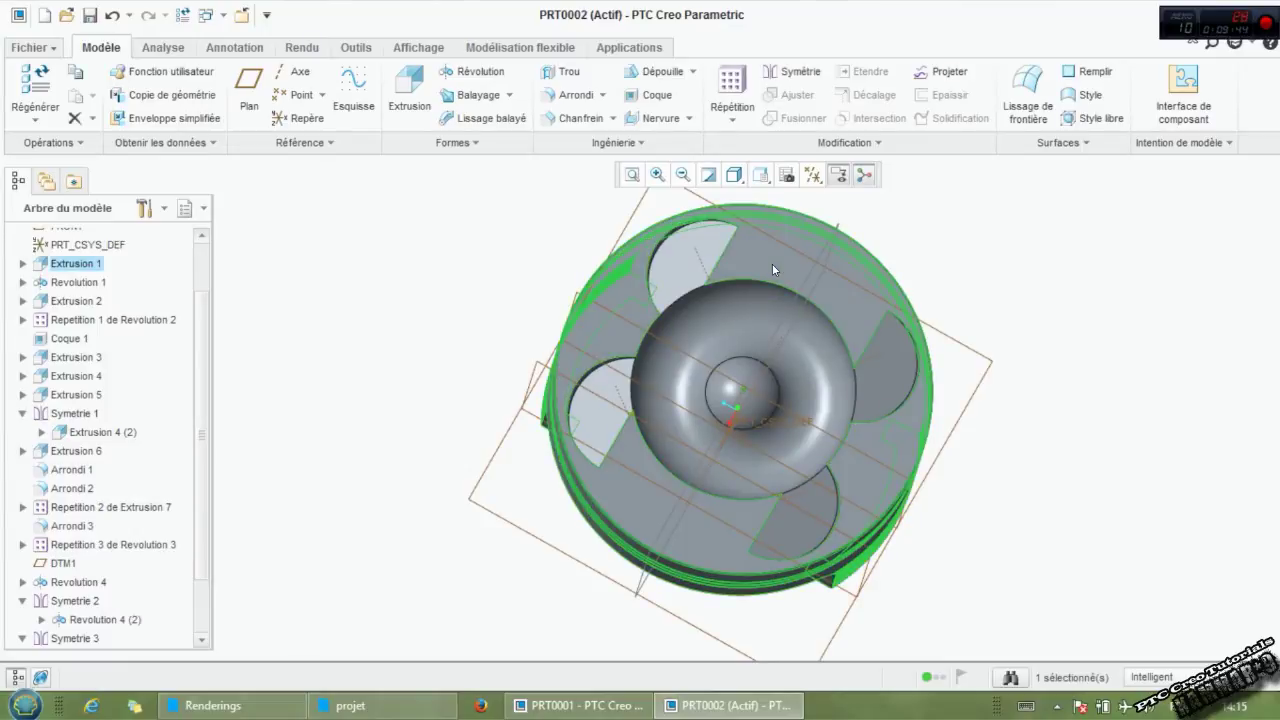
middle_drag(718, 292, 741, 321)
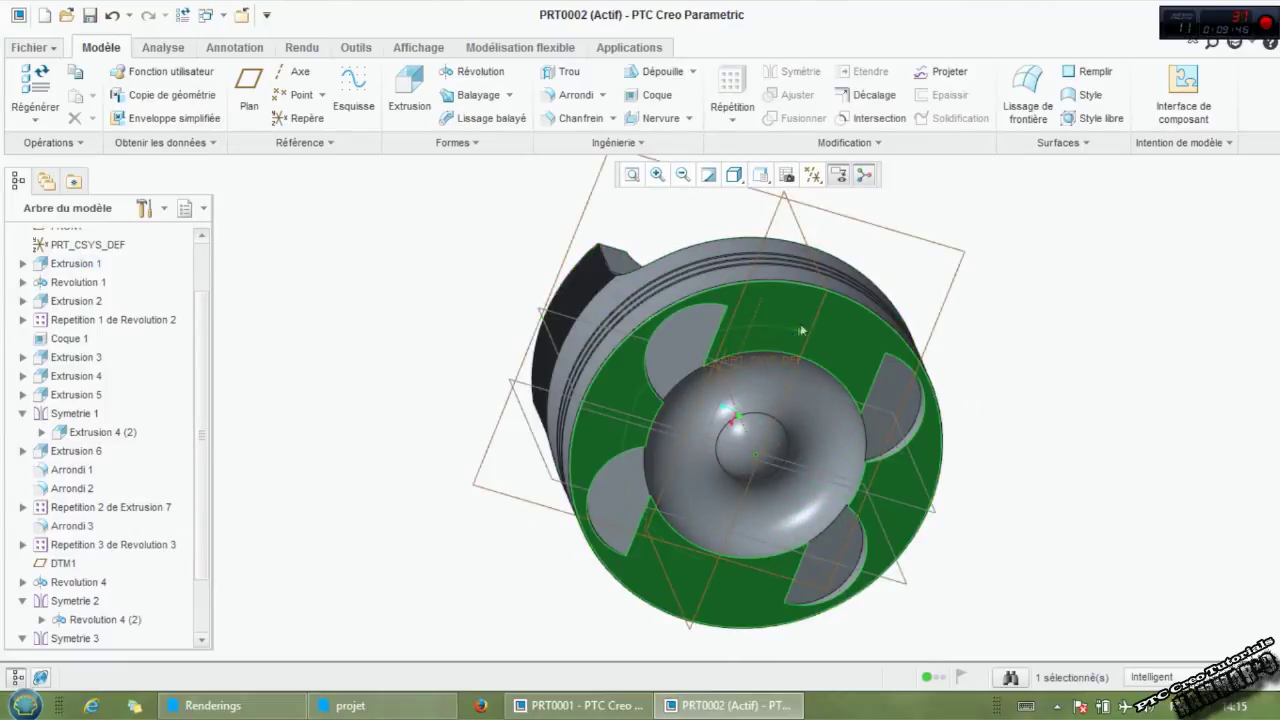
click(420, 90)
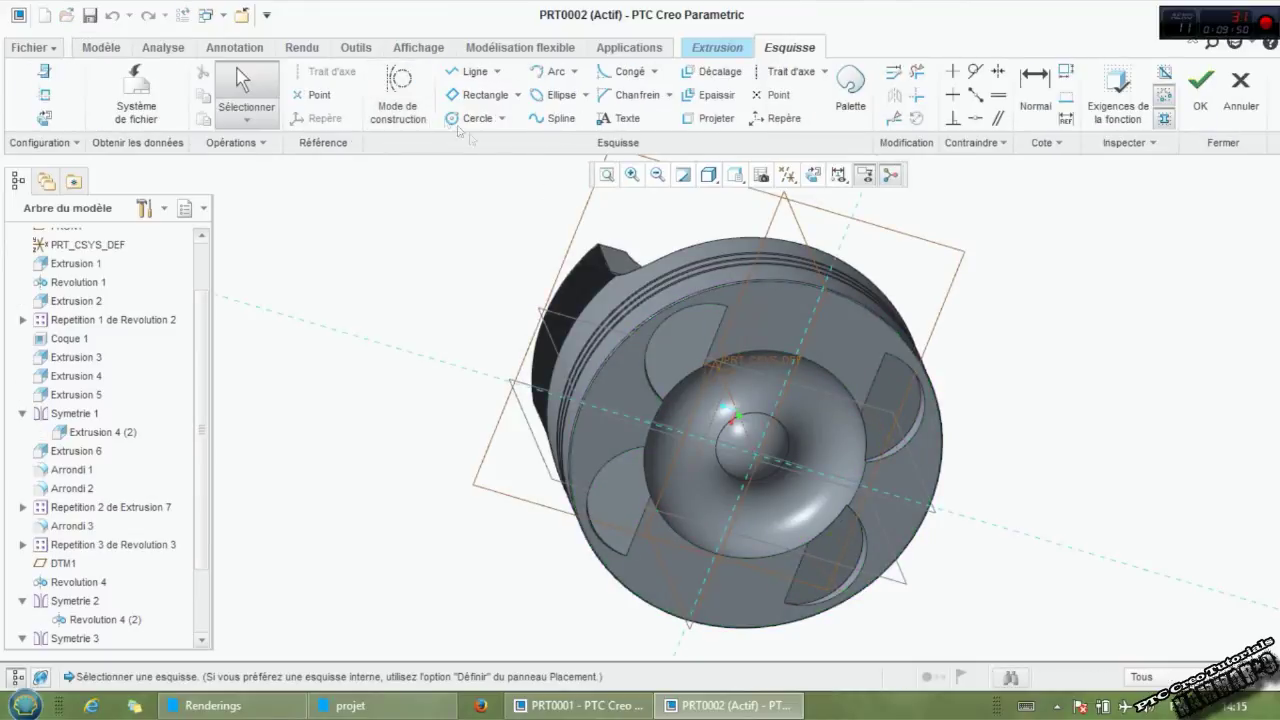
click(620, 119)
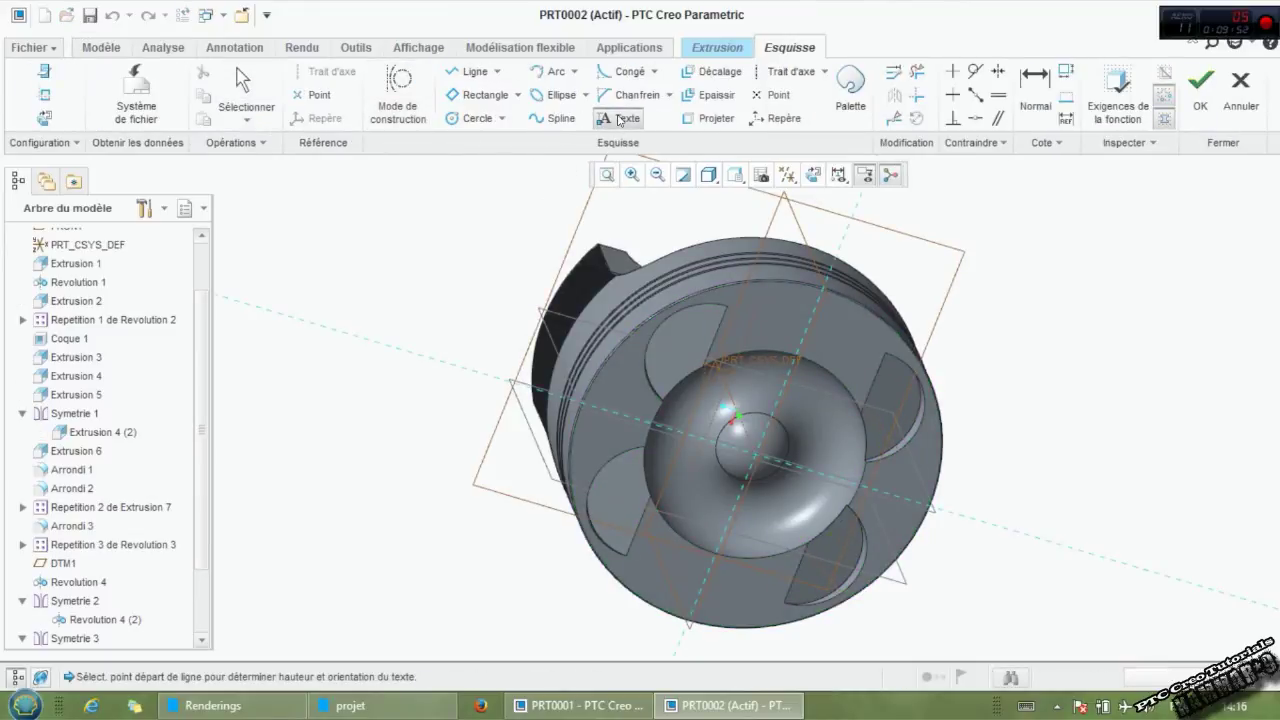
click(812, 175)
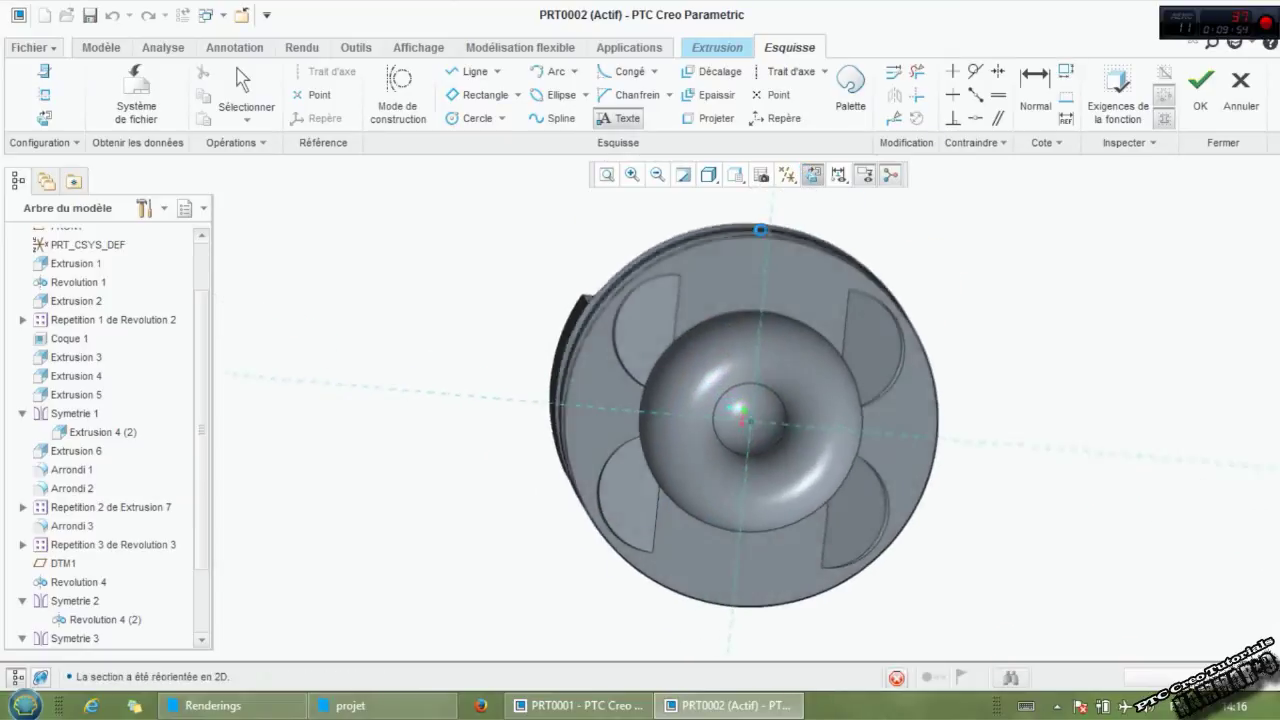
middle_click(705, 270)
Draw a 67.80 circle centred on the origin and make it construction geometry.
click(472, 118)
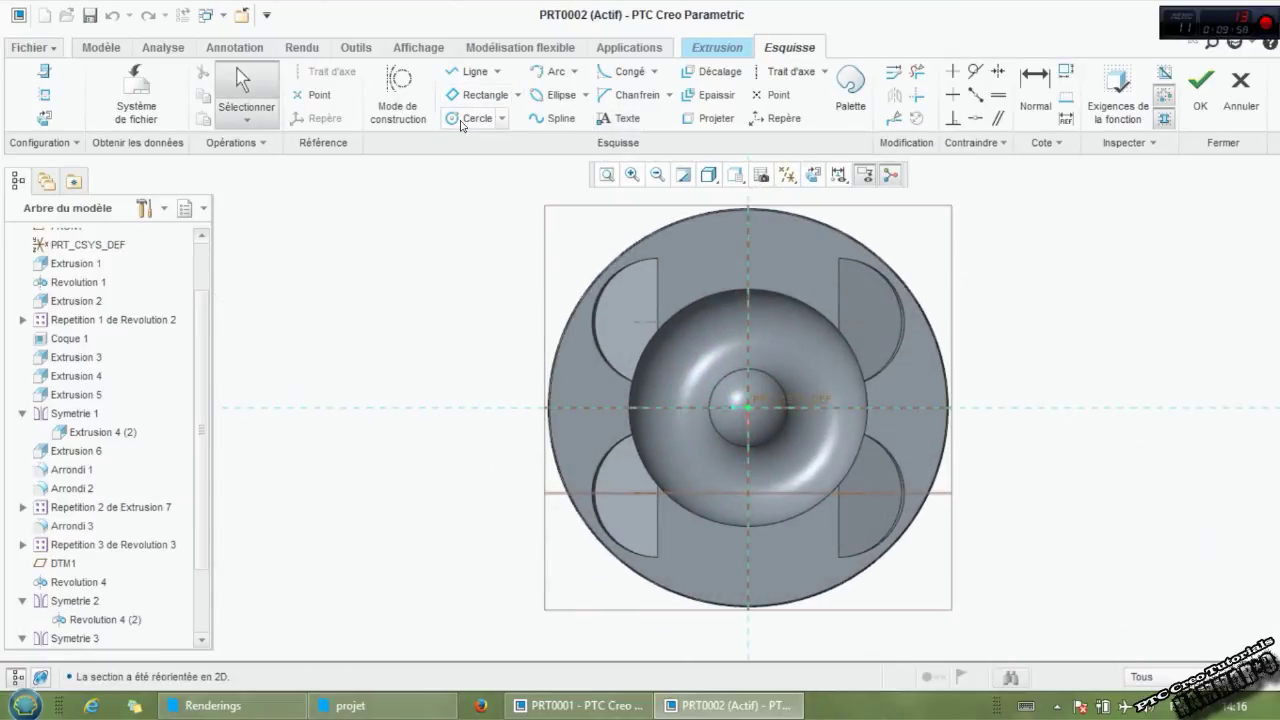
click(747, 408)
click(758, 244)
middle_click(665, 320)
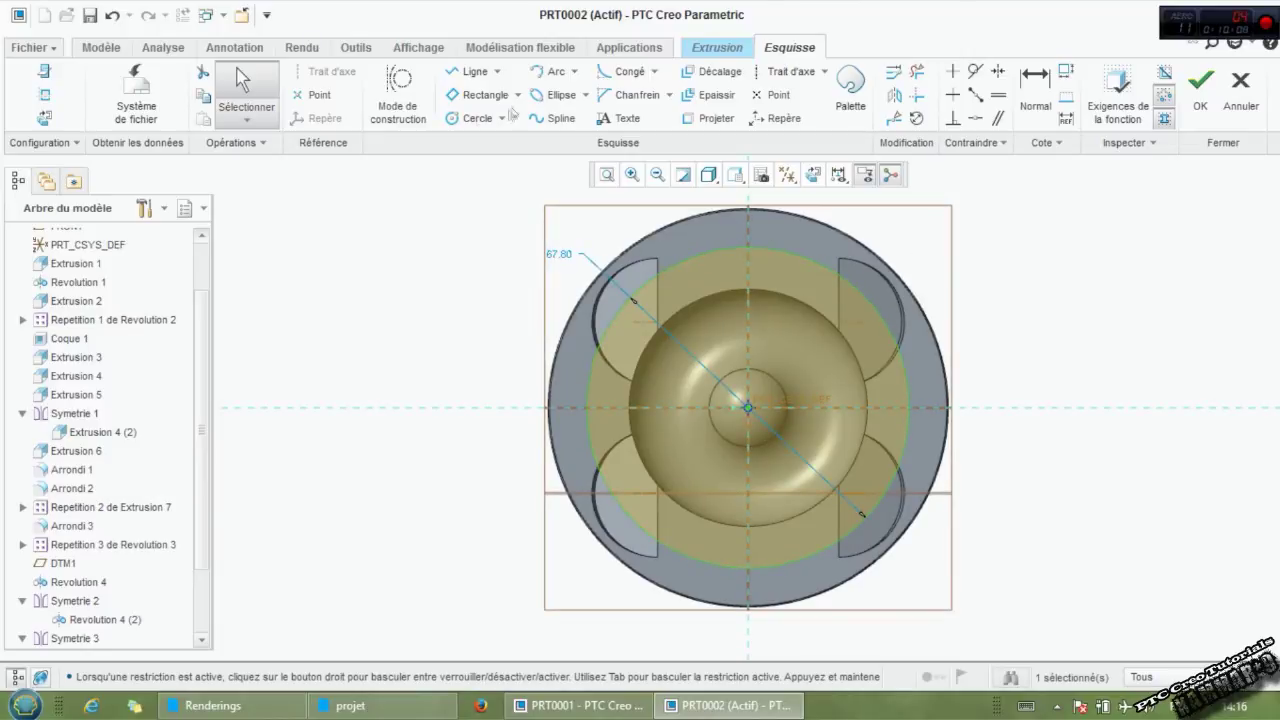
click(400, 105)
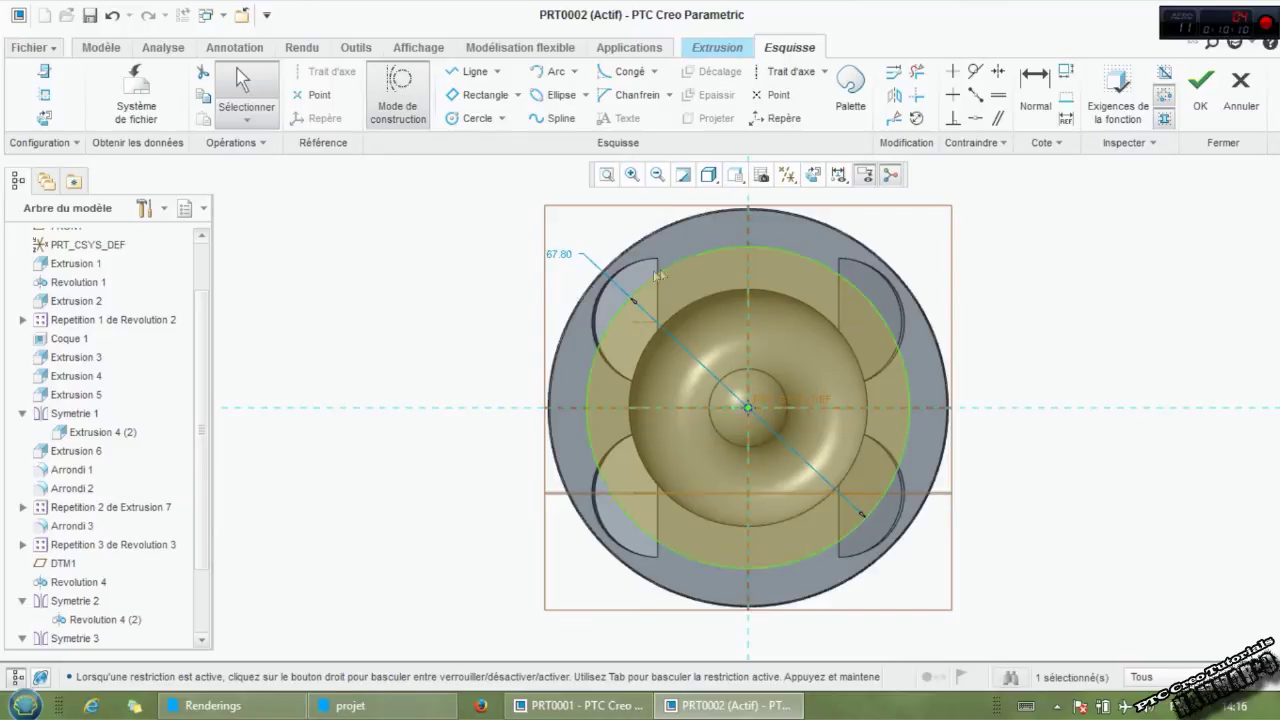
key(Escape)
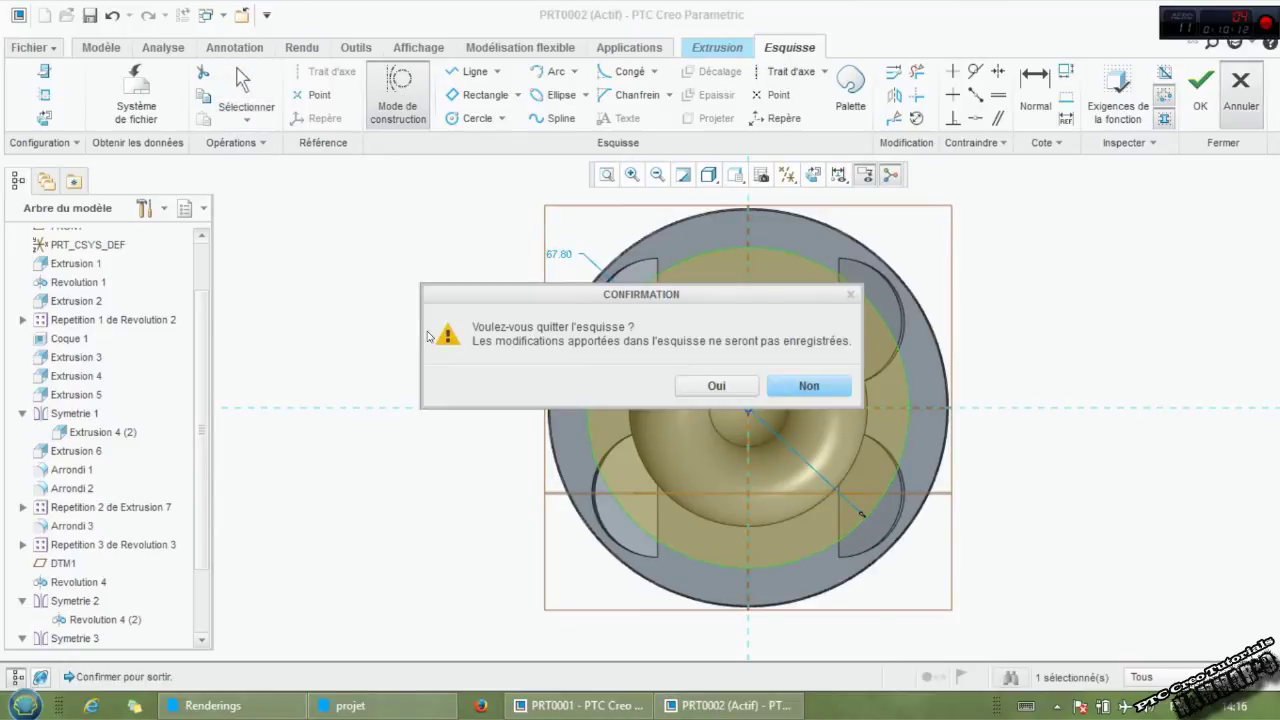
Stay in the sketch, make the circle construction, and enlarge it to 69.25.
click(777, 390)
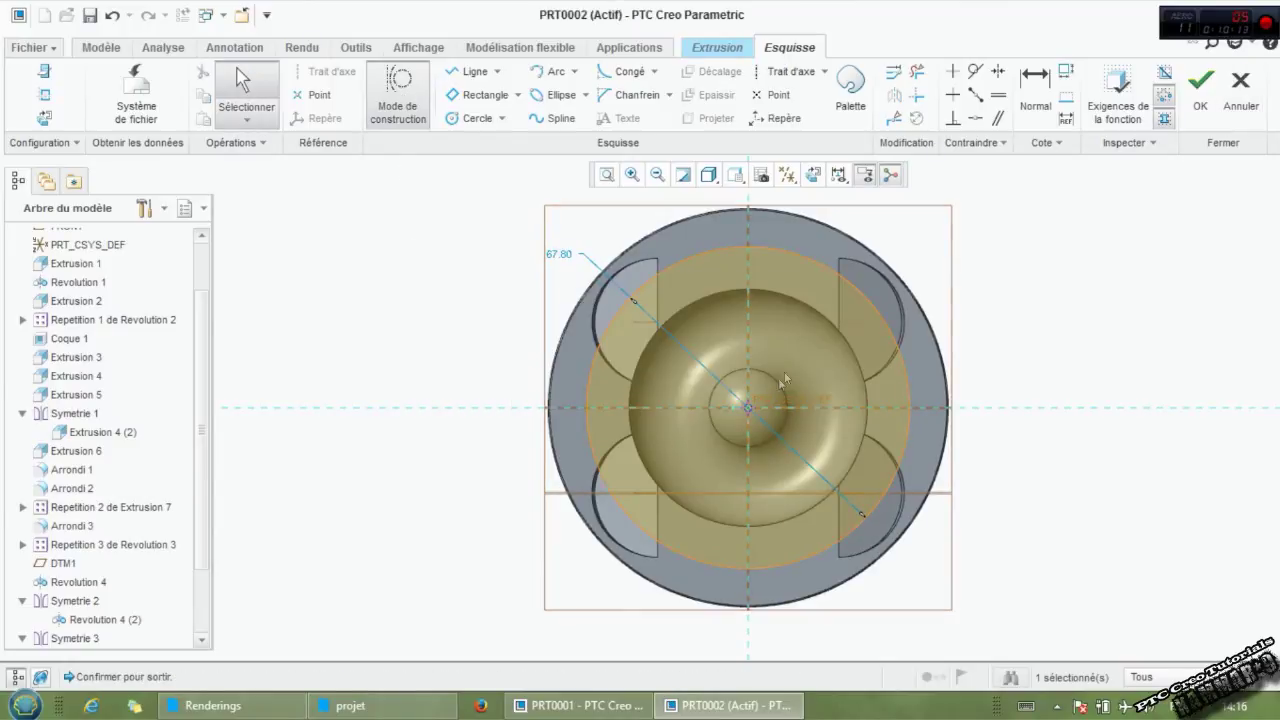
right_click(812, 266)
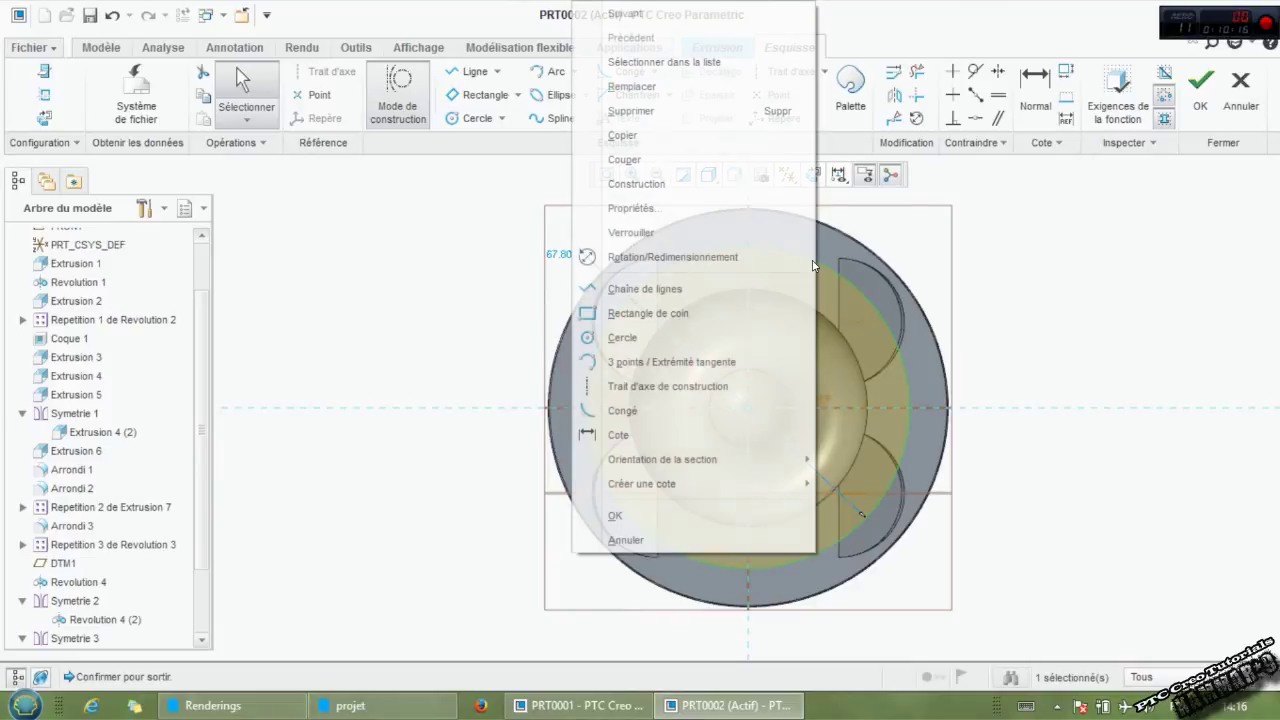
click(700, 184)
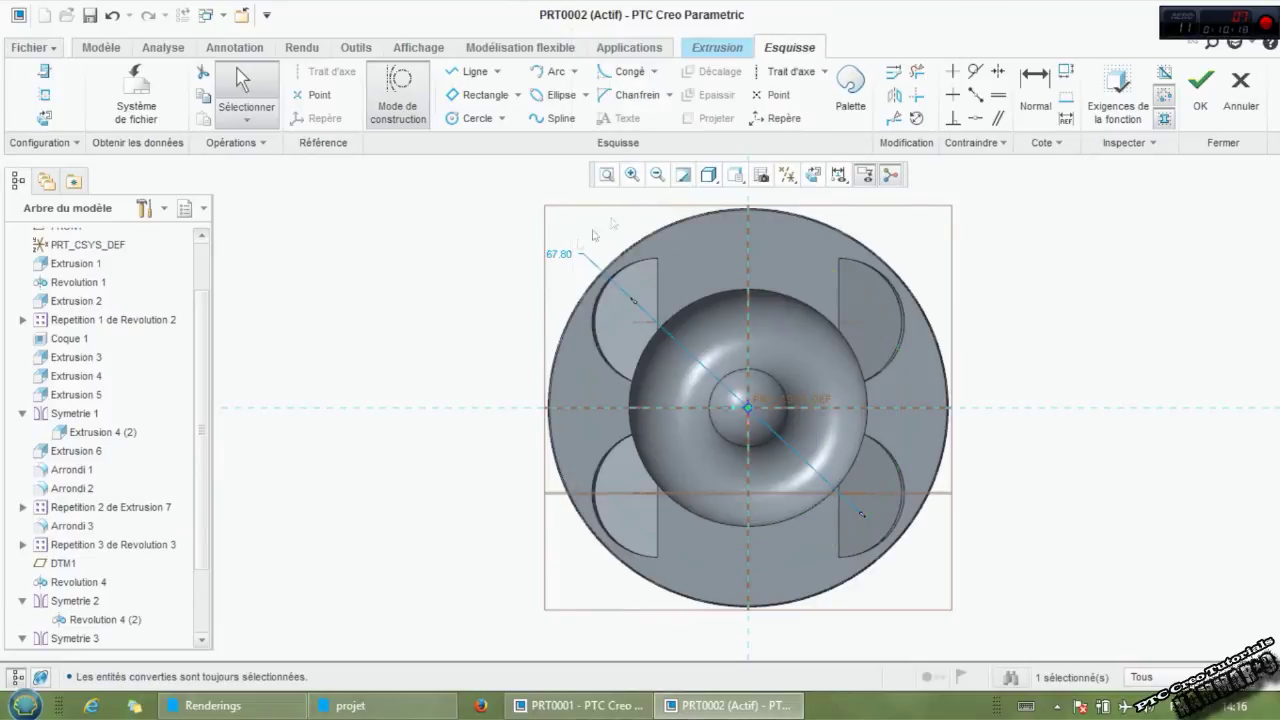
scroll(860, 254, up, 1)
drag(800, 268, 755, 276)
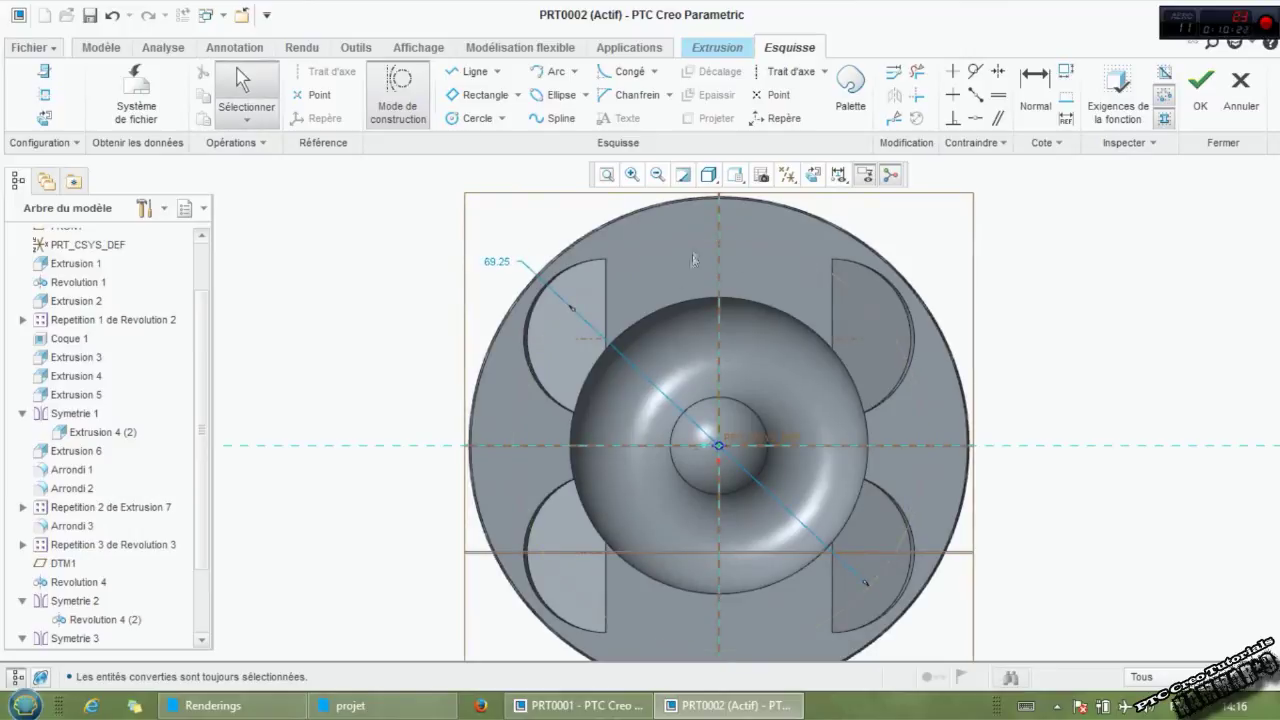
key(Escape)
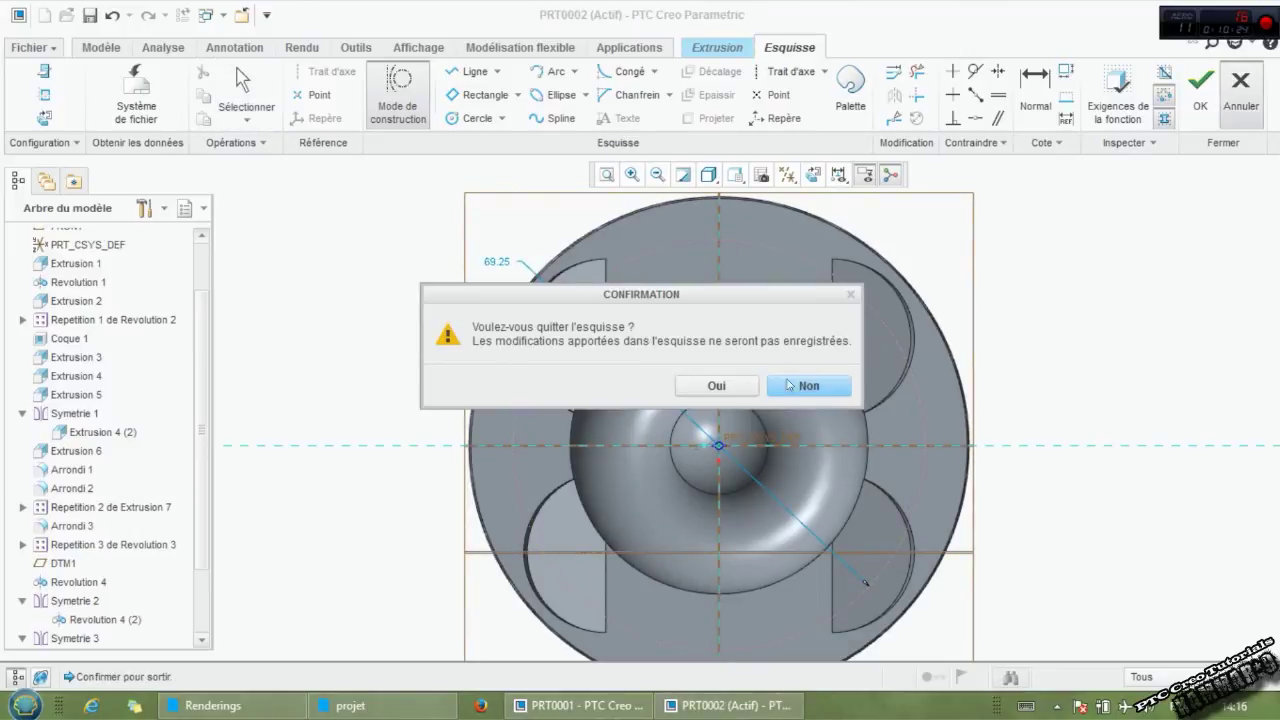
click(790, 385)
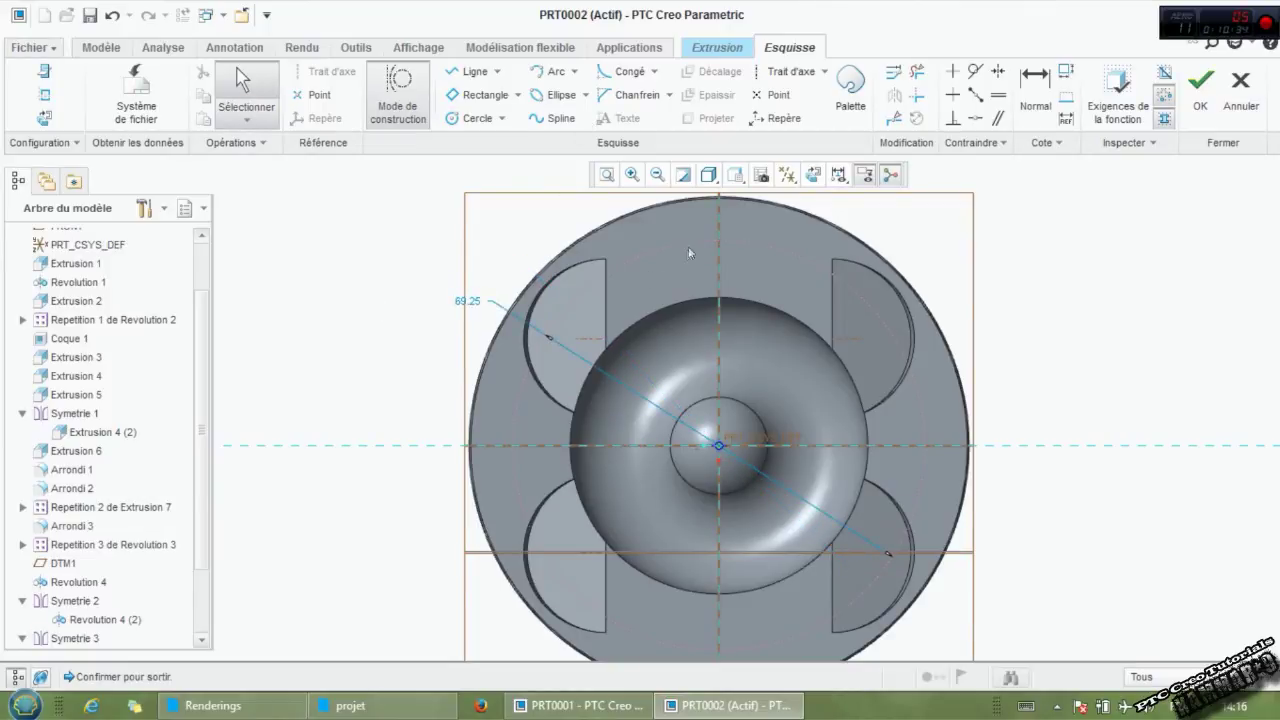
Undo the circle, discard the sketch, and cancel the crown extrusion.
key(ctrl+z)
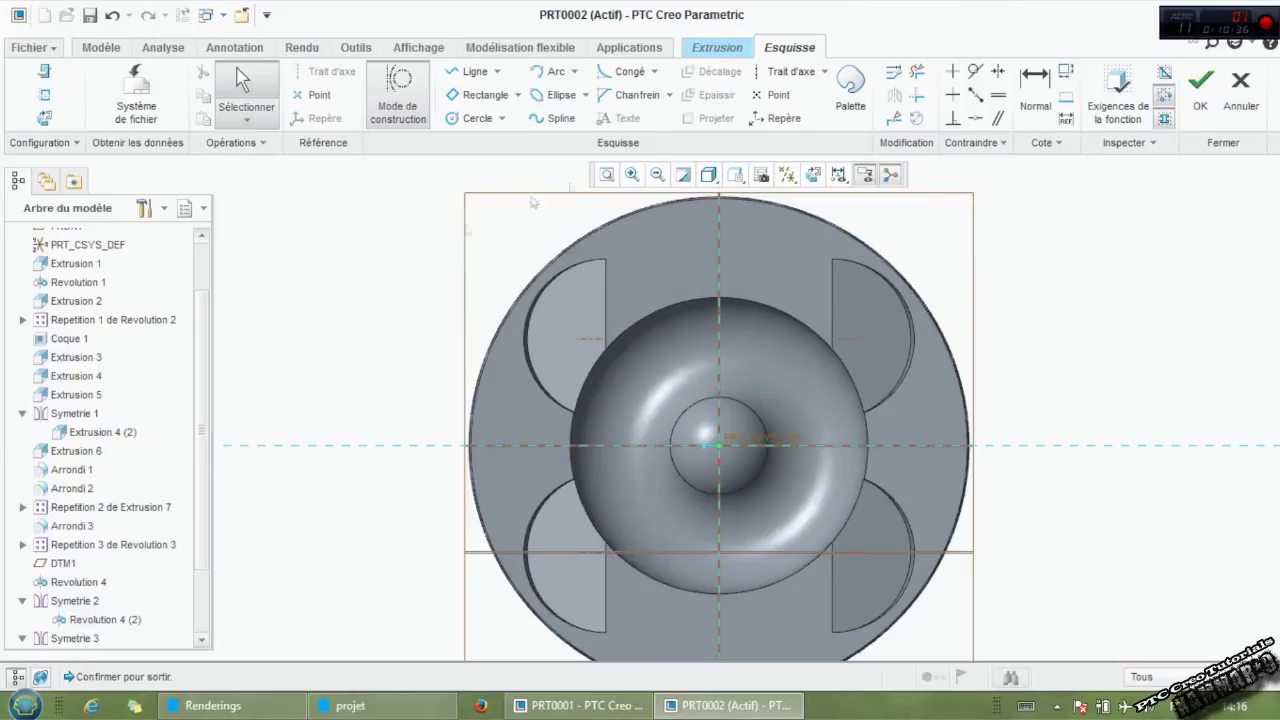
click(555, 118)
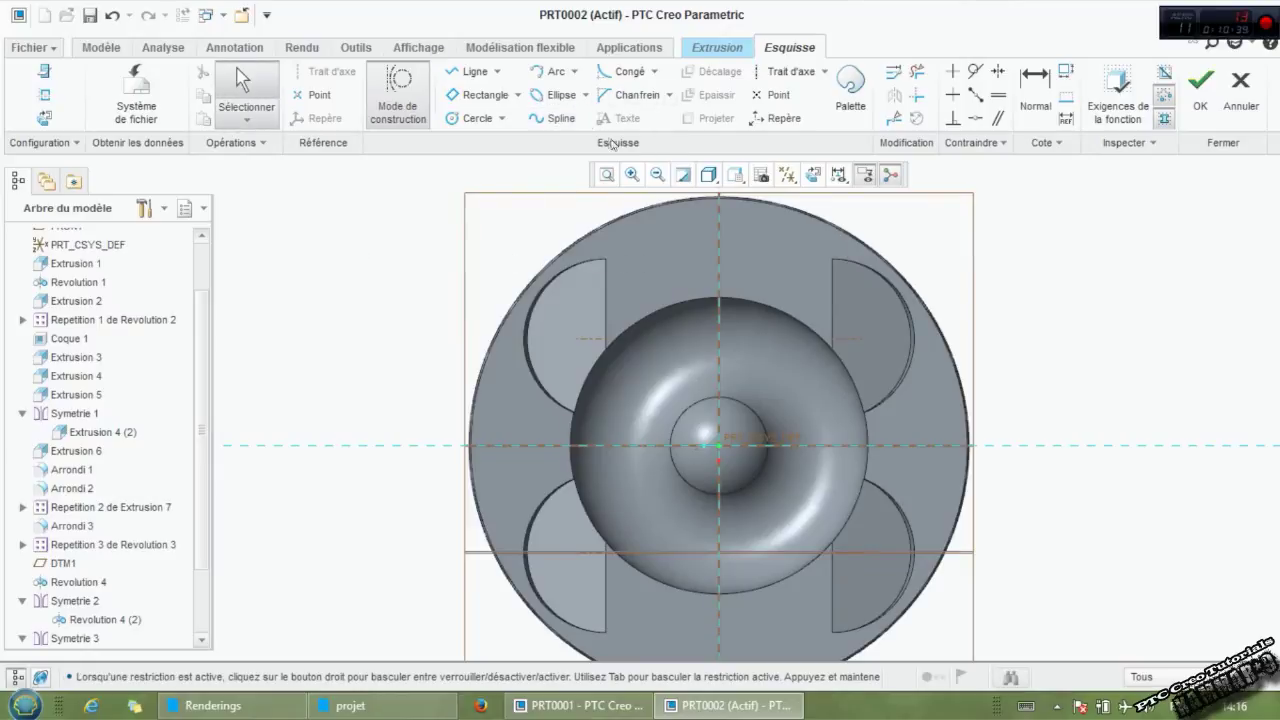
click(717, 47)
click(778, 48)
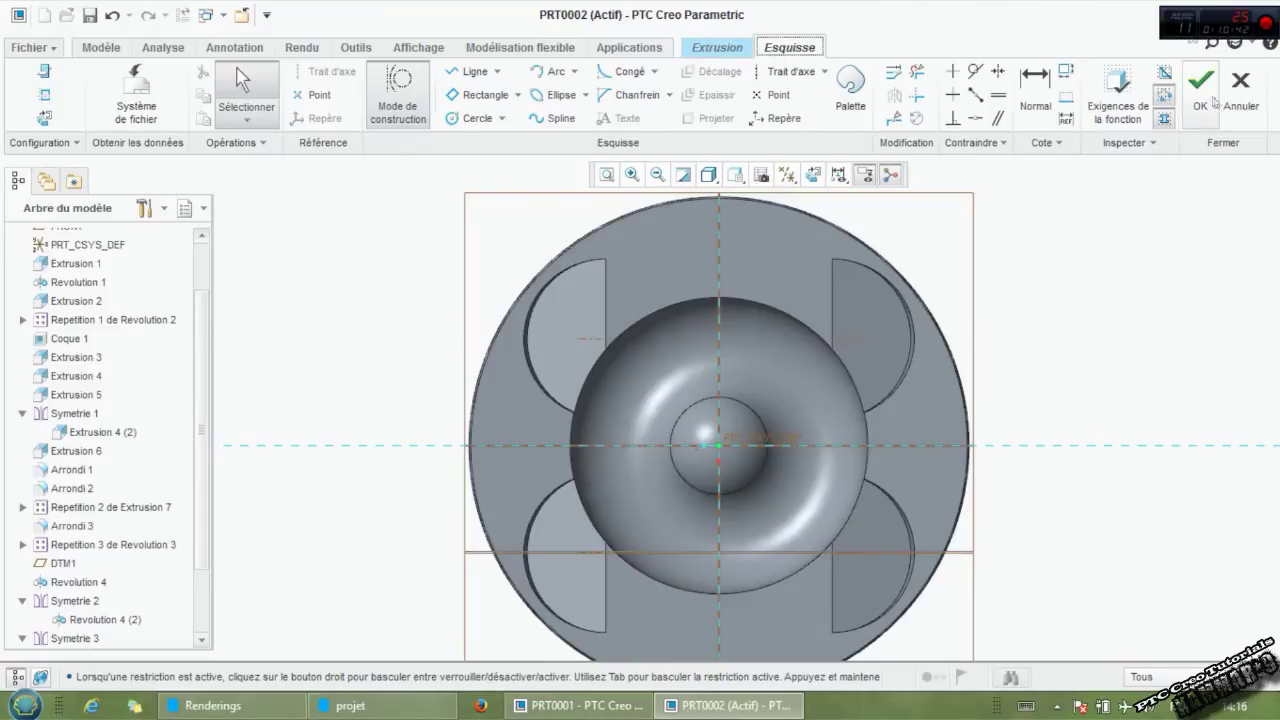
click(1240, 90)
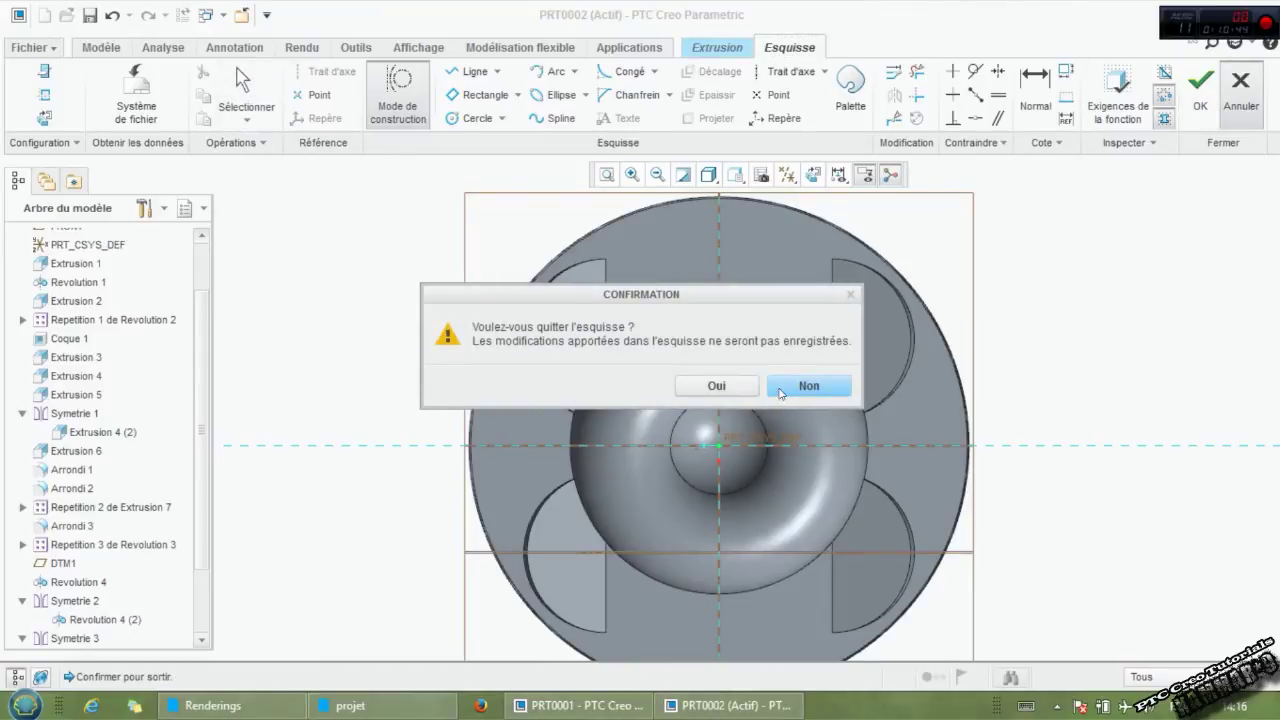
click(719, 385)
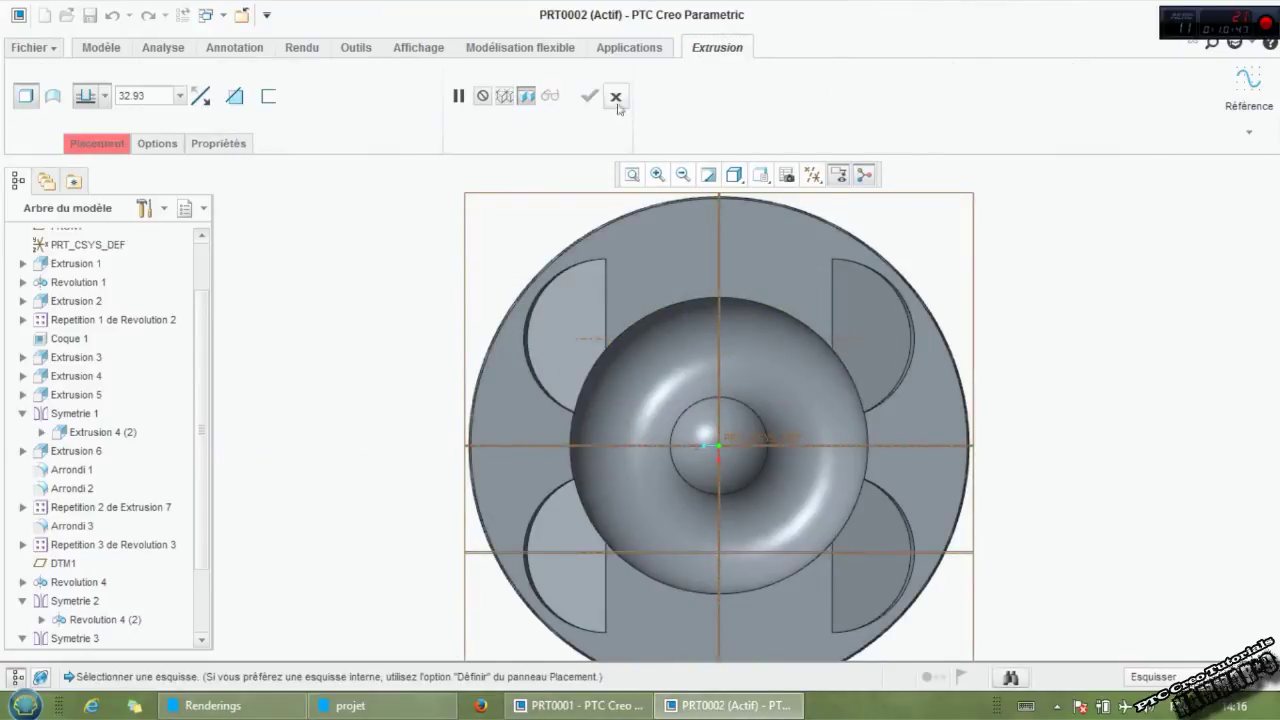
click(616, 100)
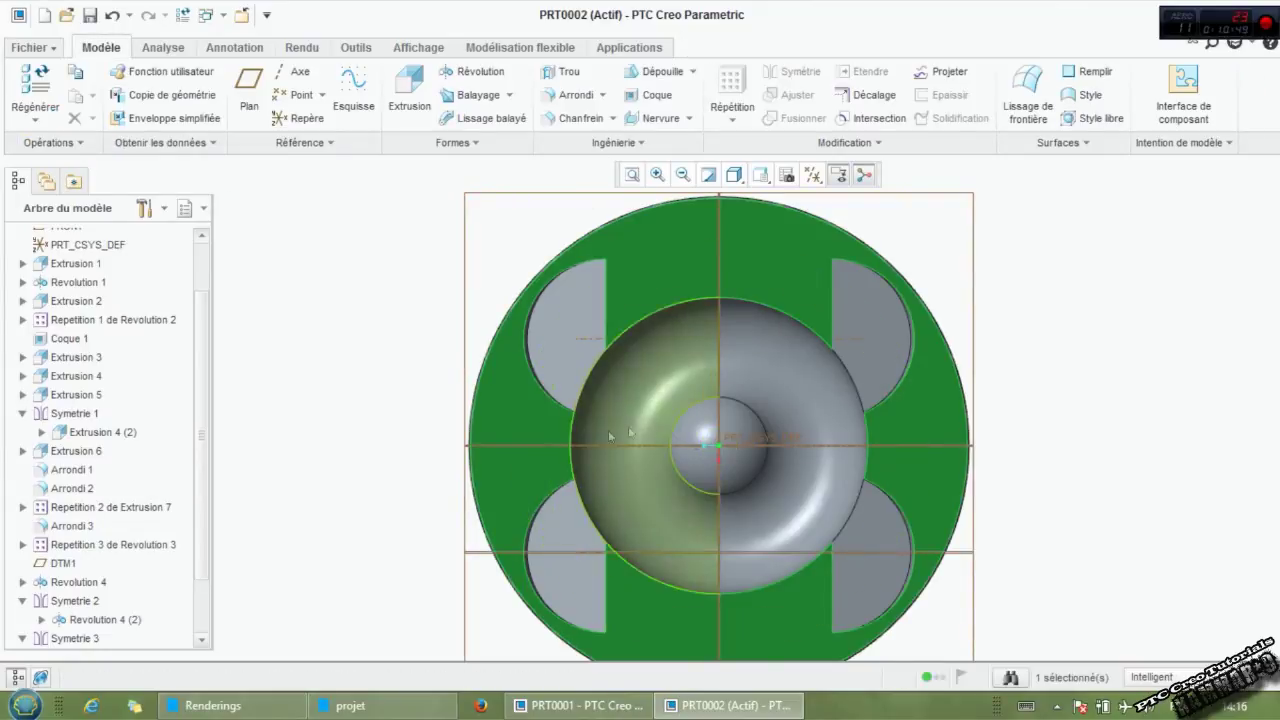
drag(204, 494, 204, 552)
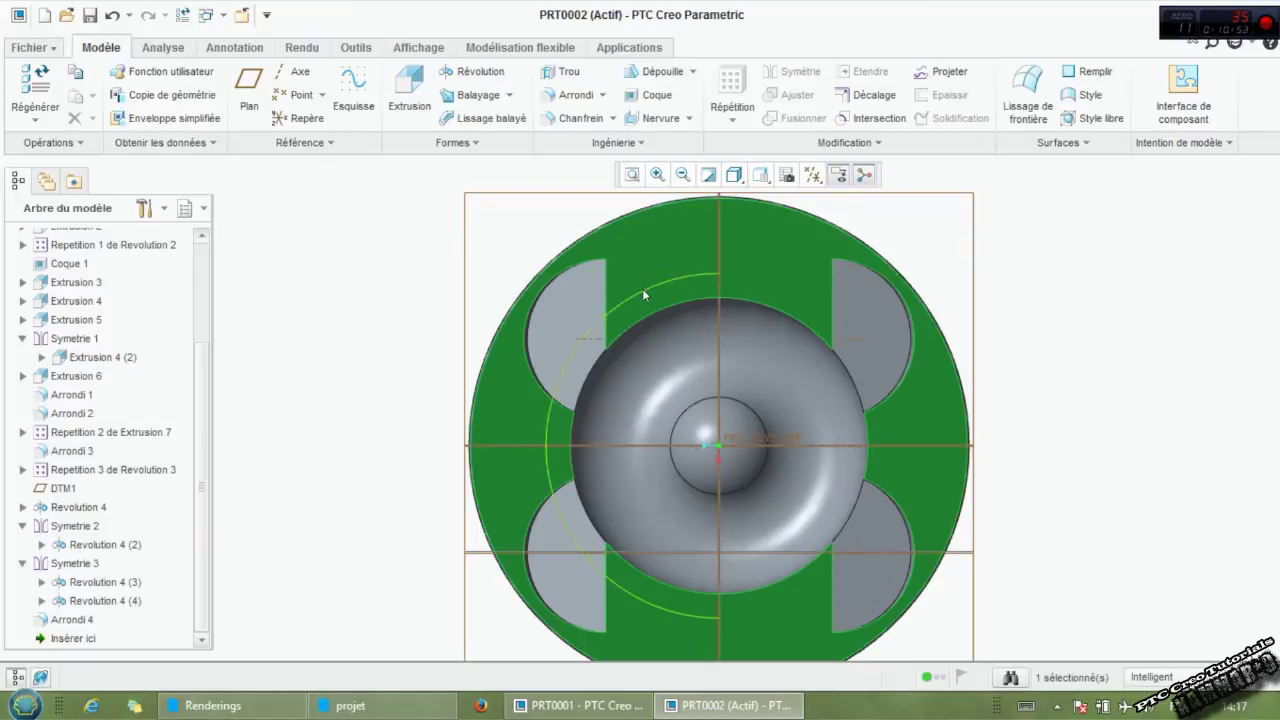
middle_drag(642, 288, 581, 235)
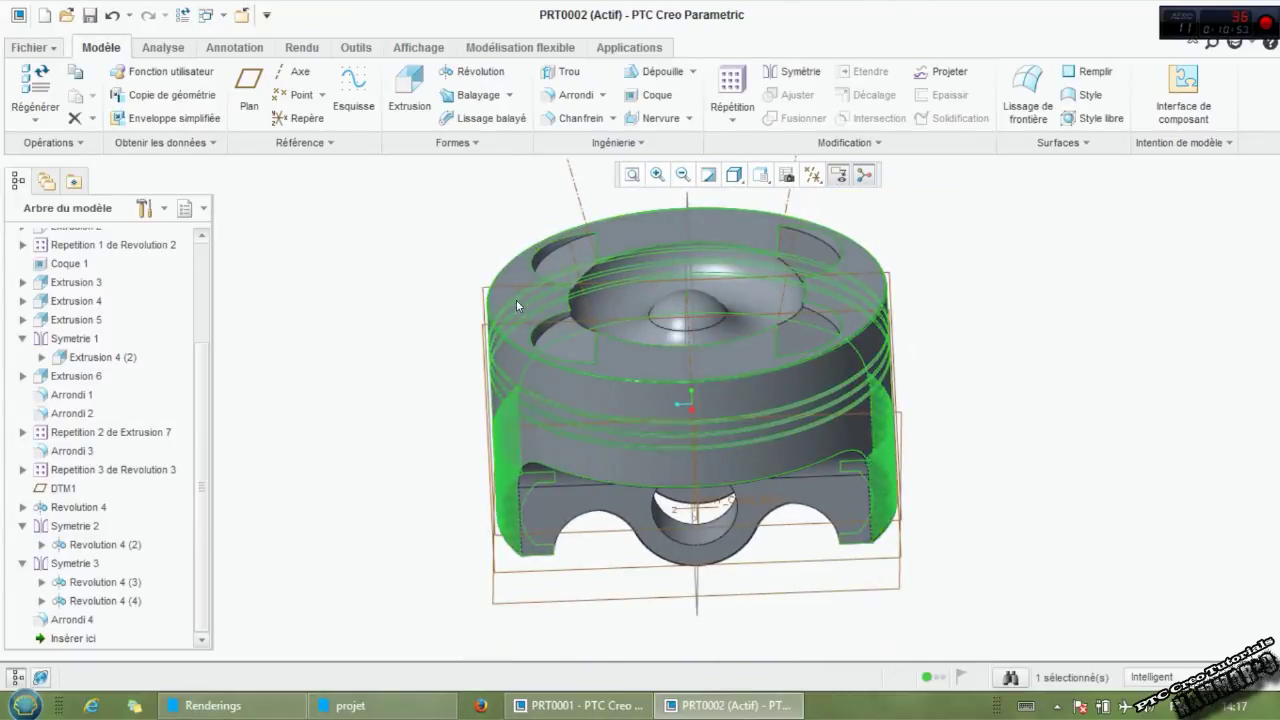
With the piston back in 3-D view, clear the selection and launch a new Extrusion.
double_click(516, 300)
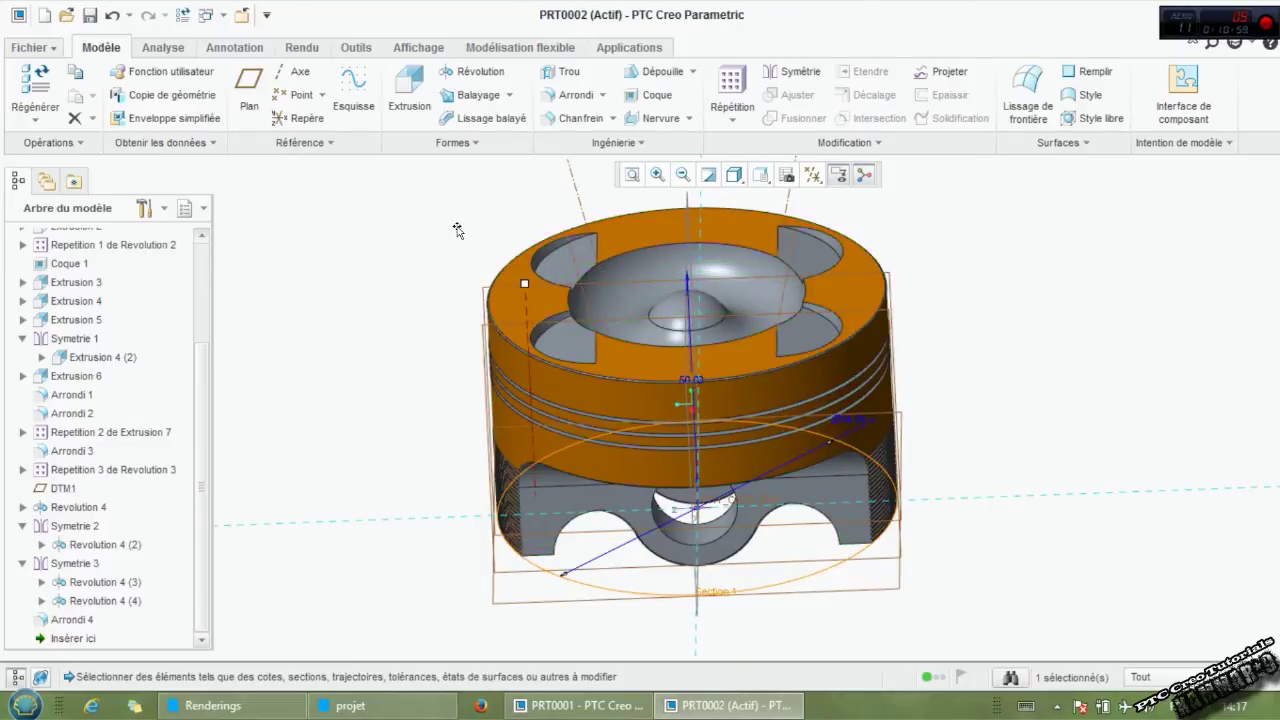
click(459, 231)
click(408, 92)
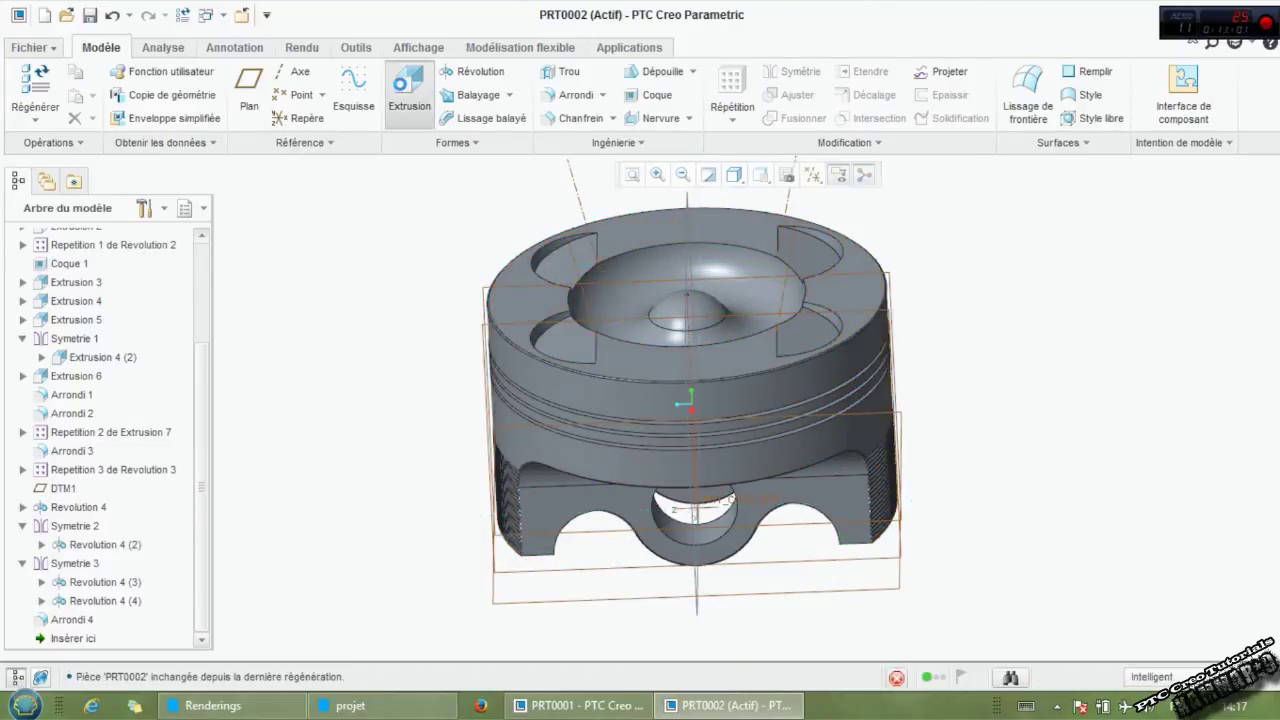
Sketch on the crown's top face, view it straight on, and mark a text line's start and height.
click(519, 274)
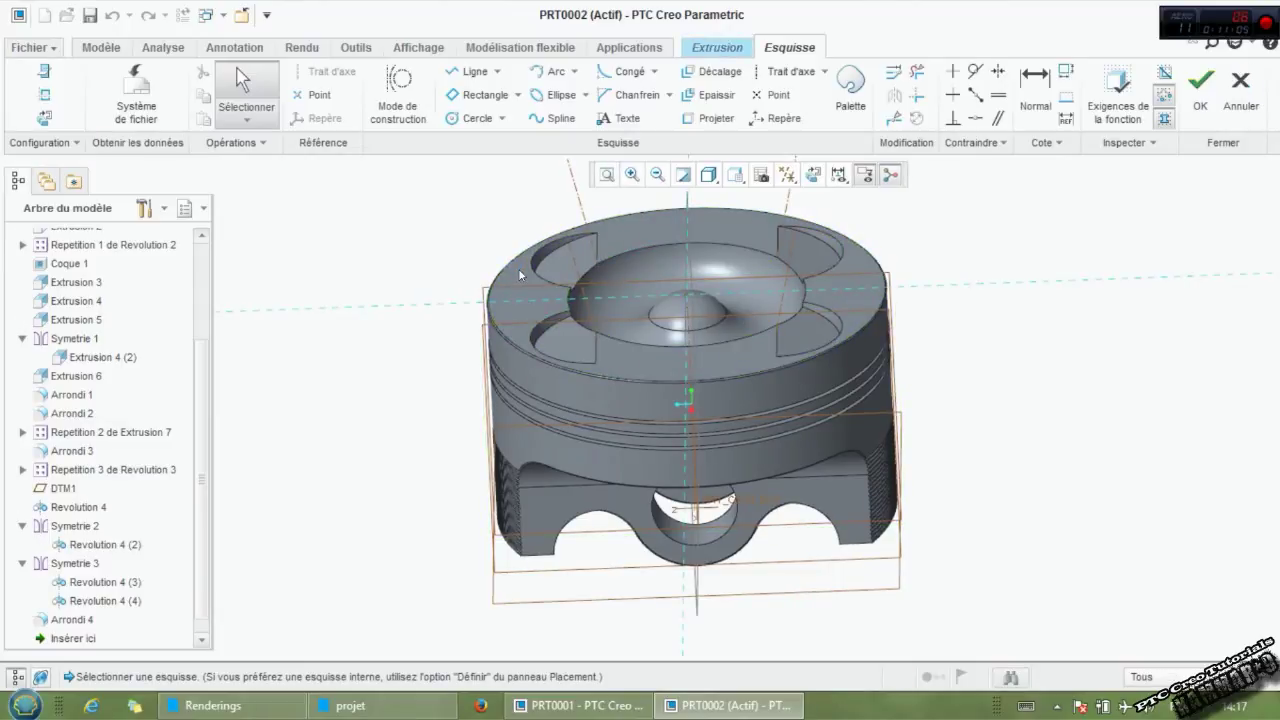
click(620, 122)
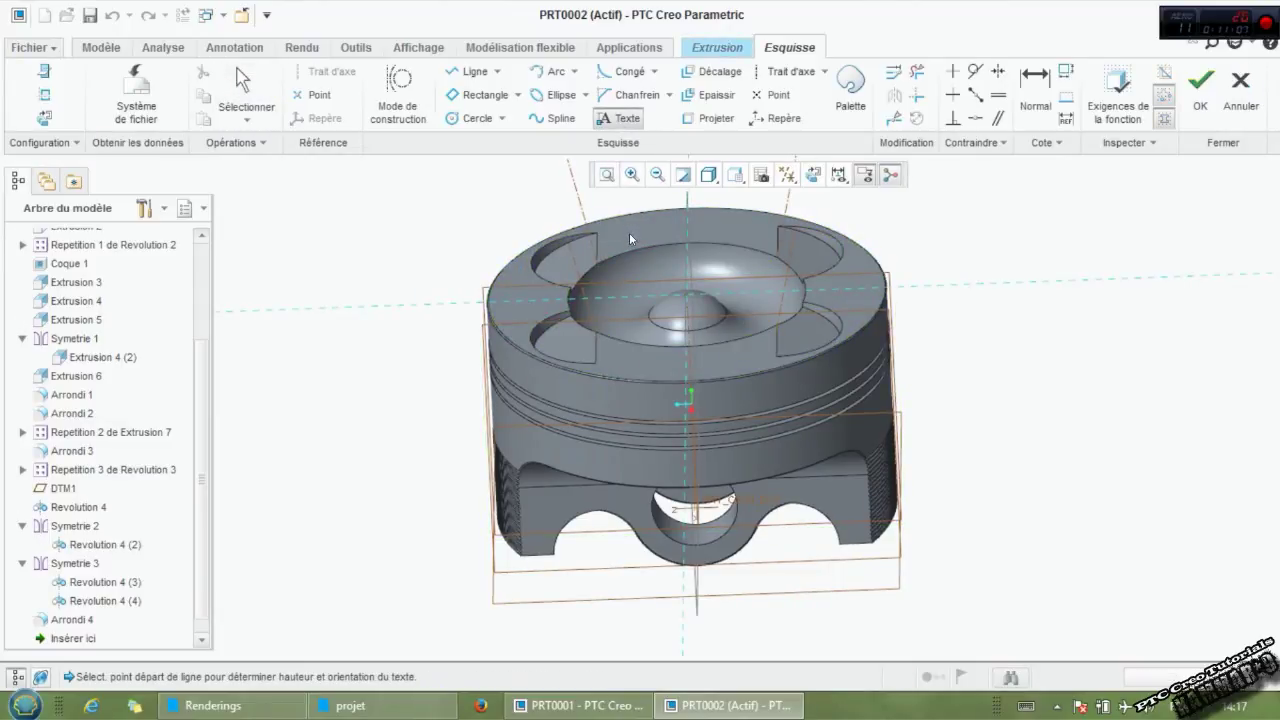
click(812, 174)
click(710, 258)
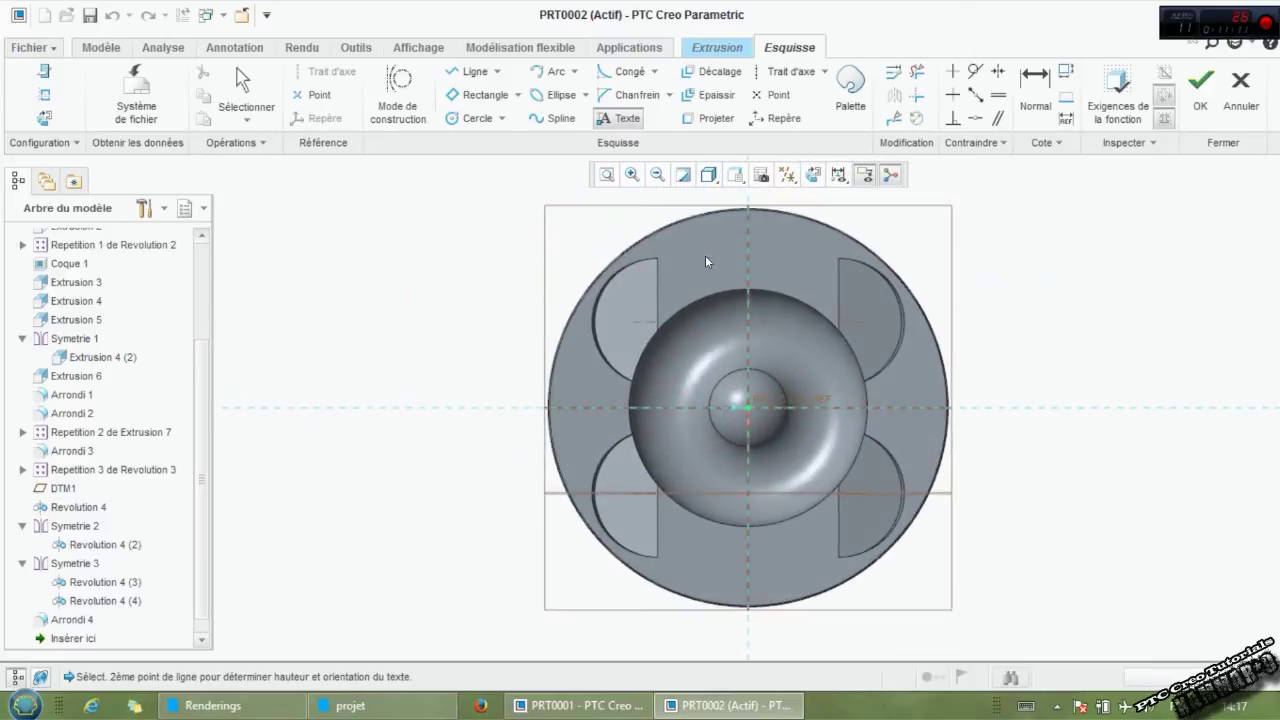
click(781, 262)
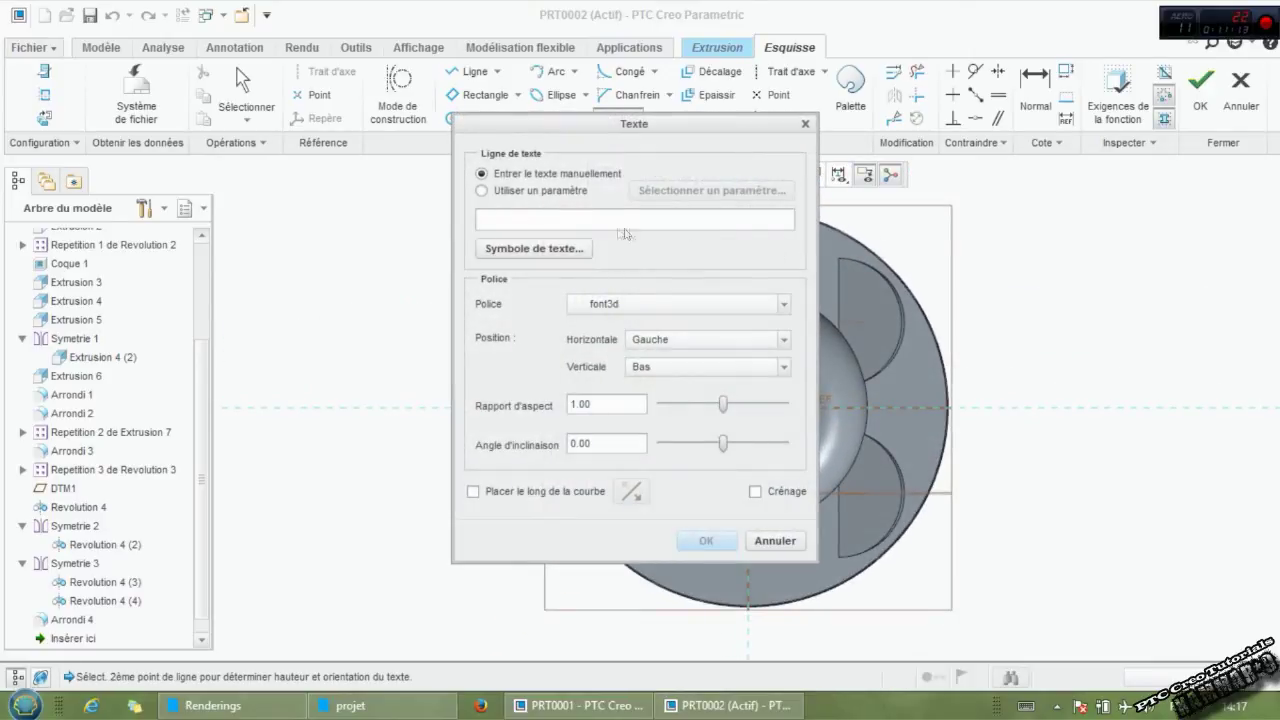
Enter the text 'Kammar9 V12 Engine' and place it on the crown.
text(Kammar9 V12 Engine)
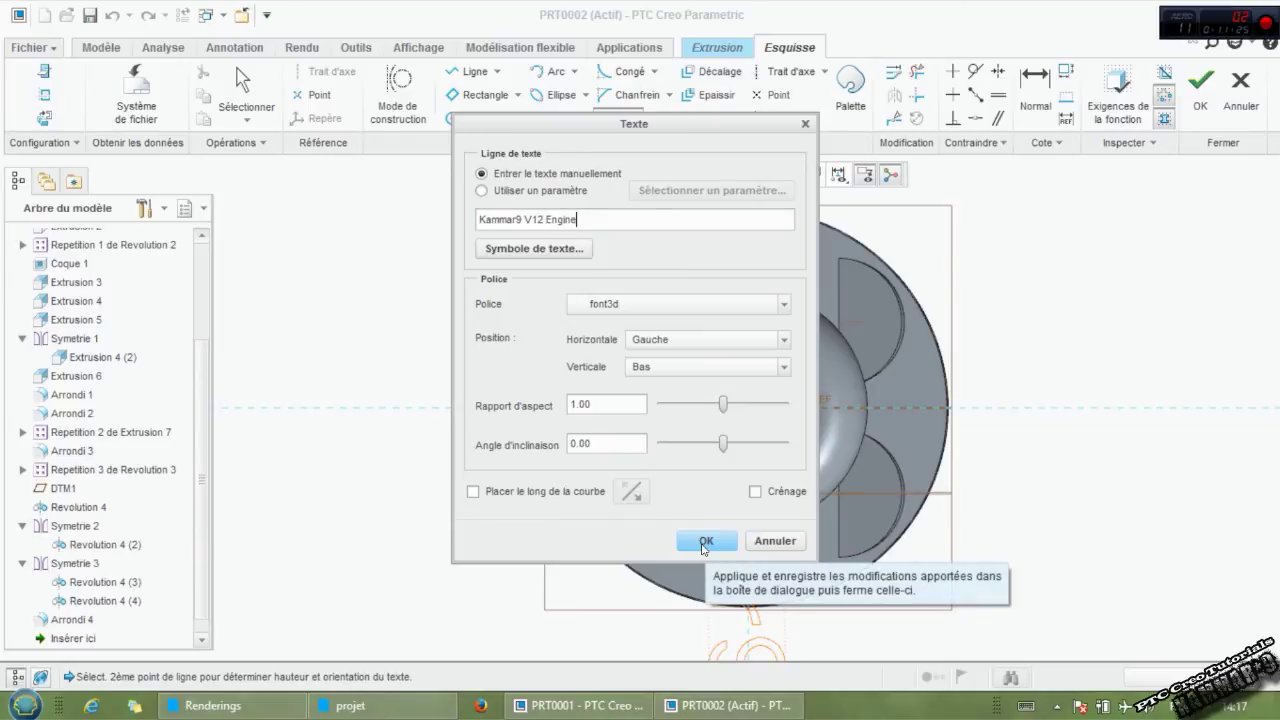
click(705, 542)
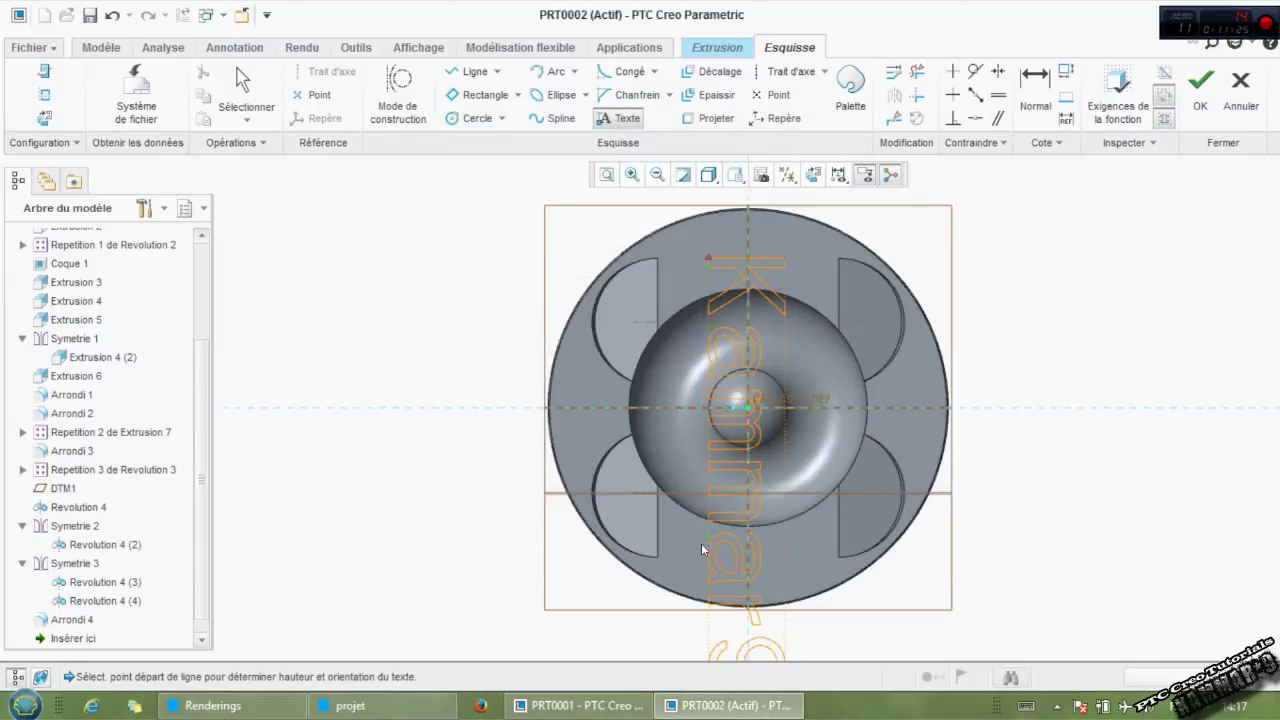
middle_click(716, 260)
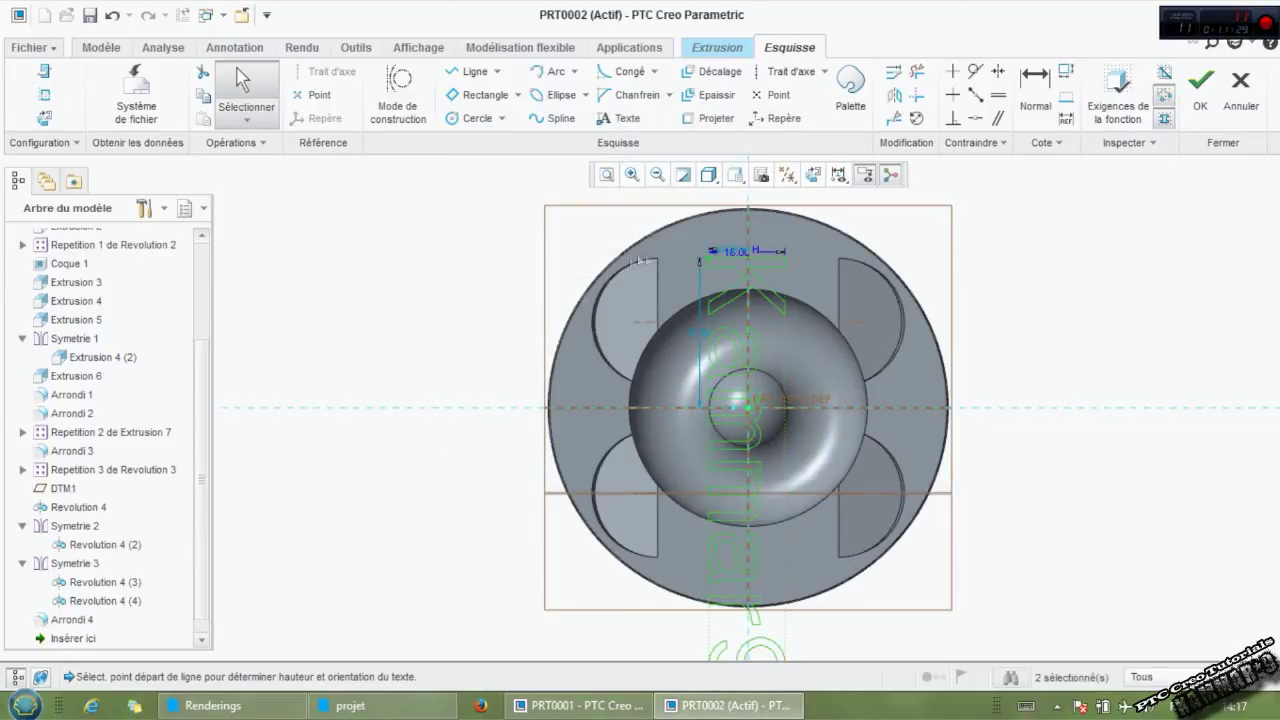
Draw a 70.49 circle around the crown centre.
click(476, 124)
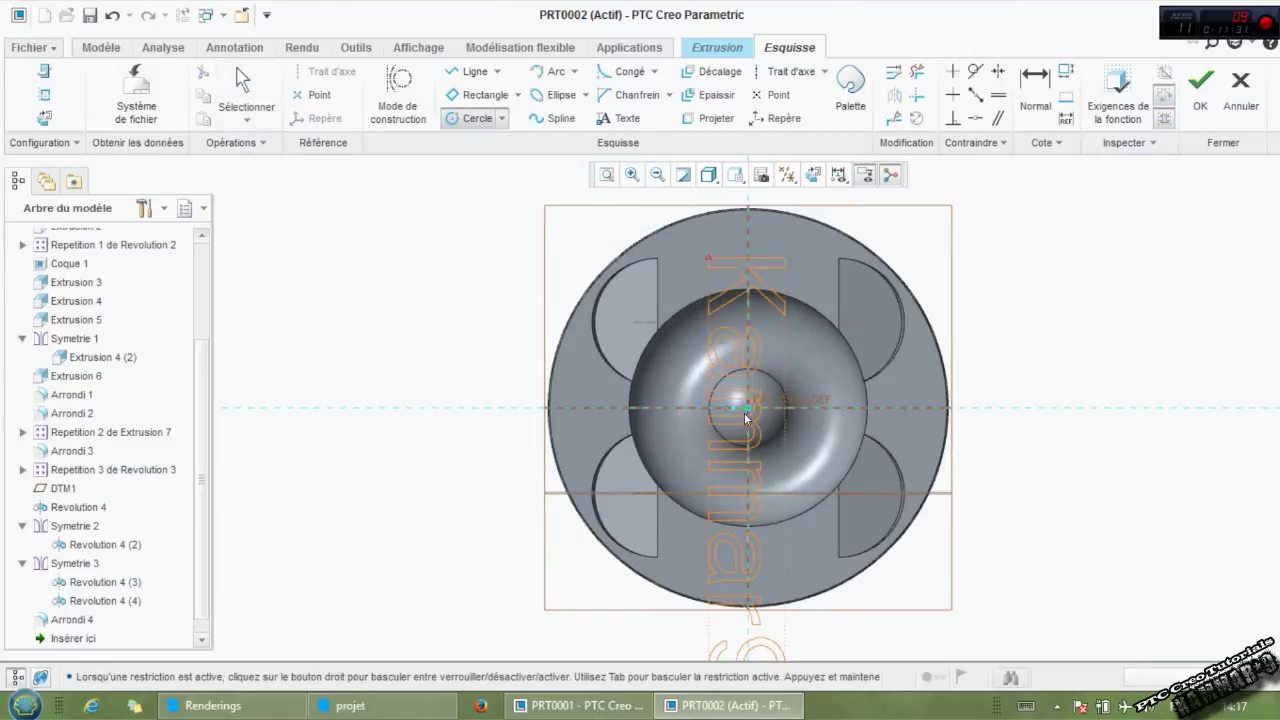
click(816, 254)
middle_click(816, 254)
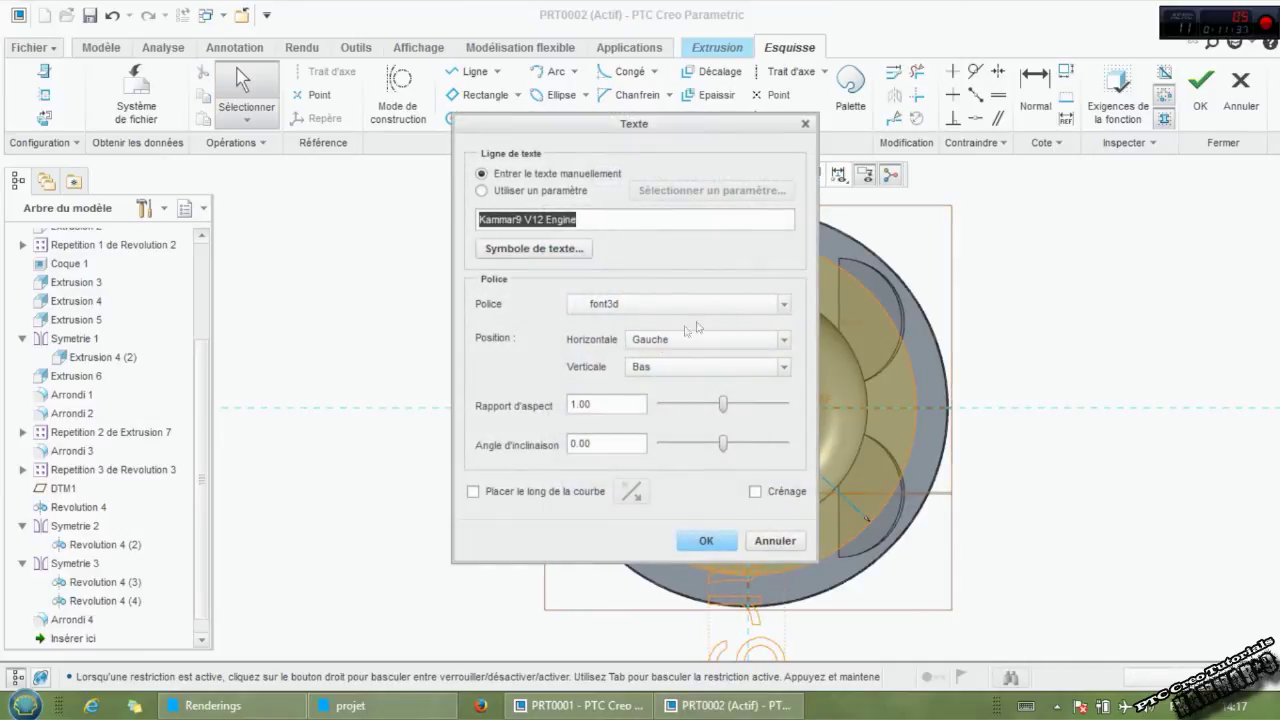
Make the text follow the circle arc, flipped to the other side.
click(527, 494)
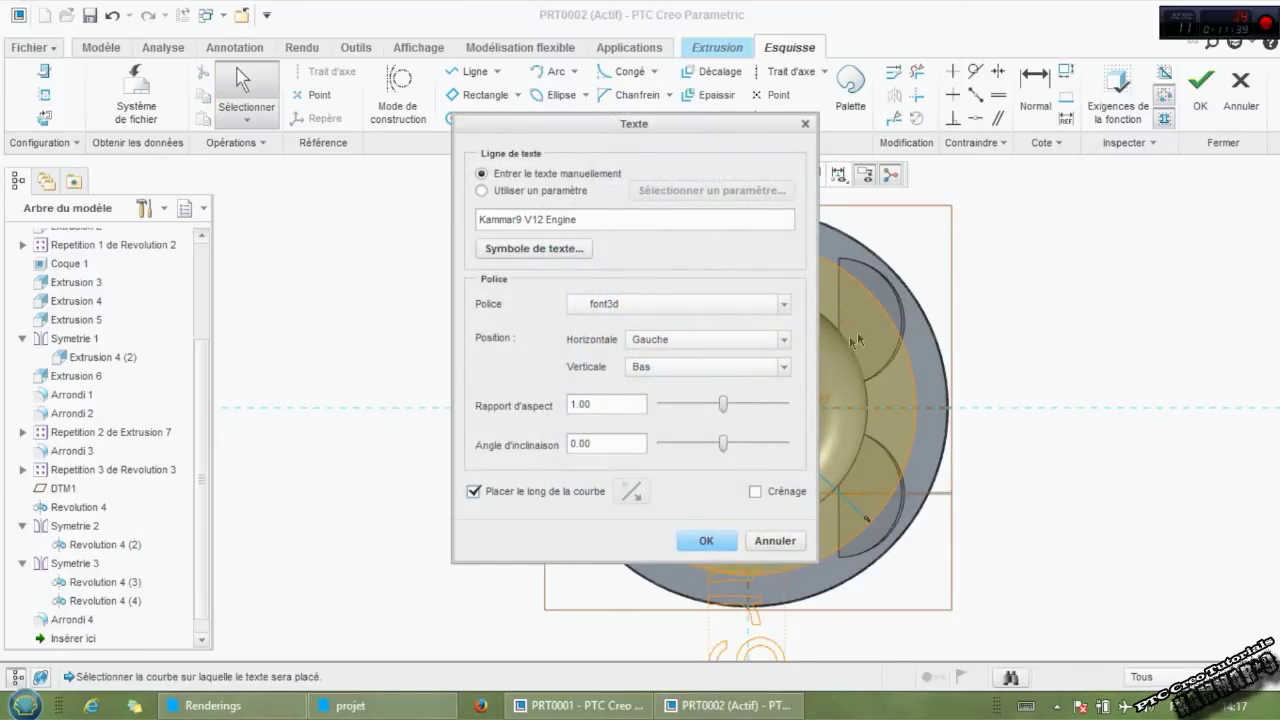
click(895, 326)
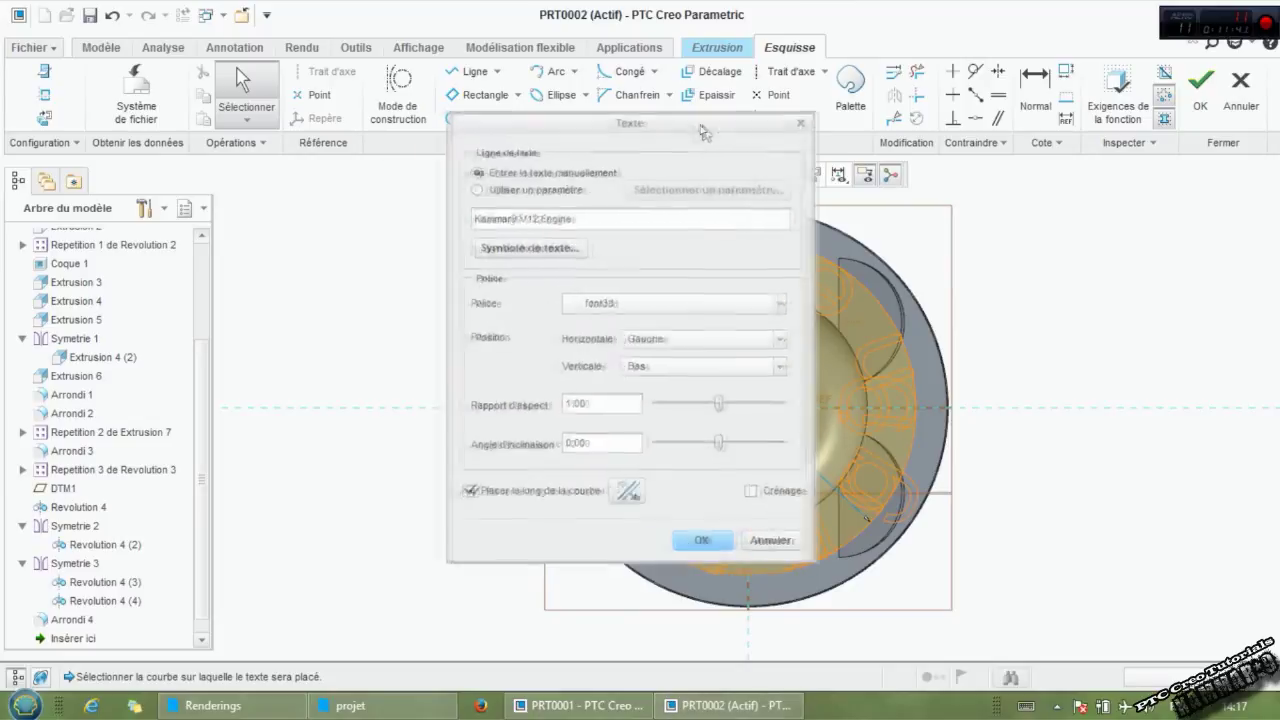
drag(709, 143, 466, 166)
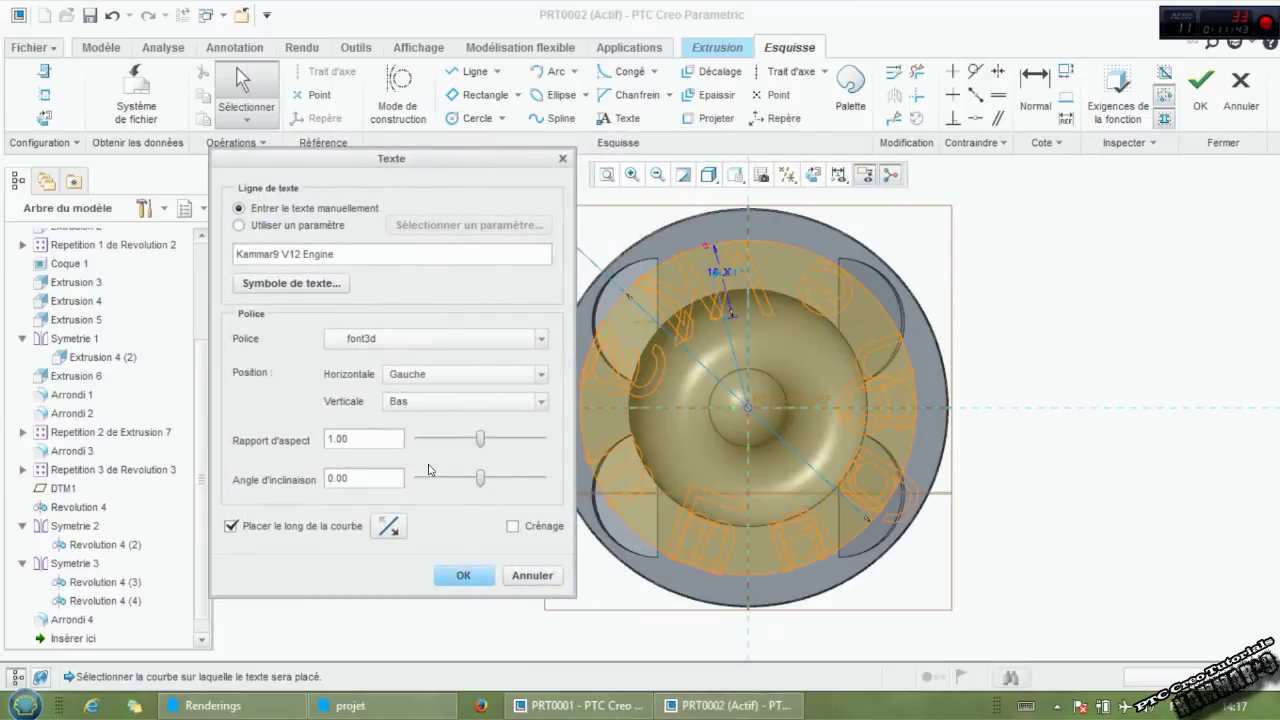
click(389, 527)
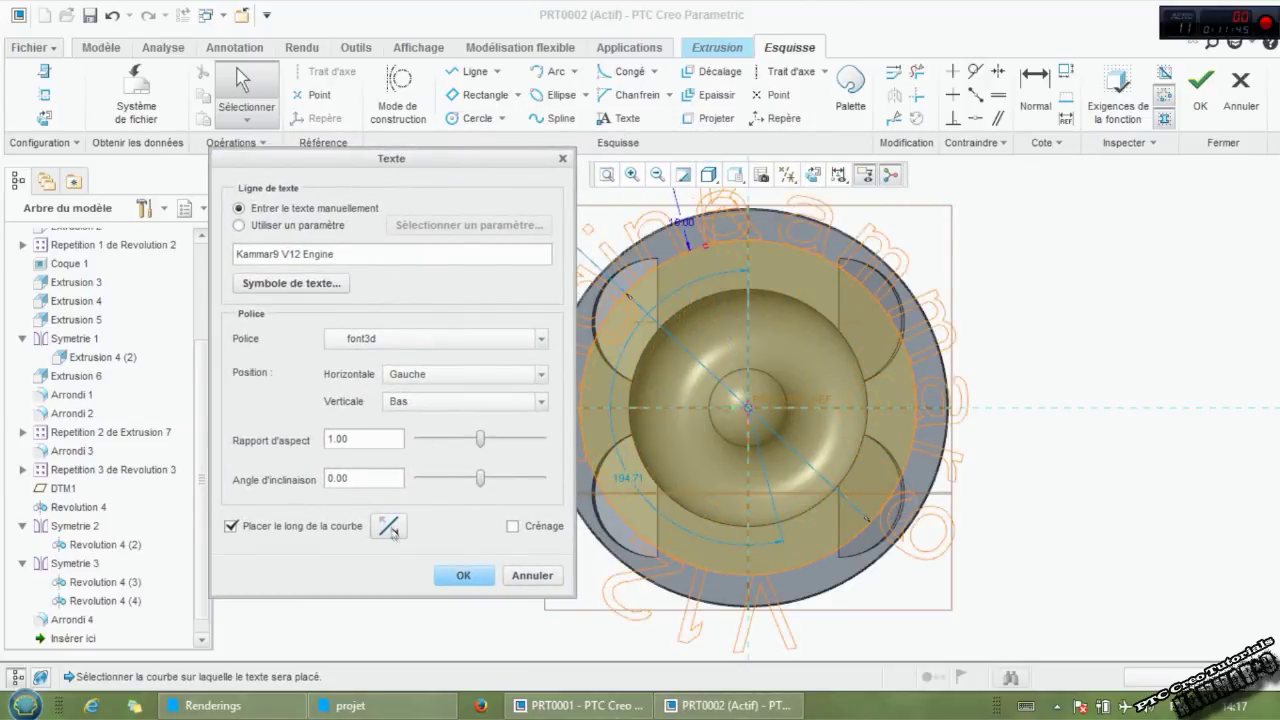
click(460, 576)
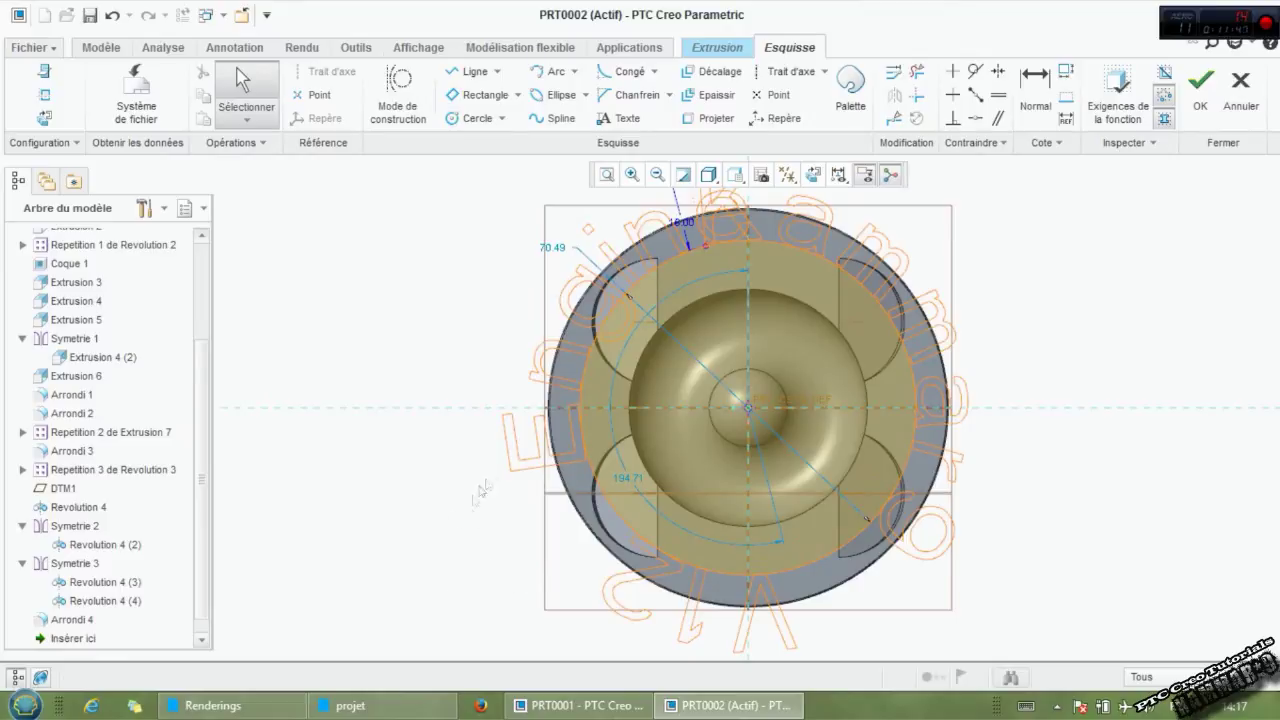
Adjust the text's start angle and height so it fits inside the rim on the 69.98 circle.
click(507, 463)
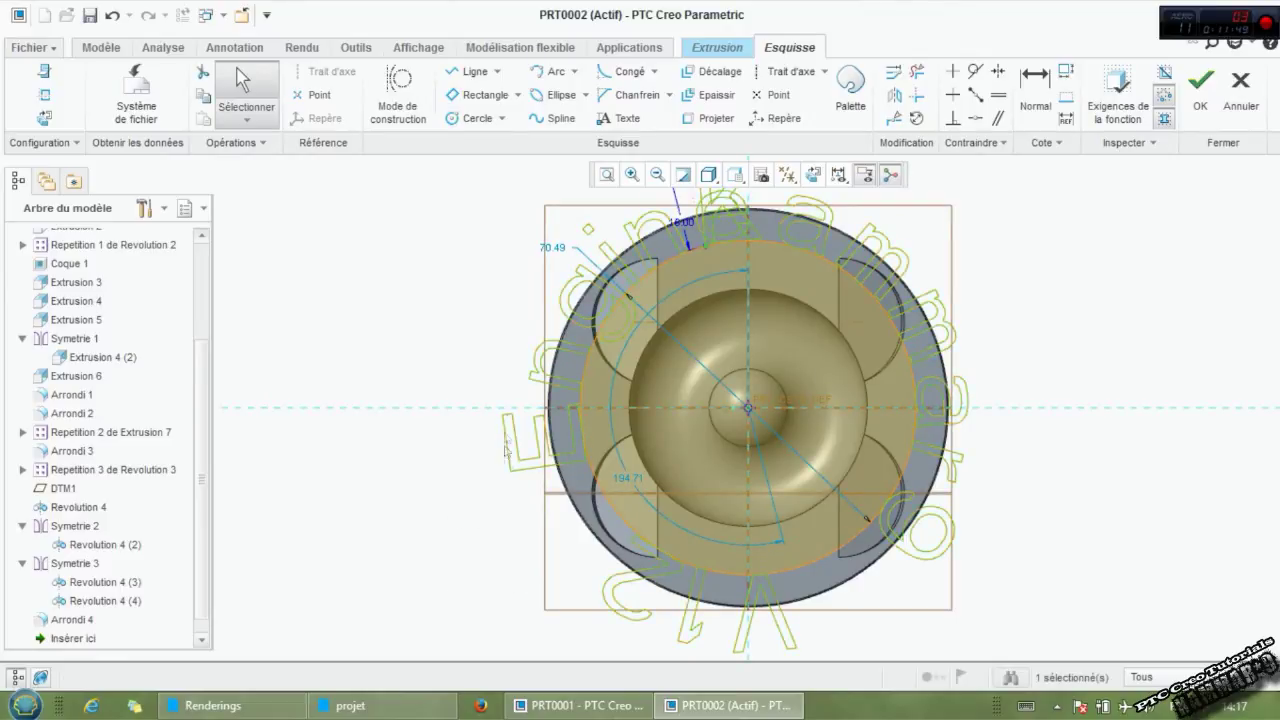
scroll(660, 311, down, 1)
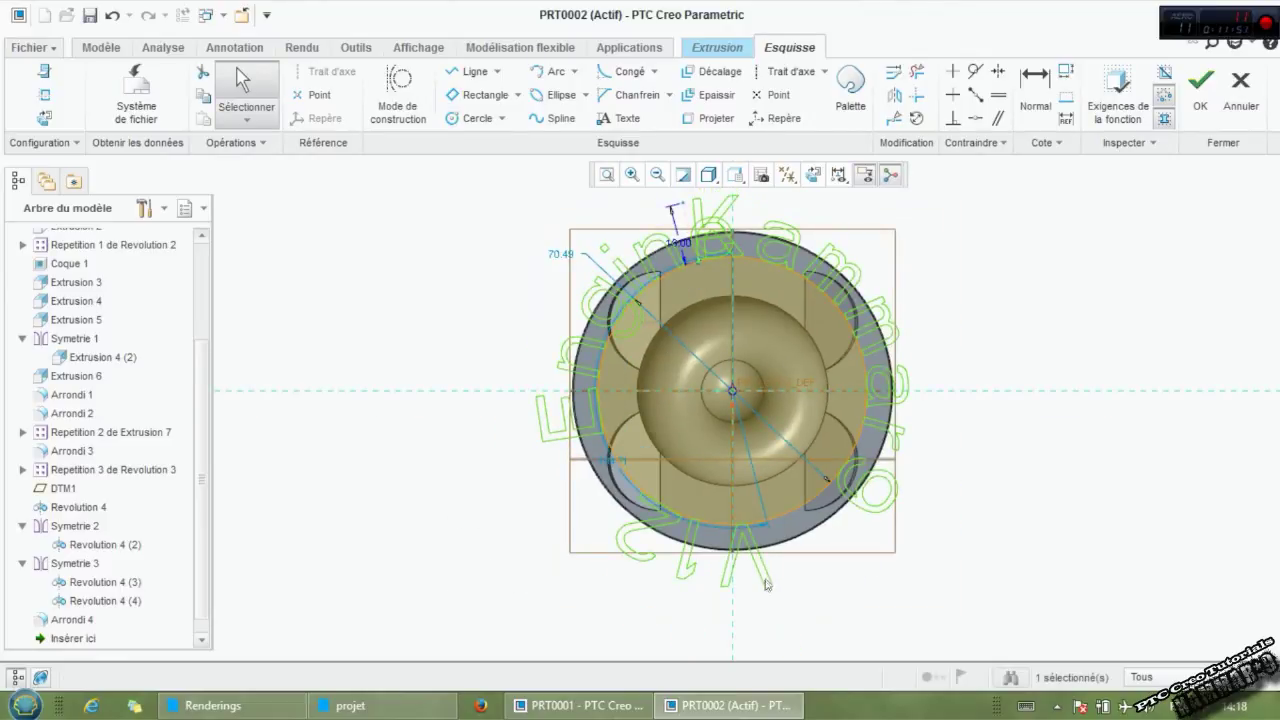
drag(785, 587, 790, 505)
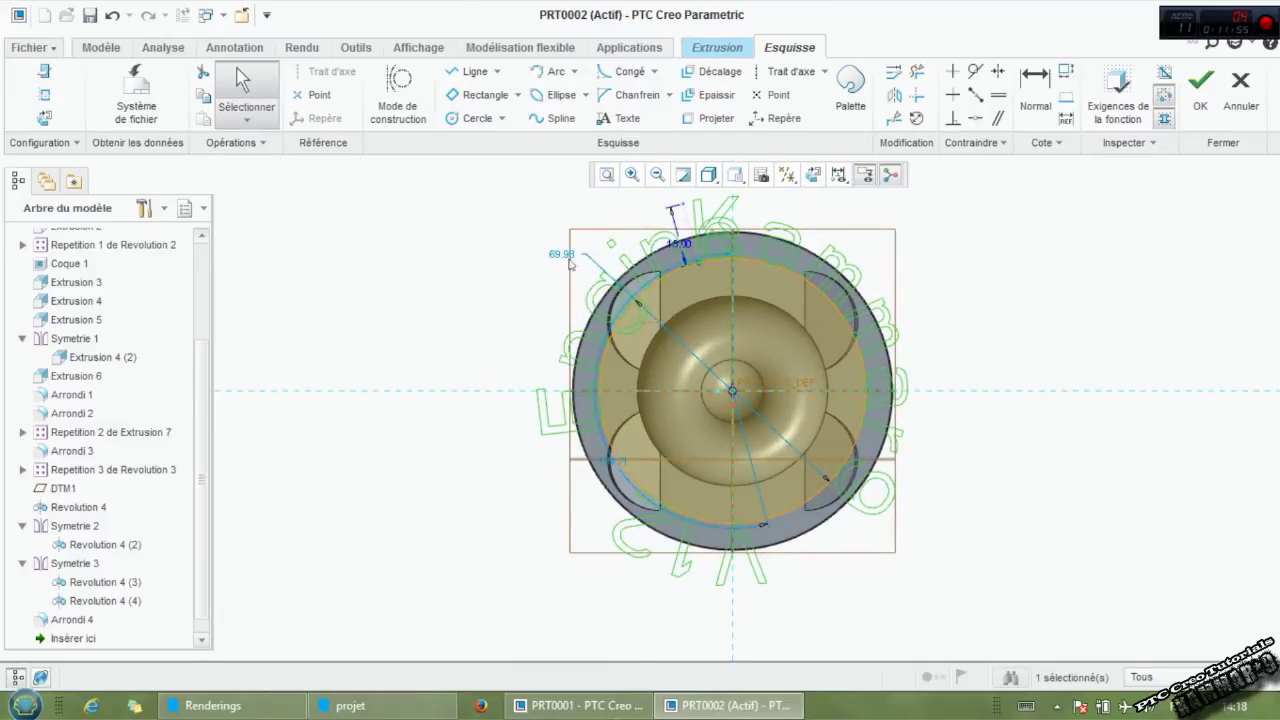
drag(563, 254, 475, 297)
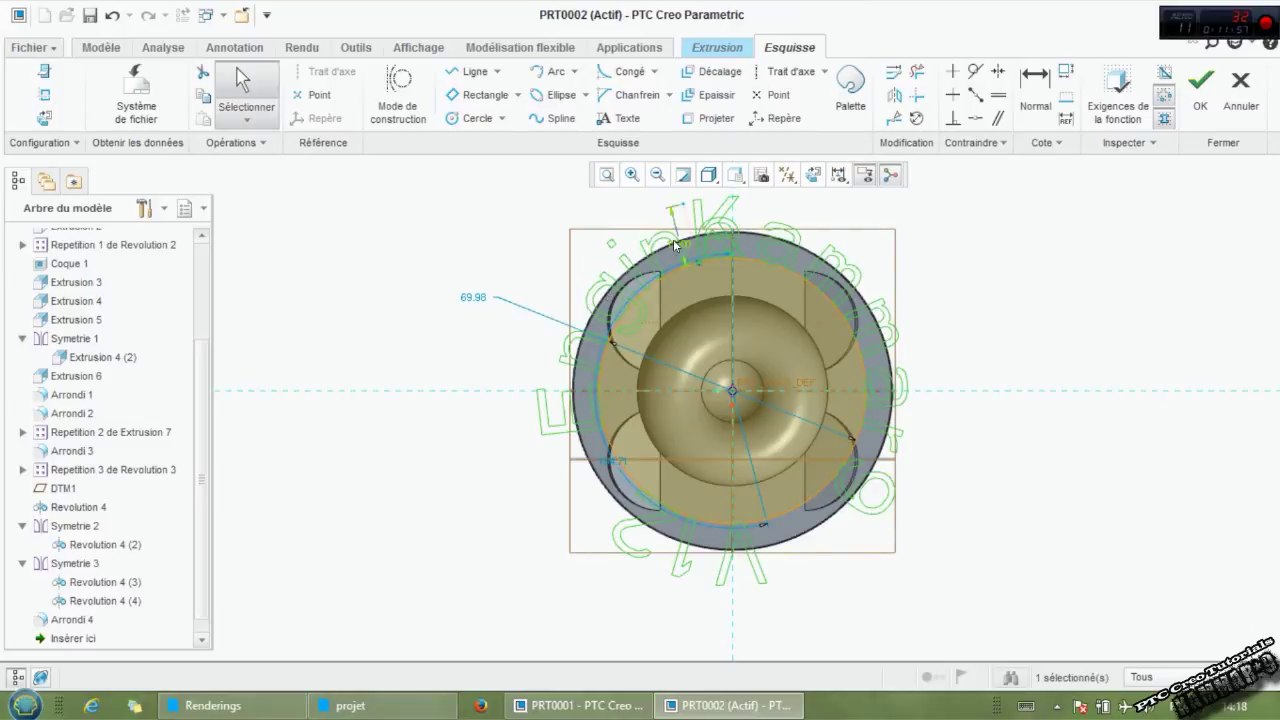
mouse_move(675, 244)
mouse_down()
mouse_move(690, 233)
mouse_move(675, 266)
mouse_up()
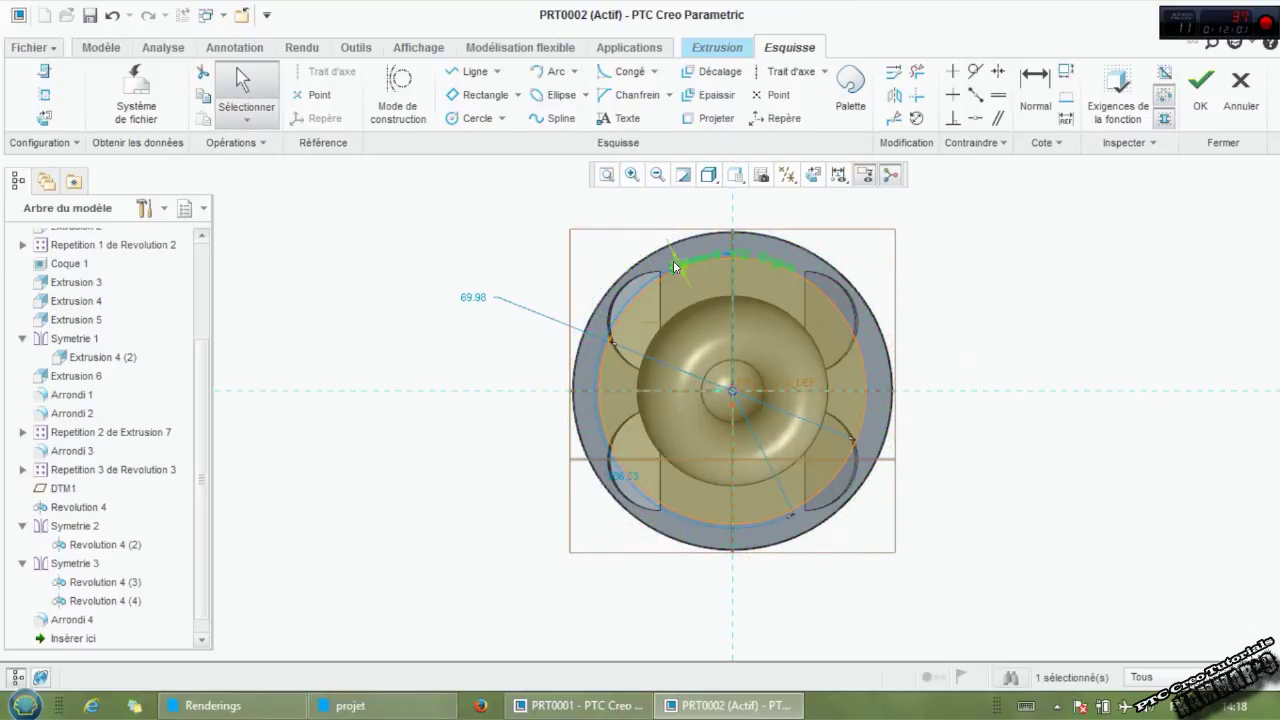
scroll(675, 266, down, 3)
scroll(676, 266, down, 5)
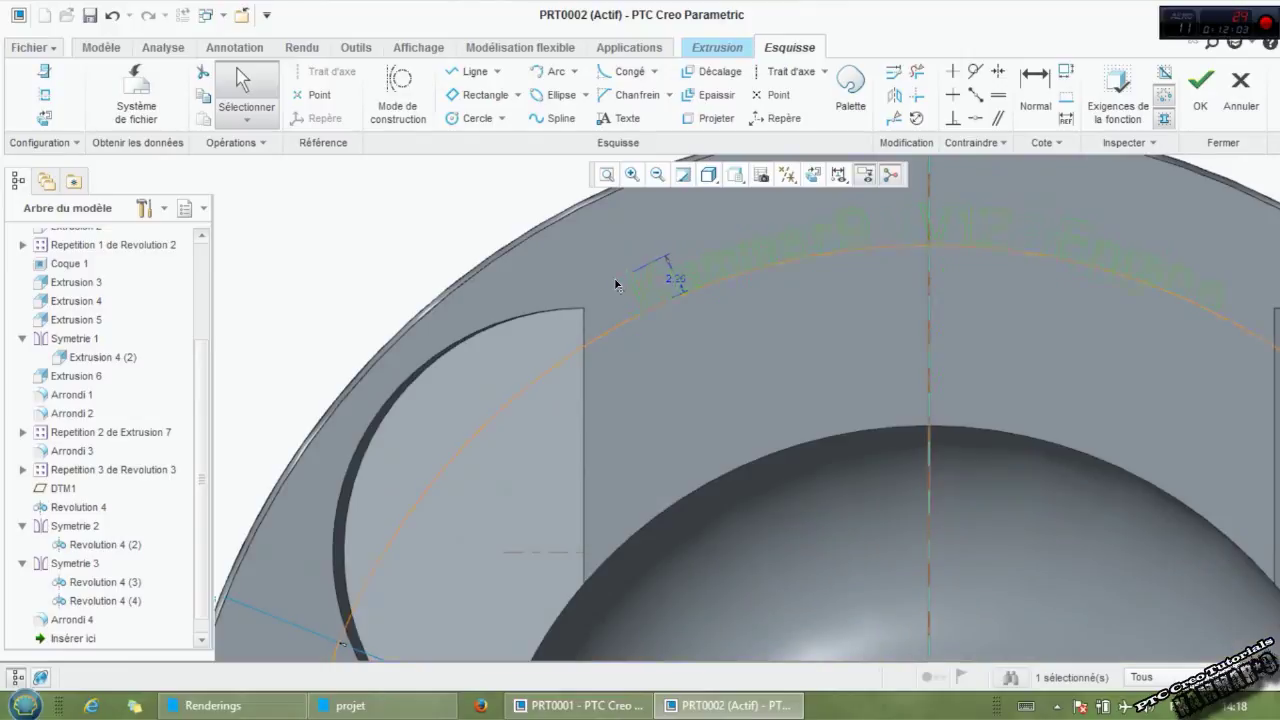
scroll(685, 359, up, 3)
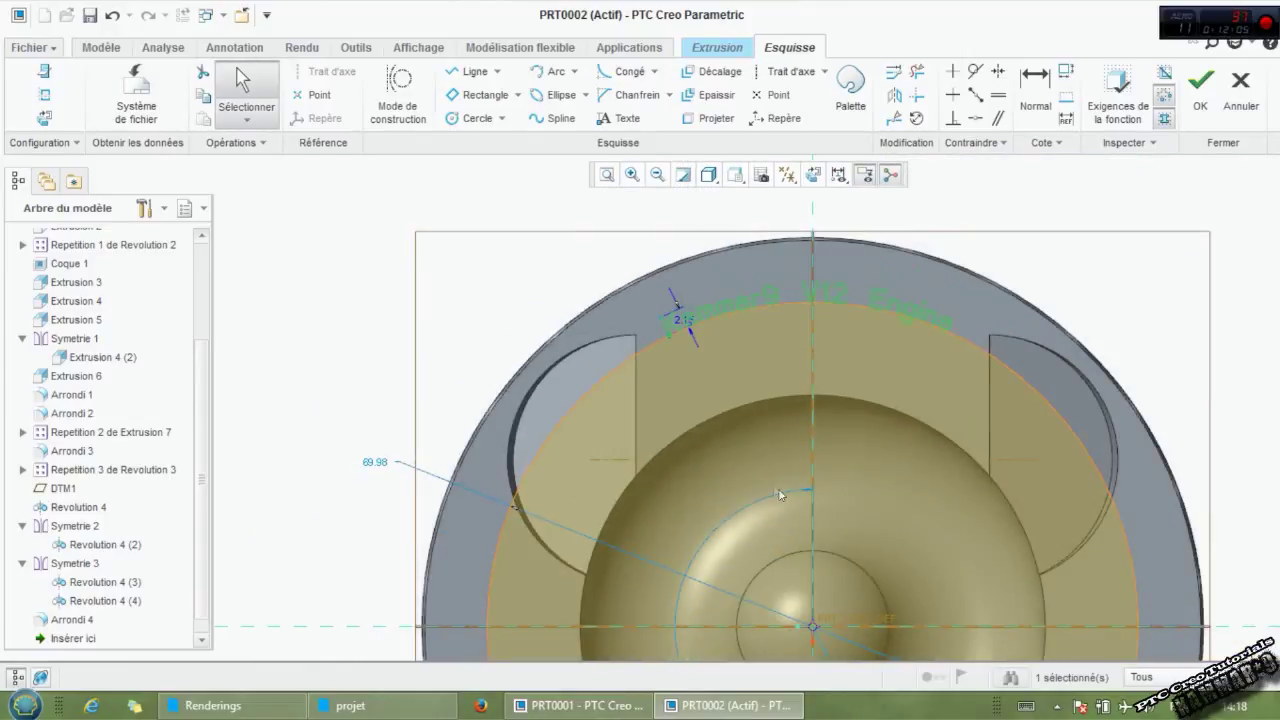
scroll(781, 495, up, 1)
click(958, 398)
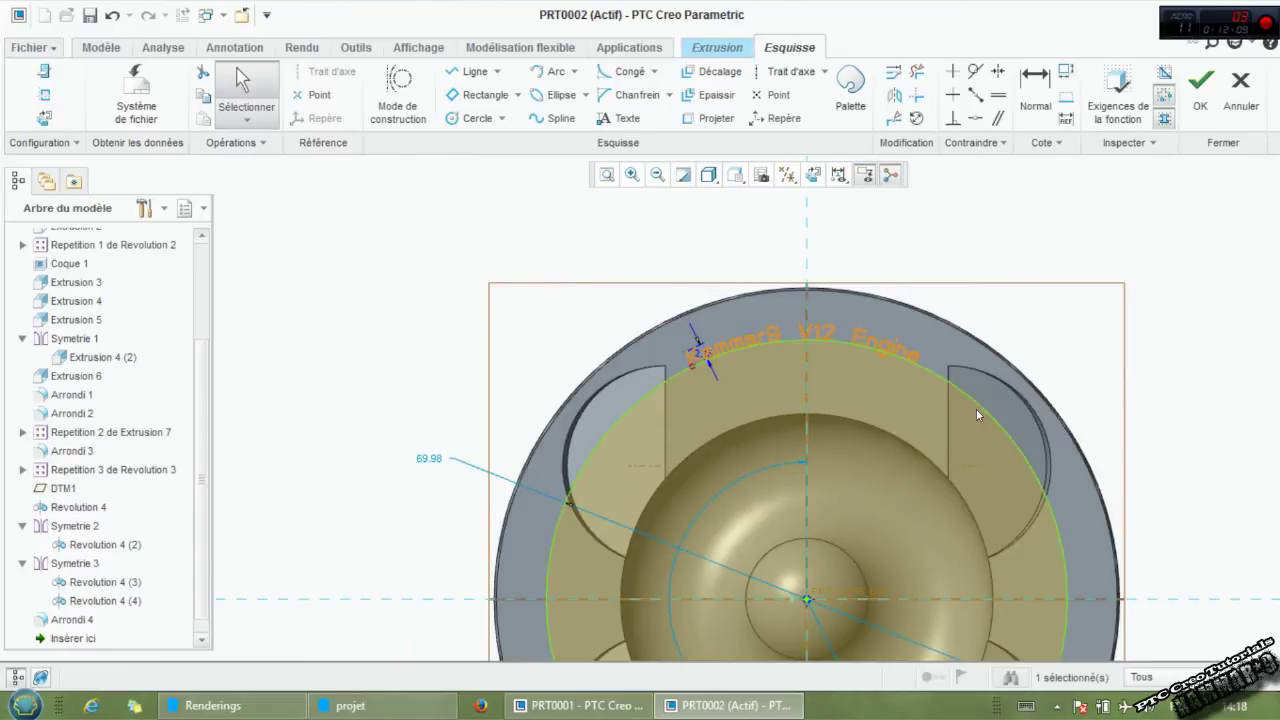
Convert the guide circle to construction geometry and accept the text sketch.
right_click(980, 406)
click(1009, 402)
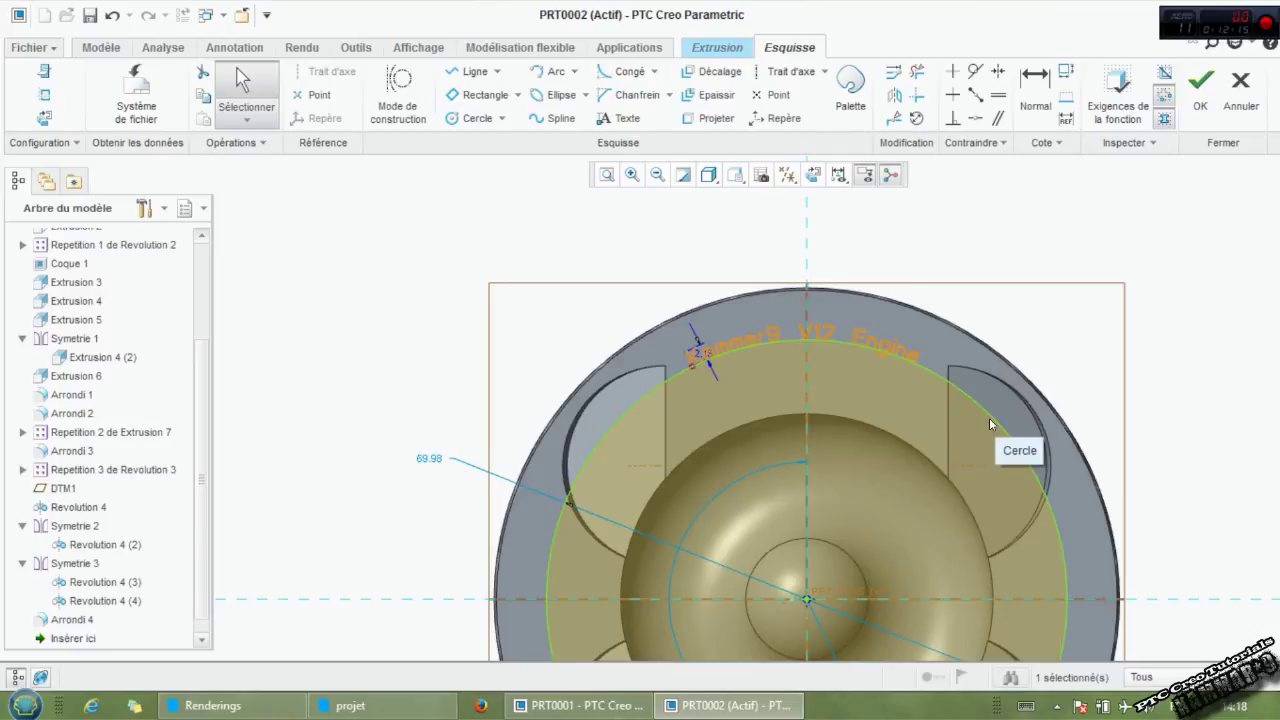
right_click(990, 424)
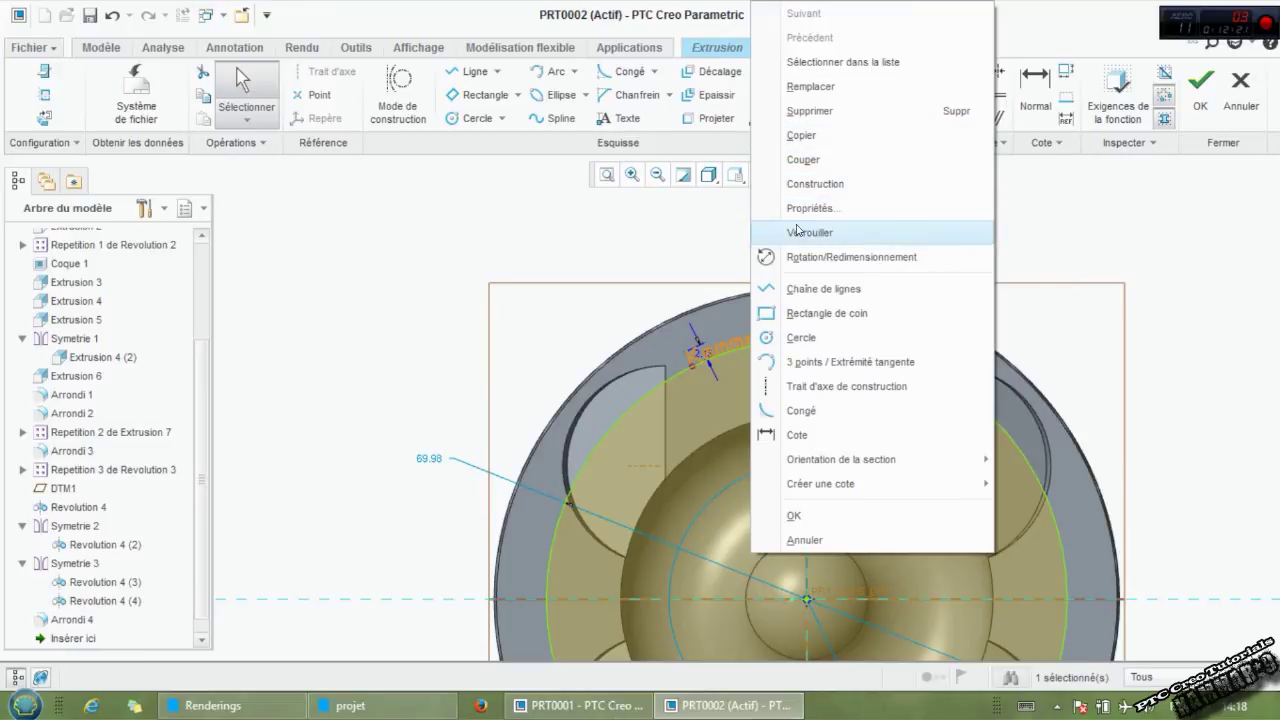
click(805, 184)
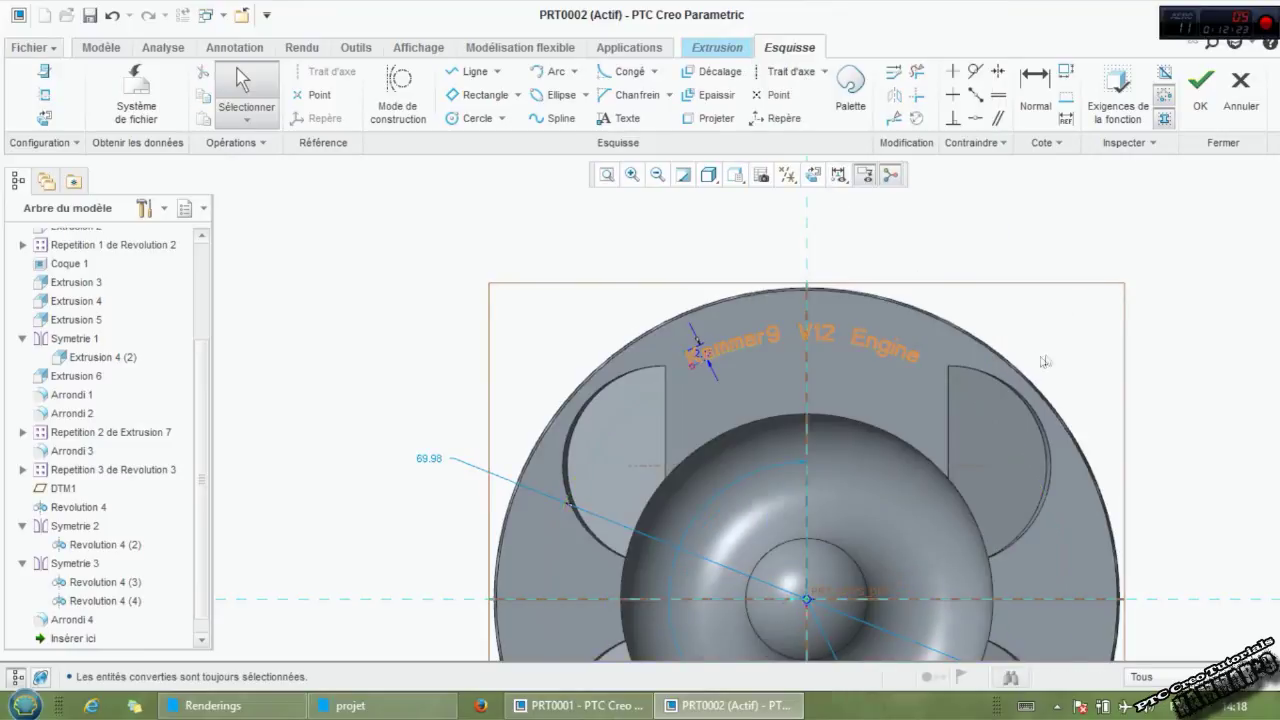
click(1200, 90)
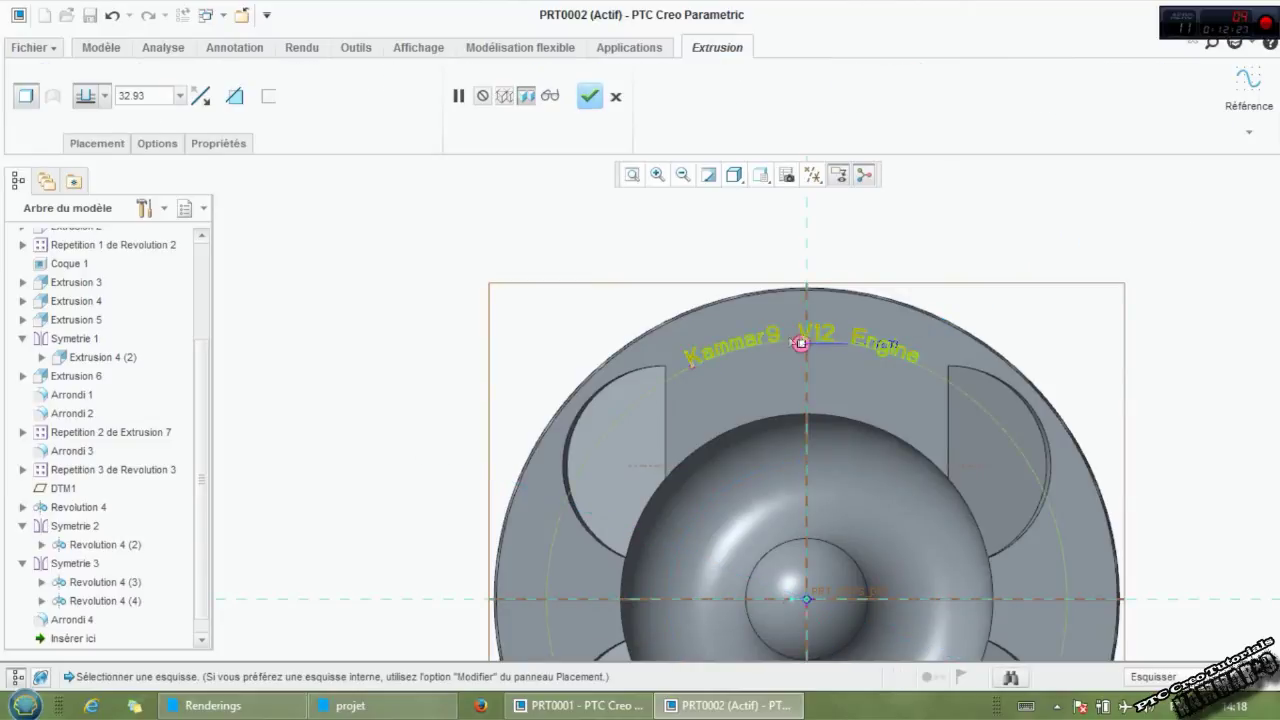
Set the text extrusion to remove material at 0.20 depth and confirm it as Extrusion 8.
click(232, 97)
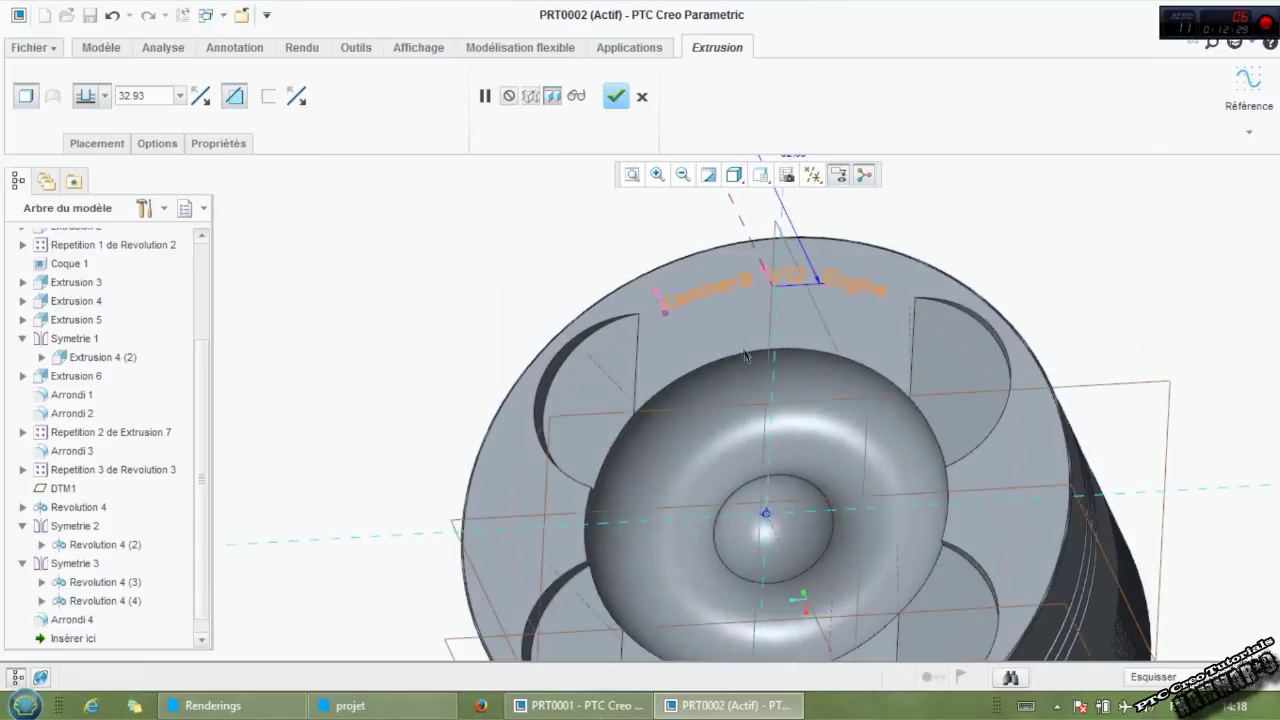
text(0.2)
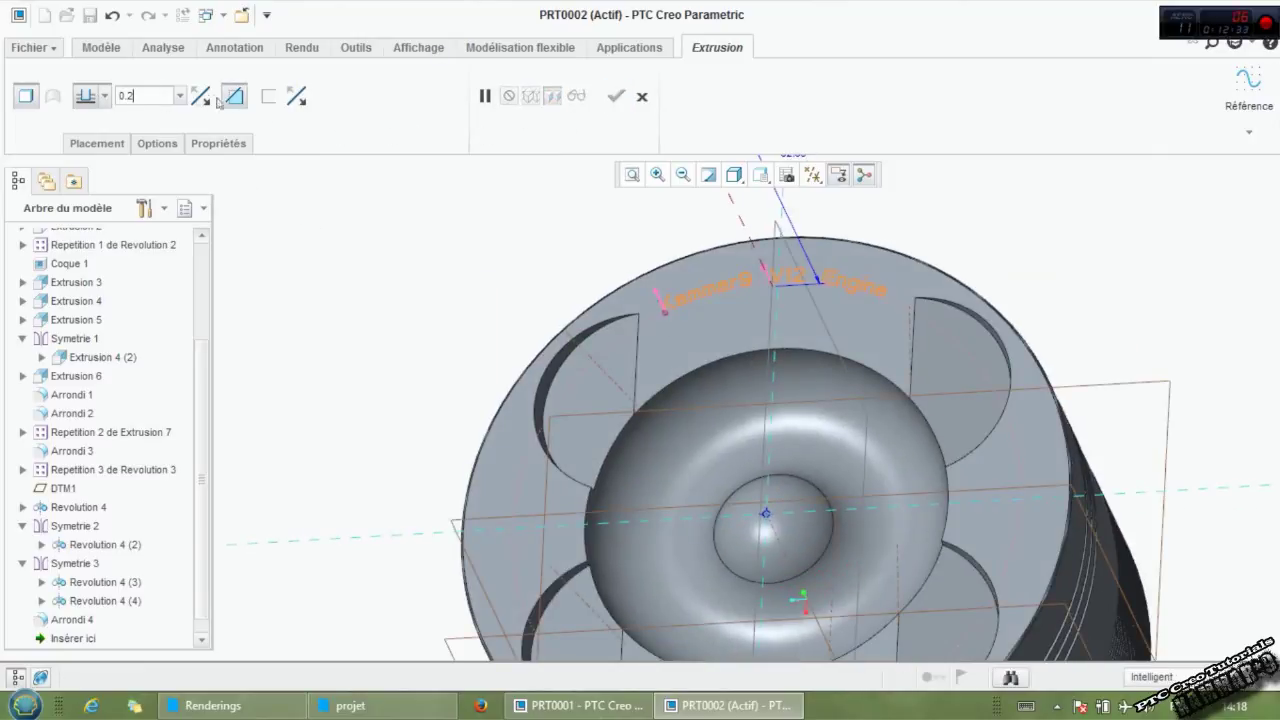
key(Return)
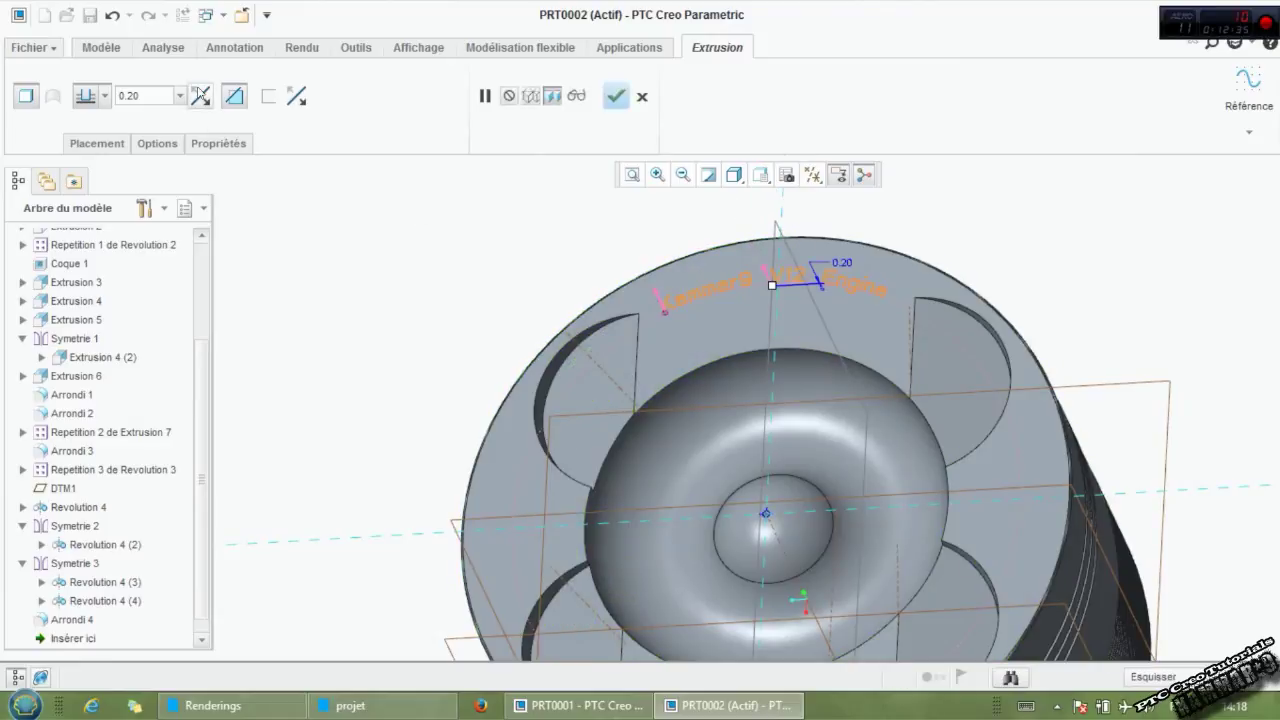
click(616, 96)
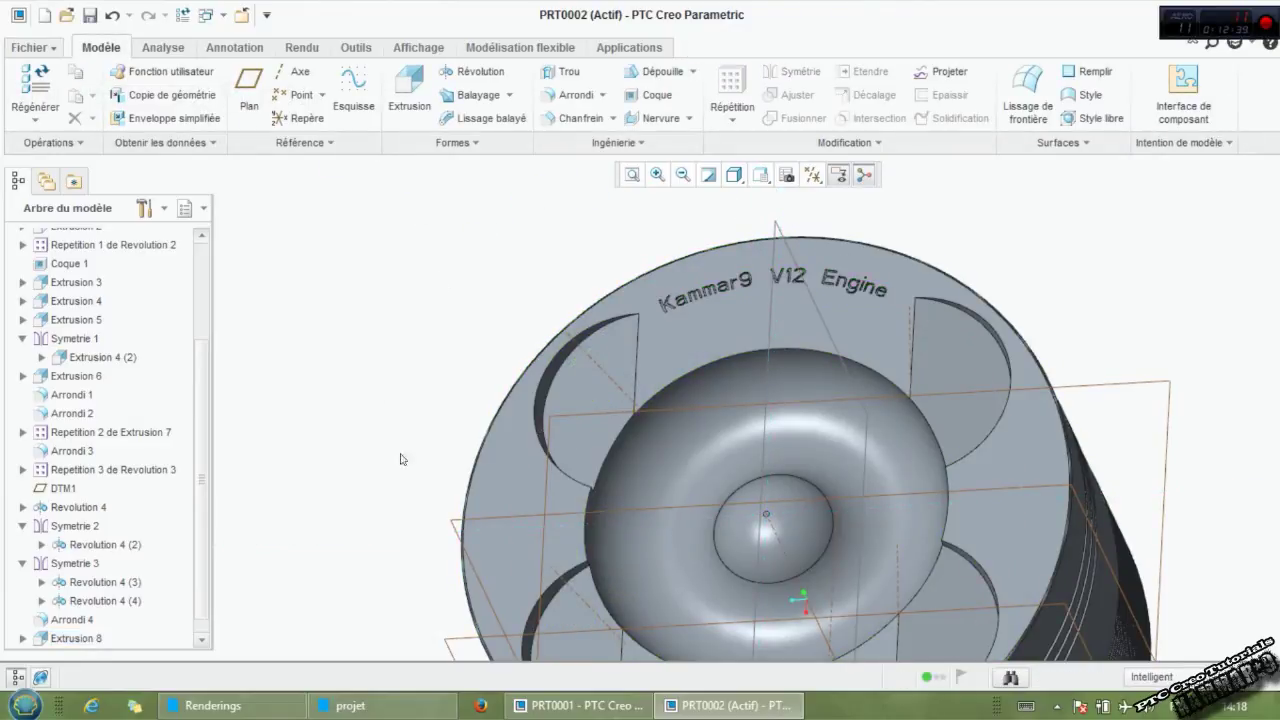
middle_drag(404, 459, 434, 422)
scroll(434, 422, down, 3)
middle_drag(601, 532, 601, 554)
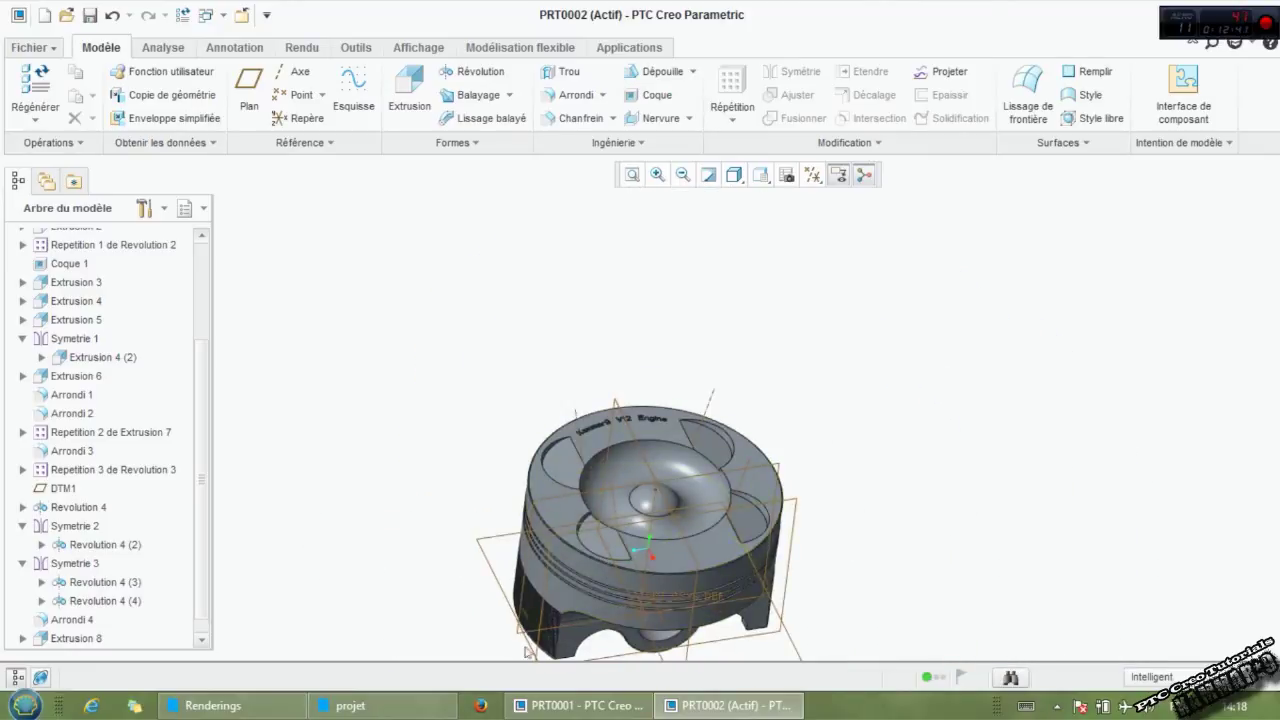
scroll(516, 647, up, 2)
mouse_move(516, 647)
middle_down()
mouse_move(762, 537)
mouse_move(600, 540)
mouse_move(587, 500)
middle_up()
scroll(762, 537, up, 2)
scroll(600, 540, down, 3)
scroll(589, 538, up, 3)
scroll(587, 500, down, 3)
mouse_move(613, 438)
middle_down()
mouse_move(926, 441)
mouse_move(886, 400)
mouse_move(829, 434)
mouse_move(868, 440)
middle_up()
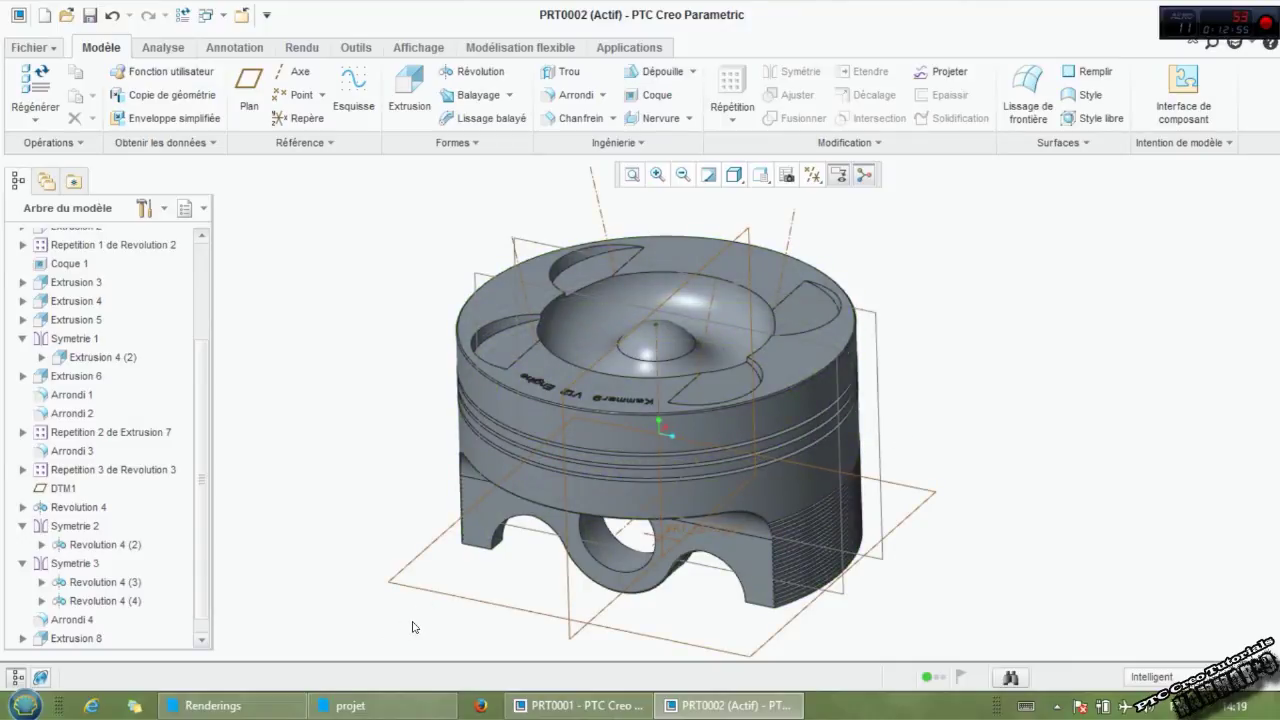
mouse_move(600, 545)
middle_down()
mouse_move(640, 520)
mouse_move(620, 540)
mouse_move(559, 466)
mouse_move(423, 557)
middle_up()
scroll(477, 506, up, 3)
middle_drag(477, 506, 597, 497)
scroll(597, 496, down, 3)
scroll(741, 491, up, 3)
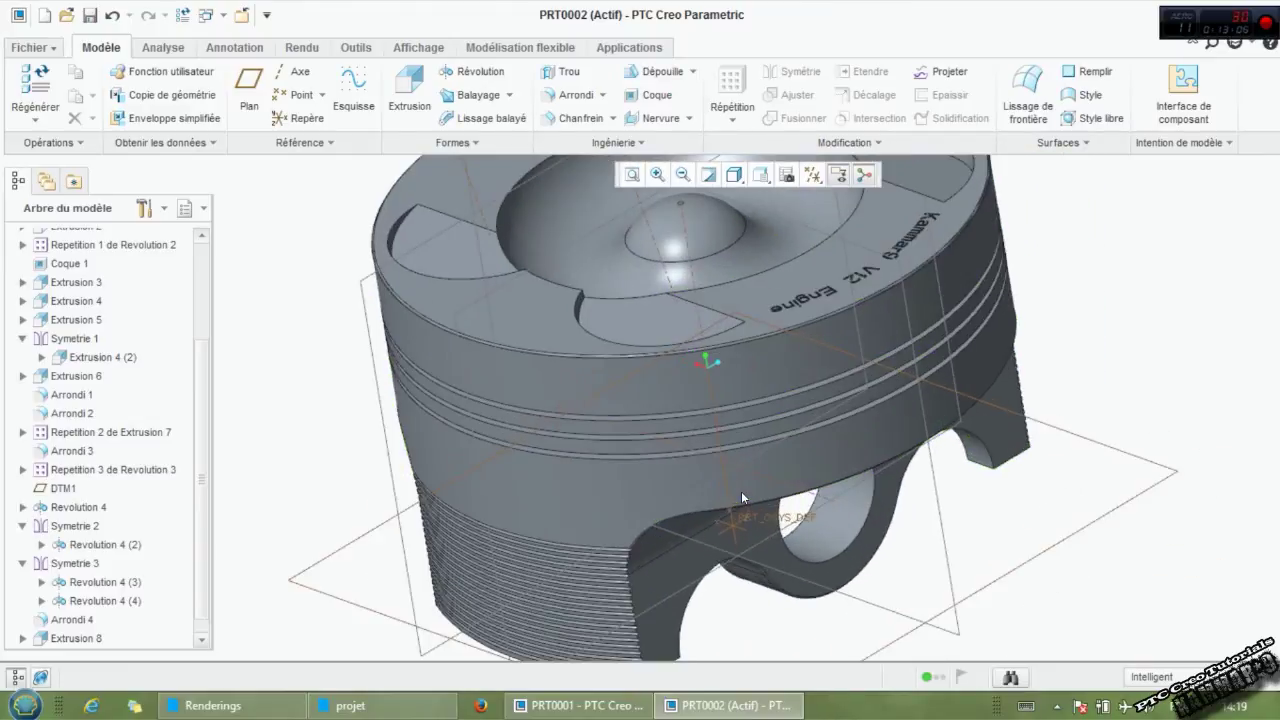
middle_drag(741, 491, 748, 538)
scroll(748, 538, down, 2)
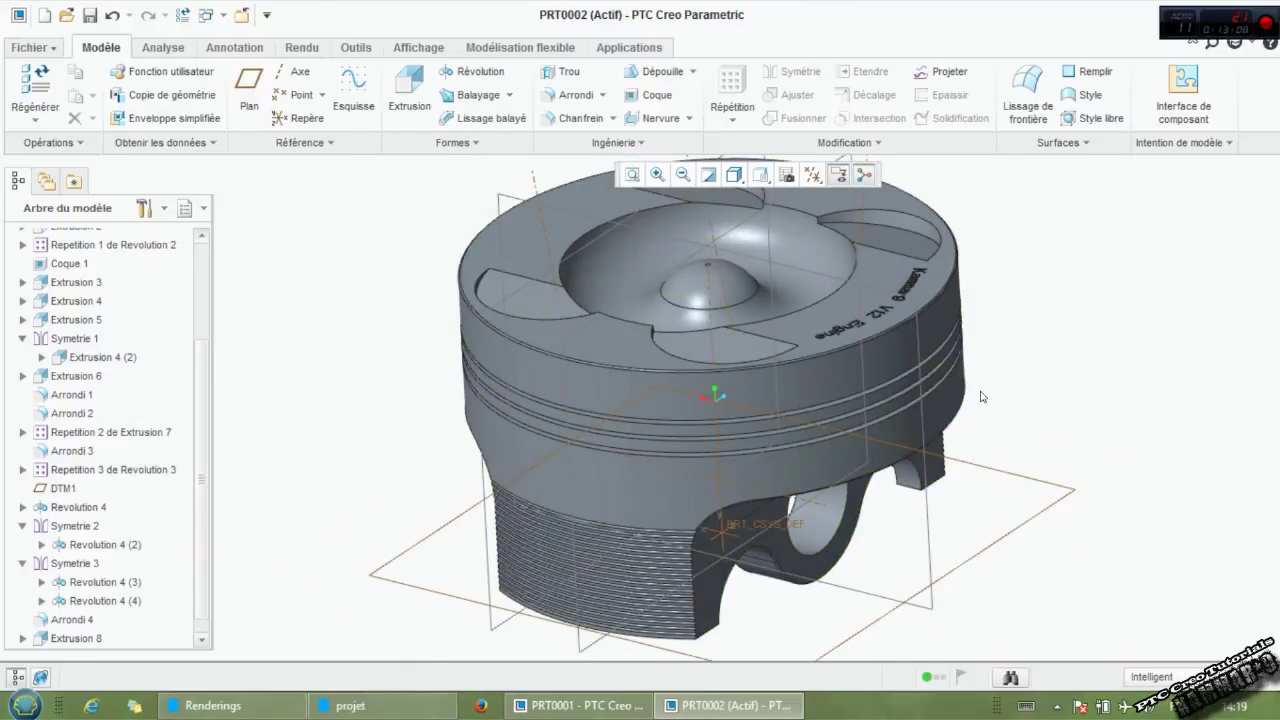